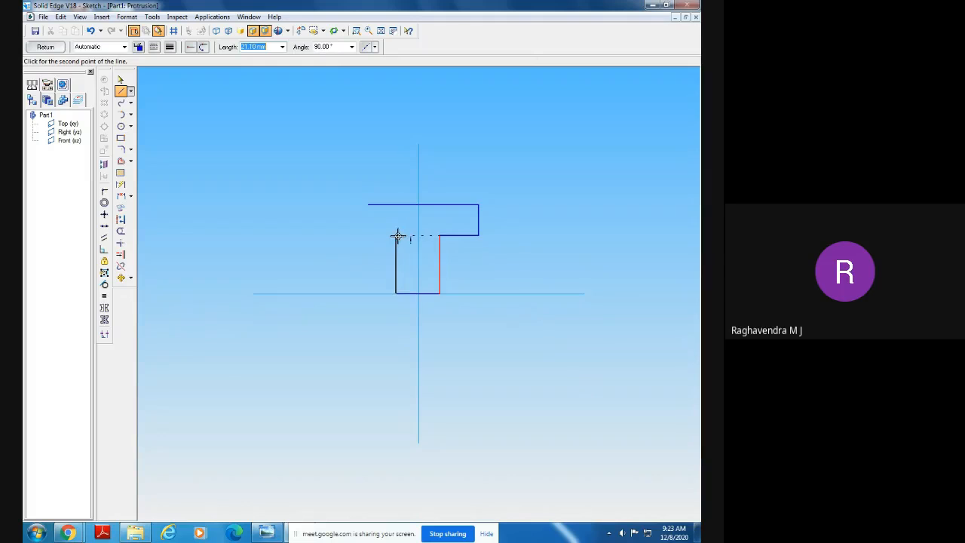
Close the T-shaped profile by drawing its left side: a stem edge about 21 mm long, a horizontal shoulder and the vertical head edge
{"action": "left_click", "coordinate": [396, 235]}
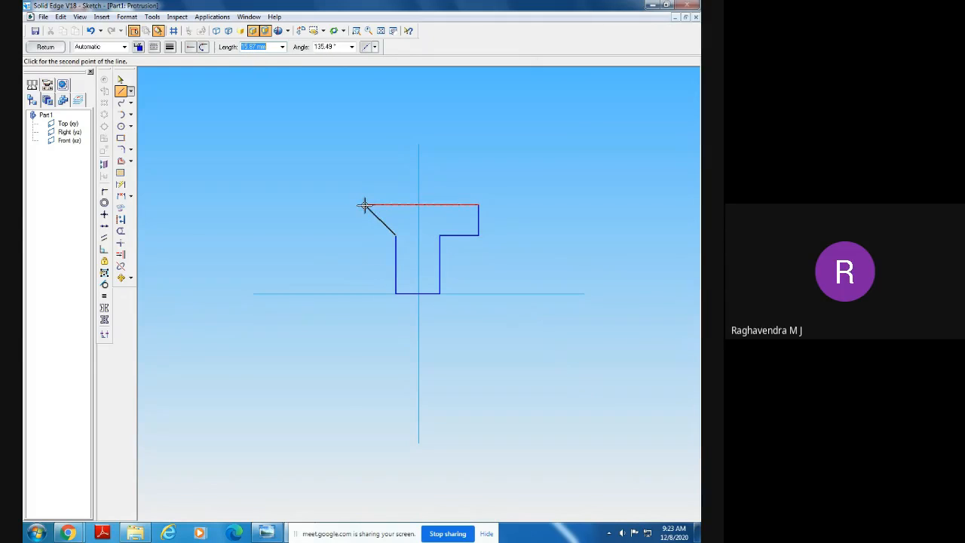
{"action": "left_click", "coordinate": [367, 235]}
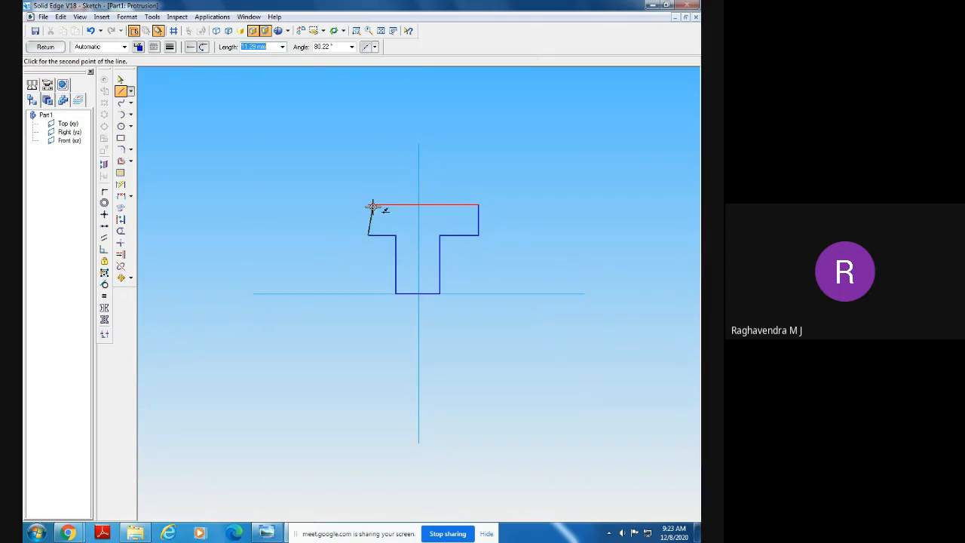
{"action": "left_click", "coordinate": [368, 204]}
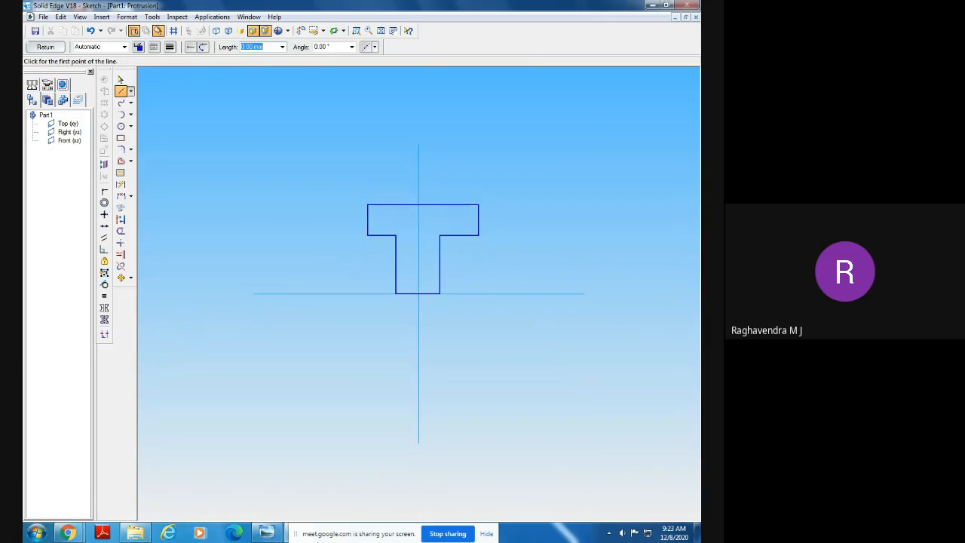
Consult the movable jaw drawing and dimension the T-profile's overall height between its bottom and top edges
{"action": "left_click", "coordinate": [272, 533]}
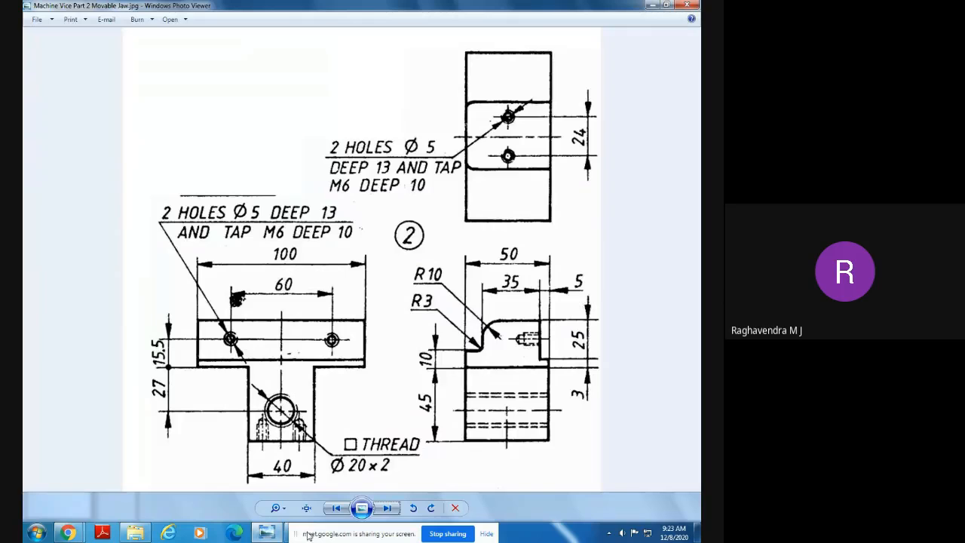
{"action": "left_click", "coordinate": [268, 533]}
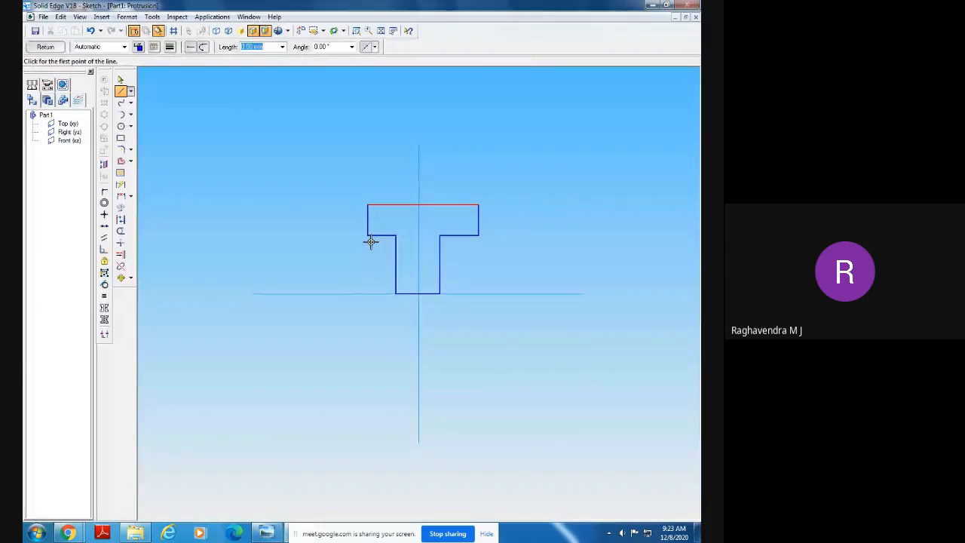
{"action": "left_click", "coordinate": [120, 184]}
{"action": "left_click", "coordinate": [398, 292]}
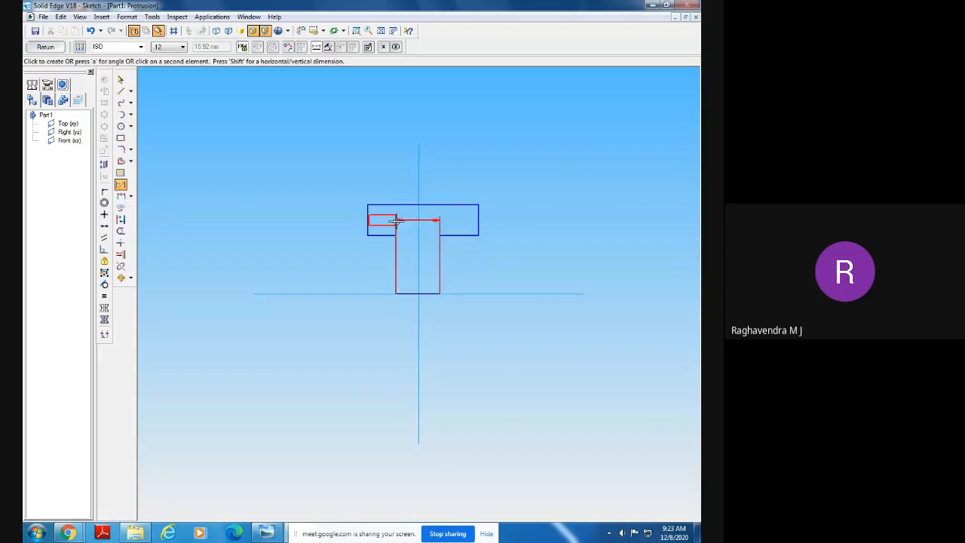
{"action": "left_click", "coordinate": [373, 205]}
{"action": "left_click", "coordinate": [311, 215]}
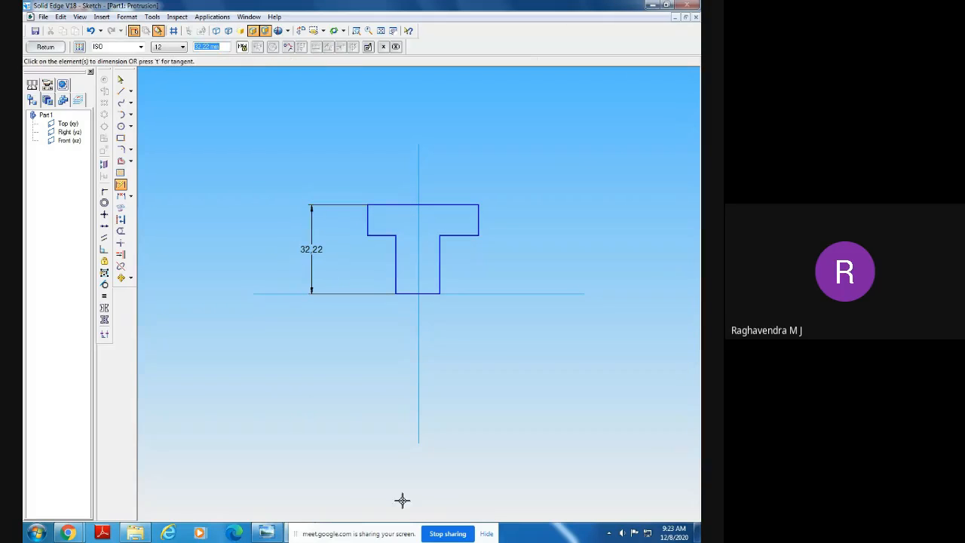
Check the reference drawing and set the T-profile's overall height to 73 mm
{"action": "left_click", "coordinate": [268, 535]}
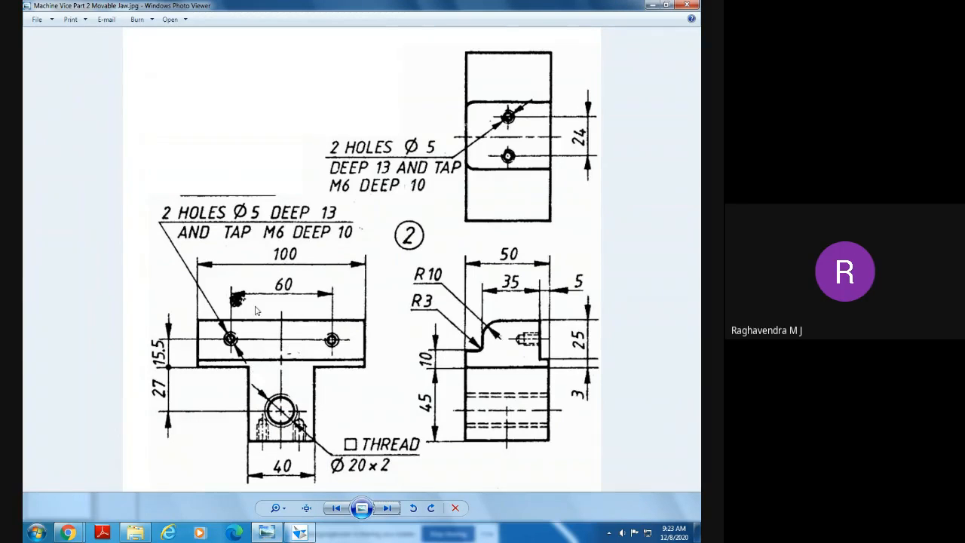
{"action": "left_click", "coordinate": [300, 529]}
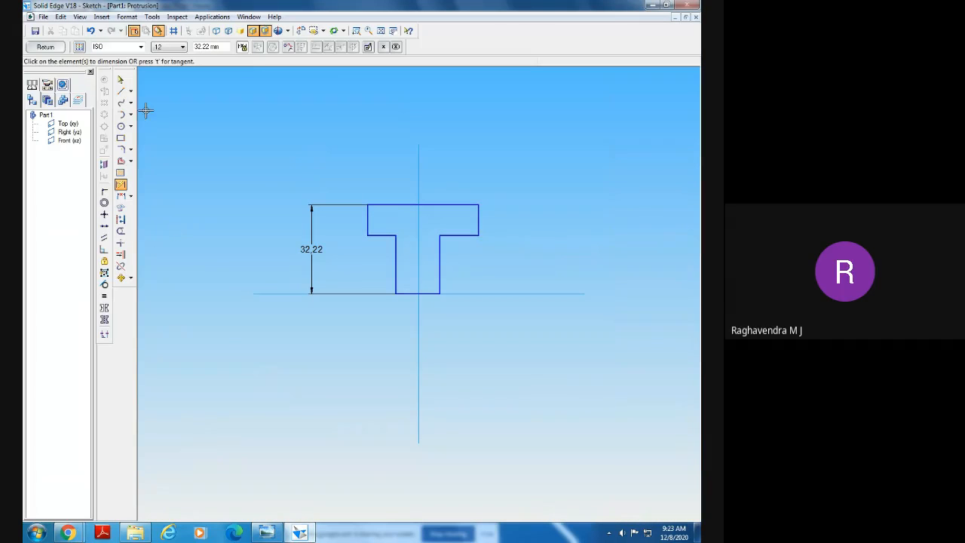
{"action": "left_click", "coordinate": [121, 80]}
{"action": "left_click", "coordinate": [311, 253]}
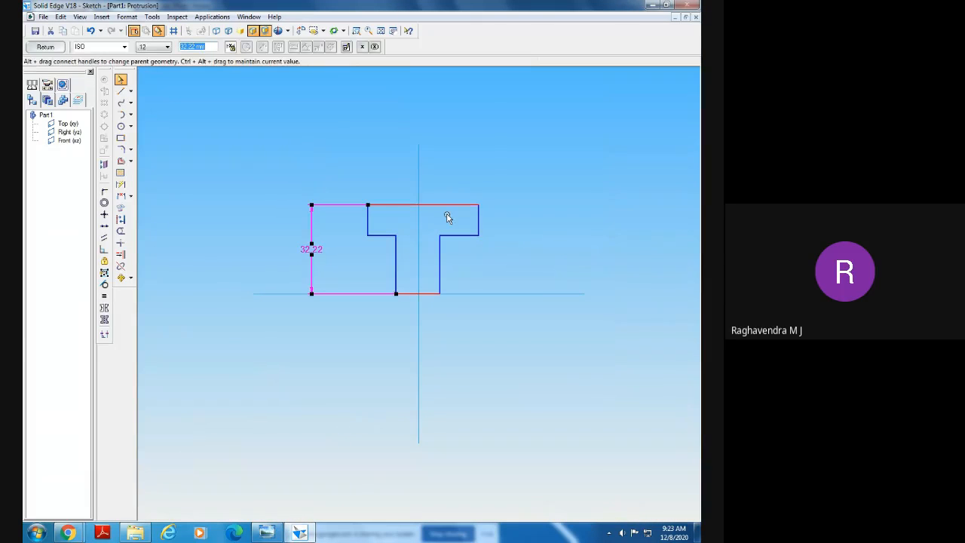
{"action": "type", "text": "73"}
{"action": "key", "text": "Return"}
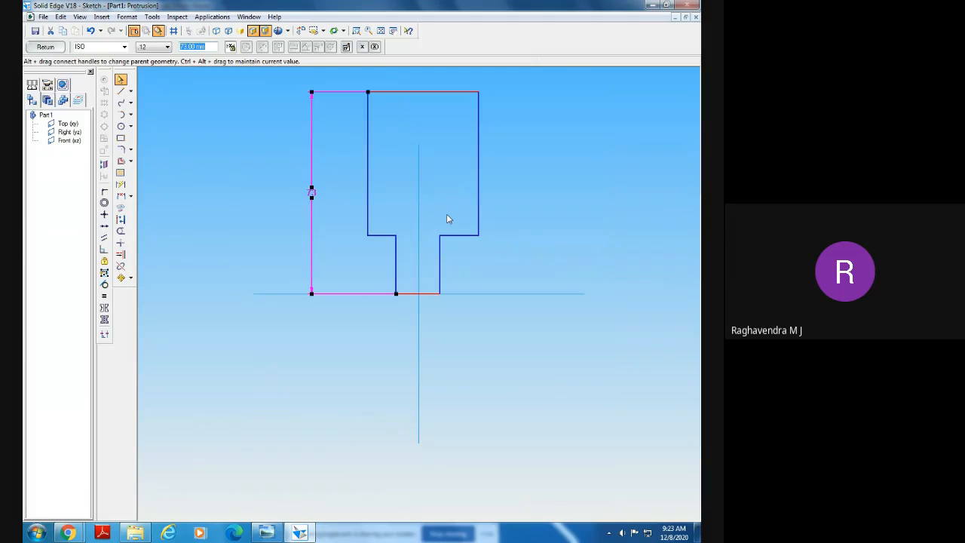
{"action": "left_click", "coordinate": [588, 189]}
Check the reference drawing again and dimension the left vertical edge of the profile's head
{"action": "left_click", "coordinate": [266, 532]}
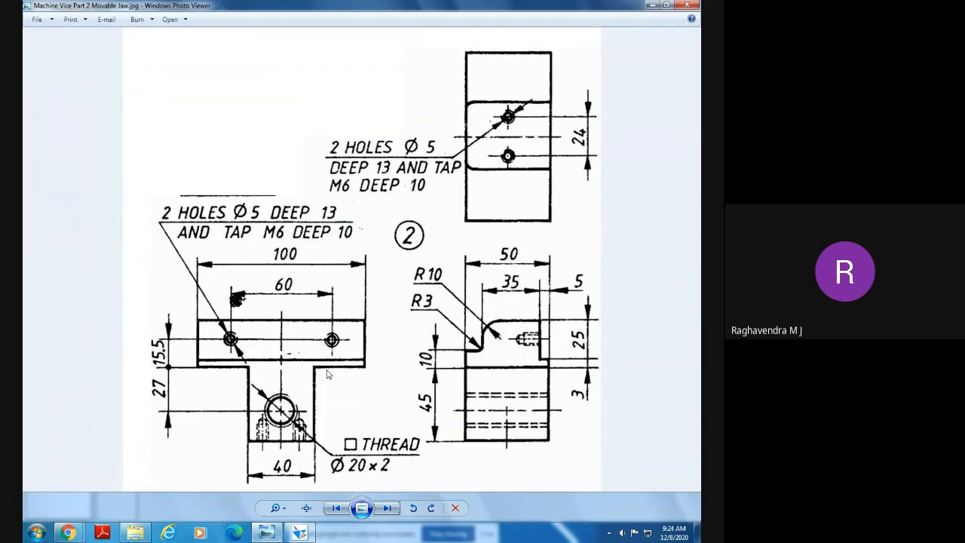
{"action": "left_click", "coordinate": [294, 532]}
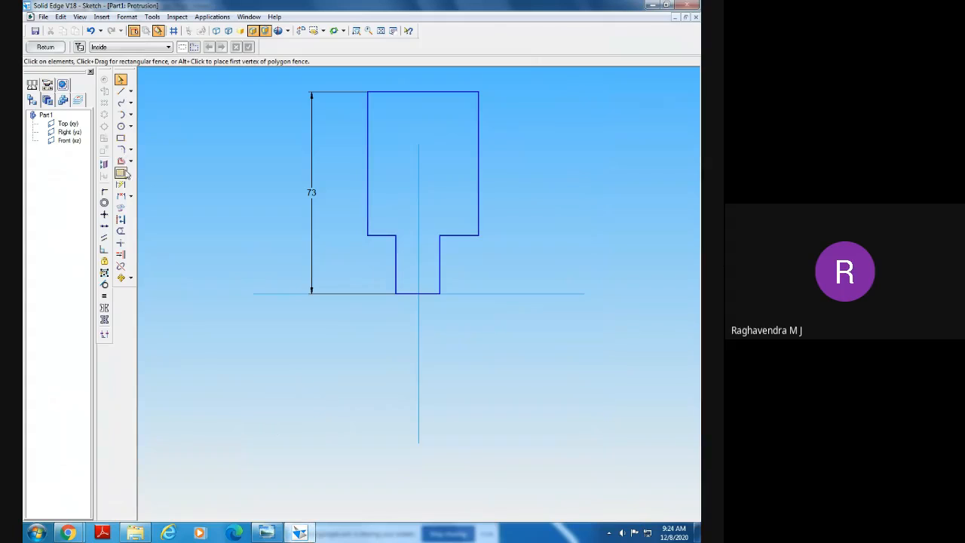
{"action": "left_click", "coordinate": [367, 161]}
{"action": "left_click", "coordinate": [332, 166]}
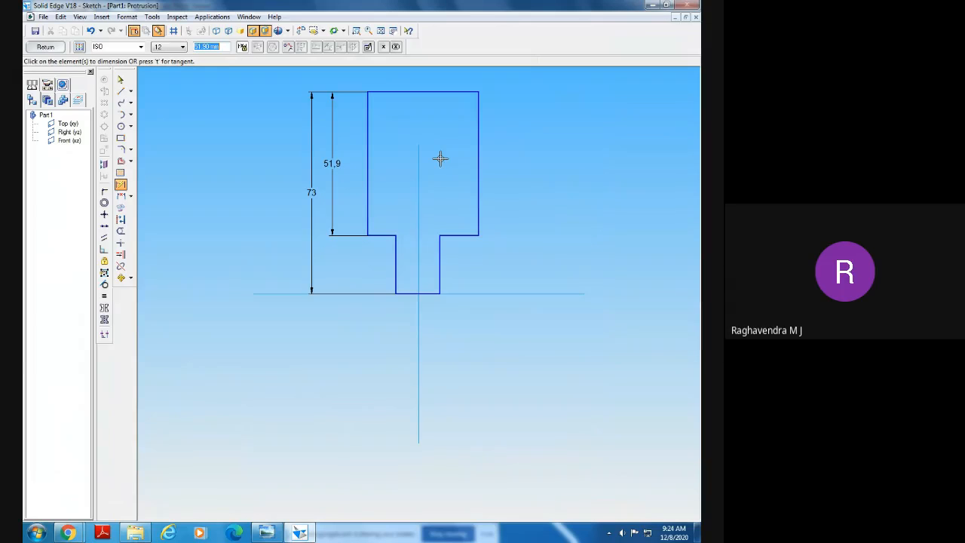
{"action": "type", "text": "28+"}
{"action": "key", "text": "Return"}
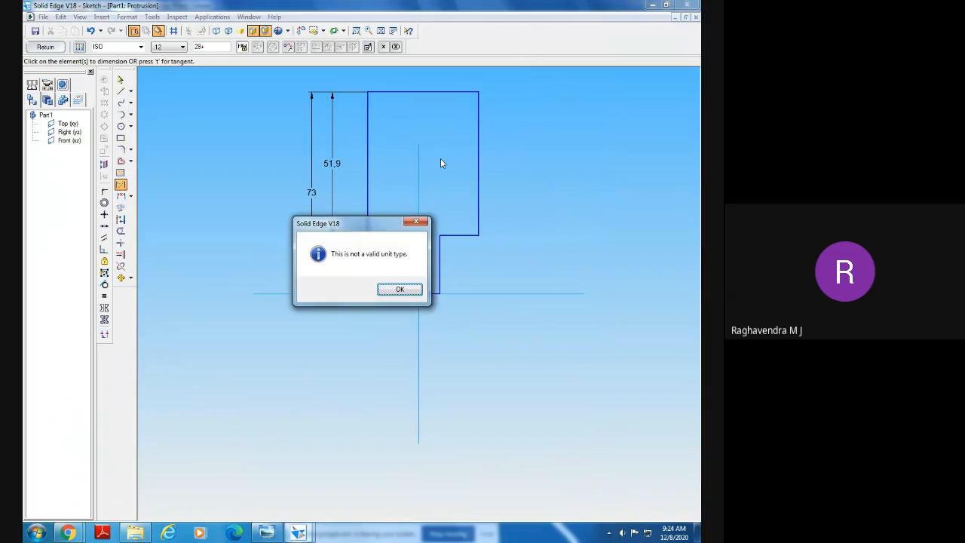
{"action": "left_click", "coordinate": [392, 289]}
Set the height of the head's left edge to 28 mm
{"action": "left_click", "coordinate": [121, 80]}
{"action": "left_click", "coordinate": [330, 163]}
{"action": "type", "text": "28"}
{"action": "key", "text": "Return"}
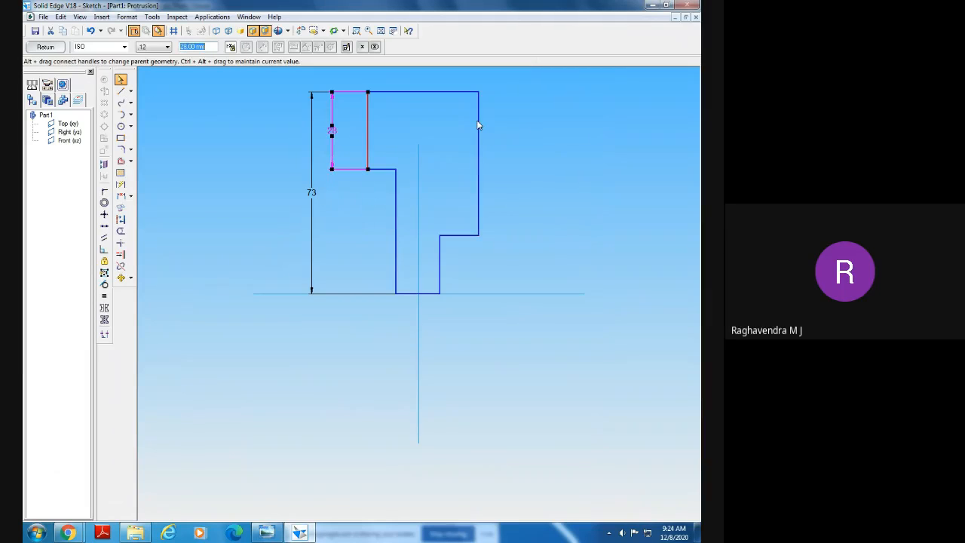
Move the right shoulder line up so it is level with the left shoulder of the T-profile
{"action": "left_click", "coordinate": [566, 158]}
{"action": "left_click_drag", "start_coordinate": [453, 235], "coordinate": [438, 169]}
{"action": "left_click", "coordinate": [553, 193]}
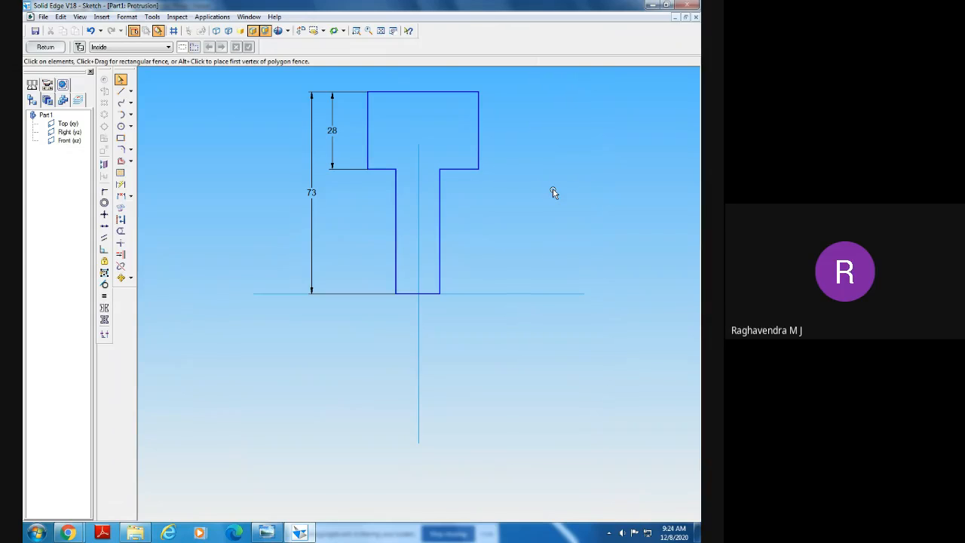
Fit the sketch in the view and set the vertical reference line as the symmetry axis
{"action": "left_click", "coordinate": [381, 30]}
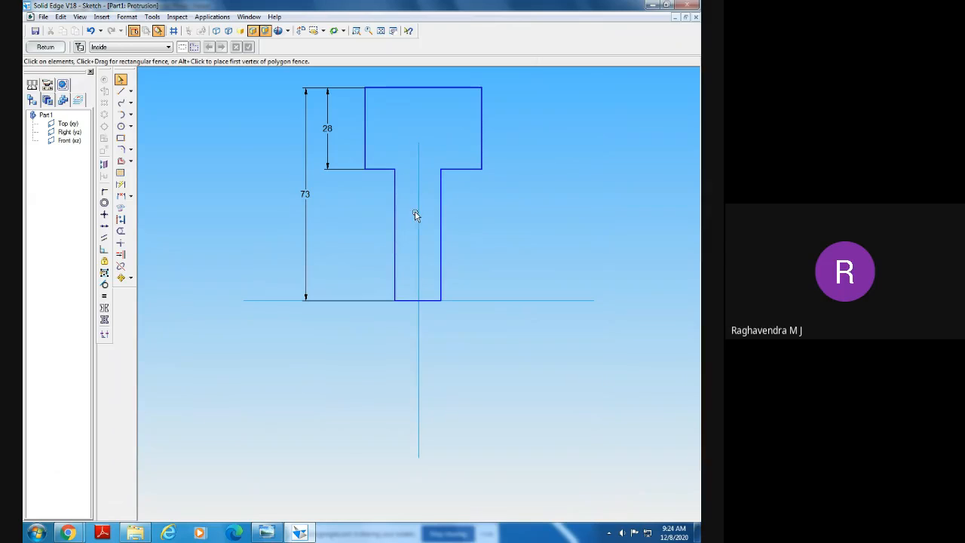
{"action": "left_click", "coordinate": [105, 320]}
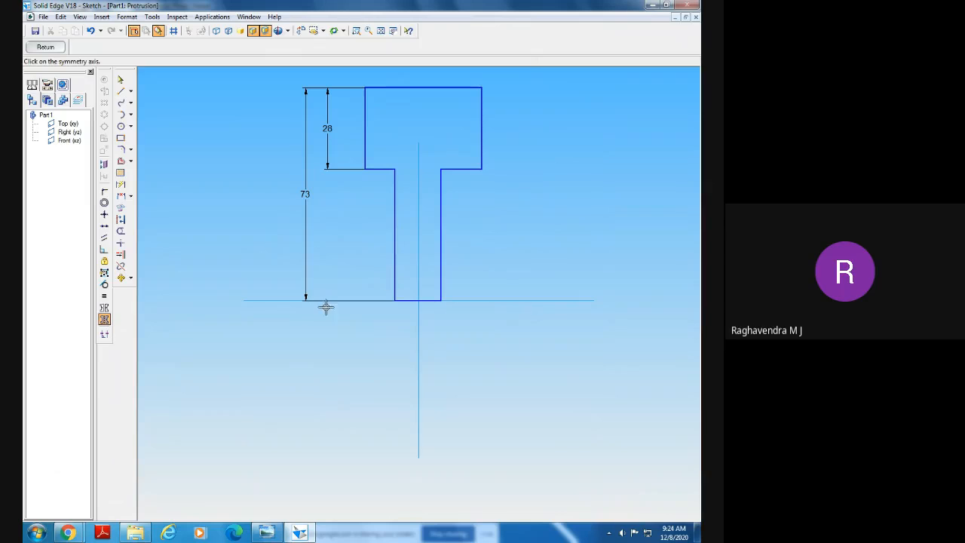
{"action": "left_click", "coordinate": [419, 240]}
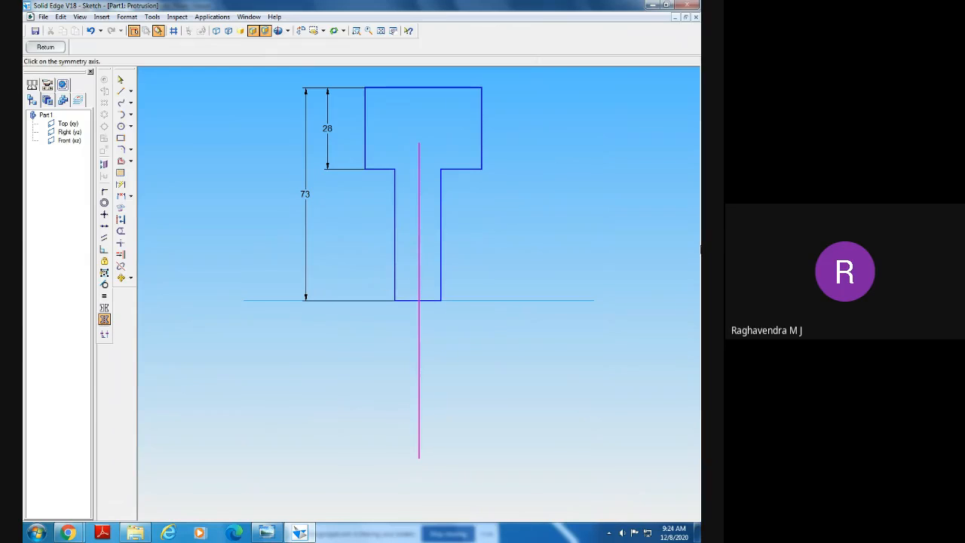
Make the two stem sides and the two head sides symmetric about the vertical axis
{"action": "left_click", "coordinate": [104, 308]}
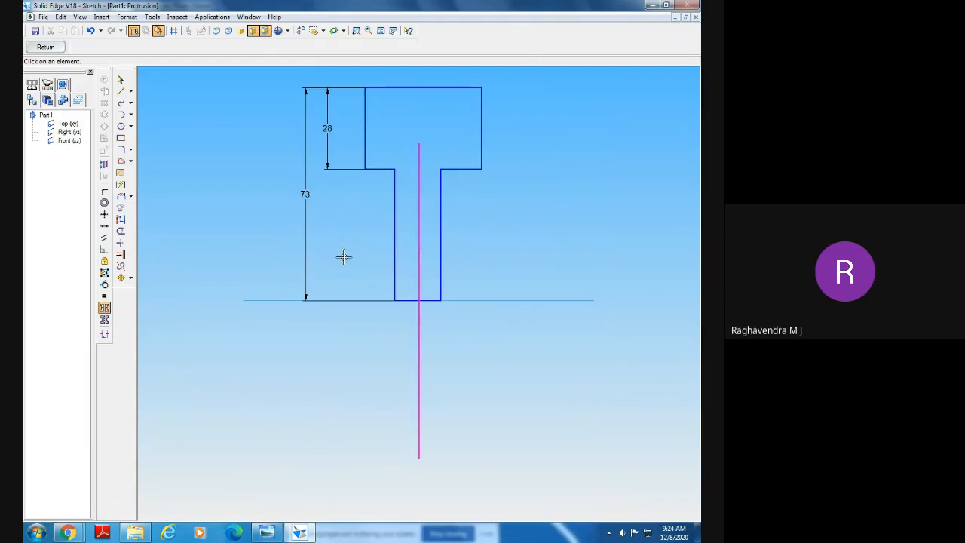
{"action": "left_click", "coordinate": [396, 242]}
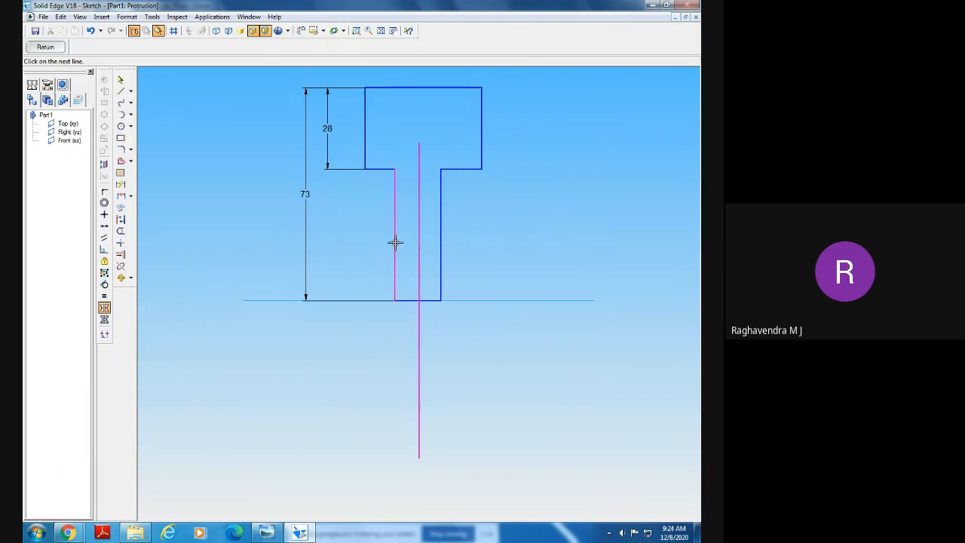
{"action": "left_click", "coordinate": [440, 237]}
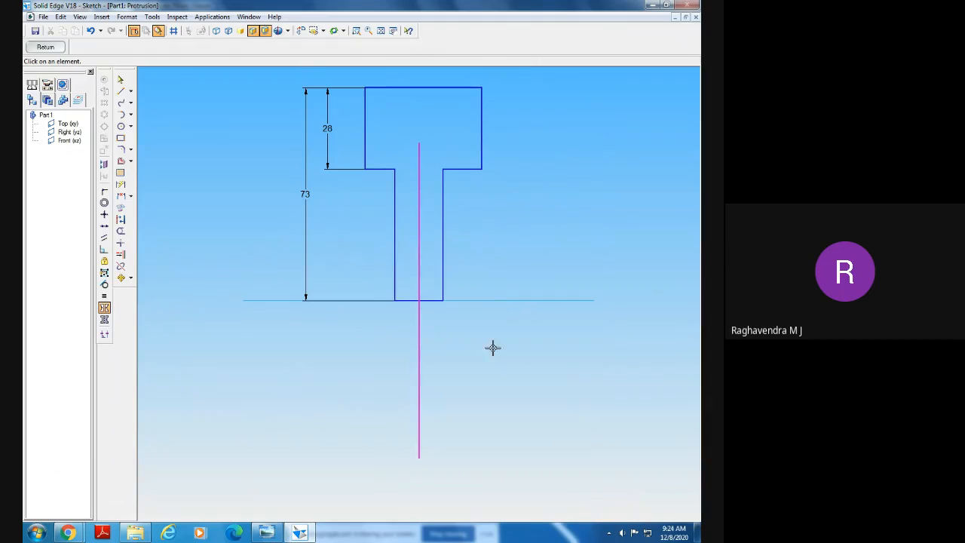
{"action": "left_click", "coordinate": [364, 147]}
{"action": "left_click", "coordinate": [481, 140]}
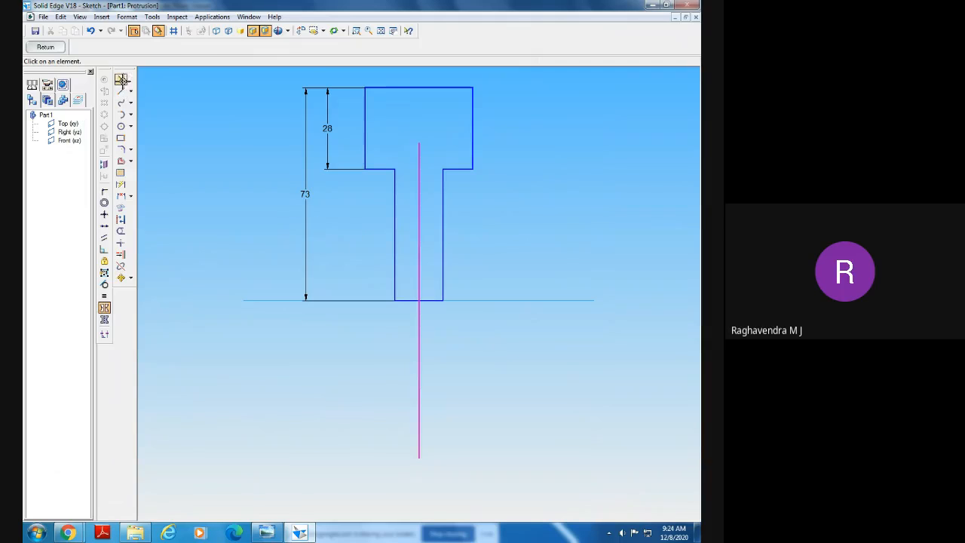
{"action": "left_click", "coordinate": [120, 78]}
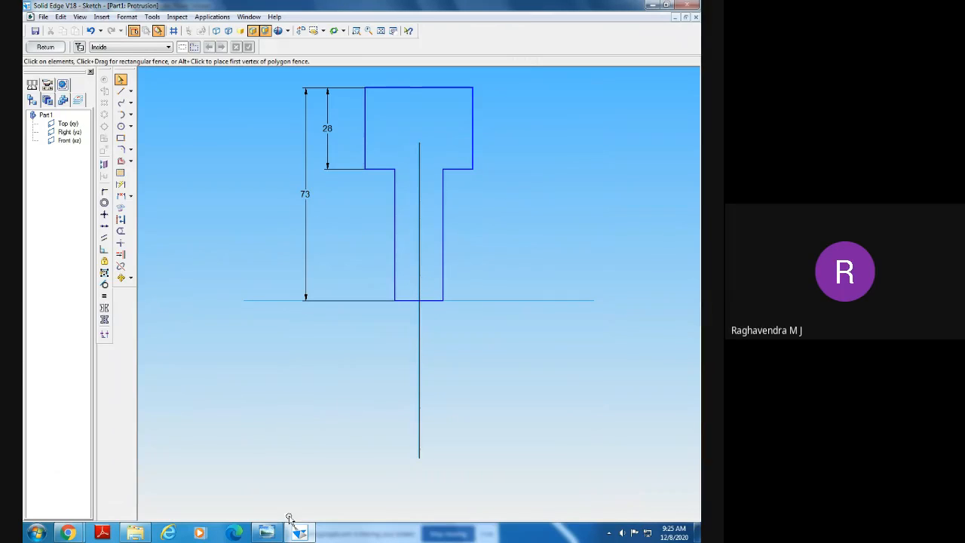
Check the stem width in the reference drawing, dimension the profile's bottom edge and set it to 40 mm
{"action": "left_click", "coordinate": [266, 532]}
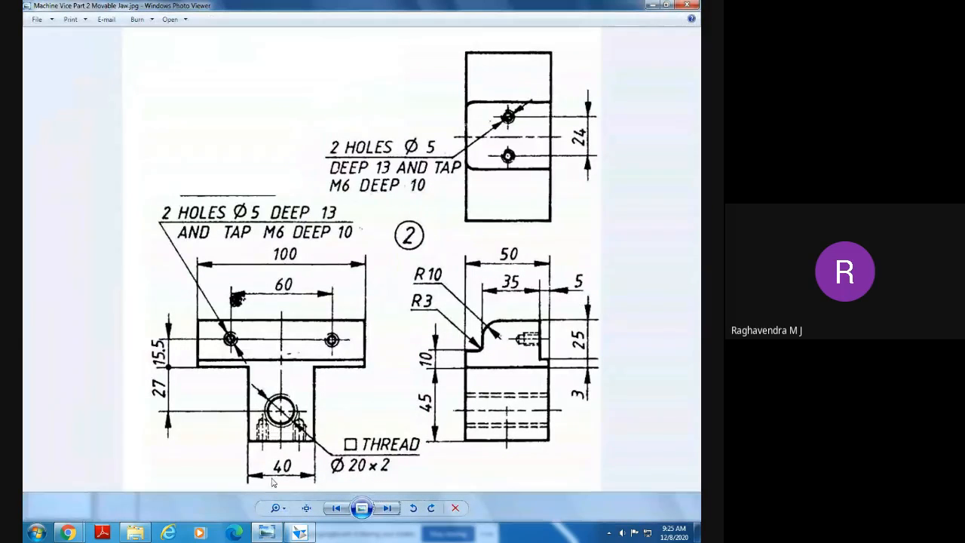
{"action": "left_click", "coordinate": [298, 533]}
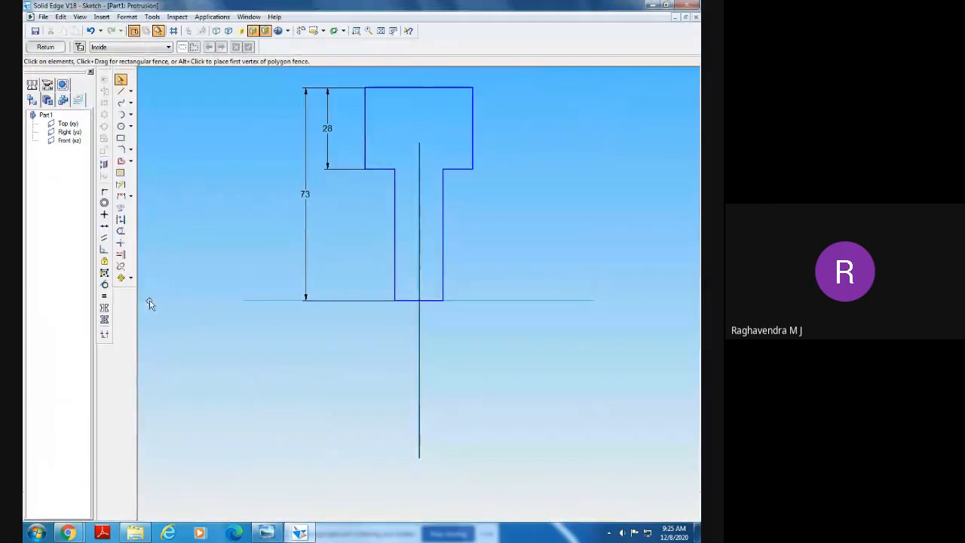
{"action": "left_click", "coordinate": [122, 186]}
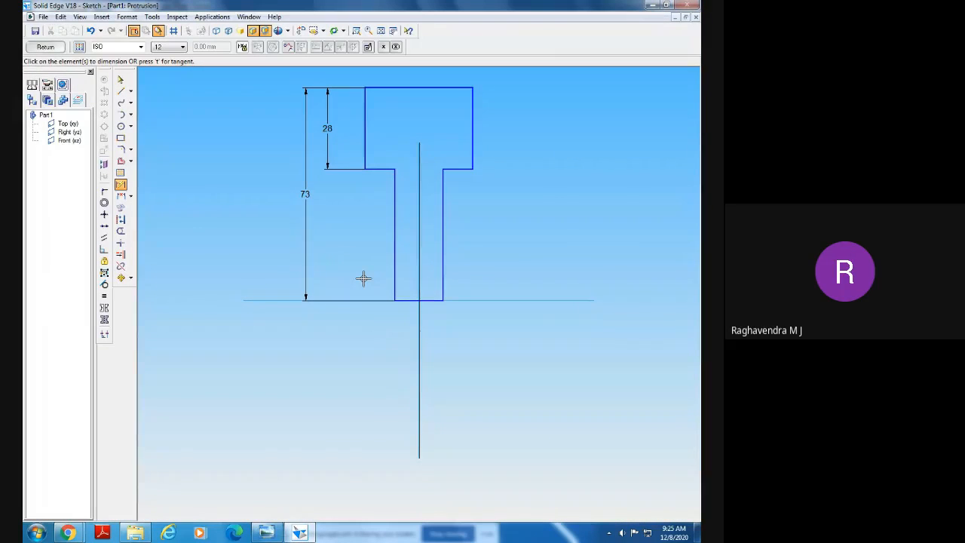
{"action": "left_click", "coordinate": [401, 300]}
{"action": "left_click", "coordinate": [411, 322]}
{"action": "type", "text": "40"}
{"action": "key", "text": "Return"}
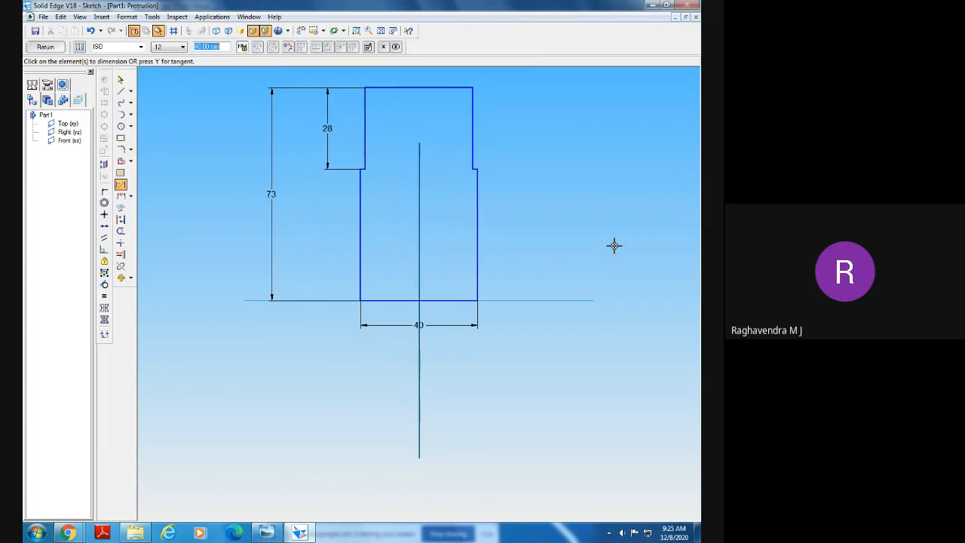
{"action": "left_click", "coordinate": [120, 78]}
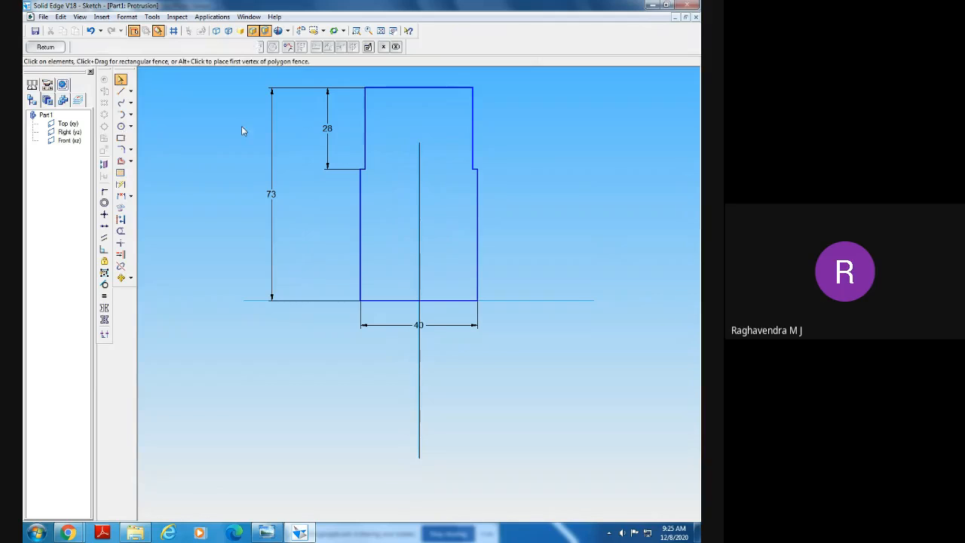
{"action": "left_click_drag", "start_coordinate": [365, 149], "coordinate": [315, 154]}
{"action": "left_click", "coordinate": [571, 198]}
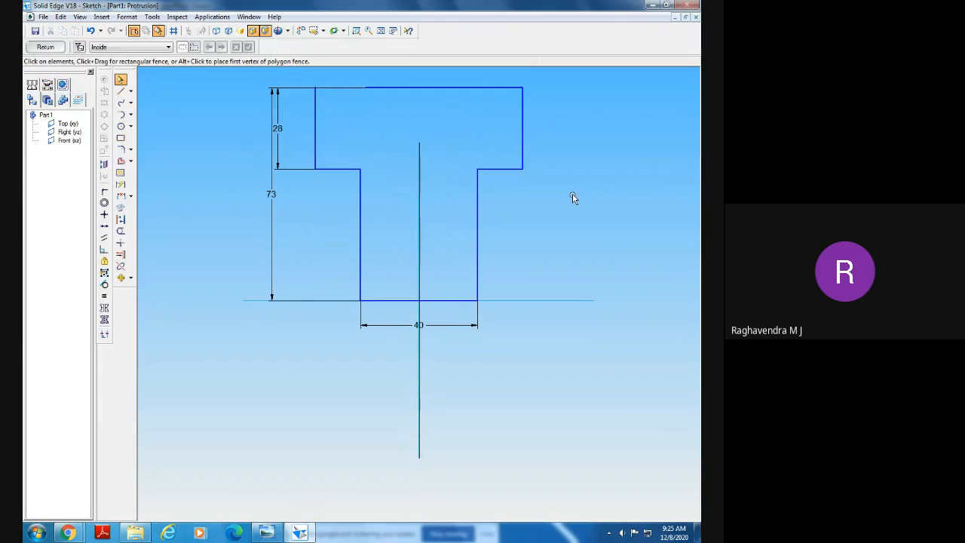
{"action": "key", "text": "ctrl+z"}
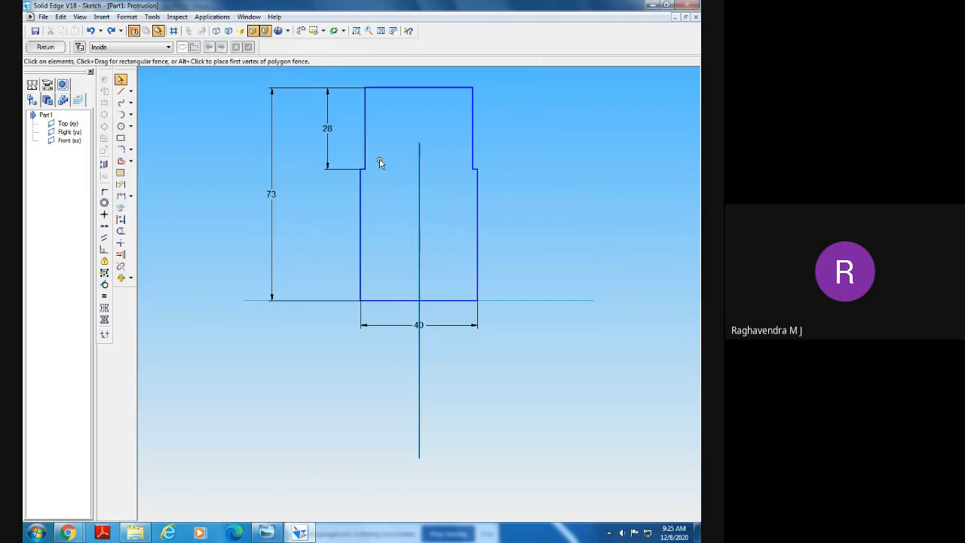
Move the head's left edge outward to a head width of about 66 mm and dimension the profile's top edge
{"action": "left_click_drag", "start_coordinate": [366, 154], "coordinate": [323, 160]}
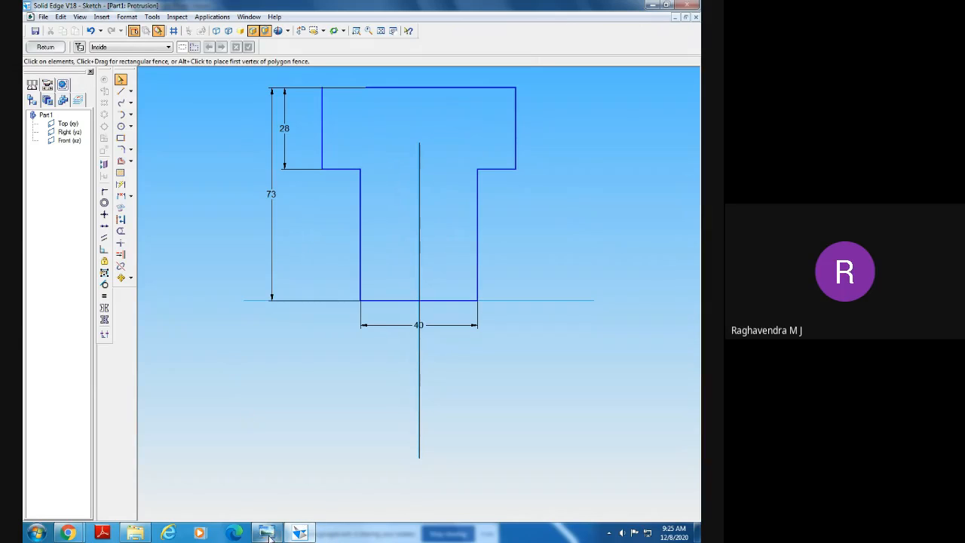
{"action": "left_click", "coordinate": [121, 184]}
{"action": "left_click", "coordinate": [362, 87]}
{"action": "left_click", "coordinate": [366, 77]}
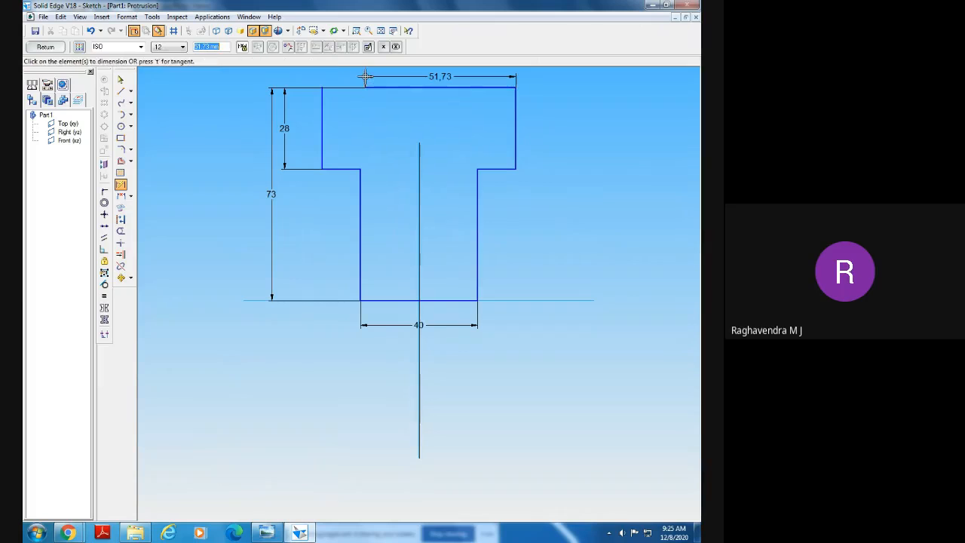
Extend the shortened top edge to meet the head's left side
{"action": "left_click", "coordinate": [121, 254]}
{"action": "left_click", "coordinate": [380, 91]}
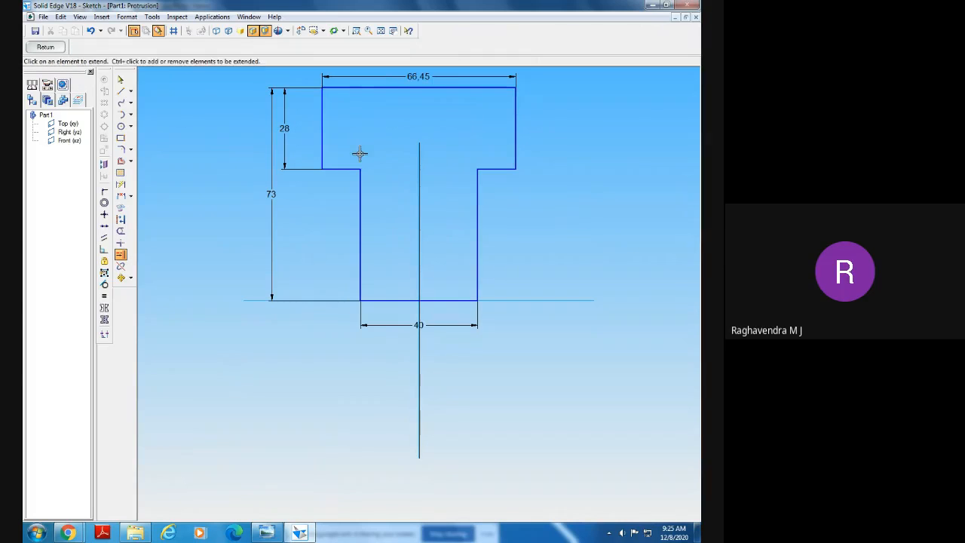
Set the head's top width dimension to 100 mm and check it against the movable jaw reference drawing
{"action": "left_click", "coordinate": [121, 80]}
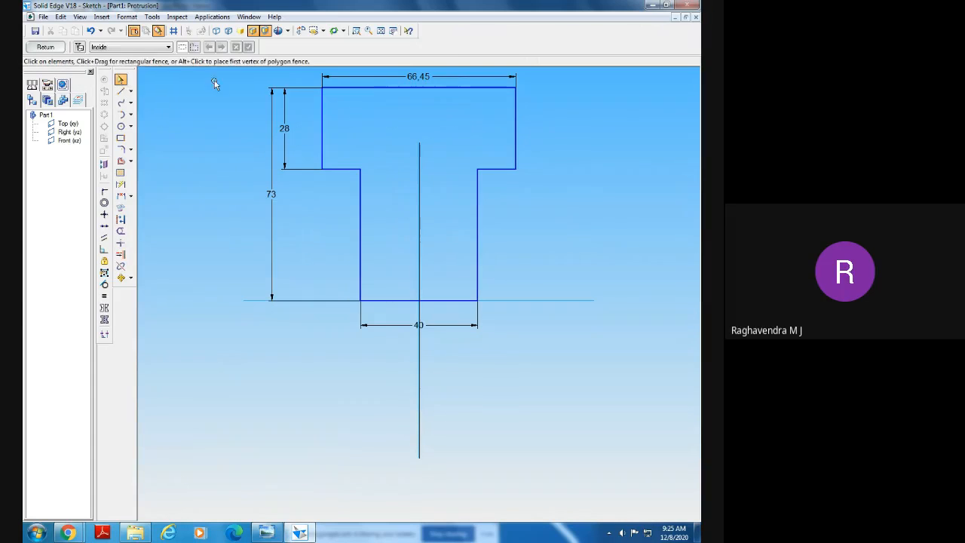
{"action": "left_click", "coordinate": [368, 77]}
{"action": "type", "text": "100"}
{"action": "key", "text": "Return"}
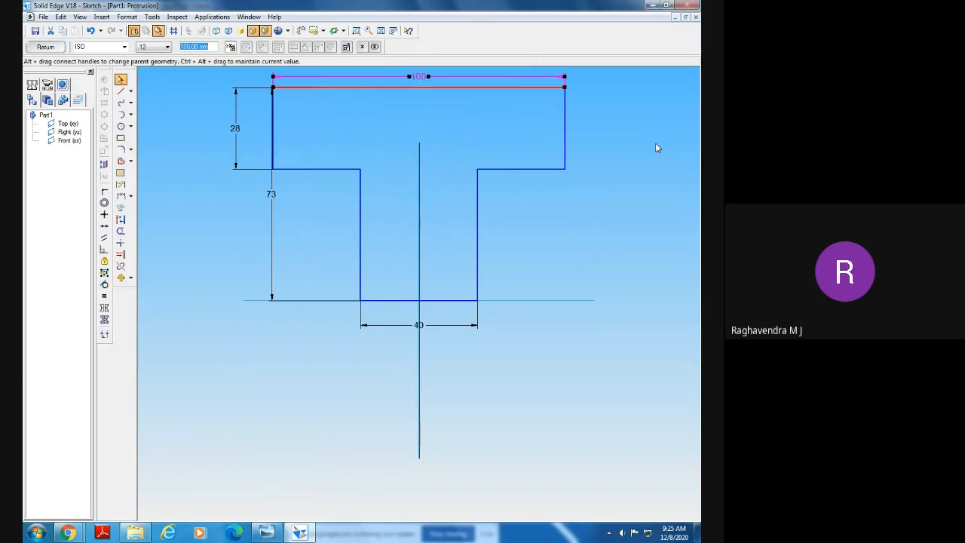
{"action": "left_click", "coordinate": [635, 188]}
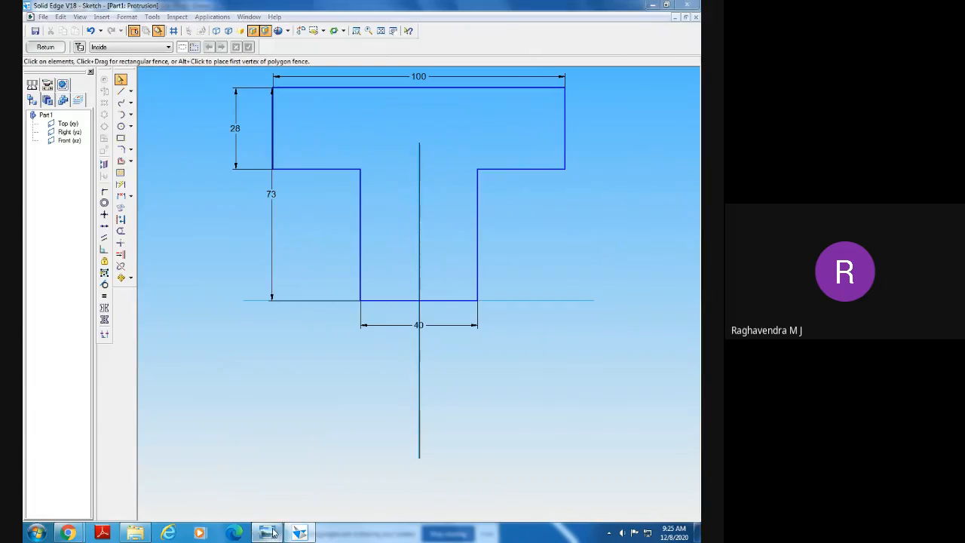
{"action": "left_click", "coordinate": [266, 532]}
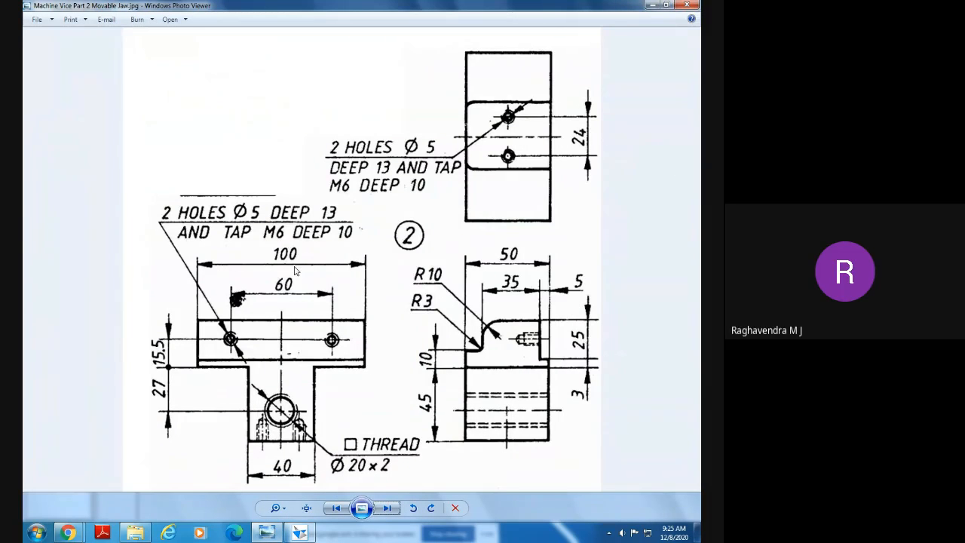
{"action": "left_click", "coordinate": [299, 532]}
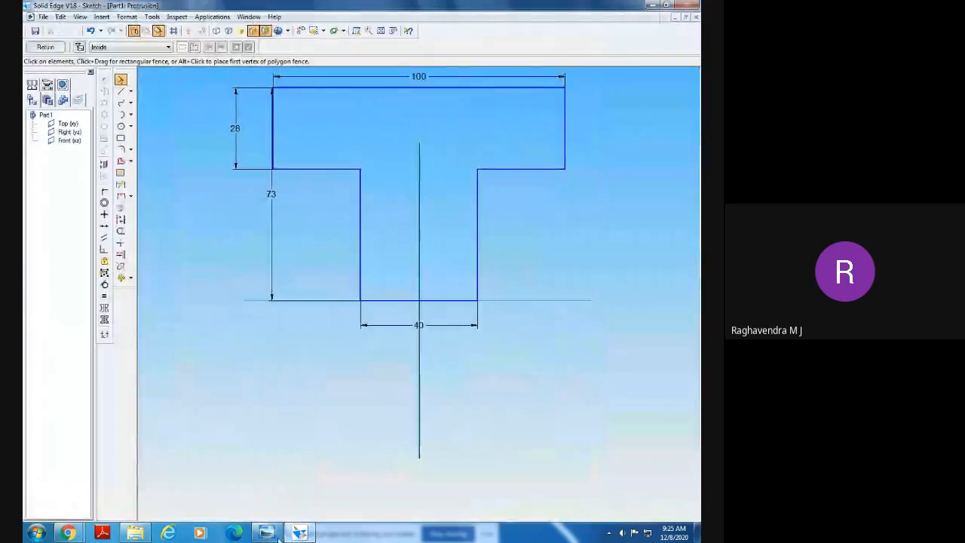
Move the overall height dimension outward, clear of the head's left side and beyond the head height dimension
{"action": "left_click", "coordinate": [356, 30]}
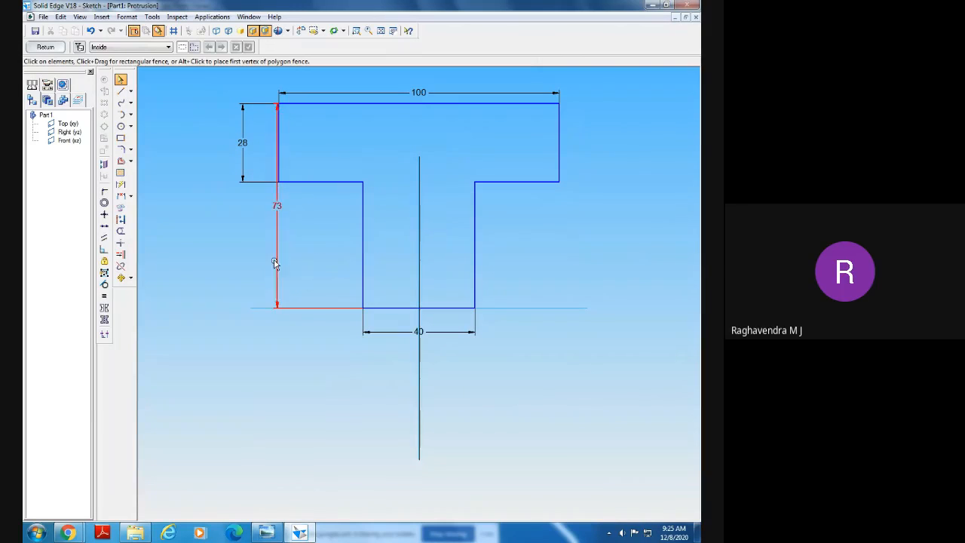
{"action": "left_click_drag", "start_coordinate": [277, 256], "coordinate": [209, 263]}
{"action": "left_click", "coordinate": [364, 396]}
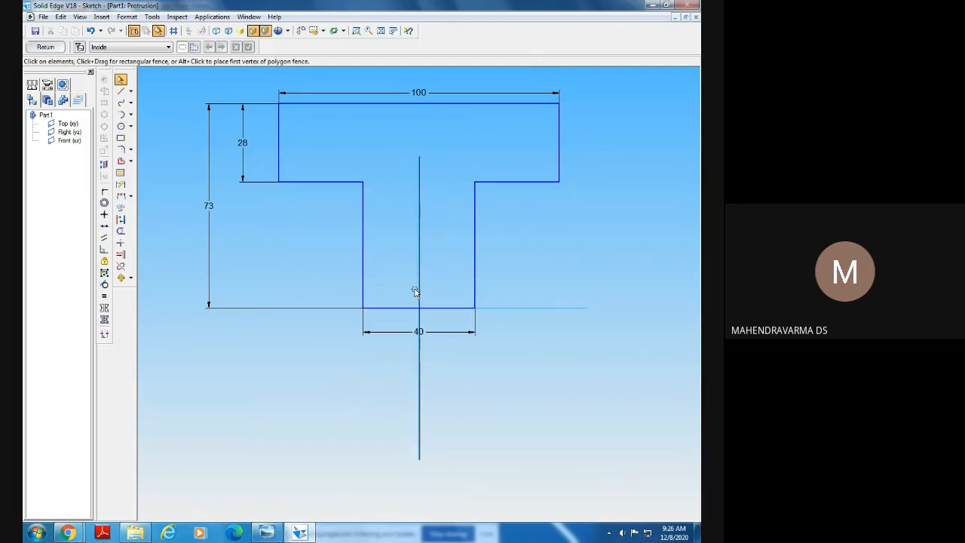
Dimension the height of the head's right side, placing the dimension outside the profile
{"action": "left_click", "coordinate": [513, 182]}
{"action": "left_click", "coordinate": [549, 238]}
{"action": "left_click", "coordinate": [120, 186]}
{"action": "left_click", "coordinate": [560, 157]}
{"action": "left_click", "coordinate": [614, 168]}
{"action": "left_click", "coordinate": [120, 79]}
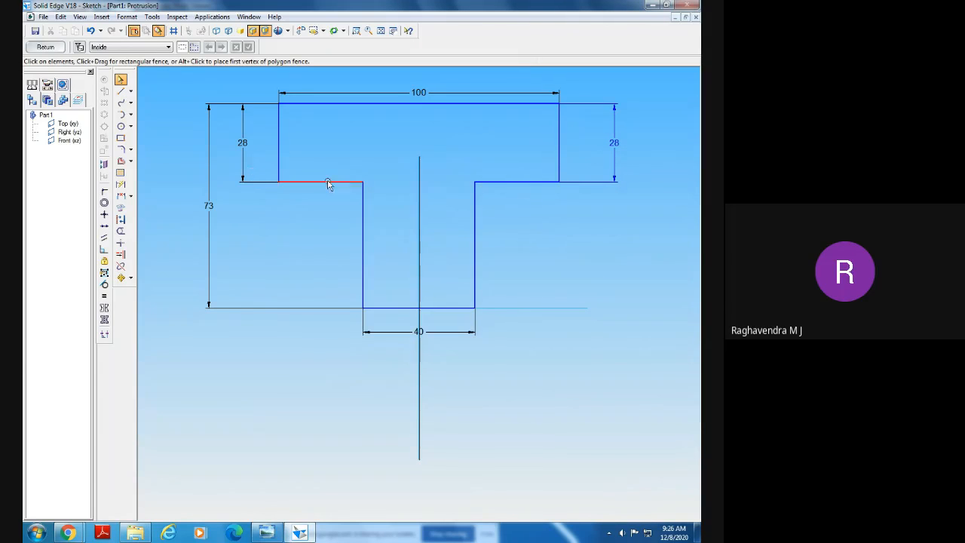
Delete the redundant height dimension on the head's right side
{"action": "left_click", "coordinate": [615, 159]}
{"action": "left_click", "coordinate": [621, 243]}
{"action": "left_click", "coordinate": [615, 162]}
{"action": "left_click", "coordinate": [593, 221]}
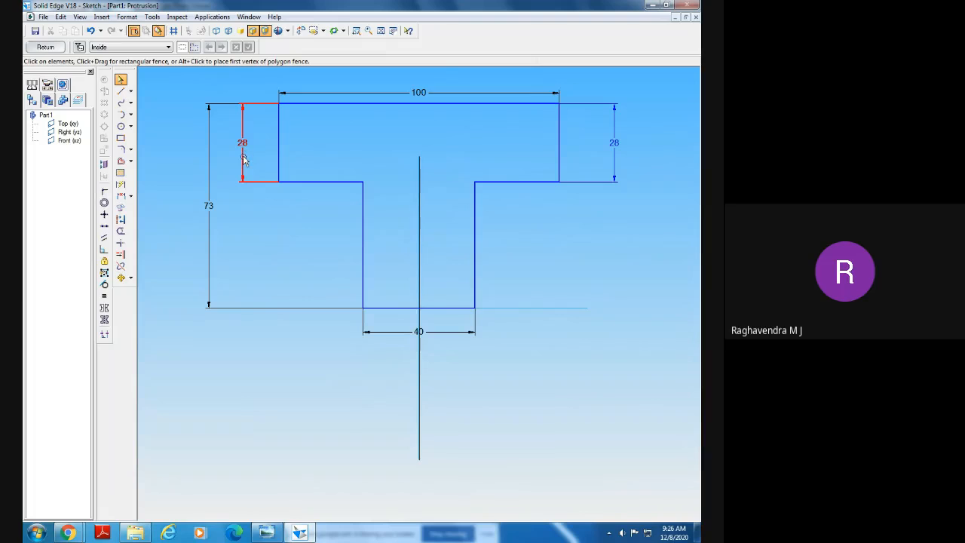
{"action": "left_click", "coordinate": [615, 164]}
{"action": "right_click", "coordinate": [616, 164]}
{"action": "left_click", "coordinate": [614, 170]}
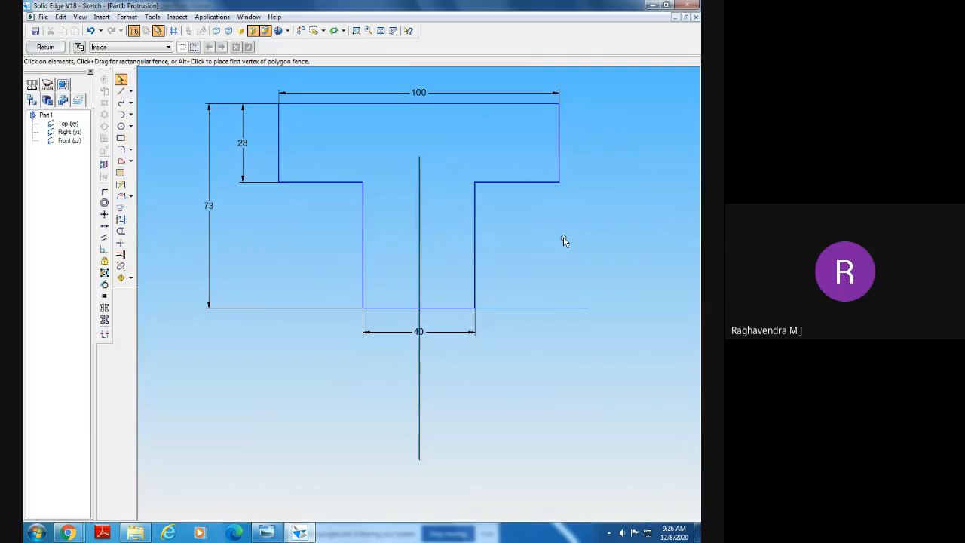
Add a second height dimension to the head's left side and delete it again
{"action": "left_click", "coordinate": [121, 184]}
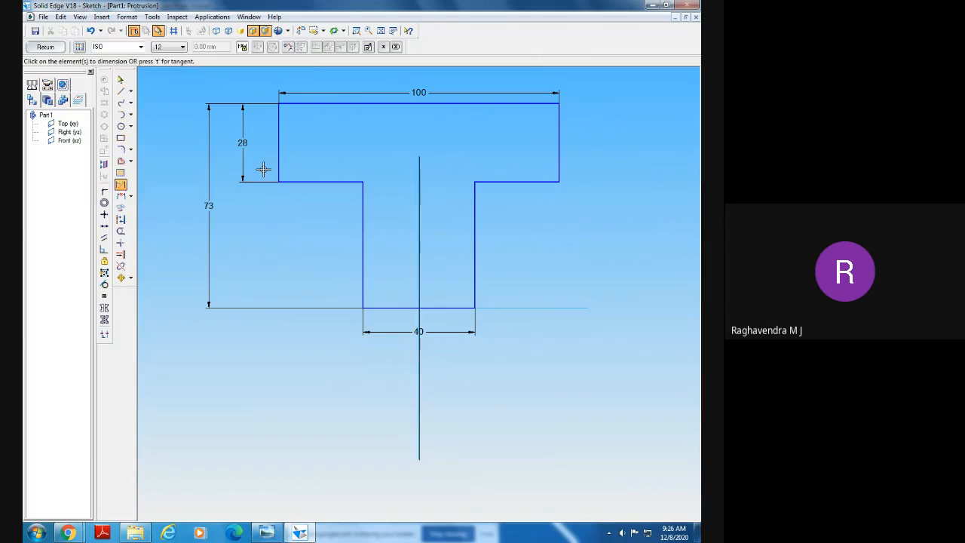
{"action": "left_click", "coordinate": [275, 163]}
{"action": "left_click", "coordinate": [262, 175]}
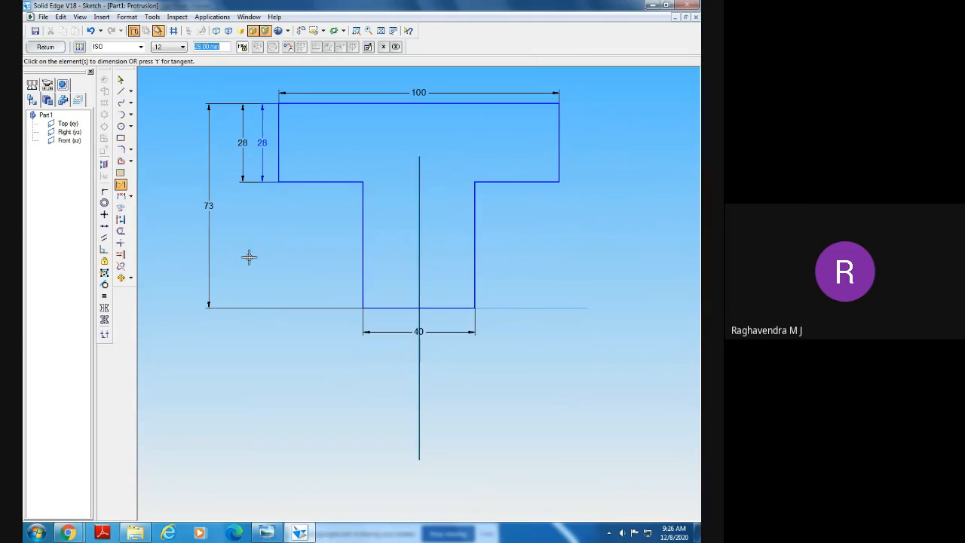
{"action": "left_click", "coordinate": [120, 79]}
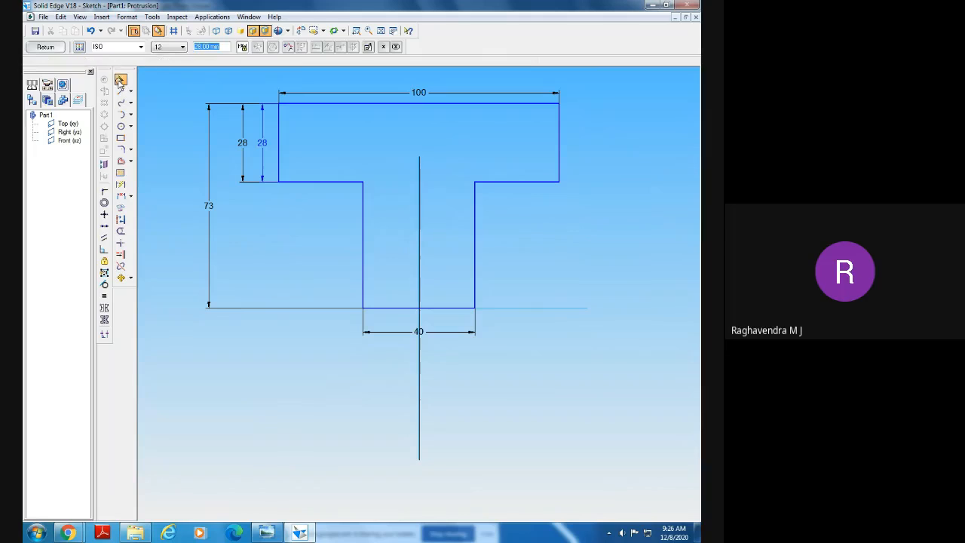
{"action": "right_click", "coordinate": [260, 165]}
{"action": "left_click", "coordinate": [266, 172]}
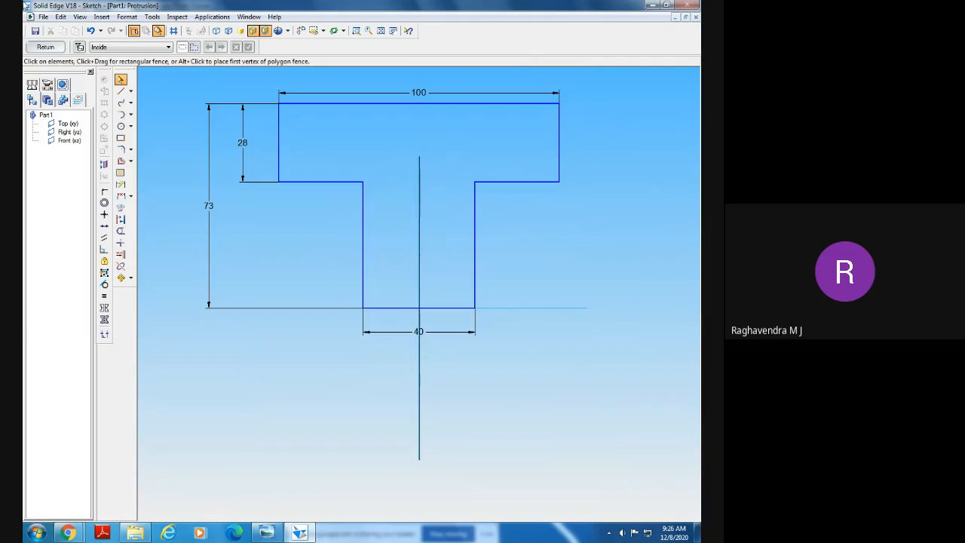
{"action": "left_click", "coordinate": [419, 92]}
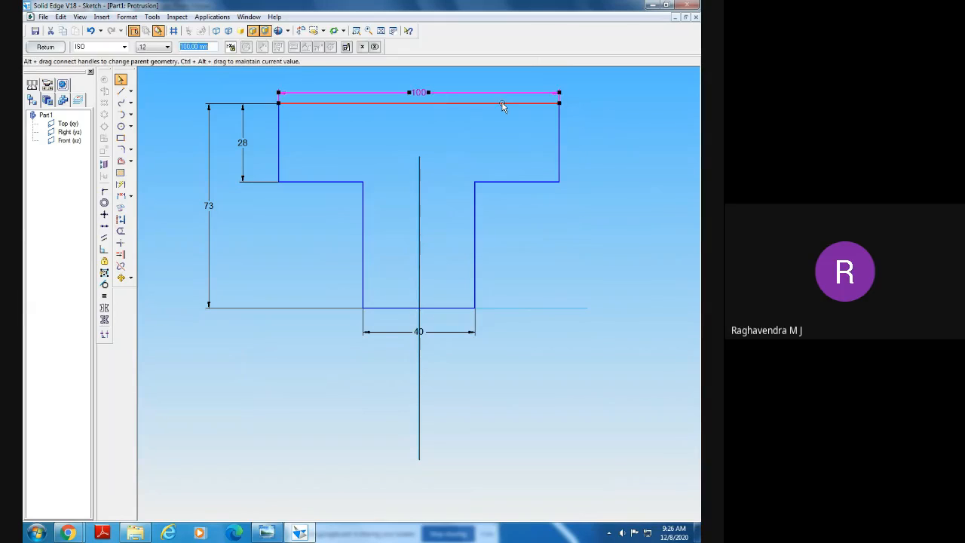
{"action": "left_click", "coordinate": [442, 138]}
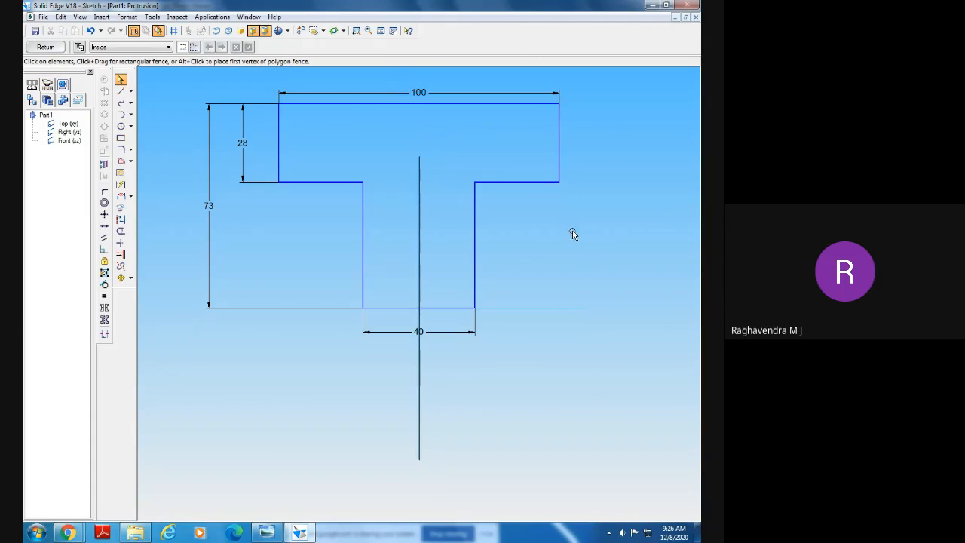
{"action": "left_click", "coordinate": [121, 185]}
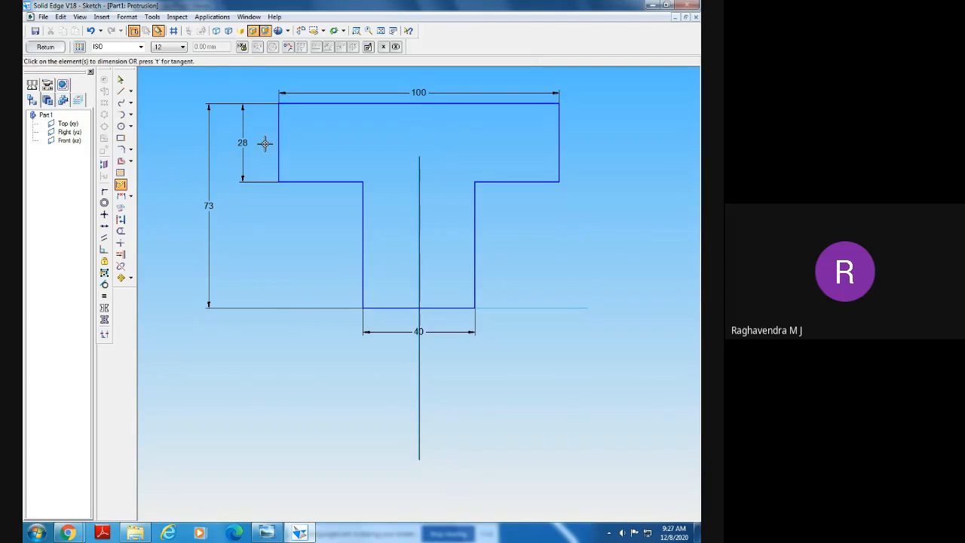
{"action": "key", "text": "Escape"}
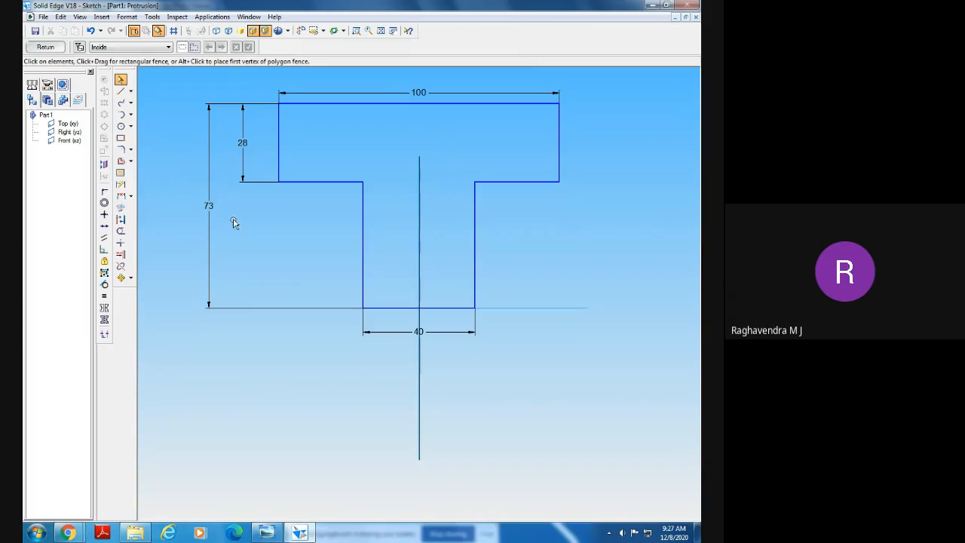
Set the head's top width dimension to 150 mm and switch it from driving to driven
{"action": "left_click", "coordinate": [419, 92]}
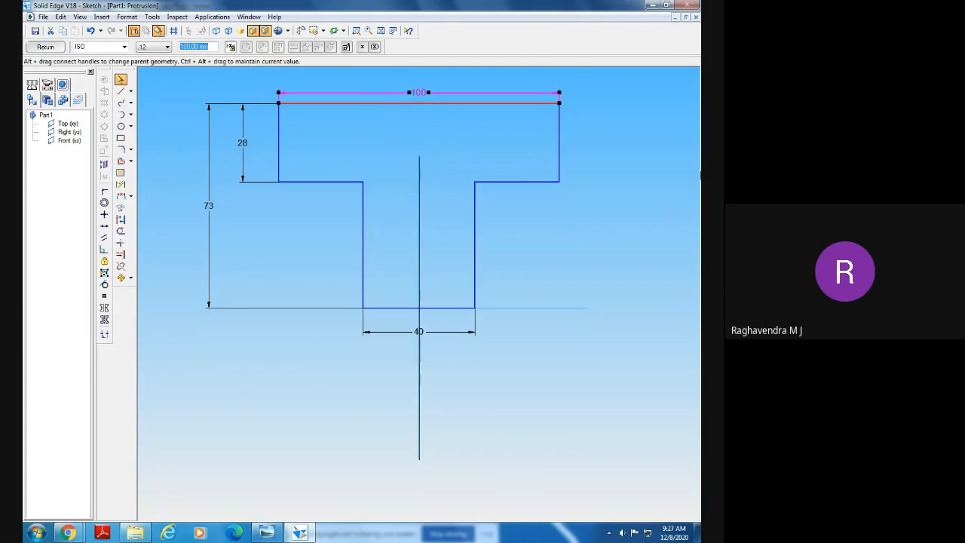
{"action": "type", "text": "150"}
{"action": "key", "text": "Return"}
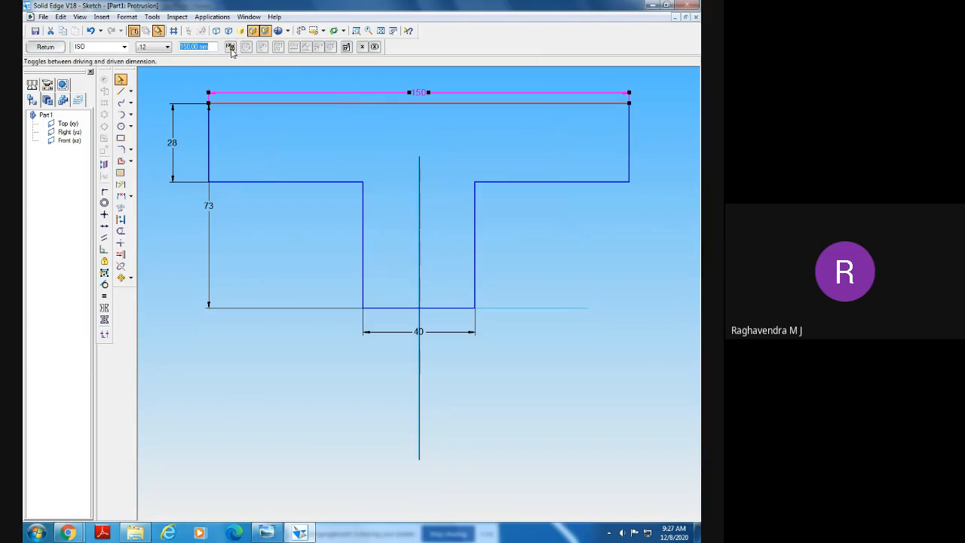
{"action": "left_click", "coordinate": [347, 139]}
{"action": "left_click", "coordinate": [400, 93]}
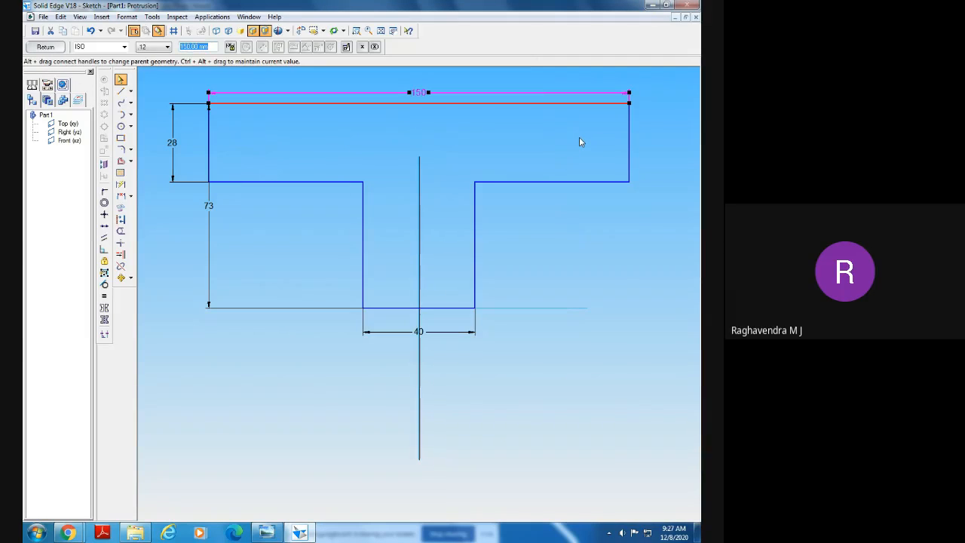
{"action": "left_click", "coordinate": [621, 258]}
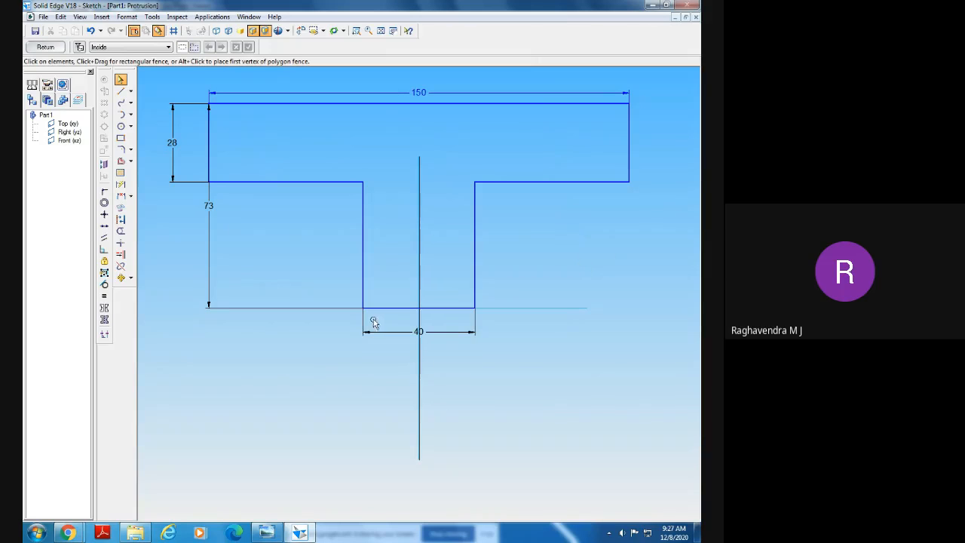
Switch the head's left height dimension to driven and enter 150 as its value
{"action": "left_click", "coordinate": [172, 165]}
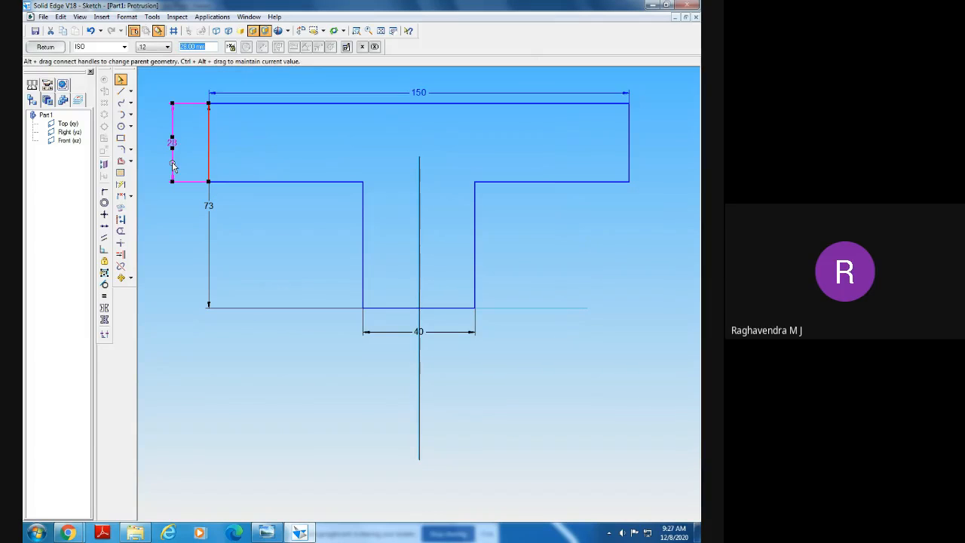
{"action": "left_click", "coordinate": [231, 46]}
{"action": "left_click", "coordinate": [292, 262]}
{"action": "left_click", "coordinate": [172, 147]}
{"action": "key", "text": "Return"}
{"action": "left_click", "coordinate": [159, 227]}
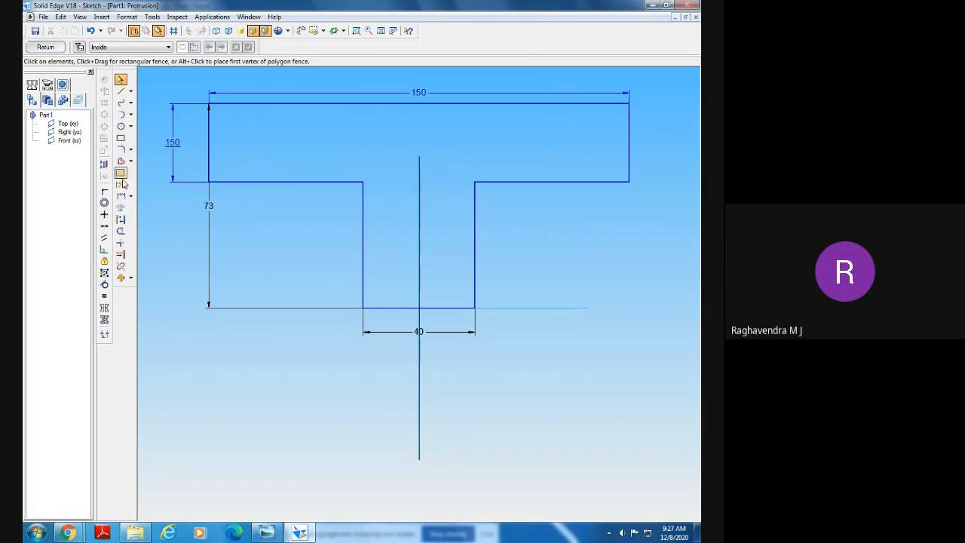
Draw a rectangle about 49 by 28 mm below the profile, left of the vertical axis, and dimension all four of its sides
{"action": "left_click", "coordinate": [120, 138]}
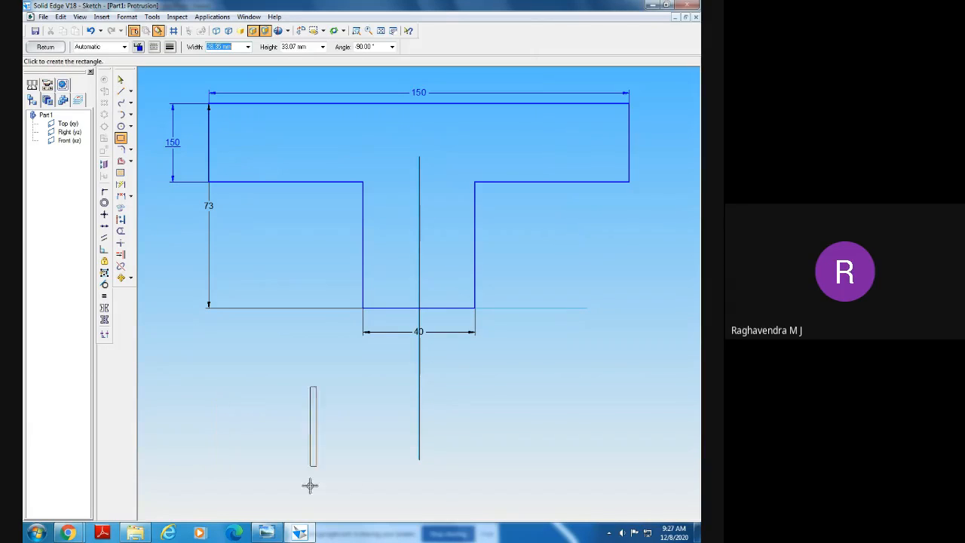
{"action": "left_click", "coordinate": [354, 487]}
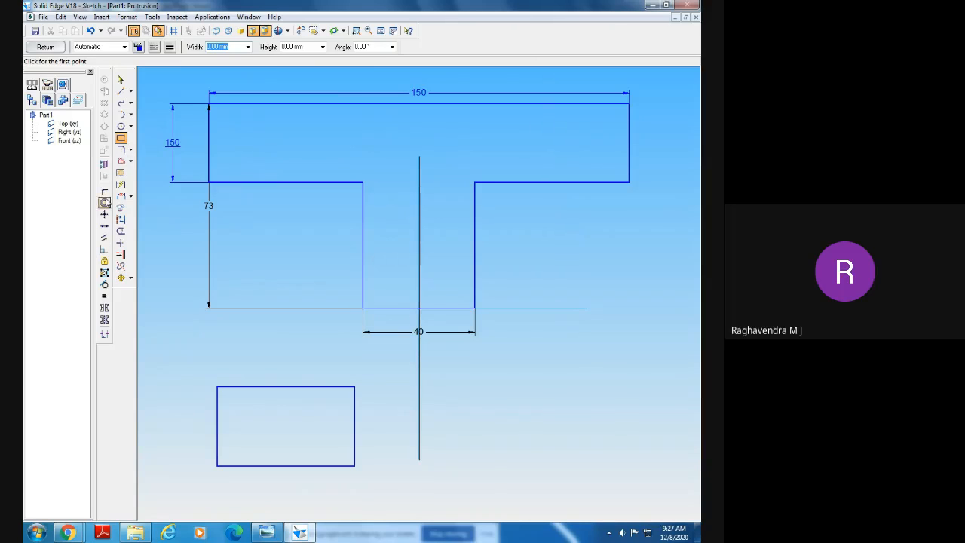
{"action": "left_click", "coordinate": [121, 184]}
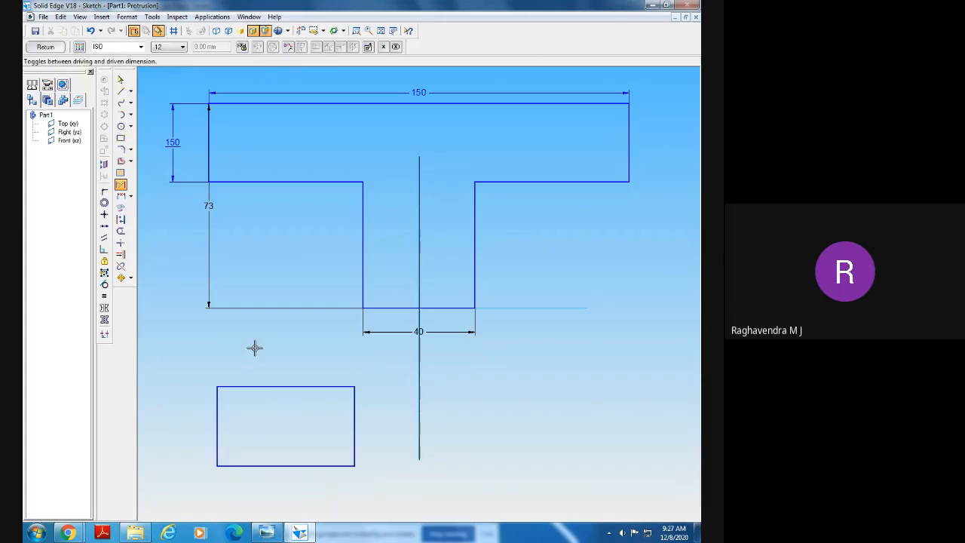
{"action": "left_click", "coordinate": [256, 387]}
{"action": "left_click", "coordinate": [260, 361]}
{"action": "left_click", "coordinate": [217, 426]}
{"action": "left_click", "coordinate": [190, 426]}
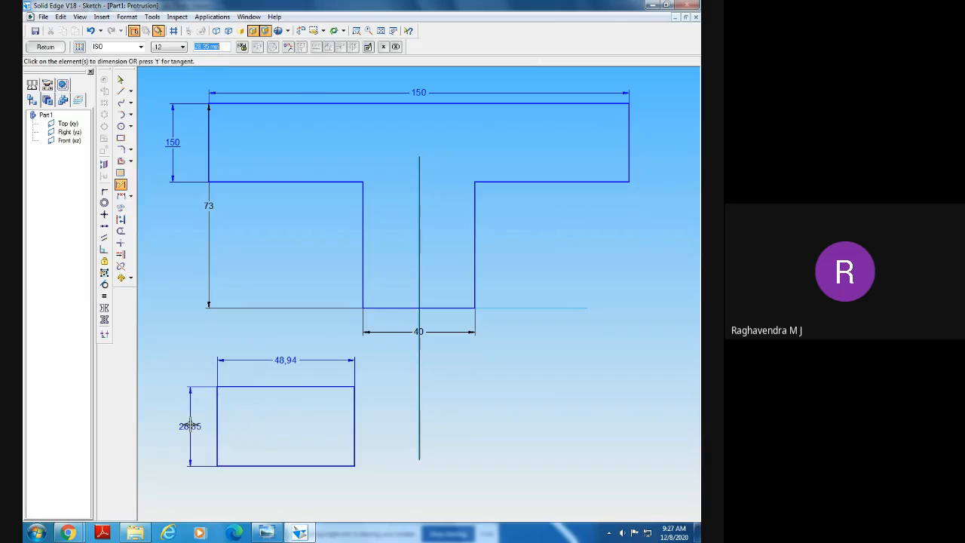
{"action": "left_click", "coordinate": [261, 464]}
{"action": "left_click", "coordinate": [261, 487]}
{"action": "left_click", "coordinate": [354, 443]}
{"action": "left_click", "coordinate": [384, 430]}
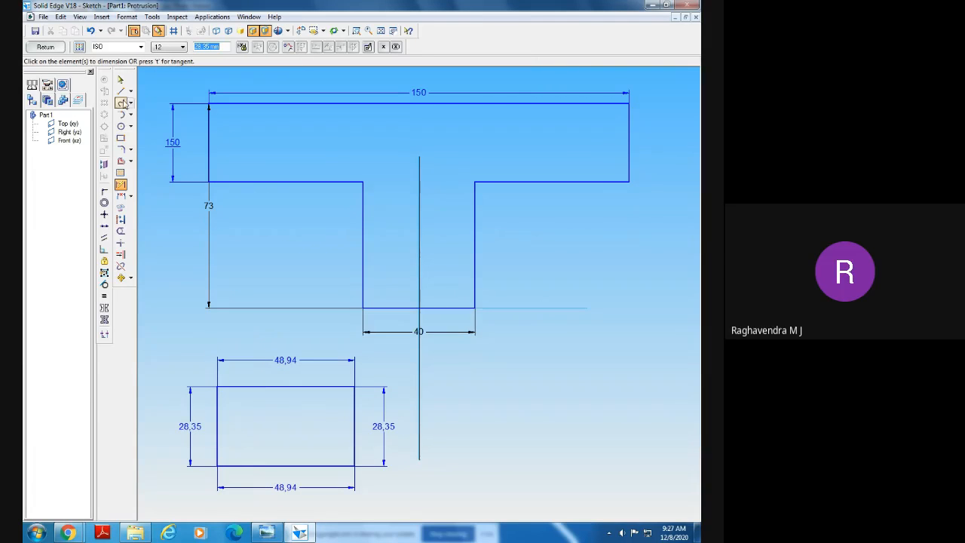
Delete the dimensions on the rectangle's right side and bottom edge
{"action": "left_click", "coordinate": [120, 78]}
{"action": "left_click", "coordinate": [386, 427]}
{"action": "right_click", "coordinate": [386, 427]}
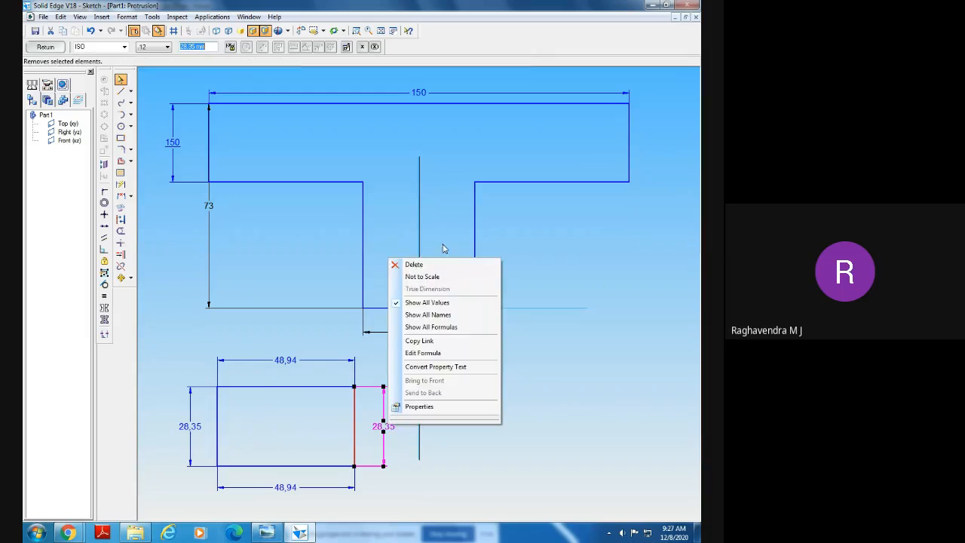
{"action": "left_click", "coordinate": [398, 264]}
{"action": "right_click", "coordinate": [308, 489]}
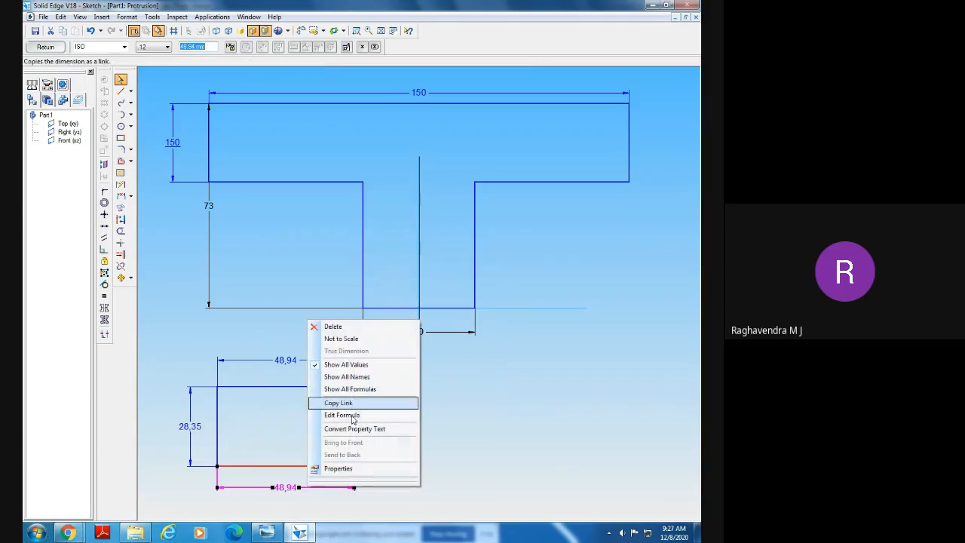
{"action": "left_click", "coordinate": [323, 323]}
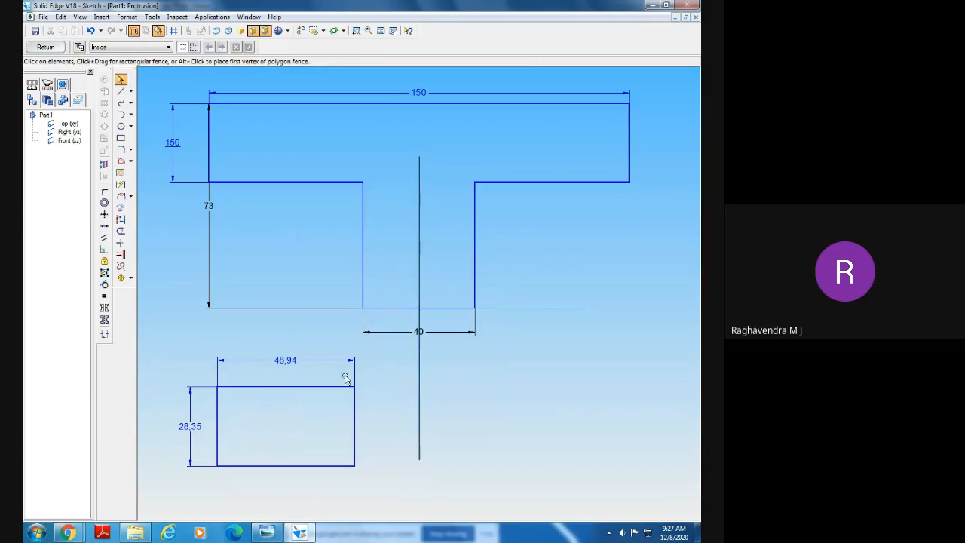
Enter 50 as the value of the test rectangle's driven top dimension and 50 for its left side dimension
{"action": "left_click", "coordinate": [264, 361]}
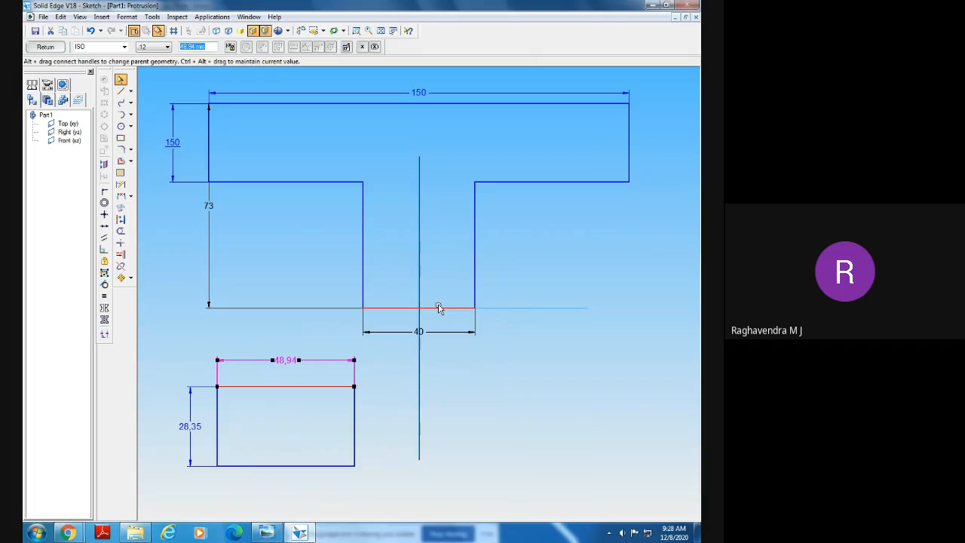
{"action": "type", "text": "50"}
{"action": "key", "text": "Return"}
{"action": "left_click", "coordinate": [190, 427]}
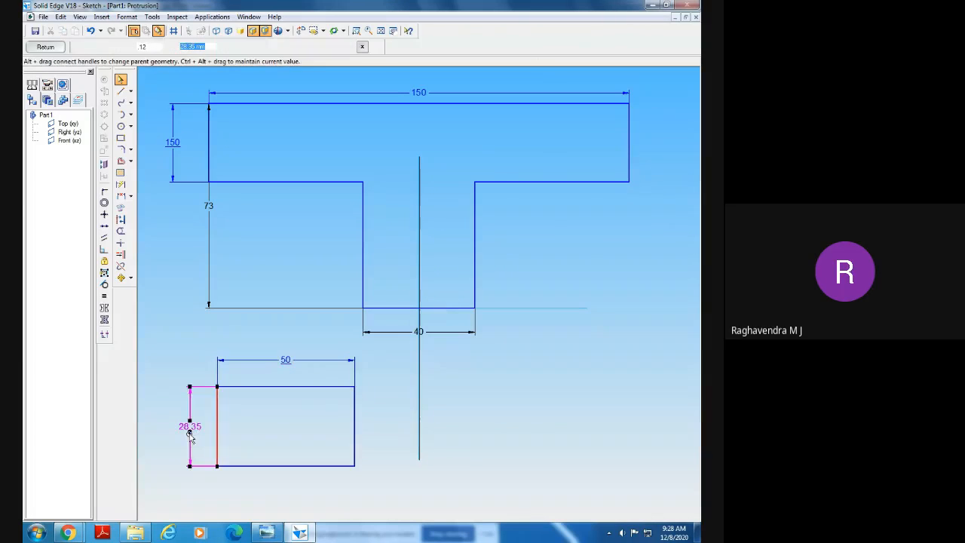
{"action": "type", "text": "50"}
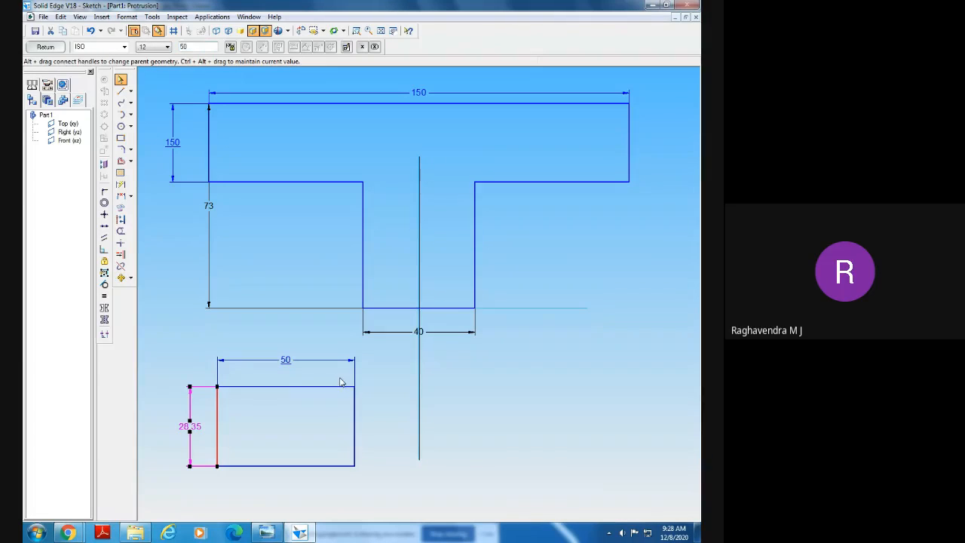
{"action": "key", "text": "Return"}
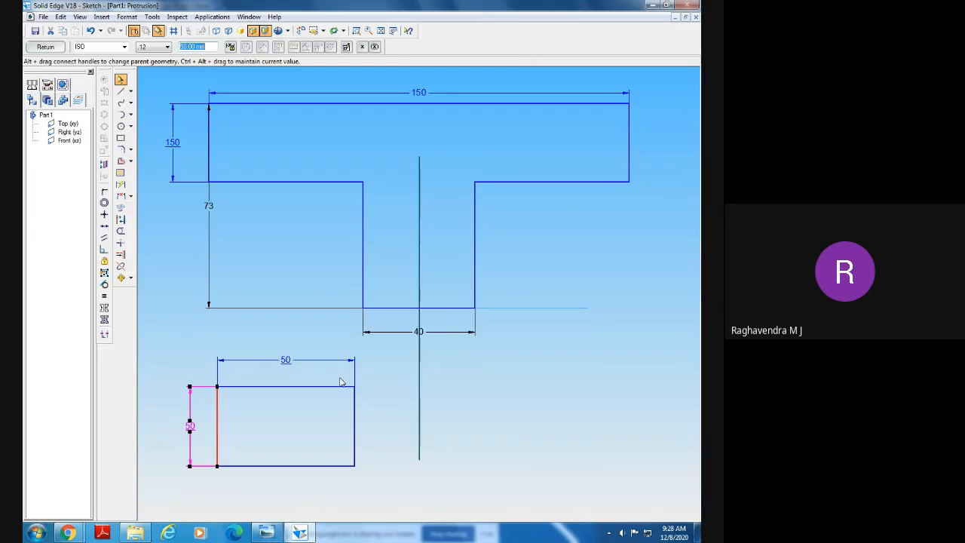
Switch the test rectangle's left side and top edge dimensions from driven to driving
{"action": "left_click", "coordinate": [232, 48]}
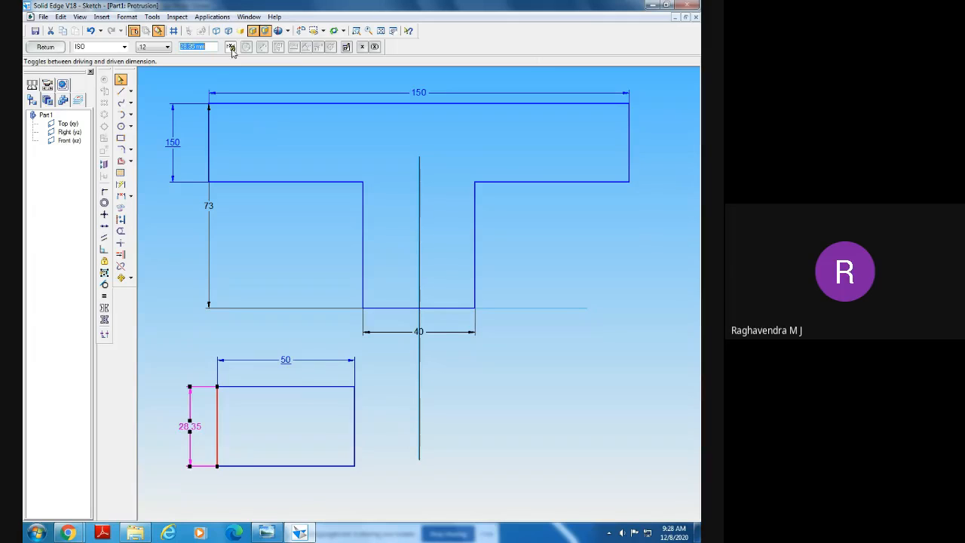
{"action": "left_click", "coordinate": [268, 313]}
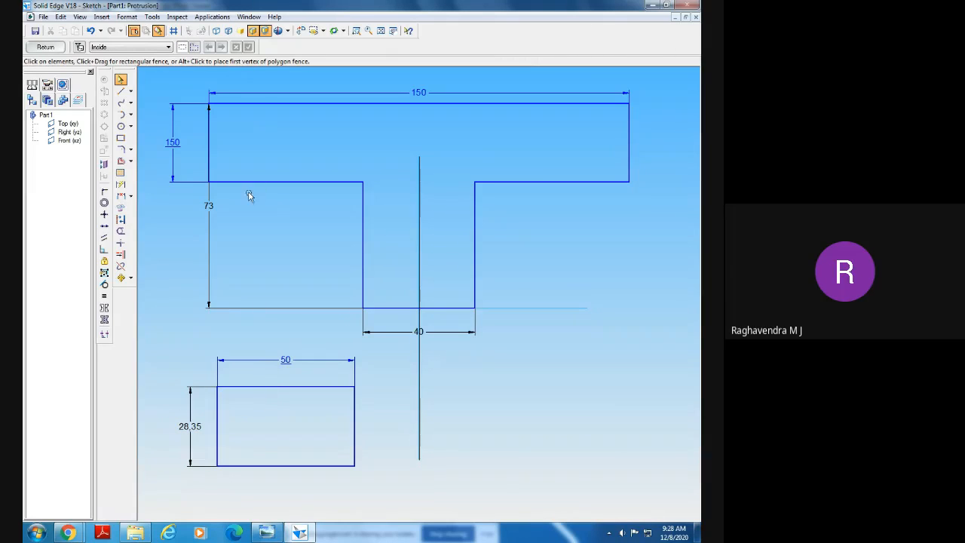
{"action": "left_click", "coordinate": [245, 360]}
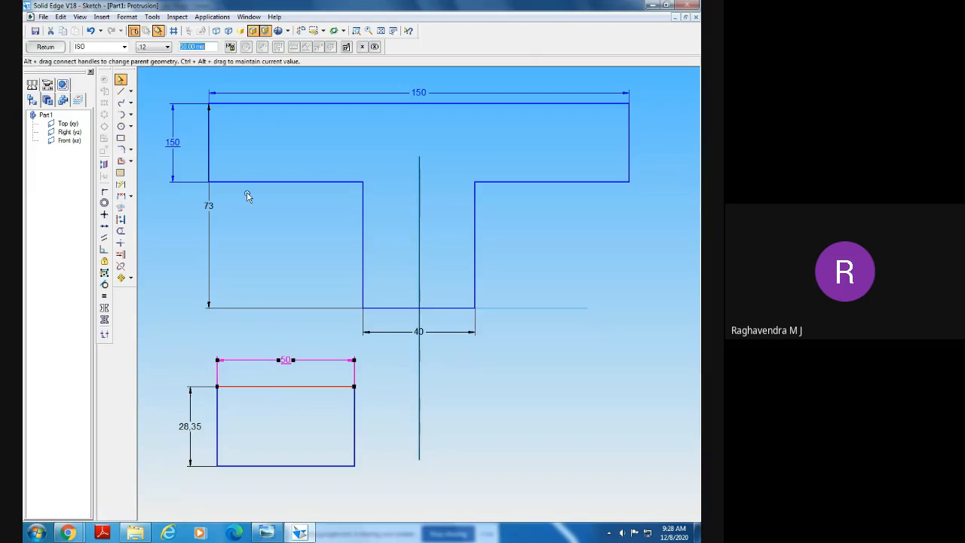
{"action": "left_click", "coordinate": [230, 49]}
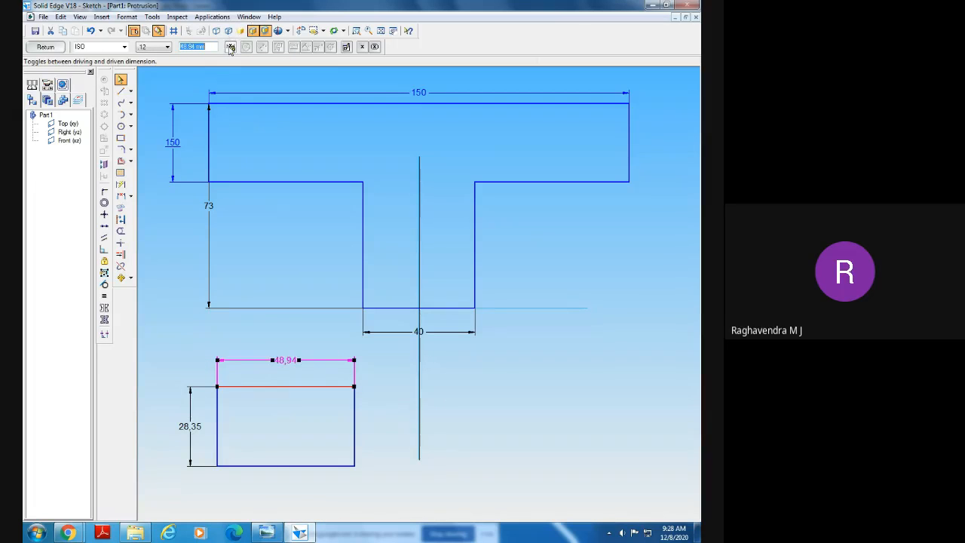
{"action": "left_click", "coordinate": [302, 214]}
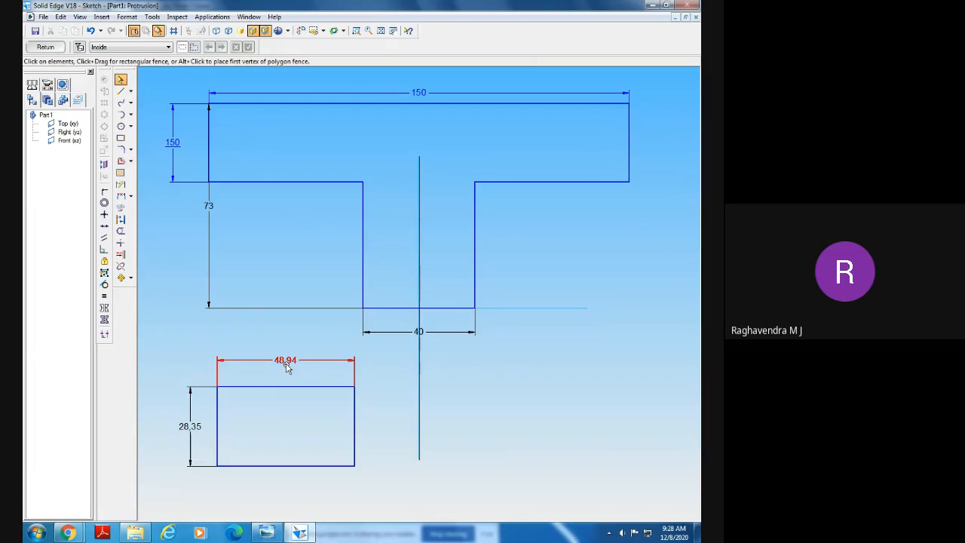
Set the test rectangle's width to 50 mm and its height to 30 mm
{"action": "left_click", "coordinate": [300, 363]}
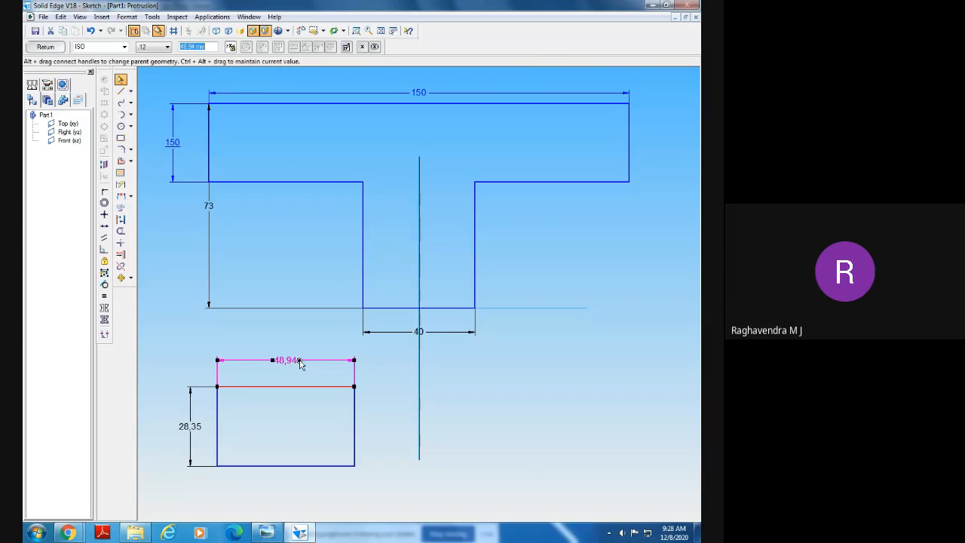
{"action": "key", "text": "Return"}
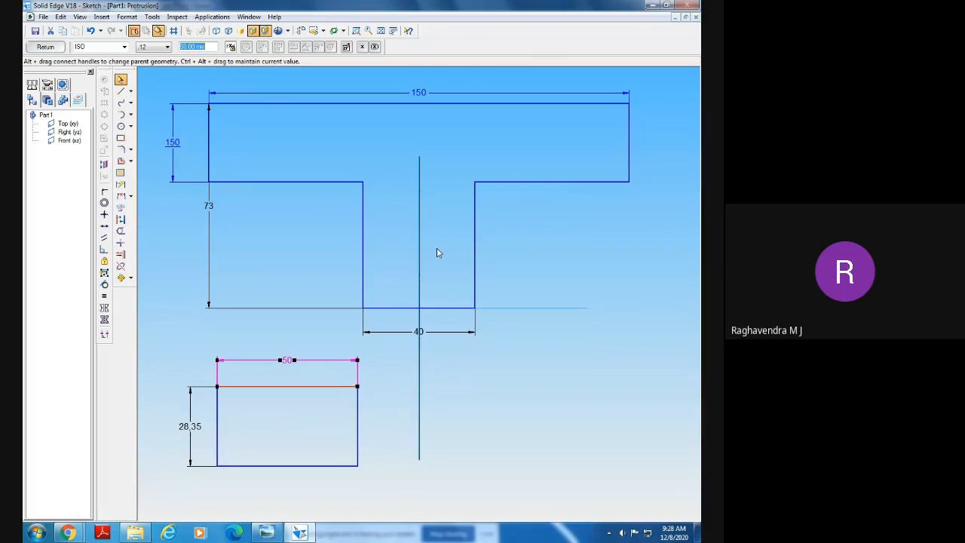
{"action": "left_click", "coordinate": [190, 453]}
{"action": "type", "text": "30"}
{"action": "key", "text": "Return"}
{"action": "left_click", "coordinate": [528, 393]}
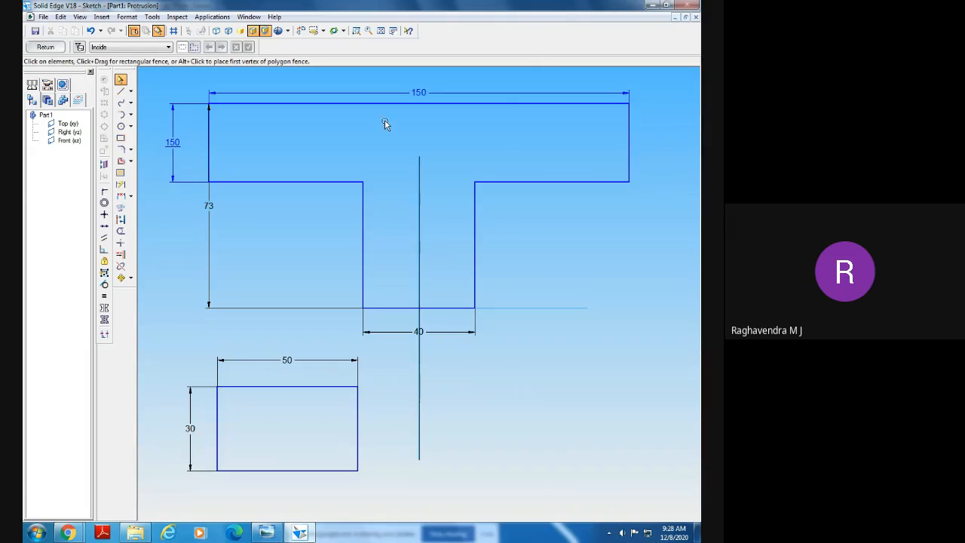
Switch the head's top width and left height dimensions to driving, and set the height to 28 mm
{"action": "left_click", "coordinate": [367, 91]}
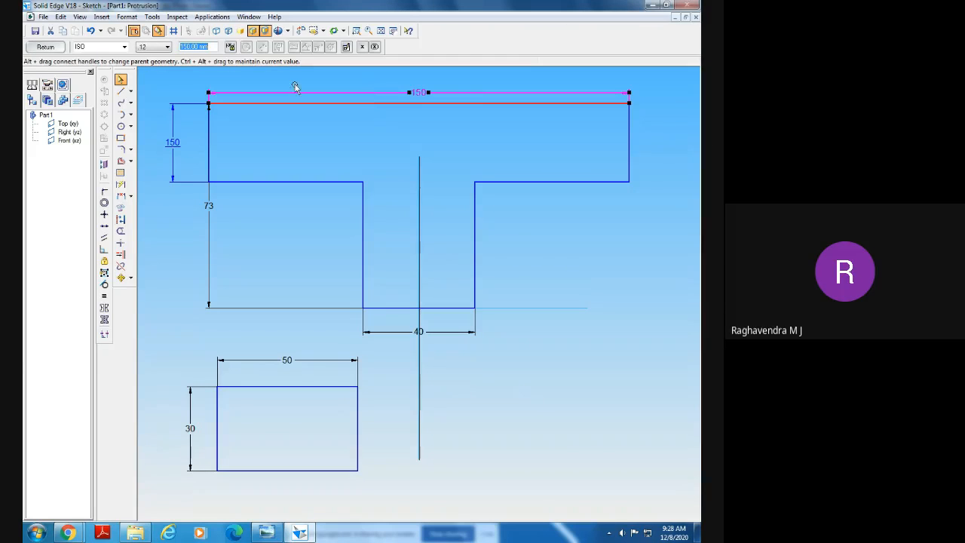
{"action": "left_click", "coordinate": [266, 145]}
{"action": "left_click", "coordinate": [175, 145]}
{"action": "type", "text": "28"}
{"action": "key", "text": "Return"}
{"action": "left_click", "coordinate": [320, 126]}
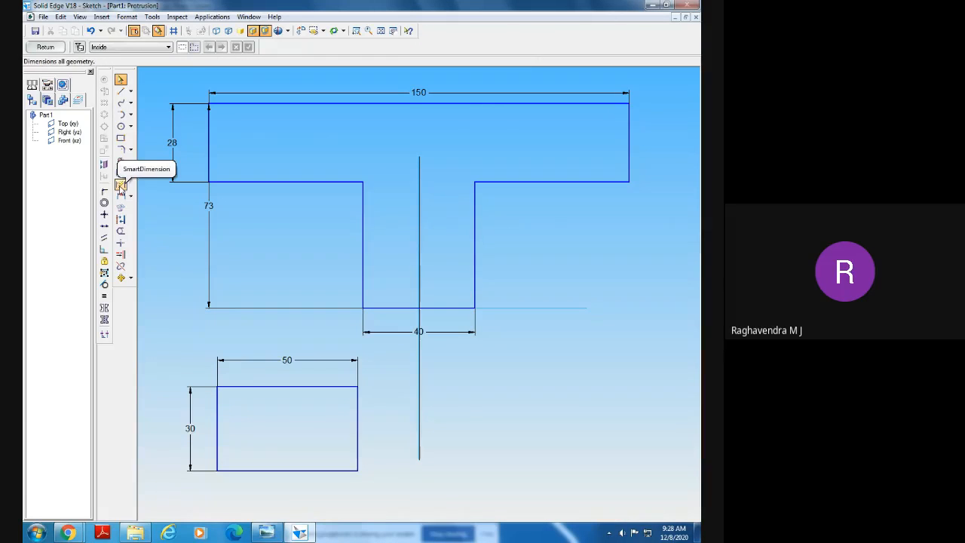
Dimension the left vertical side of the stem
{"action": "left_click", "coordinate": [120, 186]}
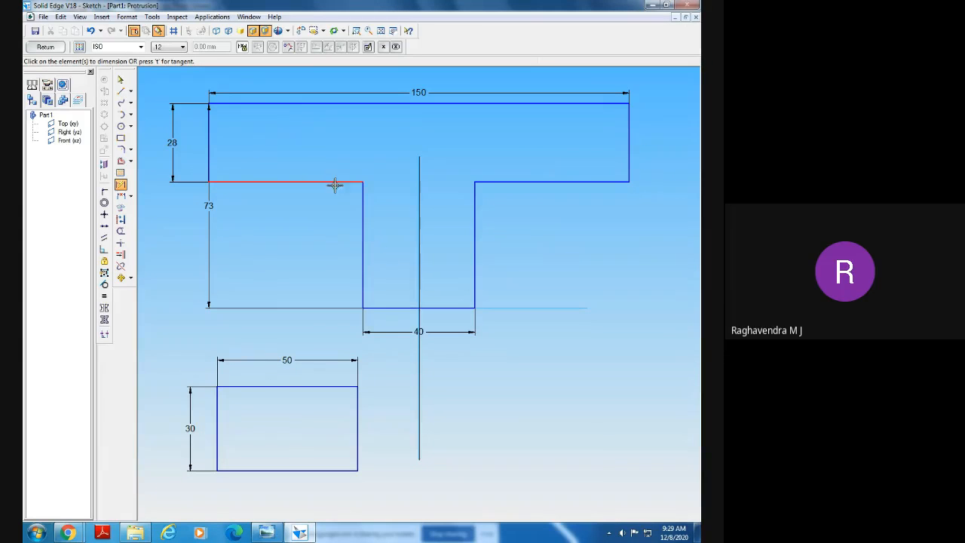
{"action": "left_click", "coordinate": [364, 245]}
{"action": "left_click", "coordinate": [313, 248]}
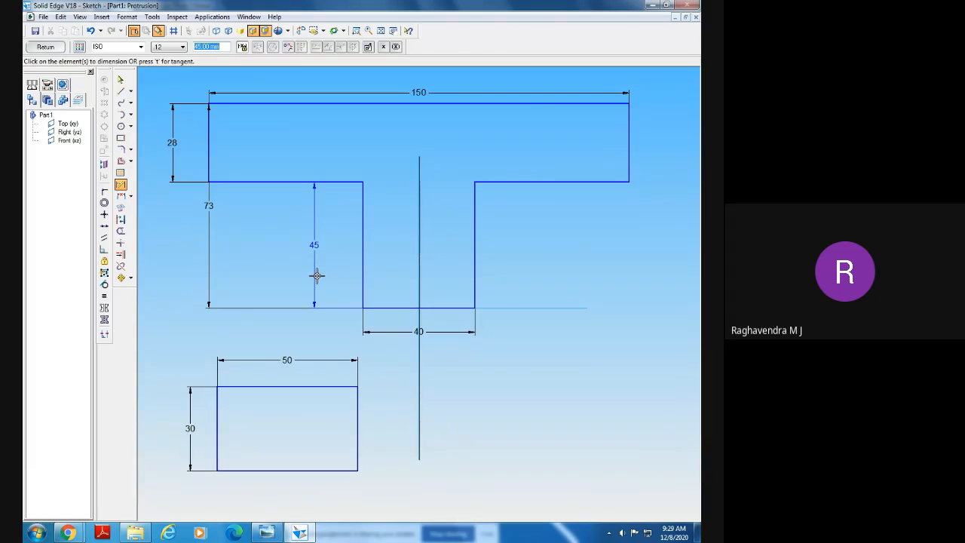
{"action": "left_click", "coordinate": [120, 79]}
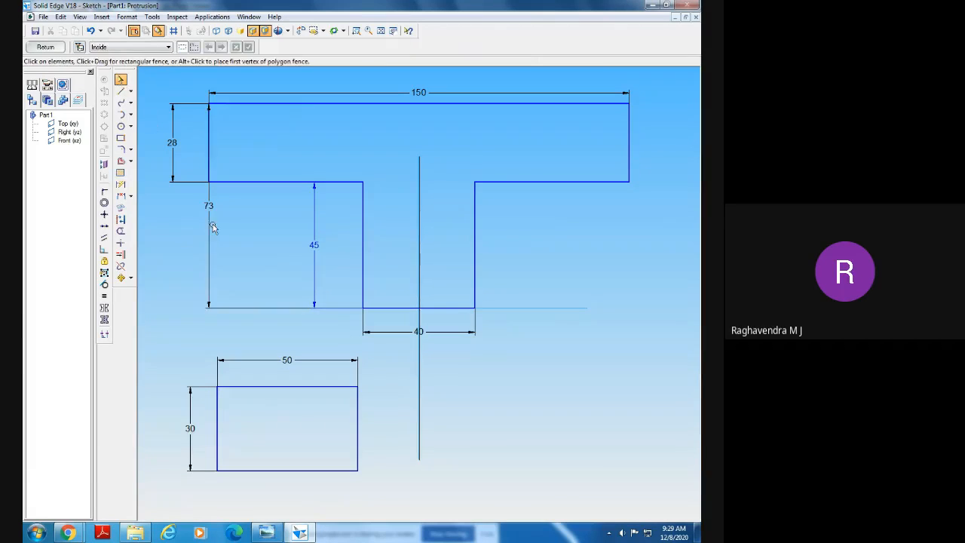
{"action": "left_click", "coordinate": [210, 230]}
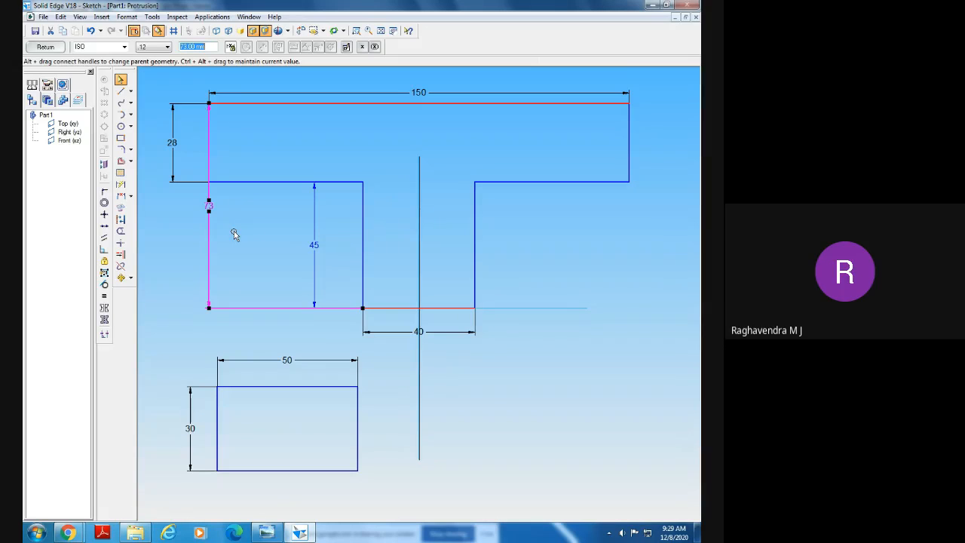
{"action": "left_click", "coordinate": [315, 273]}
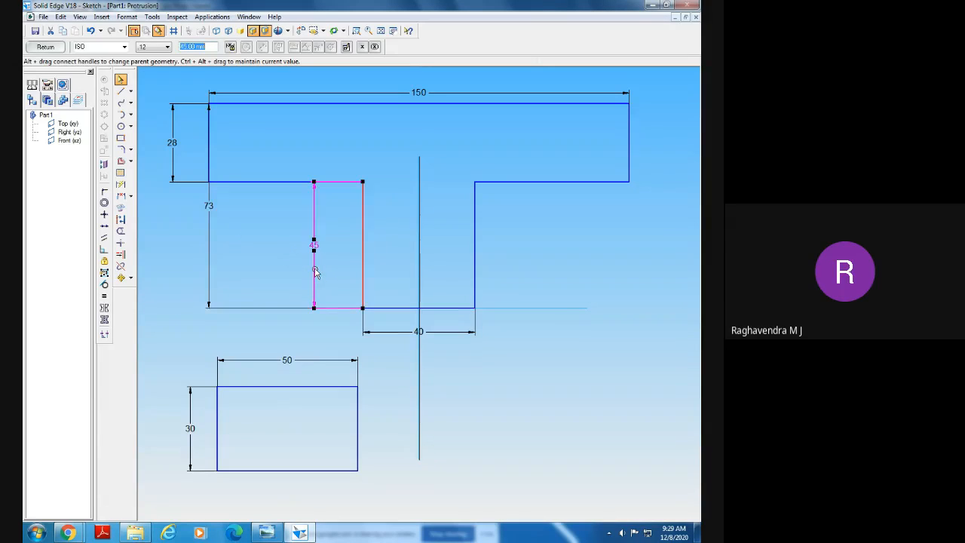
{"action": "key", "text": "Escape"}
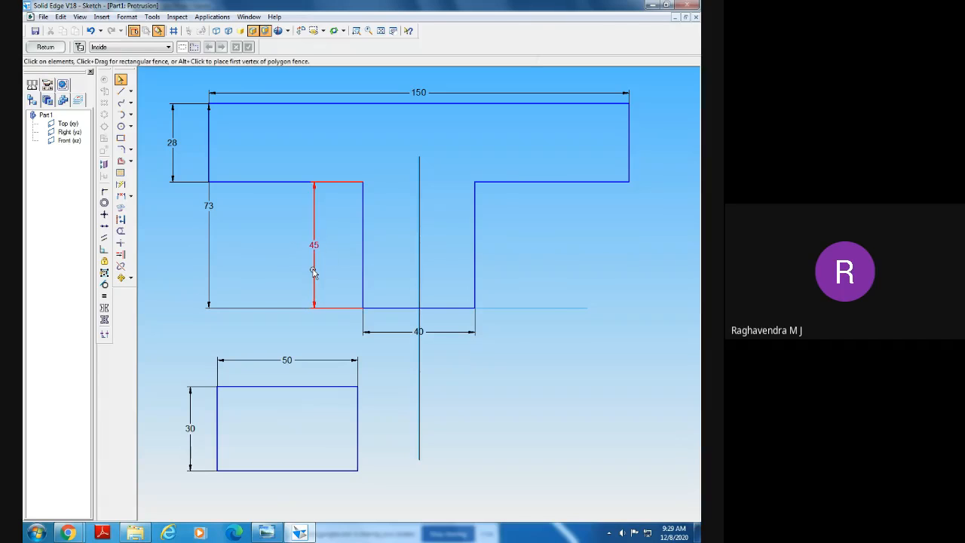
Enter 50 as the value of the stem's driven left side dimension and reset it to 45
{"action": "left_click", "coordinate": [314, 273]}
{"action": "type", "text": "50"}
{"action": "key", "text": "Return"}
{"action": "key", "text": "Escape"}
{"action": "left_click", "coordinate": [314, 245]}
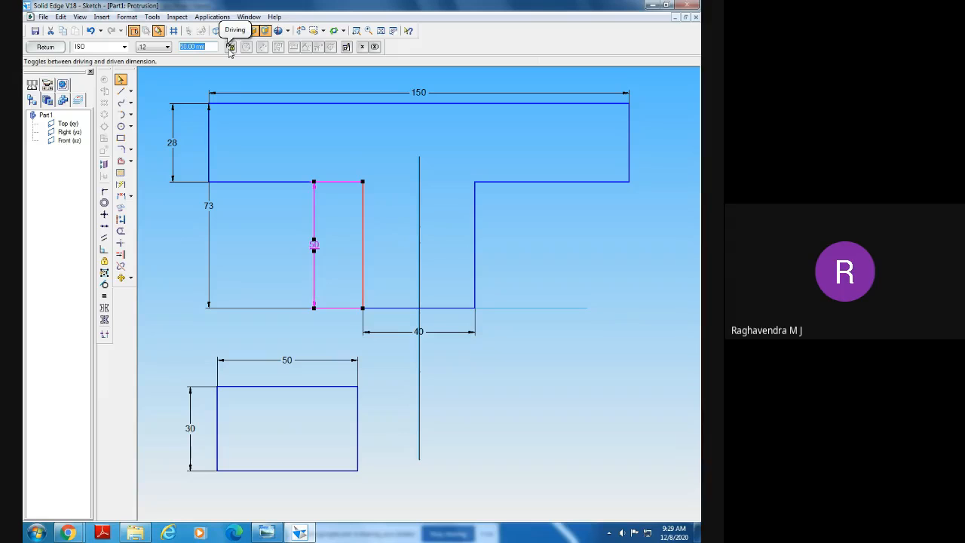
{"action": "type", "text": "45"}
{"action": "key", "text": "Return"}
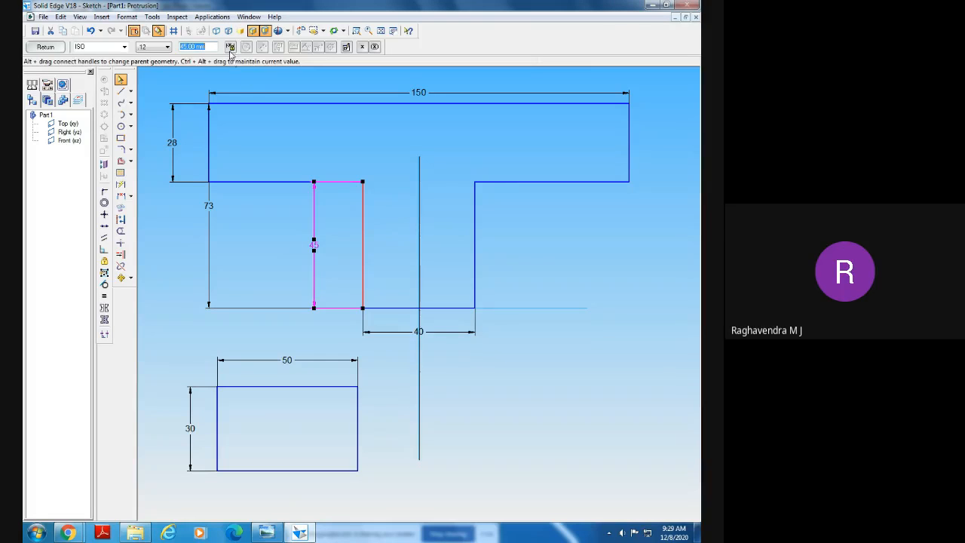
{"action": "left_click", "coordinate": [349, 218]}
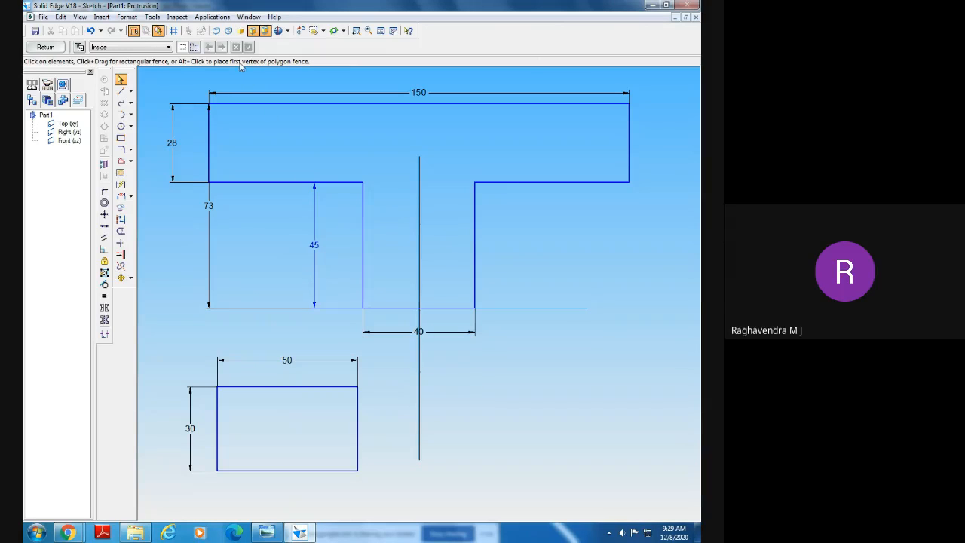
Try to switch the stem's left side dimension to driving, and delete that dimension
{"action": "left_click", "coordinate": [313, 243]}
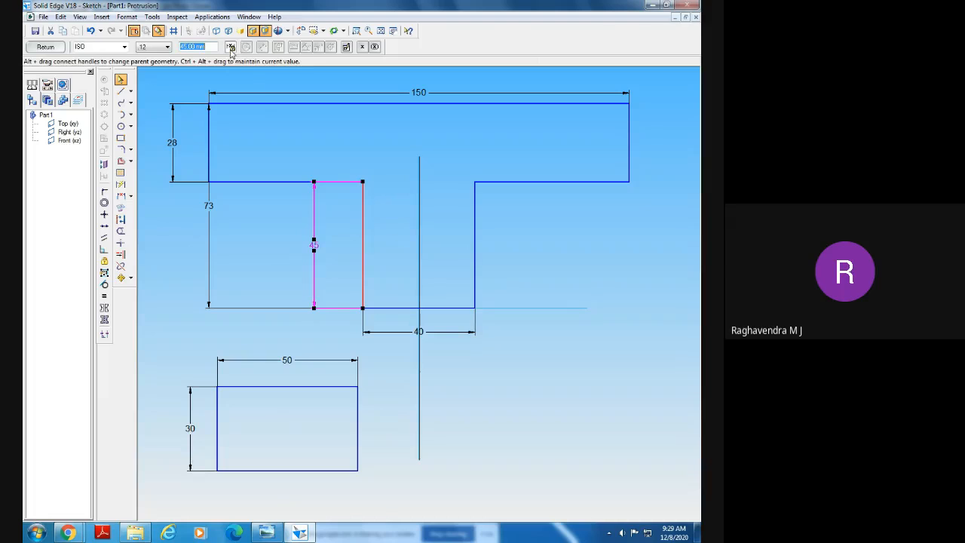
{"action": "left_click", "coordinate": [276, 239]}
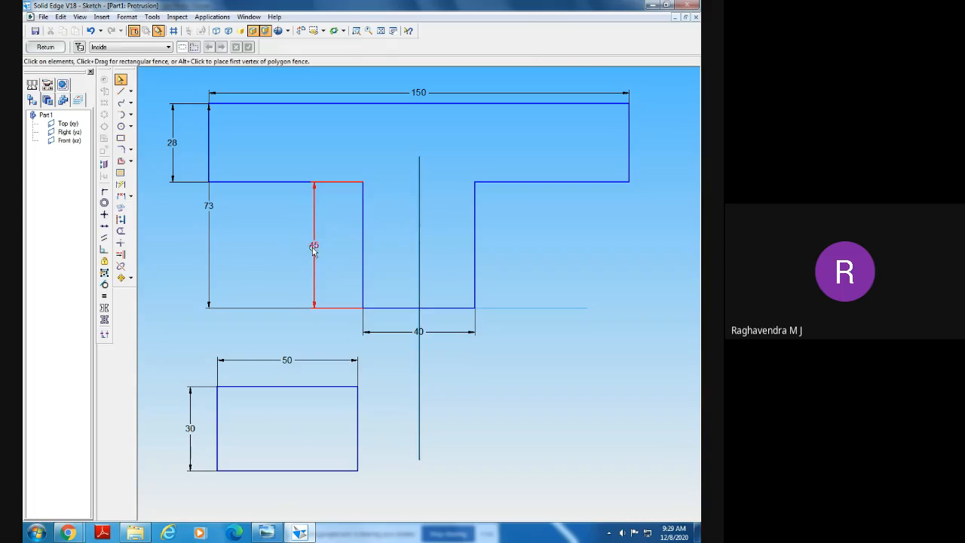
{"action": "right_click", "coordinate": [313, 254]}
{"action": "left_click", "coordinate": [336, 261]}
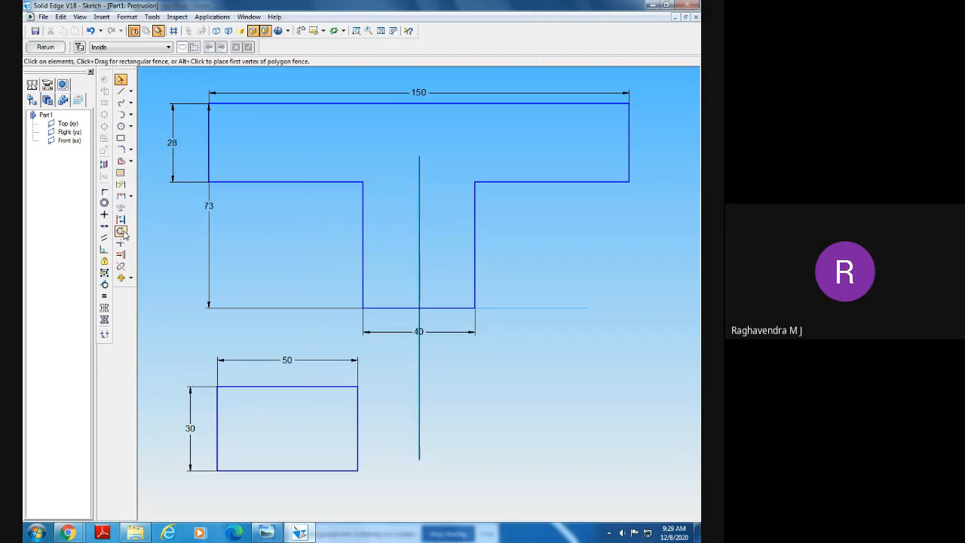
Delete the test rectangle below the profile together with its dimensions
{"action": "left_click", "coordinate": [119, 189]}
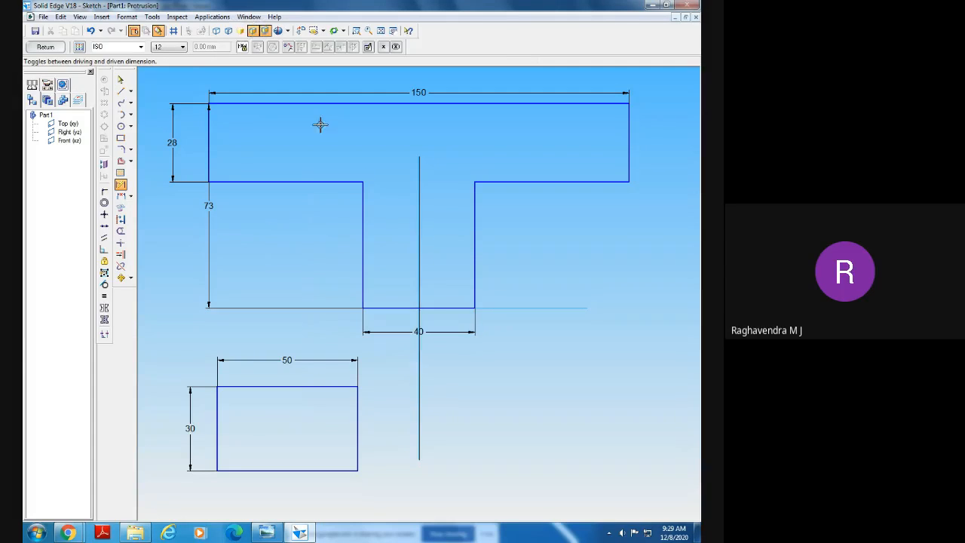
{"action": "left_click", "coordinate": [121, 79]}
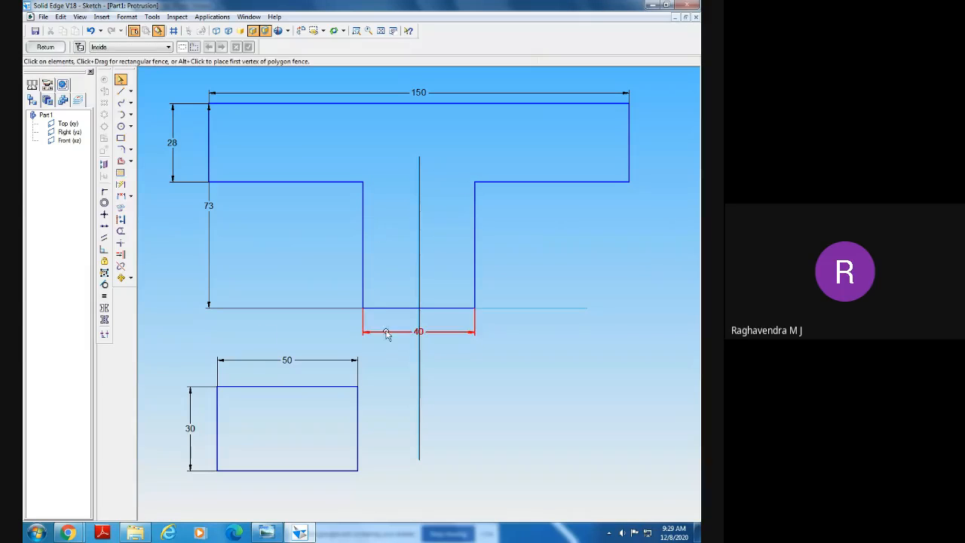
{"action": "left_click_drag", "start_coordinate": [173, 352], "coordinate": [399, 494]}
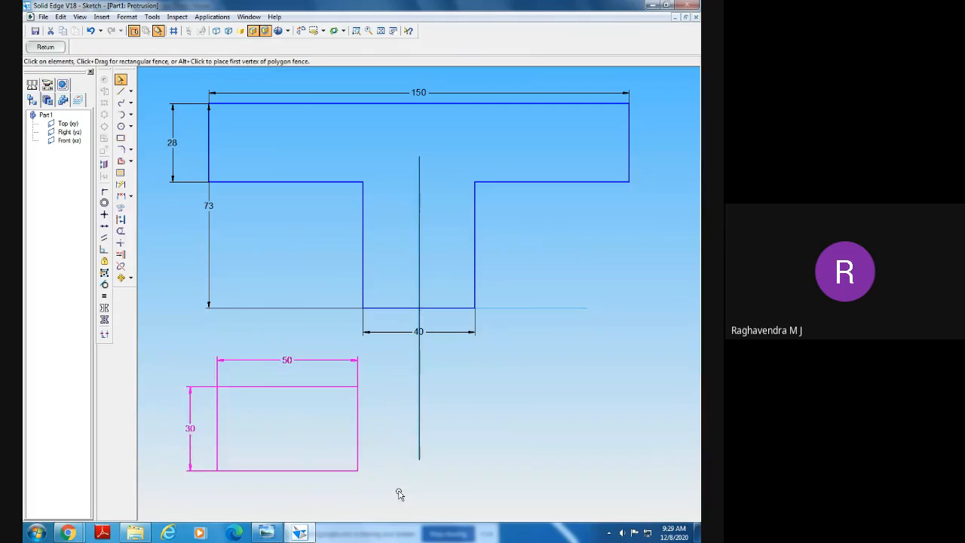
{"action": "key", "text": "Delete"}
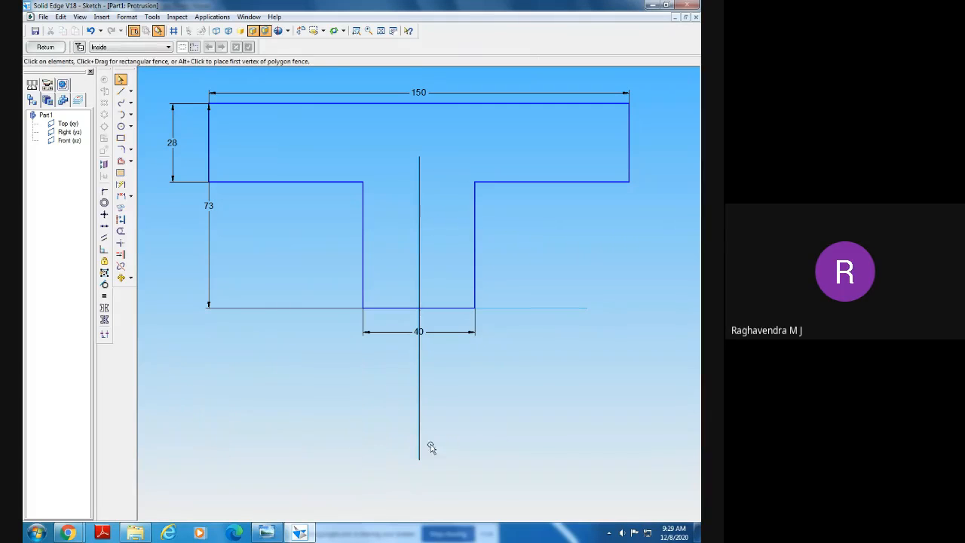
Finish the T-shaped profile and set the protrusion to a symmetric extent, consulting the movable jaw drawing for its depth
{"action": "left_click", "coordinate": [45, 47]}
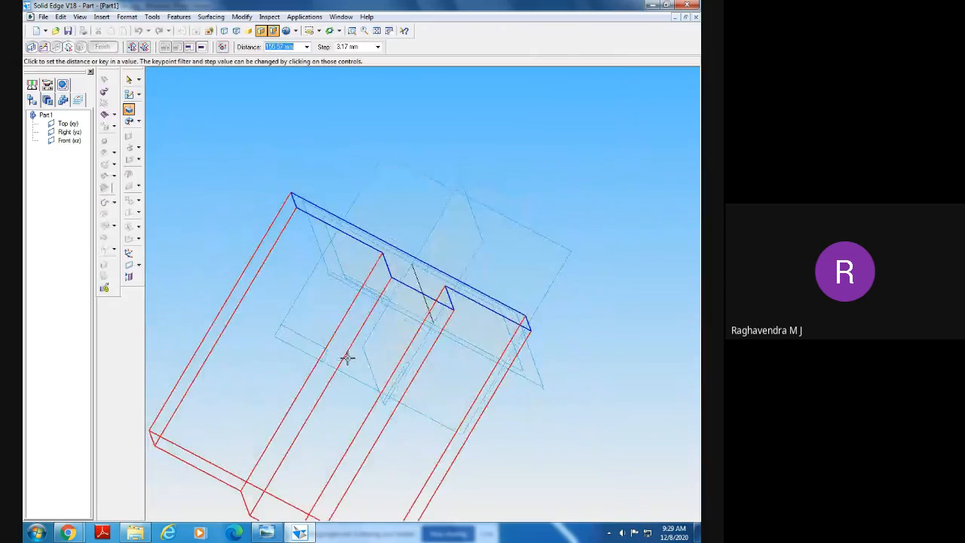
{"action": "left_click", "coordinate": [146, 46]}
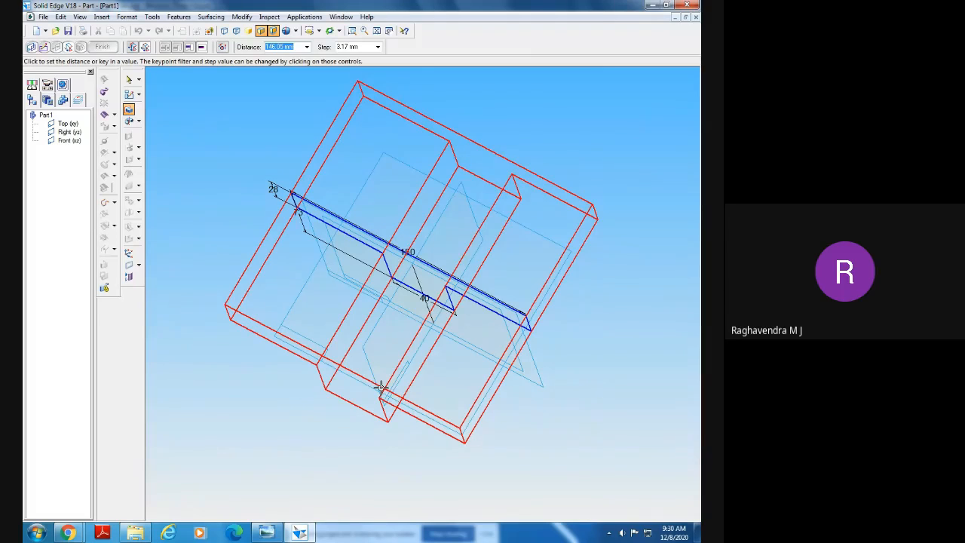
{"action": "left_click", "coordinate": [268, 532]}
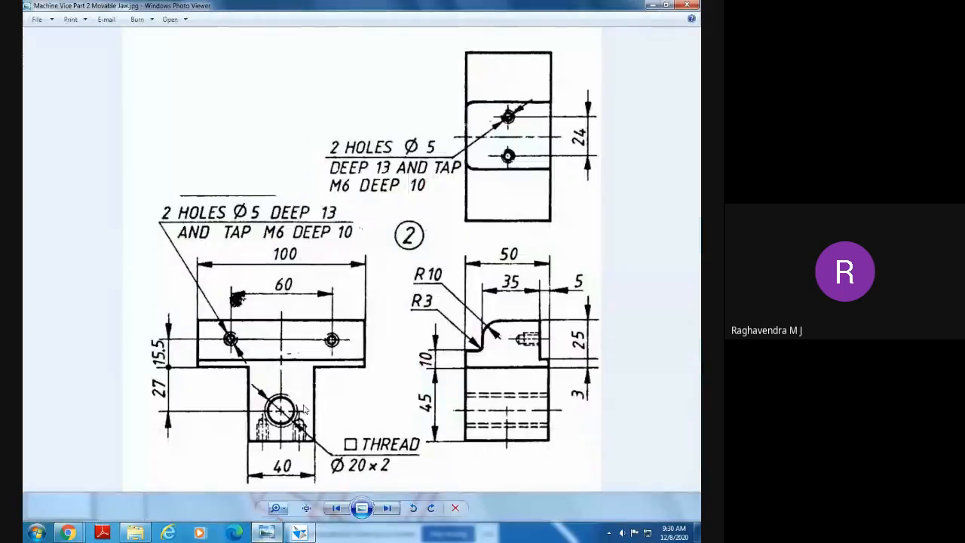
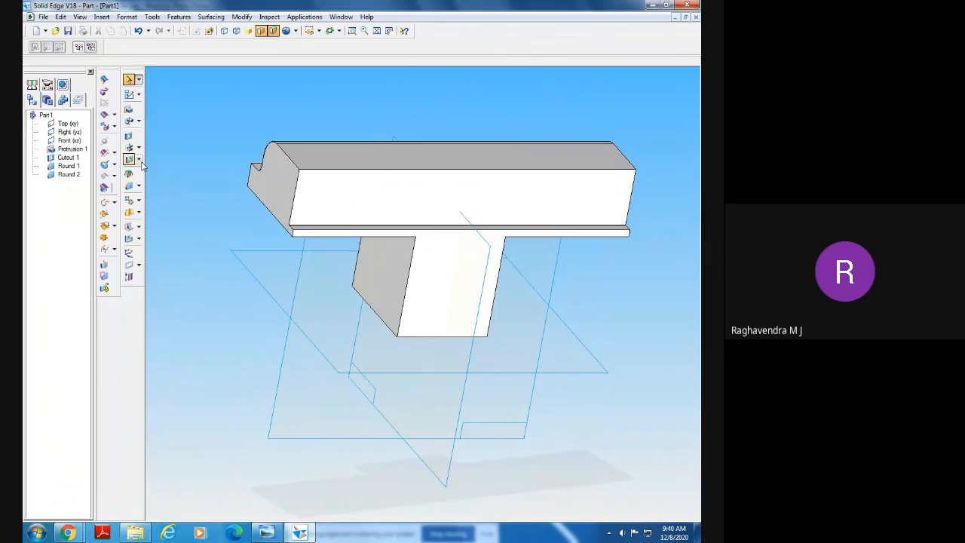
Start a Hole feature on the front face of the jaw's upper block, consulting the movable jaw drawing
{"action": "left_click", "coordinate": [139, 149]}
{"action": "left_click", "coordinate": [166, 163]}
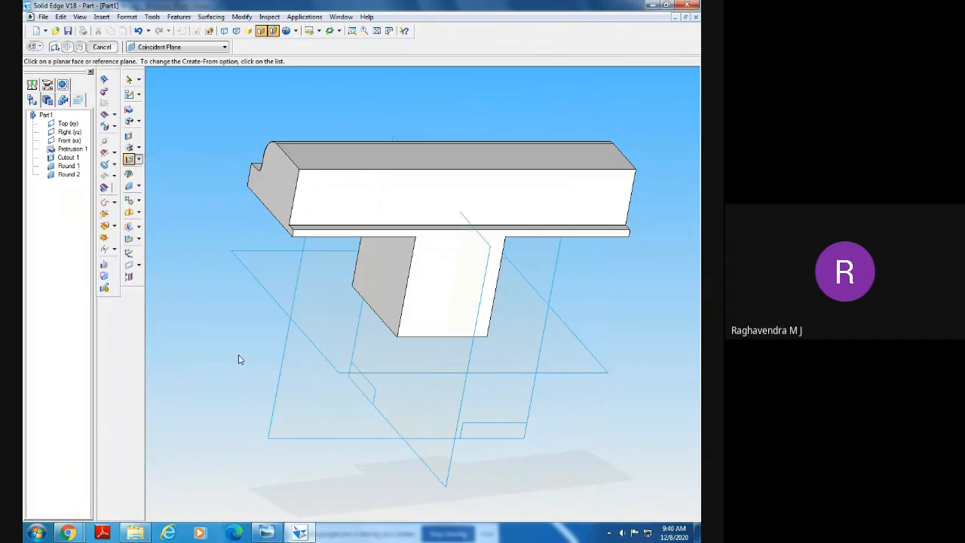
{"action": "left_click", "coordinate": [267, 532]}
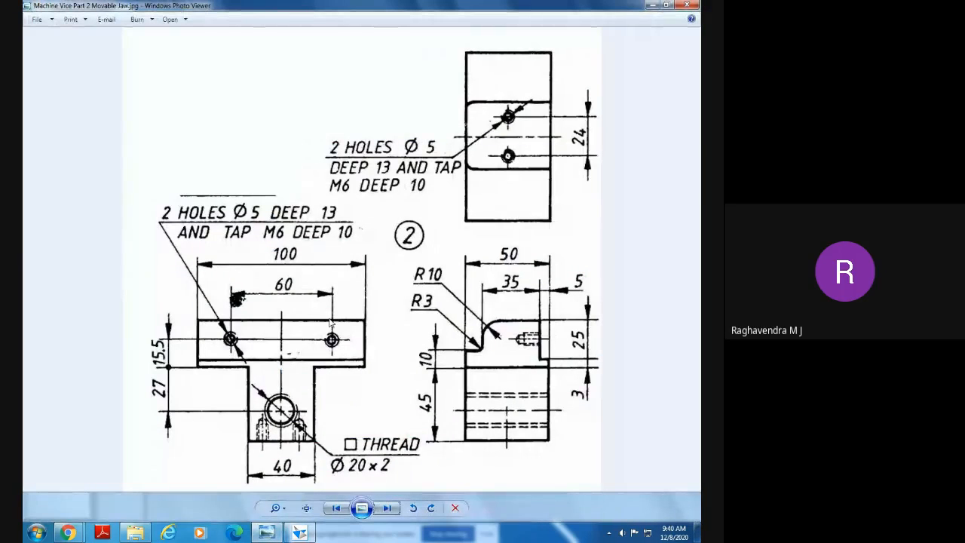
{"action": "left_click", "coordinate": [301, 534]}
{"action": "left_click", "coordinate": [339, 196]}
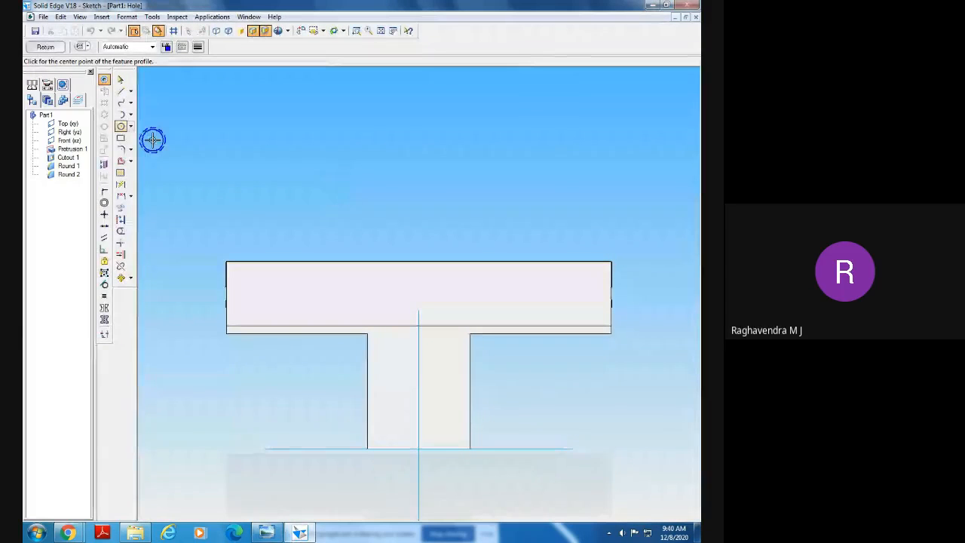
Choose the M6 standard thread for the threaded hole, checking the hole callout in the drawing
{"action": "left_click", "coordinate": [80, 47]}
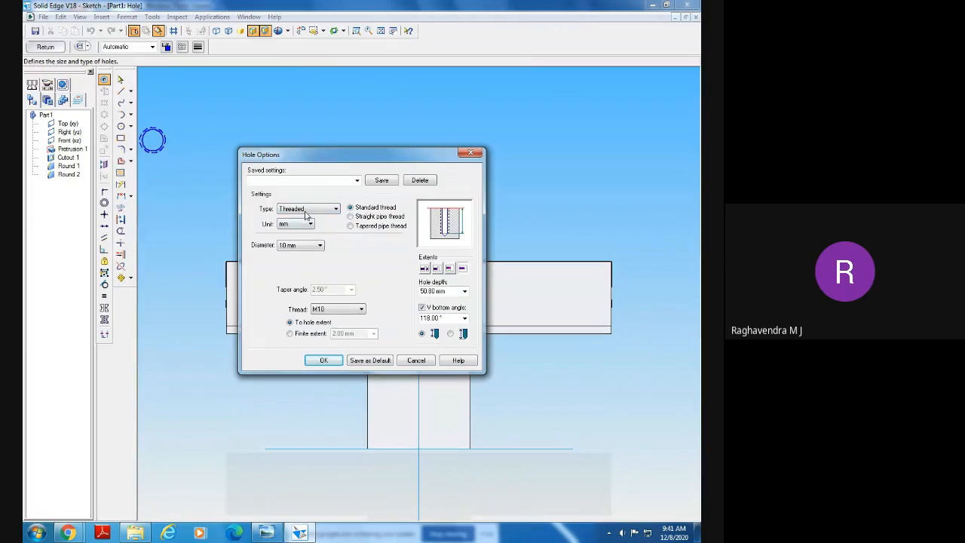
{"action": "left_click", "coordinate": [267, 533]}
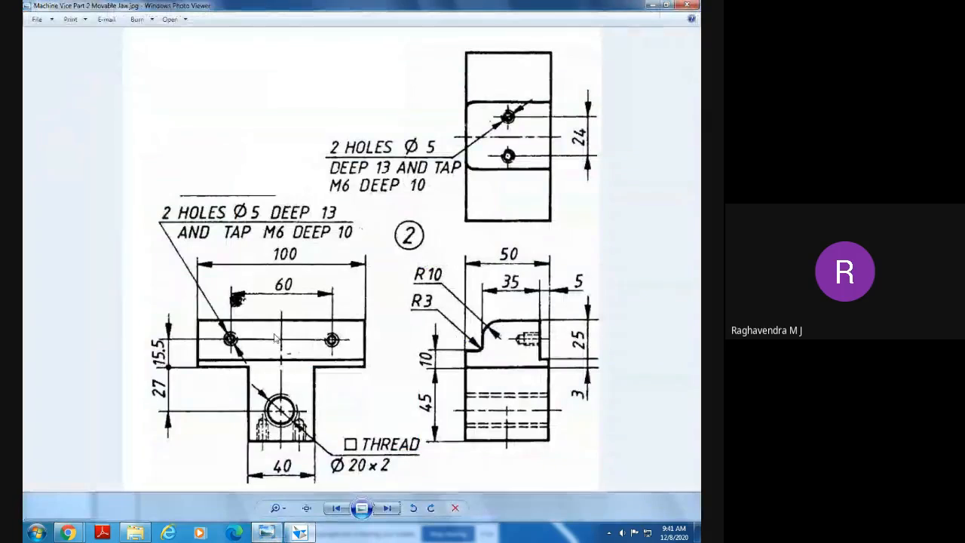
{"action": "left_click", "coordinate": [300, 533]}
{"action": "left_click", "coordinate": [361, 310]}
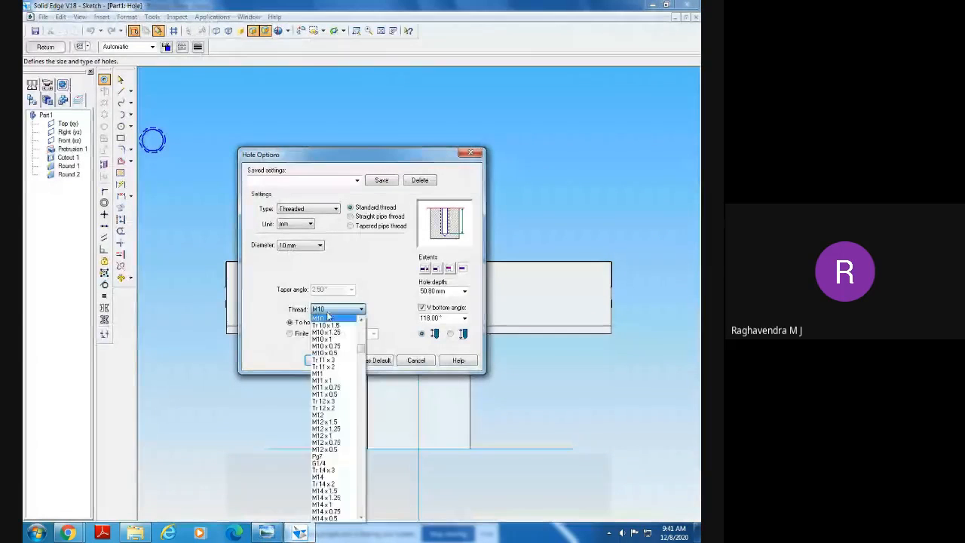
{"action": "scroll", "coordinate": [337, 417], "scroll_direction": "down", "scroll_amount": 2}
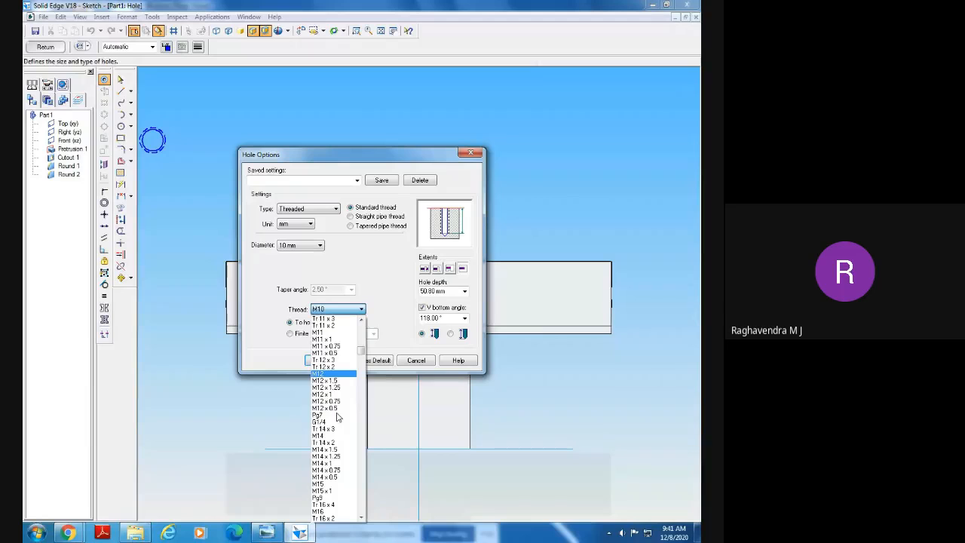
{"action": "scroll", "coordinate": [337, 416], "scroll_direction": "up", "scroll_amount": 8}
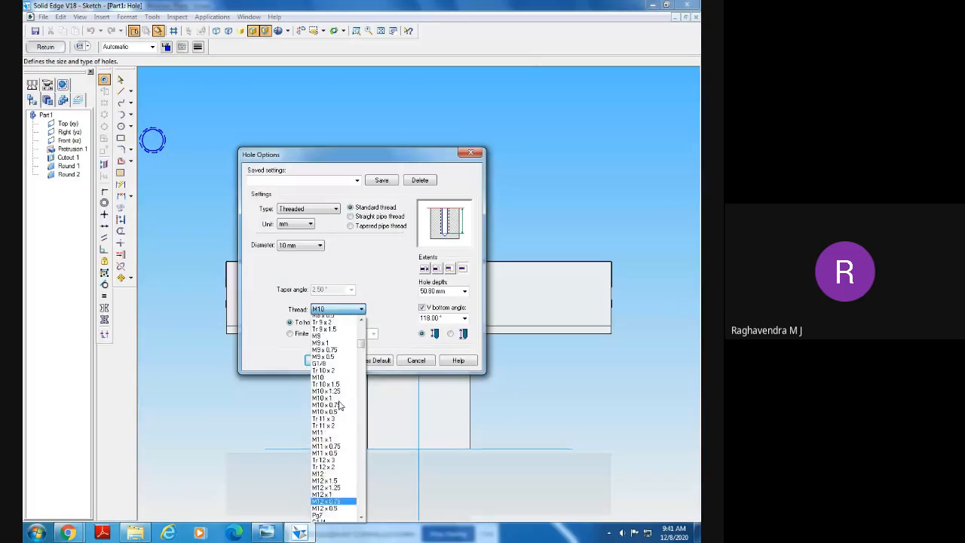
{"action": "scroll", "coordinate": [339, 405], "scroll_direction": "up", "scroll_amount": 5}
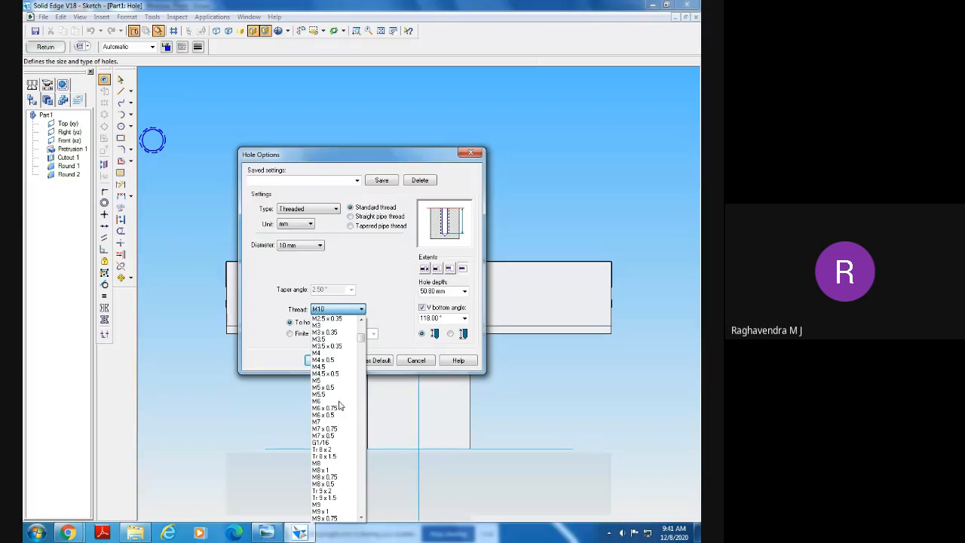
{"action": "left_click", "coordinate": [319, 402]}
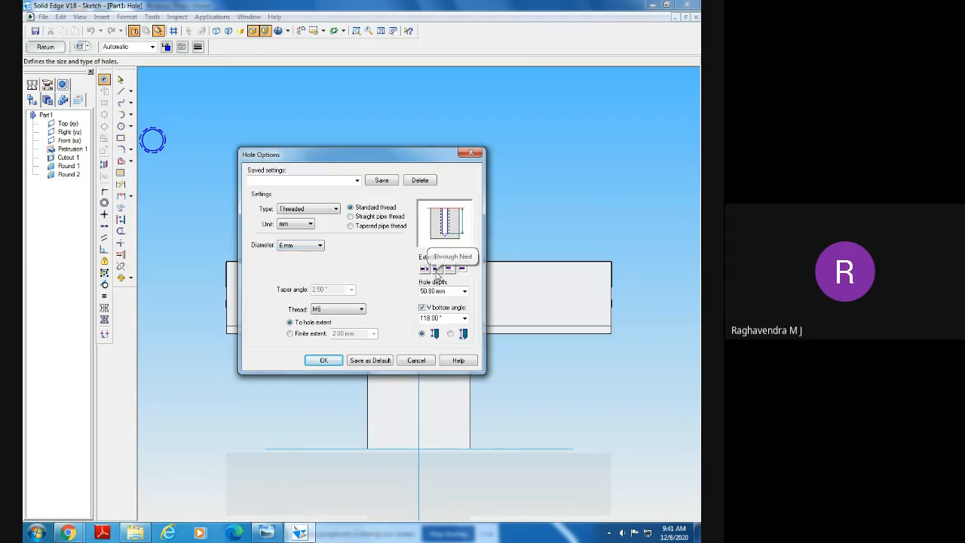
Give the hole's thread a finite extent of 10 mm, as called out in the drawing
{"action": "left_click", "coordinate": [267, 533]}
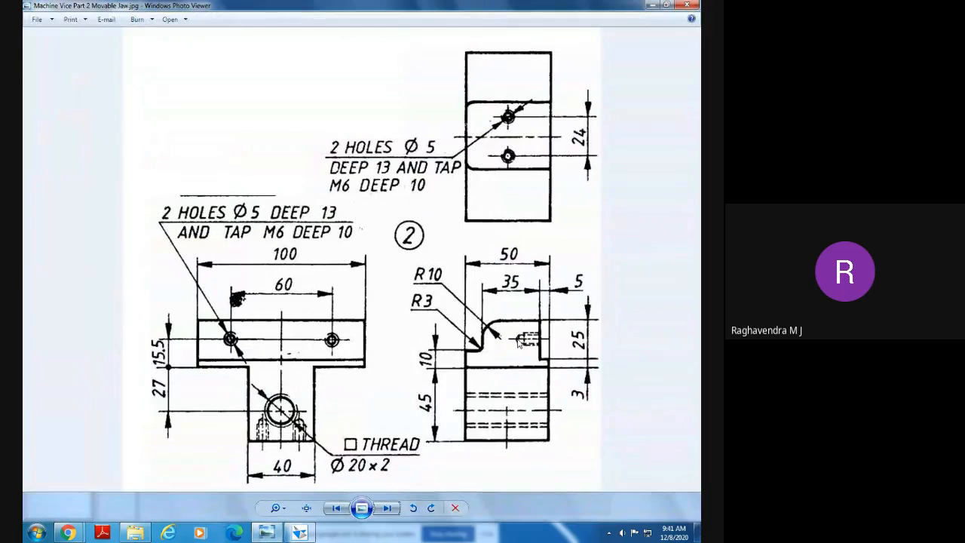
{"action": "left_click", "coordinate": [299, 533]}
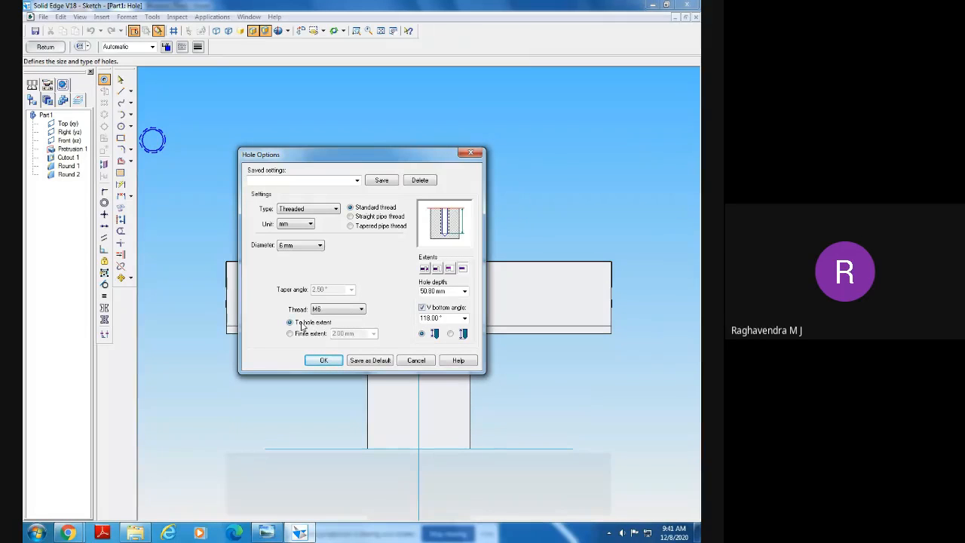
{"action": "left_click", "coordinate": [317, 334]}
{"action": "double_click", "coordinate": [358, 333]}
{"action": "left_click", "coordinate": [266, 533]}
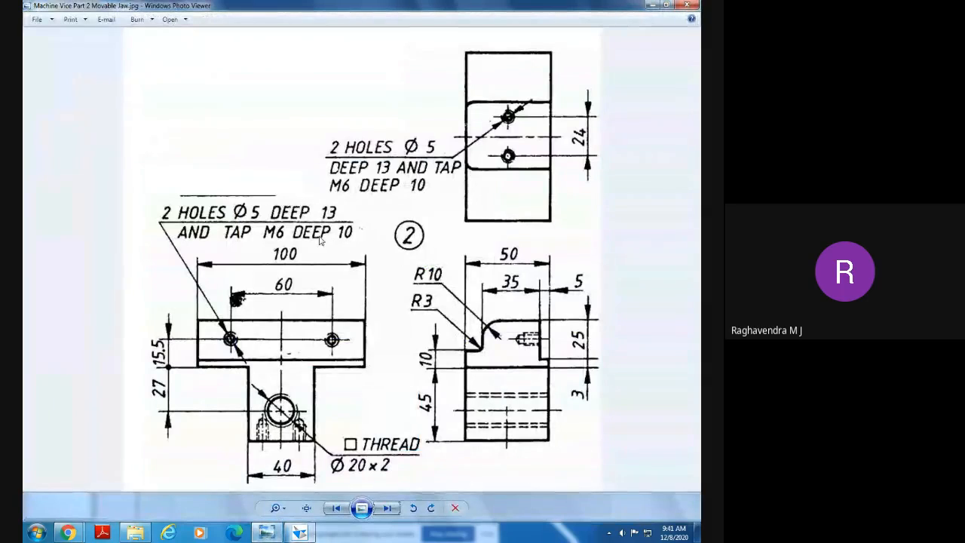
{"action": "left_click", "coordinate": [300, 533]}
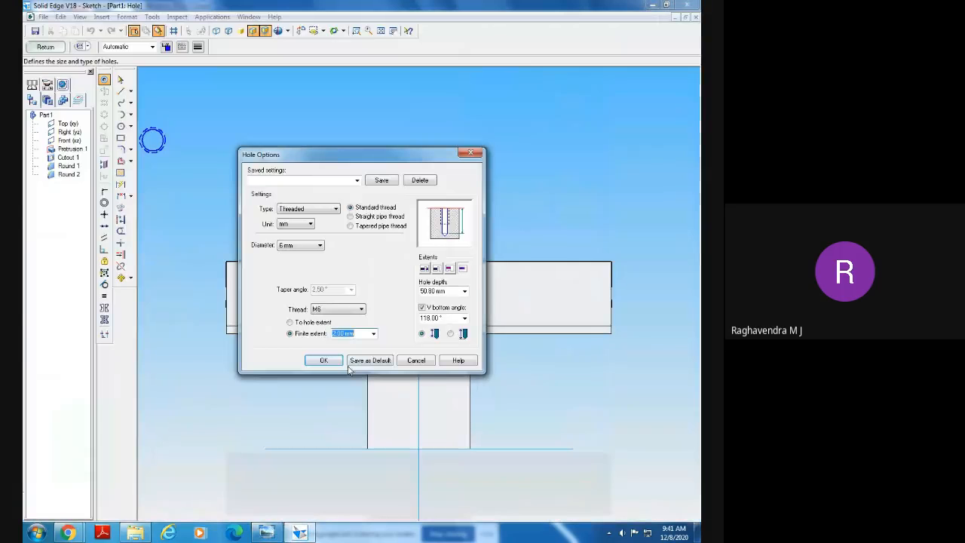
{"action": "type", "text": "10"}
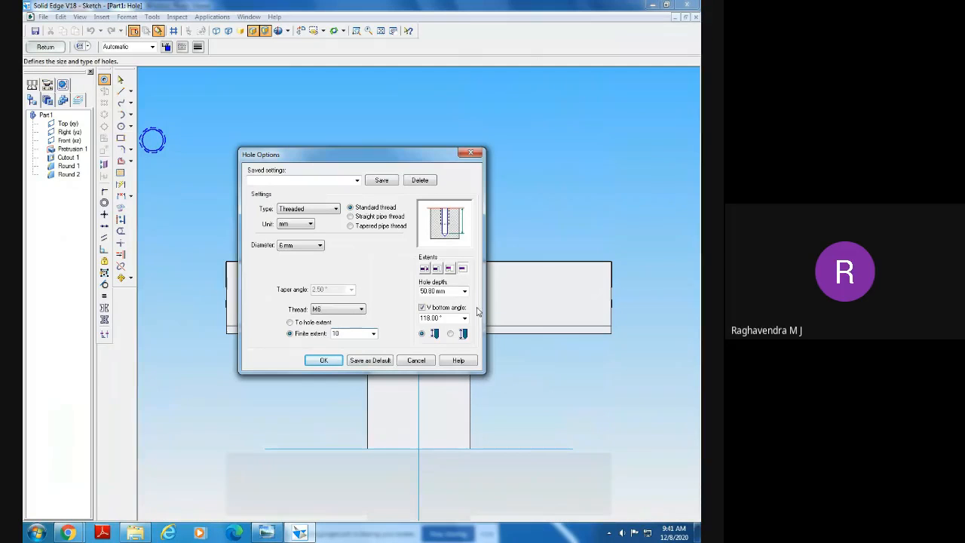
Set the hole depth to 13 mm, check it against the drawing, and accept the hole options
{"action": "left_click", "coordinate": [450, 291]}
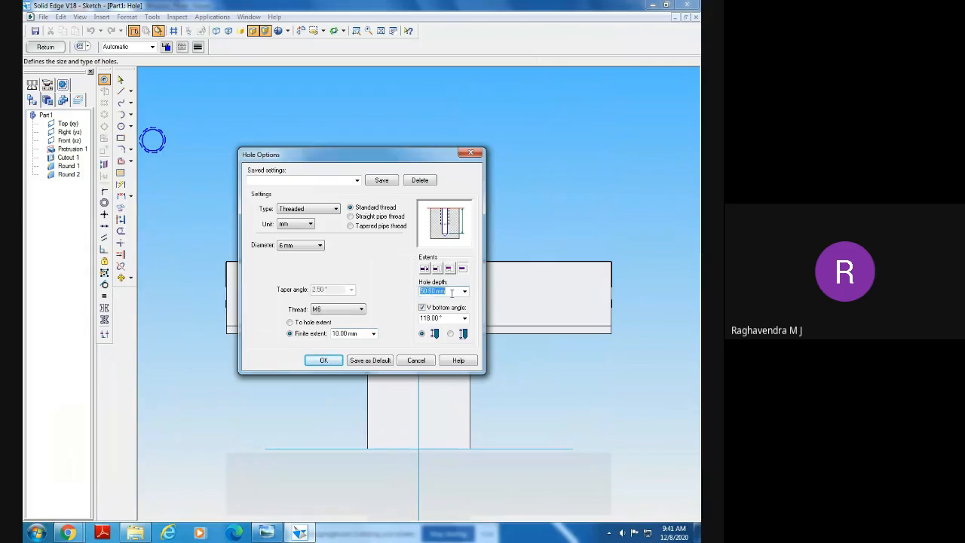
{"action": "type", "text": "13"}
{"action": "left_click", "coordinate": [268, 532]}
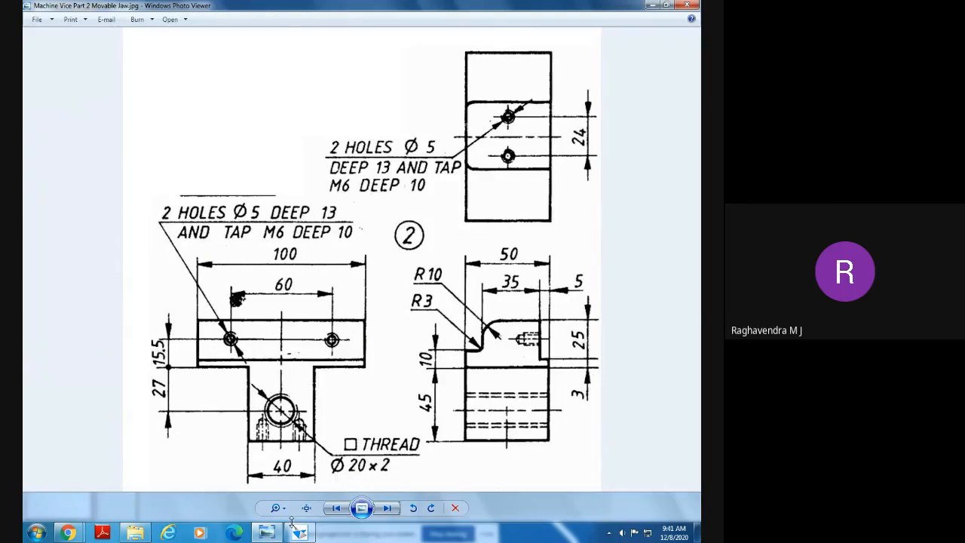
{"action": "left_click", "coordinate": [266, 531]}
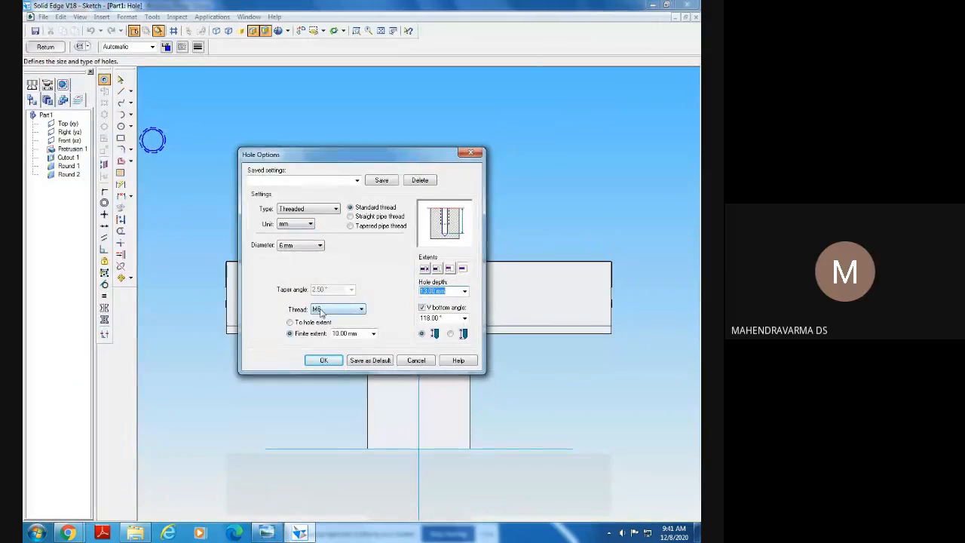
{"action": "left_click", "coordinate": [286, 247]}
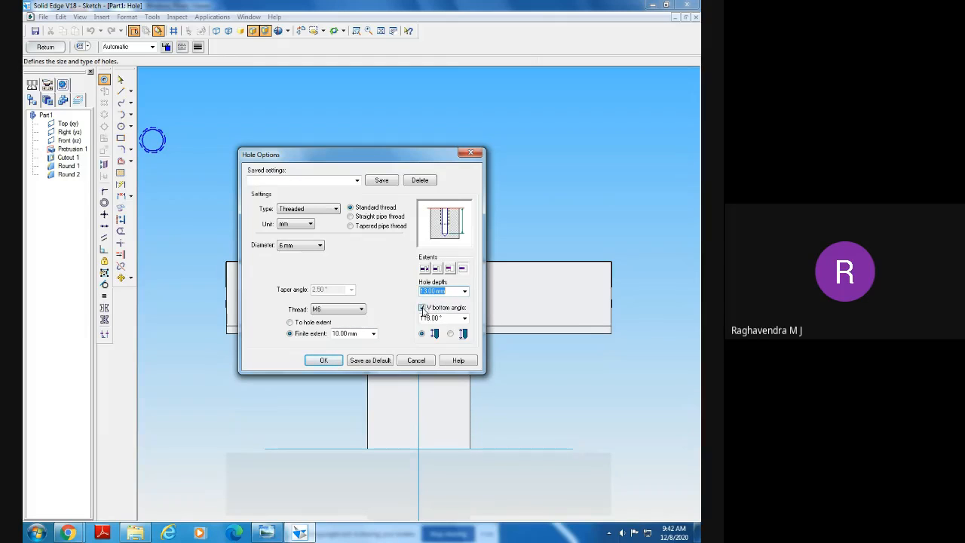
{"action": "left_click", "coordinate": [324, 360]}
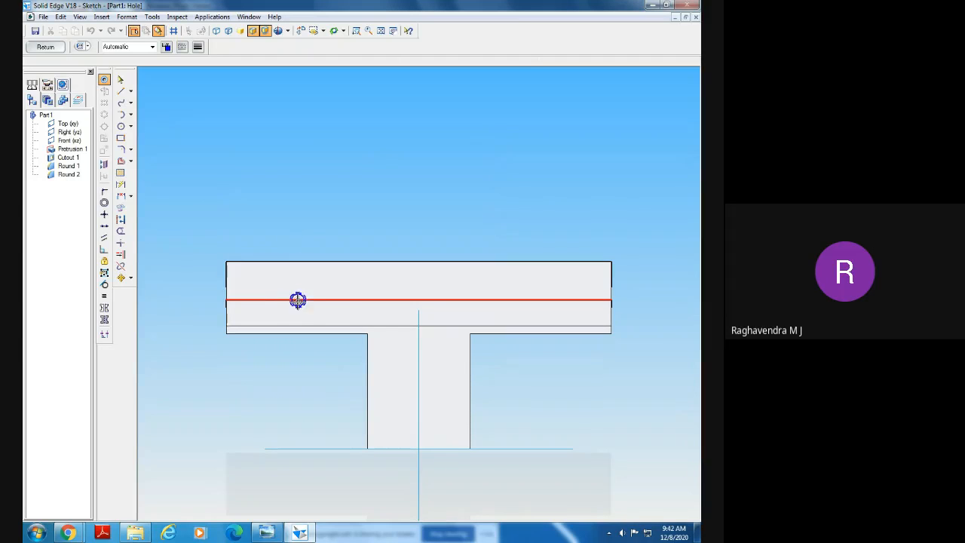
Place one hole on the upper block left of centre and dimension it 30 mm from the vertical reference plane
{"action": "left_click", "coordinate": [336, 275]}
{"action": "left_click", "coordinate": [270, 533]}
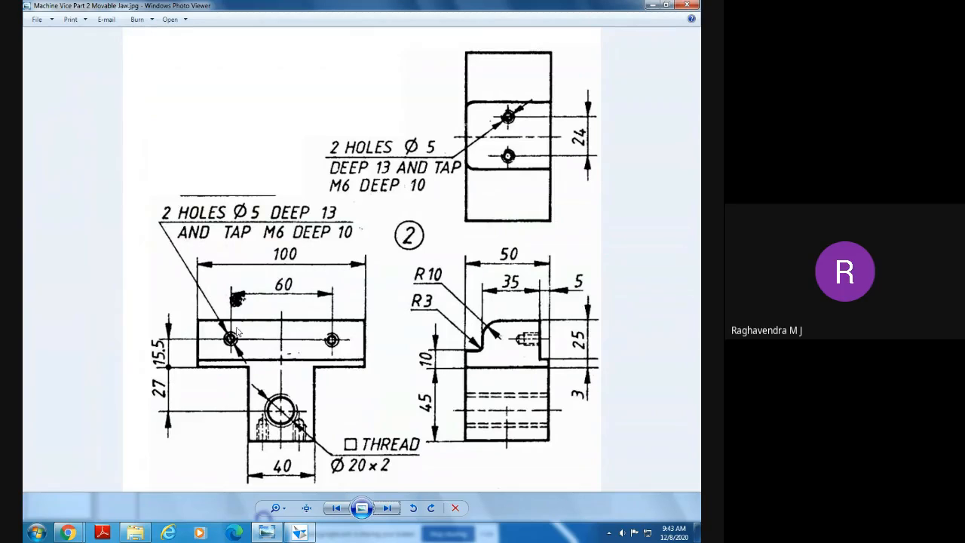
{"action": "left_click", "coordinate": [265, 532]}
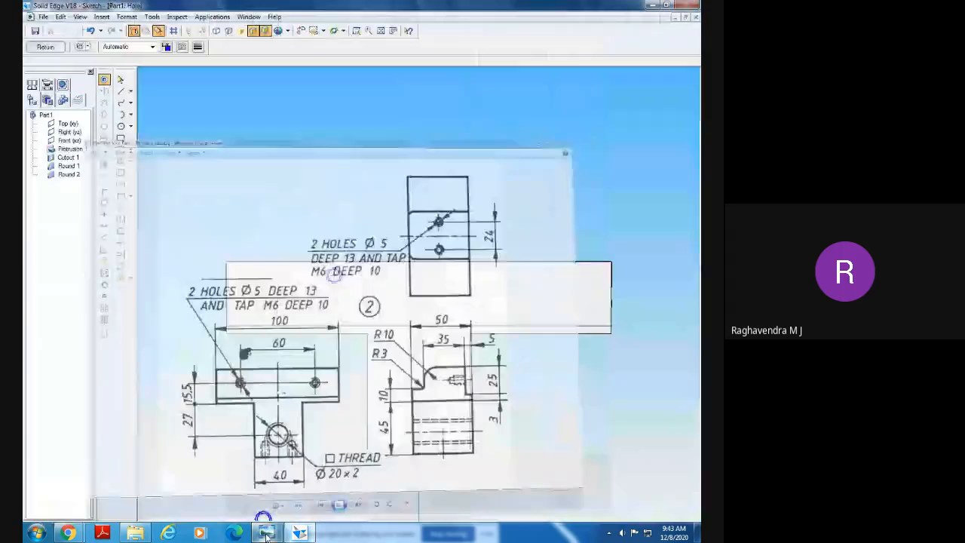
{"action": "left_click", "coordinate": [121, 184]}
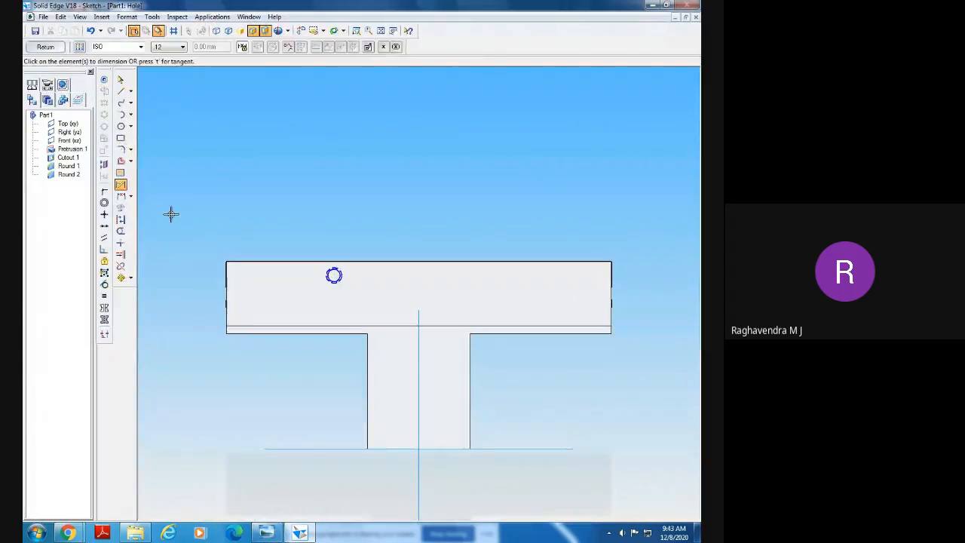
{"action": "left_click", "coordinate": [418, 339]}
{"action": "left_click", "coordinate": [333, 275]}
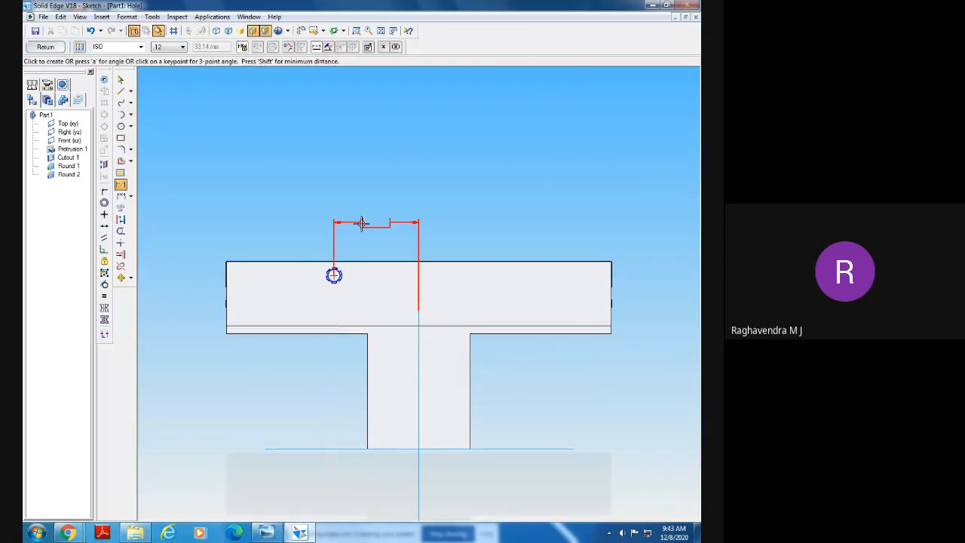
{"action": "left_click", "coordinate": [361, 220]}
{"action": "type", "text": "30"}
{"action": "key", "text": "Return"}
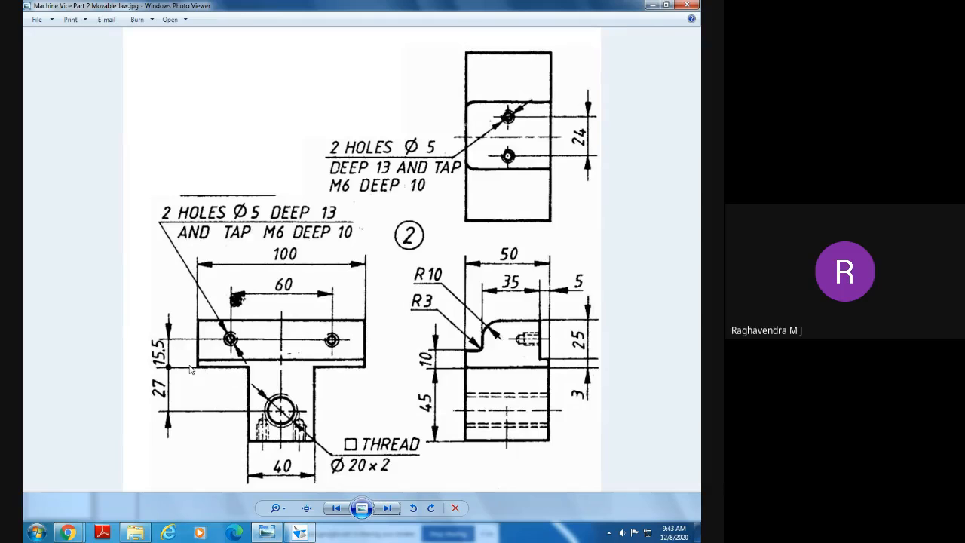
Dimension the hole centre's height above the upper block's bottom edge as 15.5 mm
{"action": "left_click", "coordinate": [265, 533]}
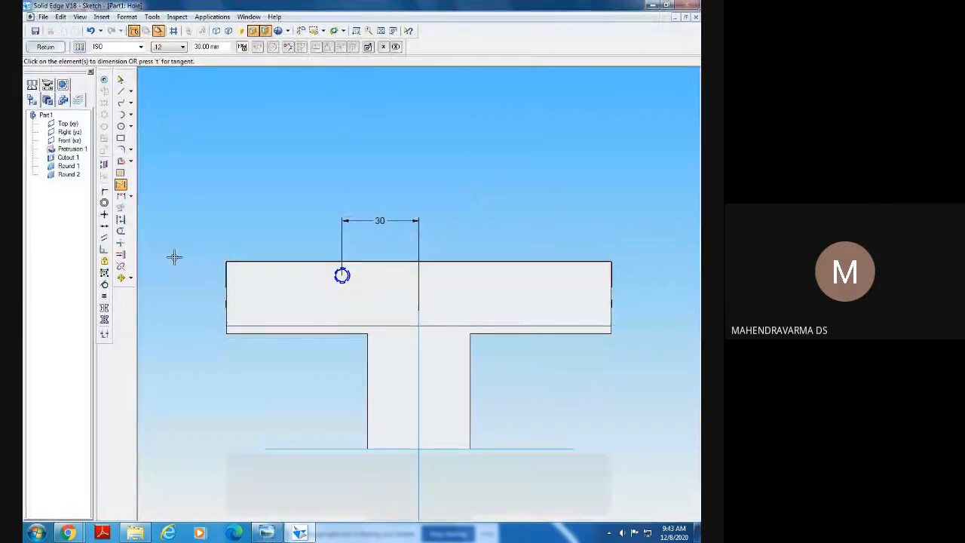
{"action": "left_click", "coordinate": [348, 335]}
{"action": "left_click", "coordinate": [341, 275]}
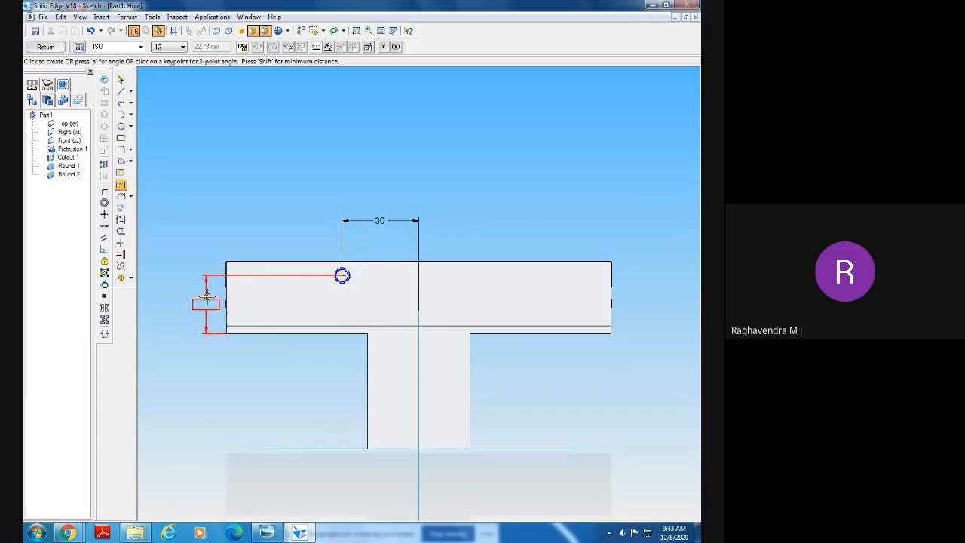
{"action": "left_click", "coordinate": [193, 298]}
{"action": "type", "text": "15"}
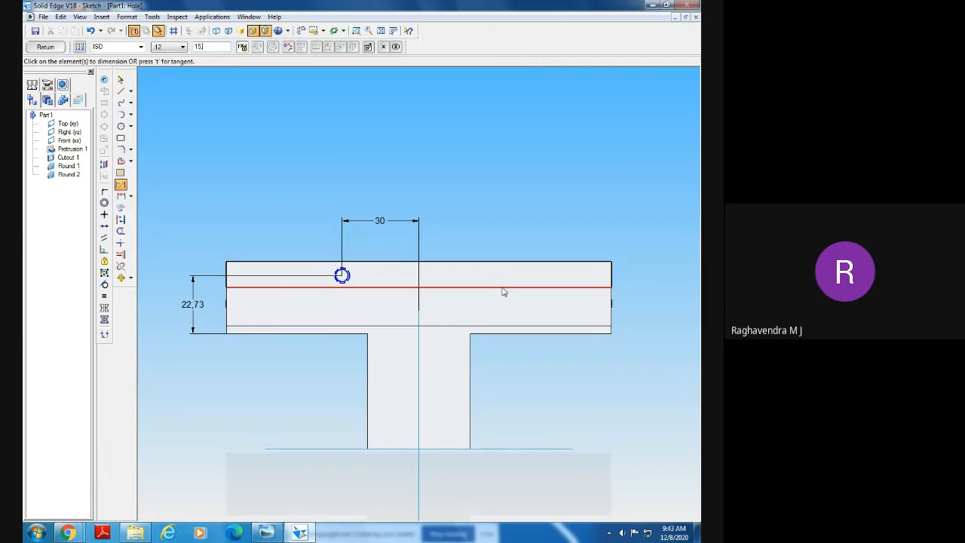
{"action": "type", "text": ".5"}
{"action": "key", "text": "Return"}
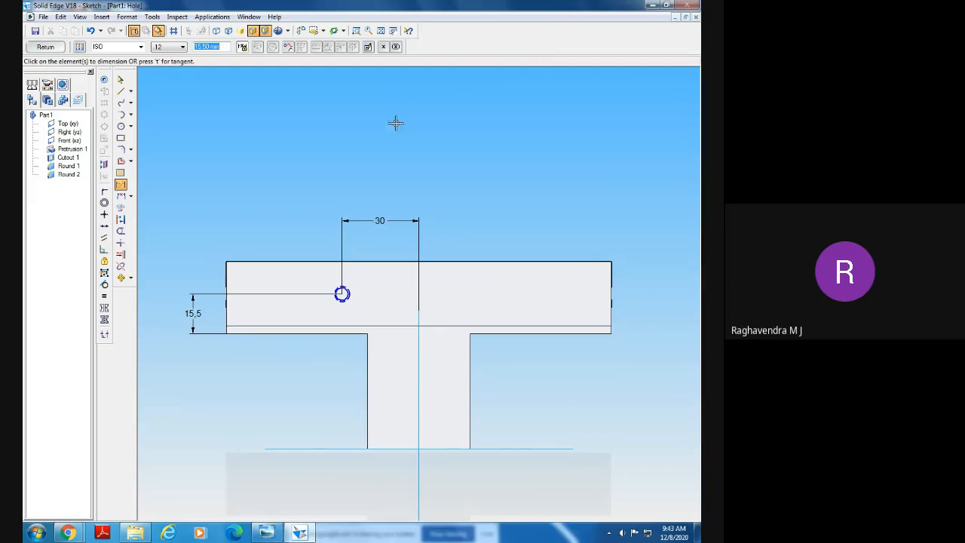
{"action": "left_click", "coordinate": [121, 80]}
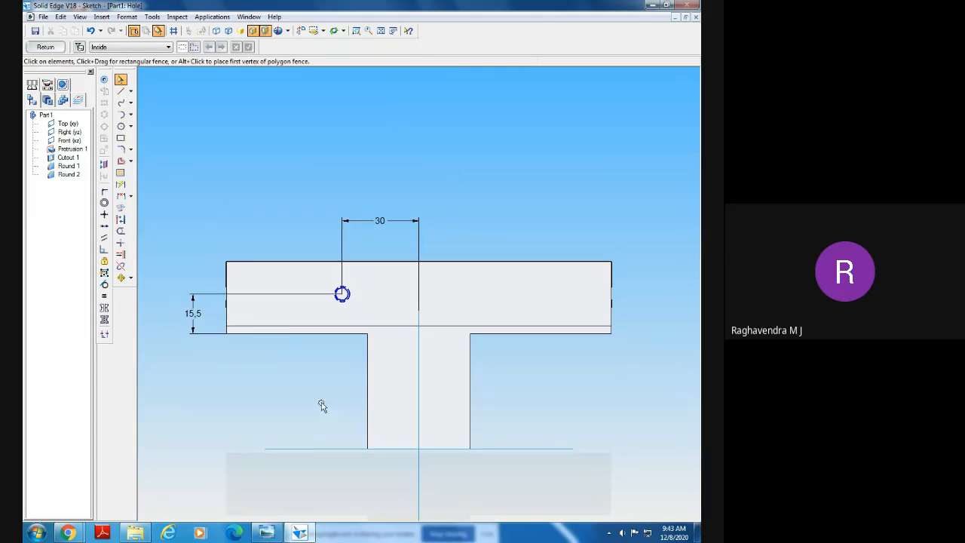
Mirror the hole circle about the vertical reference plane to create the second hole, checking the drawing for its position
{"action": "left_click", "coordinate": [266, 533]}
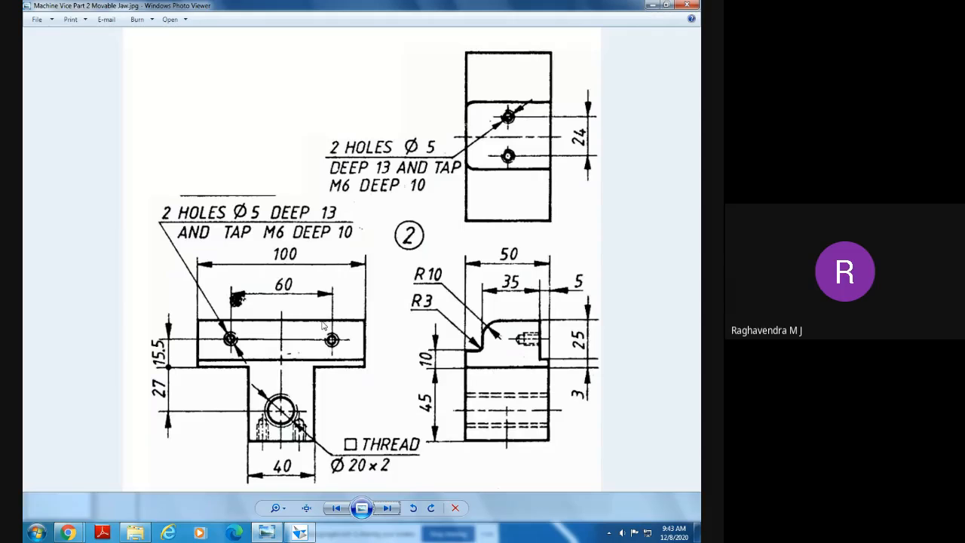
{"action": "left_click", "coordinate": [273, 531]}
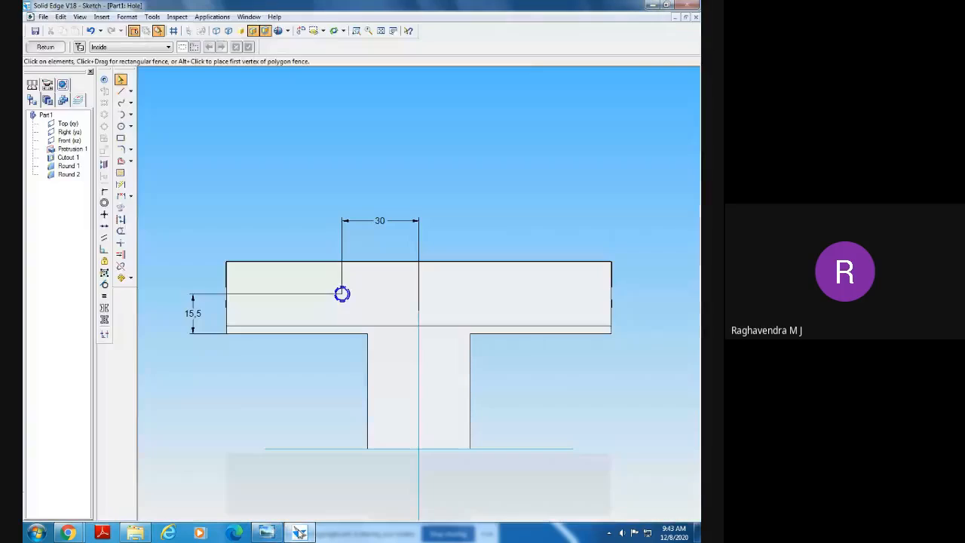
{"action": "left_click", "coordinate": [124, 278]}
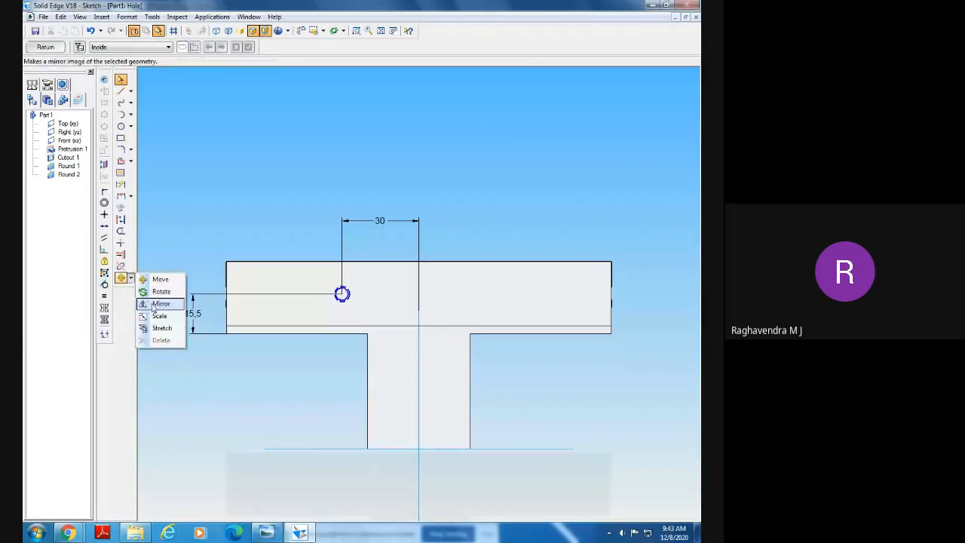
{"action": "left_click", "coordinate": [151, 304]}
{"action": "left_click_drag", "start_coordinate": [301, 246], "coordinate": [396, 383]}
{"action": "left_click", "coordinate": [418, 369]}
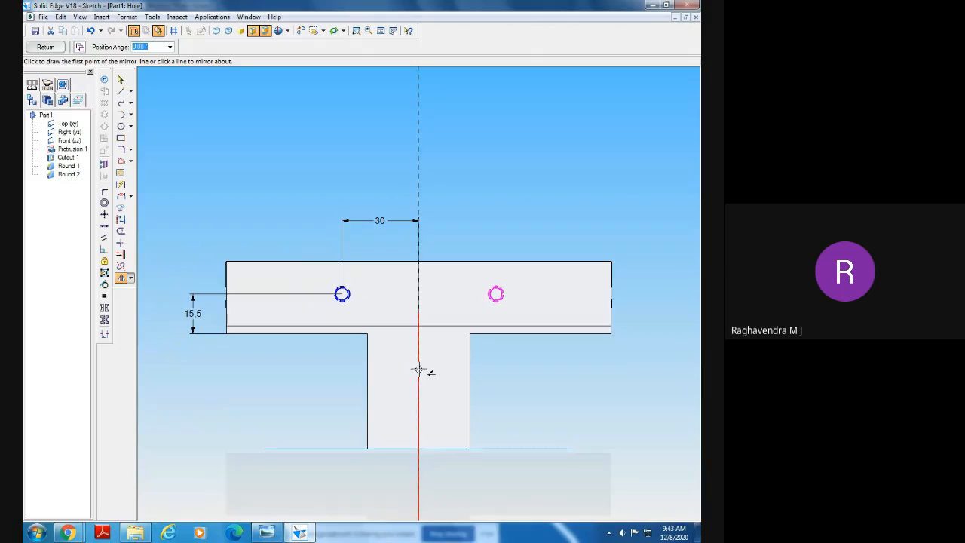
{"action": "left_click", "coordinate": [419, 369]}
{"action": "right_click", "coordinate": [541, 369]}
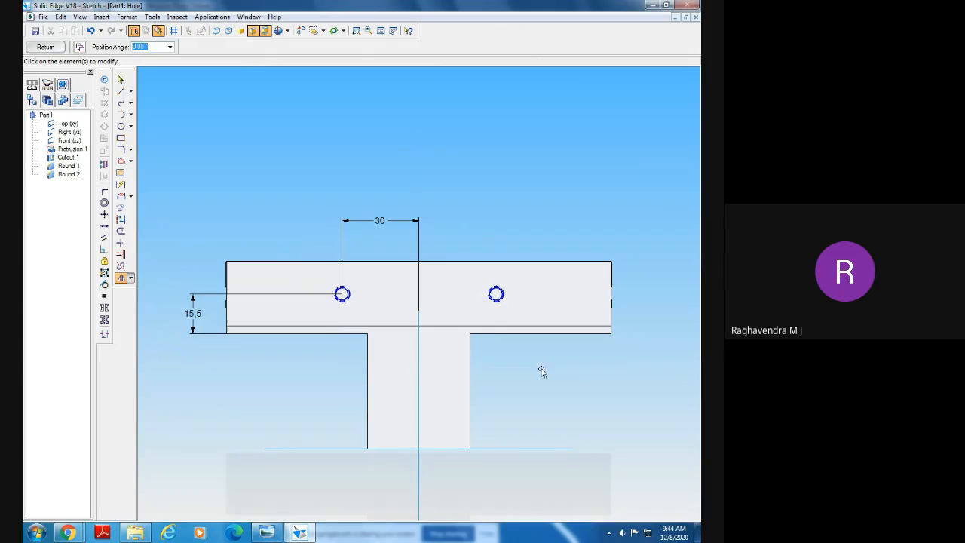
Delete the mirrored hole circle on the far side of the vertical reference plane
{"action": "left_click", "coordinate": [121, 79]}
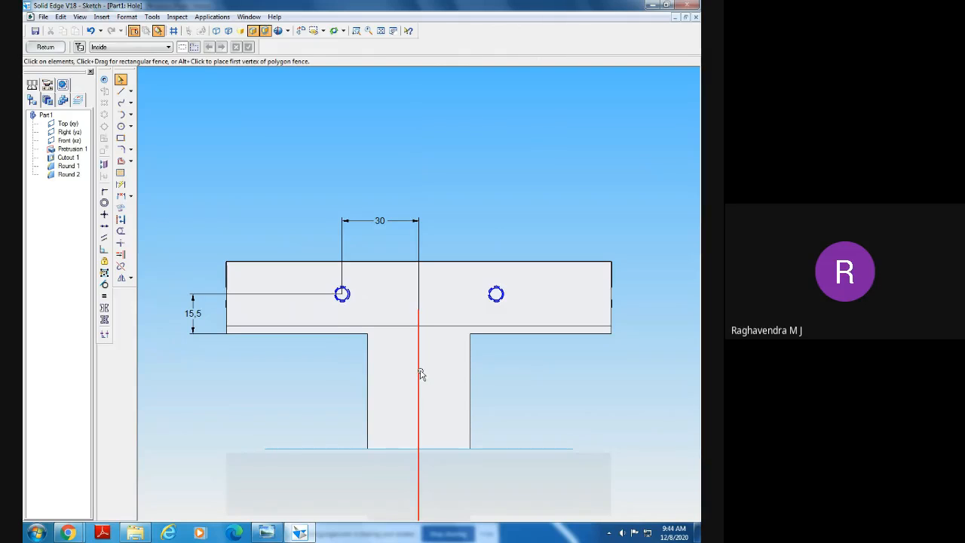
{"action": "left_click_drag", "start_coordinate": [467, 214], "coordinate": [562, 374]}
{"action": "key", "text": "Delete"}
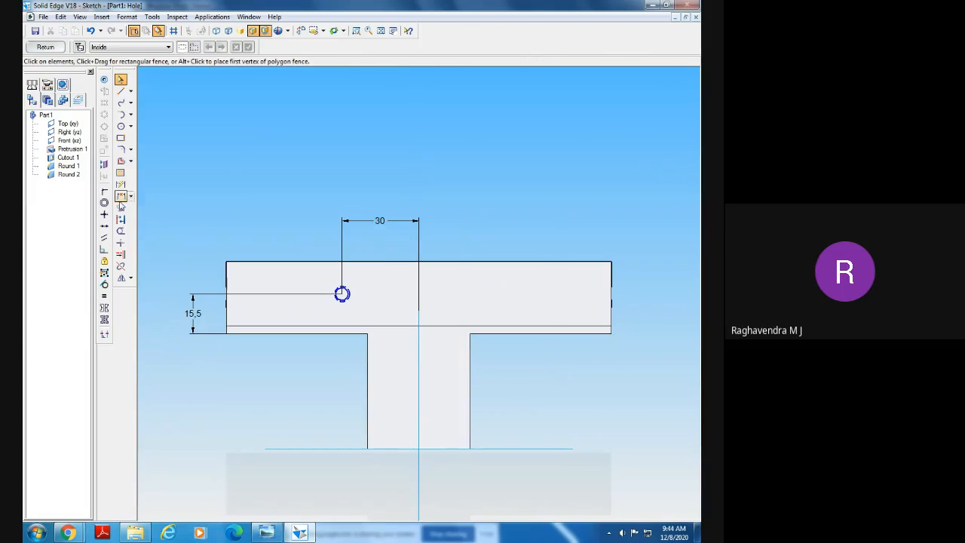
Mirror the remaining hole circle, 30 mm off centre, about the vertical reference plane to recreate the second hole
{"action": "left_click", "coordinate": [130, 278]}
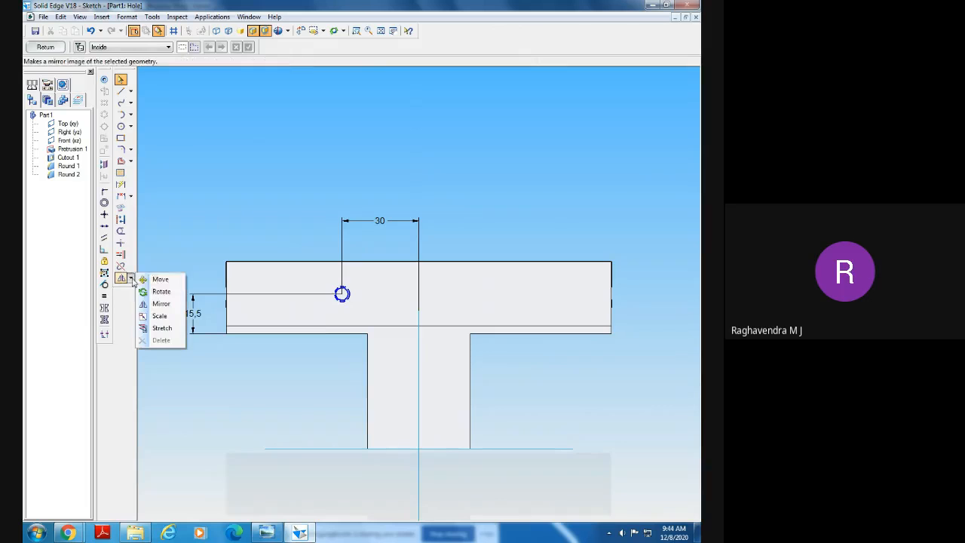
{"action": "left_click", "coordinate": [161, 303]}
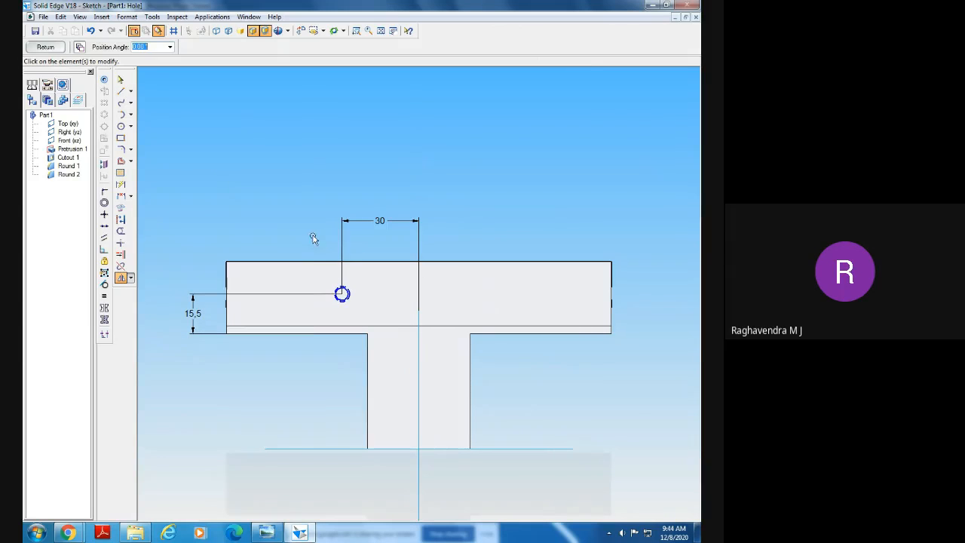
{"action": "left_click_drag", "start_coordinate": [310, 235], "coordinate": [391, 391]}
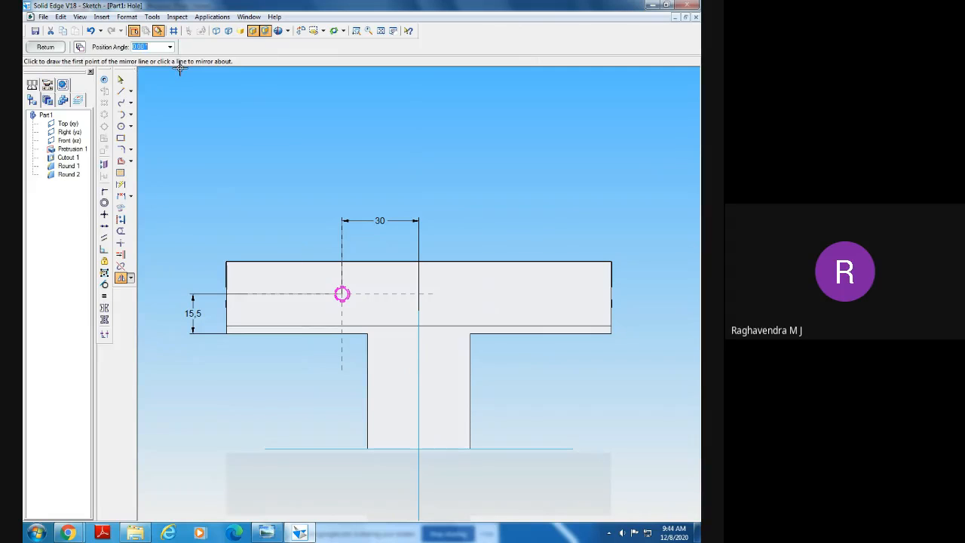
{"action": "left_click", "coordinate": [419, 343]}
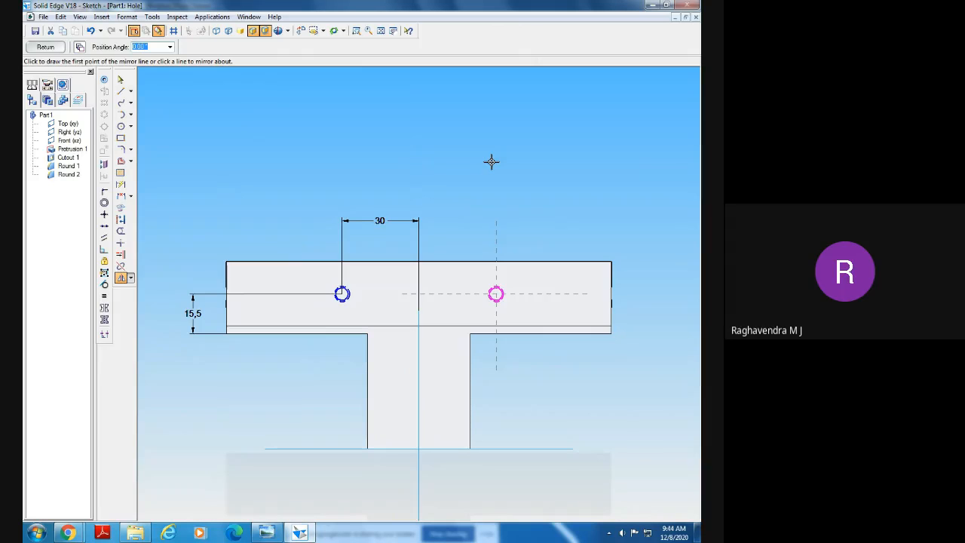
{"action": "key", "text": "Escape"}
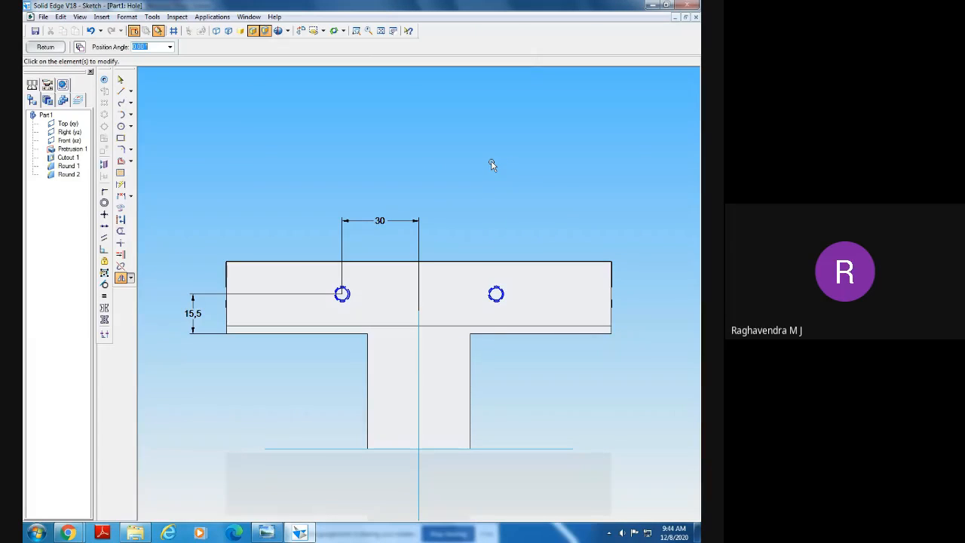
Close the hole sketch, direct both holes into the upper block, and finish the hole feature
{"action": "left_click", "coordinate": [45, 46]}
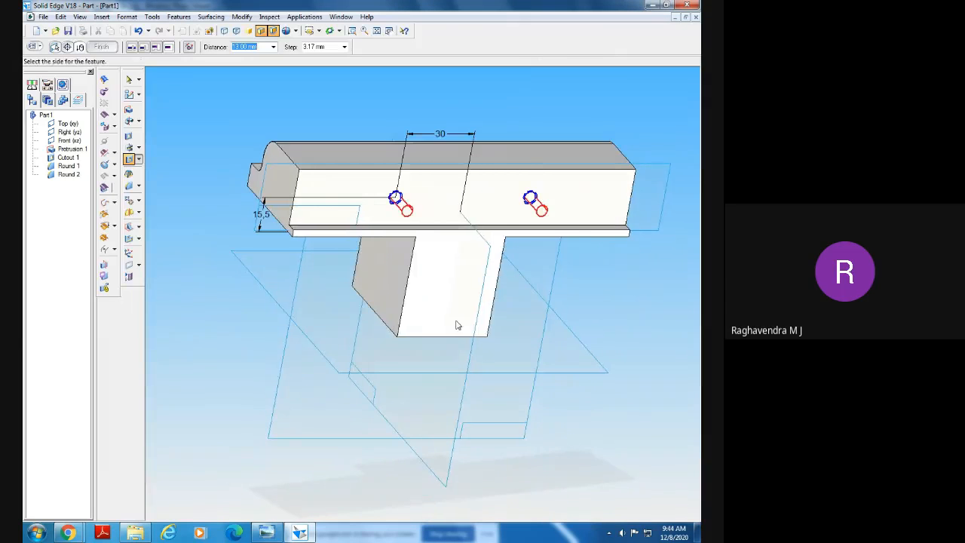
{"action": "middle_click_drag", "start_coordinate": [456, 322], "coordinate": [474, 356]}
{"action": "left_click", "coordinate": [318, 149]}
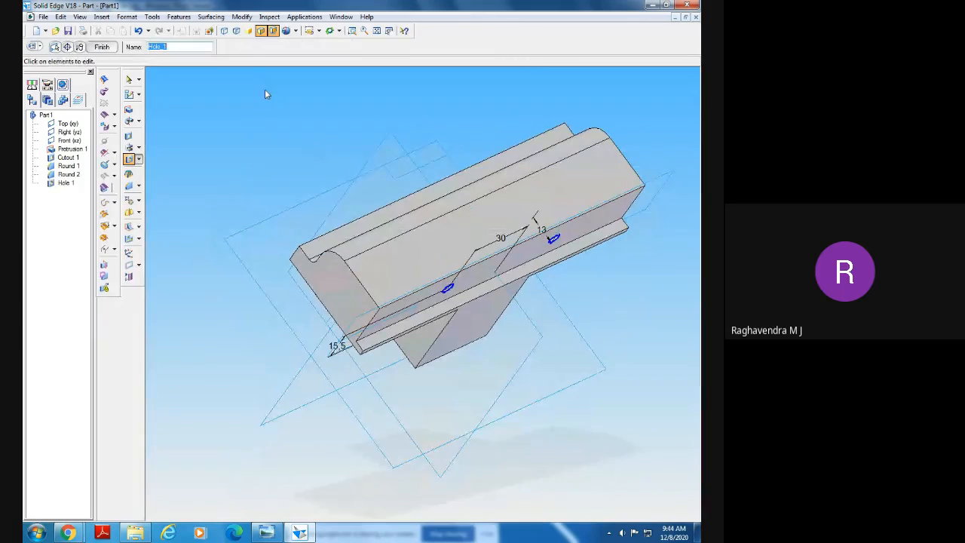
{"action": "left_click", "coordinate": [102, 47]}
Inspect the two holes in standard views and with hidden edges shown, examining their depth profile, and restore the shaded view
{"action": "middle_click_drag", "start_coordinate": [220, 153], "coordinate": [186, 106]}
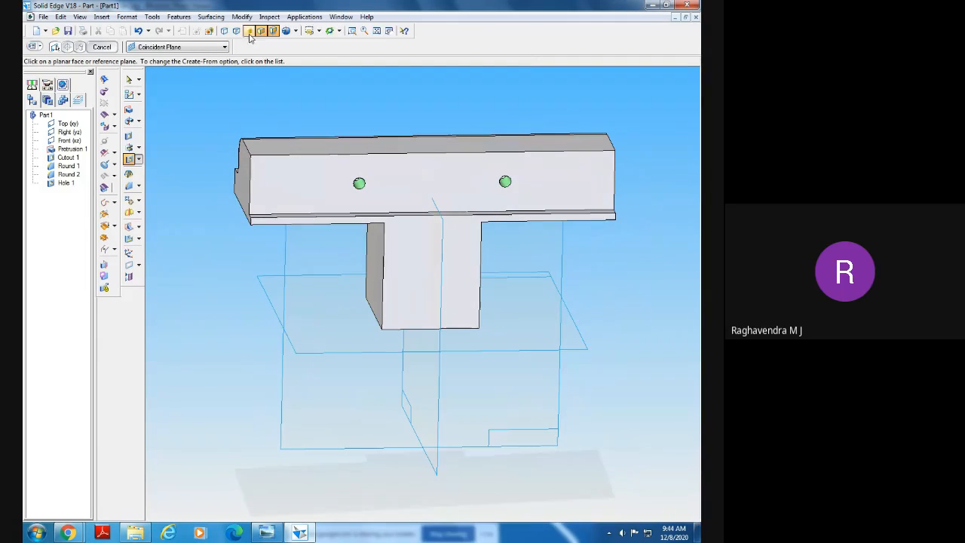
{"action": "left_click", "coordinate": [319, 31]}
{"action": "left_click", "coordinate": [320, 50]}
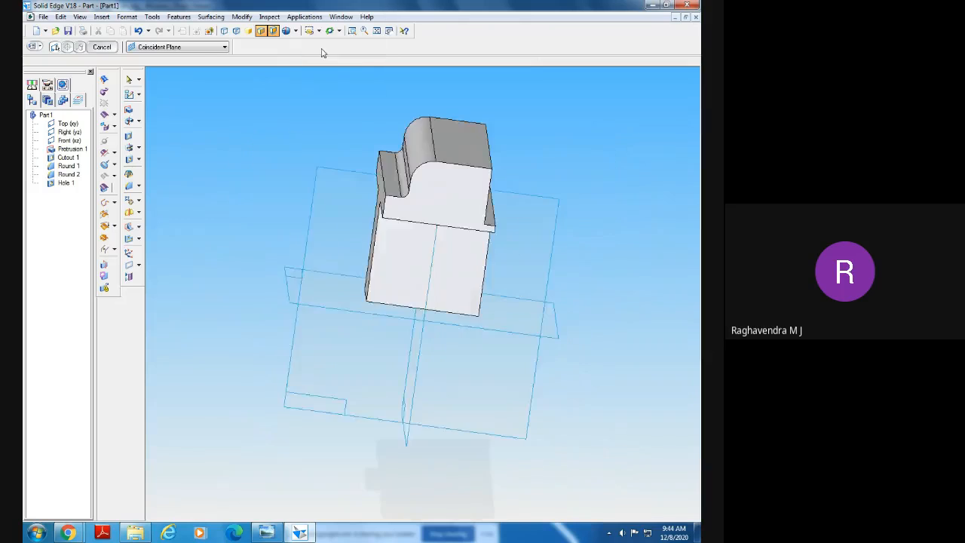
{"action": "left_click", "coordinate": [319, 31]}
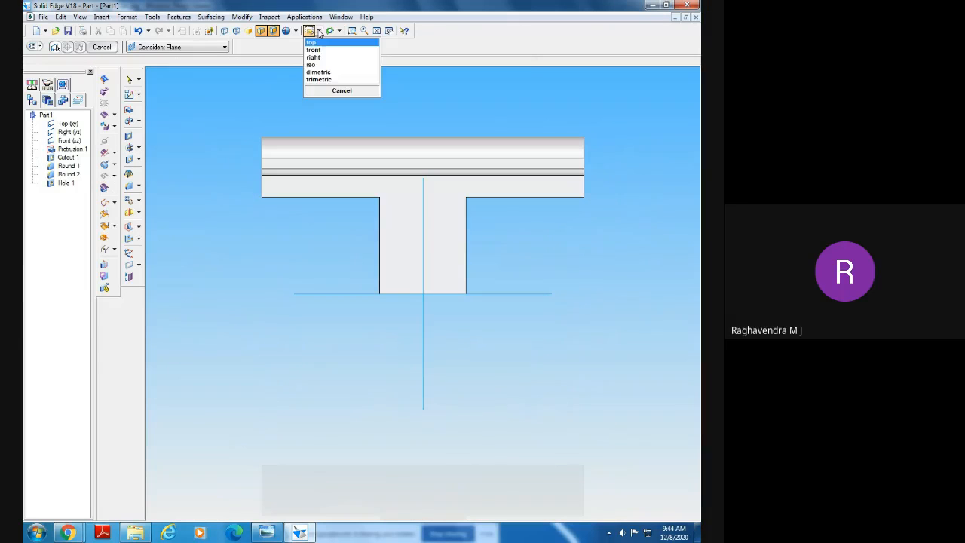
{"action": "left_click", "coordinate": [322, 54]}
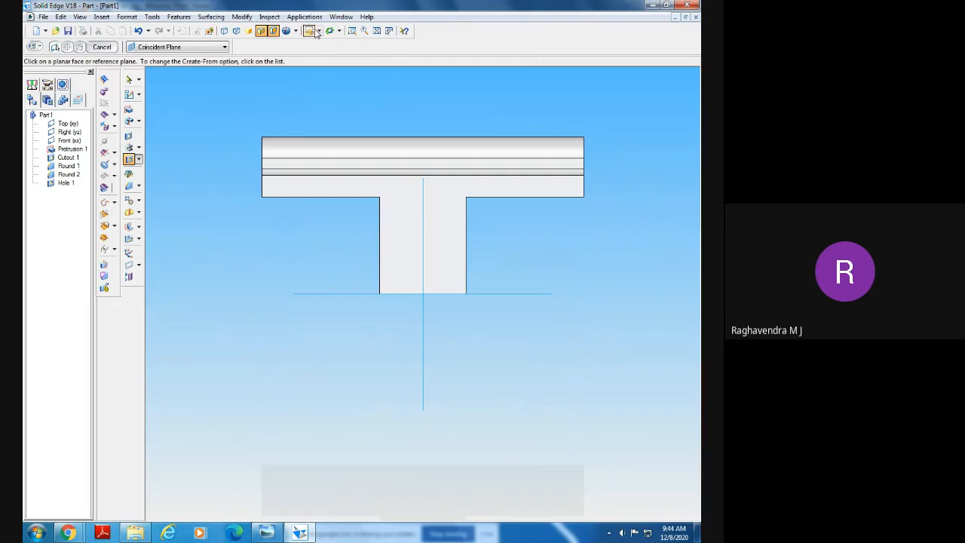
{"action": "left_click", "coordinate": [318, 30]}
{"action": "left_click", "coordinate": [320, 58]}
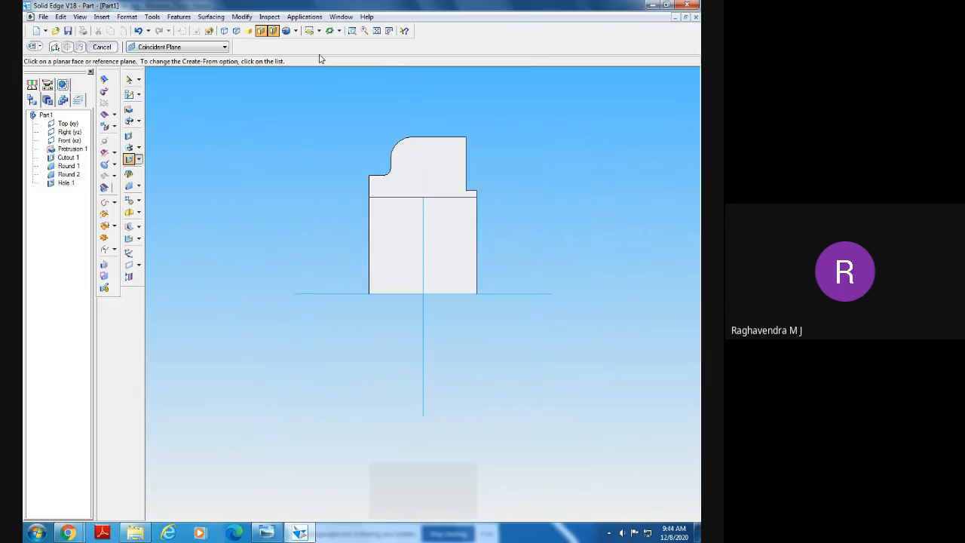
{"action": "left_click", "coordinate": [236, 33]}
{"action": "left_click", "coordinate": [351, 31]}
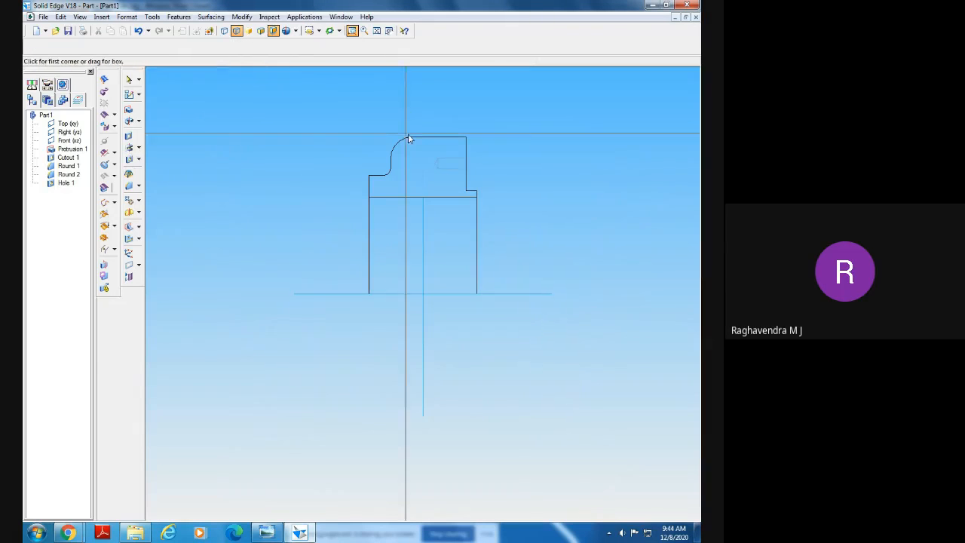
{"action": "left_click_drag", "start_coordinate": [397, 129], "coordinate": [510, 209]}
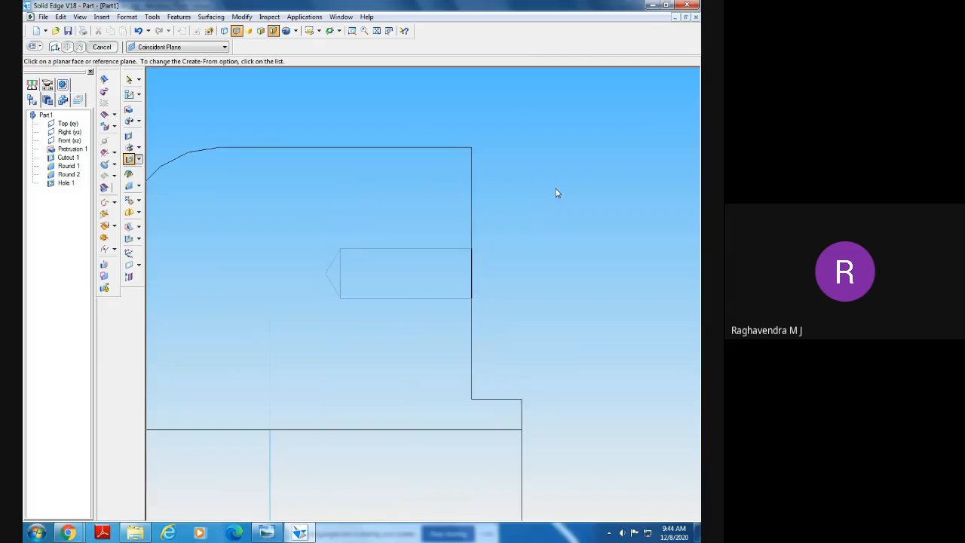
{"action": "middle_click_drag", "start_coordinate": [551, 223], "coordinate": [530, 234]}
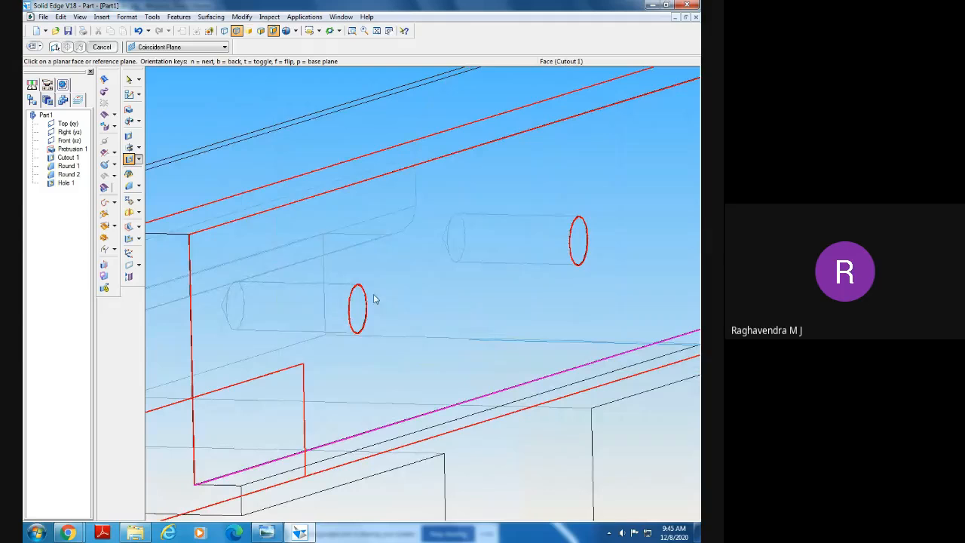
{"action": "left_click", "coordinate": [377, 32]}
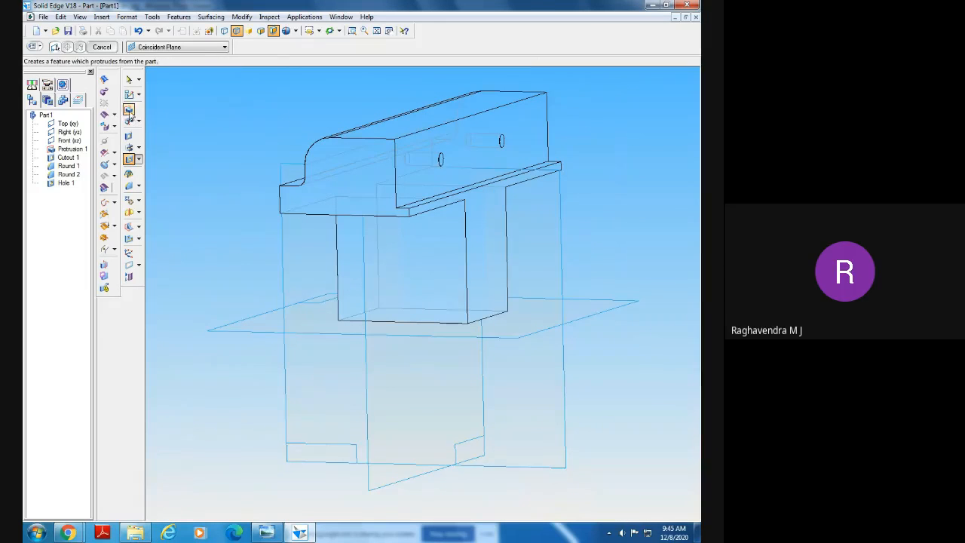
{"action": "left_click", "coordinate": [272, 31]}
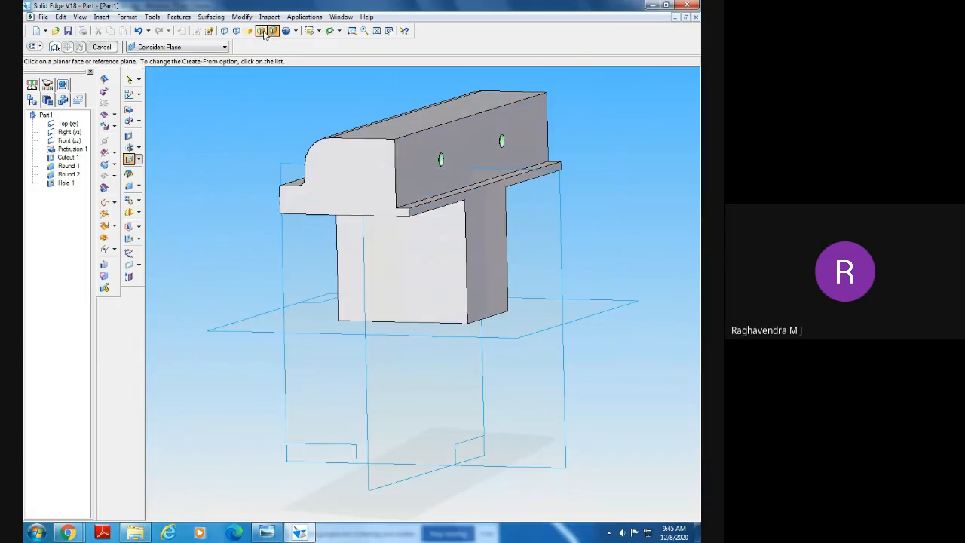
Start a new hole sketch on the stem's front face, checking the drawing for the large threaded hole's details
{"action": "left_click", "coordinate": [266, 532]}
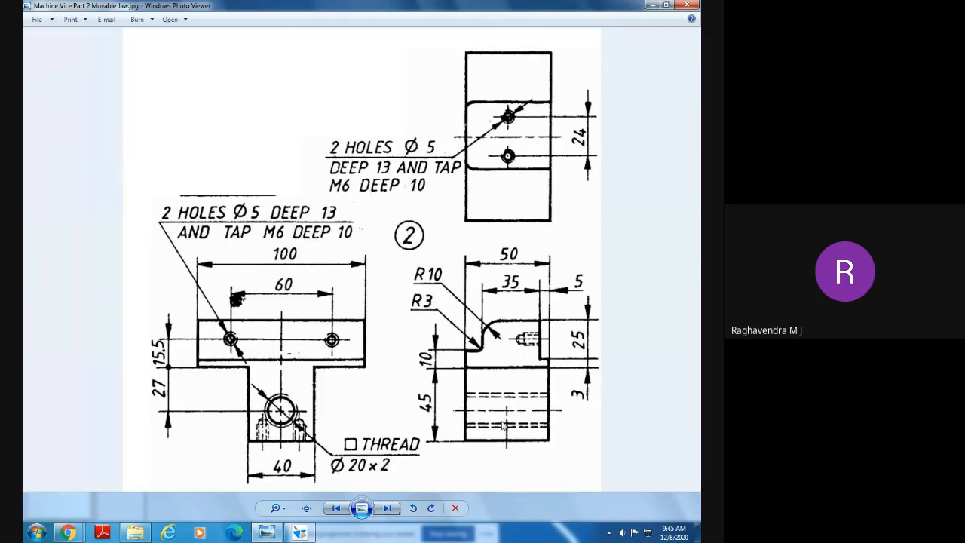
{"action": "left_click", "coordinate": [302, 533]}
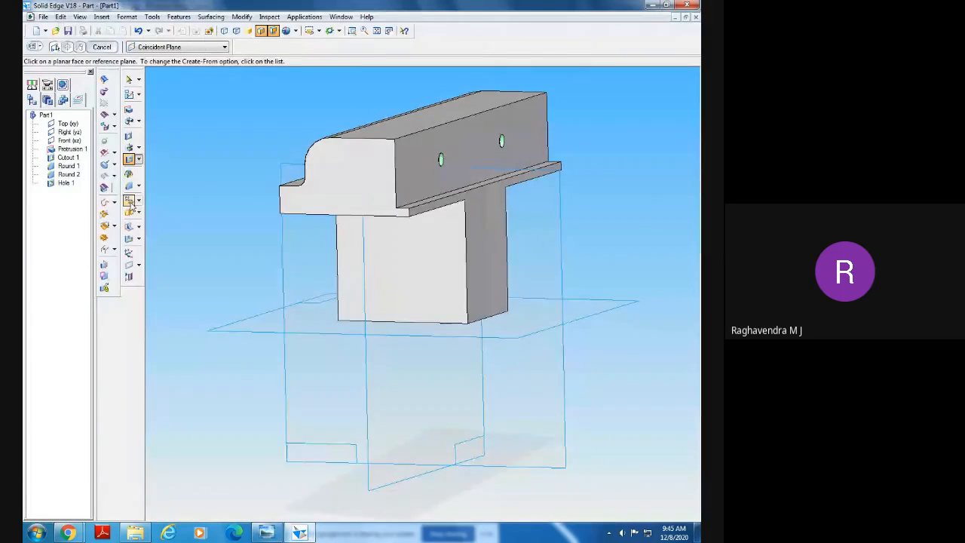
{"action": "left_click", "coordinate": [139, 160]}
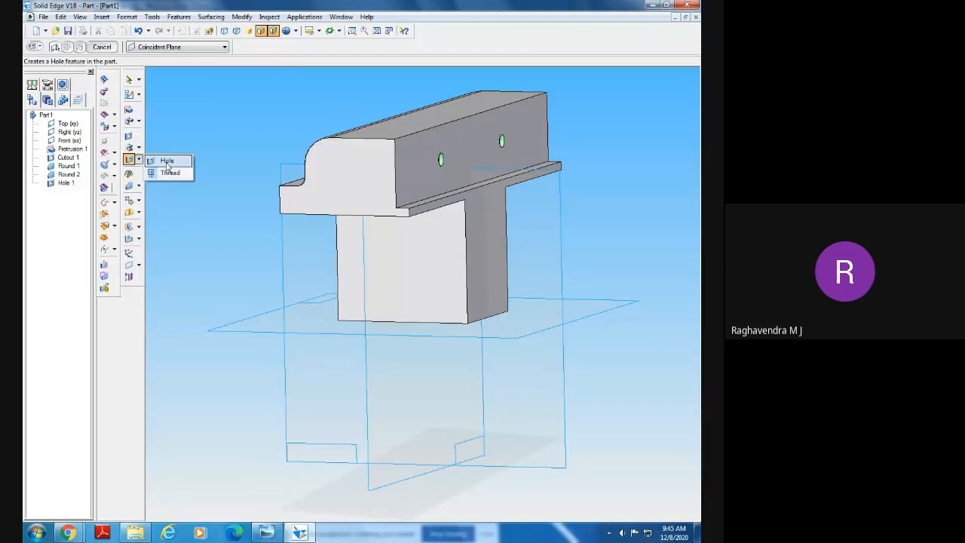
{"action": "left_click", "coordinate": [170, 163]}
{"action": "middle_click_drag", "start_coordinate": [607, 403], "coordinate": [577, 401]}
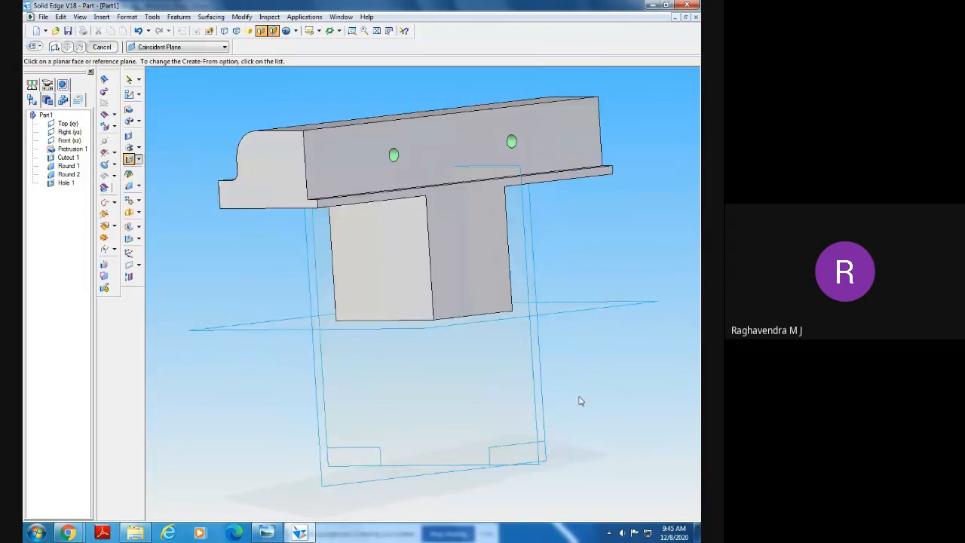
{"action": "left_click", "coordinate": [475, 289]}
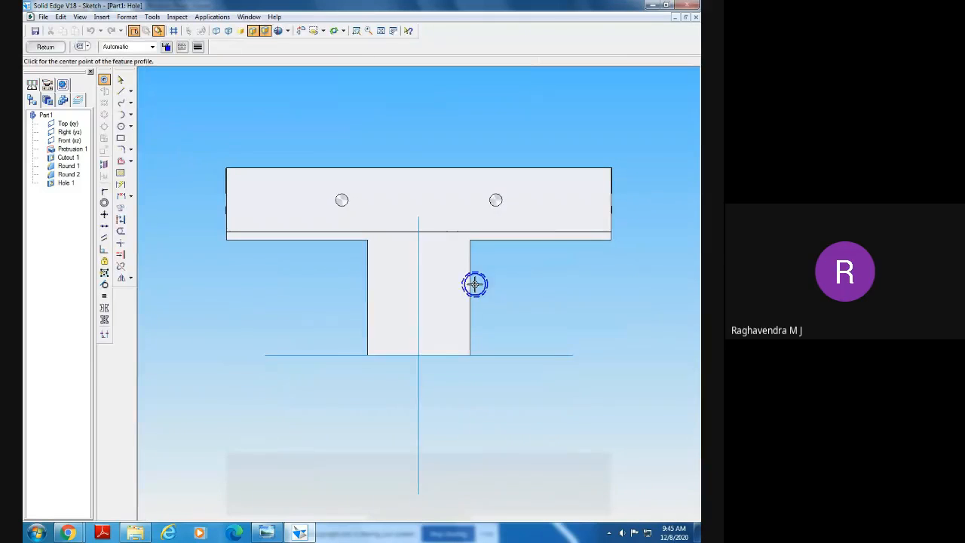
{"action": "left_click", "coordinate": [266, 532]}
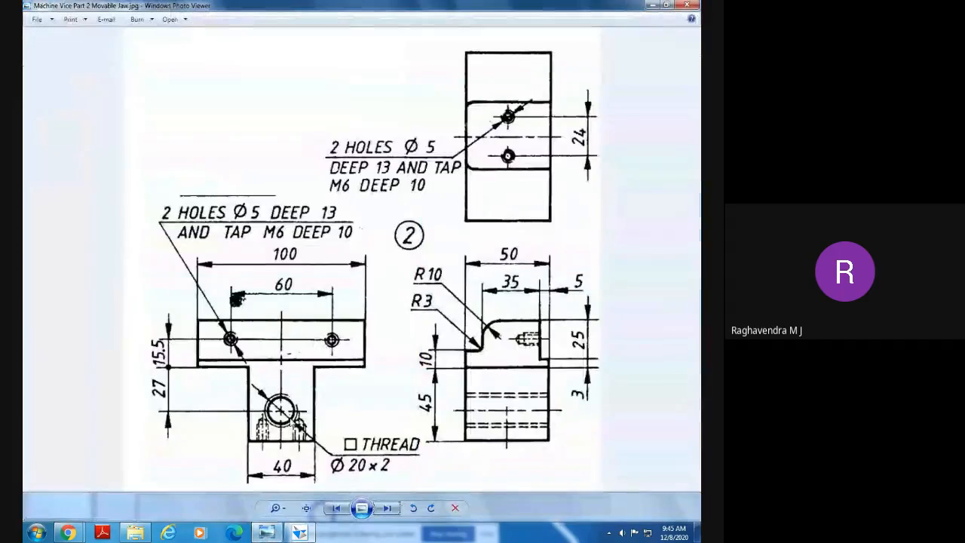
{"action": "left_click", "coordinate": [299, 532]}
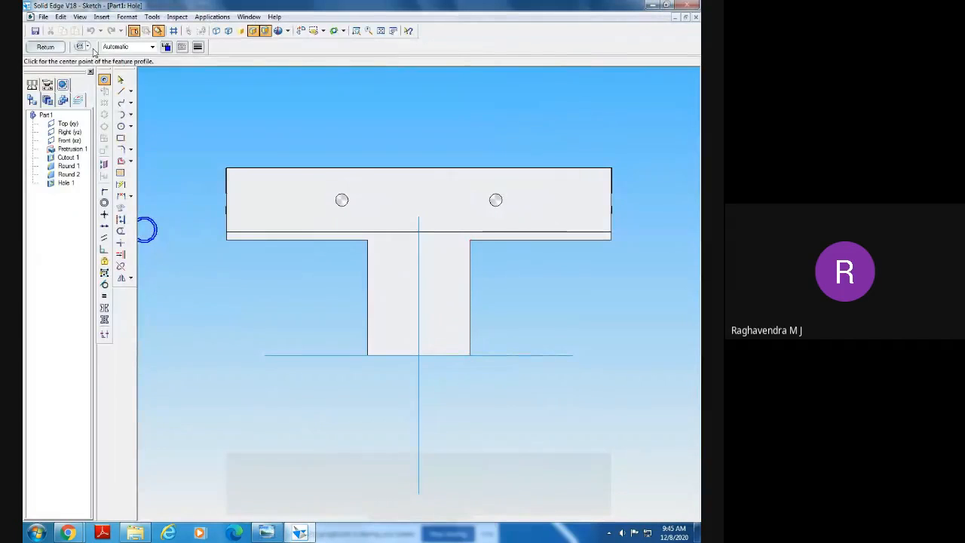
Configure the stem hole as a standard M20 threaded hole, 20 mm in diameter with a through extent, checking the thread against the drawing
{"action": "left_click", "coordinate": [80, 47]}
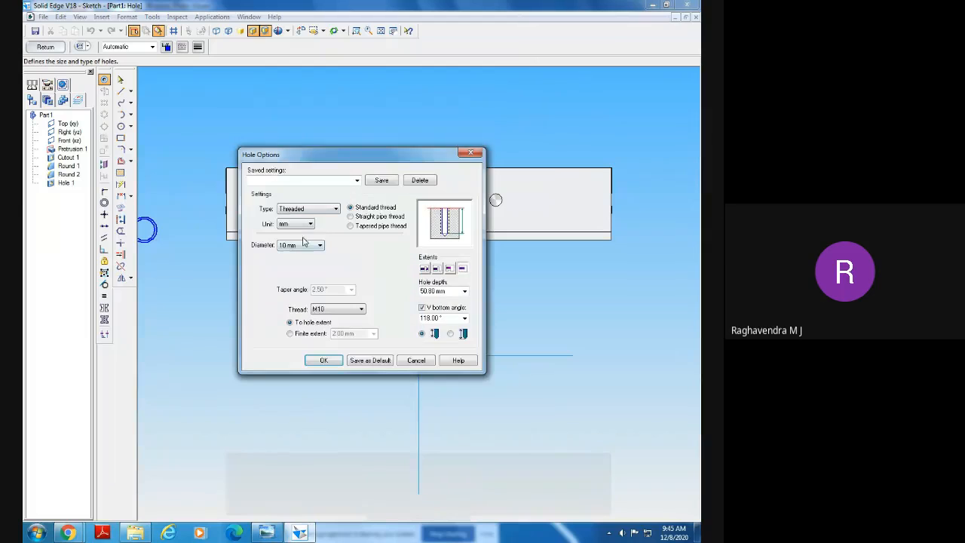
{"action": "left_click", "coordinate": [300, 245]}
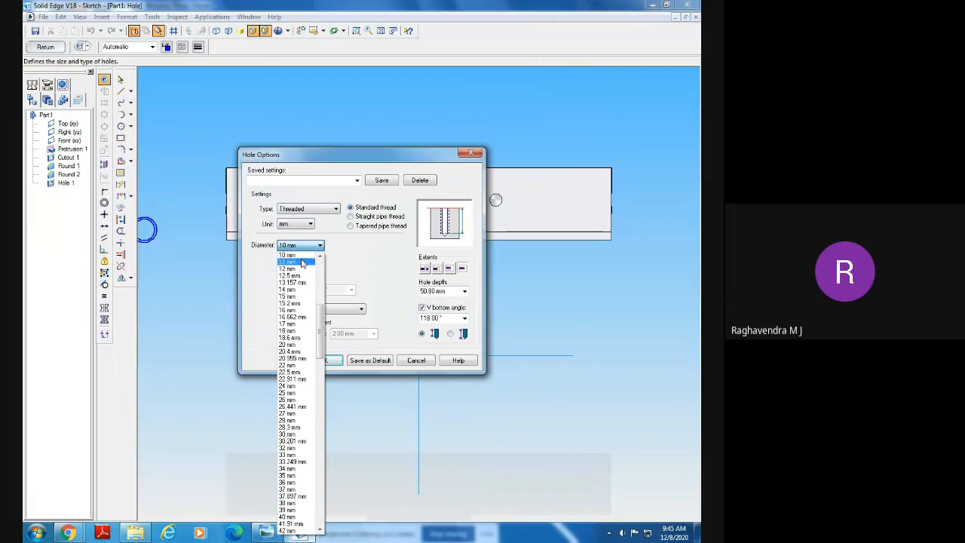
{"action": "left_click", "coordinate": [294, 344]}
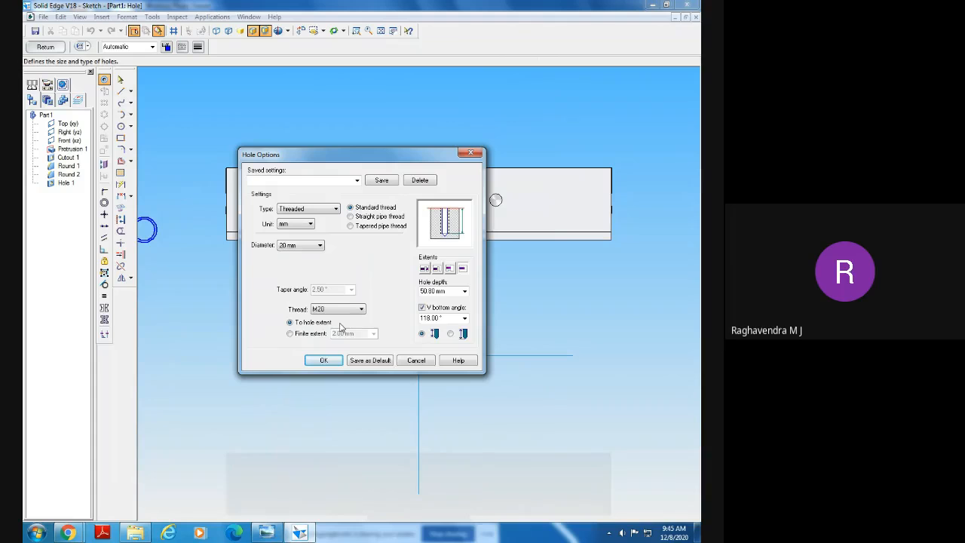
{"action": "left_click", "coordinate": [266, 532]}
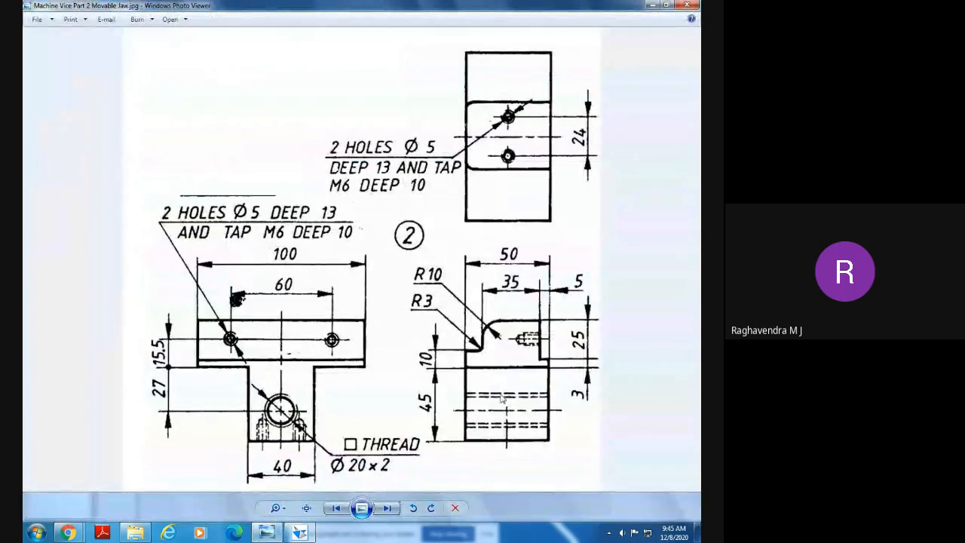
{"action": "left_click", "coordinate": [299, 532]}
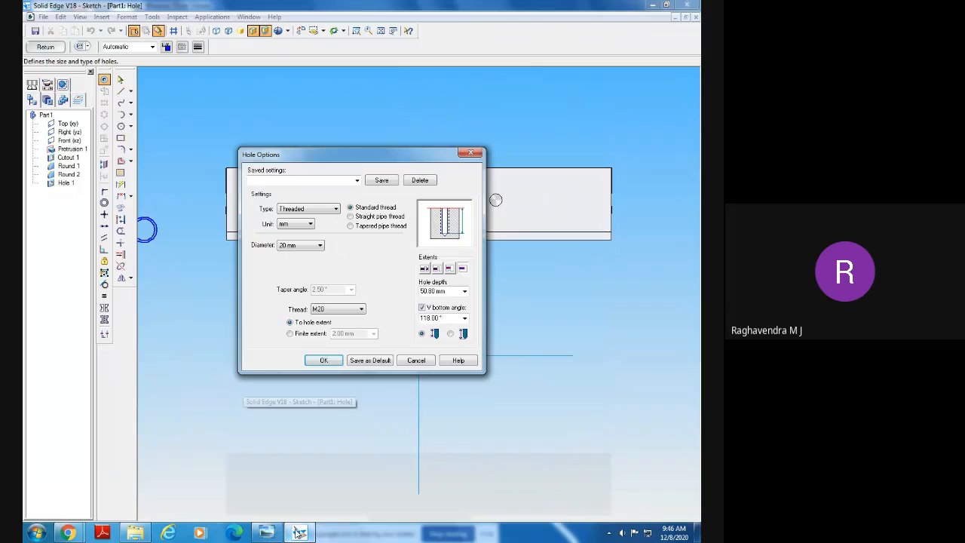
{"action": "left_click", "coordinate": [423, 307]}
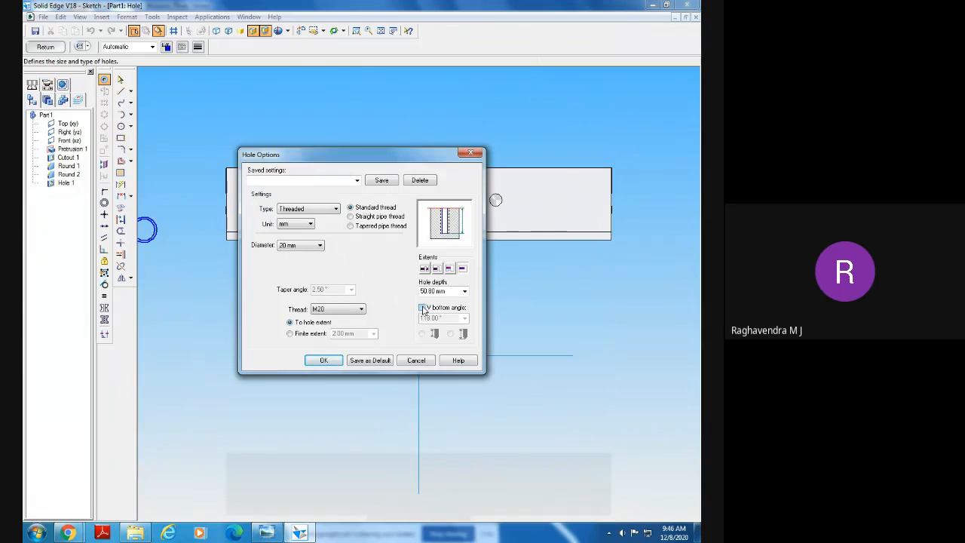
{"action": "left_click", "coordinate": [438, 269]}
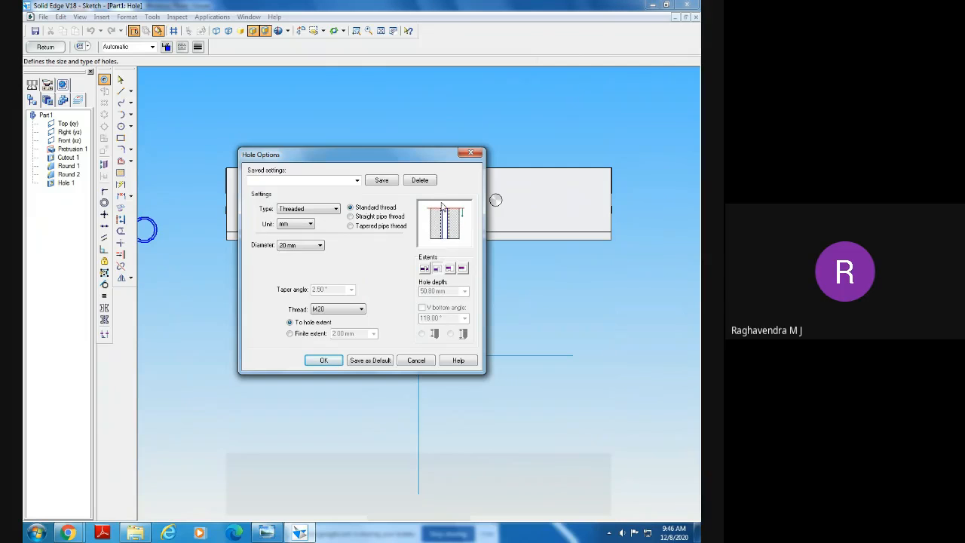
{"action": "left_click", "coordinate": [267, 532]}
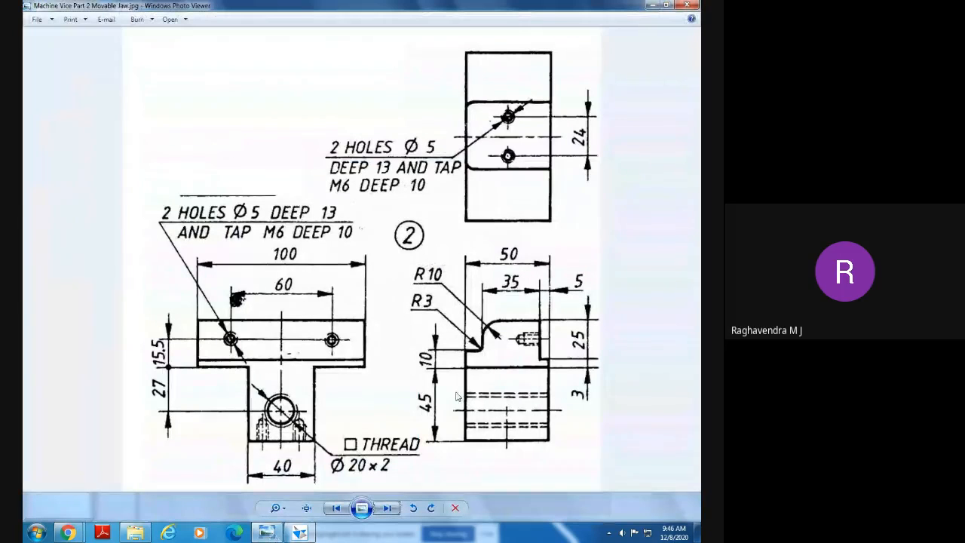
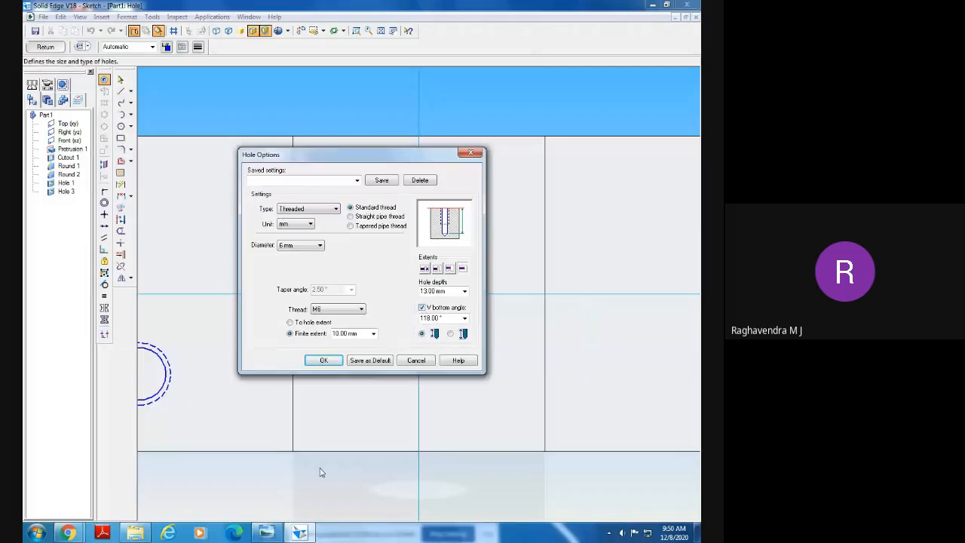
Accept the M6 hole settings, 13 mm deep with 10 mm of thread, and place one circle on the horizontal reference line left of the stem
{"action": "left_click", "coordinate": [266, 533]}
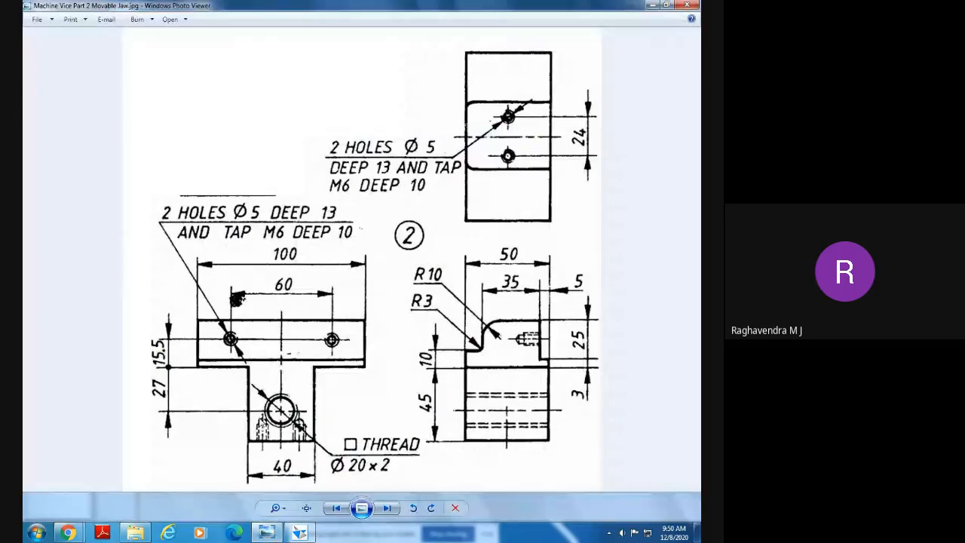
{"action": "left_click", "coordinate": [266, 532]}
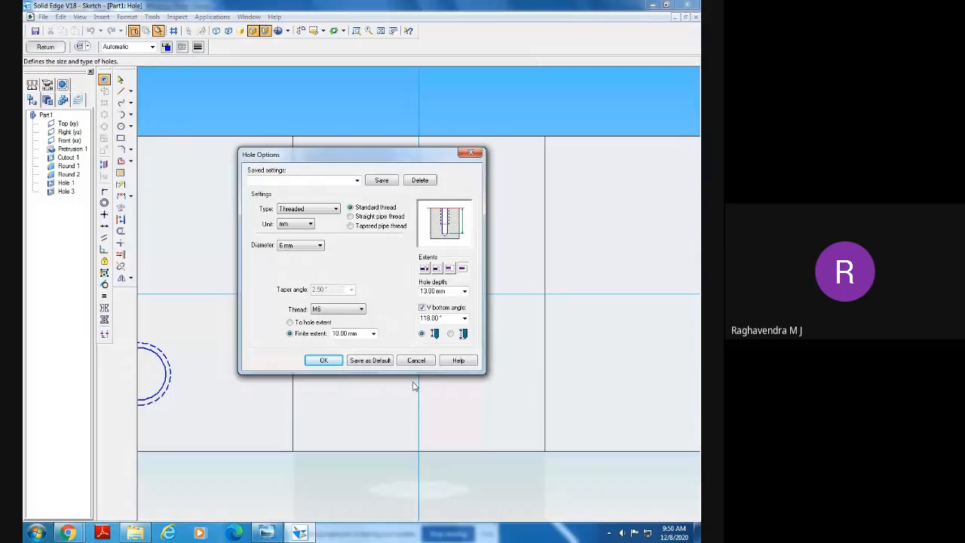
{"action": "left_click", "coordinate": [323, 360]}
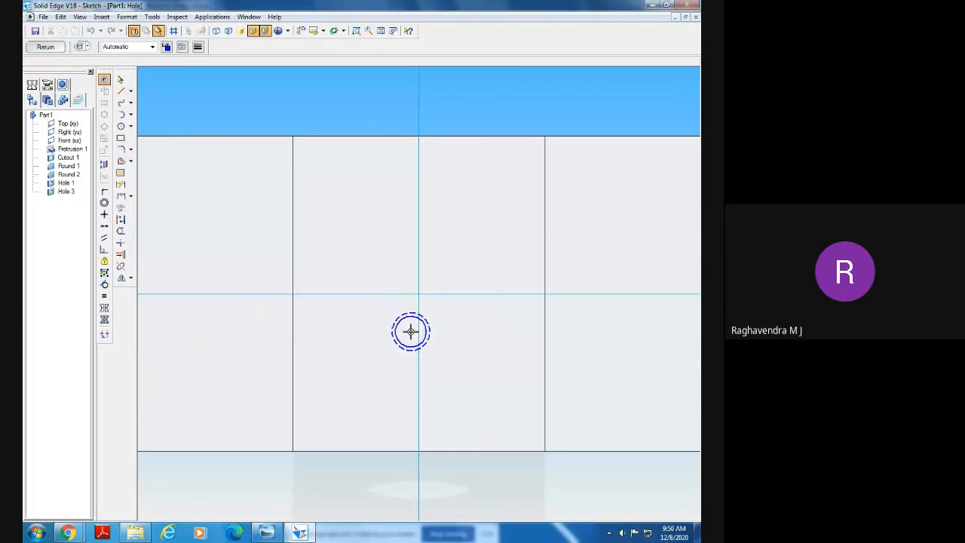
{"action": "left_click", "coordinate": [381, 30]}
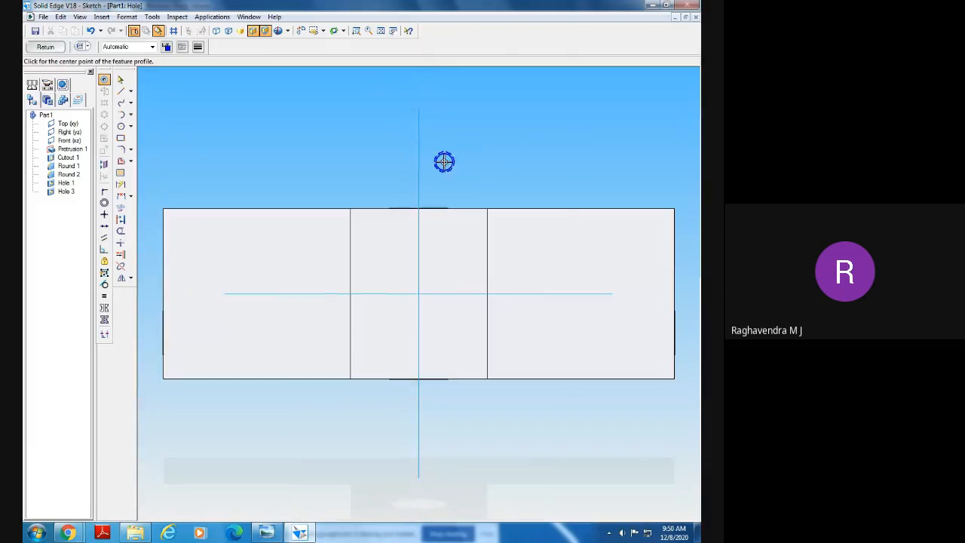
{"action": "left_click", "coordinate": [298, 294]}
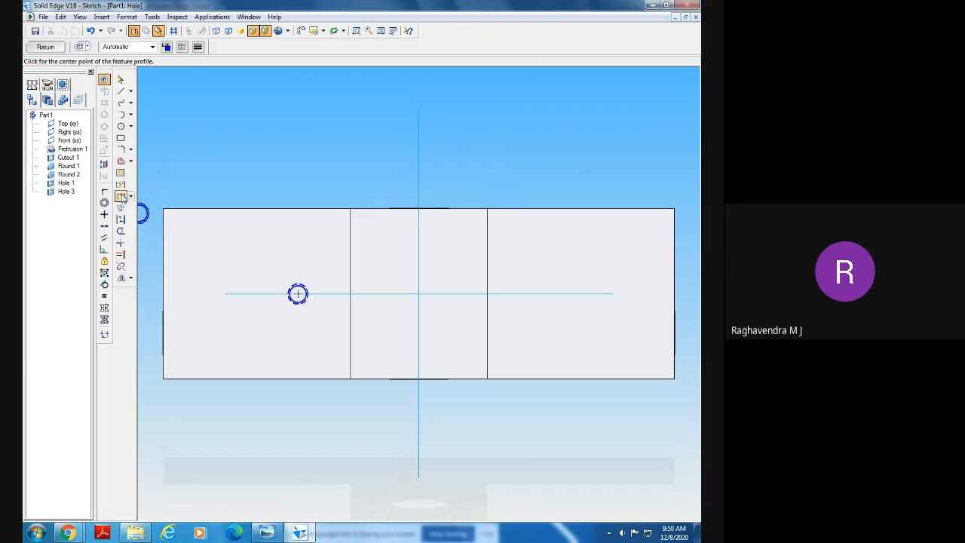
Dimension the horizontal distance between the new hole circle's centre and the vertical reference line
{"action": "left_click", "coordinate": [121, 185]}
{"action": "left_click", "coordinate": [417, 263]}
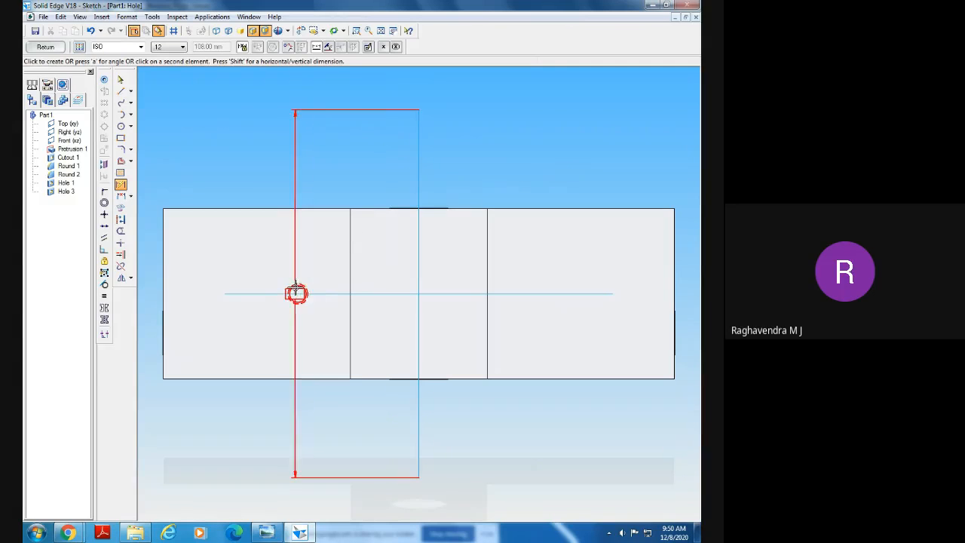
{"action": "left_click", "coordinate": [297, 294]}
{"action": "left_click", "coordinate": [312, 173]}
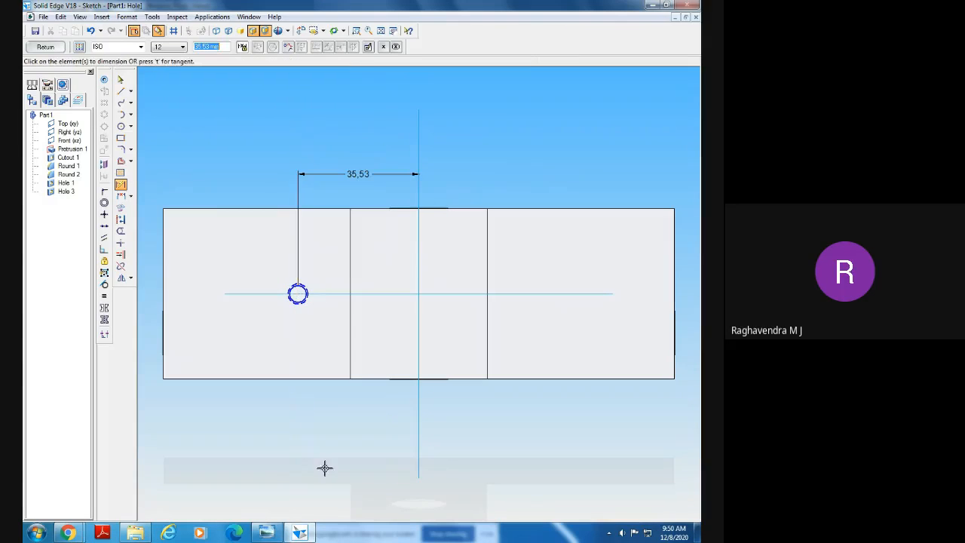
Check the bottom hole spacing on the drawing and set the hole circle's distance from the vertical reference line to 12 mm
{"action": "left_click", "coordinate": [265, 532]}
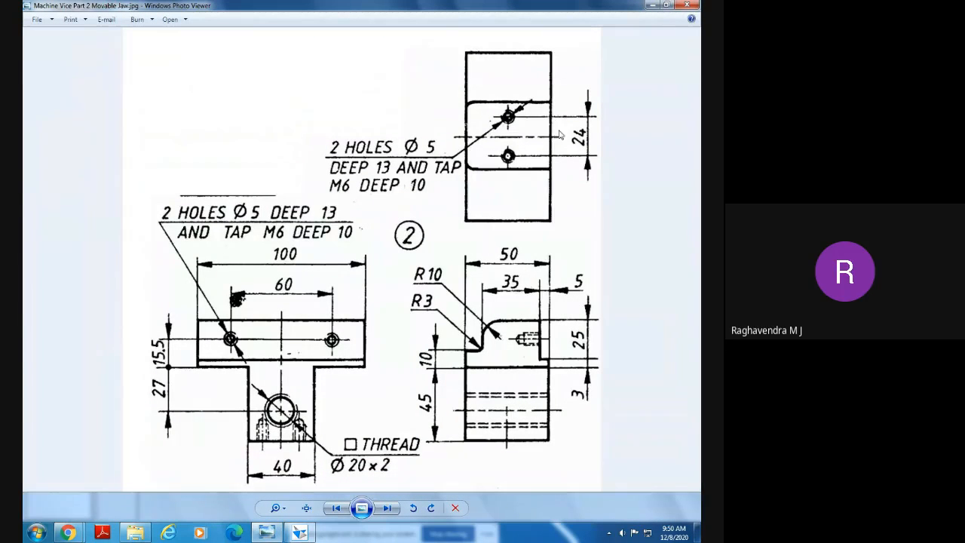
{"action": "left_click", "coordinate": [299, 532]}
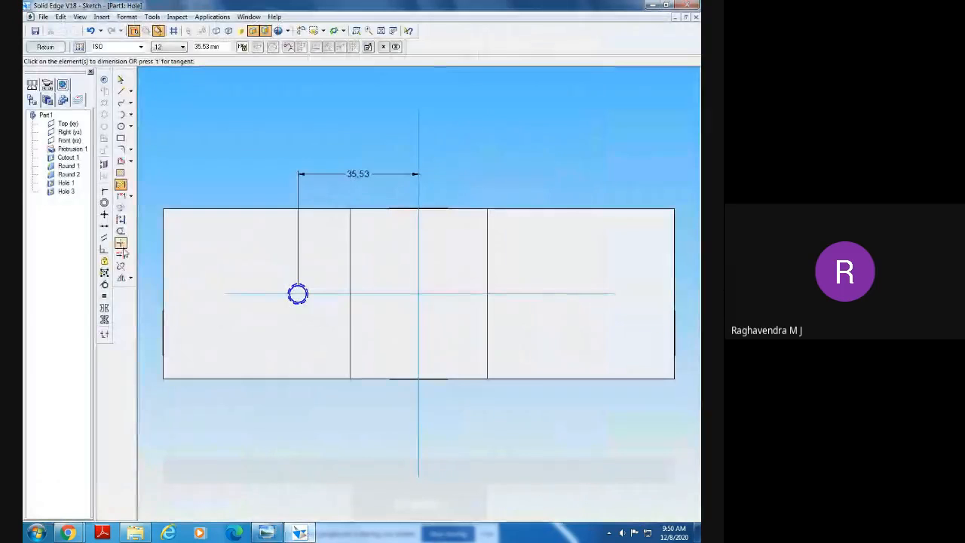
{"action": "left_click", "coordinate": [121, 79]}
{"action": "left_click", "coordinate": [324, 173]}
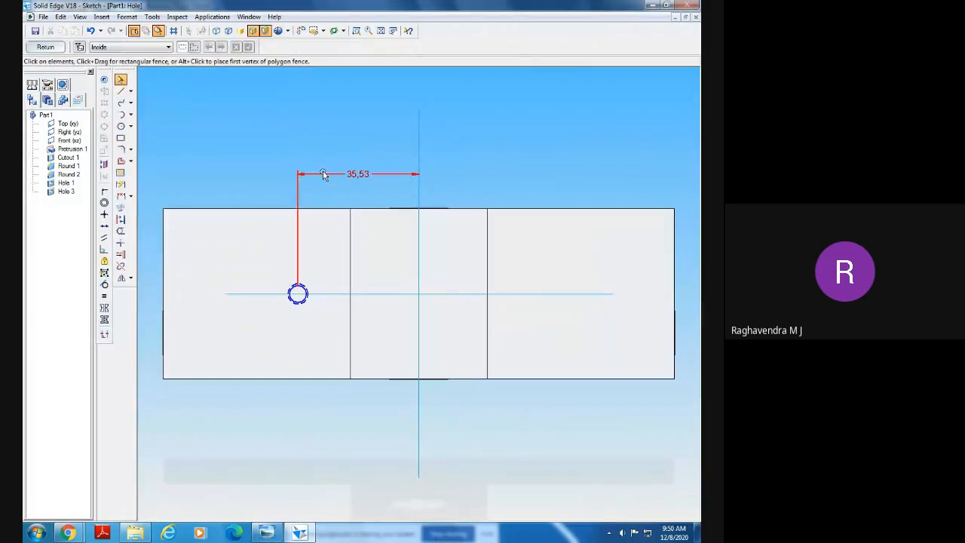
{"action": "type", "text": "12"}
{"action": "key", "text": "Return"}
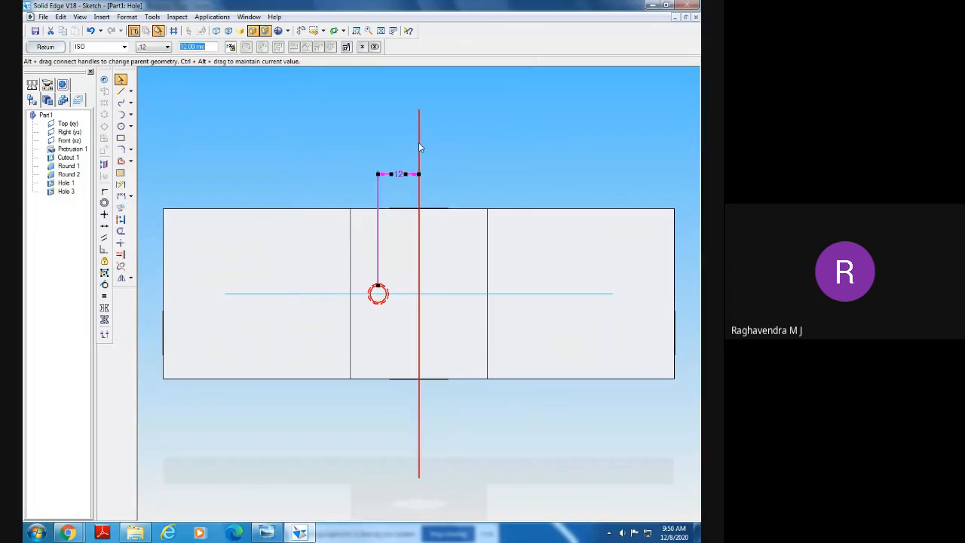
{"action": "left_click", "coordinate": [456, 174]}
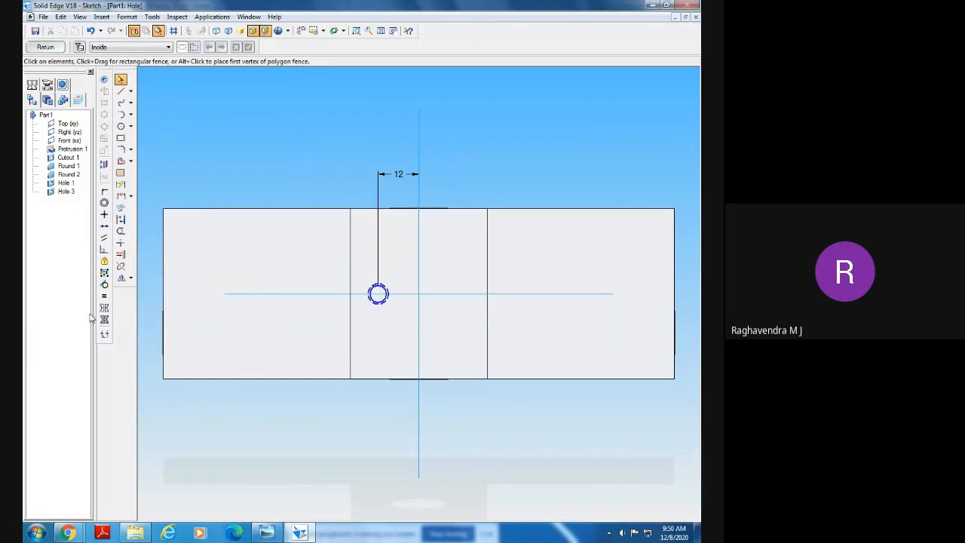
Mirror the hole circle about the vertical reference line to create the second hole on the stem's bottom face
{"action": "left_click", "coordinate": [120, 277]}
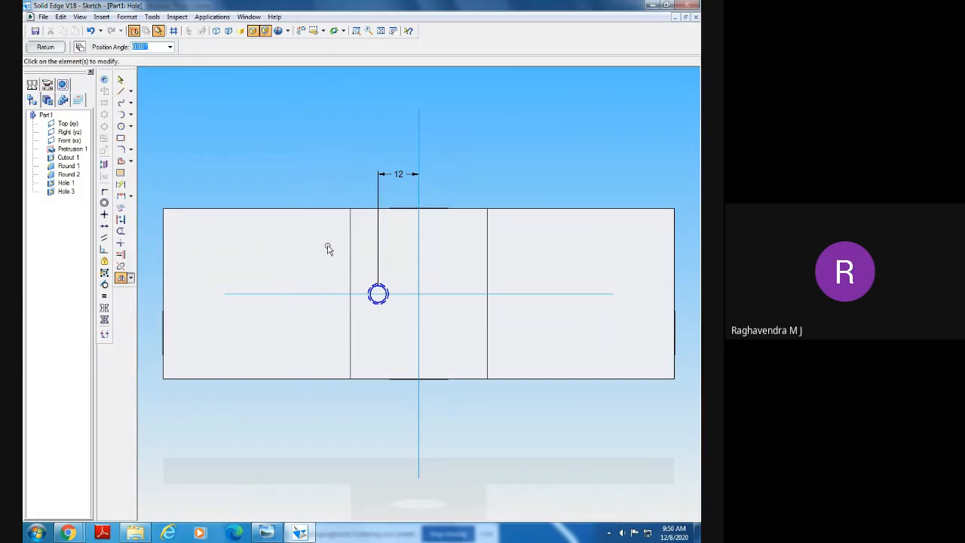
{"action": "left_click_drag", "start_coordinate": [328, 248], "coordinate": [399, 345]}
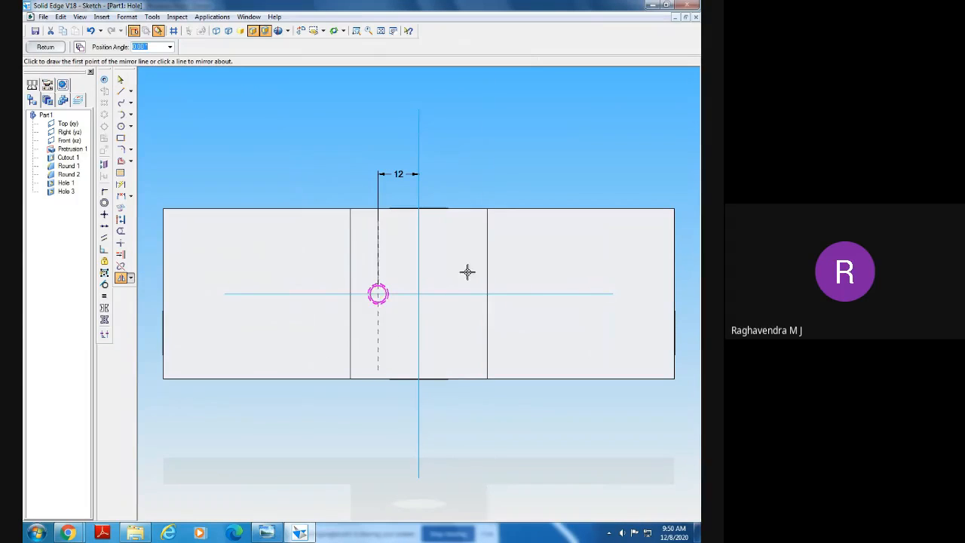
{"action": "left_click", "coordinate": [420, 261]}
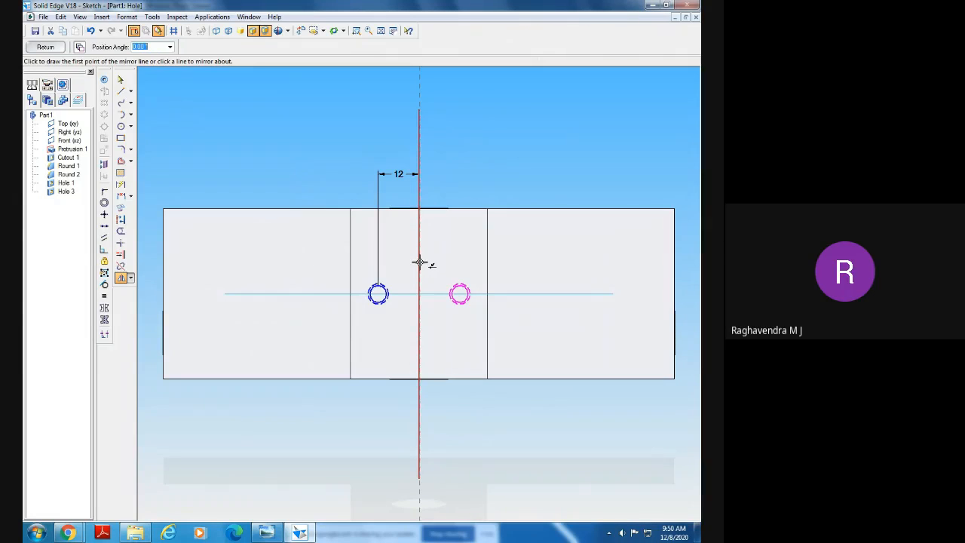
{"action": "left_click", "coordinate": [420, 262]}
{"action": "left_click", "coordinate": [420, 262]}
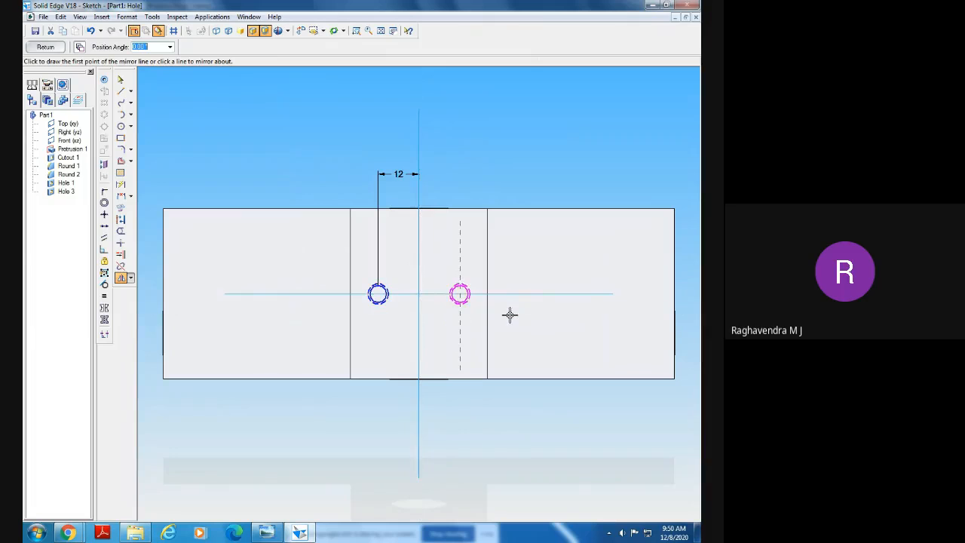
{"action": "right_click", "coordinate": [509, 315]}
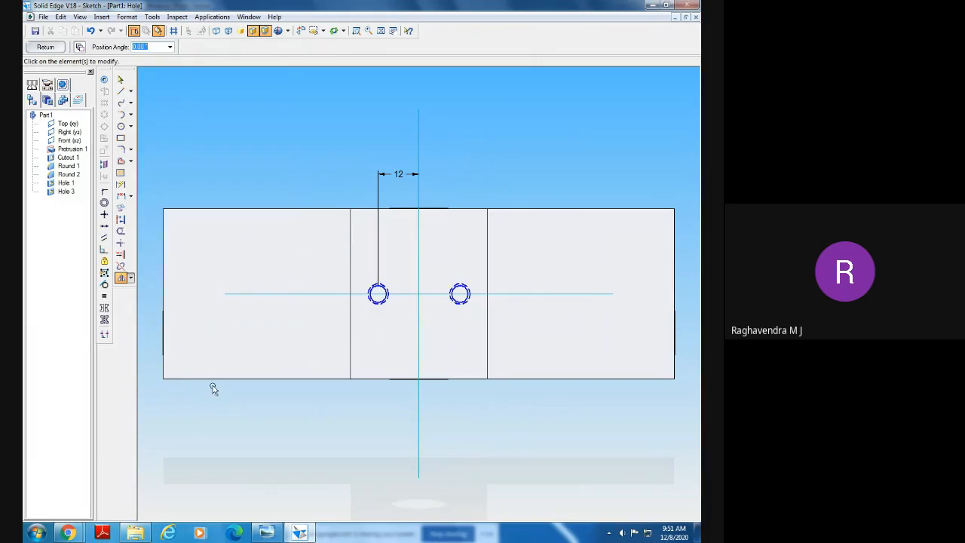
{"action": "left_click", "coordinate": [120, 185]}
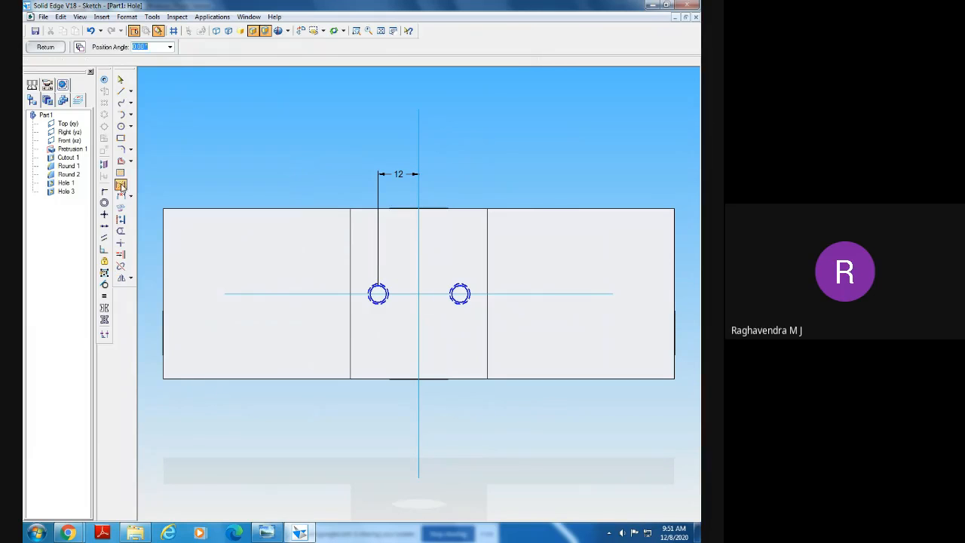
{"action": "left_click", "coordinate": [420, 271]}
{"action": "left_click", "coordinate": [460, 293]}
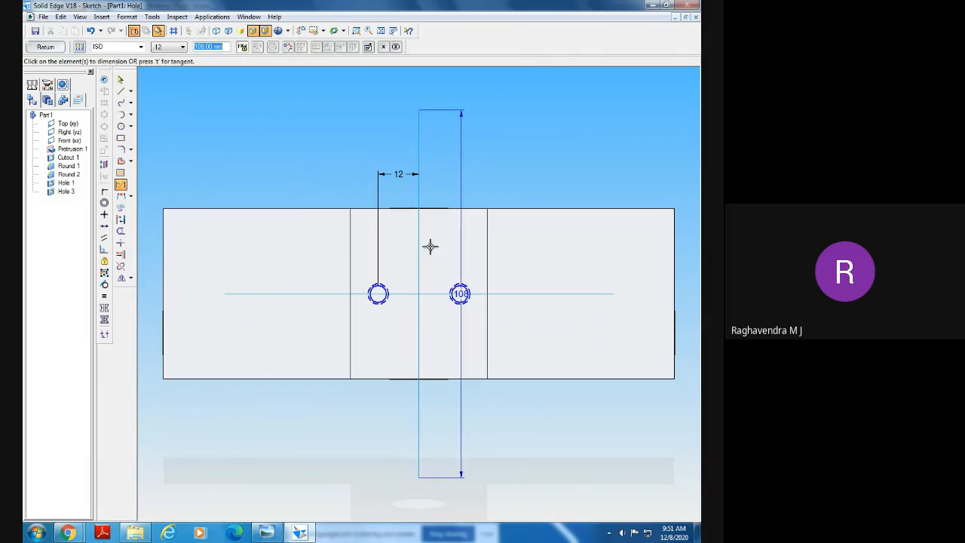
{"action": "left_click", "coordinate": [121, 80]}
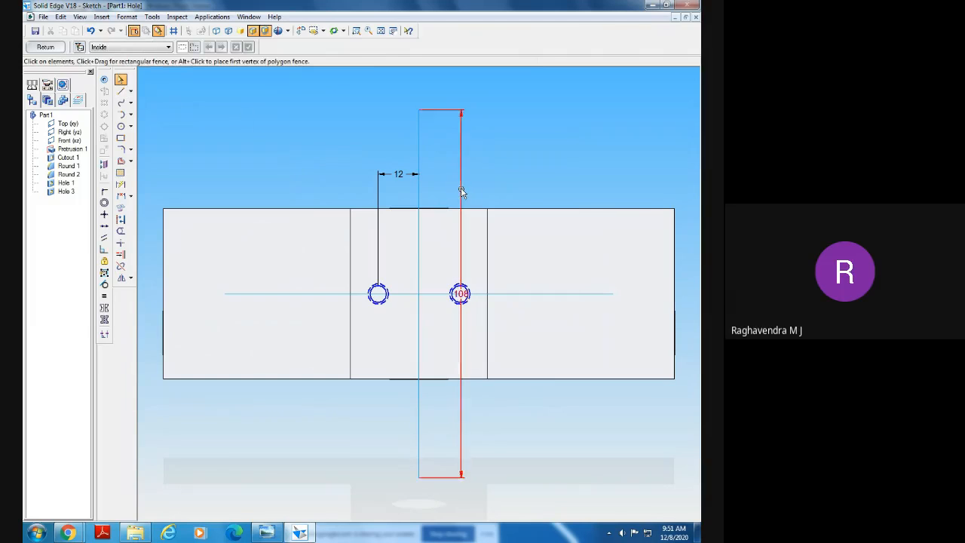
{"action": "right_click", "coordinate": [462, 192]}
{"action": "left_click", "coordinate": [480, 196]}
Check the mirrored hole circle's distance from the vertical reference line with a temporary dimension, and delete that dimension
{"action": "left_click", "coordinate": [121, 185]}
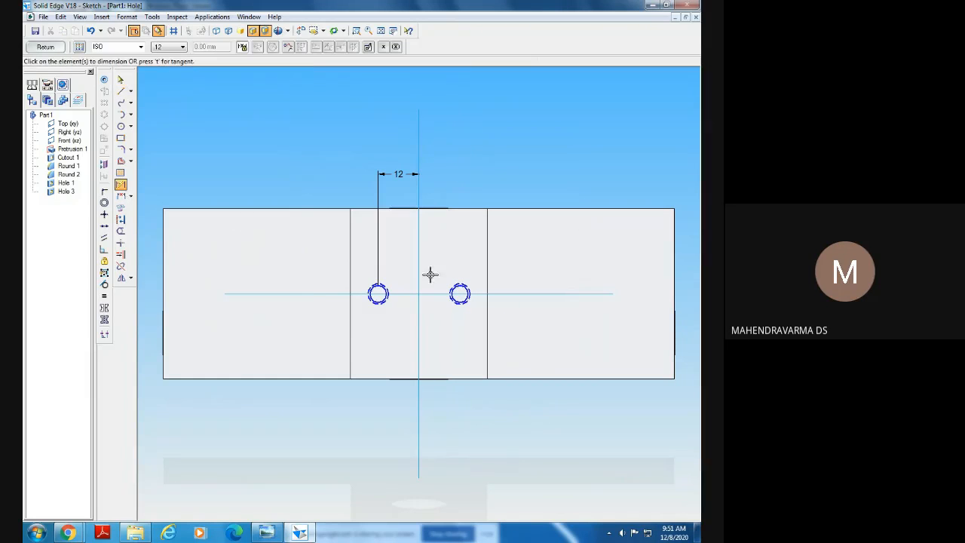
{"action": "left_click", "coordinate": [420, 273]}
{"action": "left_click", "coordinate": [460, 295]}
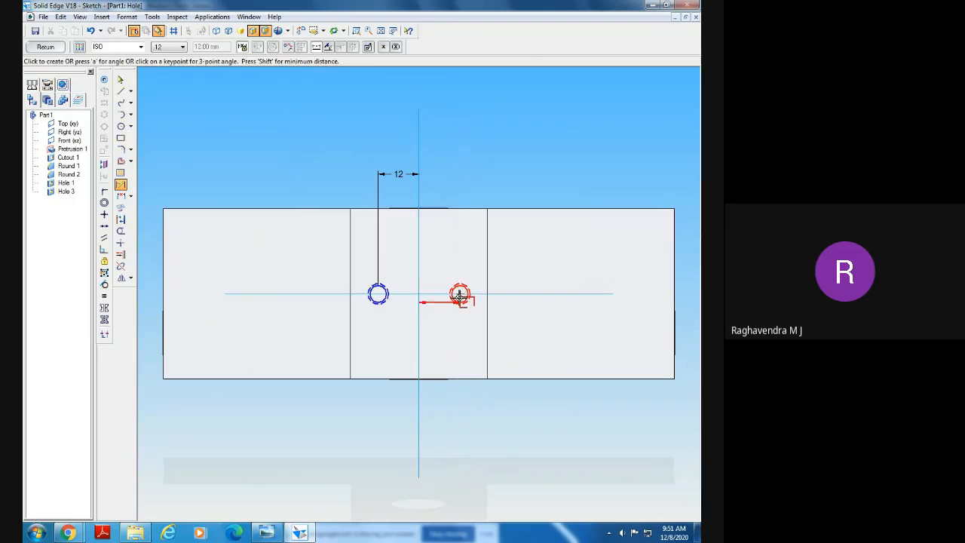
{"action": "left_click", "coordinate": [442, 347]}
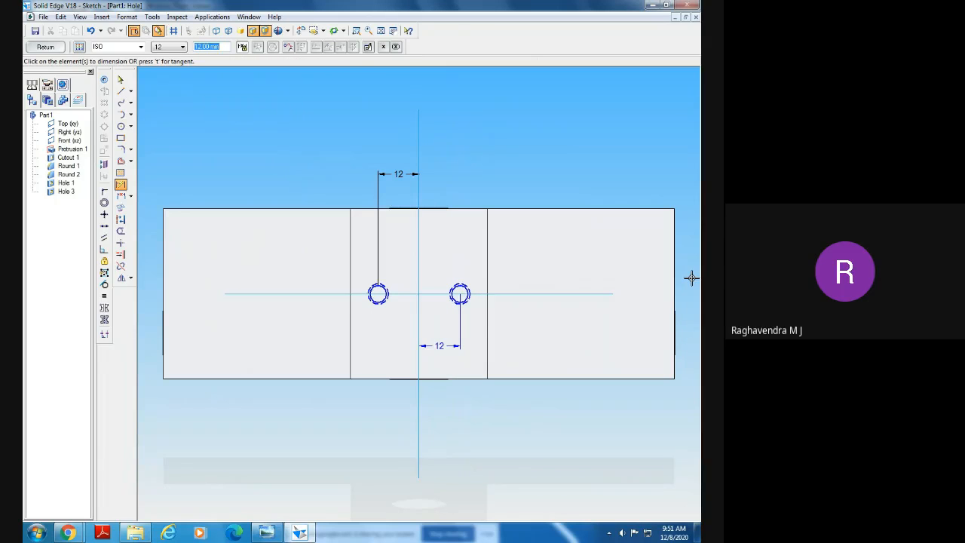
{"action": "left_click", "coordinate": [121, 79]}
{"action": "left_click", "coordinate": [450, 347]}
{"action": "left_click", "coordinate": [493, 169]}
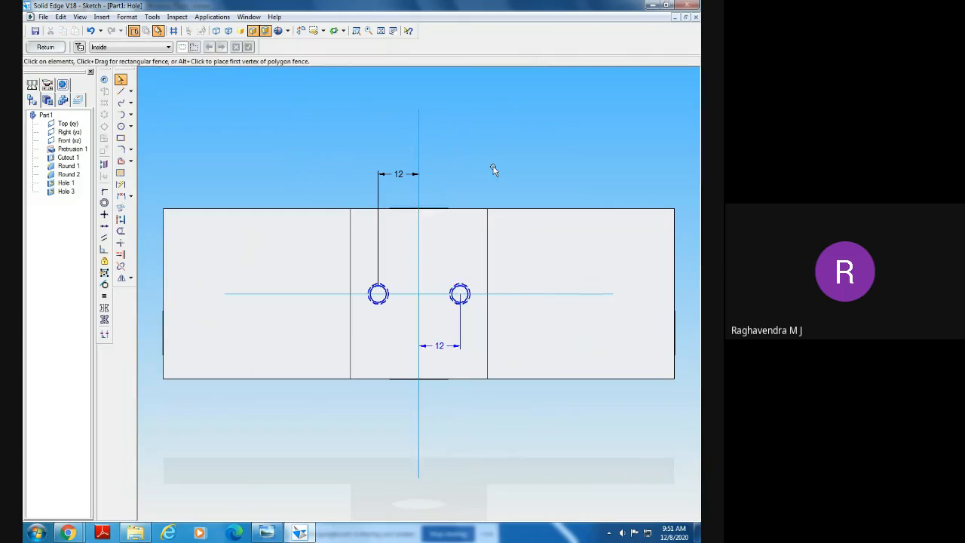
{"action": "left_click", "coordinate": [456, 359]}
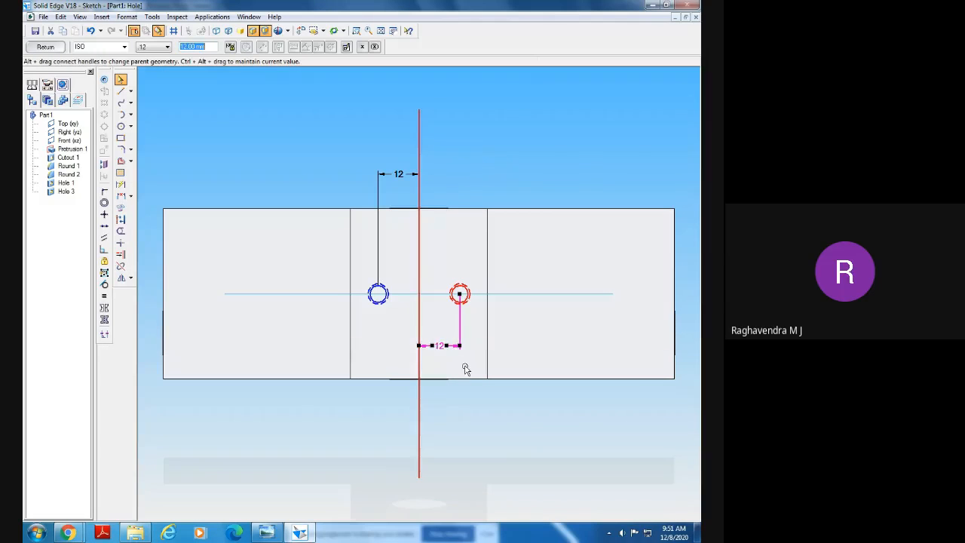
{"action": "key", "text": "Delete"}
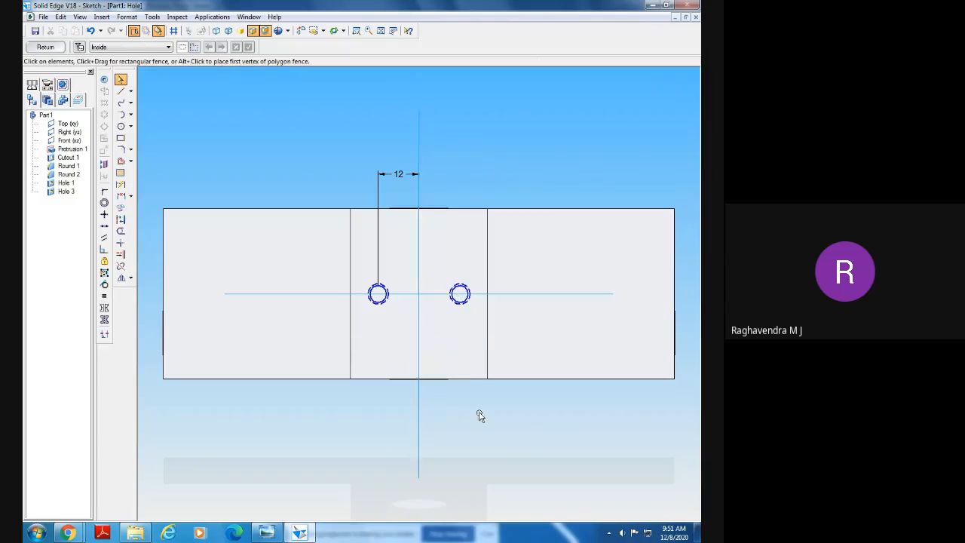
Finish the hole sketch and cut both holes 13 mm deep into the stem's bottom face
{"action": "left_click", "coordinate": [46, 48]}
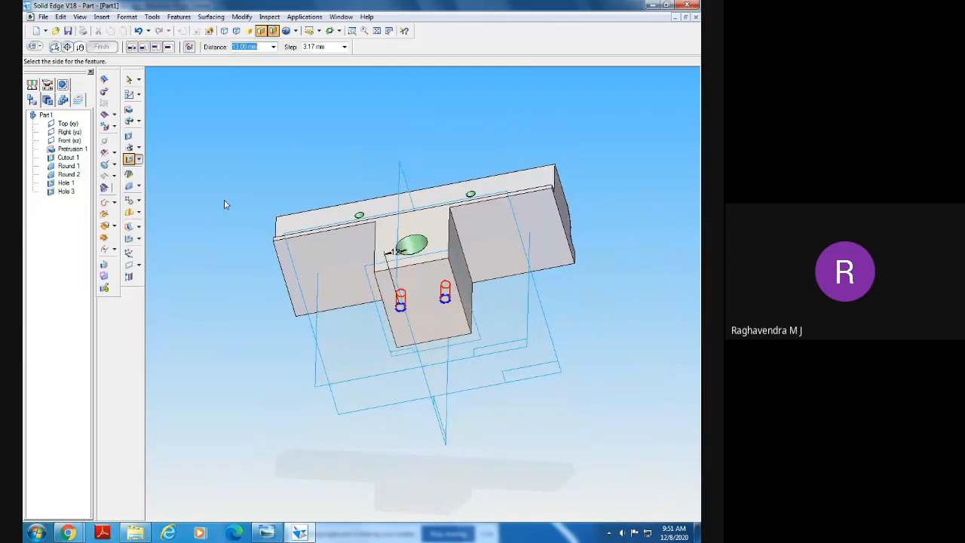
{"action": "left_click", "coordinate": [293, 118]}
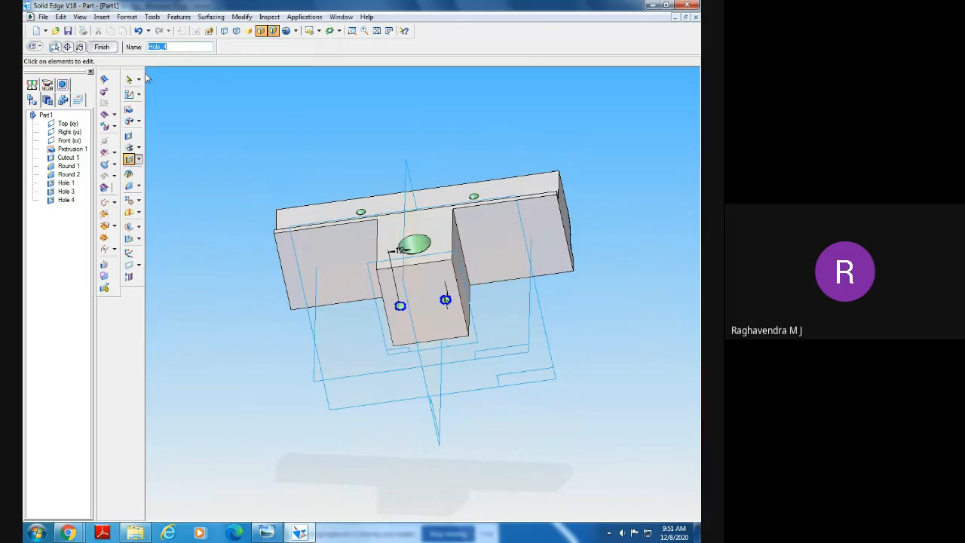
{"action": "left_click", "coordinate": [108, 50]}
{"action": "left_click", "coordinate": [102, 47]}
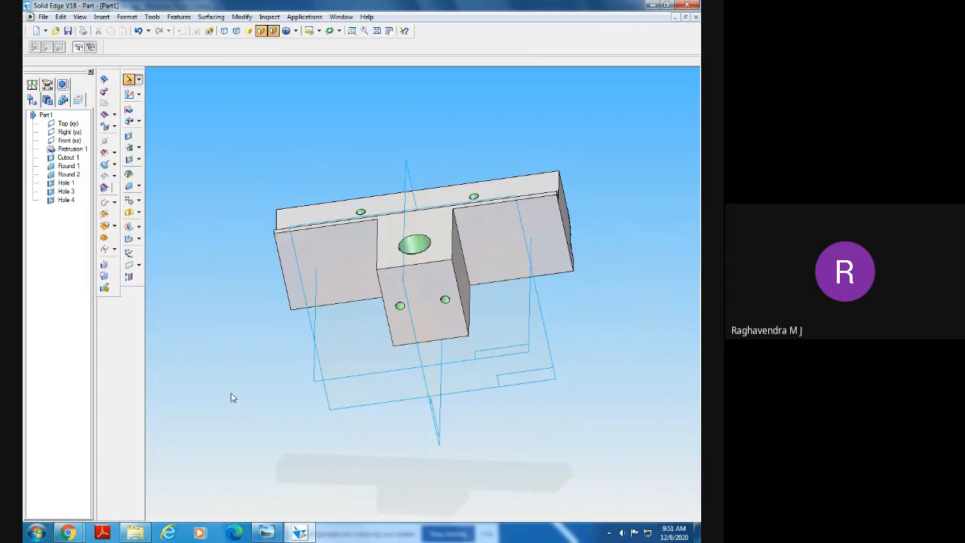
Inspect the stem's bottom holes in the front view with hidden edges shown and compare them with the movable jaw drawing
{"action": "middle_click_drag", "start_coordinate": [258, 456], "coordinate": [249, 430]}
{"action": "left_click", "coordinate": [319, 32]}
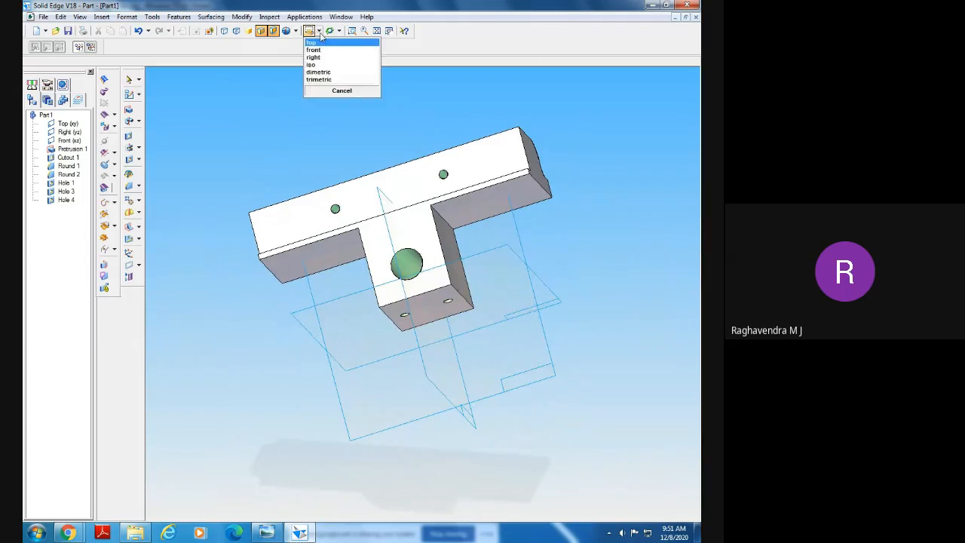
{"action": "left_click", "coordinate": [324, 53]}
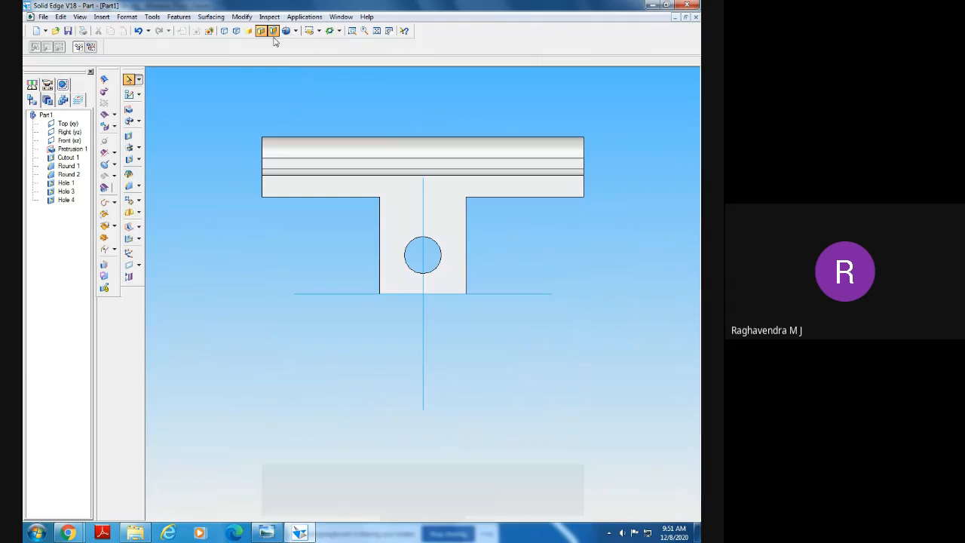
{"action": "left_click", "coordinate": [237, 31]}
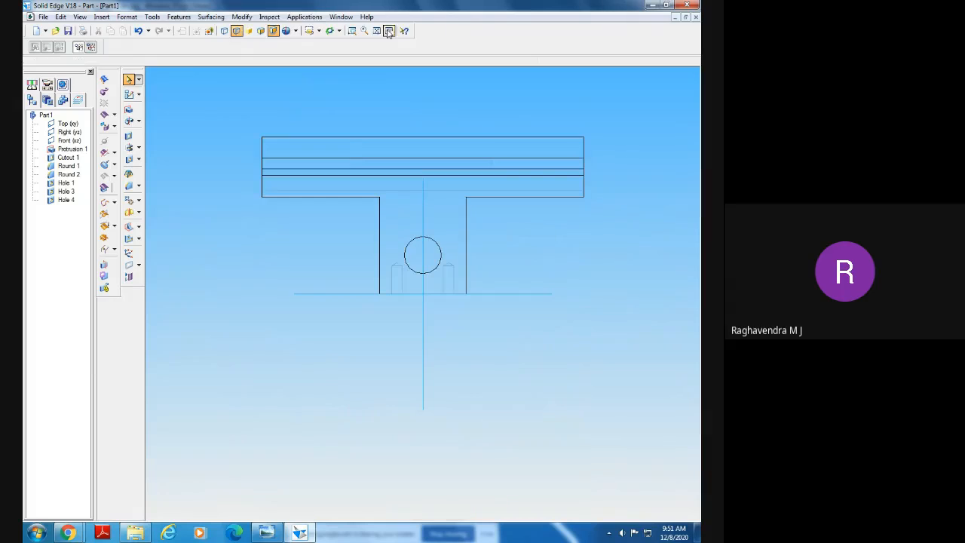
{"action": "left_click", "coordinate": [352, 30]}
{"action": "left_click_drag", "start_coordinate": [436, 220], "coordinate": [524, 339]}
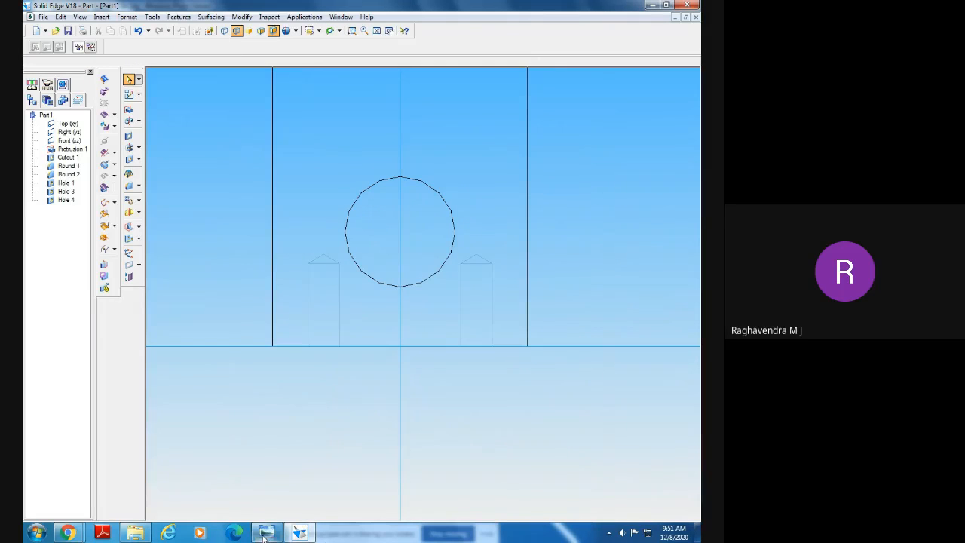
{"action": "left_click", "coordinate": [300, 532]}
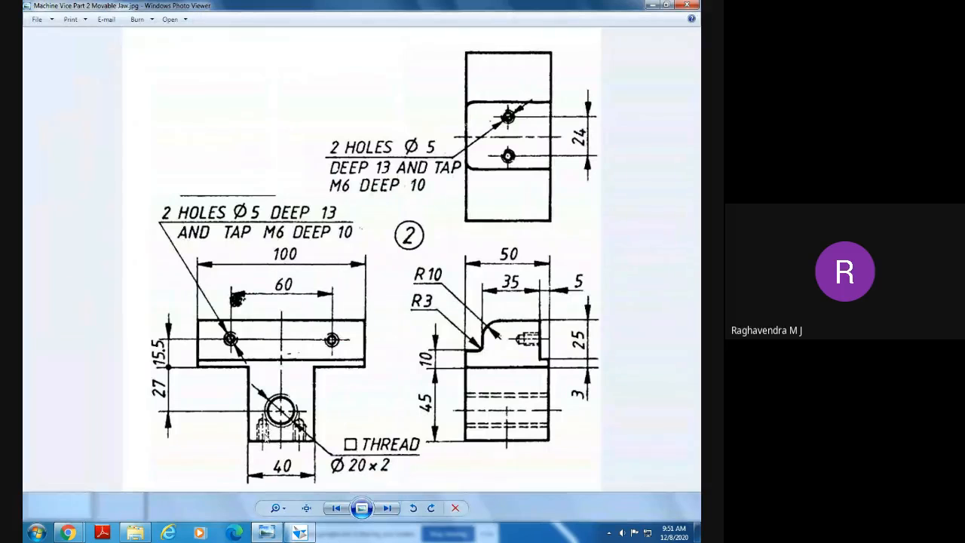
{"action": "left_click", "coordinate": [302, 531]}
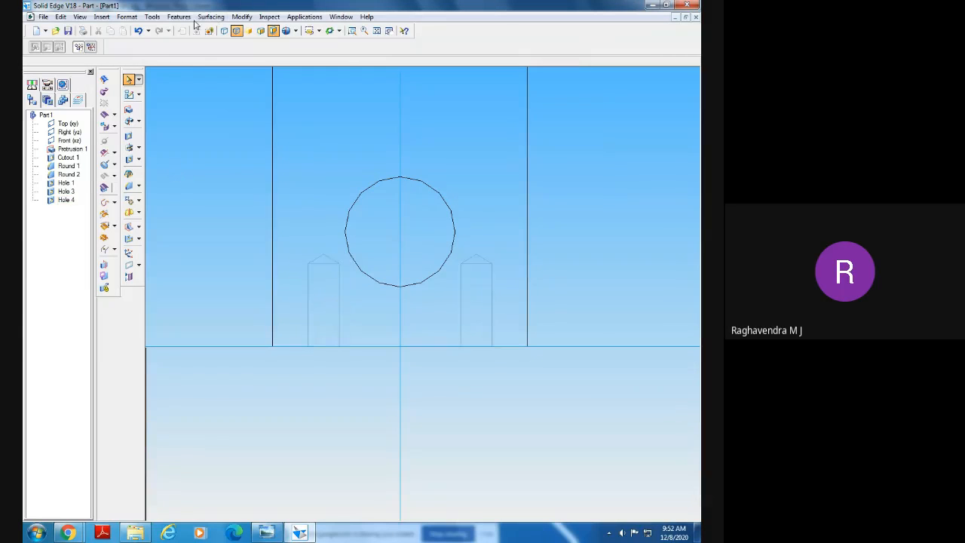
Restore the shaded display, compare the whole jaw with its drawing, and set the model to the isometric view
{"action": "left_click", "coordinate": [377, 30]}
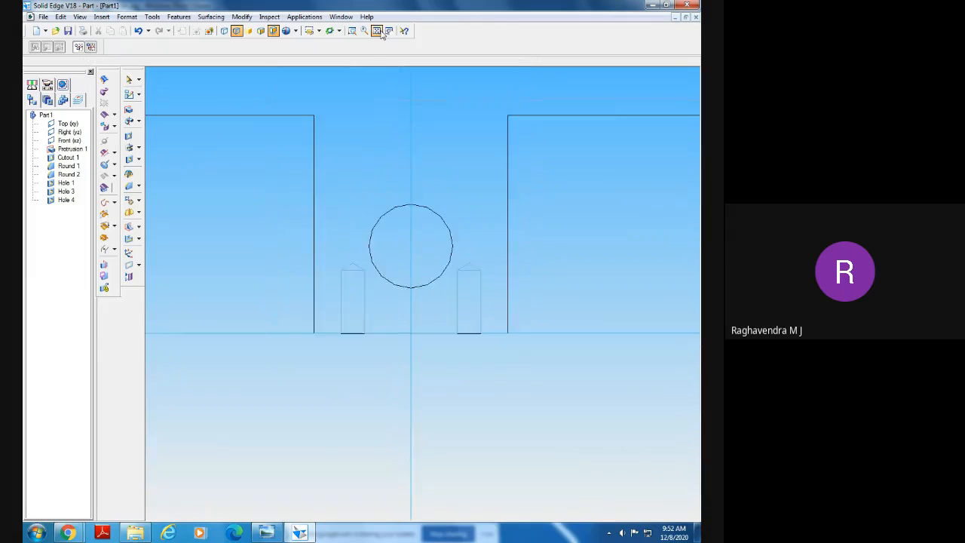
{"action": "left_click", "coordinate": [260, 31]}
{"action": "mouse_move", "coordinate": [559, 328]}
{"action": "left_mouse_down"}
{"action": "mouse_move", "coordinate": [490, 340]}
{"action": "mouse_move", "coordinate": [472, 380]}
{"action": "left_mouse_up"}
{"action": "left_click", "coordinate": [271, 534]}
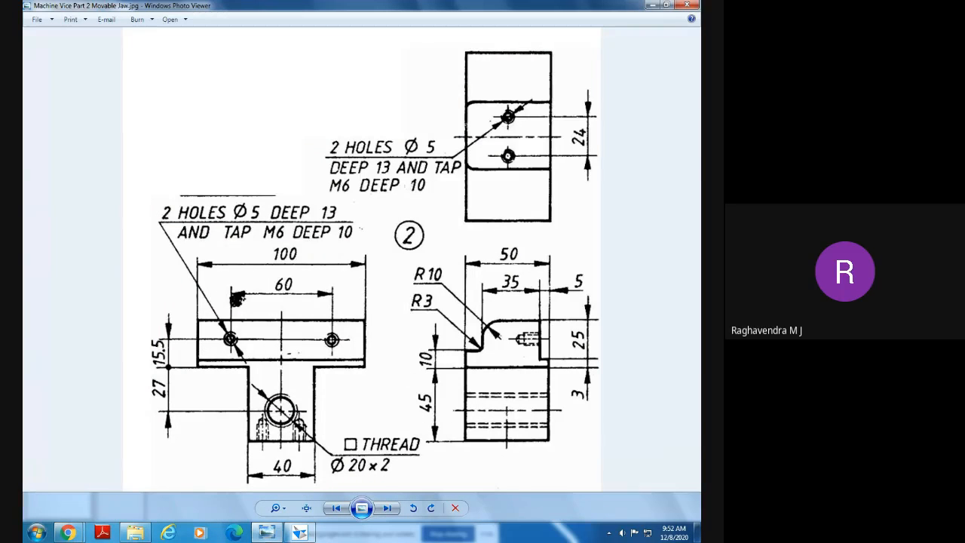
{"action": "left_click", "coordinate": [300, 534]}
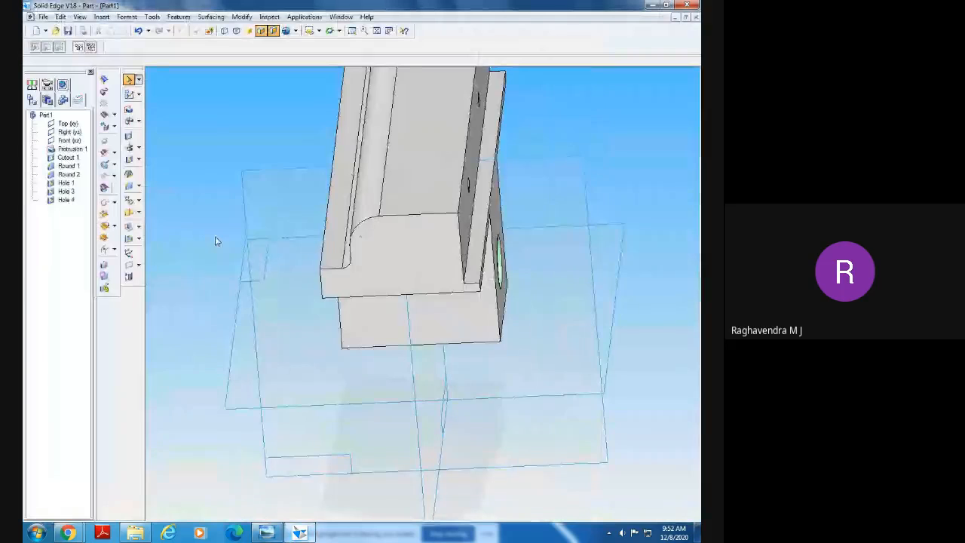
{"action": "left_click", "coordinate": [376, 30]}
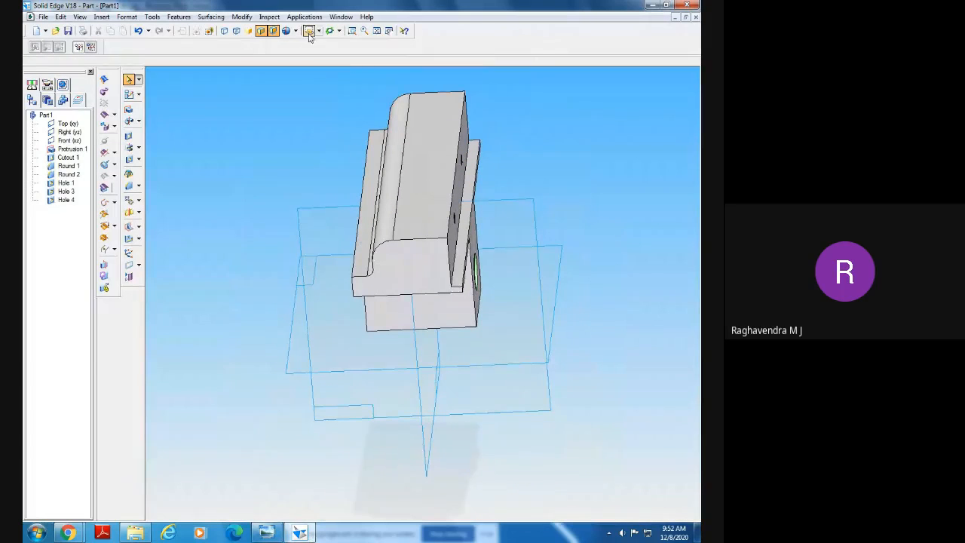
{"action": "left_click", "coordinate": [309, 34]}
{"action": "left_click", "coordinate": [320, 66]}
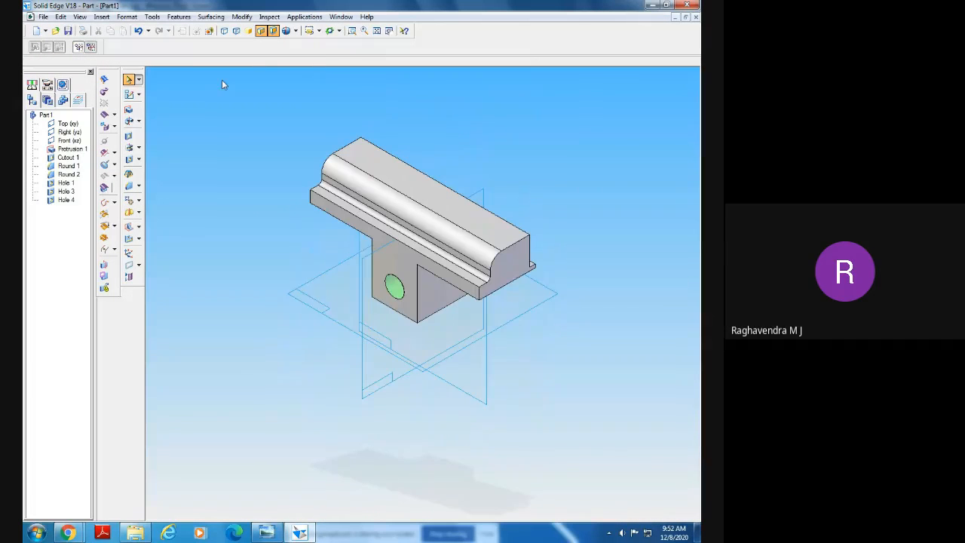
{"action": "left_click", "coordinate": [376, 30]}
Look up the movable jaw's material in the machine vice parts list and apply CAST IRON to the model
{"action": "left_click", "coordinate": [162, 19]}
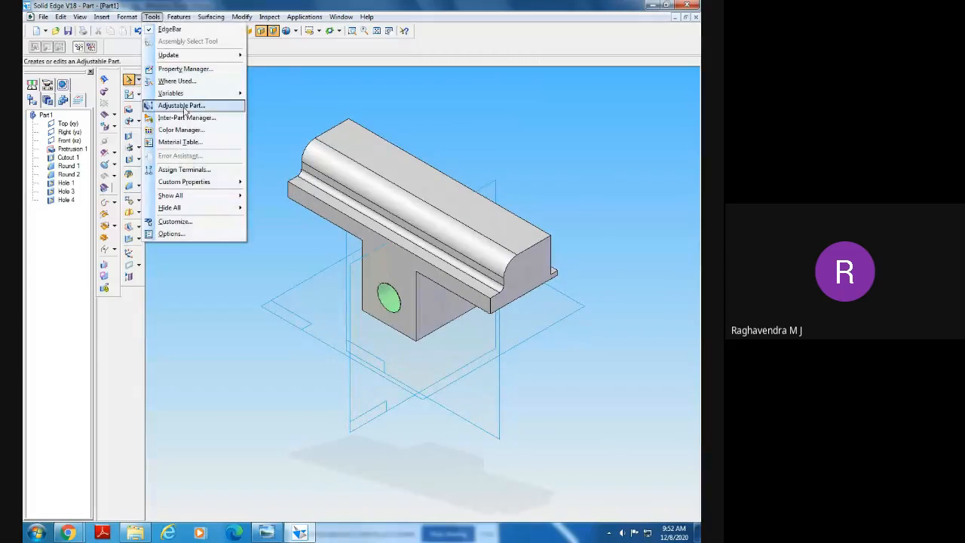
{"action": "left_click", "coordinate": [197, 141]}
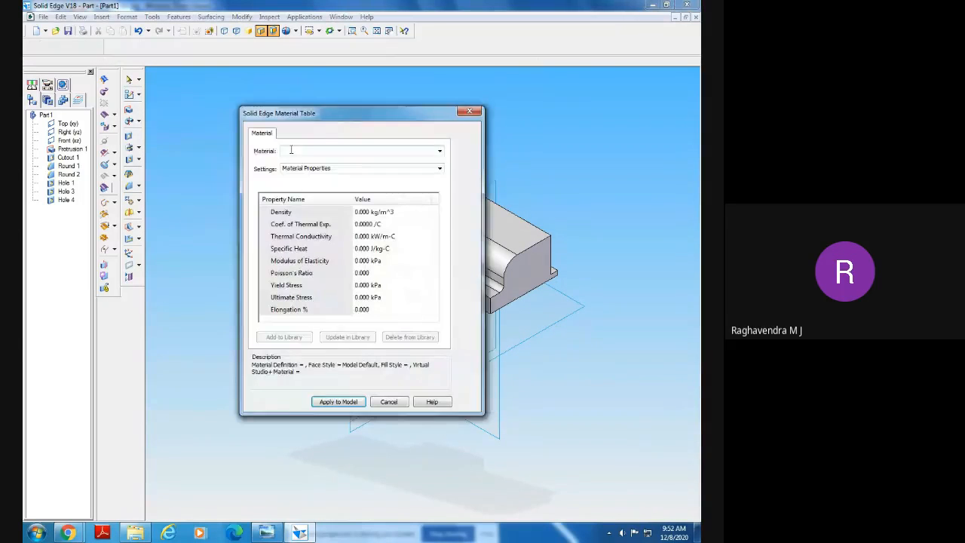
{"action": "left_click", "coordinate": [269, 530]}
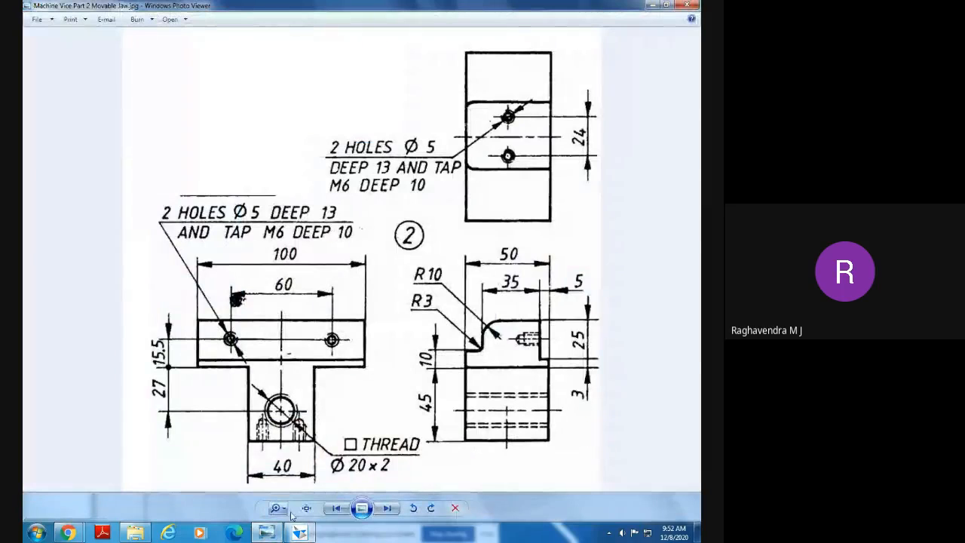
{"action": "left_click", "coordinate": [336, 508]}
{"action": "left_click", "coordinate": [336, 508]}
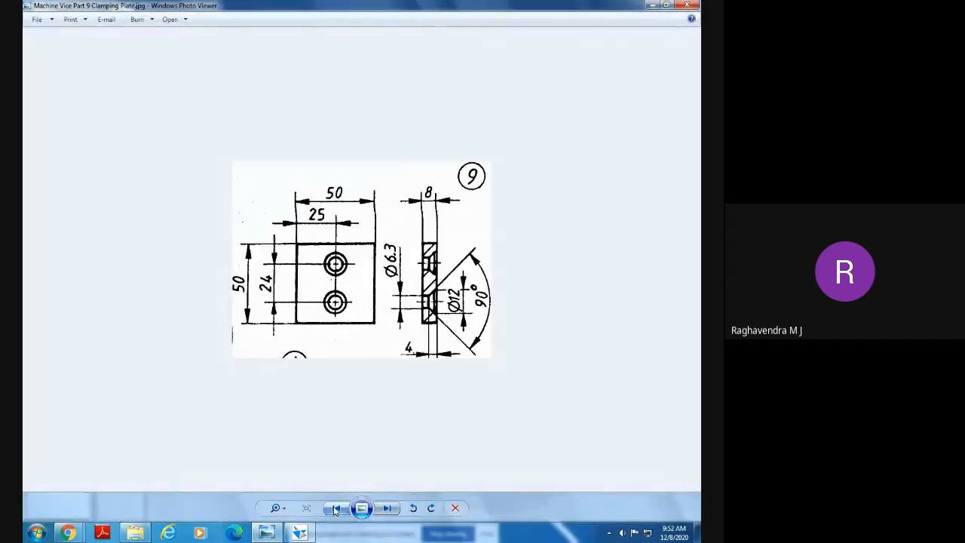
{"action": "left_click", "coordinate": [333, 509]}
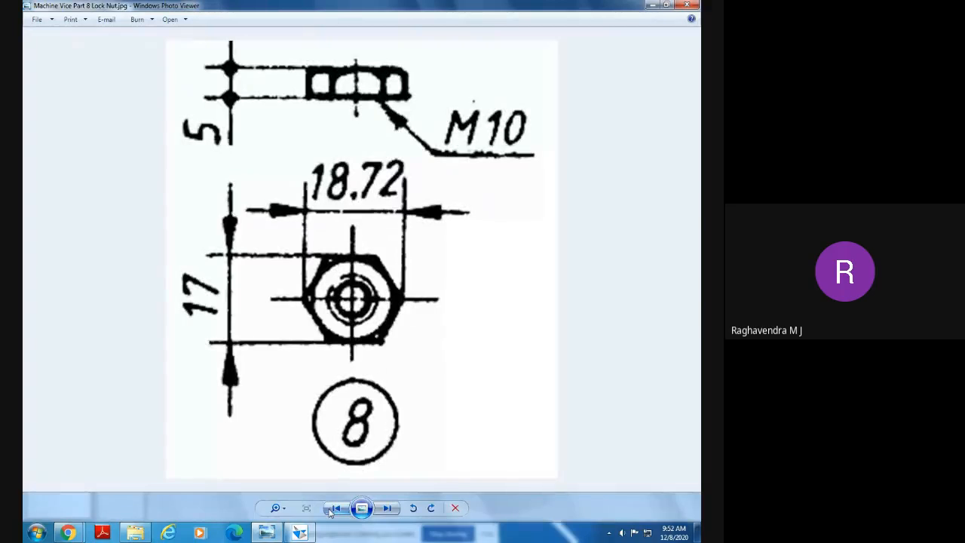
{"action": "left_click", "coordinate": [331, 510]}
{"action": "left_click", "coordinate": [386, 508]}
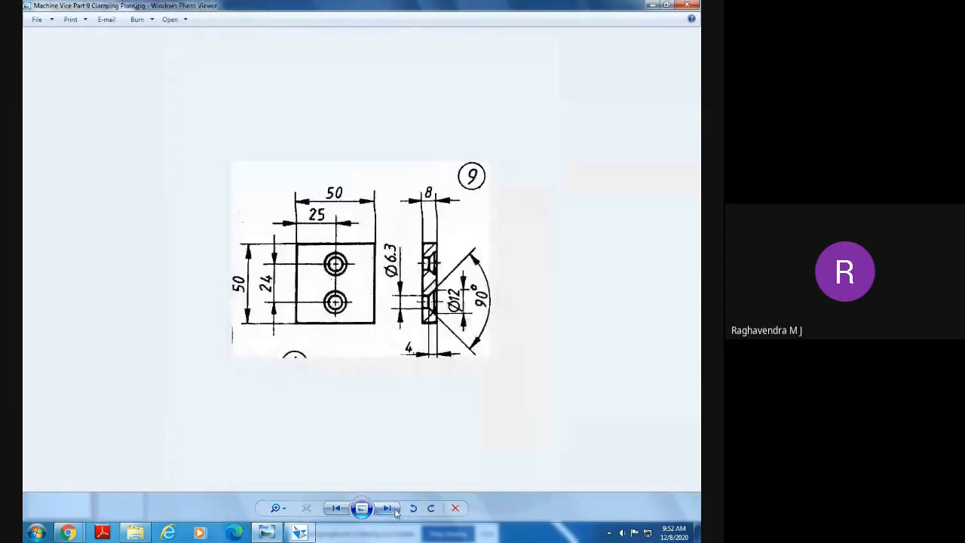
{"action": "left_click", "coordinate": [388, 509]}
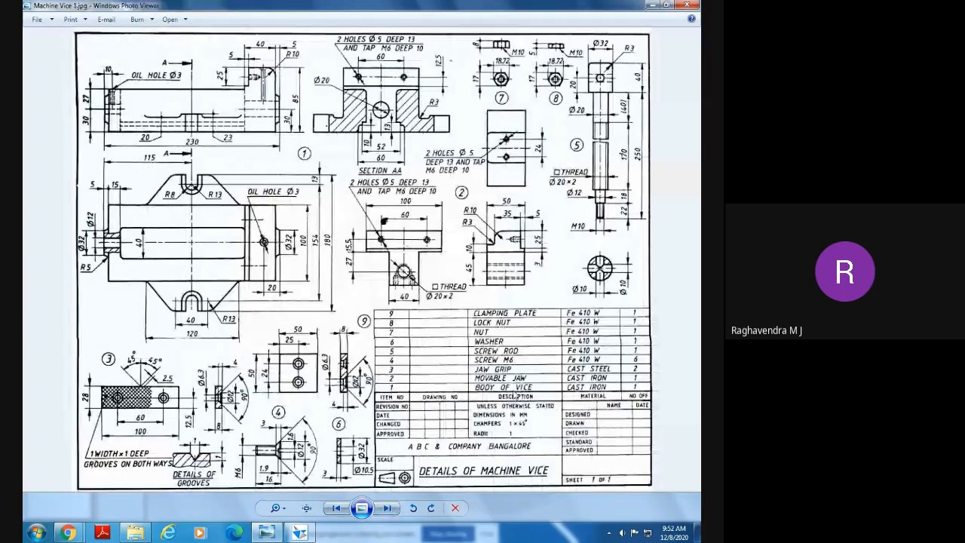
{"action": "left_click", "coordinate": [296, 534]}
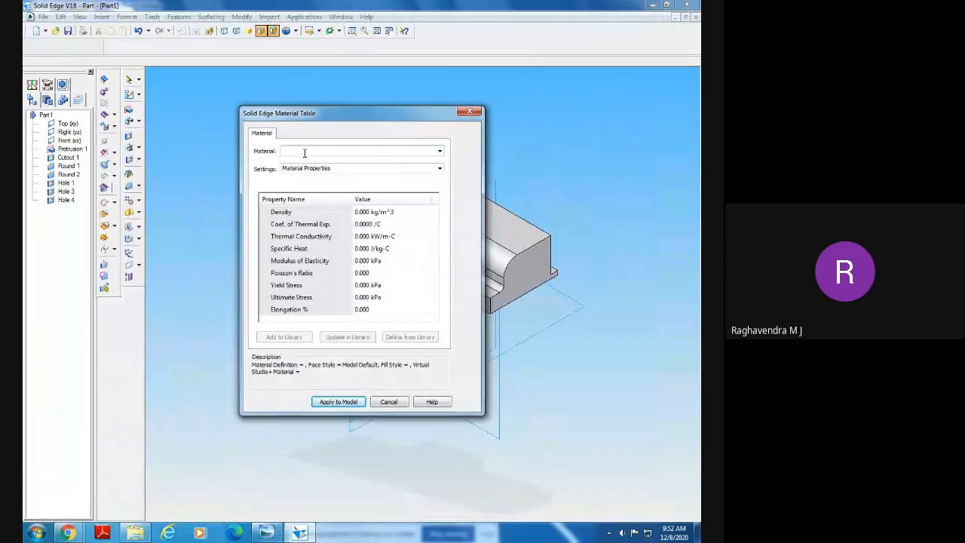
{"action": "type", "text": "CAST IRON"}
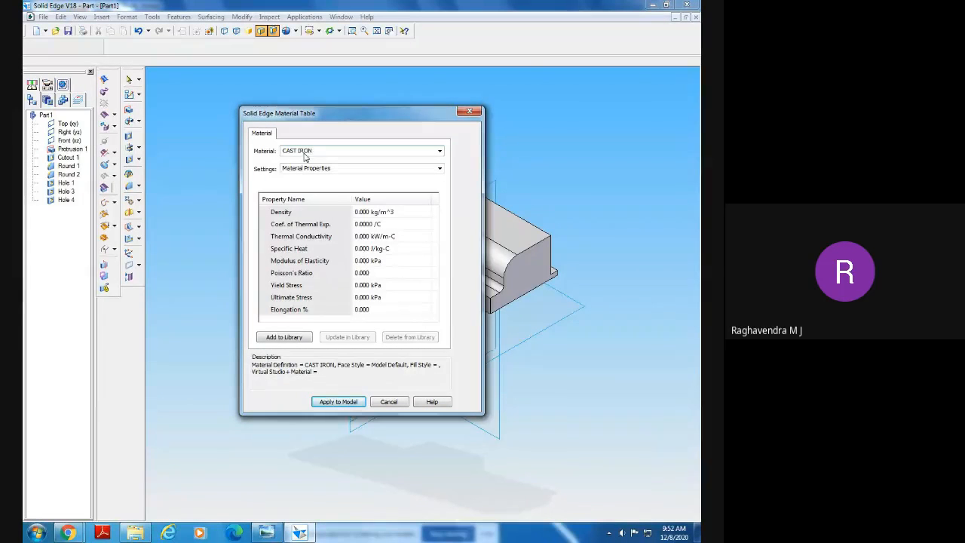
{"action": "left_click", "coordinate": [336, 401]}
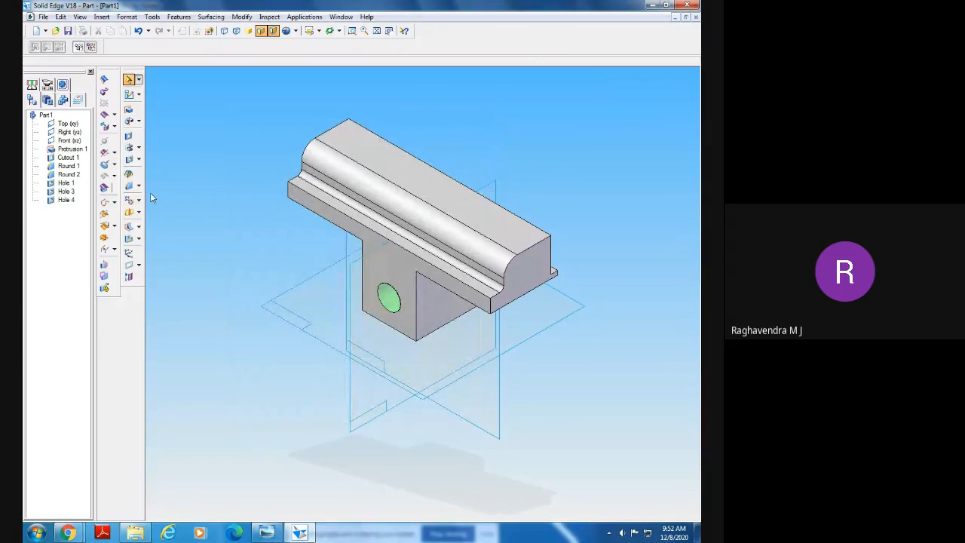
Set the title in the part's file properties to MOVABLE JAW
{"action": "left_click", "coordinate": [378, 31]}
{"action": "left_click", "coordinate": [43, 16]}
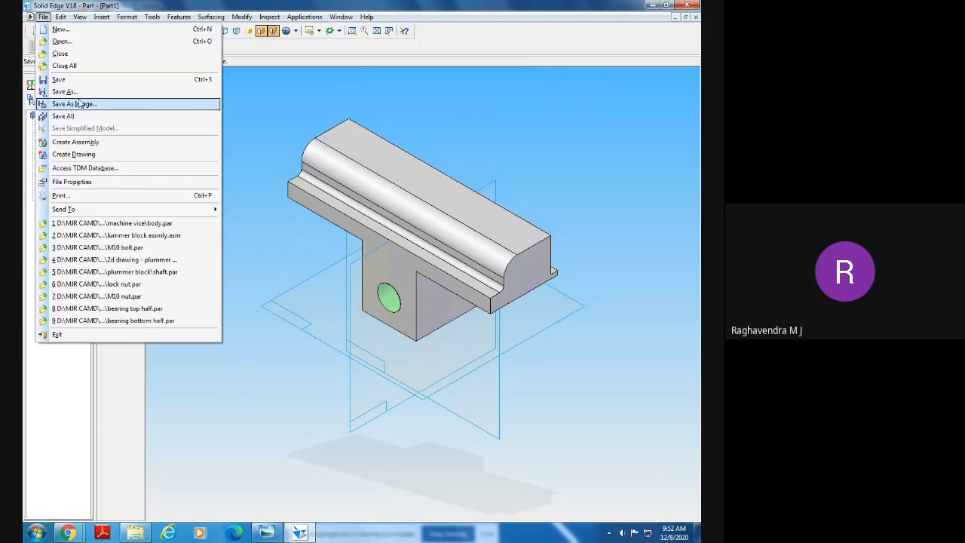
{"action": "left_click", "coordinate": [75, 182]}
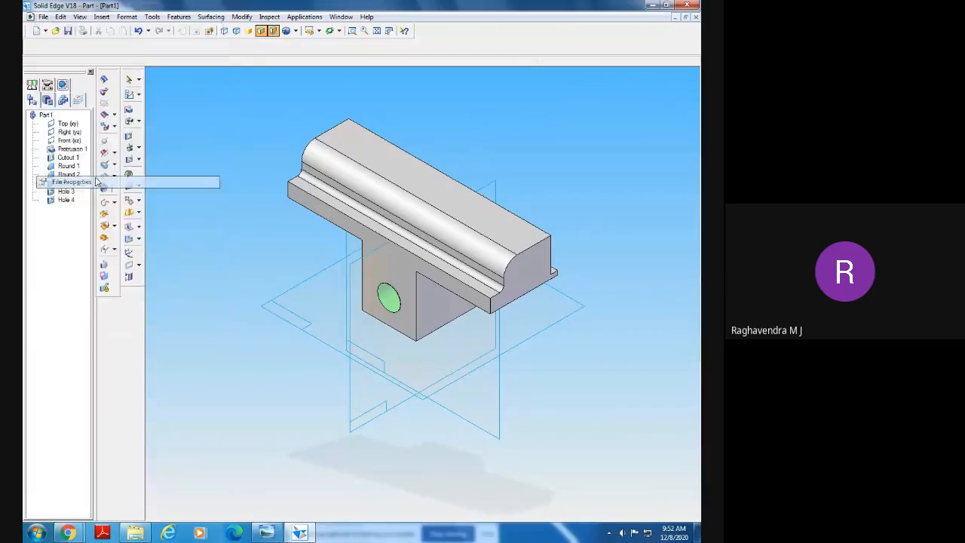
{"action": "left_click", "coordinate": [83, 29]}
{"action": "left_click", "coordinate": [89, 47]}
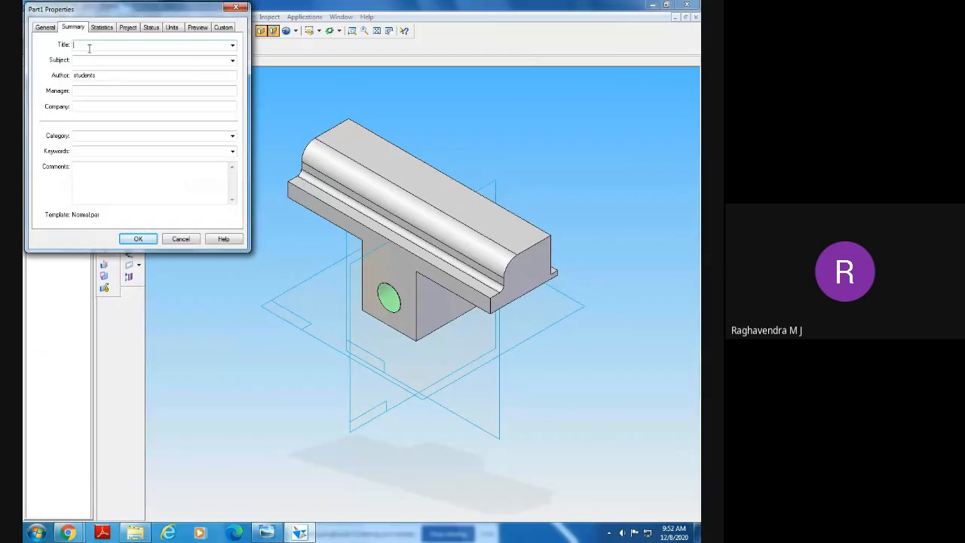
{"action": "type", "text": "MOVABLE JAW"}
{"action": "left_click_drag", "start_coordinate": [118, 45], "coordinate": [78, 45]}
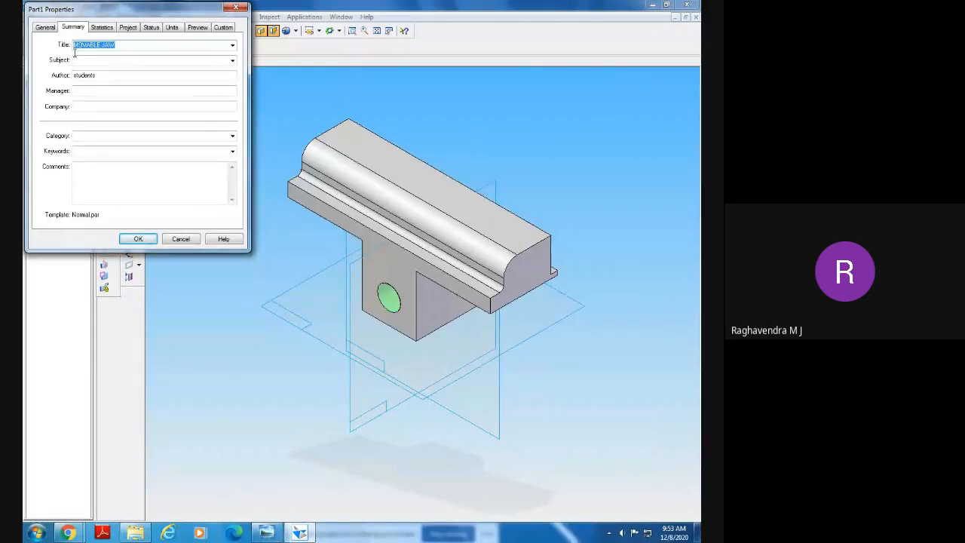
{"action": "left_click", "coordinate": [138, 238]}
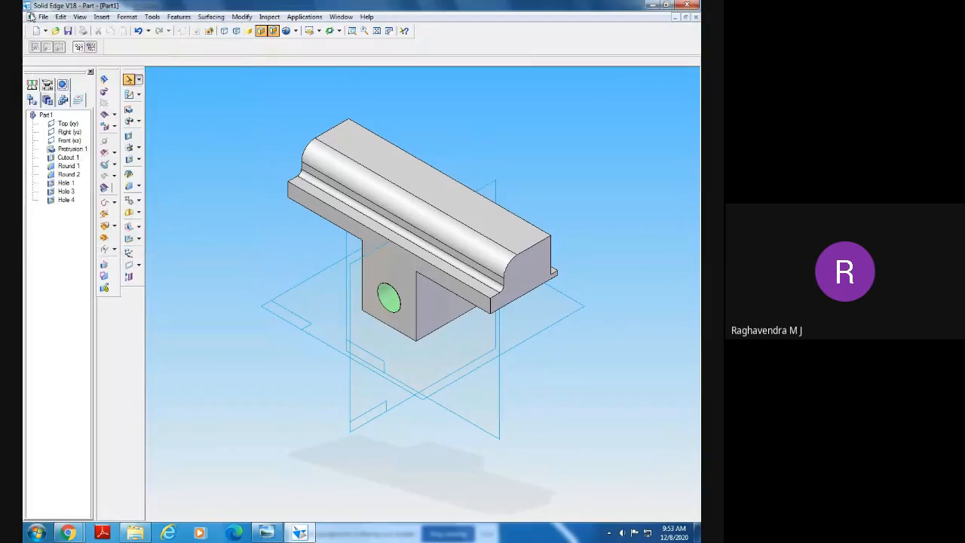
Save the part in the machine vice folder as MOVABLE JAW
{"action": "left_click", "coordinate": [43, 16]}
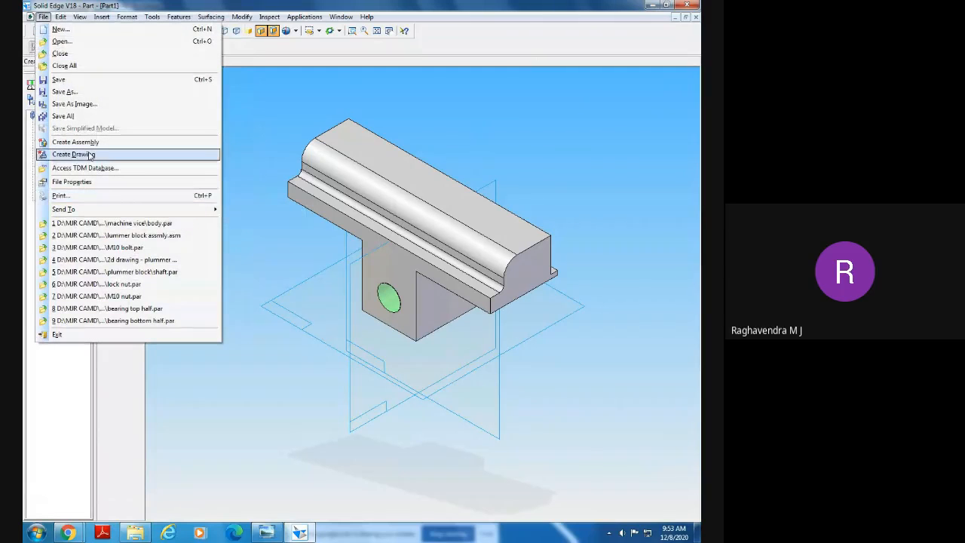
{"action": "left_click", "coordinate": [74, 84]}
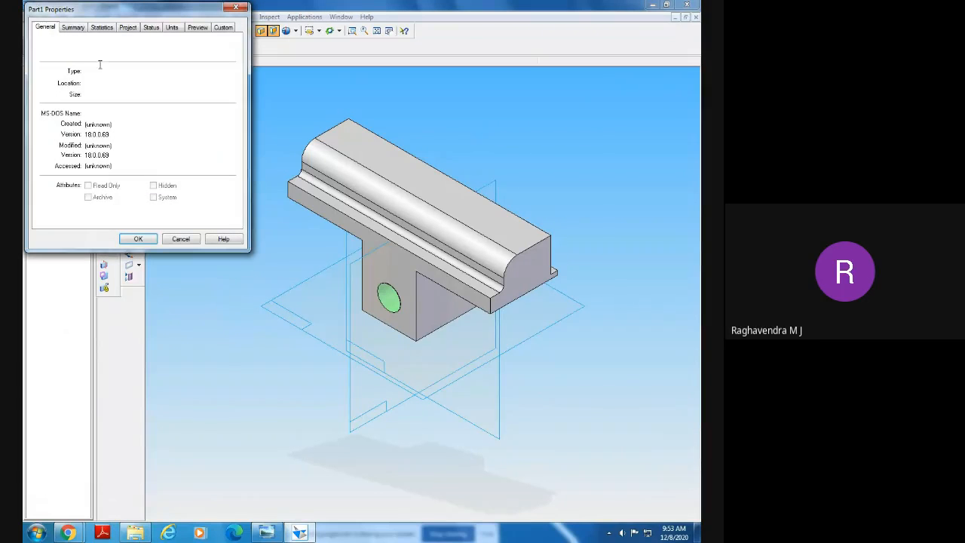
{"action": "left_click", "coordinate": [138, 238]}
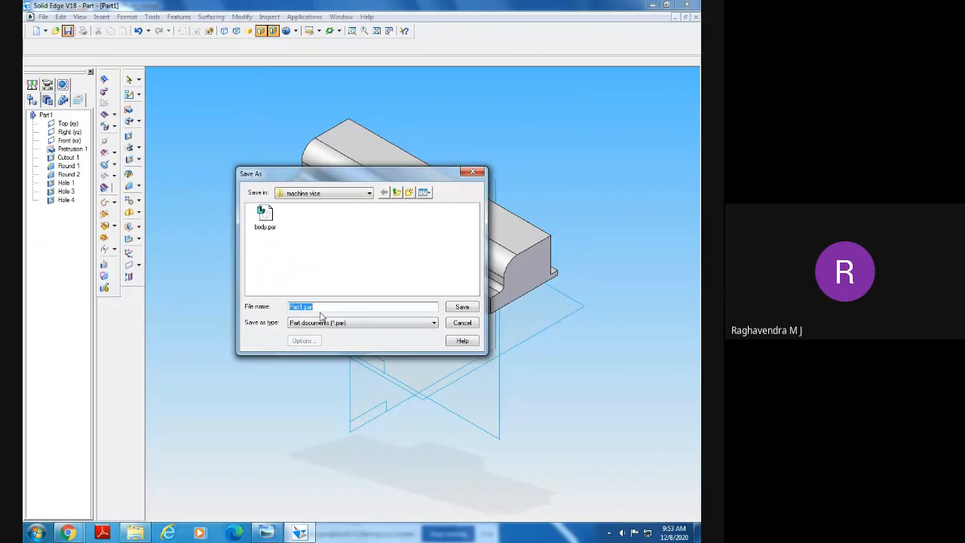
{"action": "type", "text": "MOVABLE JAW"}
{"action": "left_click", "coordinate": [459, 308]}
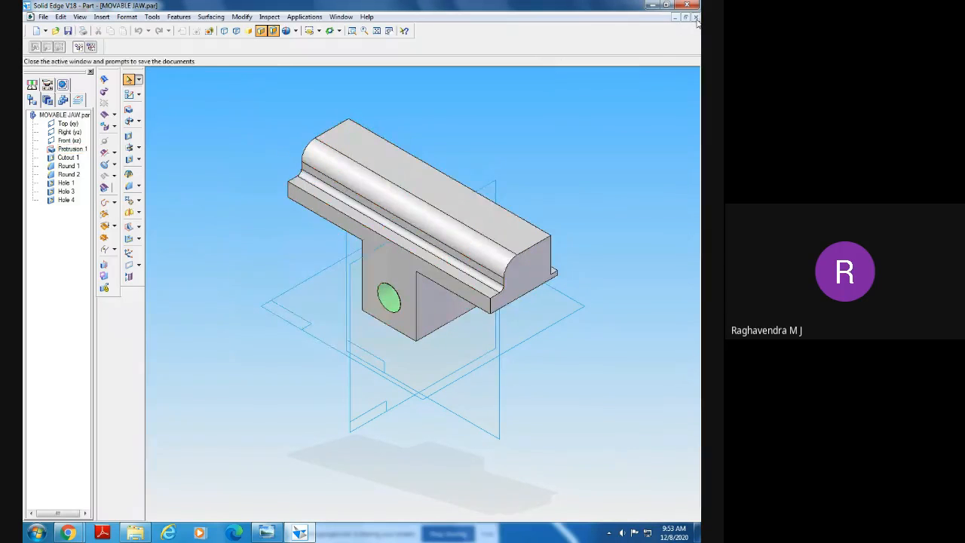
Close the movable jaw part and look up the jaw grip in the machine vice parts list and its detail drawing
{"action": "left_click", "coordinate": [696, 17]}
{"action": "left_click", "coordinate": [266, 532]}
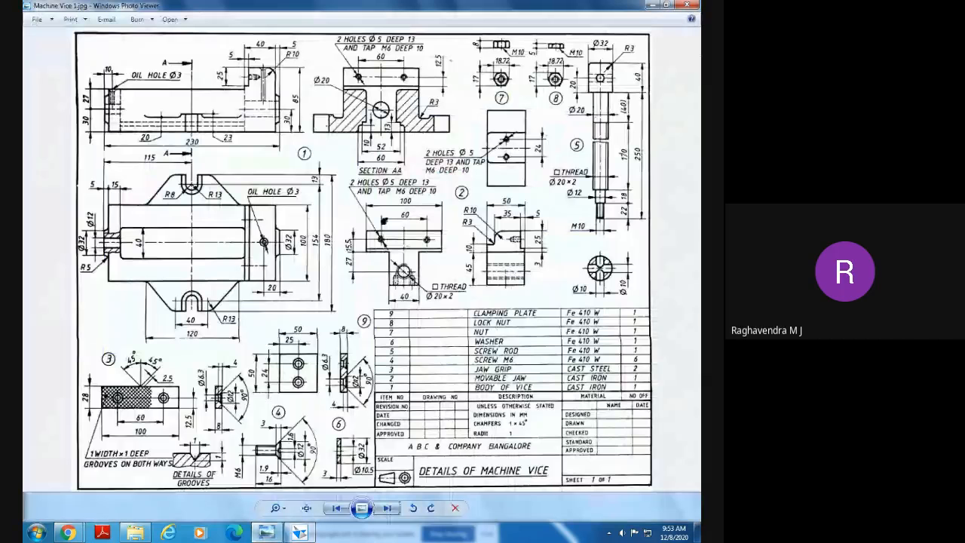
{"action": "left_click", "coordinate": [389, 509]}
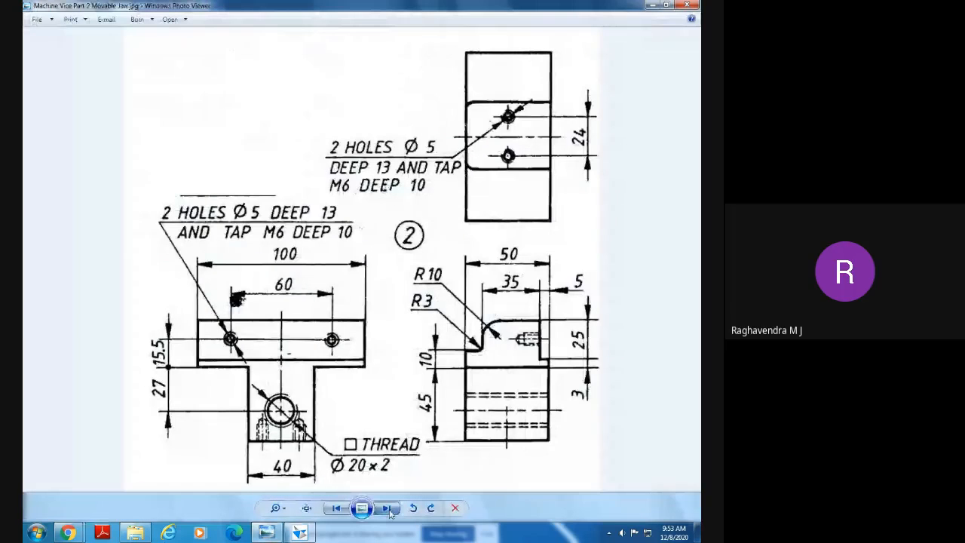
{"action": "left_click", "coordinate": [388, 509]}
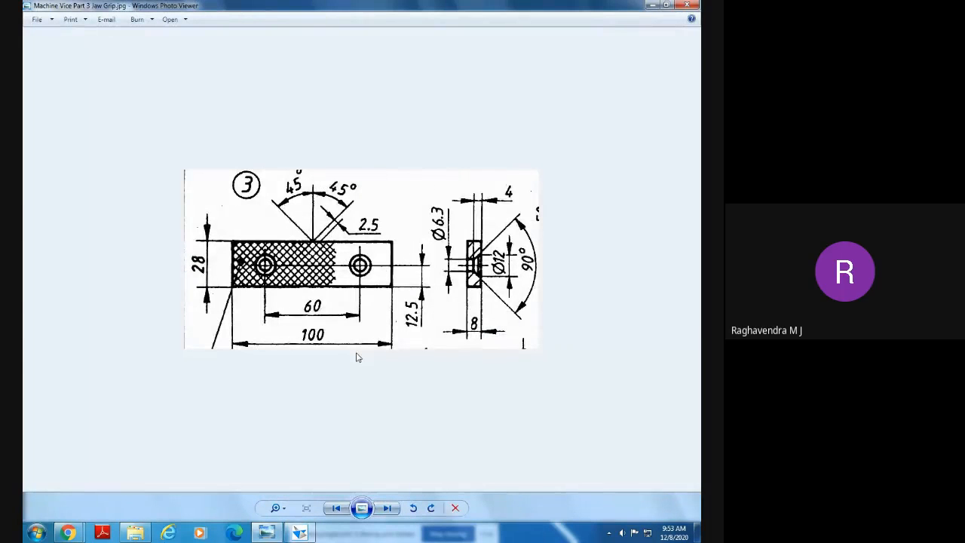
{"action": "left_click", "coordinate": [267, 532]}
{"action": "left_click", "coordinate": [267, 533]}
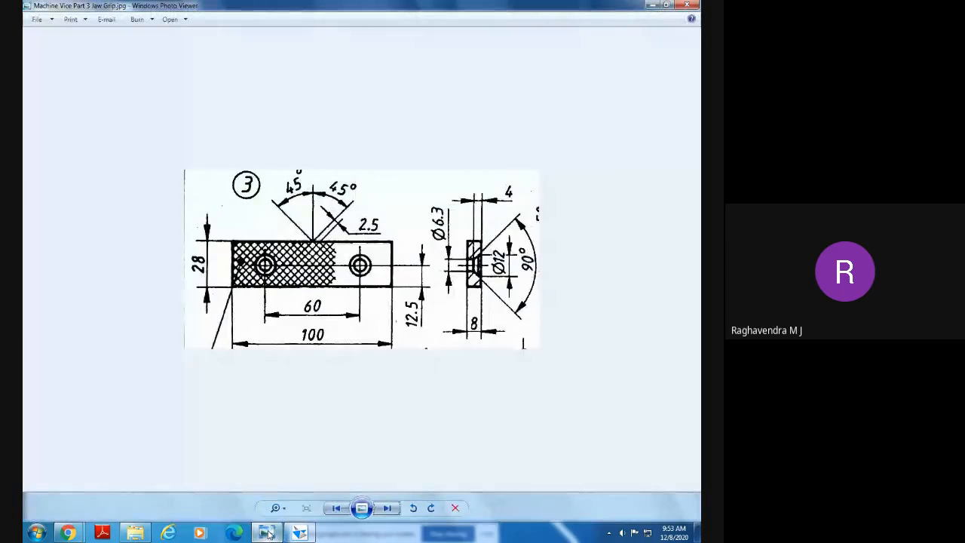
{"action": "left_click", "coordinate": [336, 508]}
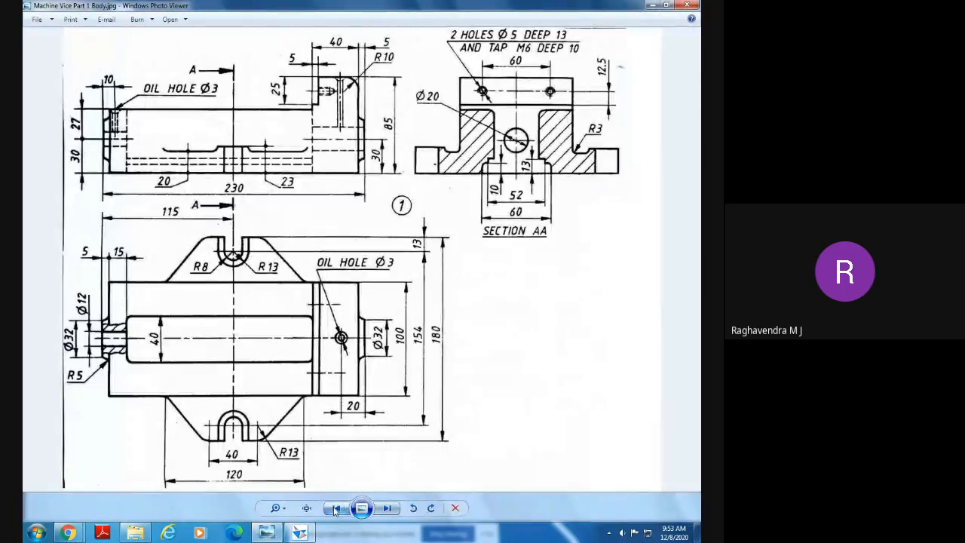
{"action": "left_click", "coordinate": [335, 509]}
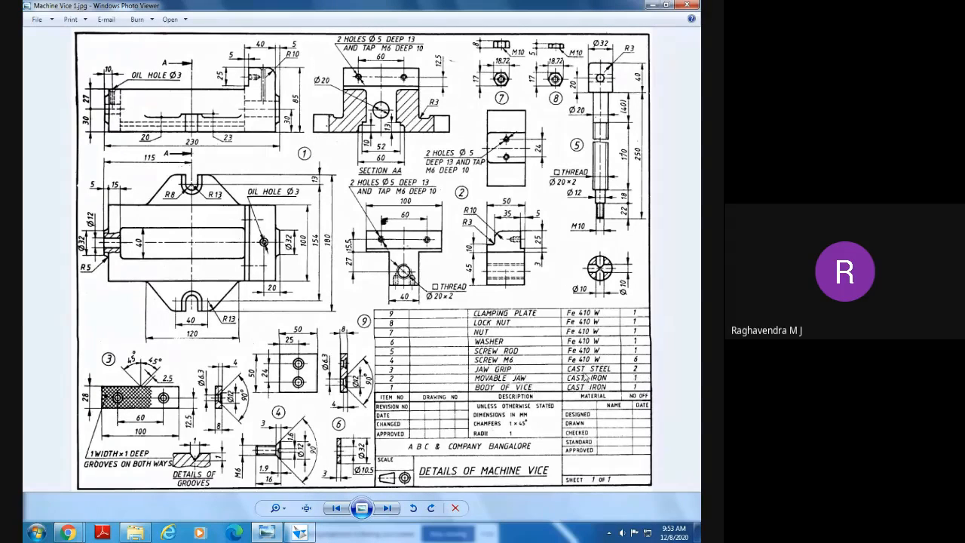
{"action": "left_click", "coordinate": [299, 531]}
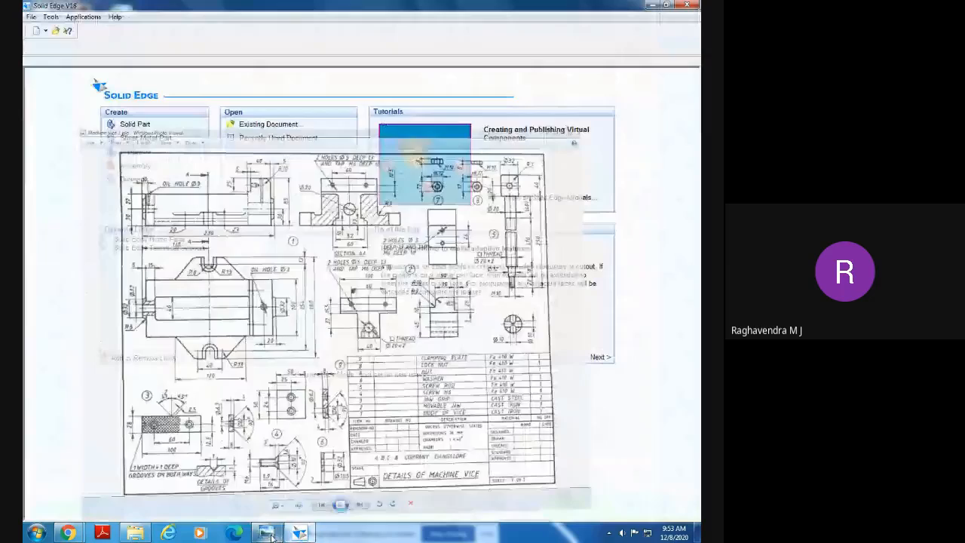
{"action": "left_click", "coordinate": [267, 533]}
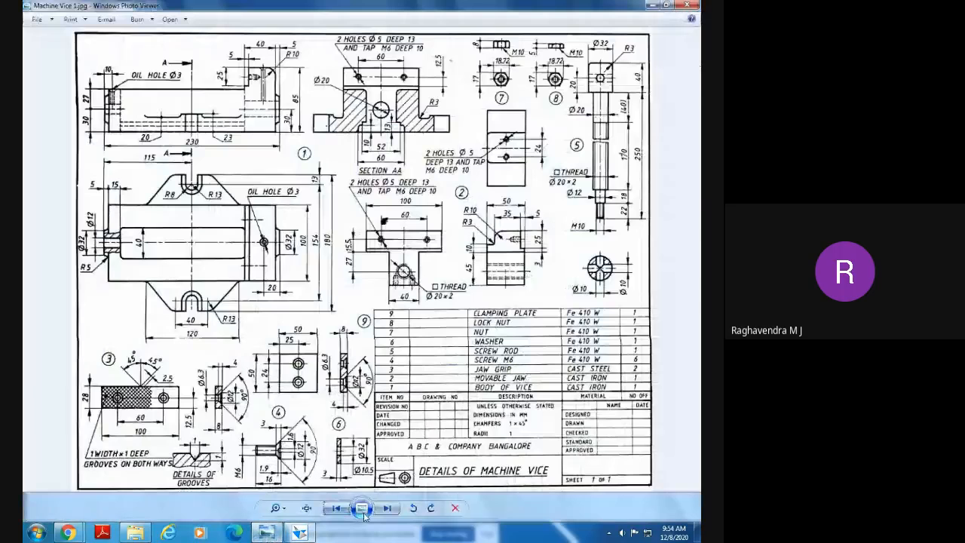
{"action": "left_click", "coordinate": [387, 508]}
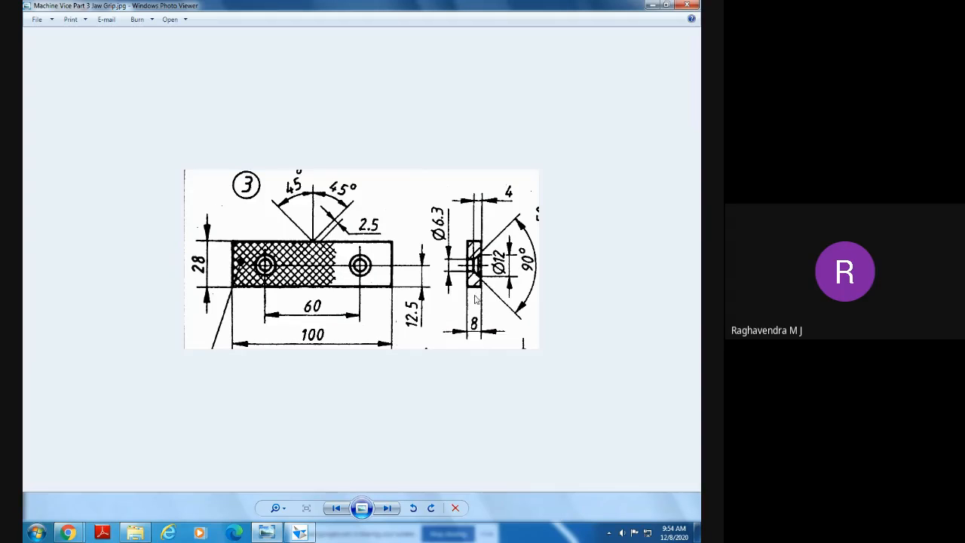
Create a new solid part and sketch a rectangle about 60 mm long on the front reference plane as a protrusion profile
{"action": "left_click", "coordinate": [301, 532]}
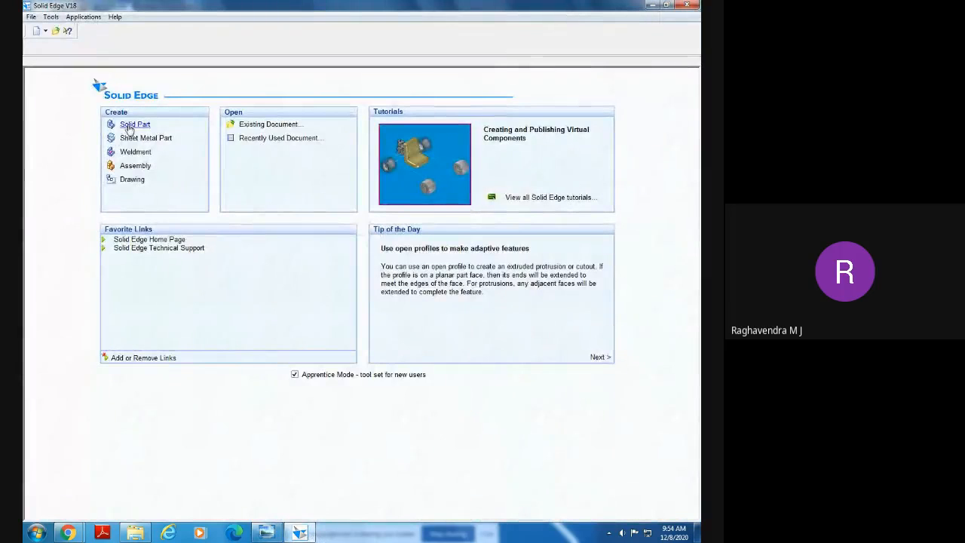
{"action": "left_click", "coordinate": [134, 125]}
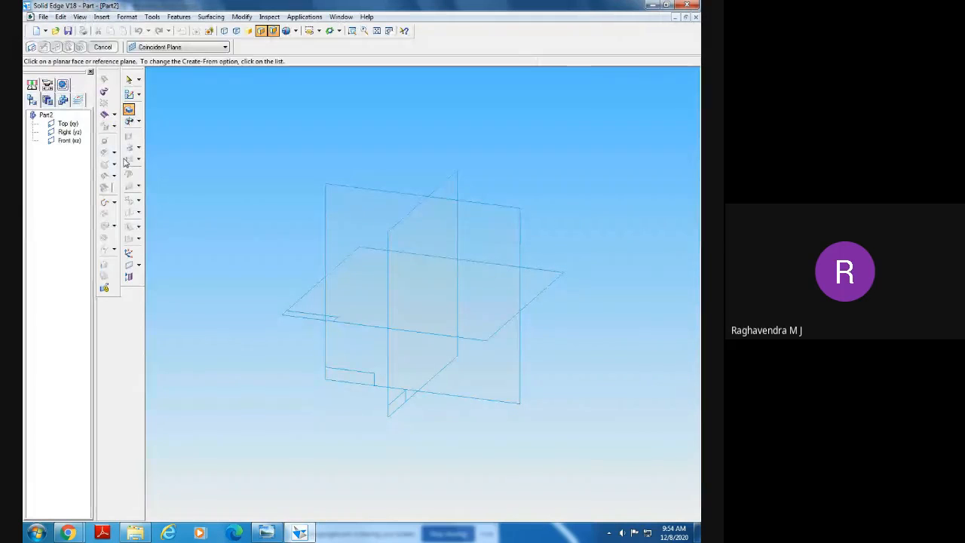
{"action": "left_click", "coordinate": [340, 209]}
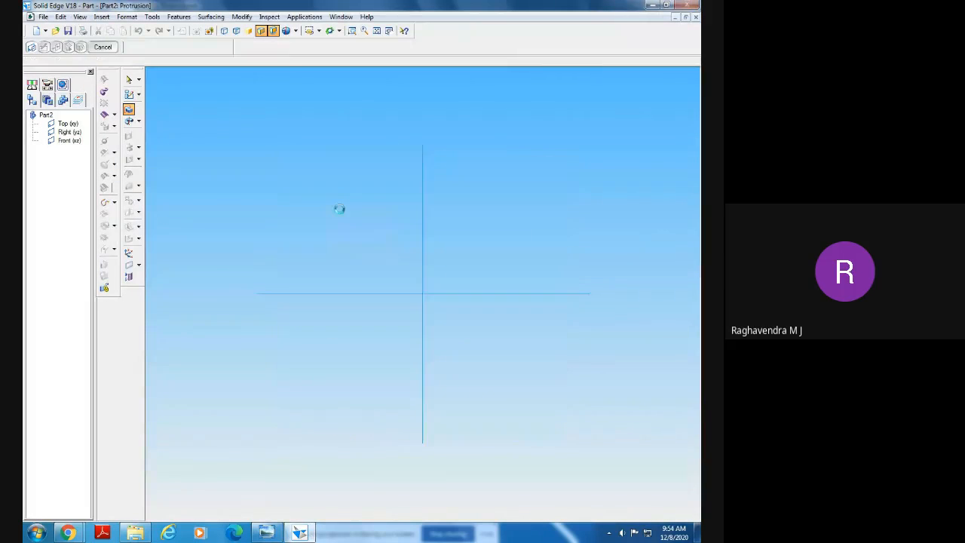
{"action": "left_click", "coordinate": [121, 138]}
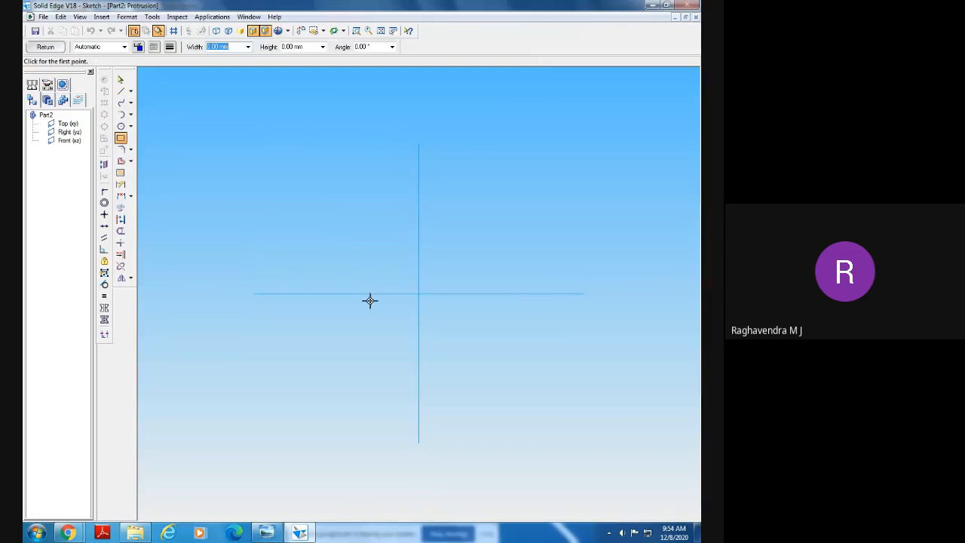
{"action": "mouse_move", "coordinate": [360, 269]}
{"action": "left_mouse_down"}
{"action": "mouse_move", "coordinate": [405, 340]}
{"action": "mouse_move", "coordinate": [527, 341]}
{"action": "left_mouse_up"}
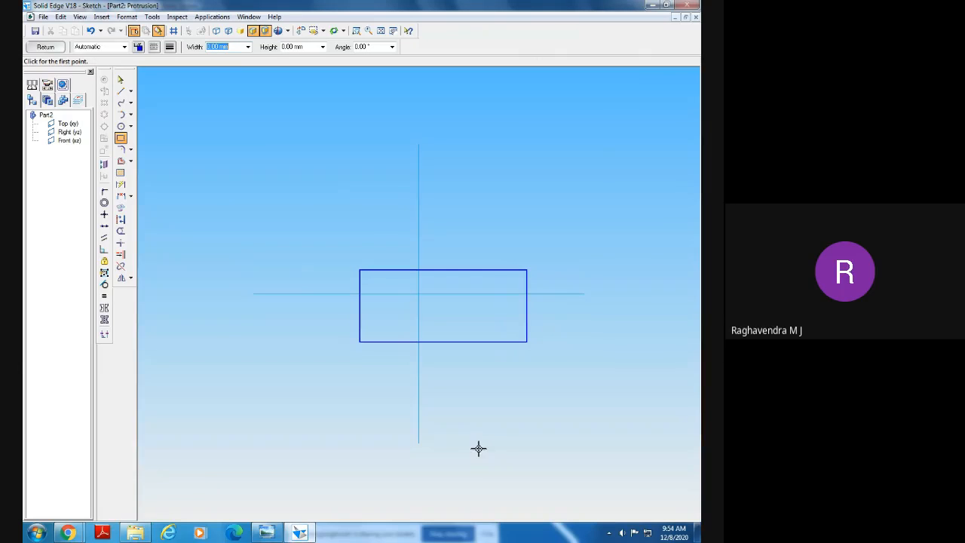
Check the jaw grip drawing and dimension the rectangle to 100 mm long and 28 mm high
{"action": "left_click", "coordinate": [266, 533]}
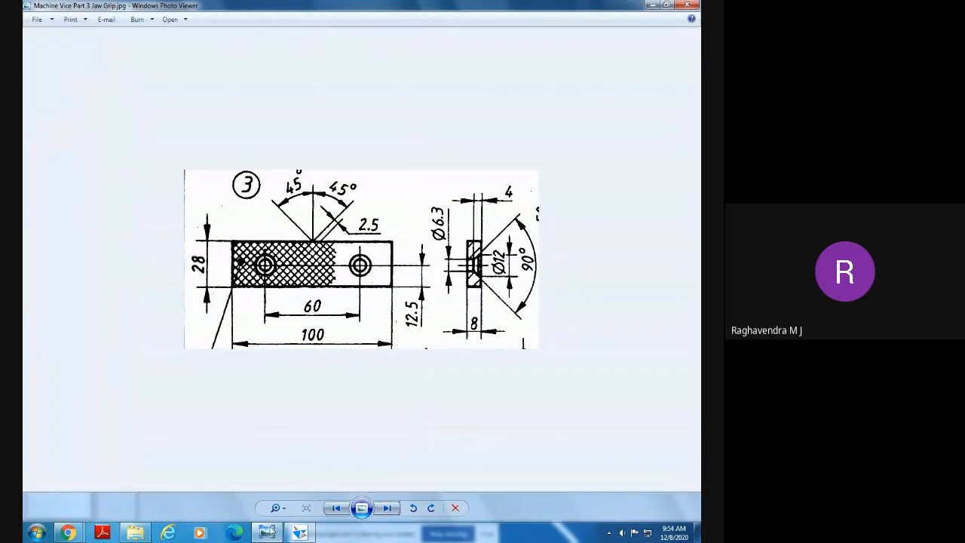
{"action": "left_click", "coordinate": [299, 533]}
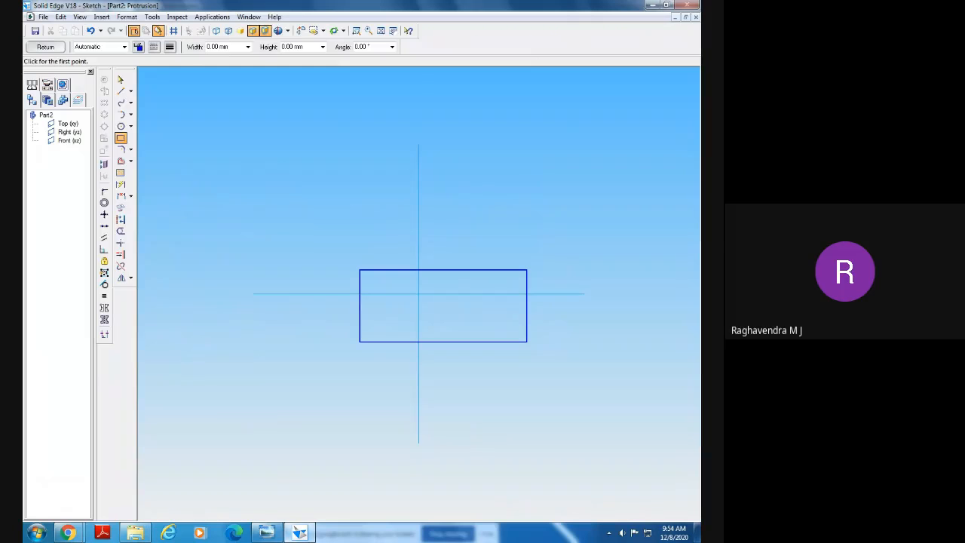
{"action": "left_click", "coordinate": [121, 185]}
{"action": "left_click", "coordinate": [389, 341]}
{"action": "left_click", "coordinate": [483, 365]}
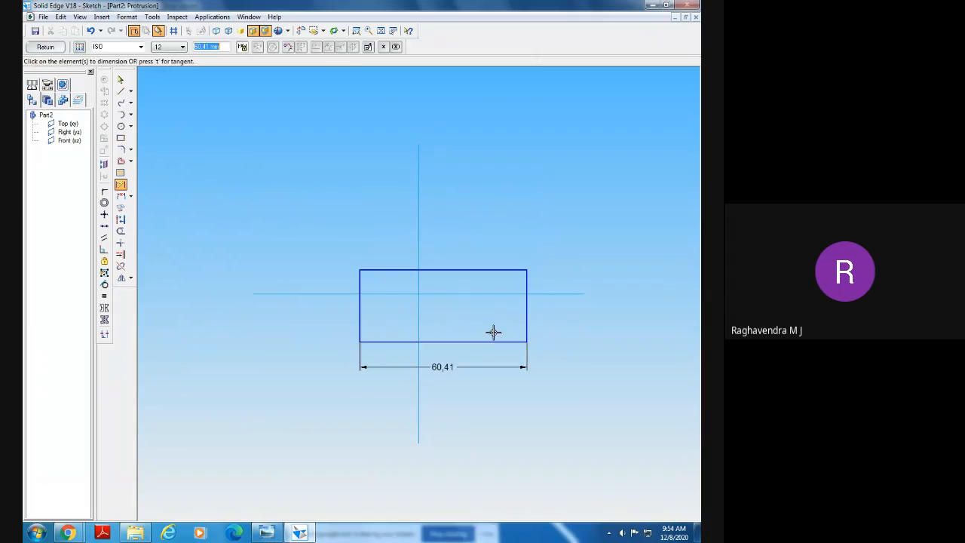
{"action": "type", "text": "100"}
{"action": "key", "text": "Return"}
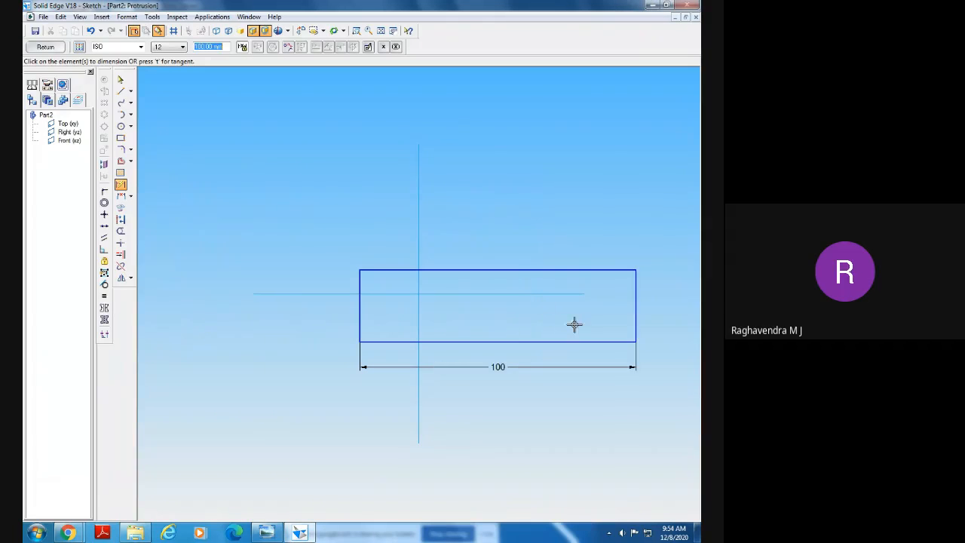
{"action": "left_click", "coordinate": [359, 295]}
{"action": "left_click", "coordinate": [333, 305]}
{"action": "type", "text": "28"}
{"action": "key", "text": "Return"}
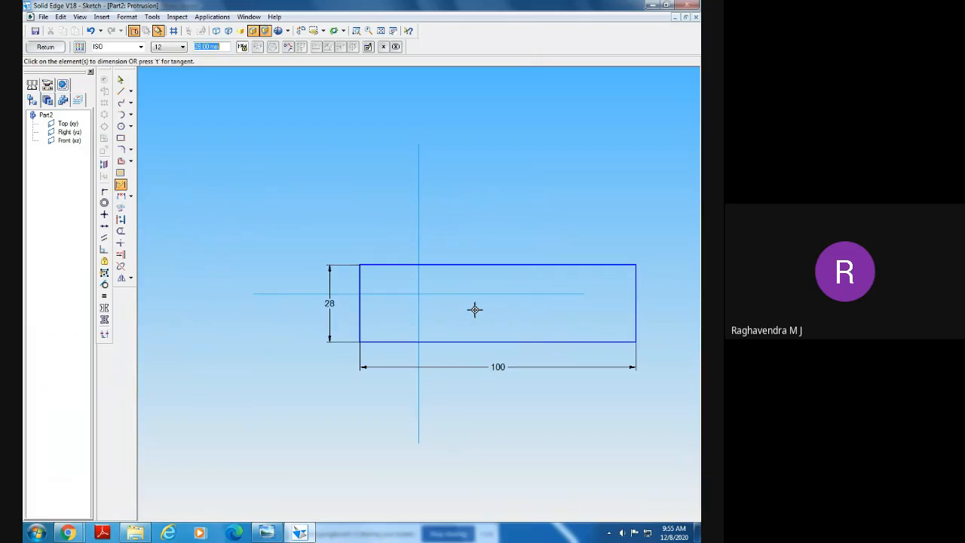
Make the rectangle's upper and lower edges symmetric about the horizontal reference axis
{"action": "left_click", "coordinate": [120, 80]}
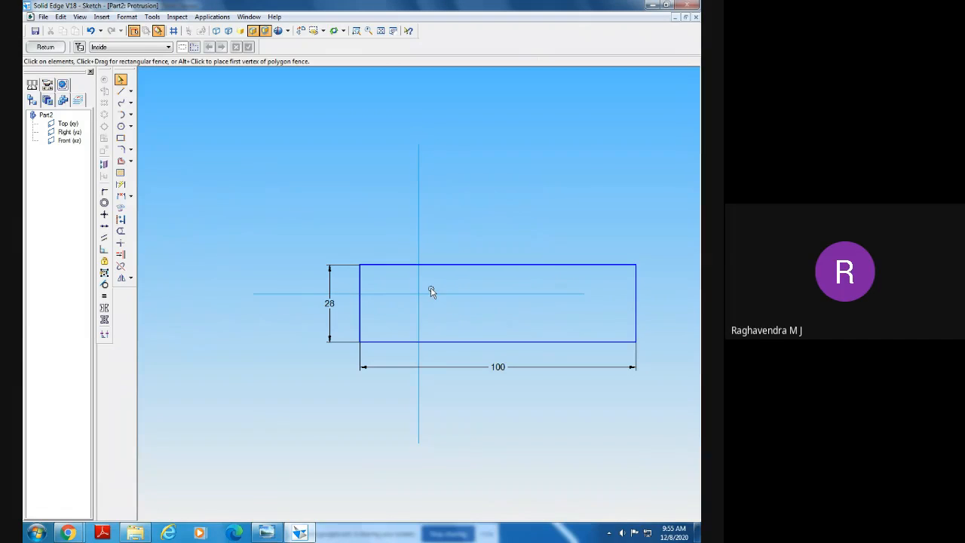
{"action": "left_click", "coordinate": [104, 320]}
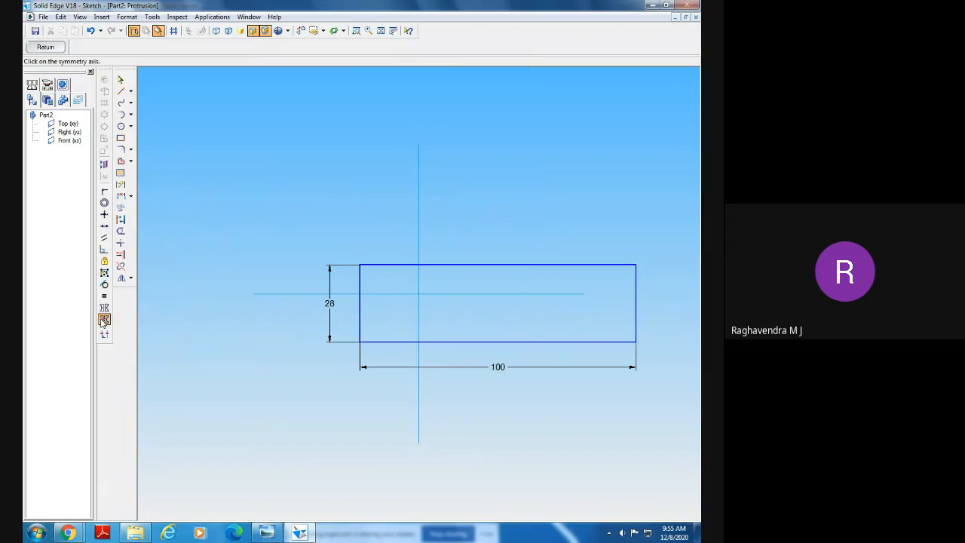
{"action": "left_click", "coordinate": [467, 293]}
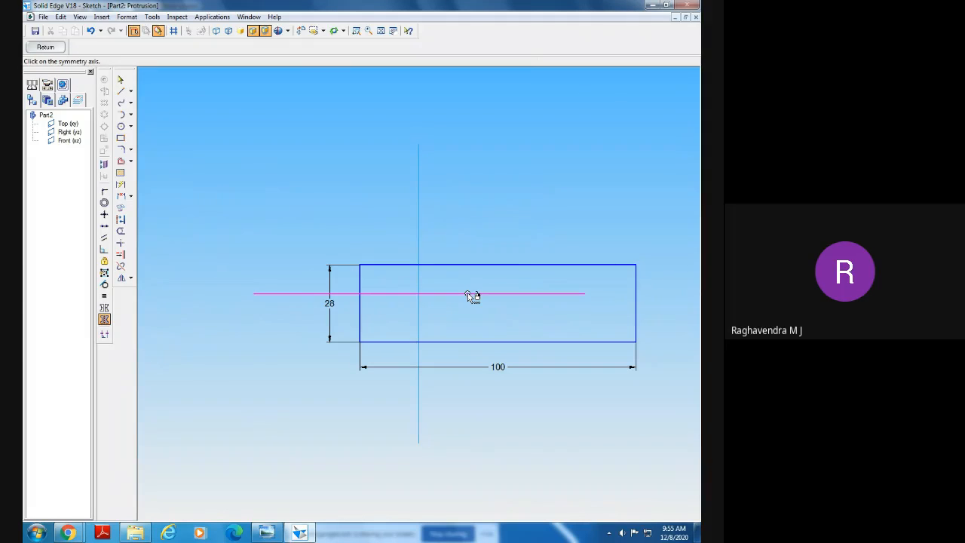
{"action": "left_click", "coordinate": [104, 307]}
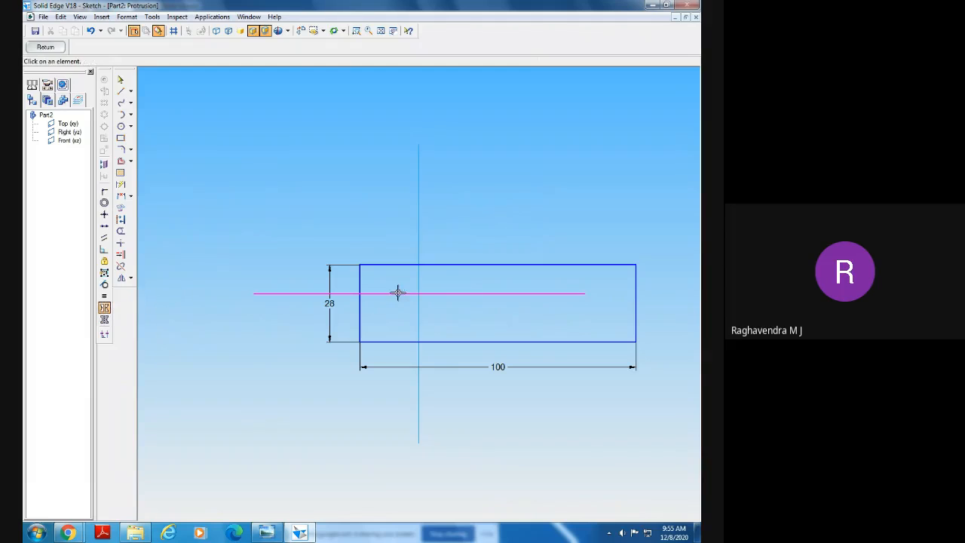
{"action": "left_click", "coordinate": [448, 264]}
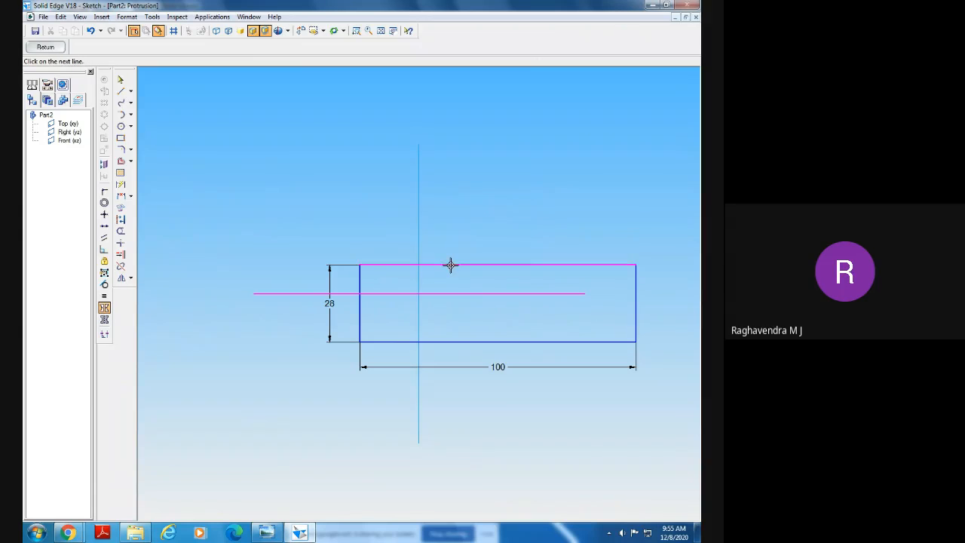
{"action": "left_click", "coordinate": [462, 341]}
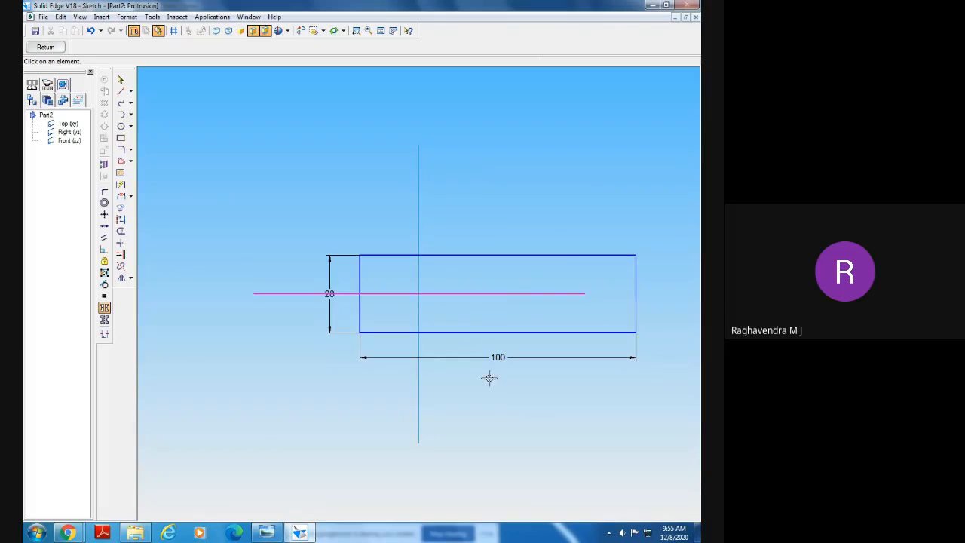
Set the vertical reference line as symmetry axis and make the rectangle's two short sides symmetric about it
{"action": "left_click", "coordinate": [104, 319]}
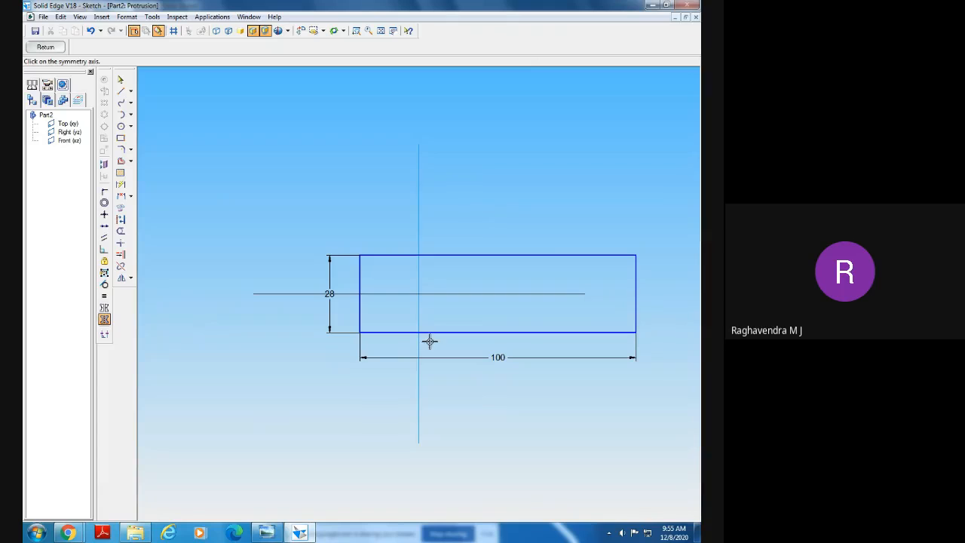
{"action": "left_click", "coordinate": [418, 281]}
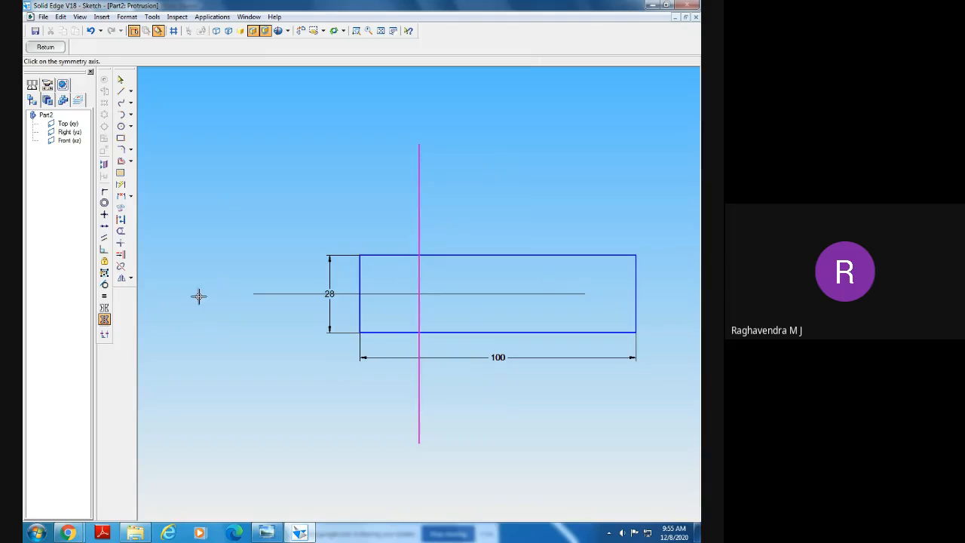
{"action": "left_click", "coordinate": [104, 308]}
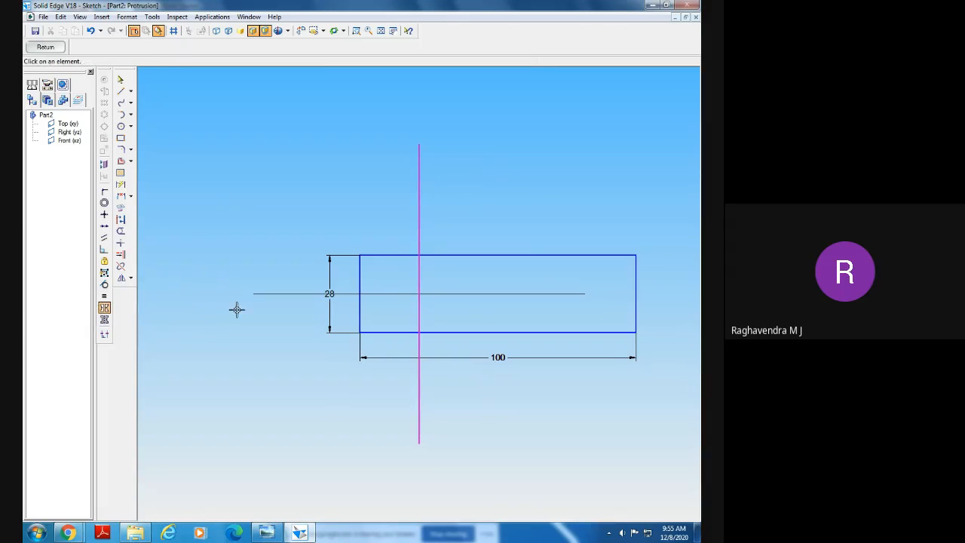
{"action": "left_click", "coordinate": [360, 285]}
{"action": "left_click", "coordinate": [634, 282]}
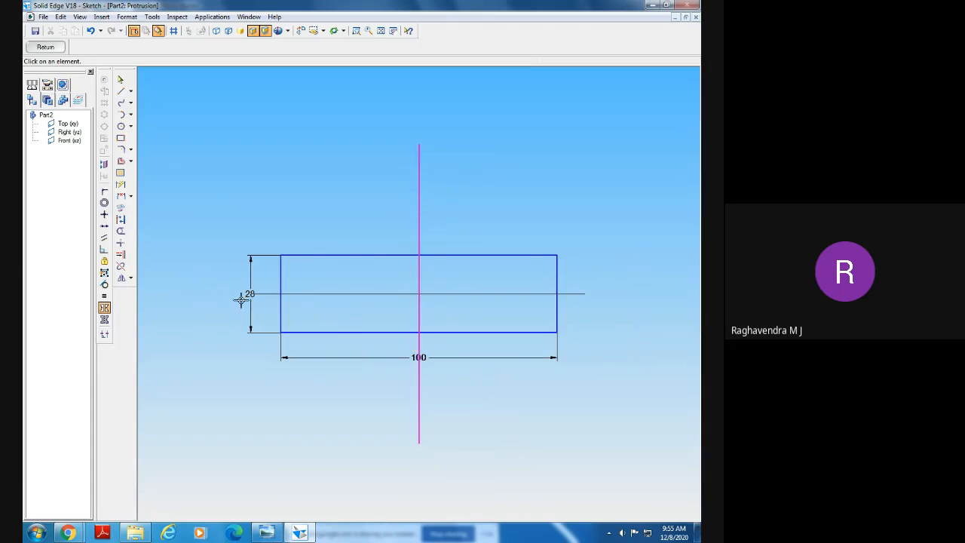
Dimension the distances from the rectangle's short side to the vertical axis and from its upper edge to the horizontal axis
{"action": "left_click", "coordinate": [121, 184]}
{"action": "left_click", "coordinate": [280, 283]}
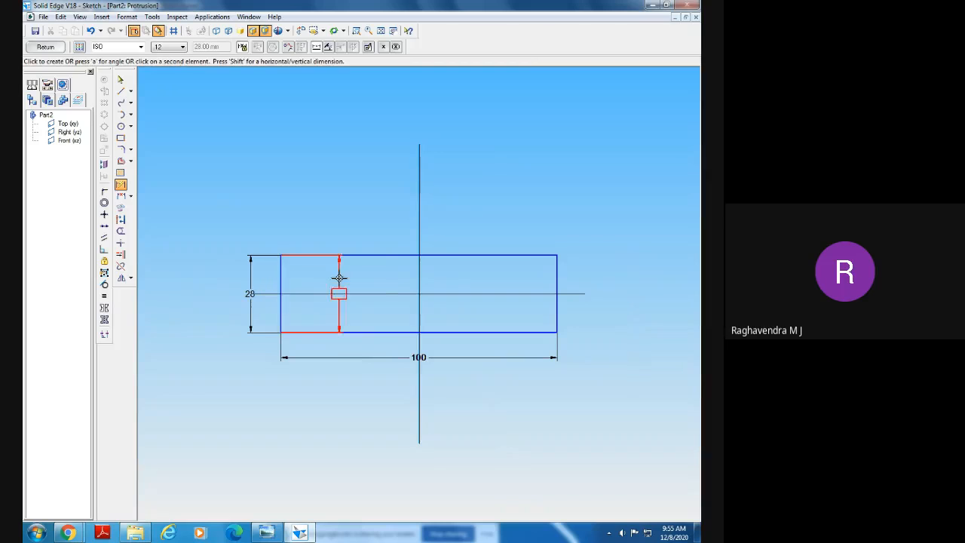
{"action": "left_click", "coordinate": [419, 286]}
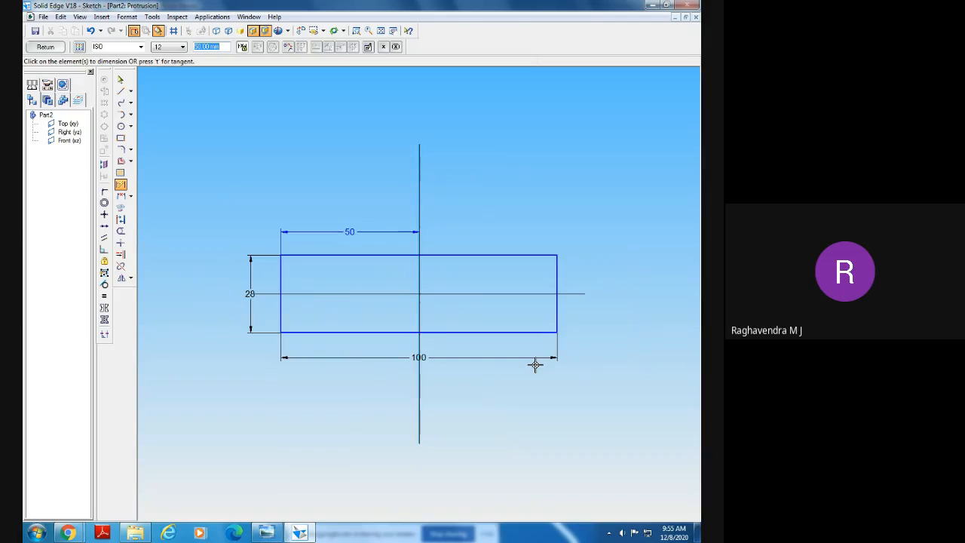
{"action": "left_click", "coordinate": [450, 294]}
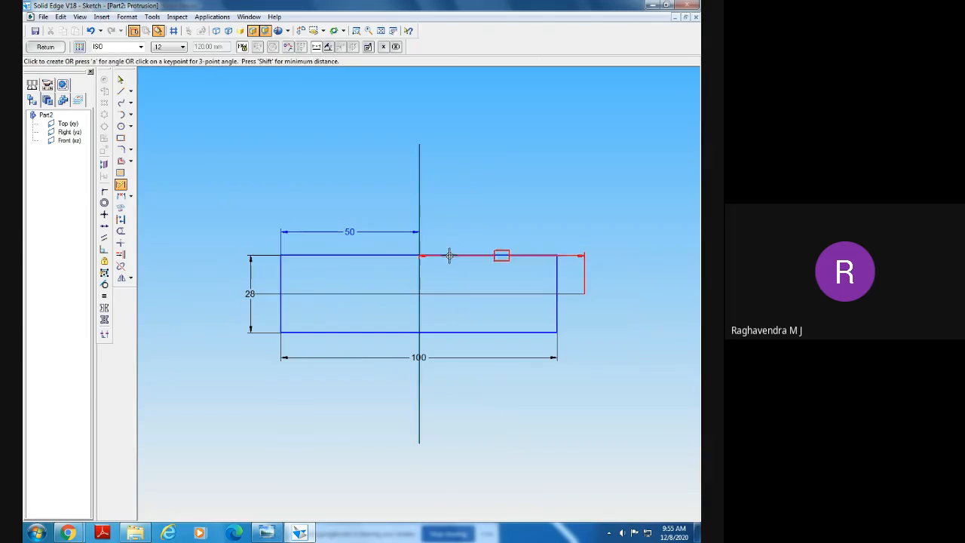
{"action": "left_click", "coordinate": [615, 274]}
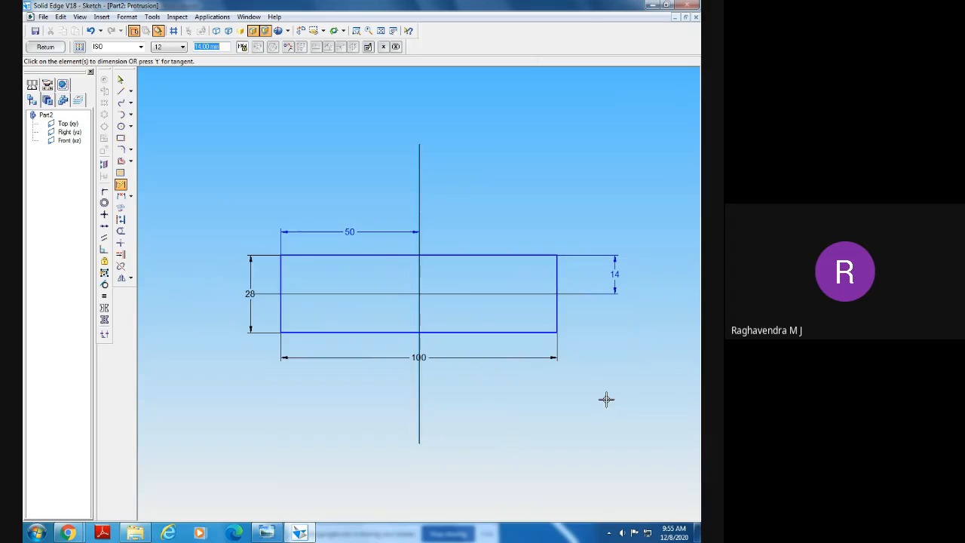
Undo the two dimensions to the reference axes and the symmetry relation about the vertical axis
{"action": "key", "text": "ctrl+z"}
{"action": "key", "text": "ctrl+z"}
{"action": "key", "text": "ctrl+z"}
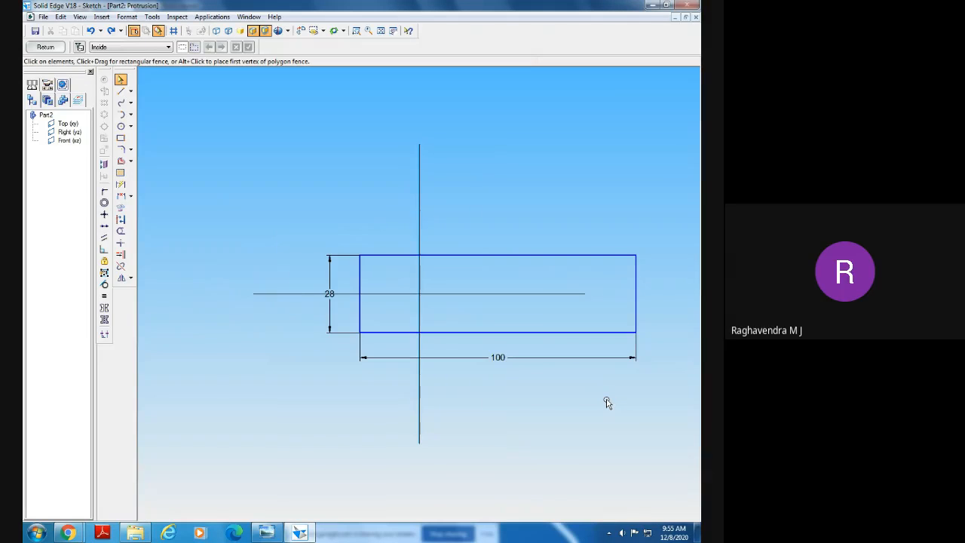
Dimension the rectangle's short side 50 mm from the vertical axis and dimension its upper edge to the horizontal axis
{"action": "left_click", "coordinate": [121, 186]}
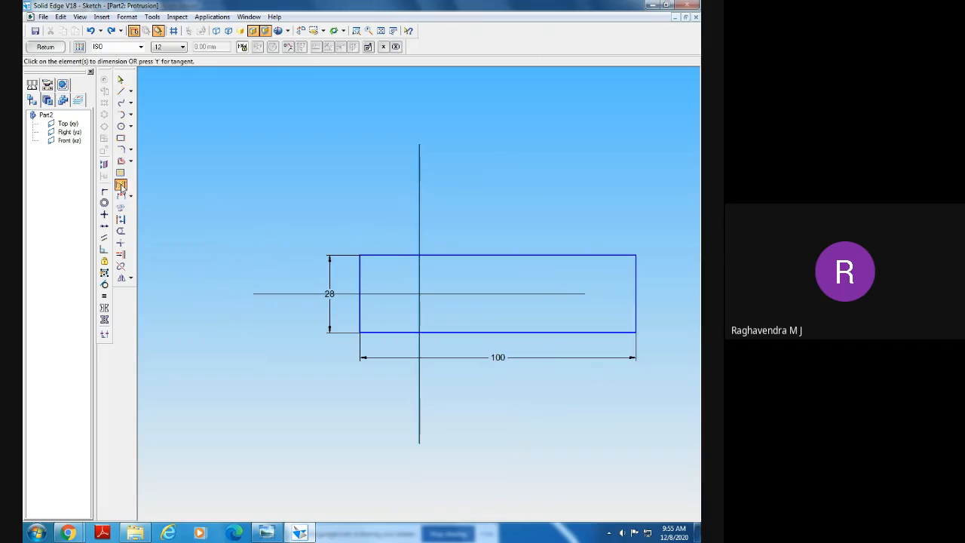
{"action": "left_click", "coordinate": [419, 291]}
{"action": "left_click", "coordinate": [362, 279]}
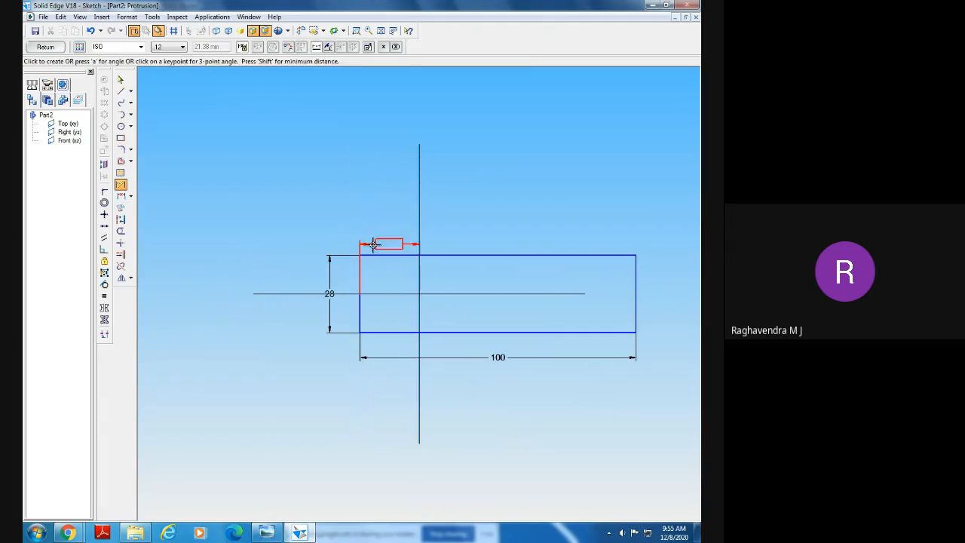
{"action": "left_click", "coordinate": [438, 236]}
{"action": "type", "text": "50"}
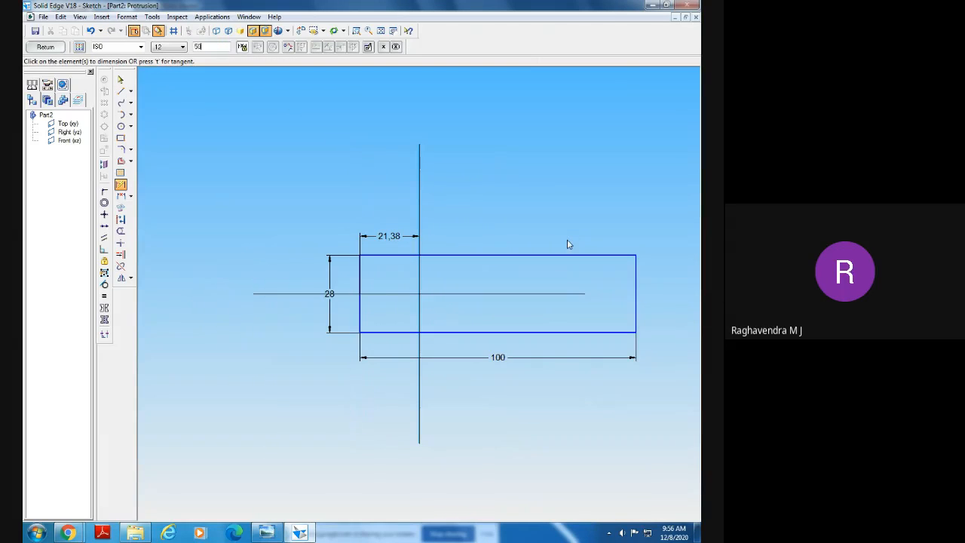
{"action": "key", "text": "Return"}
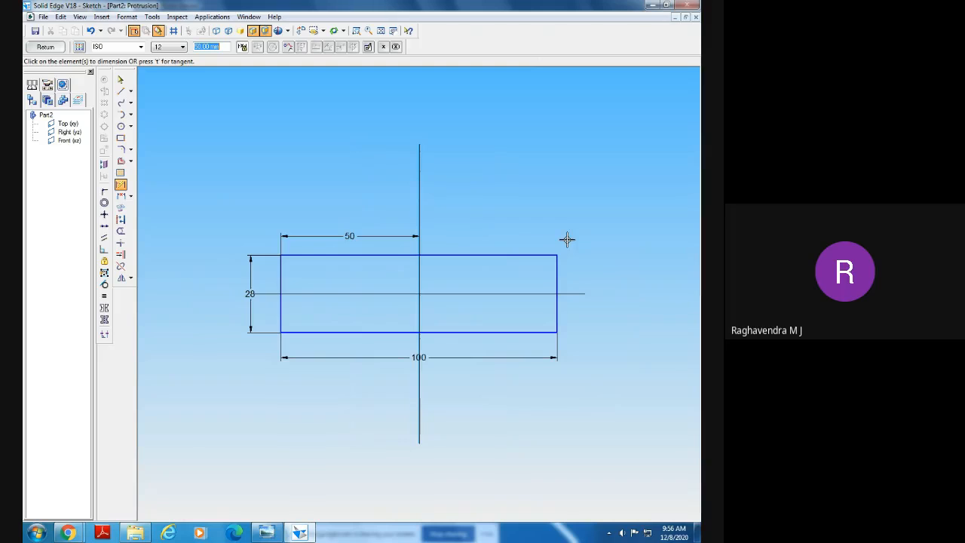
{"action": "left_click", "coordinate": [474, 291]}
{"action": "left_click", "coordinate": [450, 254]}
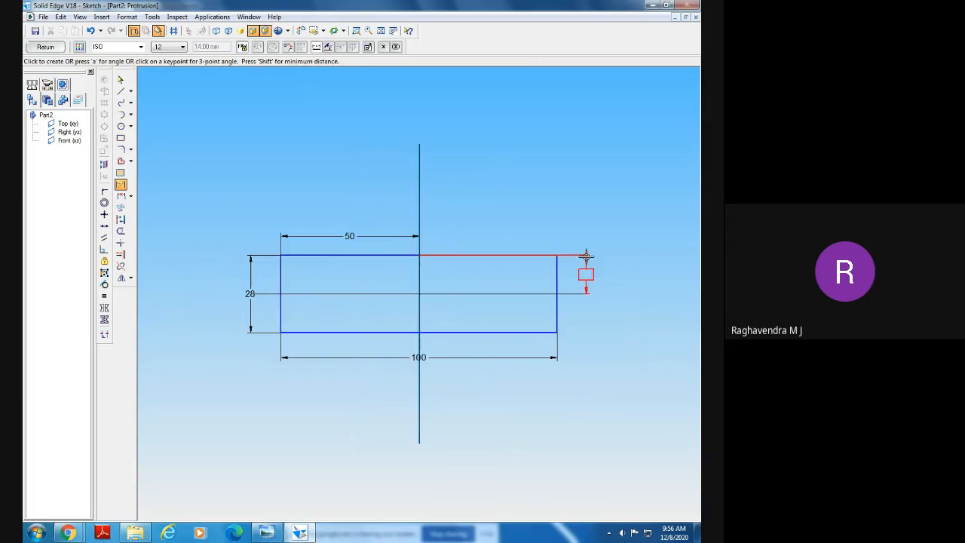
{"action": "left_click", "coordinate": [591, 264]}
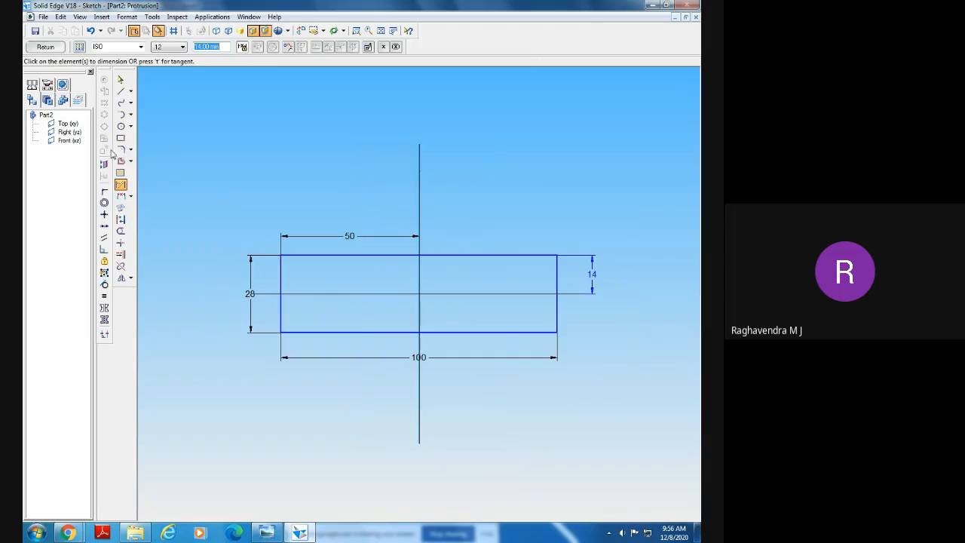
Finish the sketch and extrude the rectangle symmetrically to a total thickness of 8 mm, as in the jaw grip drawing
{"action": "left_click", "coordinate": [45, 47]}
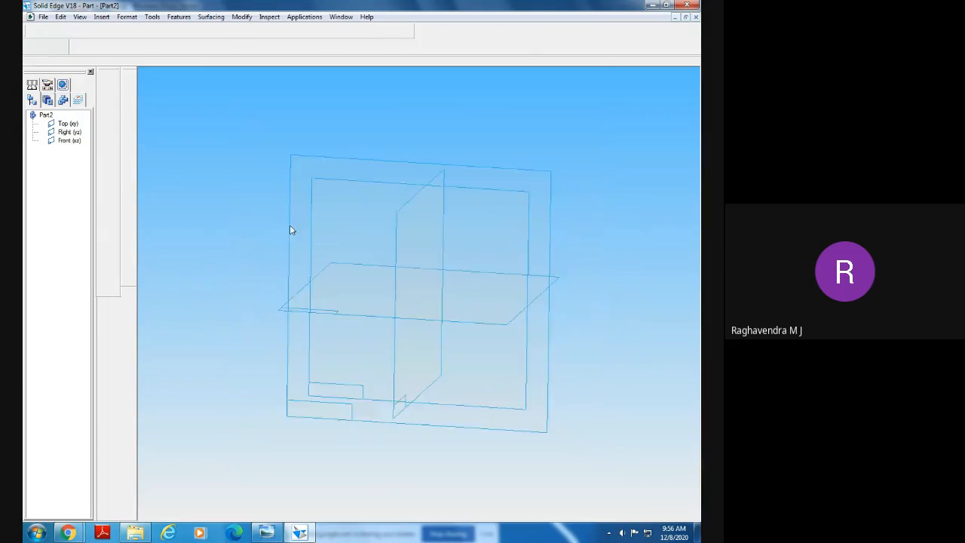
{"action": "left_click", "coordinate": [145, 46]}
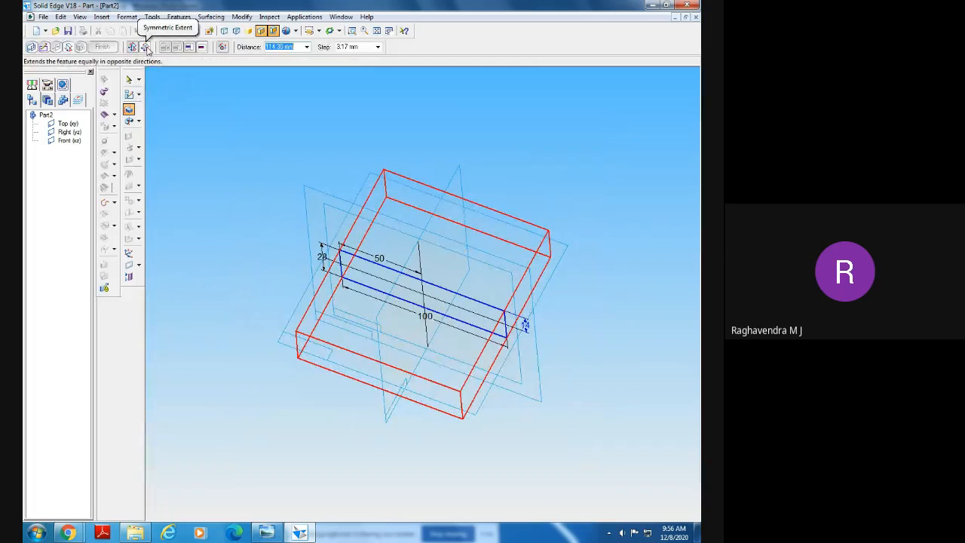
{"action": "left_click", "coordinate": [266, 533]}
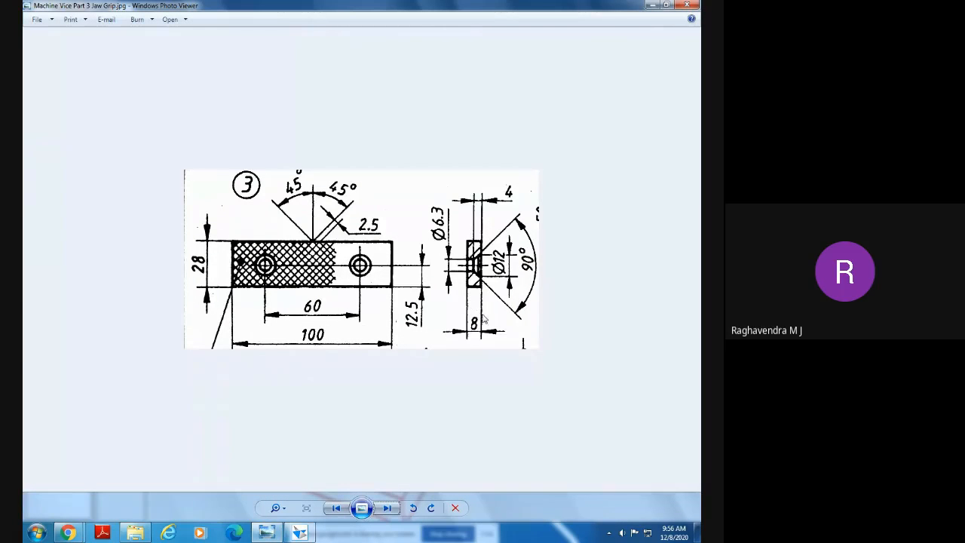
{"action": "left_click", "coordinate": [299, 533]}
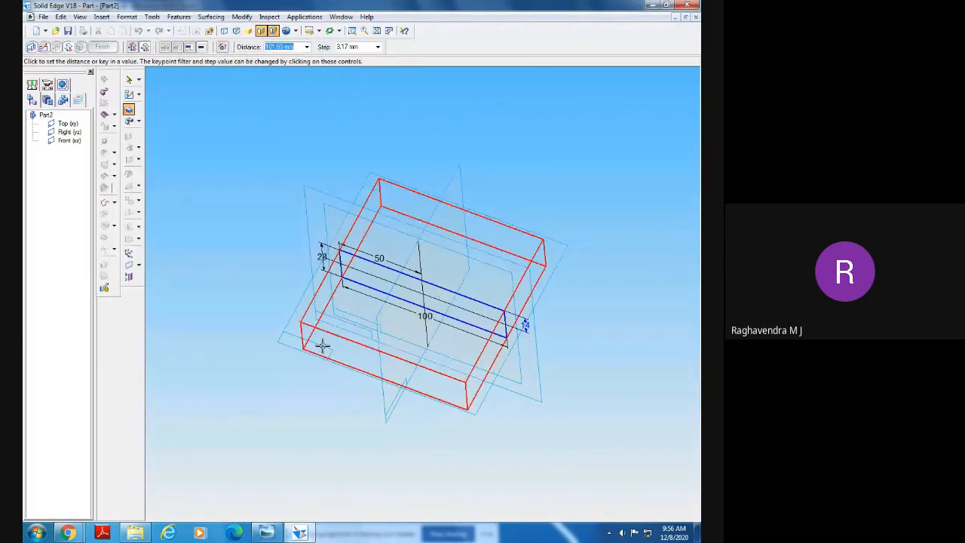
{"action": "type", "text": "8"}
{"action": "left_click", "coordinate": [324, 351]}
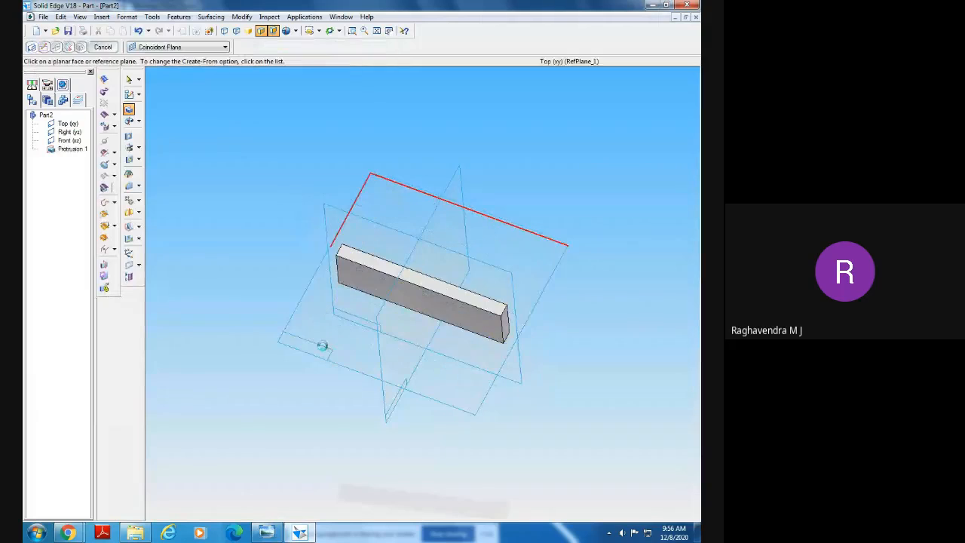
Start a hole on the block's large 100 by 28 mm face and set its type to Countersink
{"action": "mouse_move", "coordinate": [342, 405]}
{"action": "middle_mouse_down"}
{"action": "mouse_move", "coordinate": [517, 408]}
{"action": "mouse_move", "coordinate": [288, 401]}
{"action": "mouse_move", "coordinate": [448, 490]}
{"action": "mouse_move", "coordinate": [308, 392]}
{"action": "middle_mouse_up"}
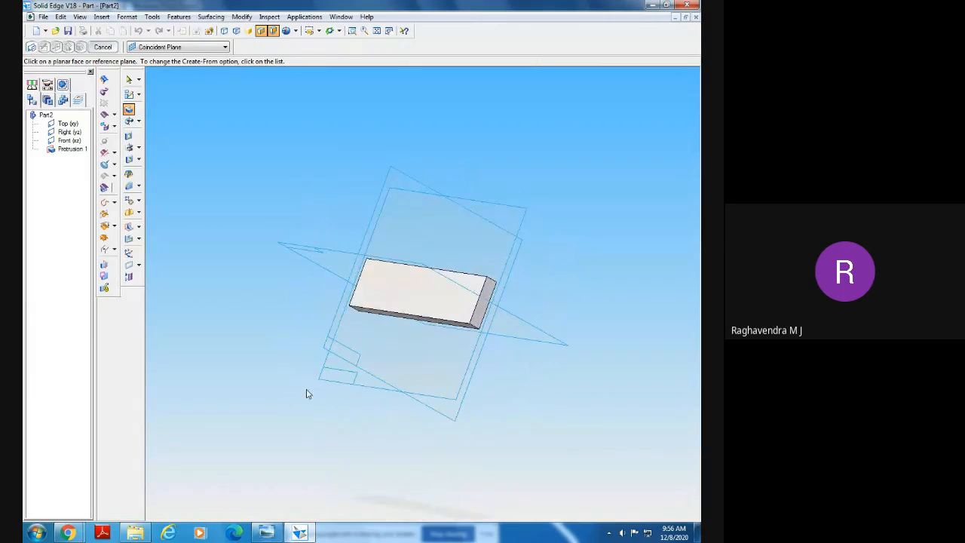
{"action": "key", "text": "alt+Tab"}
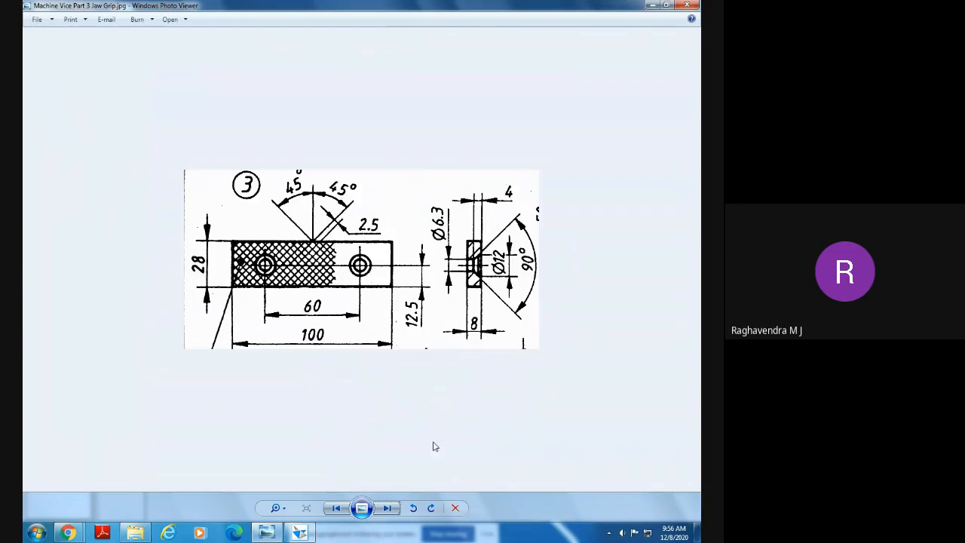
{"action": "left_click", "coordinate": [302, 531]}
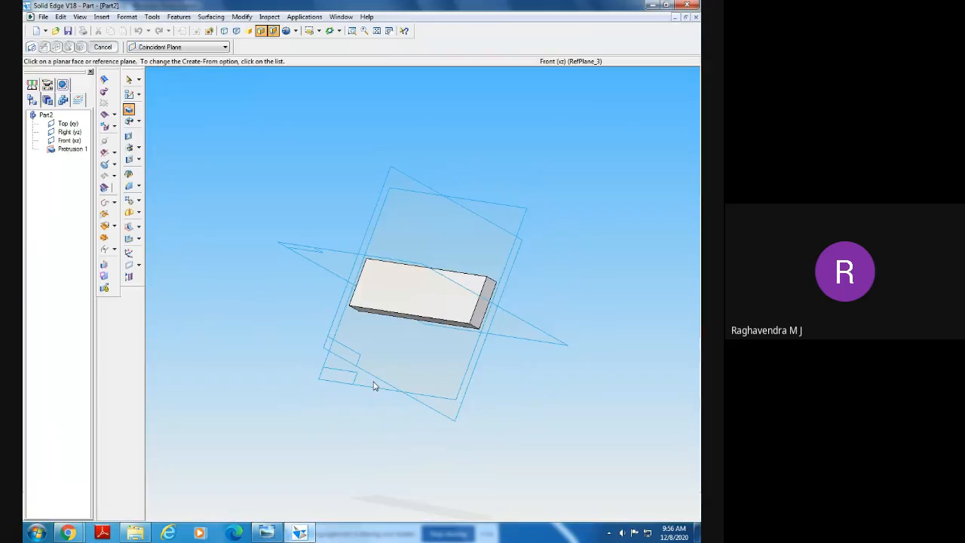
{"action": "left_click", "coordinate": [139, 160]}
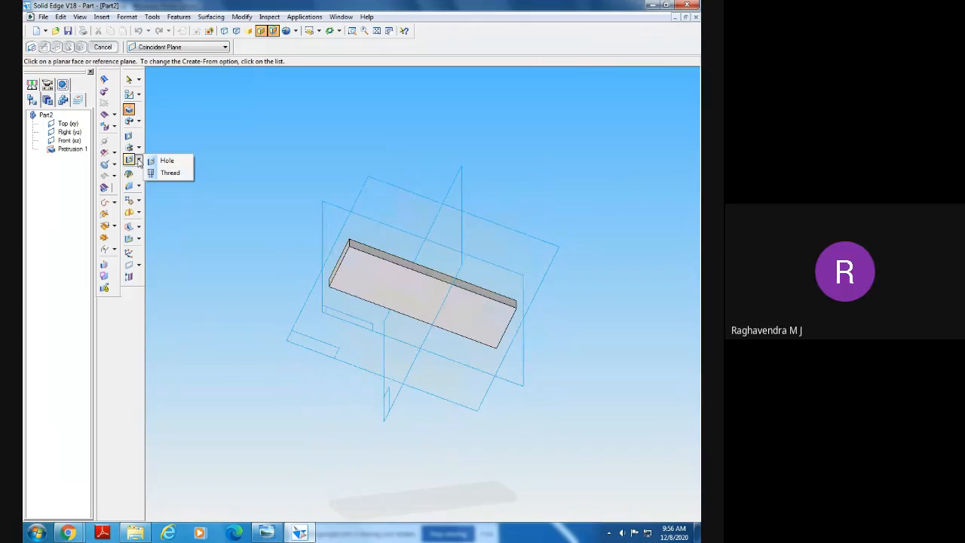
{"action": "middle_click_drag", "start_coordinate": [306, 403], "coordinate": [282, 403]}
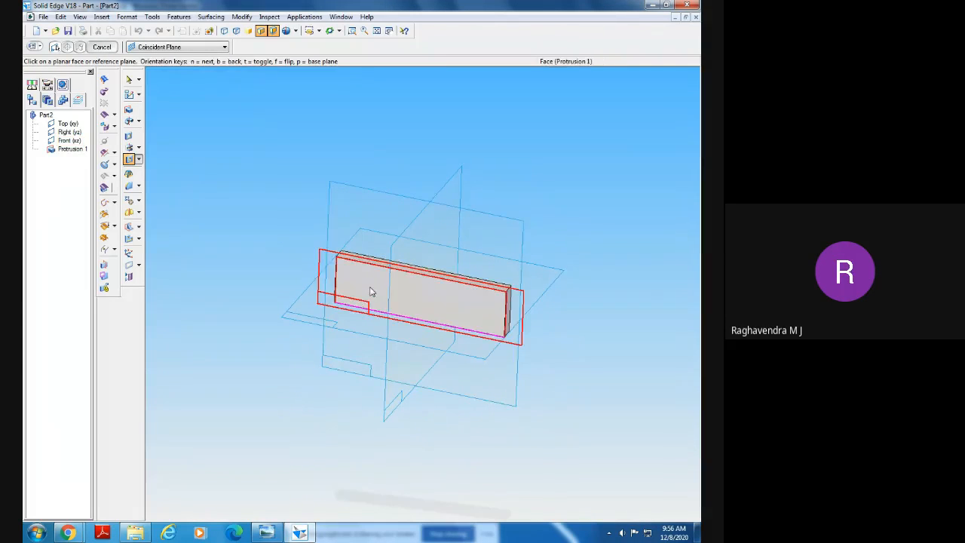
{"action": "middle_click_drag", "start_coordinate": [370, 291], "coordinate": [333, 513]}
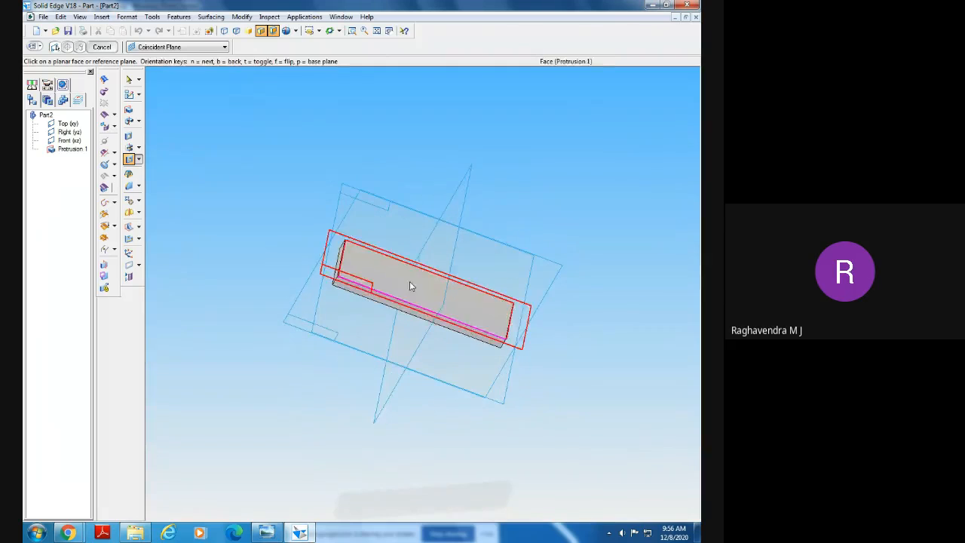
{"action": "middle_click_drag", "start_coordinate": [336, 419], "coordinate": [329, 339]}
{"action": "left_click", "coordinate": [360, 278]}
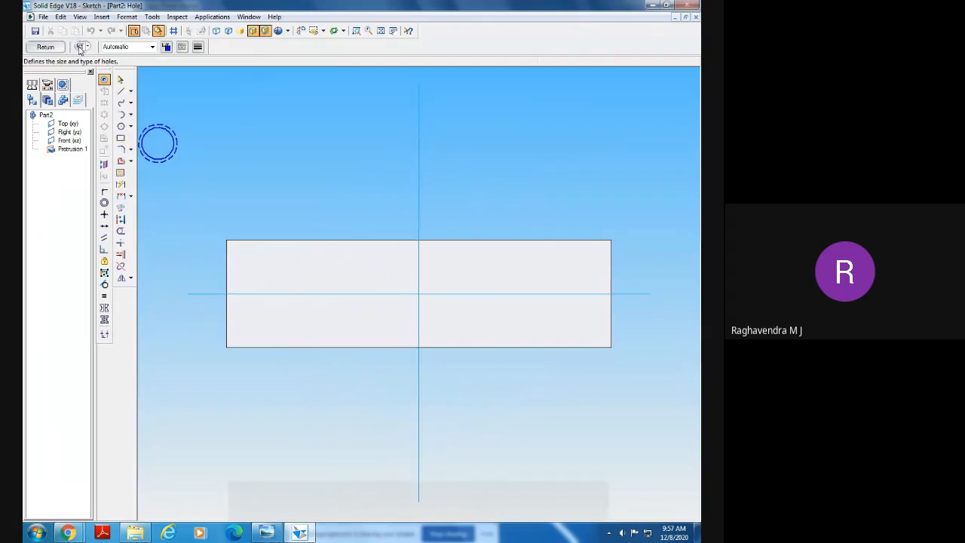
{"action": "left_click", "coordinate": [80, 47]}
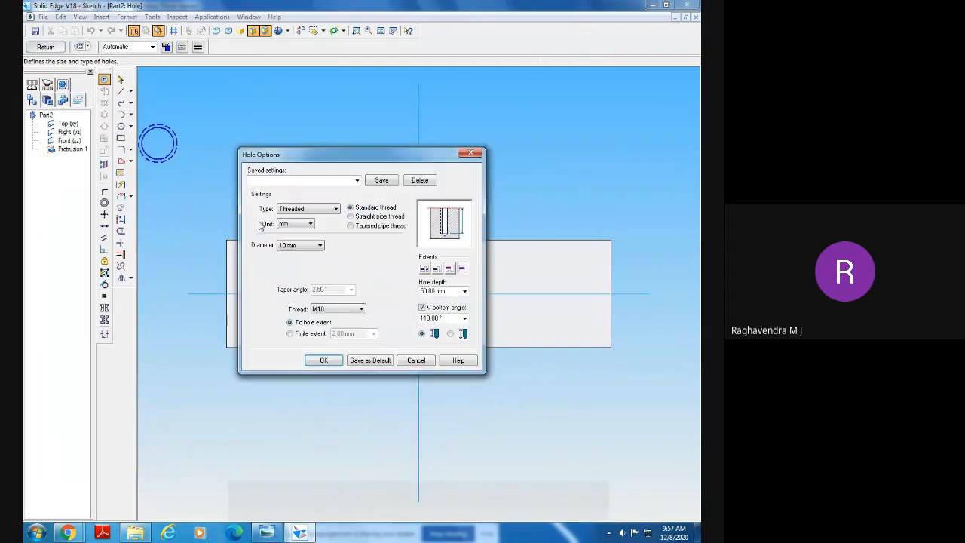
{"action": "left_click", "coordinate": [317, 211]}
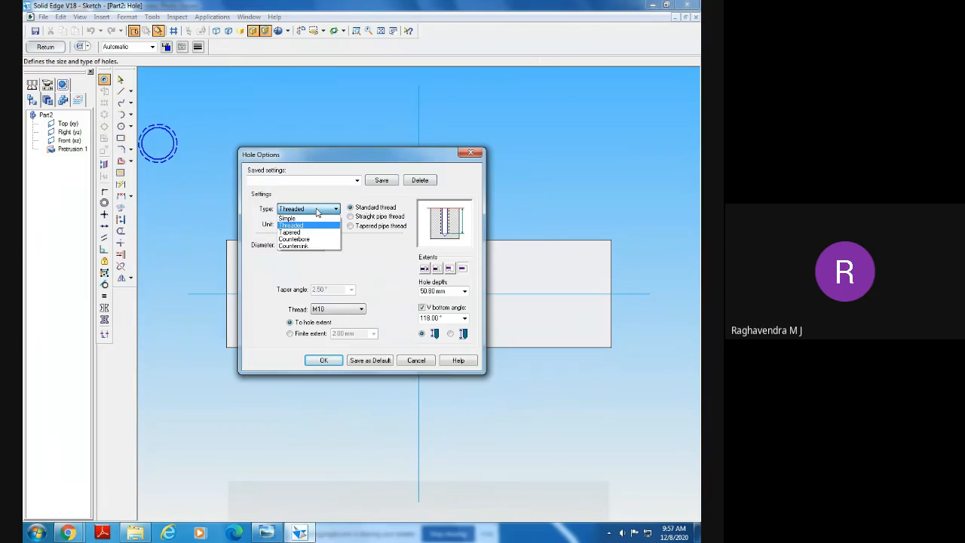
{"action": "left_click", "coordinate": [308, 247]}
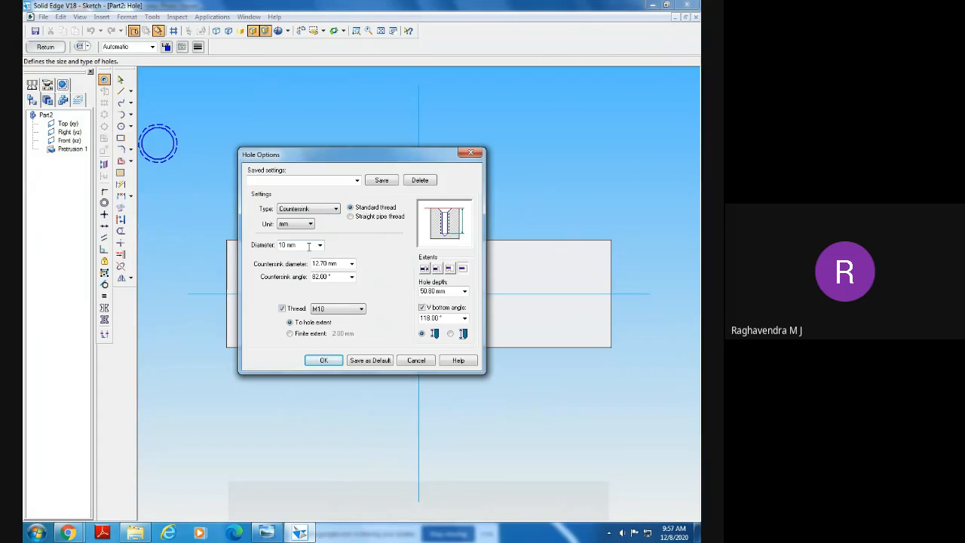
Consult the jaw grip drawing and set the countersink diameter to 12 mm and the hole diameter to 6.3 mm
{"action": "left_click", "coordinate": [267, 533]}
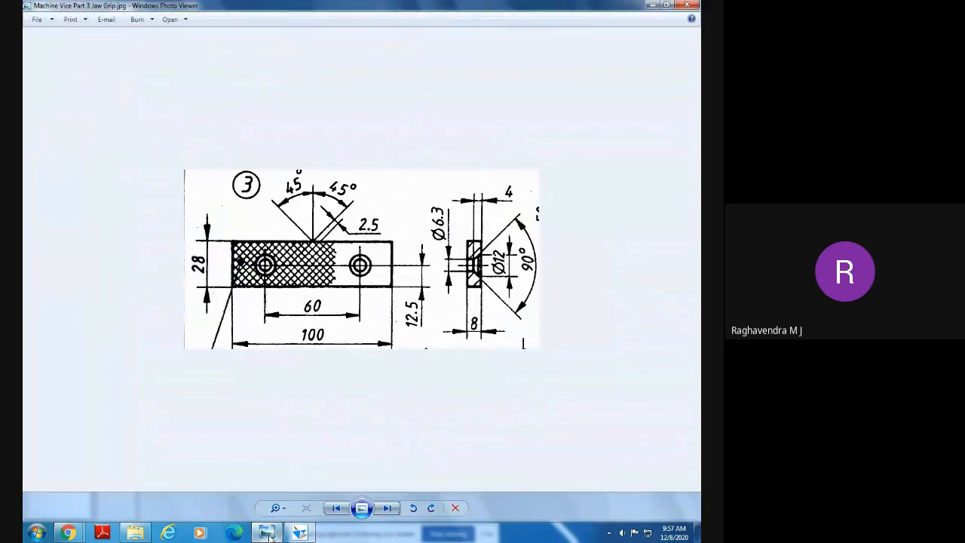
{"action": "left_click", "coordinate": [267, 533]}
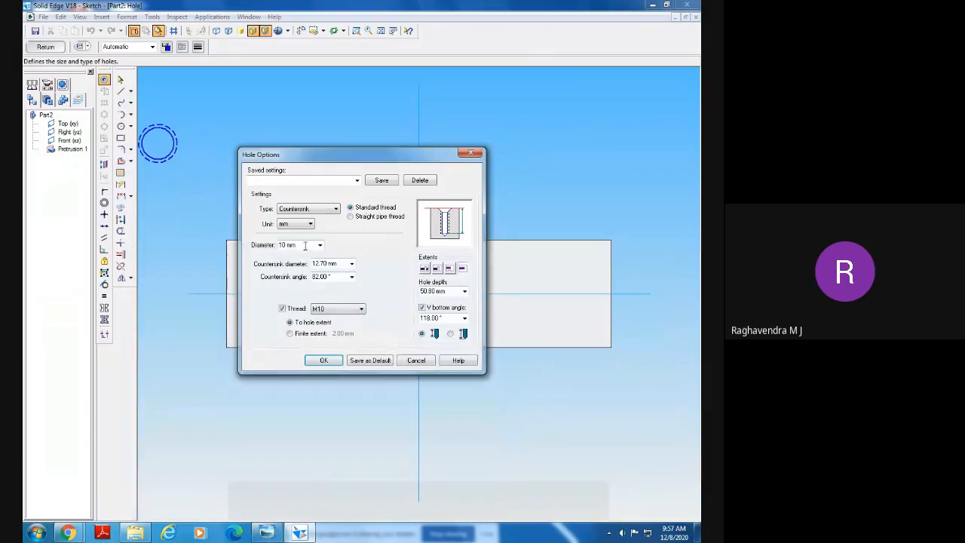
{"action": "double_click", "coordinate": [304, 245]}
{"action": "type", "text": "12"}
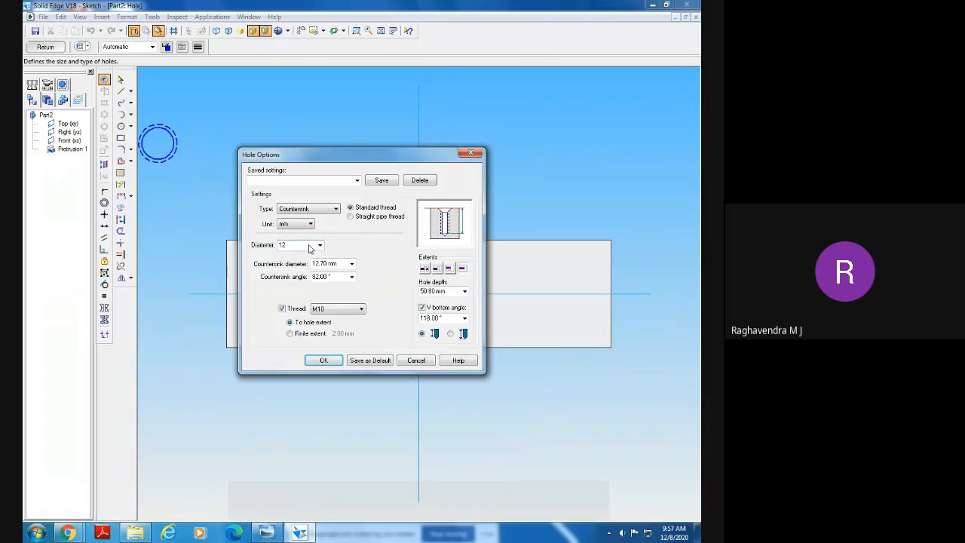
{"action": "double_click", "coordinate": [326, 264]}
{"action": "type", "text": "12"}
{"action": "left_click", "coordinate": [302, 243]}
{"action": "left_click", "coordinate": [267, 532]}
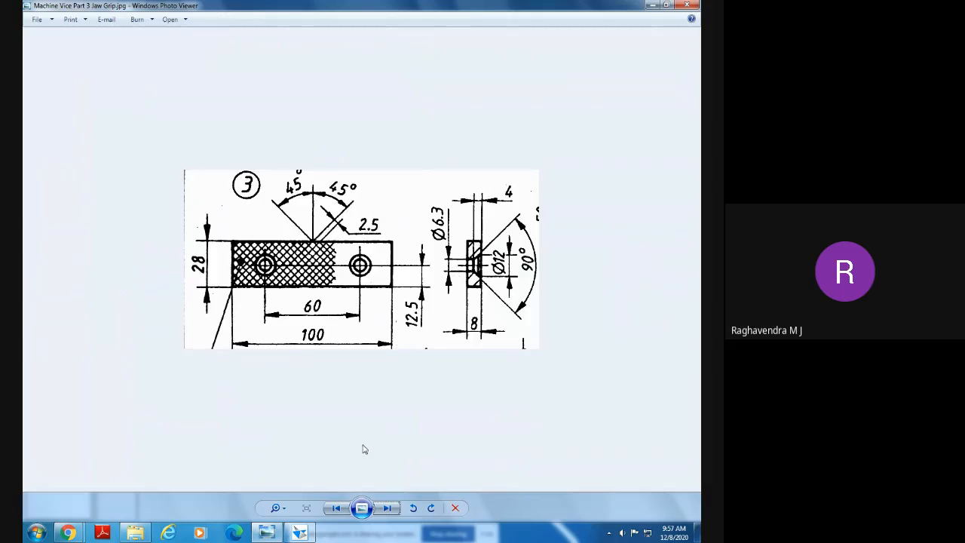
{"action": "left_click", "coordinate": [305, 533]}
{"action": "type", "text": "6.3"}
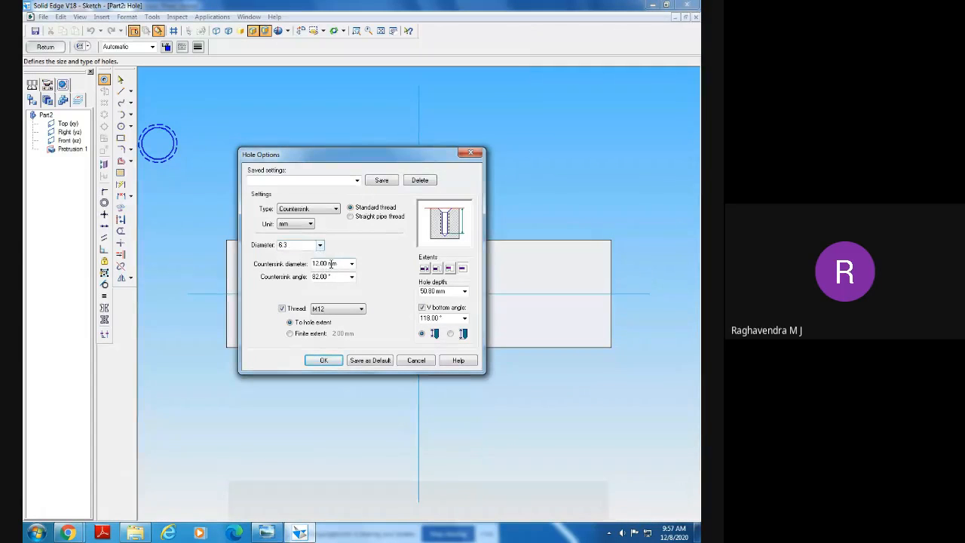
Set the countersink angle to 90° as in the drawing and choose the Through Next extent for the hole
{"action": "left_click", "coordinate": [332, 276]}
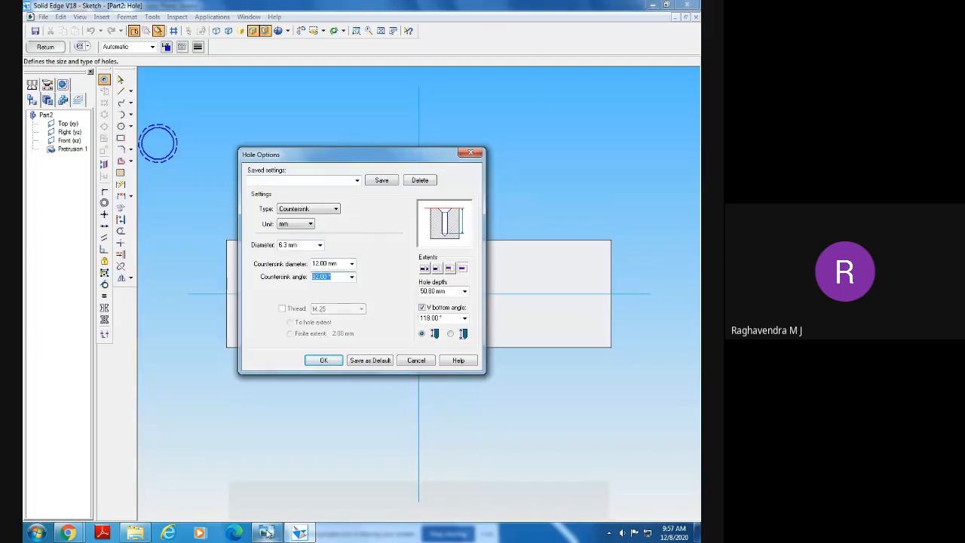
{"action": "left_click", "coordinate": [267, 532]}
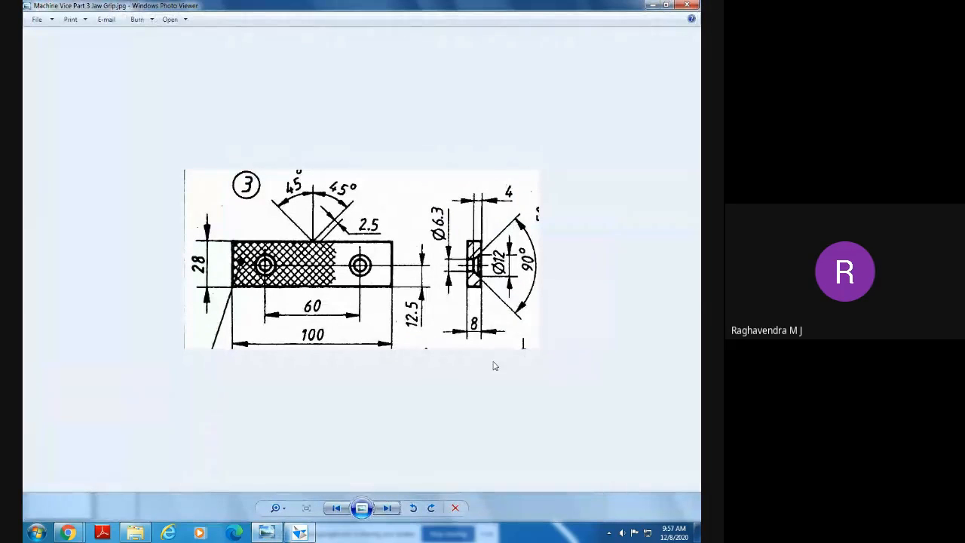
{"action": "left_click", "coordinate": [304, 533]}
{"action": "type", "text": "90"}
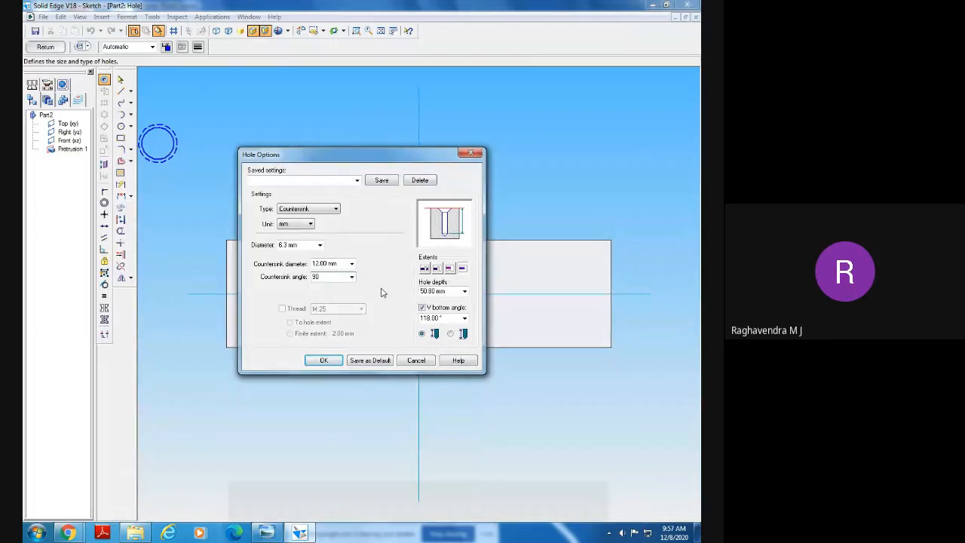
{"action": "left_click", "coordinate": [438, 270]}
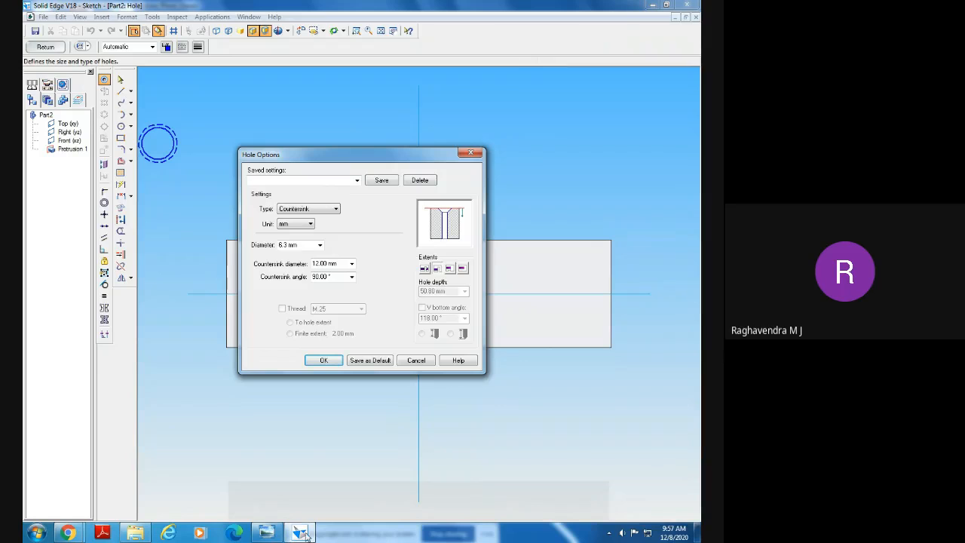
Compare the hole and countersink diameters in the hole options with the section view of the jaw grip drawing
{"action": "left_click", "coordinate": [266, 532]}
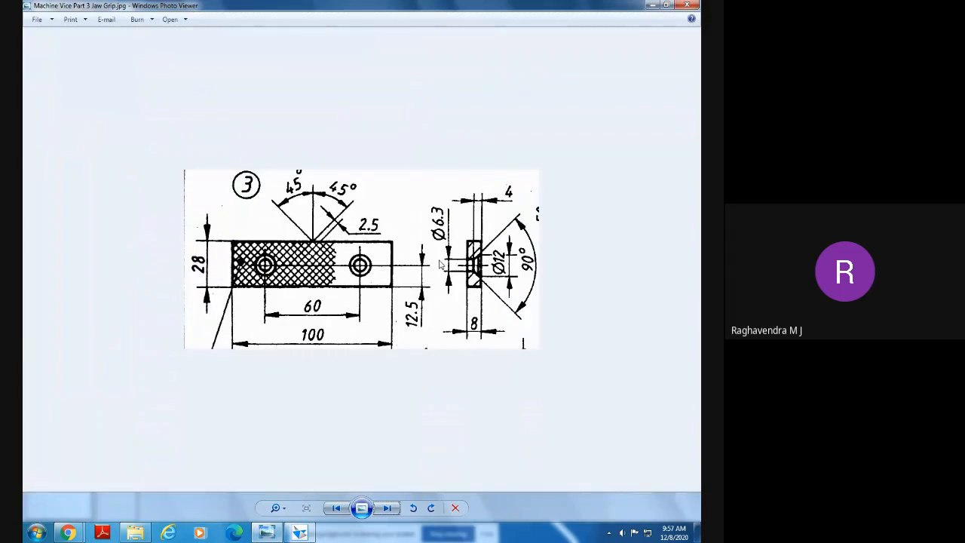
{"action": "left_click", "coordinate": [266, 533]}
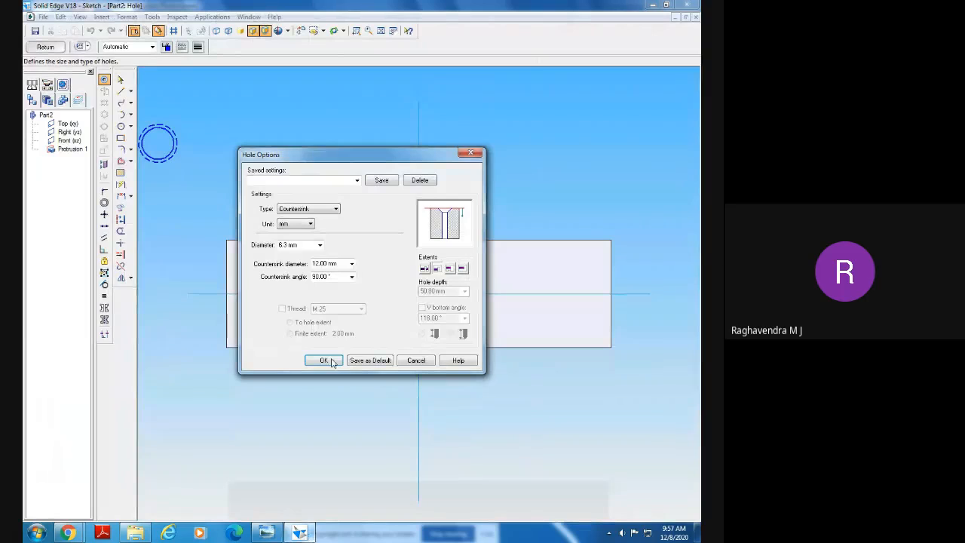
{"action": "double_click", "coordinate": [298, 245]}
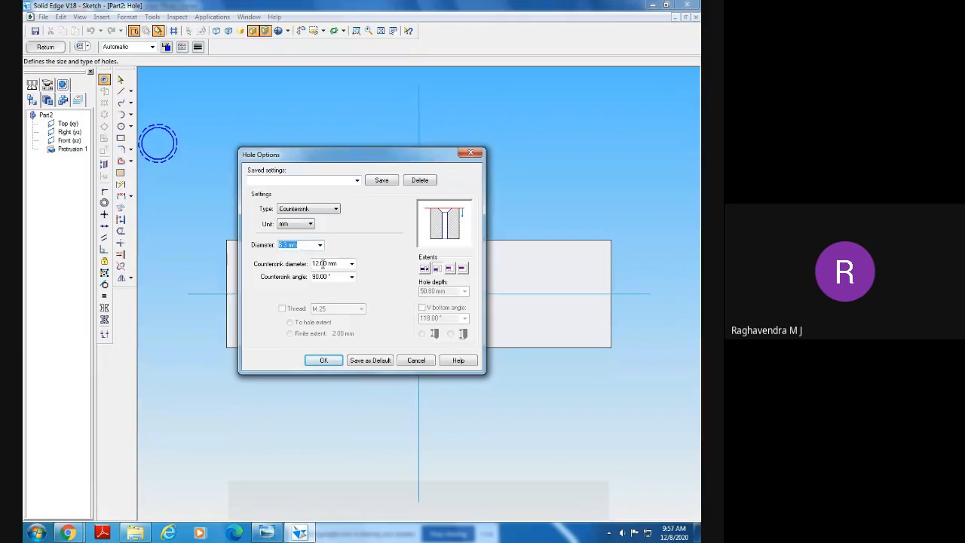
{"action": "double_click", "coordinate": [323, 263]}
{"action": "left_click", "coordinate": [267, 533]}
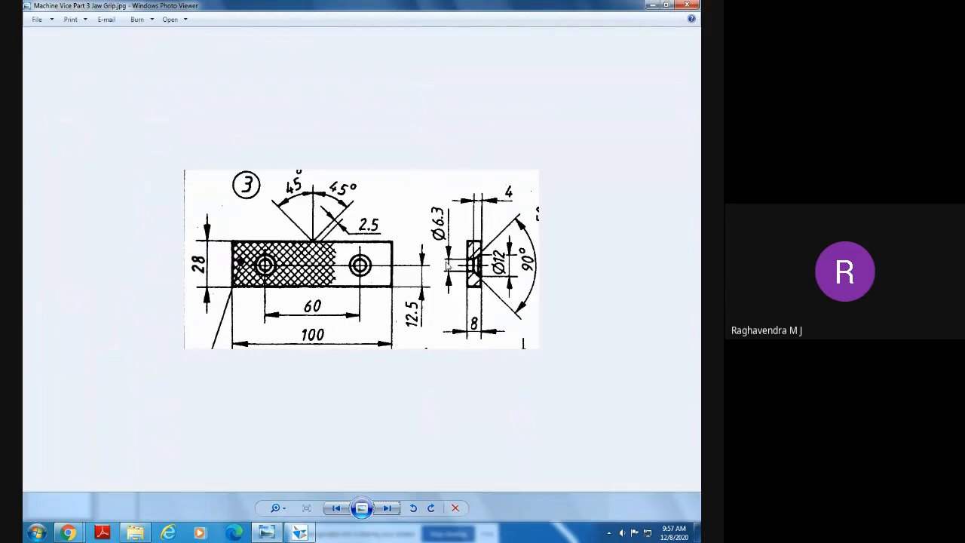
{"action": "left_click", "coordinate": [302, 532]}
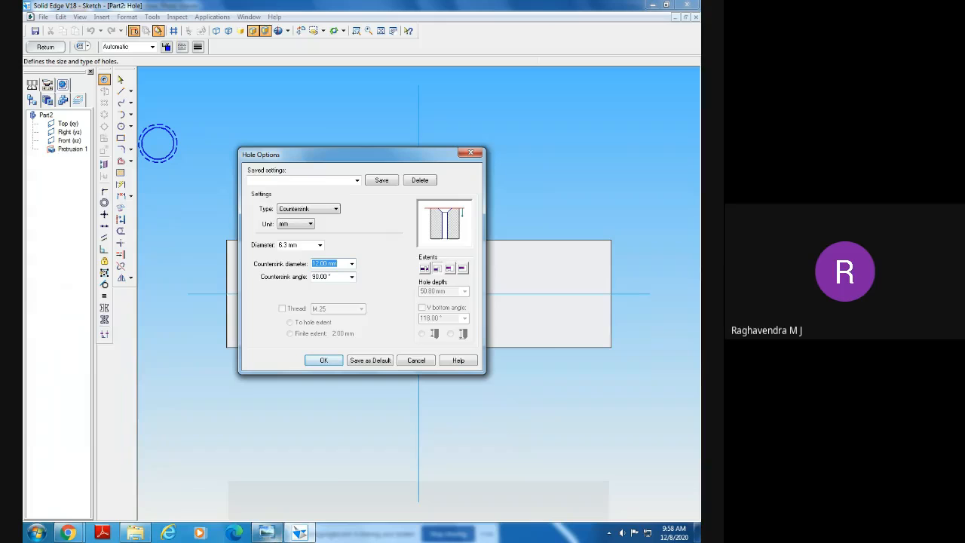
Accept the countersunk hole settings and consult the jaw grip drawing for the hole positions
{"action": "left_click", "coordinate": [324, 360]}
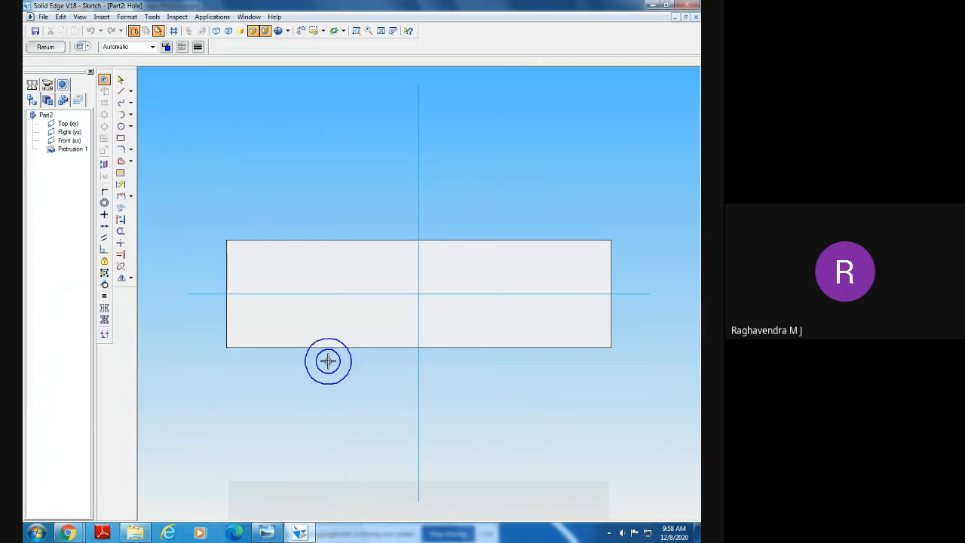
{"action": "left_click", "coordinate": [264, 529]}
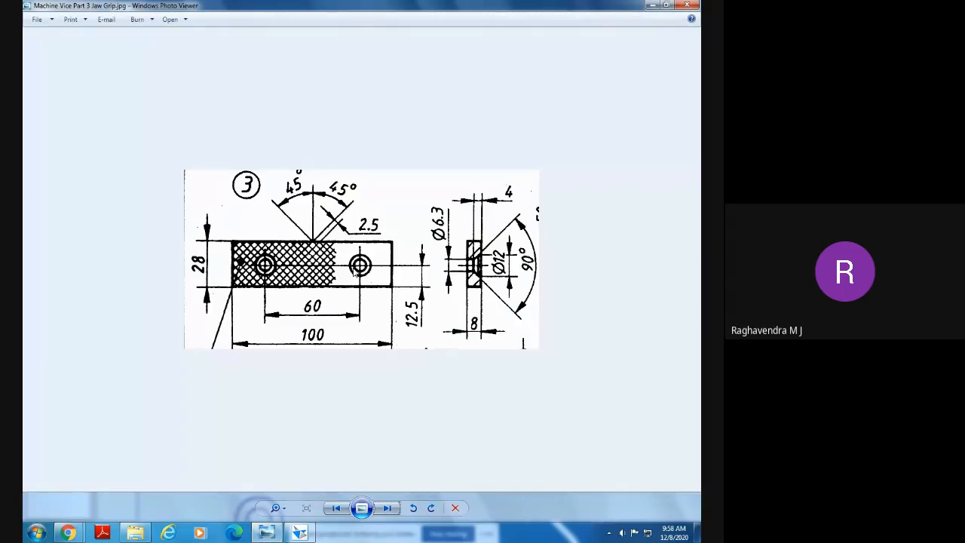
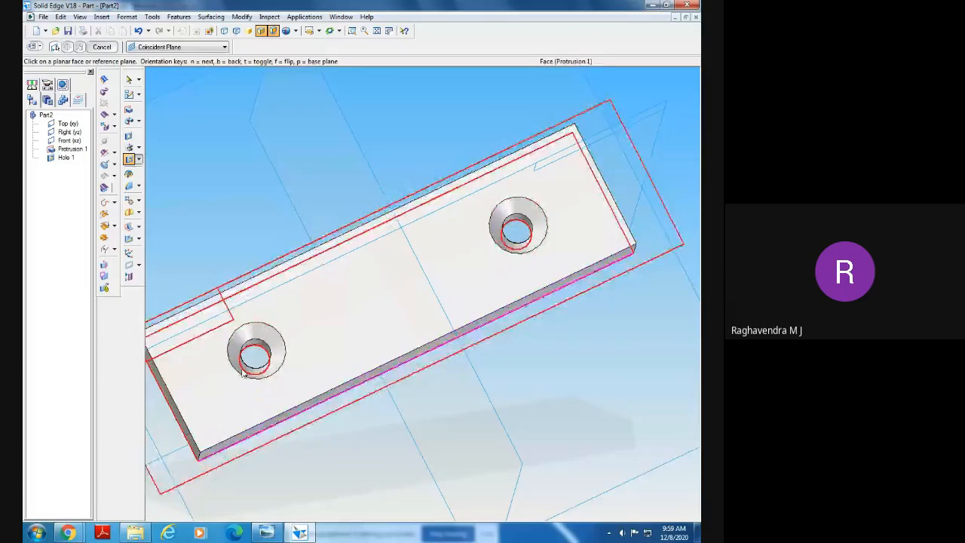
Inspect both faces of the drilled jaw grip, compare it with the drawing, and show the whole part in isometric view
{"action": "middle_click_drag", "start_coordinate": [385, 459], "coordinate": [324, 330]}
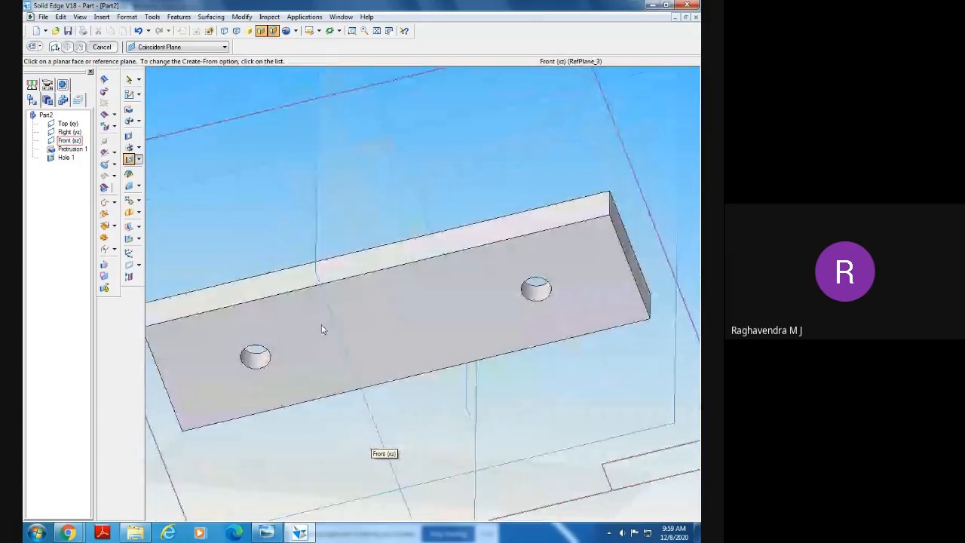
{"action": "left_click", "coordinate": [267, 534]}
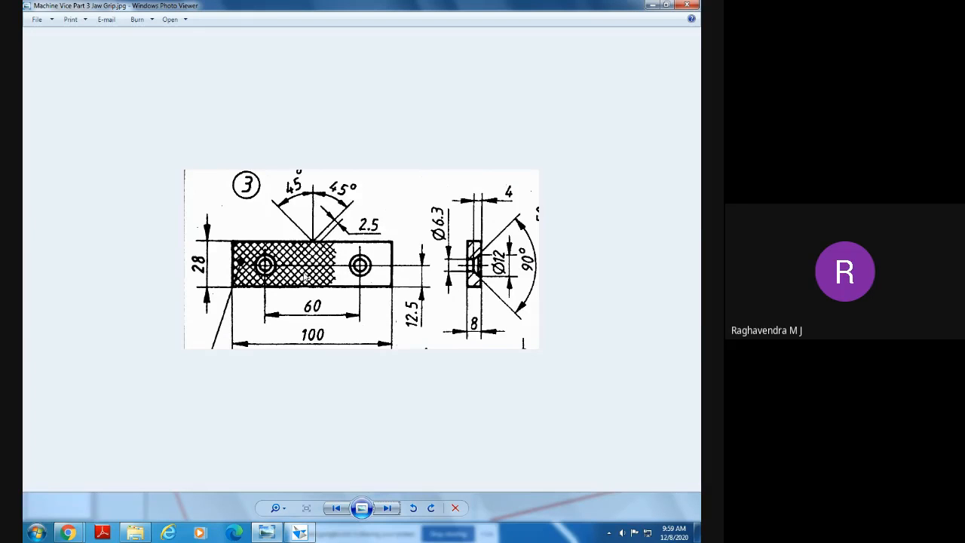
{"action": "left_click", "coordinate": [304, 533]}
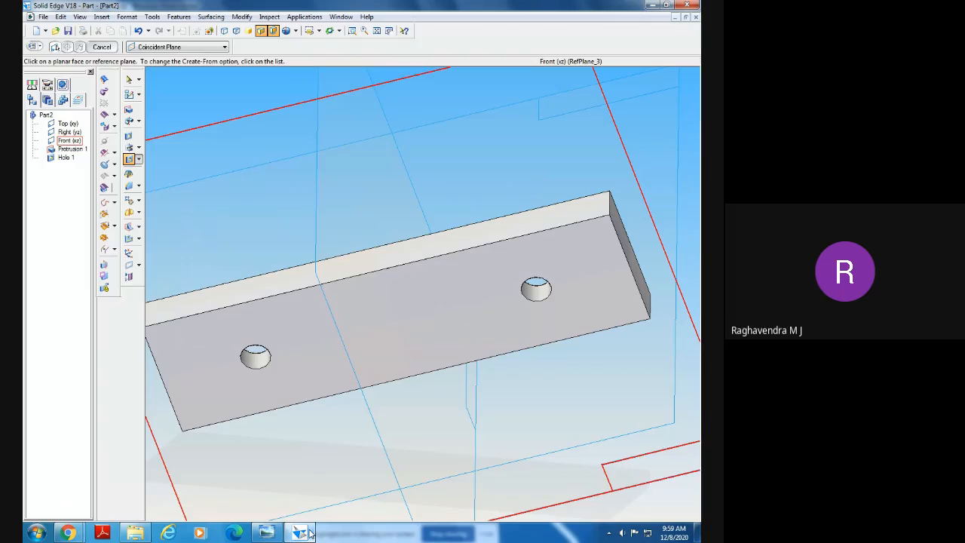
{"action": "left_click", "coordinate": [378, 32]}
{"action": "scroll", "coordinate": [397, 226], "scroll_direction": "down", "scroll_amount": 3}
{"action": "middle_click_drag", "start_coordinate": [397, 233], "coordinate": [424, 370]}
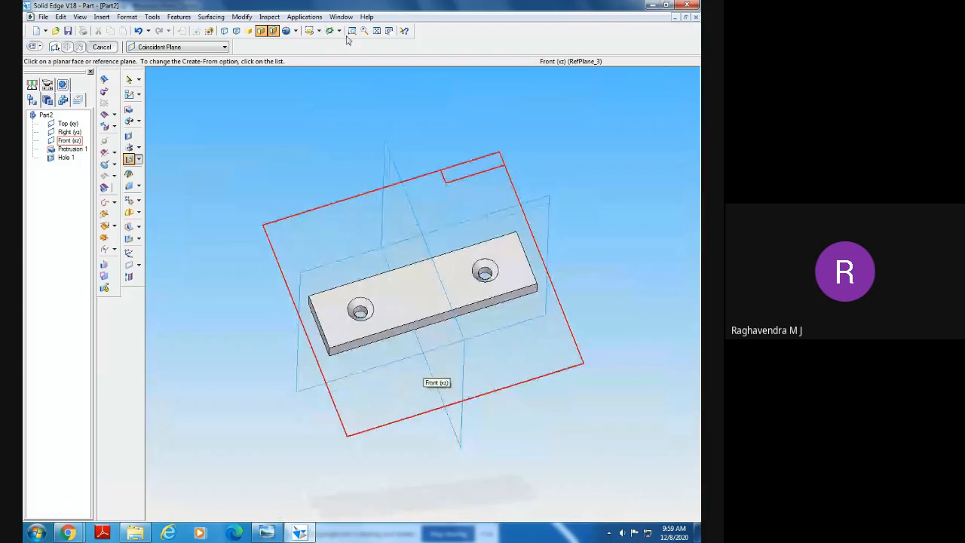
{"action": "left_click", "coordinate": [319, 31]}
{"action": "left_click", "coordinate": [325, 80]}
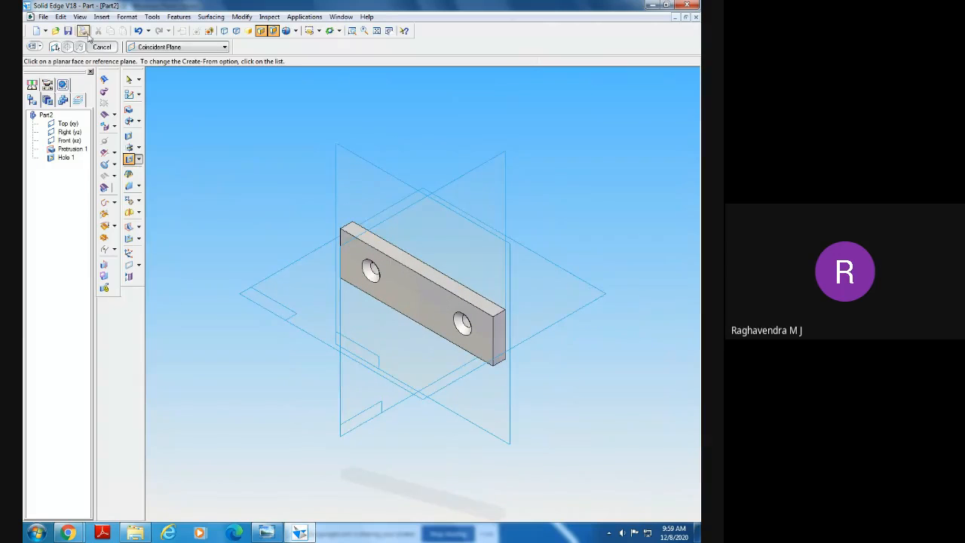
Assign the material name CAST STEEL to the jaw grip in the material table and apply it to the model
{"action": "left_click", "coordinate": [152, 17]}
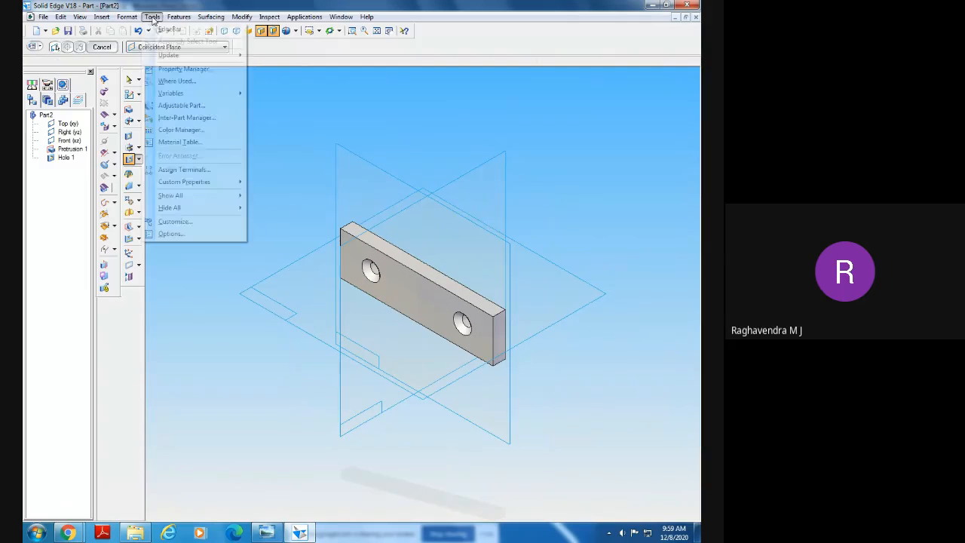
{"action": "left_click", "coordinate": [178, 141]}
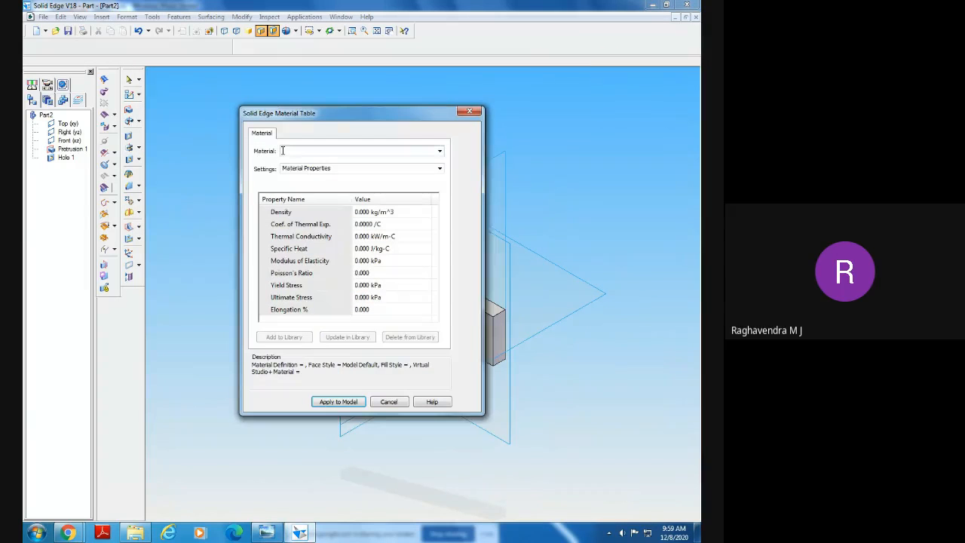
{"action": "left_click", "coordinate": [282, 151]}
{"action": "type", "text": "CAST STE"}
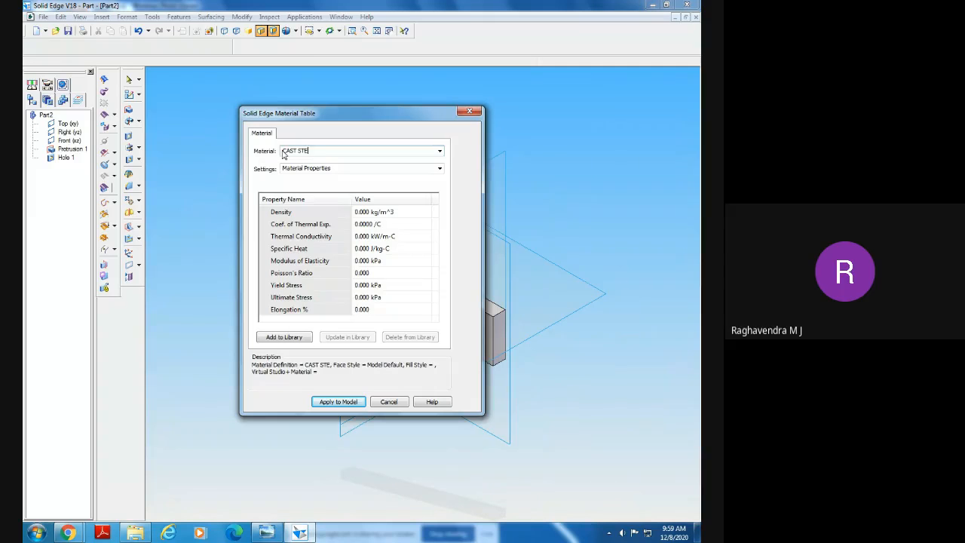
{"action": "type", "text": "EL"}
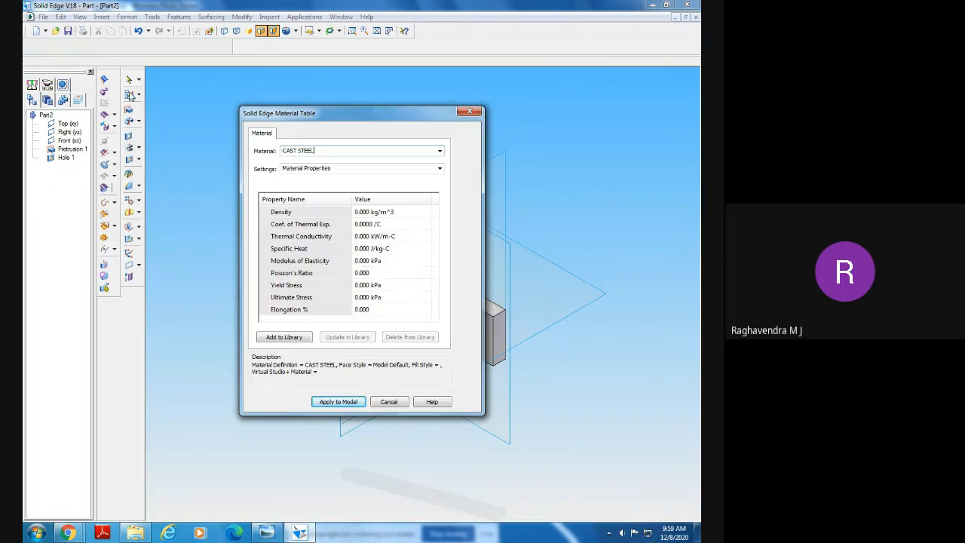
{"action": "left_click", "coordinate": [340, 401]}
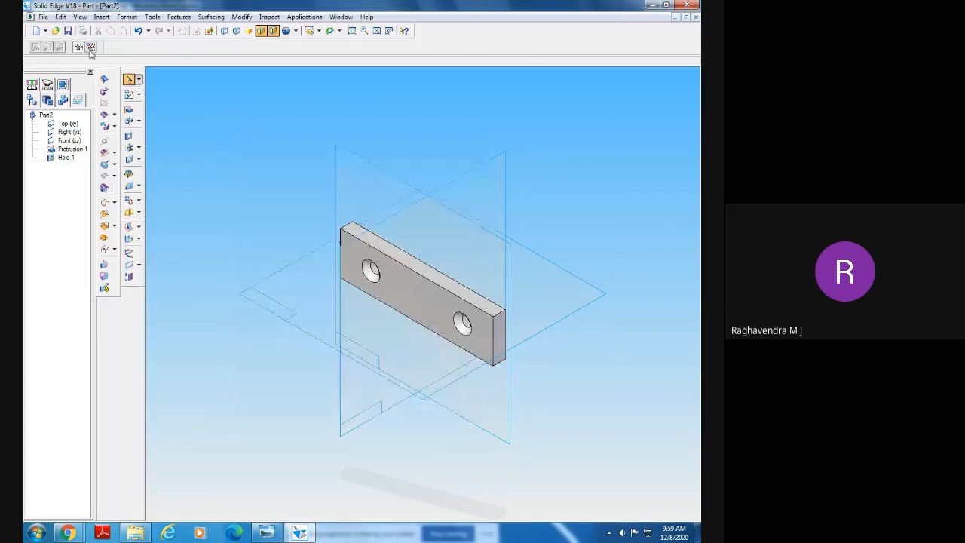
Enter JAW GRIP as the title in the part's file properties and select the title text
{"action": "left_click", "coordinate": [43, 17]}
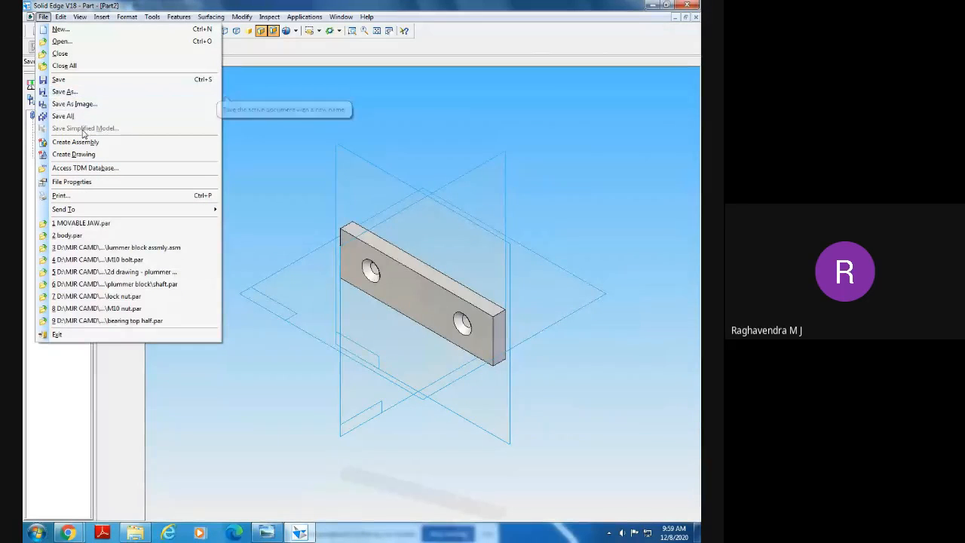
{"action": "left_click", "coordinate": [95, 181]}
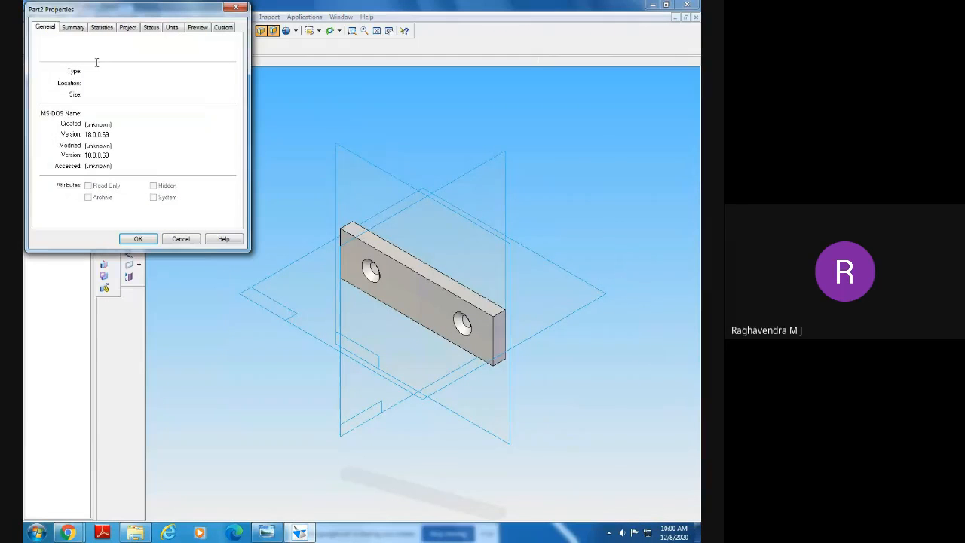
{"action": "left_click", "coordinate": [74, 28]}
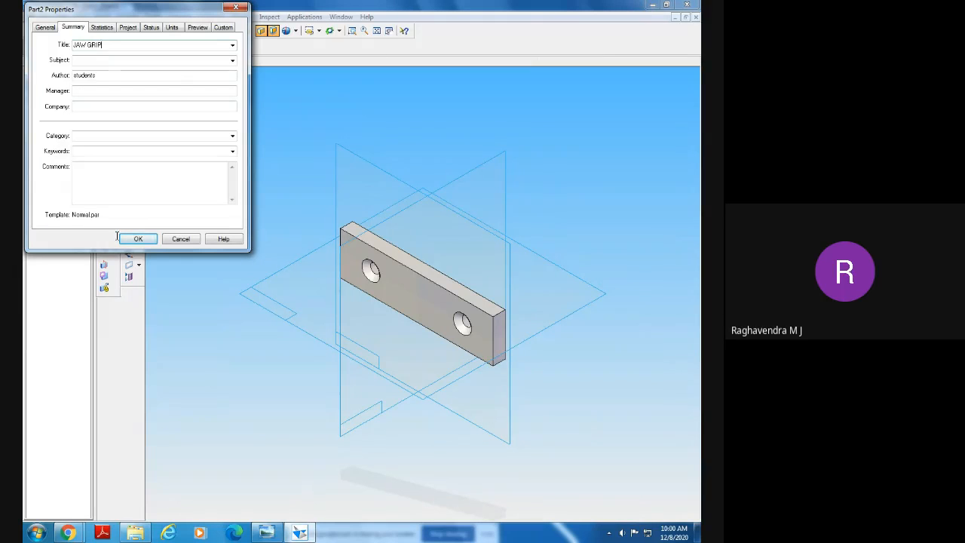
{"action": "left_click_drag", "start_coordinate": [118, 45], "coordinate": [70, 45]}
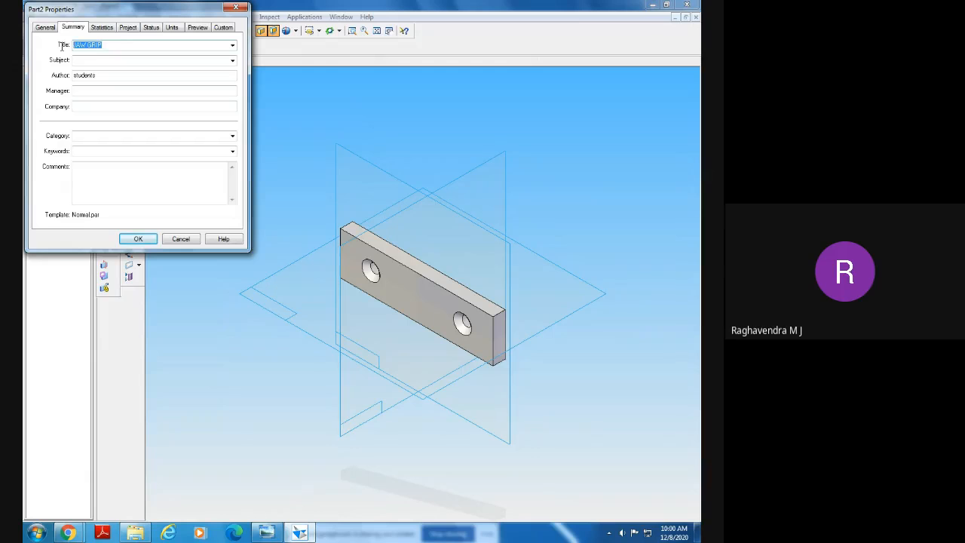
Confirm the part properties with the title JAW GRIP, save the part as JAW GRIP in the machine vice folder, and close it
{"action": "left_click", "coordinate": [138, 239]}
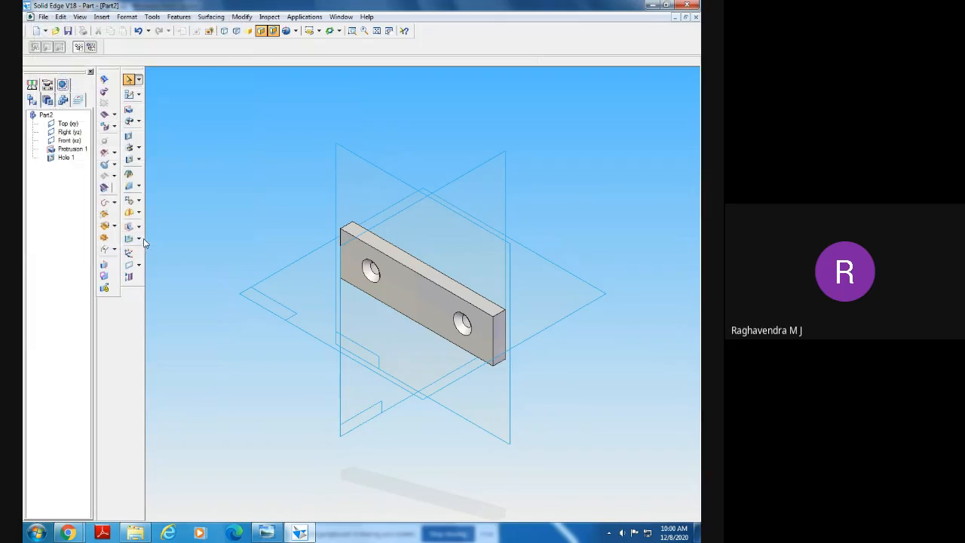
{"action": "left_click", "coordinate": [31, 18]}
{"action": "left_click", "coordinate": [71, 183]}
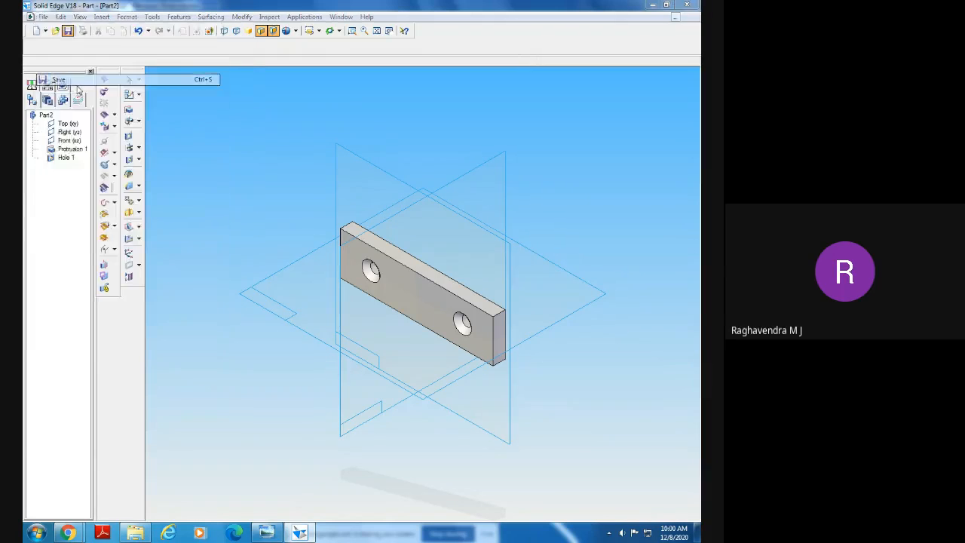
{"action": "left_click", "coordinate": [130, 240]}
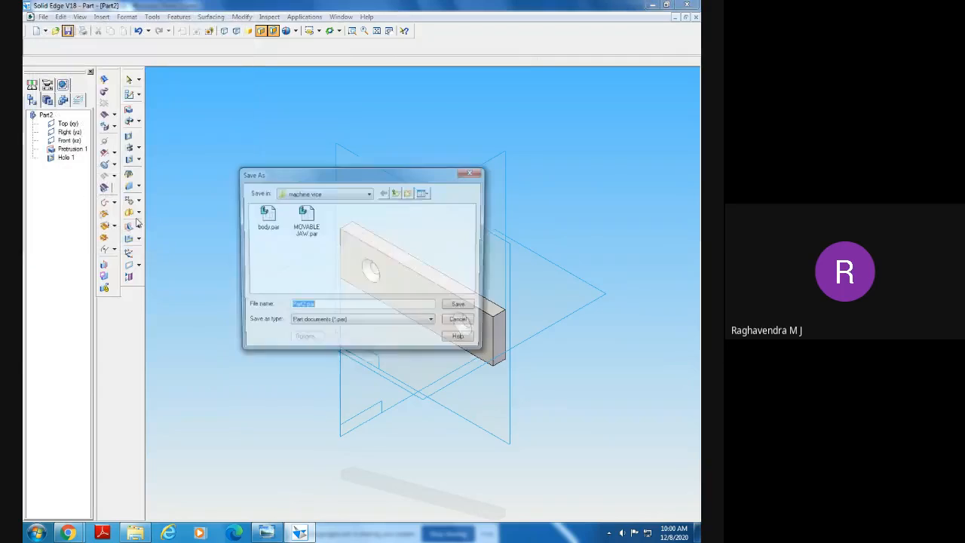
{"action": "type", "text": "JAW GRIP"}
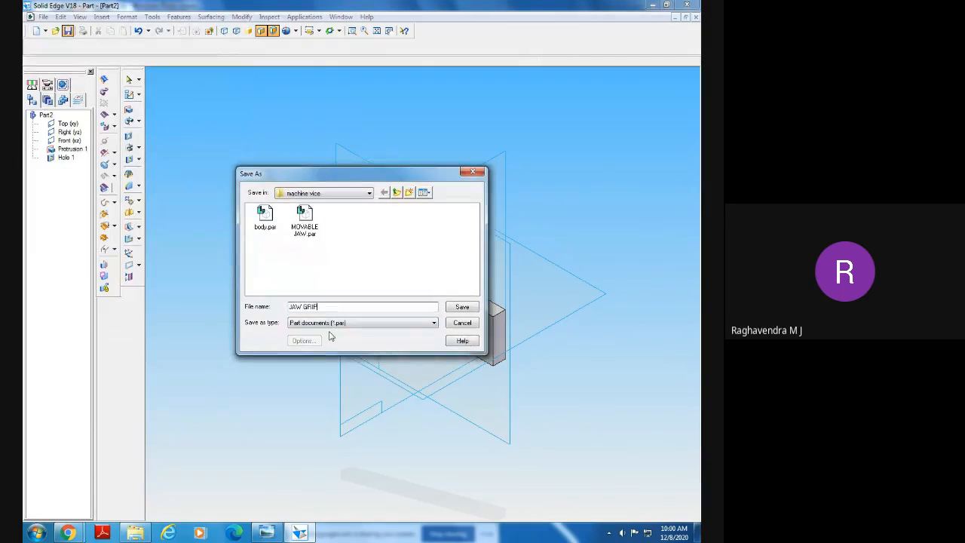
{"action": "left_click", "coordinate": [460, 306]}
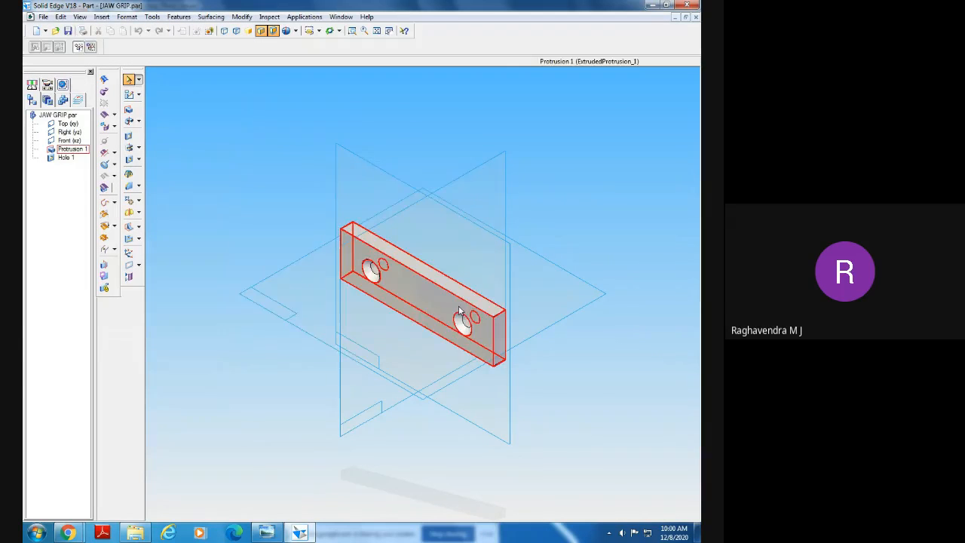
{"action": "left_click", "coordinate": [695, 16]}
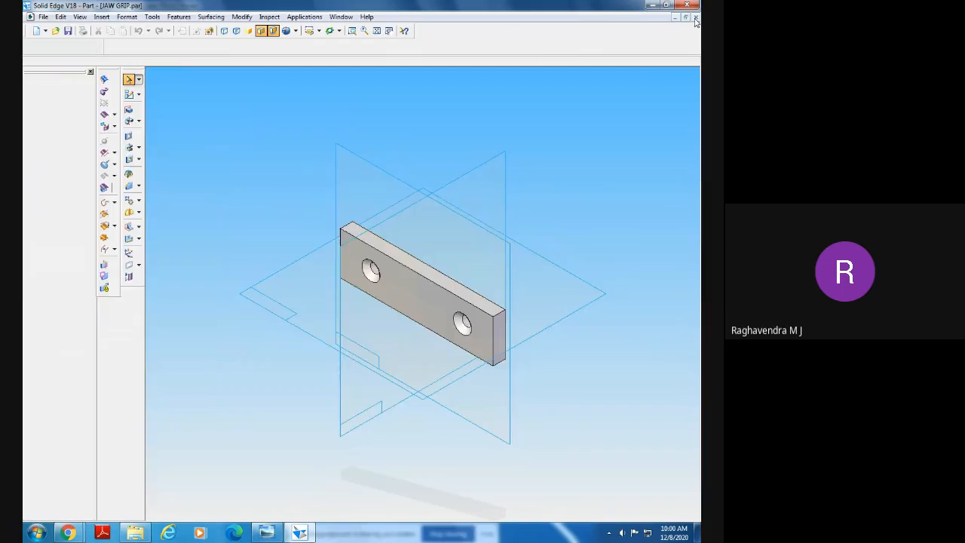
Switch to Windows Photo Viewer, bring up the Machine Vice Part 4 Screw M6 drawing and rotate it counterclockwise
{"action": "left_click", "coordinate": [268, 532]}
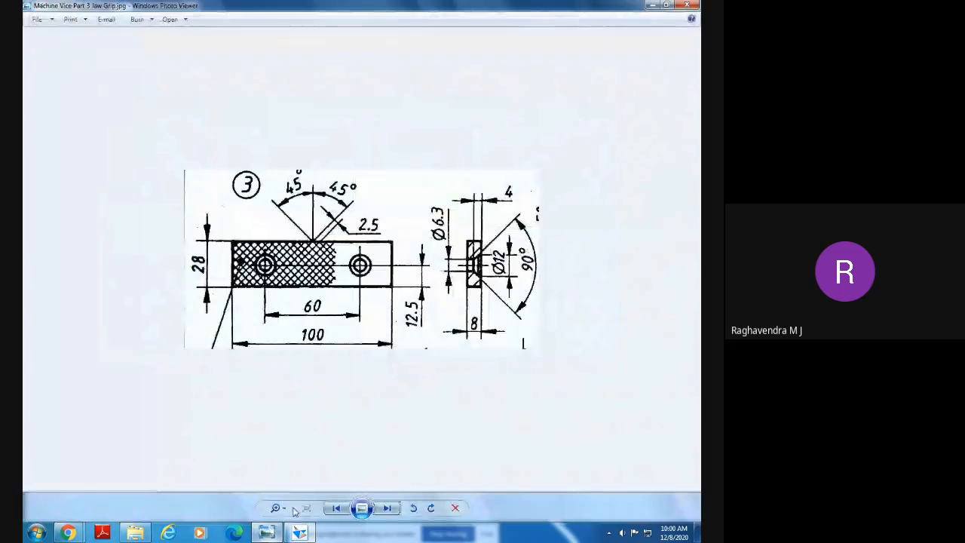
{"action": "left_click", "coordinate": [386, 509]}
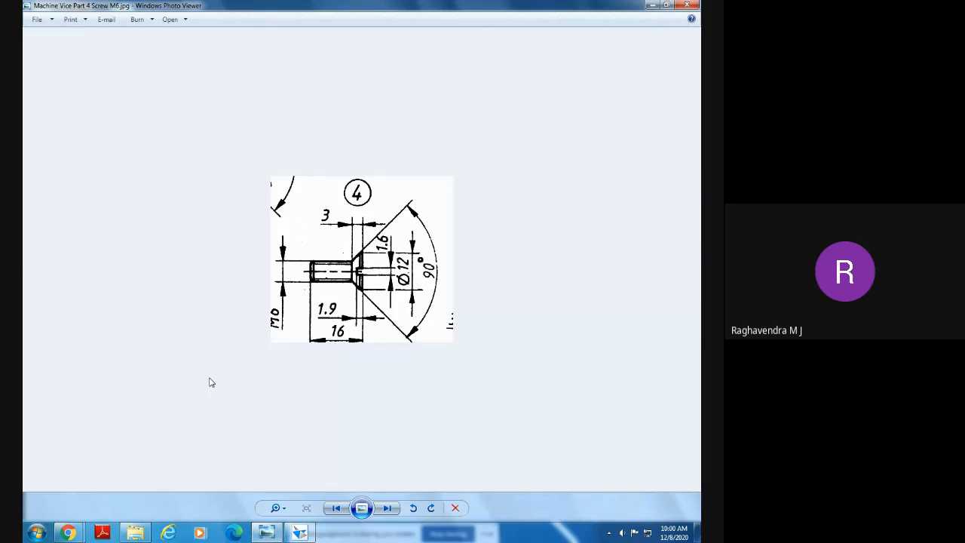
{"action": "left_click", "coordinate": [413, 508]}
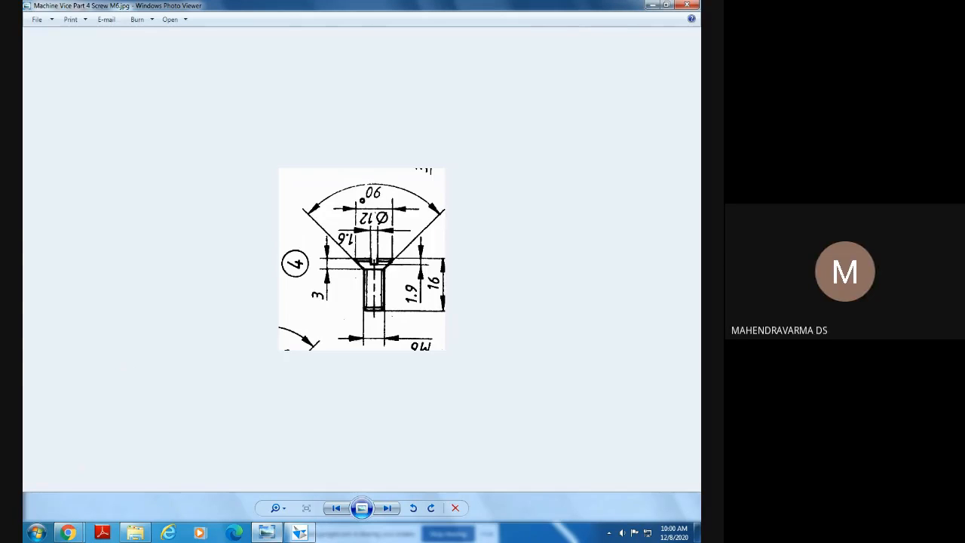
{"action": "left_click", "coordinate": [268, 533]}
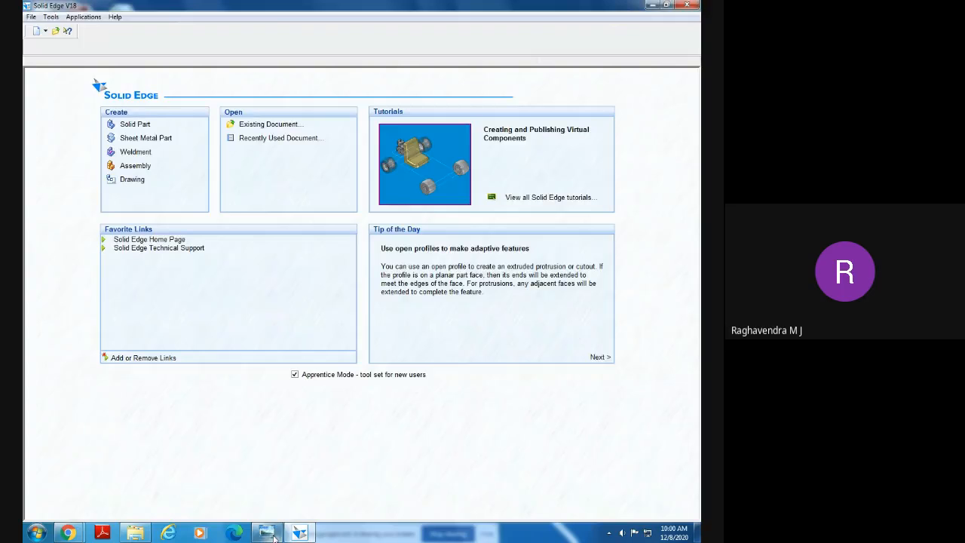
Examine the screw M6 details in the overall Machine Vice 1 drawing, and return to the Part 4 Screw M6 image
{"action": "left_click", "coordinate": [270, 533]}
{"action": "left_click", "coordinate": [336, 508]}
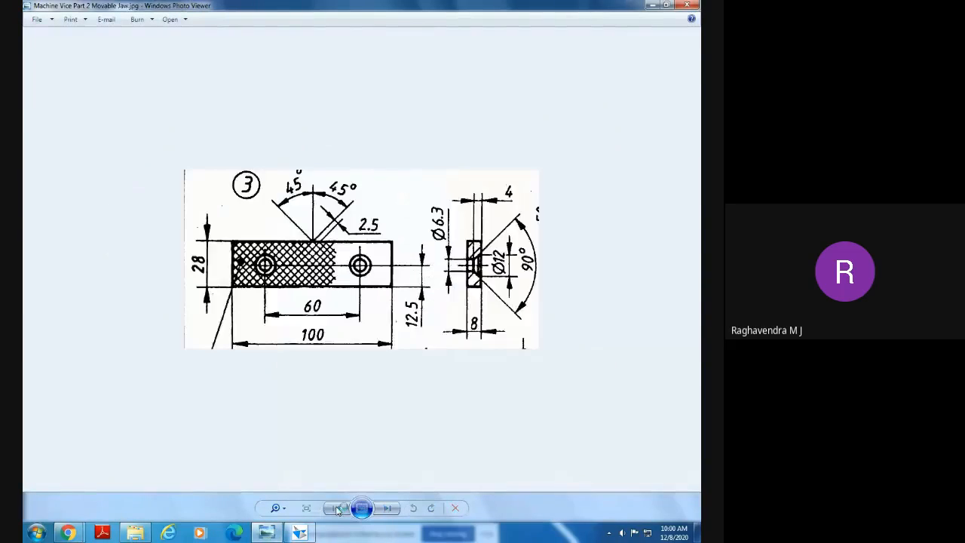
{"action": "left_click", "coordinate": [337, 508]}
{"action": "left_click", "coordinate": [336, 508]}
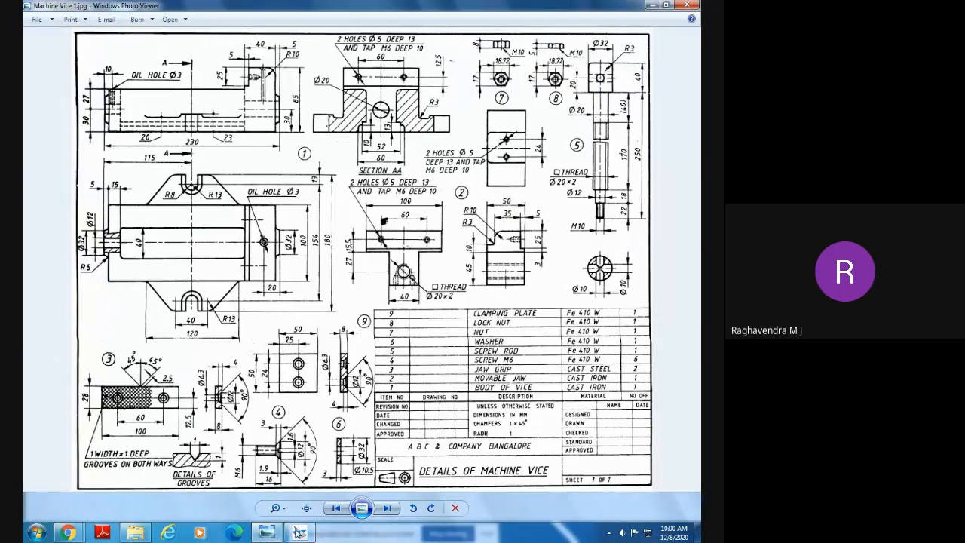
{"action": "left_click", "coordinate": [299, 533]}
{"action": "left_click", "coordinate": [266, 532]}
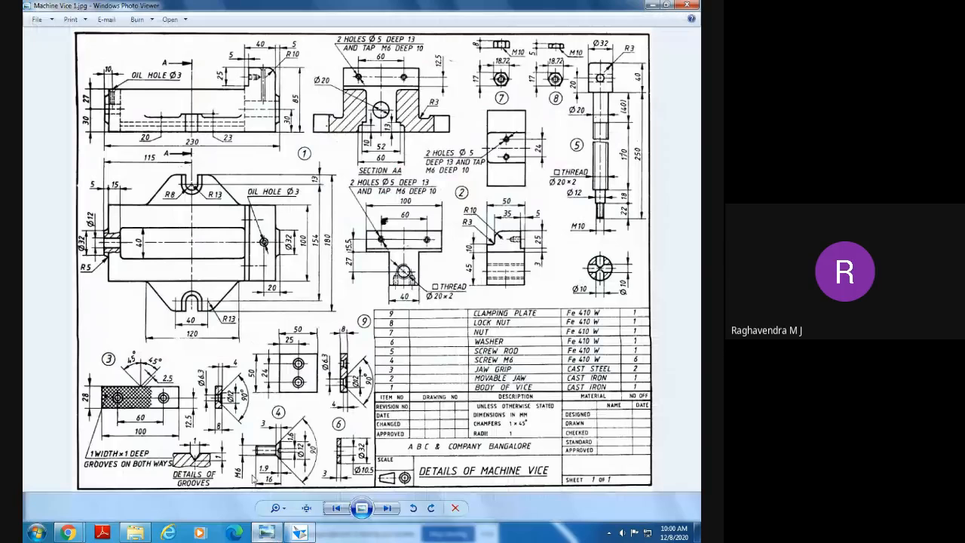
{"action": "left_click", "coordinate": [387, 507]}
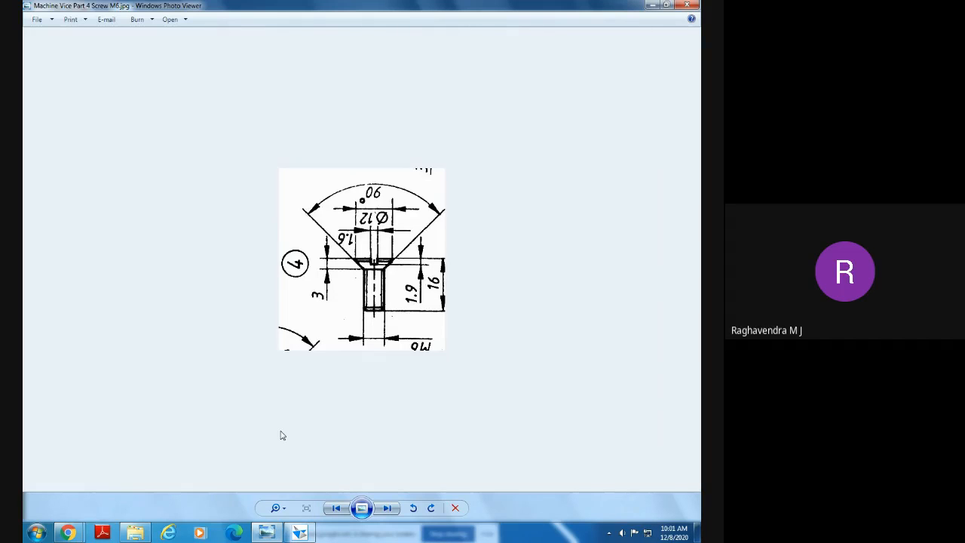
{"action": "left_click", "coordinate": [266, 533]}
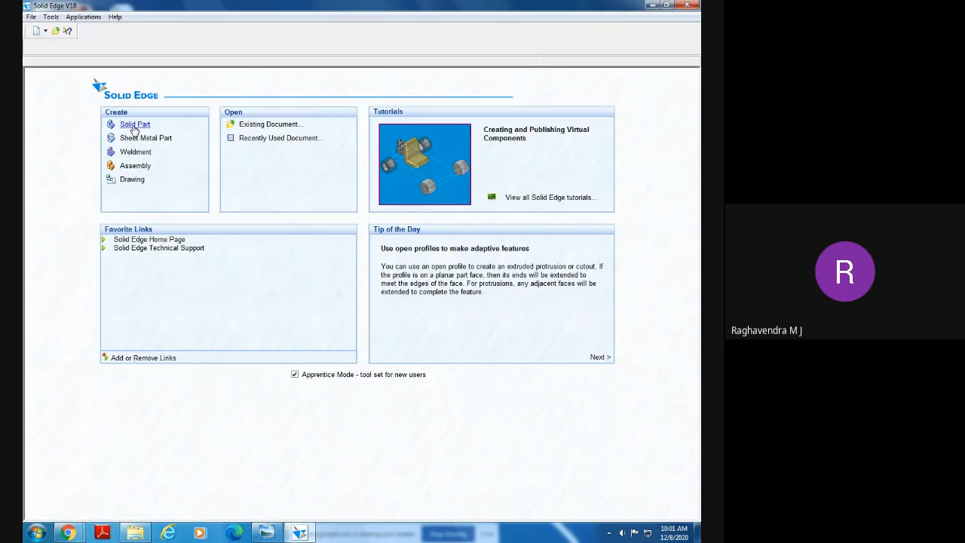
Create a new solid part in Solid Edge and start a Revolved Protrusion sketch on the front plane
{"action": "left_click", "coordinate": [134, 127]}
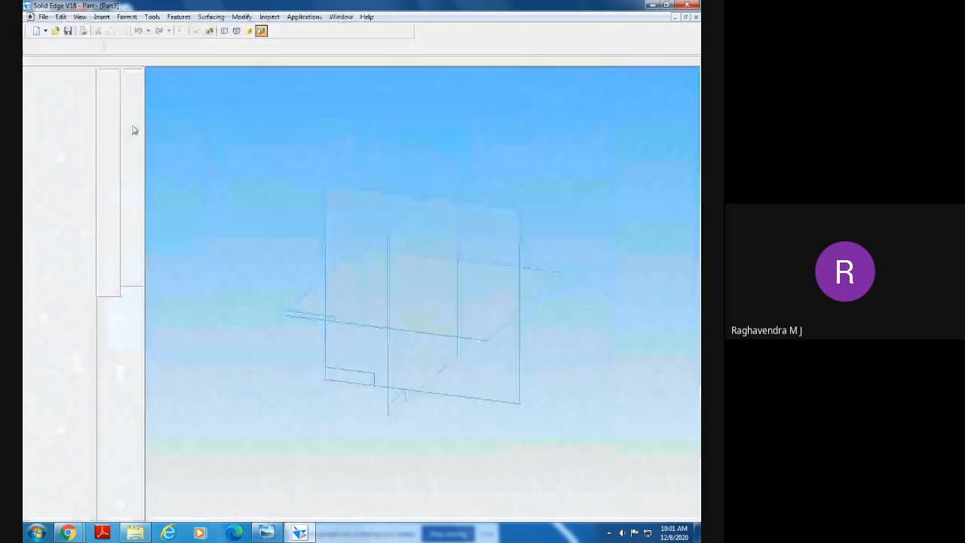
{"action": "left_click", "coordinate": [266, 531]}
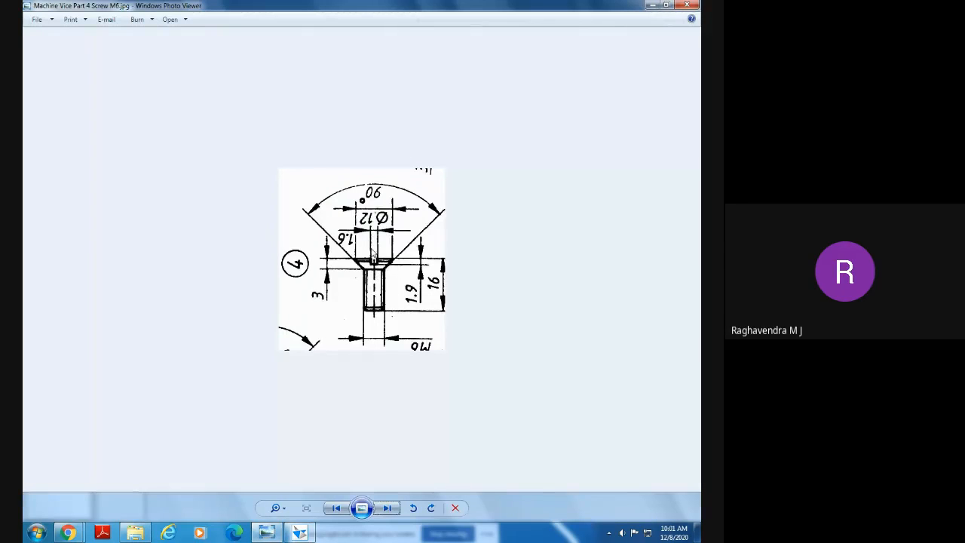
{"action": "left_click", "coordinate": [305, 530]}
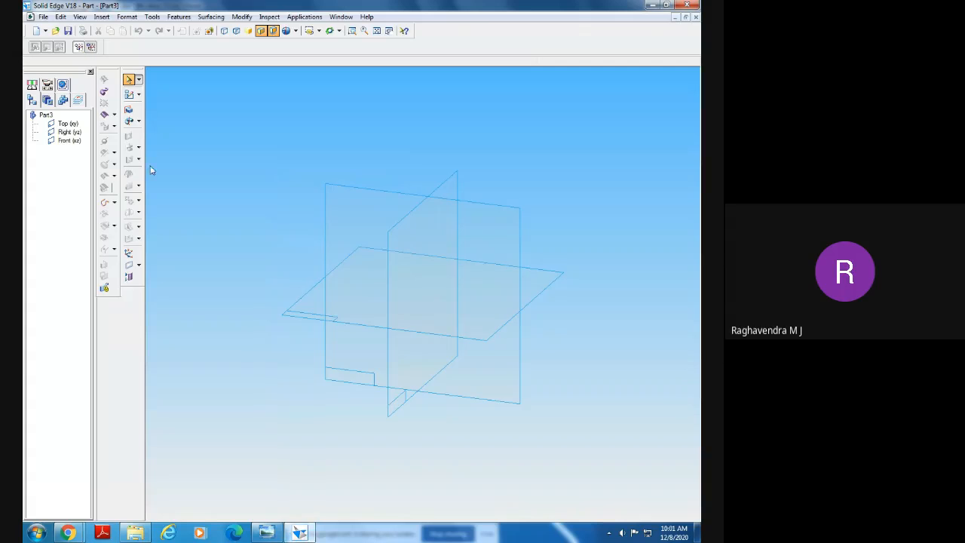
{"action": "left_click", "coordinate": [138, 120]}
{"action": "left_click", "coordinate": [159, 121]}
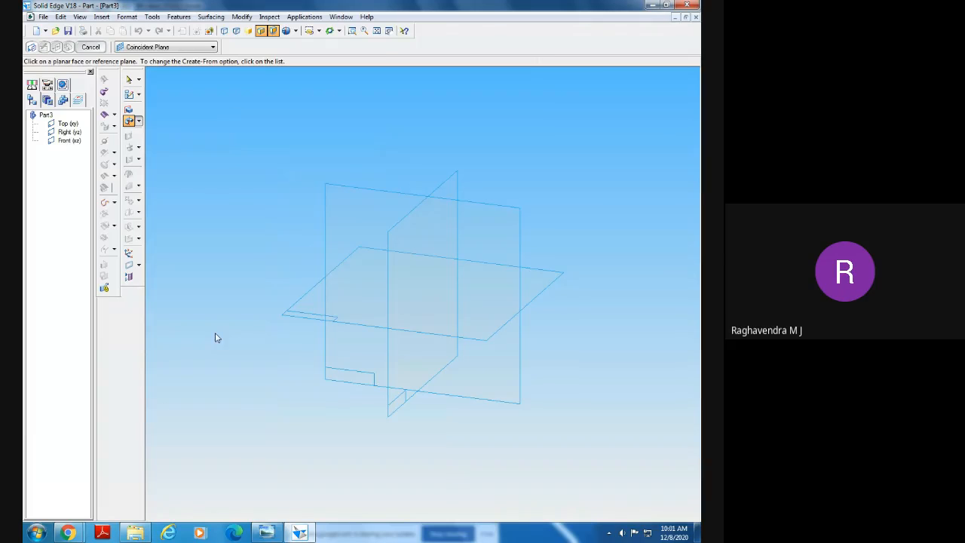
{"action": "left_click", "coordinate": [494, 213]}
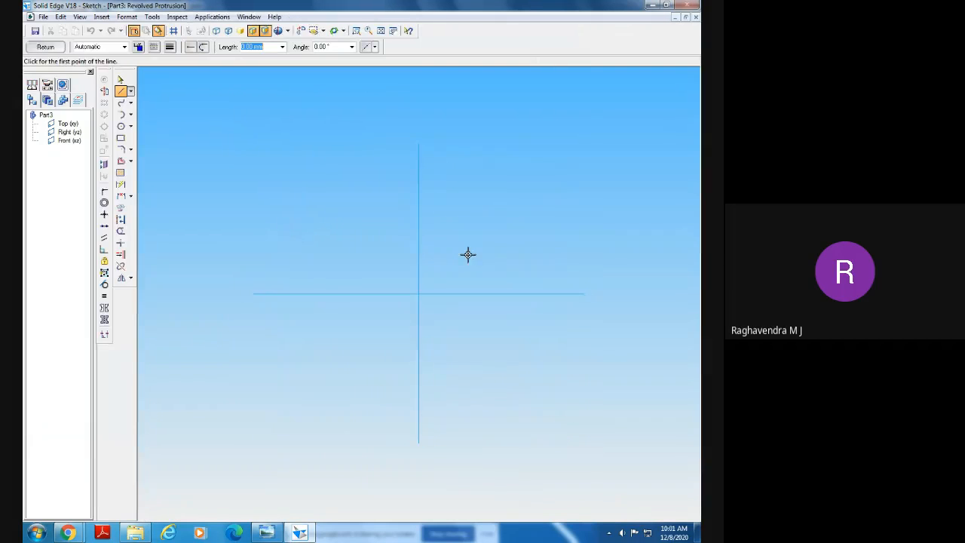
Sketch the countersunk screw's closed half-profile from the origin up the vertical axis, 16 mm long with a shank about 4 mm wide, following the drawing
{"action": "left_click", "coordinate": [257, 531]}
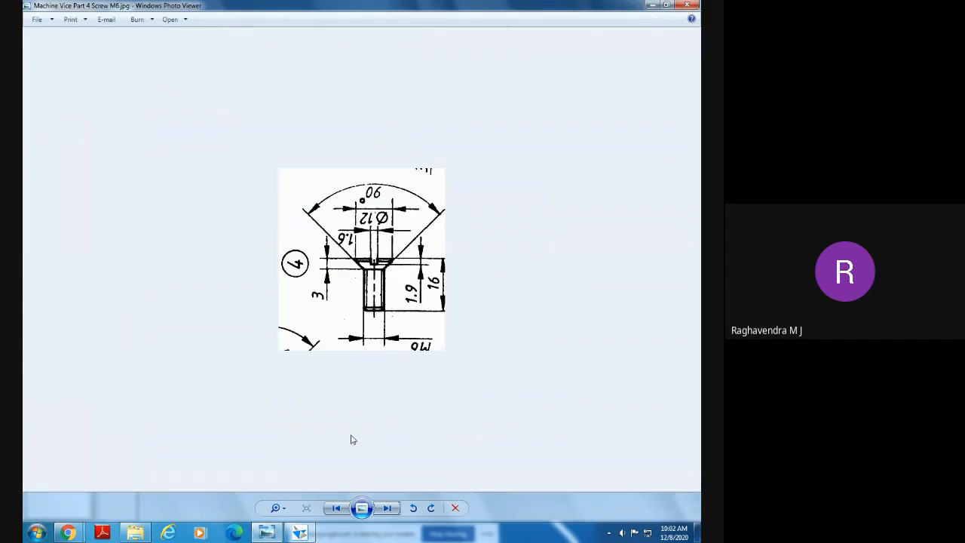
{"action": "left_click", "coordinate": [307, 530]}
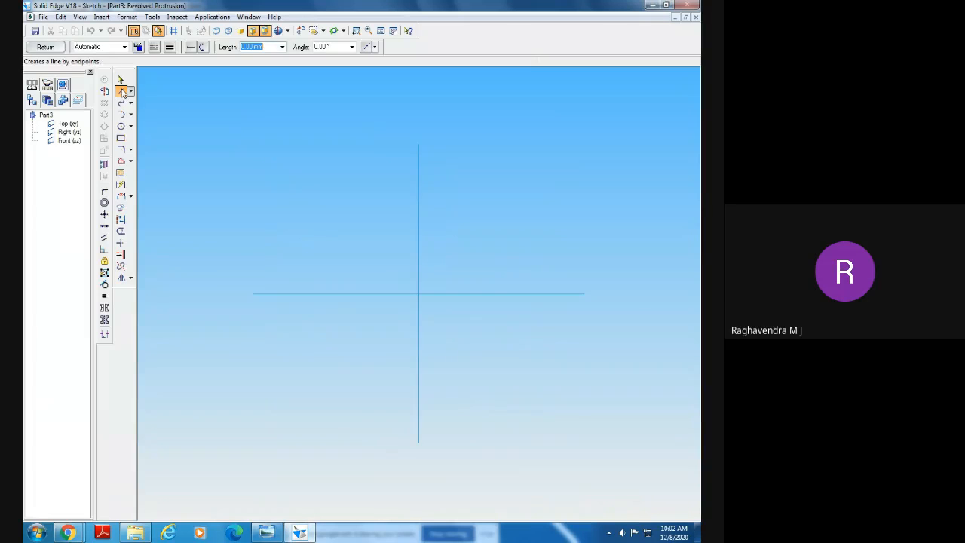
{"action": "left_click", "coordinate": [418, 293]}
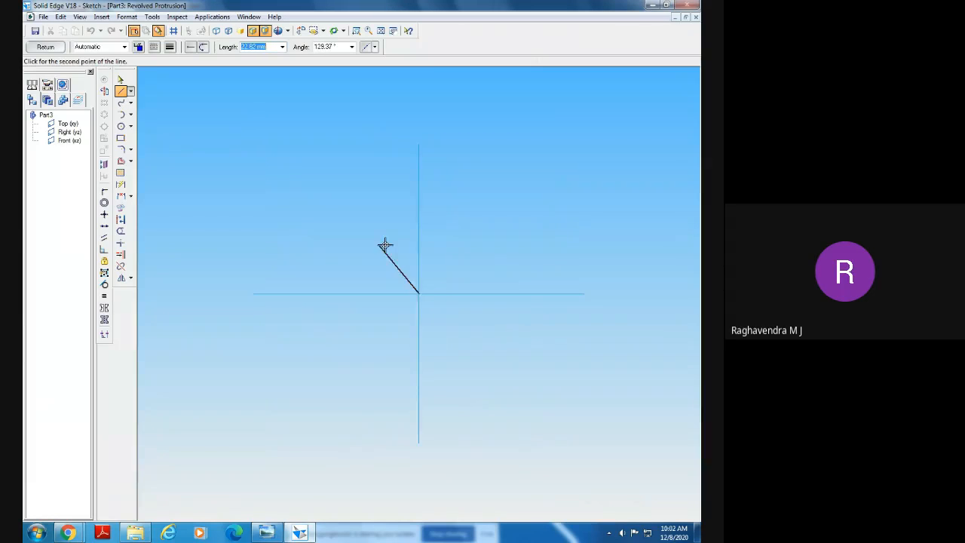
{"action": "left_click", "coordinate": [267, 532]}
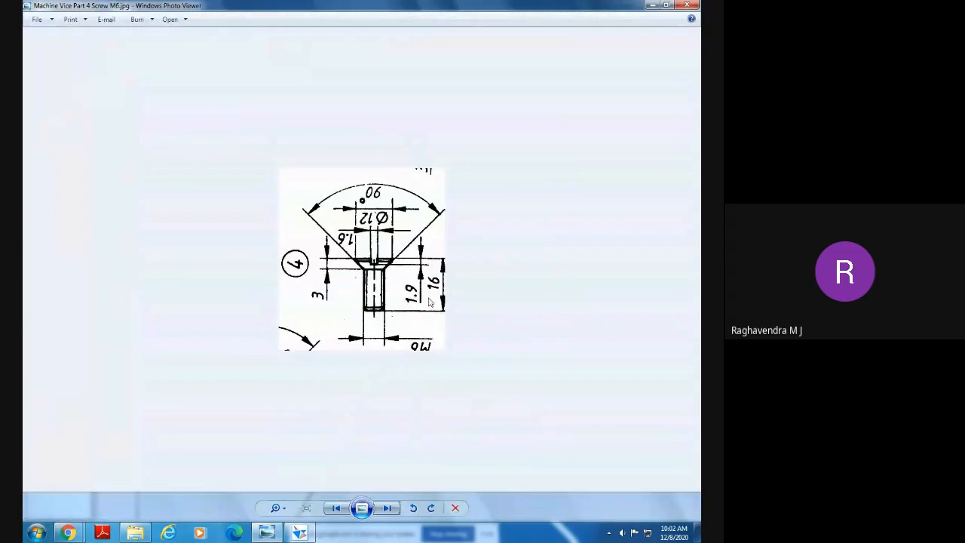
{"action": "left_click", "coordinate": [302, 533]}
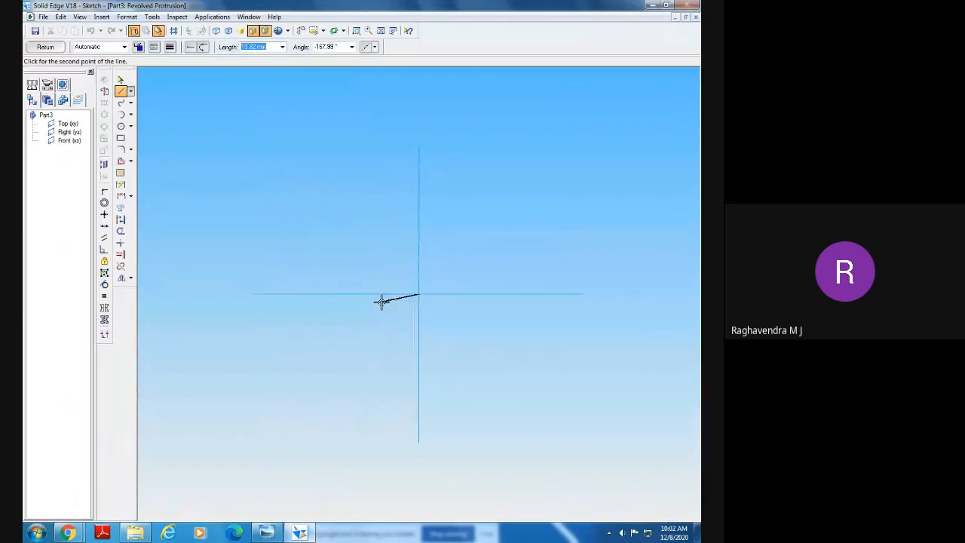
{"action": "left_click", "coordinate": [419, 236]}
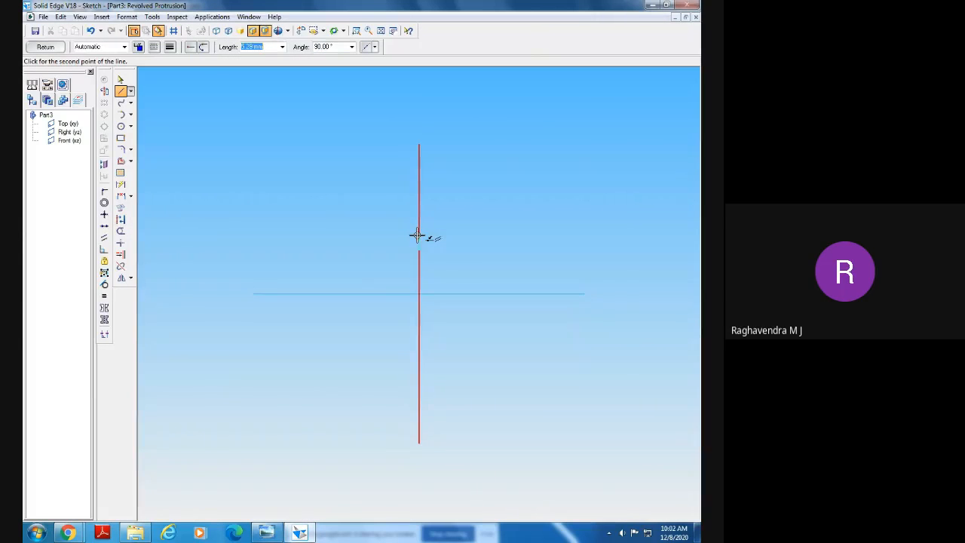
{"action": "left_click", "coordinate": [439, 250]}
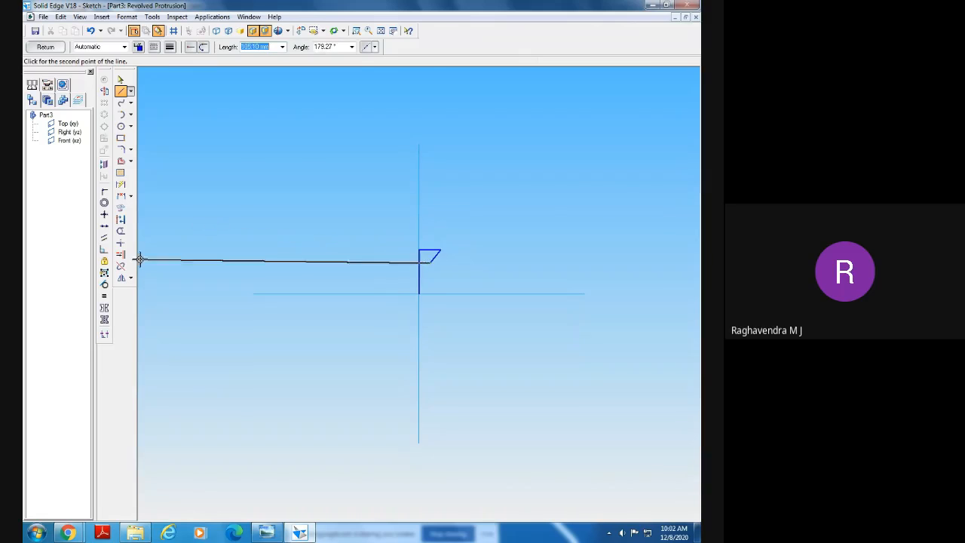
{"action": "left_click", "coordinate": [267, 524]}
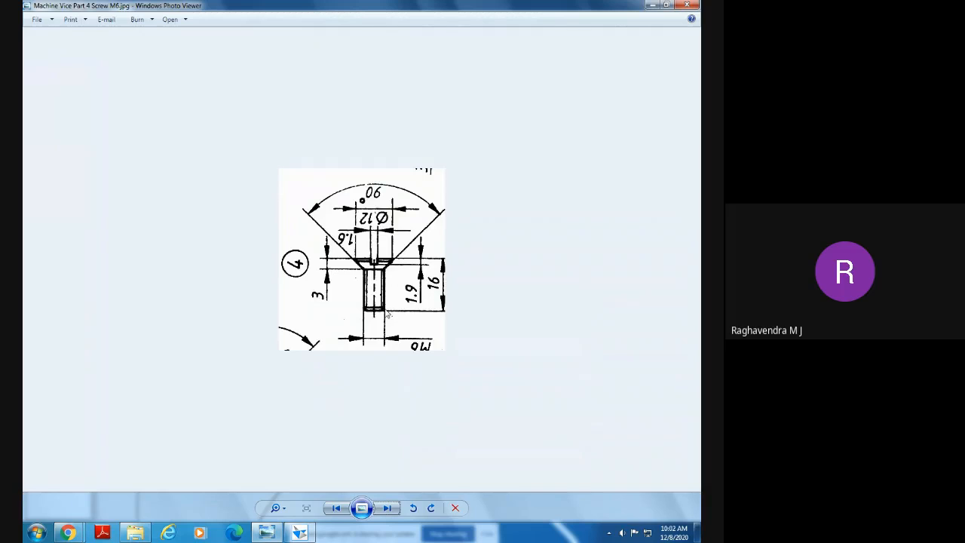
{"action": "left_click", "coordinate": [300, 532]}
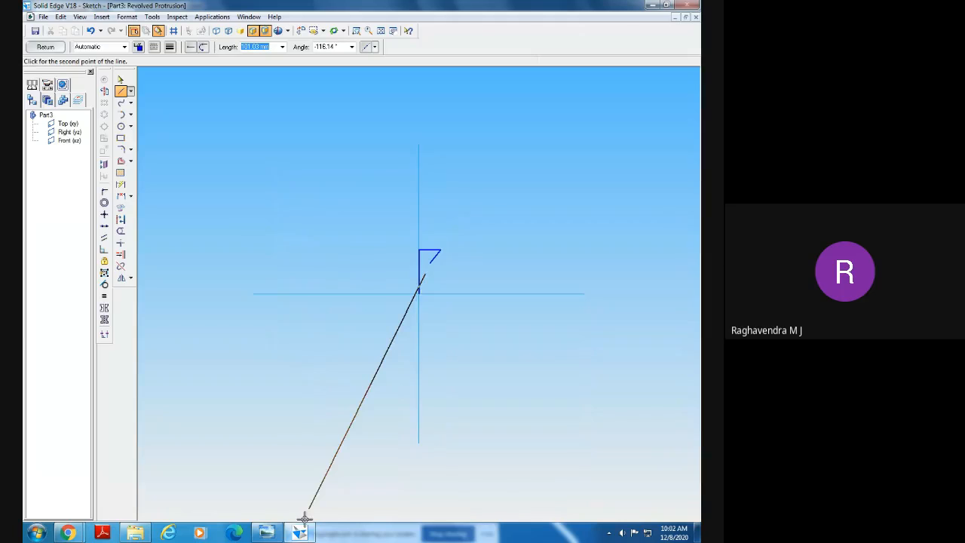
{"action": "left_click", "coordinate": [430, 294]}
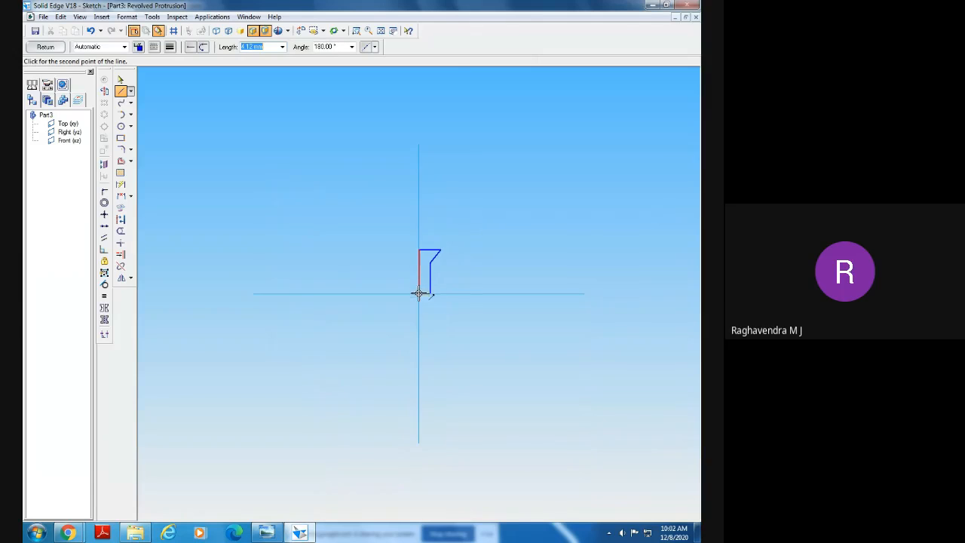
{"action": "left_click", "coordinate": [419, 294]}
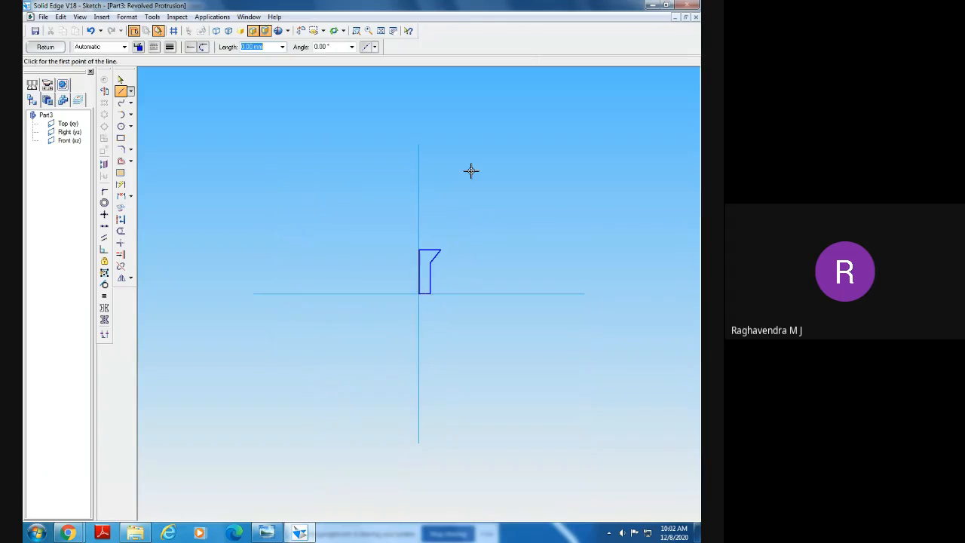
Dimension the profile's full height along the vertical axis, and check the shank size in the Machine Vice Part 4 Screw M6 drawing
{"action": "left_click", "coordinate": [121, 185]}
{"action": "left_click", "coordinate": [419, 272]}
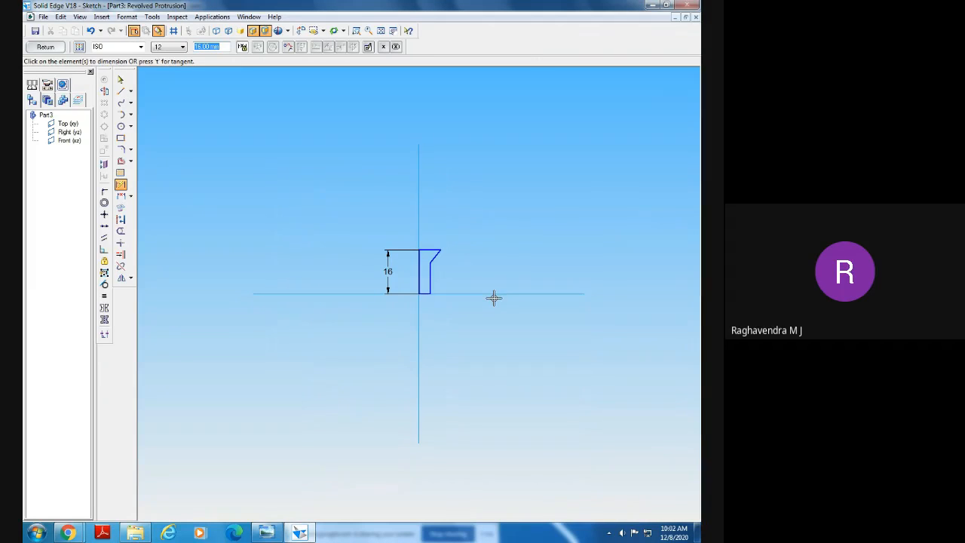
{"action": "left_click", "coordinate": [266, 532]}
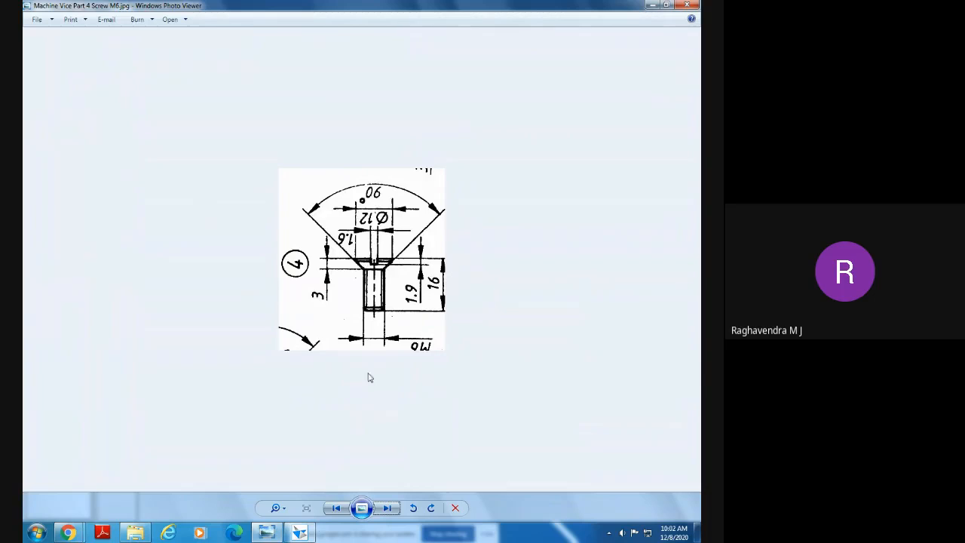
{"action": "left_click", "coordinate": [293, 532]}
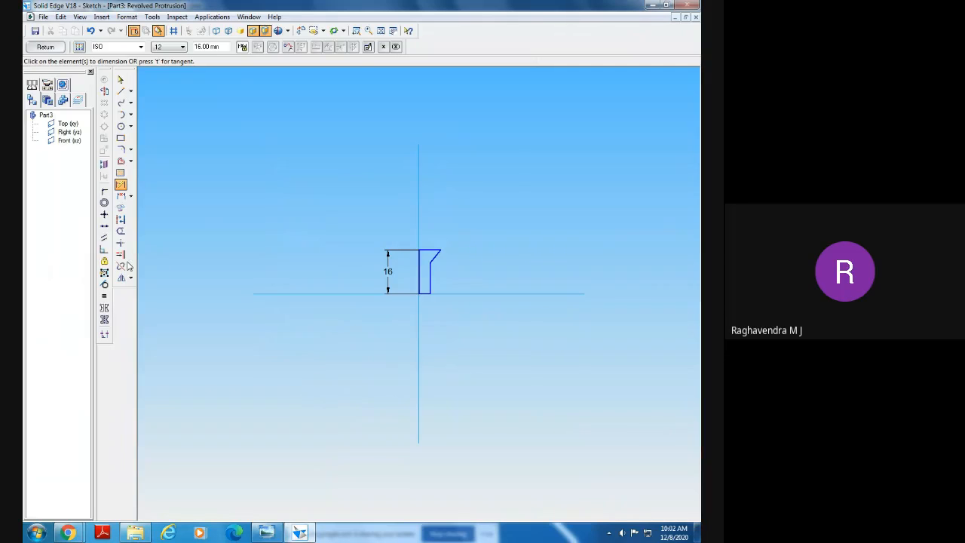
{"action": "left_click", "coordinate": [266, 533]}
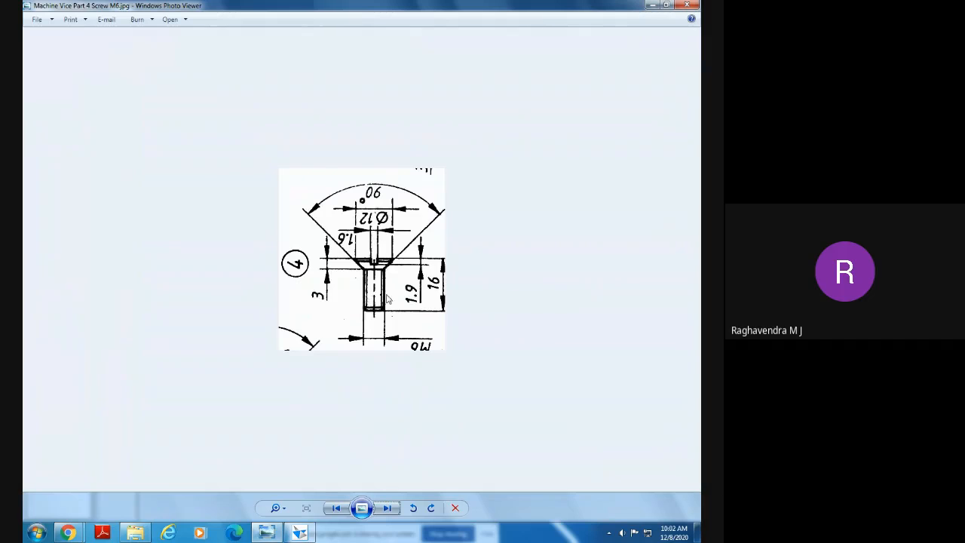
{"action": "left_click", "coordinate": [306, 533]}
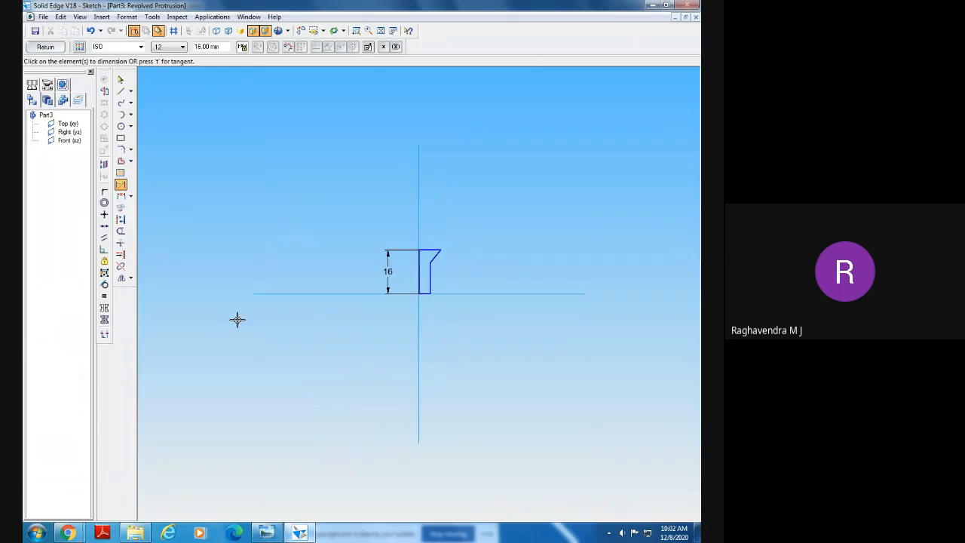
Set the shank's half-width to 3 mm and the half-width of the head's top edge to 6 mm
{"action": "left_click", "coordinate": [431, 285]}
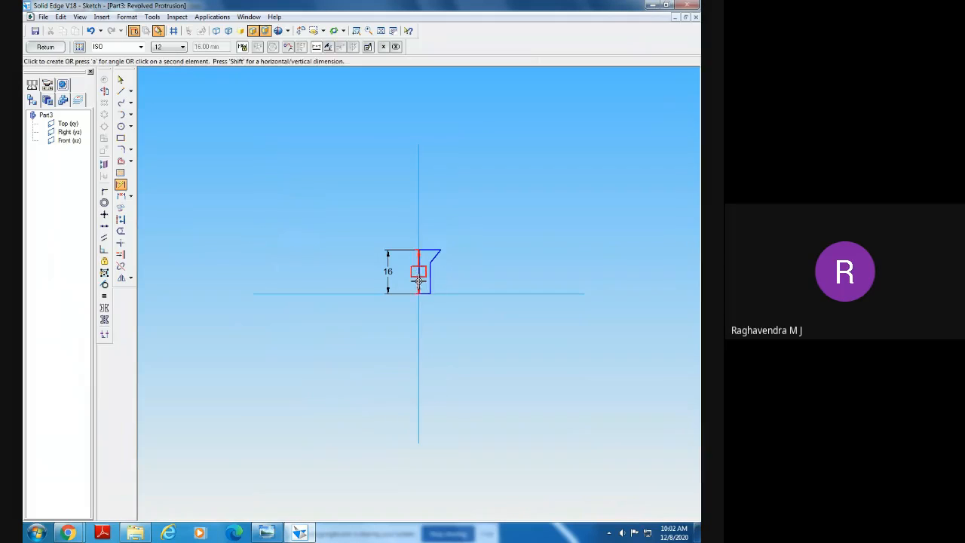
{"action": "left_click", "coordinate": [445, 316]}
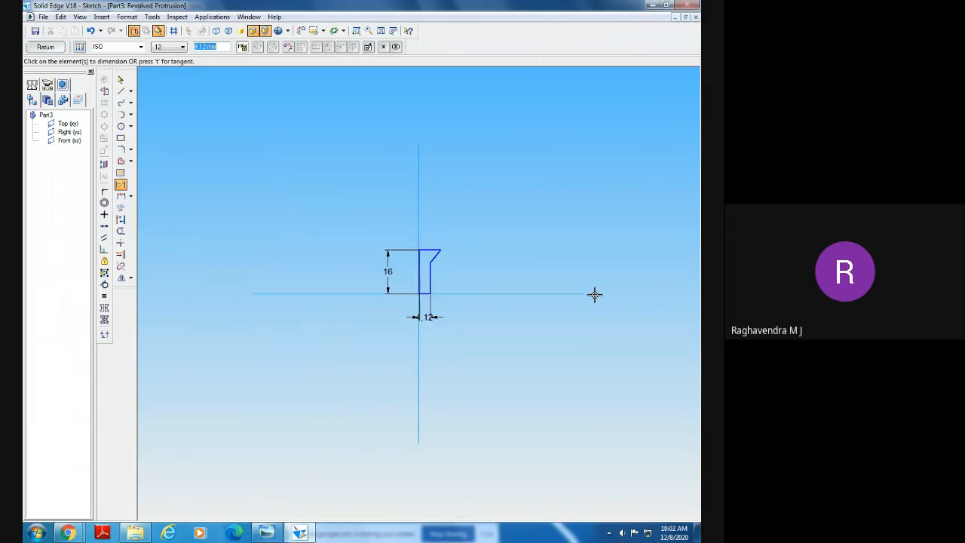
{"action": "type", "text": "3"}
{"action": "key", "text": "Return"}
{"action": "left_click", "coordinate": [435, 250]}
{"action": "left_click", "coordinate": [432, 230]}
{"action": "type", "text": "6"}
{"action": "key", "text": "Return"}
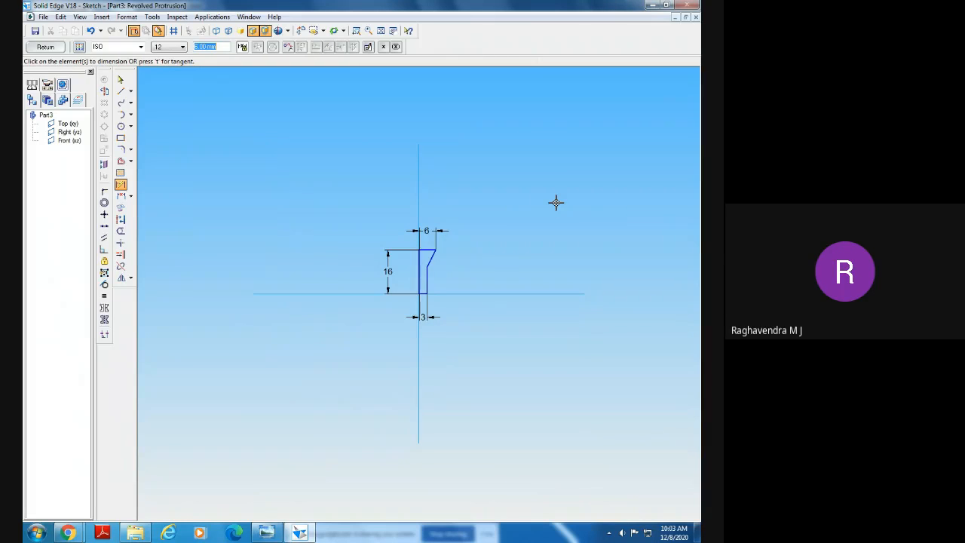
Check the head angle in the screw drawing and set the angle between the vertical axis and the sloped head edge to 45°
{"action": "left_click", "coordinate": [238, 534]}
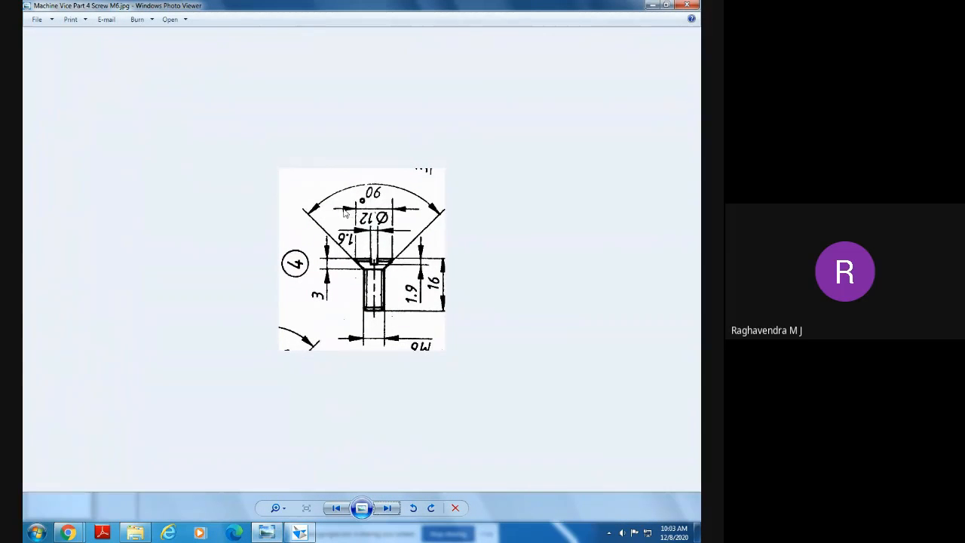
{"action": "left_click", "coordinate": [303, 534]}
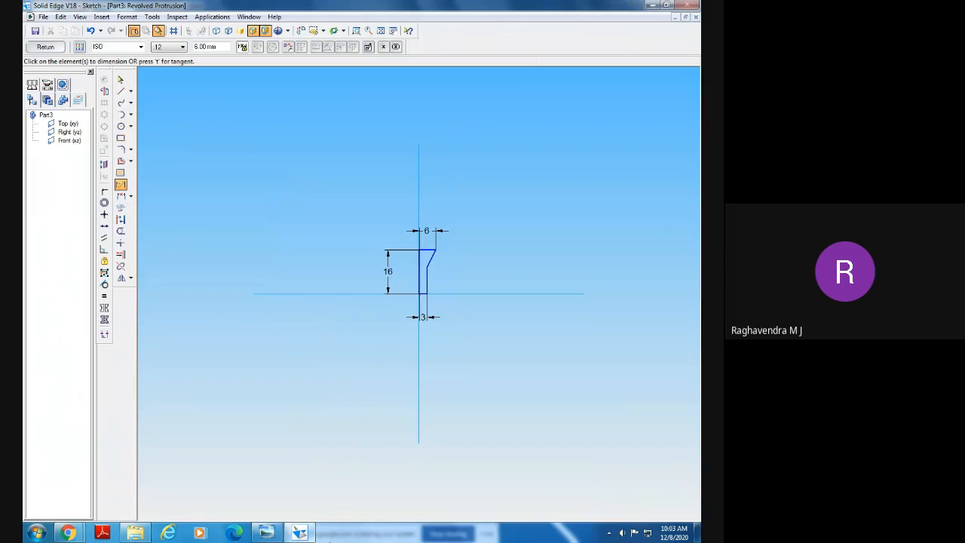
{"action": "left_click", "coordinate": [132, 196]}
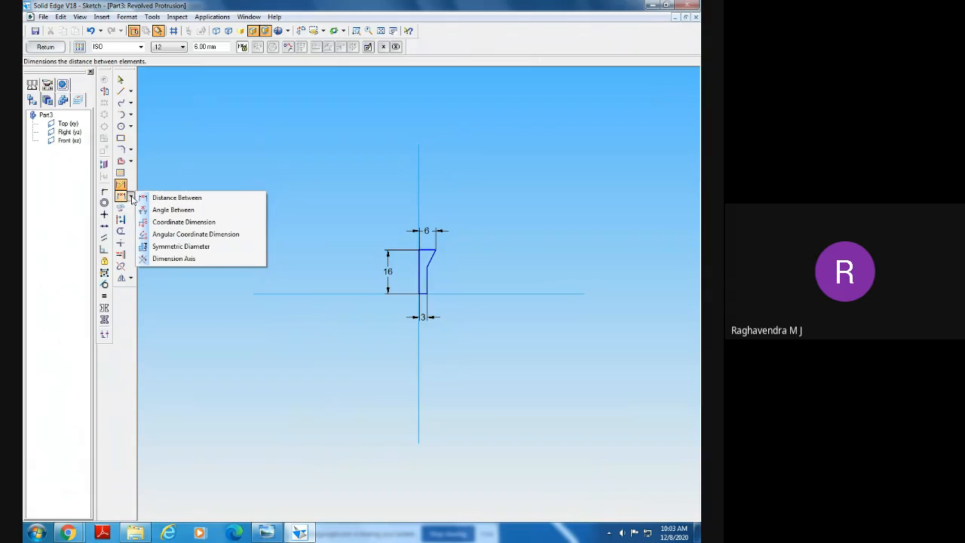
{"action": "left_click", "coordinate": [183, 221]}
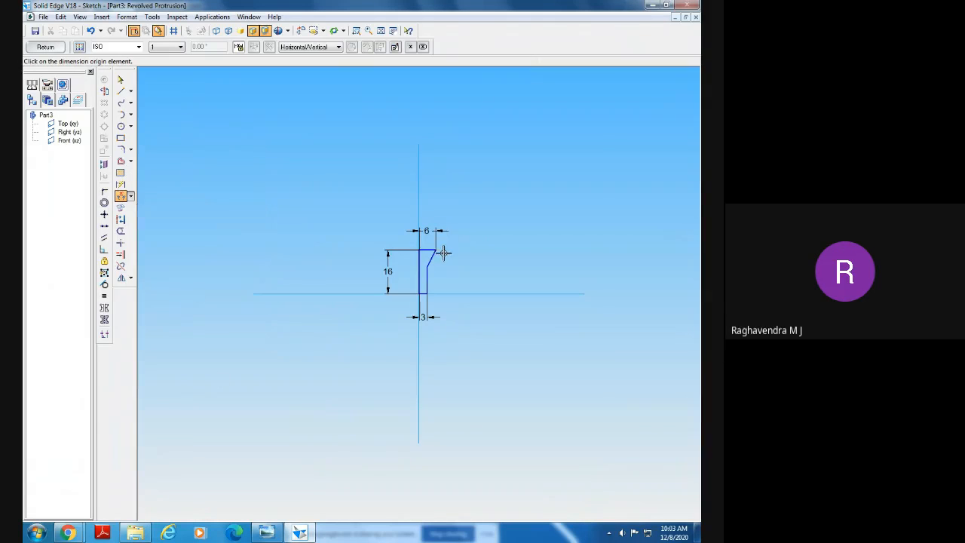
{"action": "left_click", "coordinate": [419, 257]}
{"action": "left_click", "coordinate": [430, 258]}
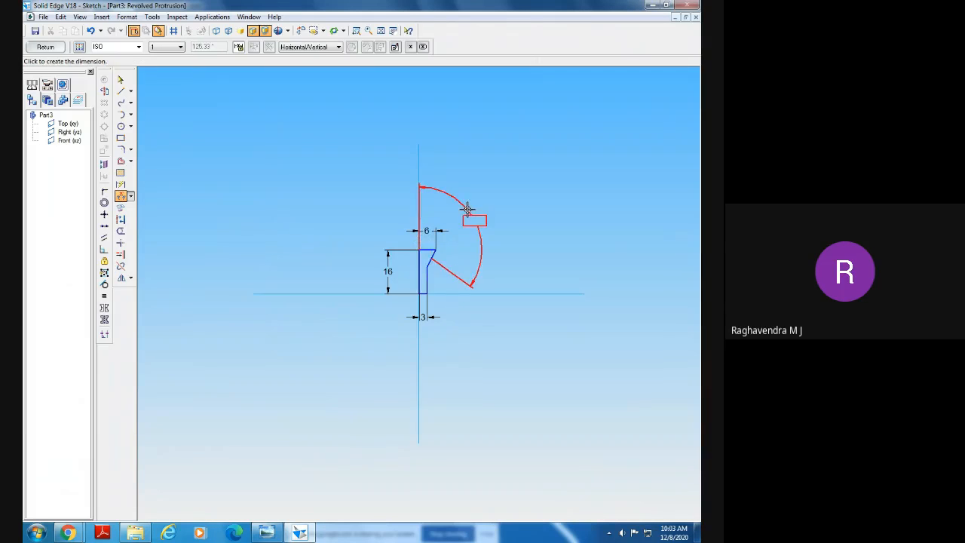
{"action": "right_click", "coordinate": [467, 215]}
{"action": "left_click", "coordinate": [419, 253]}
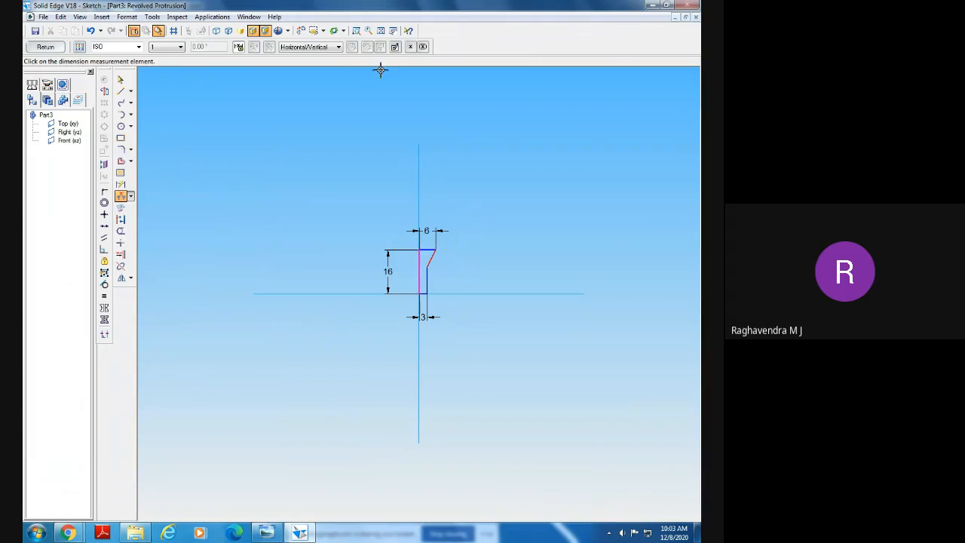
{"action": "left_click", "coordinate": [356, 30]}
{"action": "mouse_move", "coordinate": [383, 209]}
{"action": "left_mouse_down"}
{"action": "mouse_move", "coordinate": [526, 309]}
{"action": "mouse_move", "coordinate": [523, 291]}
{"action": "left_mouse_up"}
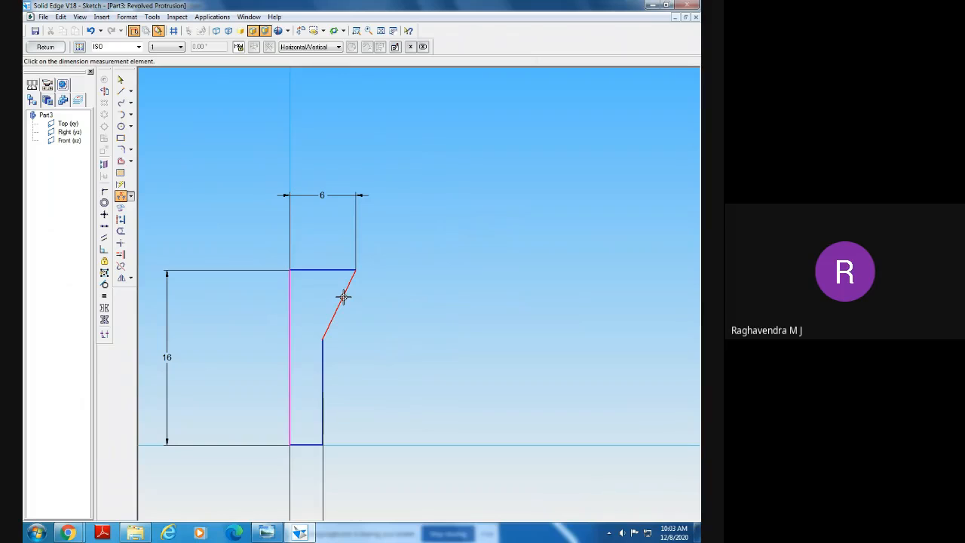
{"action": "left_click", "coordinate": [343, 297]}
{"action": "left_click", "coordinate": [408, 147]}
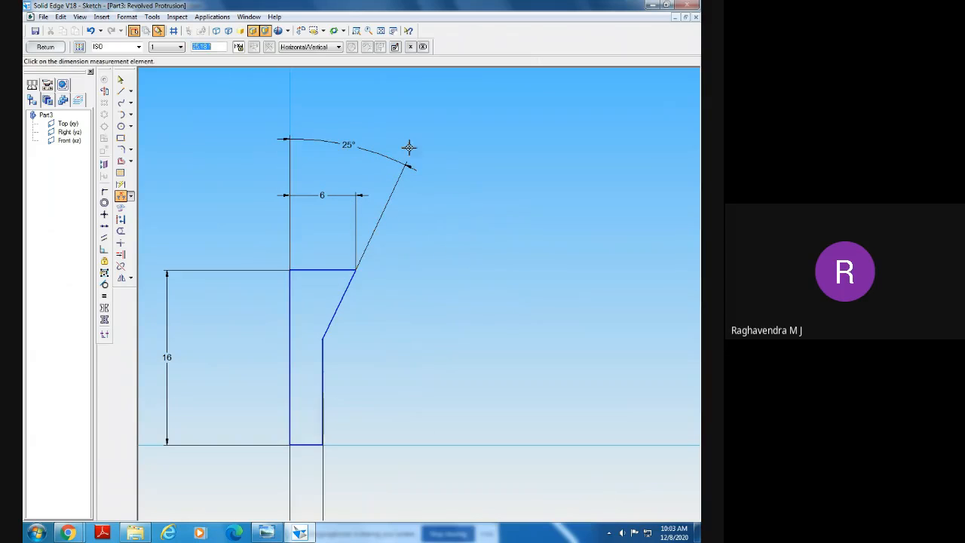
{"action": "type", "text": "45"}
{"action": "key", "text": "Return"}
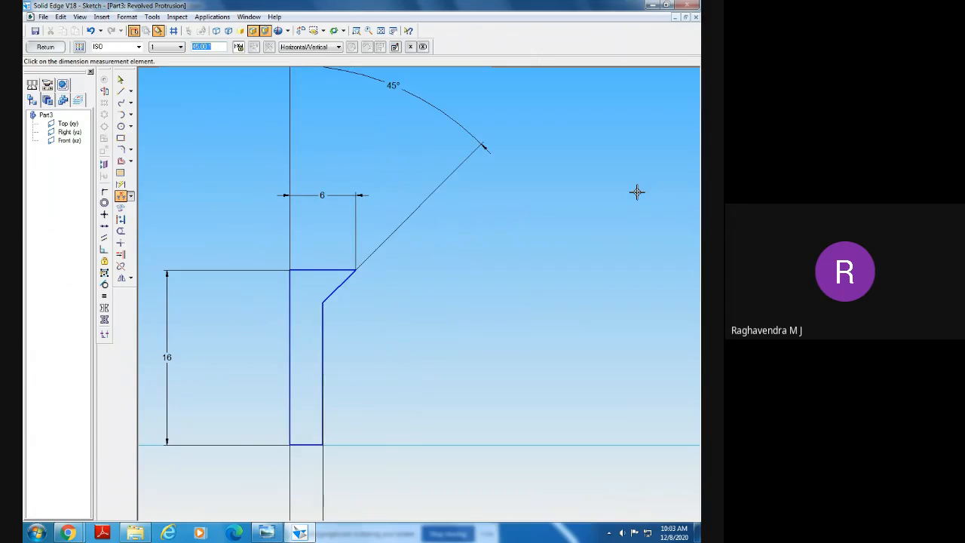
{"action": "left_click", "coordinate": [381, 30]}
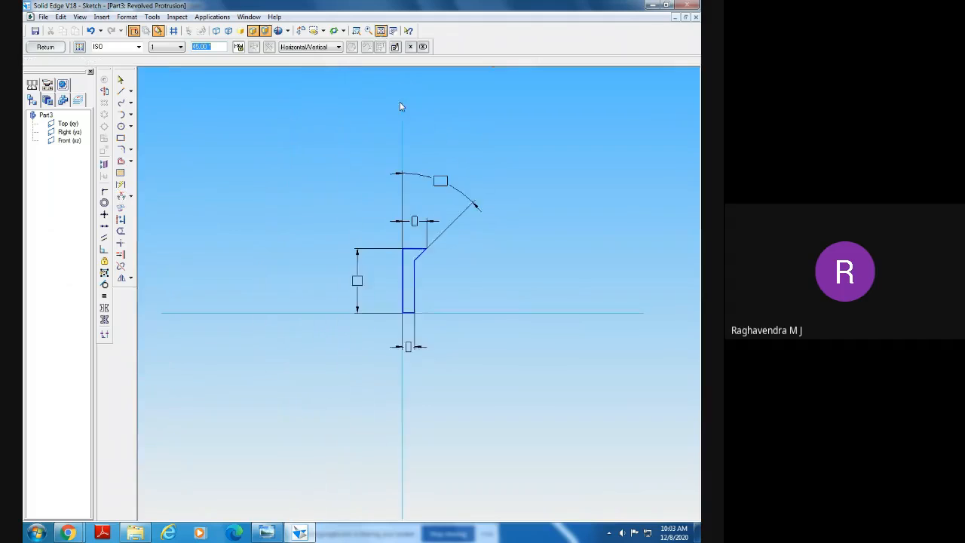
Check the head height in the screw drawing and dimension the vertical distance from the head's top edge to the shank corner
{"action": "left_click", "coordinate": [121, 80]}
{"action": "left_click", "coordinate": [433, 191]}
{"action": "left_click", "coordinate": [513, 224]}
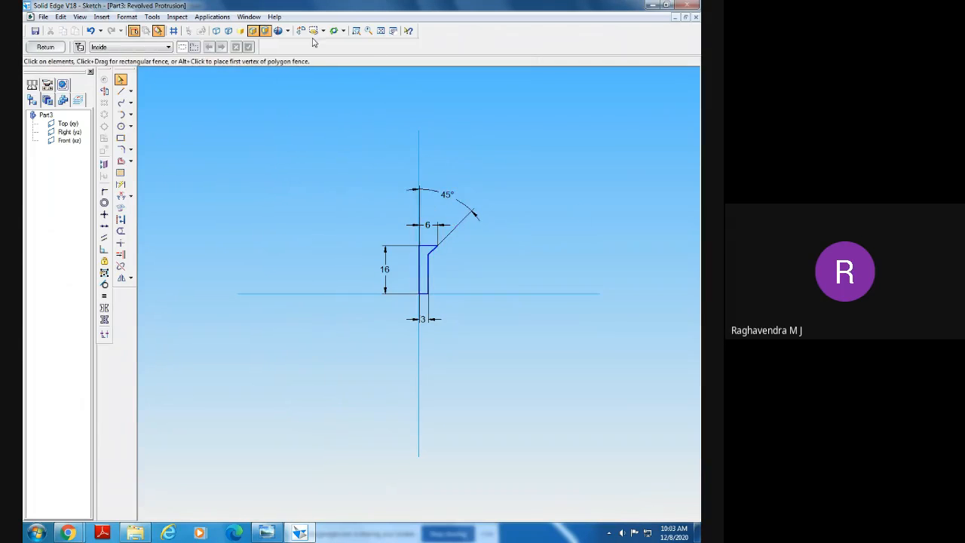
{"action": "left_click", "coordinate": [357, 30]}
{"action": "mouse_move", "coordinate": [345, 166]}
{"action": "left_mouse_down"}
{"action": "mouse_move", "coordinate": [500, 322]}
{"action": "mouse_move", "coordinate": [582, 373]}
{"action": "left_mouse_up"}
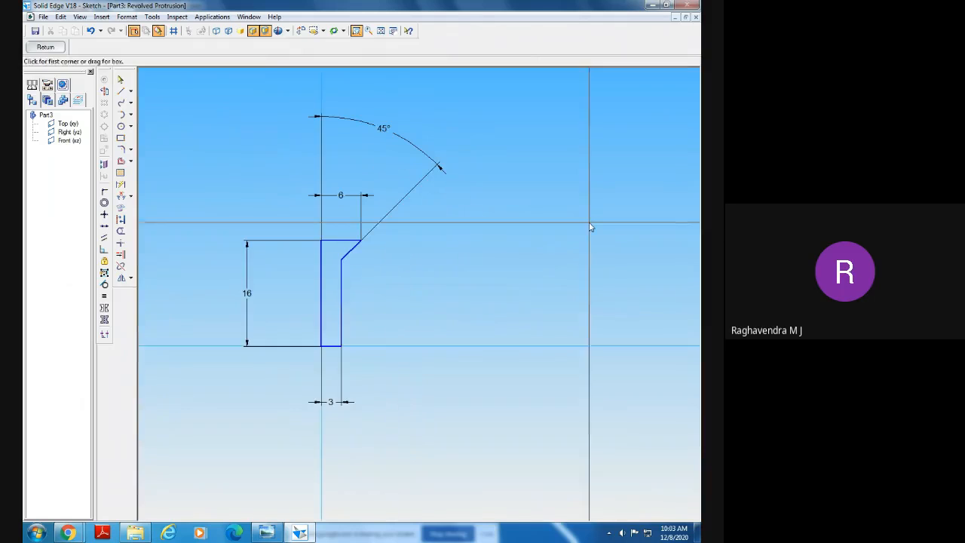
{"action": "right_click", "coordinate": [589, 224]}
{"action": "left_click", "coordinate": [267, 532]}
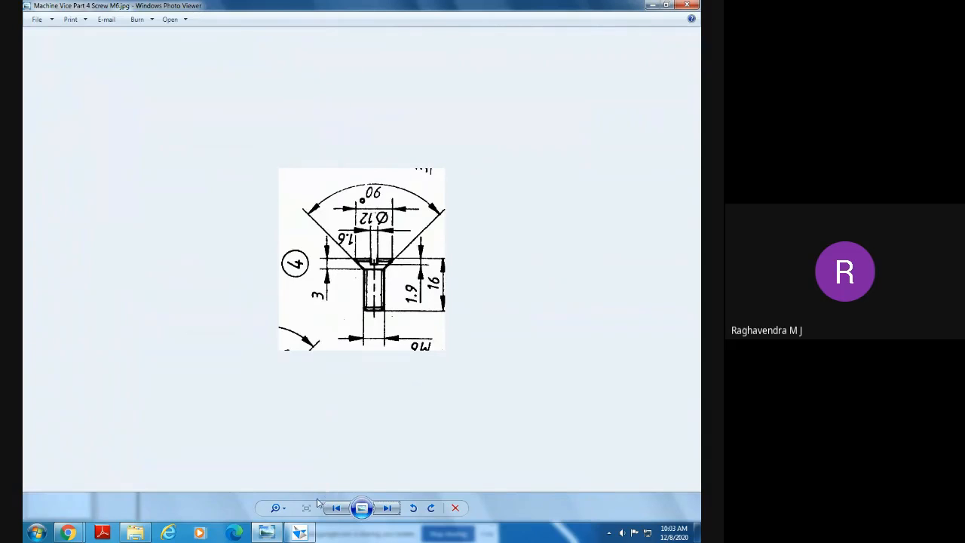
{"action": "left_click", "coordinate": [301, 532]}
{"action": "left_click", "coordinate": [123, 187]}
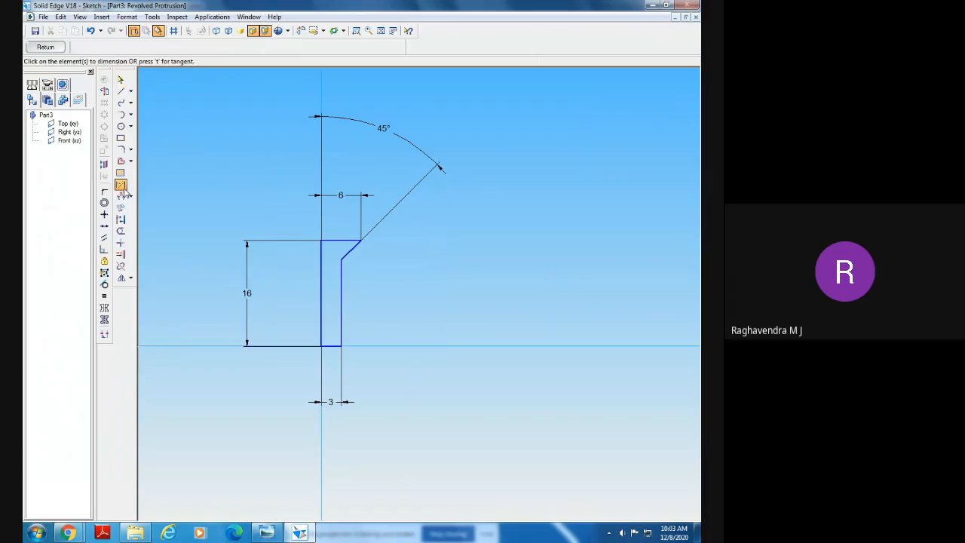
{"action": "left_click", "coordinate": [334, 240]}
{"action": "left_click", "coordinate": [341, 260]}
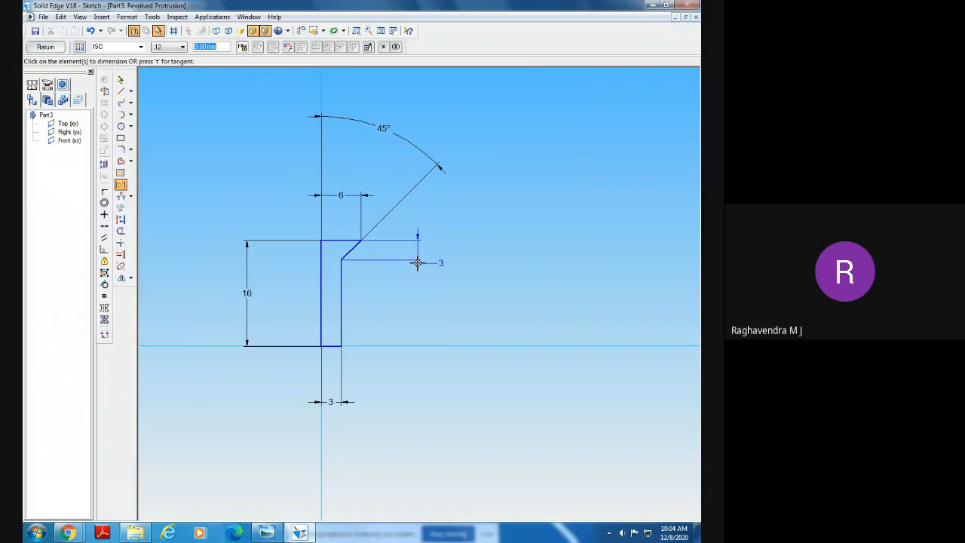
{"action": "left_click", "coordinate": [416, 263]}
Reposition the label of the head-height dimension between its arrows, and delete that dimension from the profile sketch
{"action": "left_click", "coordinate": [121, 79]}
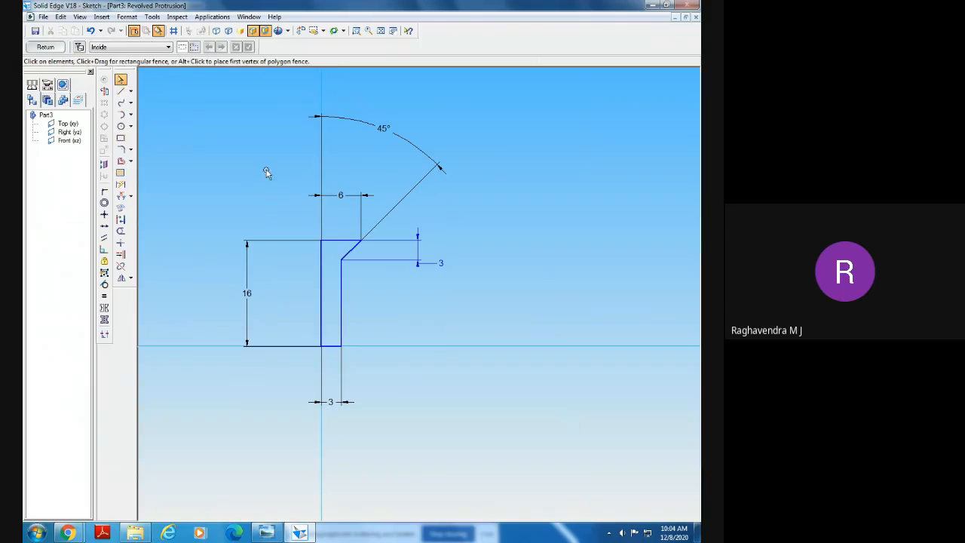
{"action": "left_click", "coordinate": [432, 251]}
{"action": "left_click_drag", "start_coordinate": [433, 251], "coordinate": [432, 250]}
{"action": "left_click", "coordinate": [474, 264]}
{"action": "left_click", "coordinate": [338, 196]}
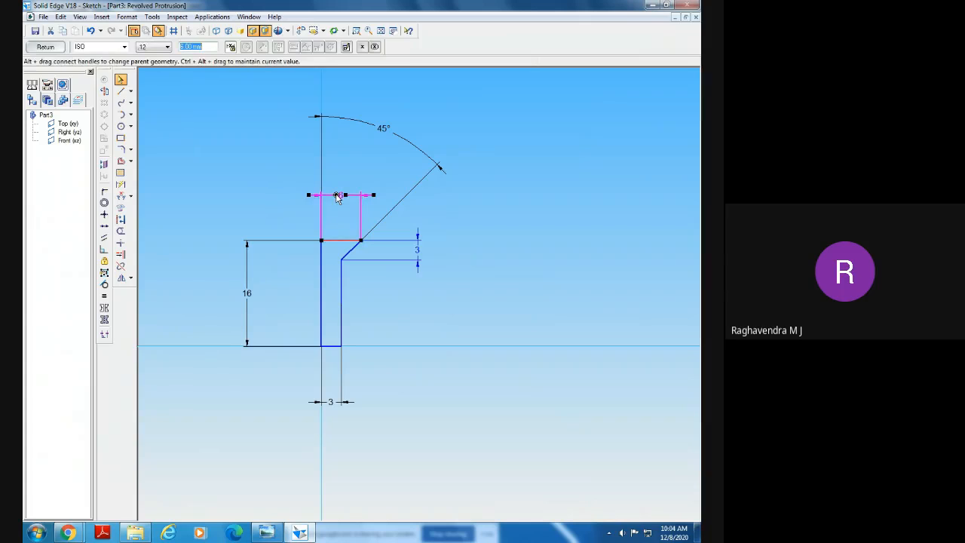
{"action": "left_click", "coordinate": [412, 145]}
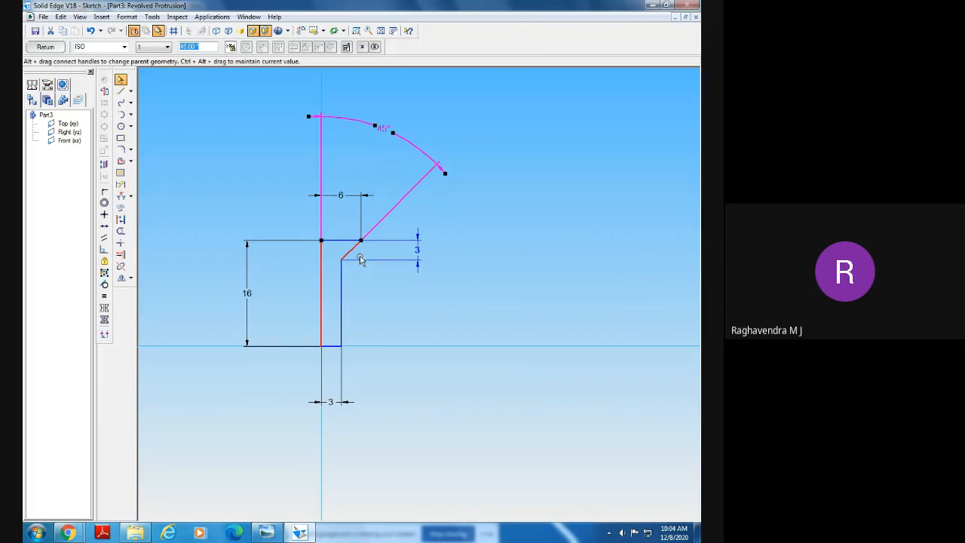
{"action": "right_click", "coordinate": [417, 252]}
{"action": "left_click", "coordinate": [437, 258]}
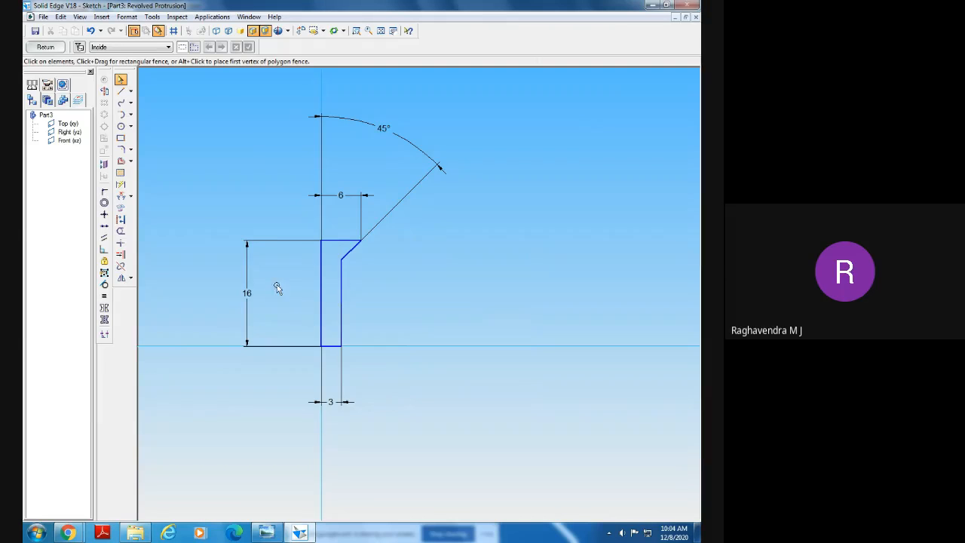
Review the height and angle dimensions in the sketch and compare the profile with the Machine Vice Part 4 Screw M6 drawing
{"action": "left_click", "coordinate": [248, 260]}
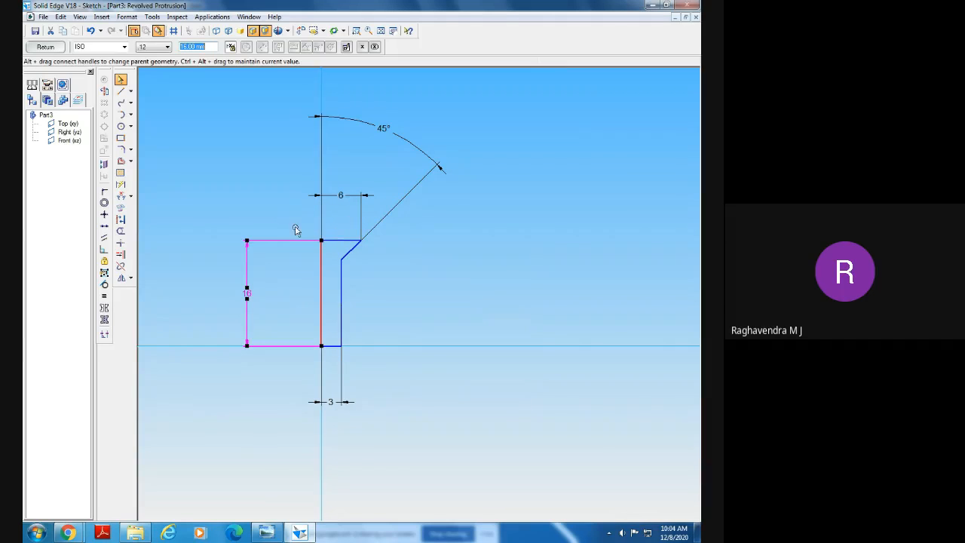
{"action": "left_click", "coordinate": [364, 227]}
{"action": "left_click", "coordinate": [425, 249]}
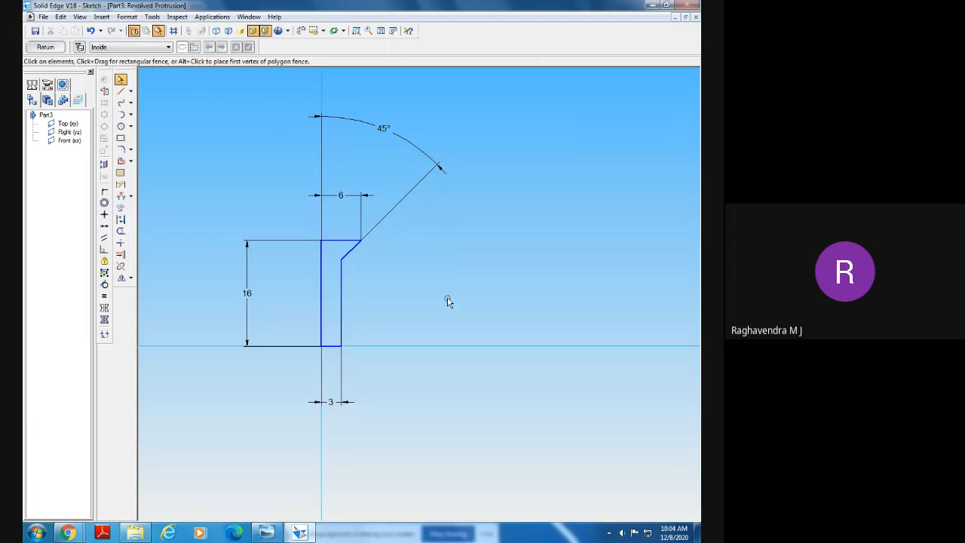
{"action": "left_click", "coordinate": [415, 141]}
{"action": "left_click", "coordinate": [531, 216]}
{"action": "left_click", "coordinate": [268, 532]}
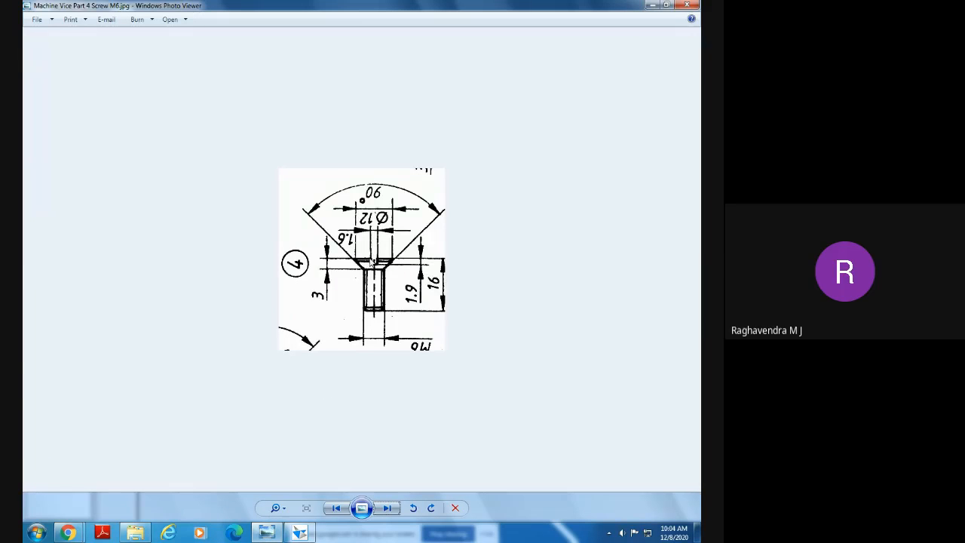
{"action": "left_click", "coordinate": [299, 532]}
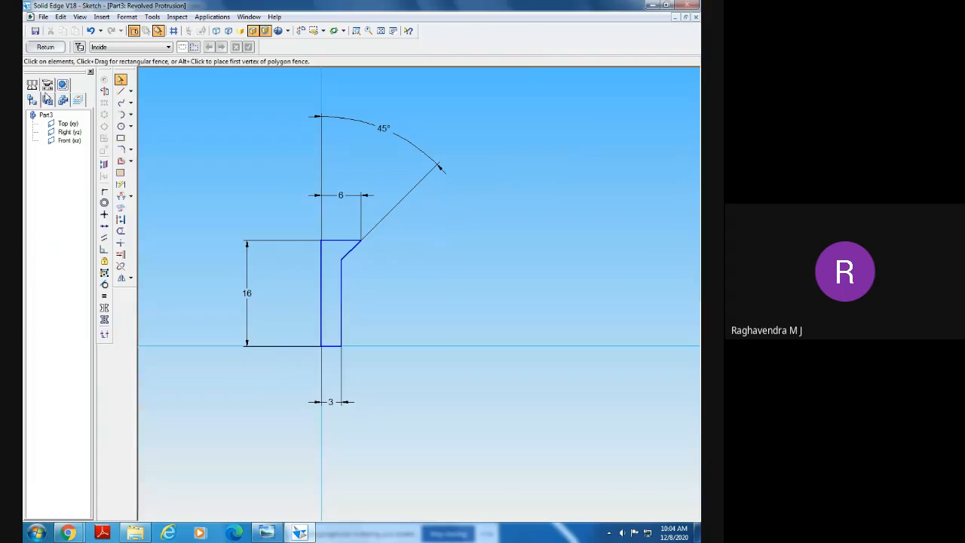
Set the vertical reference line as the axis of revolution, close the sketch and revolve the profile 360°
{"action": "left_click", "coordinate": [104, 91]}
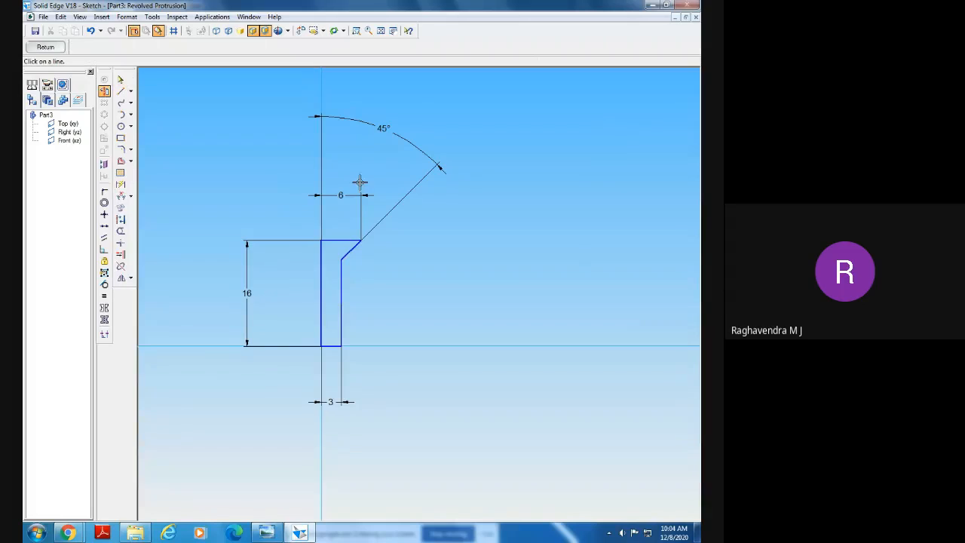
{"action": "left_click", "coordinate": [322, 165]}
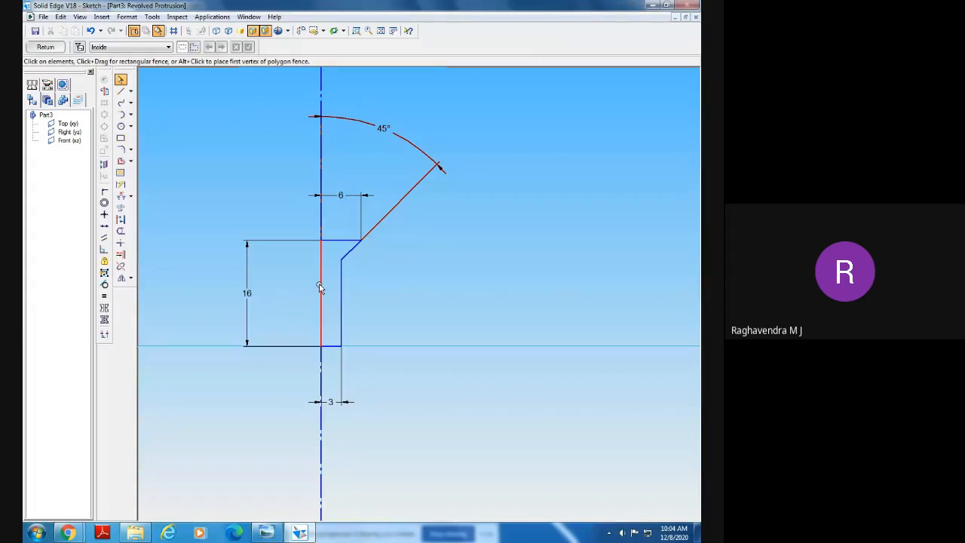
{"action": "left_click", "coordinate": [42, 49]}
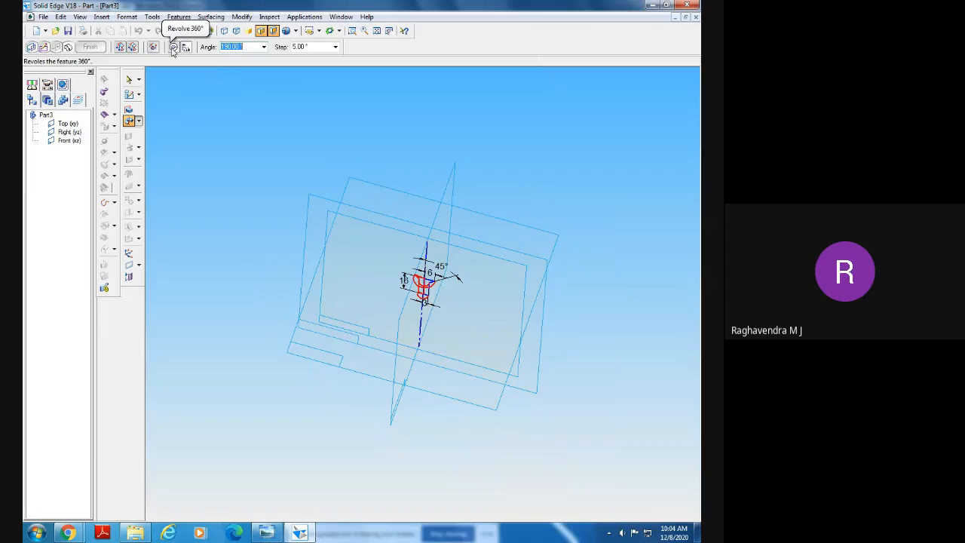
{"action": "left_click", "coordinate": [173, 47]}
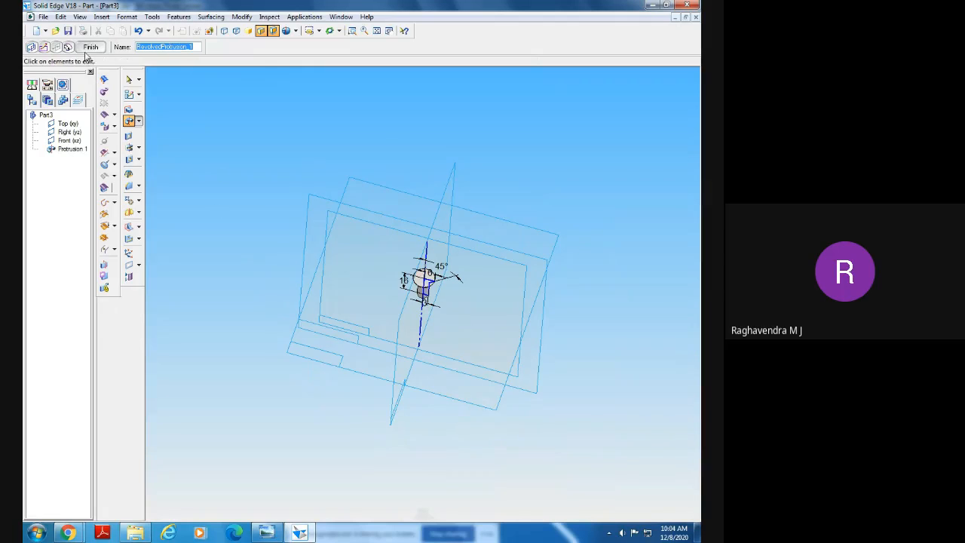
Finish the revolved protrusion and inspect the screw body from different angles
{"action": "left_click", "coordinate": [89, 47]}
{"action": "middle_click_drag", "start_coordinate": [279, 276], "coordinate": [267, 204]}
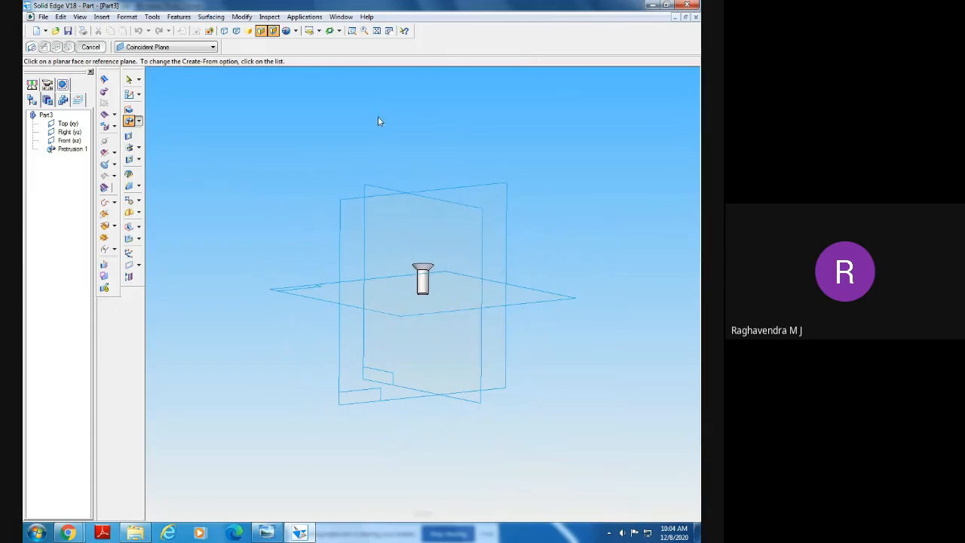
{"action": "left_click", "coordinate": [352, 30]}
{"action": "left_click_drag", "start_coordinate": [371, 159], "coordinate": [549, 354]}
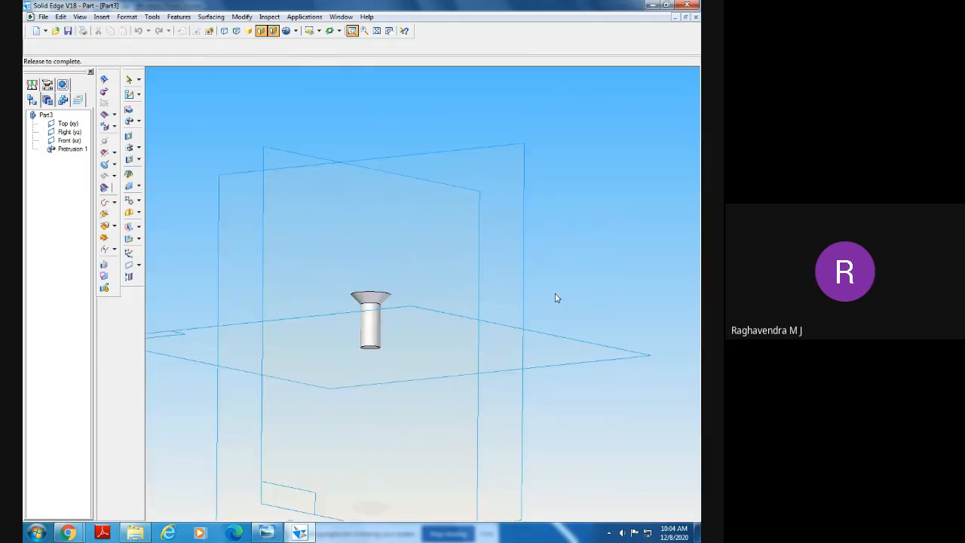
{"action": "middle_click_drag", "start_coordinate": [581, 322], "coordinate": [528, 388]}
Rotate the Machine Vice Part 4 Screw M6 drawing by 180° and check the slot dimensions in the screw head
{"action": "left_click", "coordinate": [268, 534]}
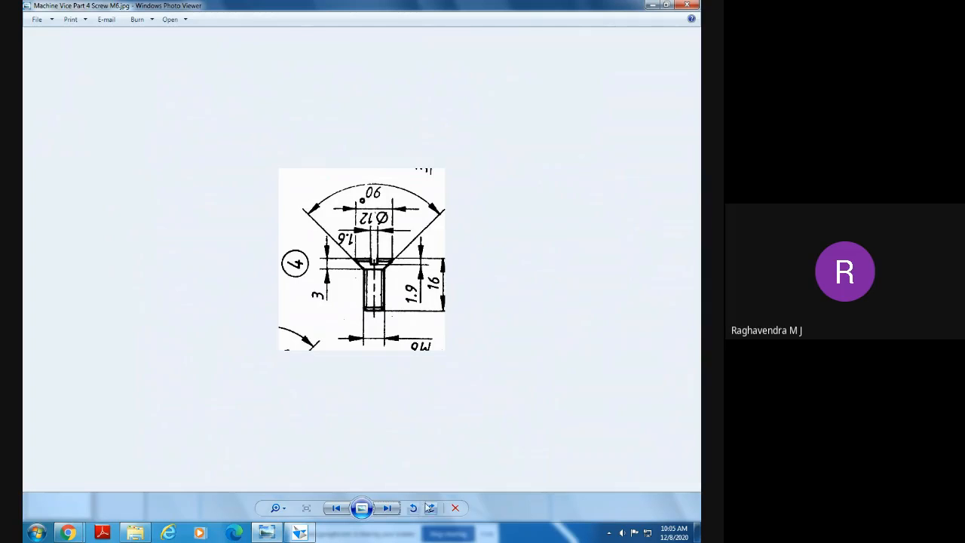
{"action": "left_click", "coordinate": [432, 508]}
{"action": "left_click", "coordinate": [432, 508]}
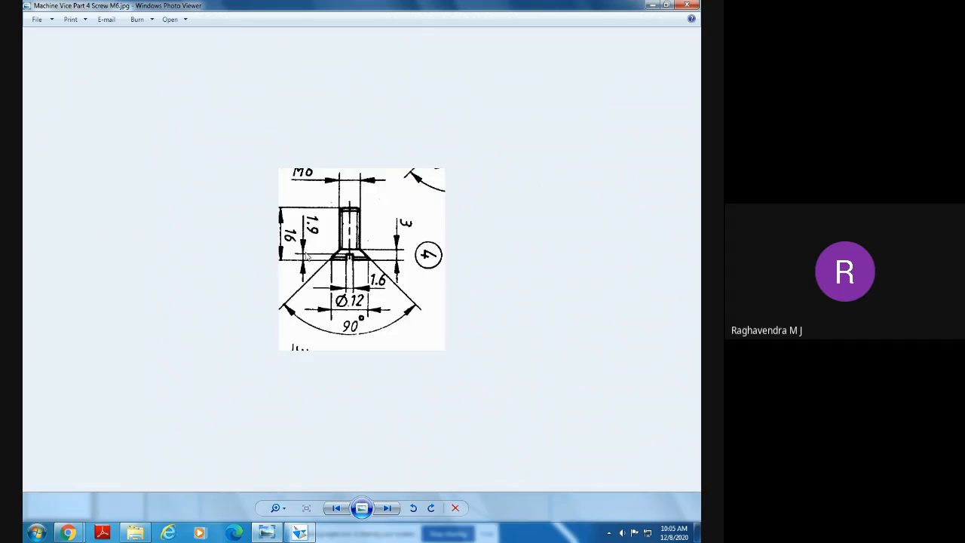
{"action": "left_click", "coordinate": [300, 533]}
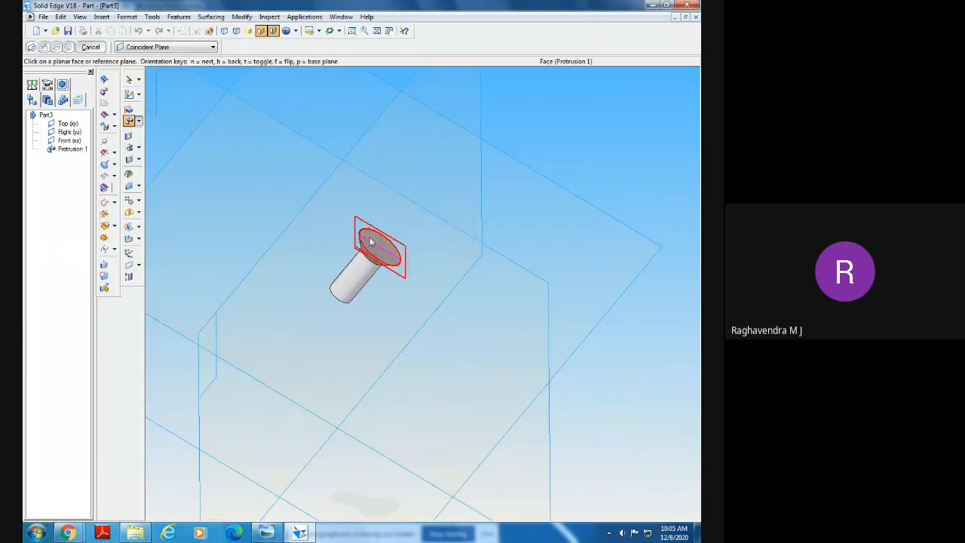
Start a cutout with its profile sketch on the Front (xz) plane
{"action": "middle_click_drag", "start_coordinate": [461, 314], "coordinate": [418, 298]}
{"action": "left_click", "coordinate": [376, 31]}
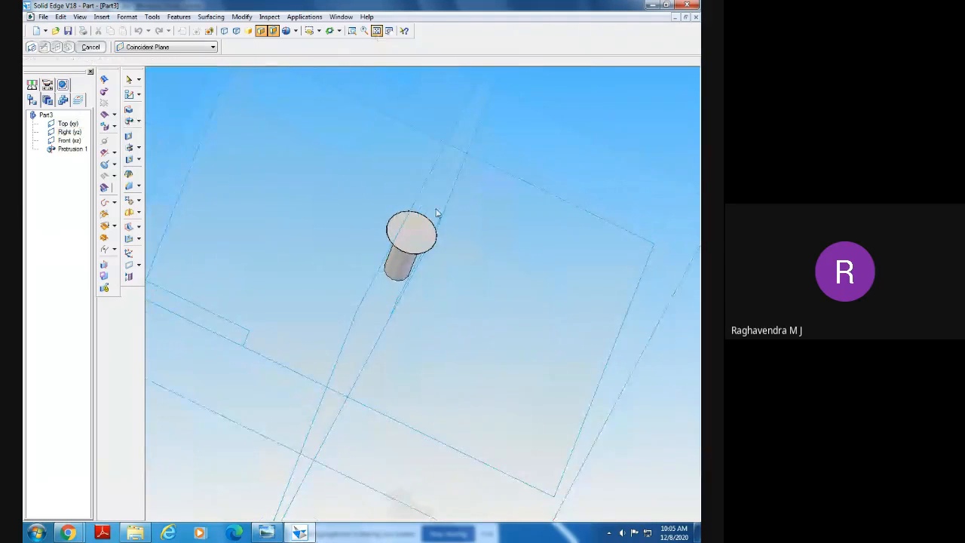
{"action": "middle_click_drag", "start_coordinate": [581, 362], "coordinate": [483, 305]}
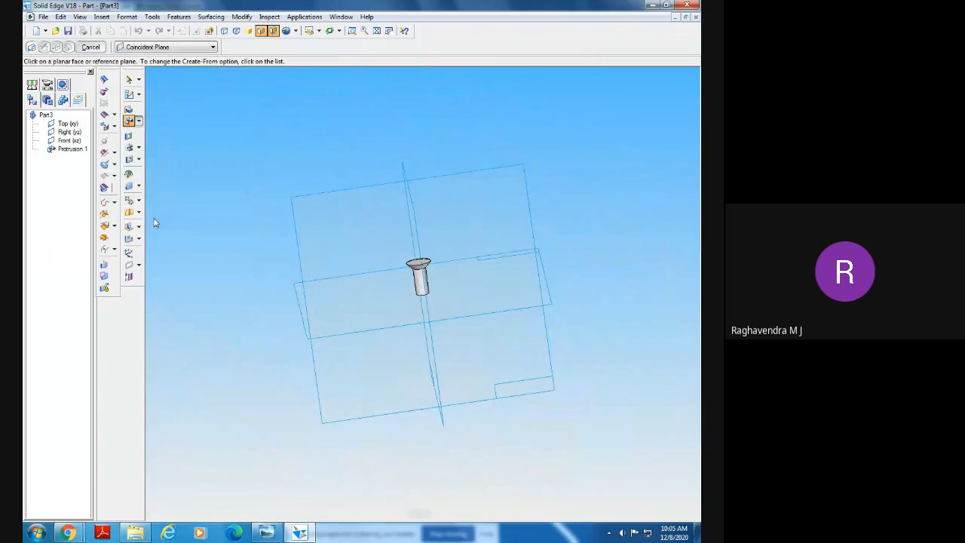
{"action": "left_click", "coordinate": [129, 137]}
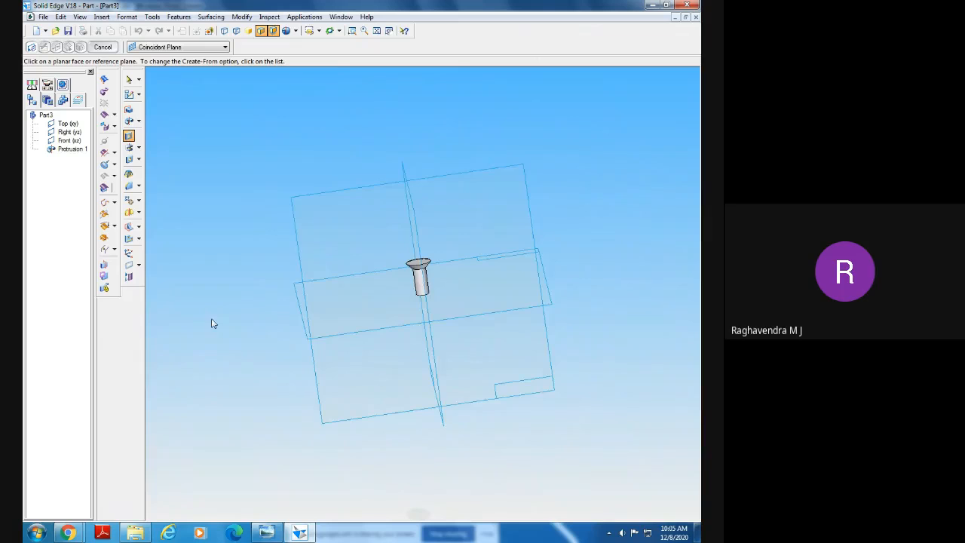
{"action": "middle_click_drag", "start_coordinate": [211, 318], "coordinate": [237, 388]}
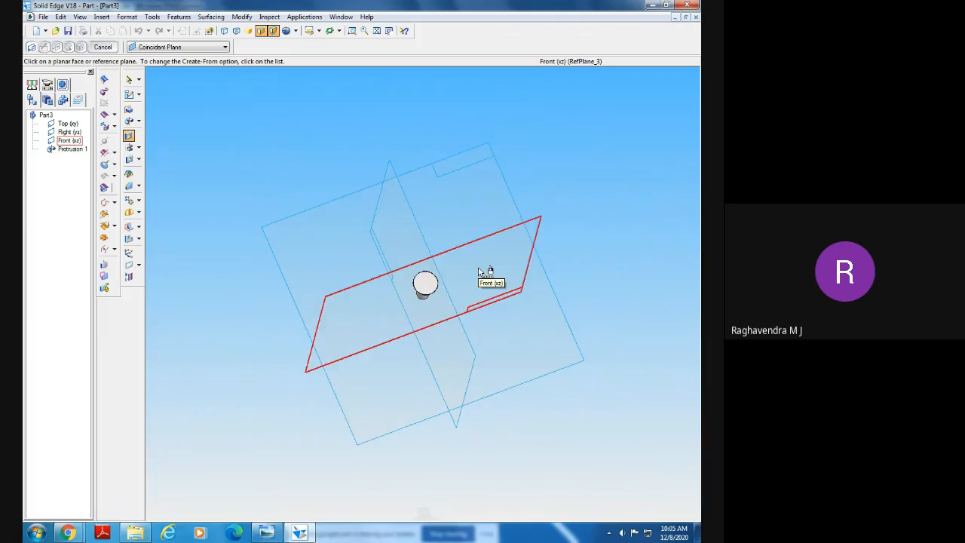
{"action": "middle_click_drag", "start_coordinate": [478, 272], "coordinate": [469, 301]}
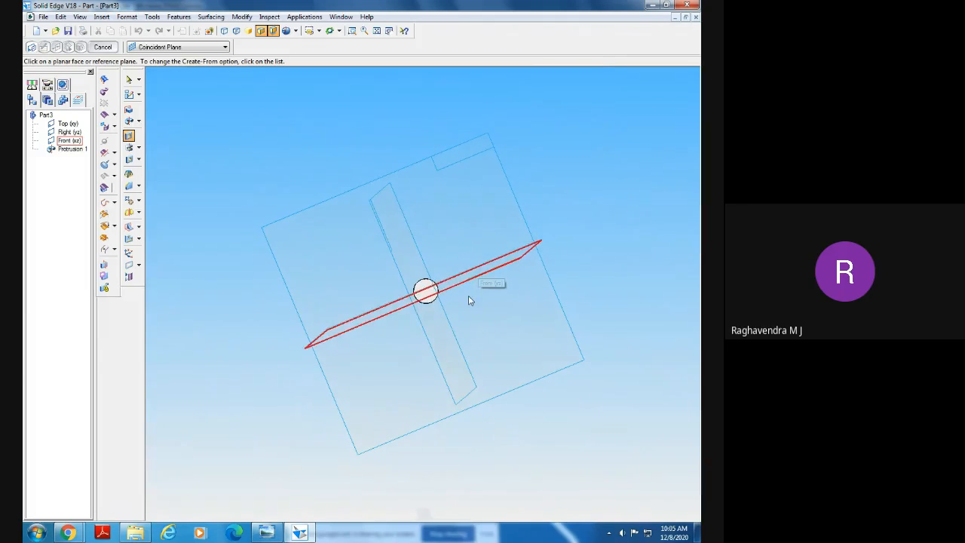
{"action": "left_click", "coordinate": [477, 276]}
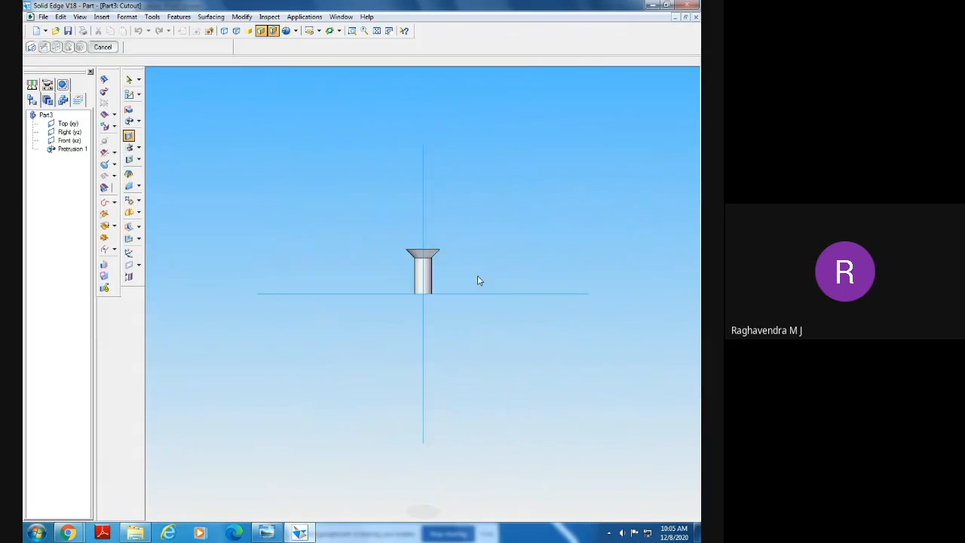
{"action": "left_click", "coordinate": [379, 236]}
{"action": "left_click", "coordinate": [467, 327]}
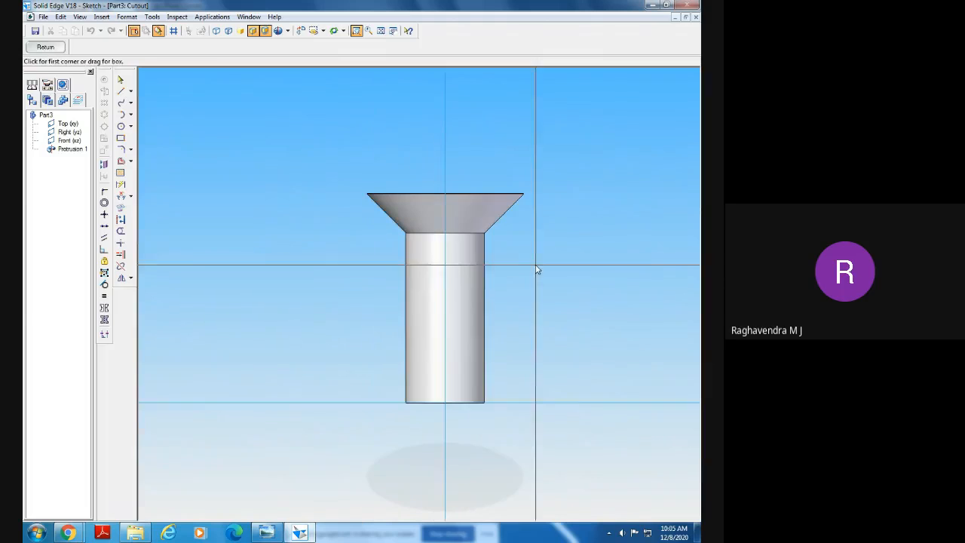
Draw a rectangle about 3.04 mm wide and 1.58 mm high just above the screw head
{"action": "left_click", "coordinate": [121, 138]}
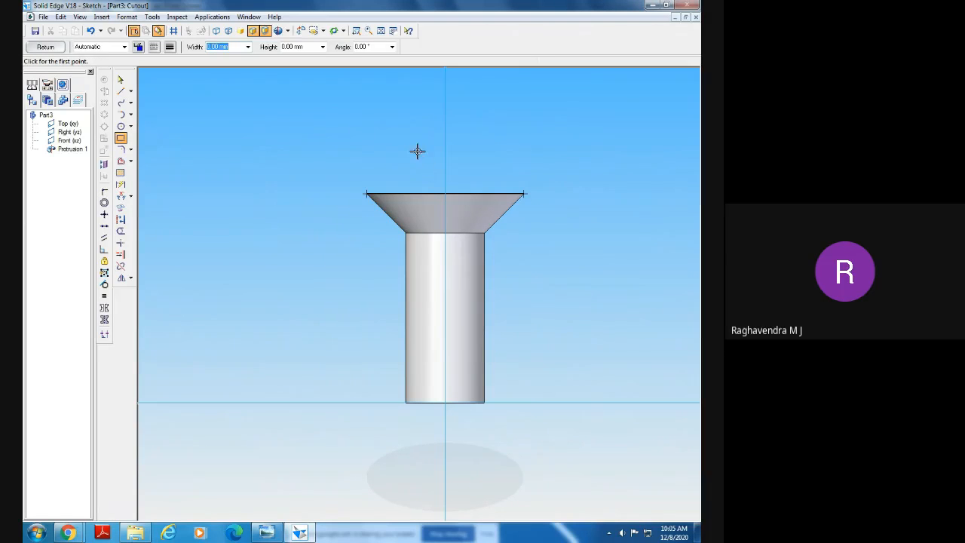
{"action": "left_click", "coordinate": [417, 151]}
{"action": "left_click", "coordinate": [457, 170]}
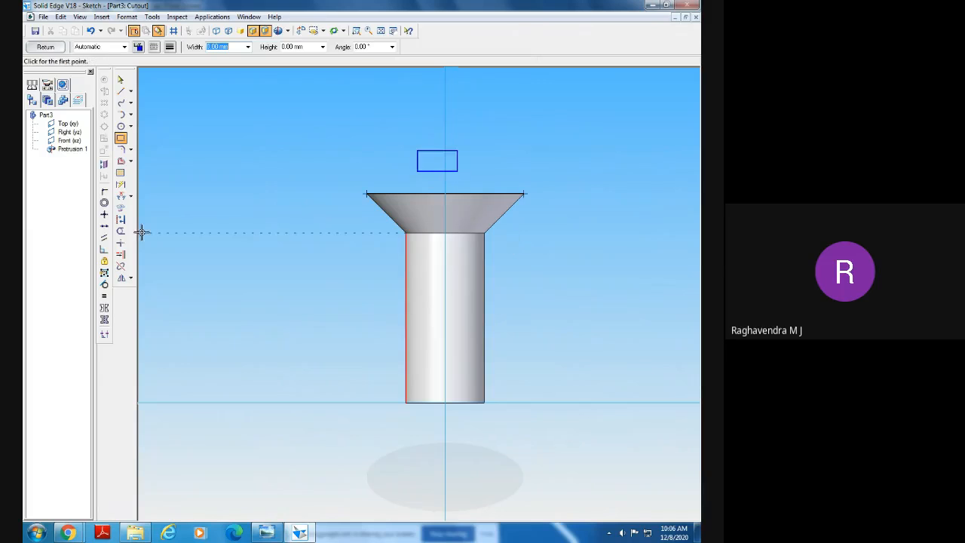
Dimension the rectangle's height, check the slot depth in the screw drawing, and set the dimension to 1.9 mm
{"action": "left_click", "coordinate": [121, 185]}
{"action": "left_click", "coordinate": [412, 160]}
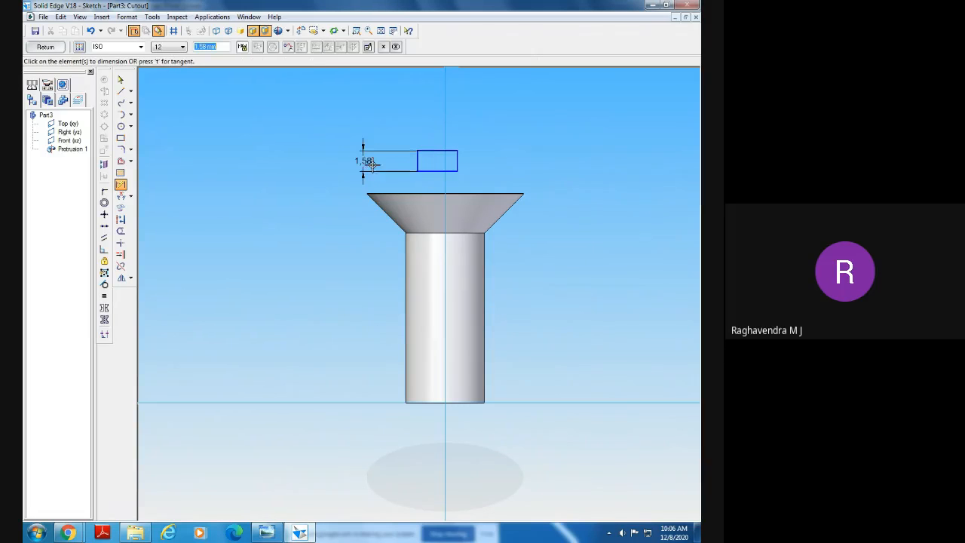
{"action": "left_click", "coordinate": [267, 532]}
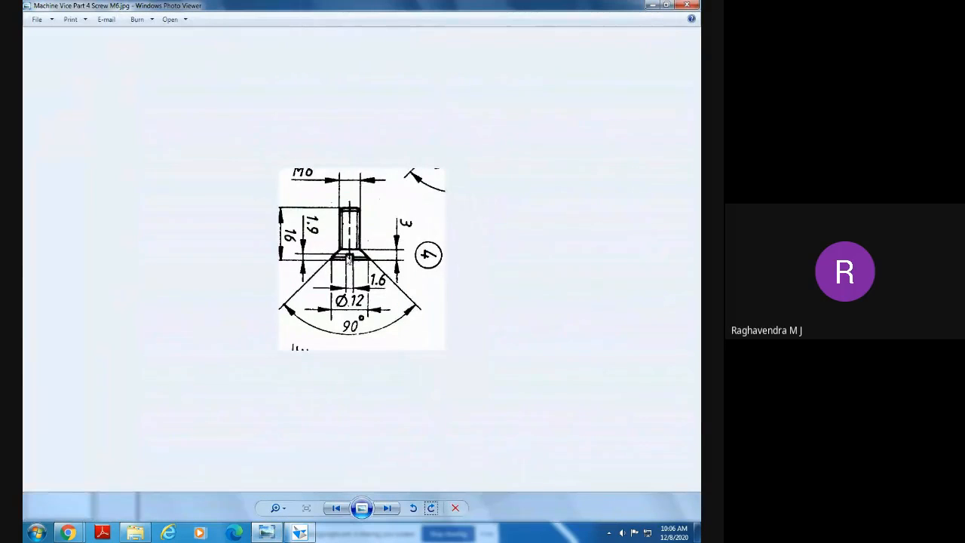
{"action": "left_click", "coordinate": [299, 532]}
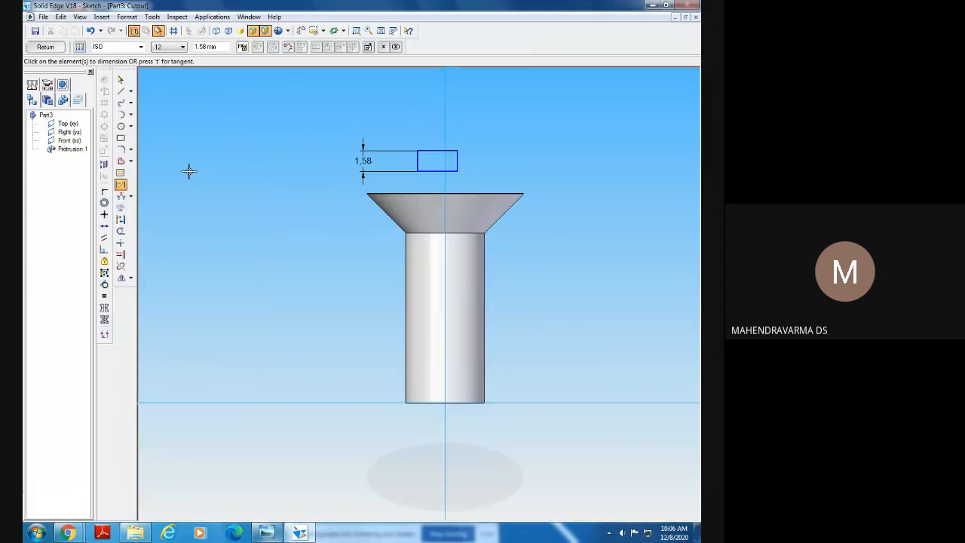
{"action": "left_click", "coordinate": [121, 80]}
{"action": "type", "text": "1"}
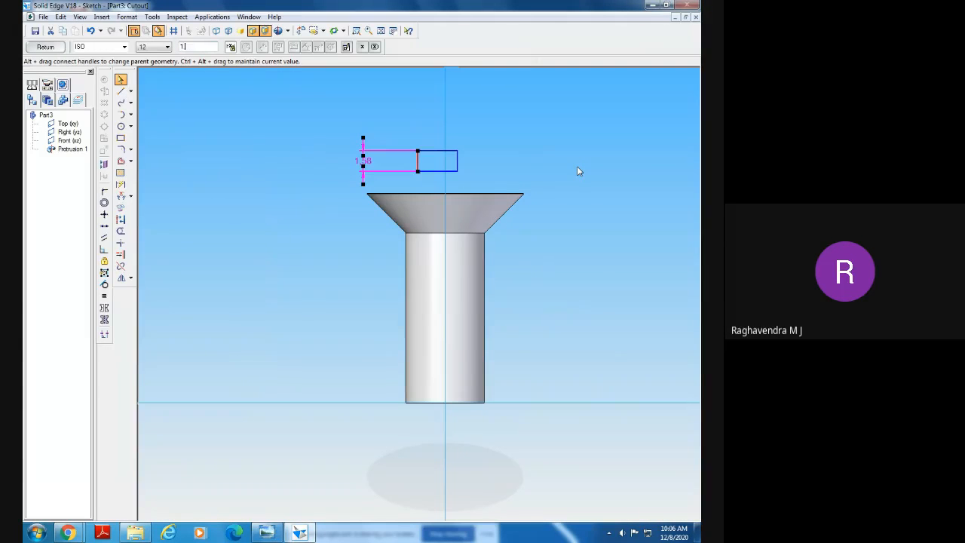
{"action": "type", "text": ".9"}
{"action": "key", "text": "Return"}
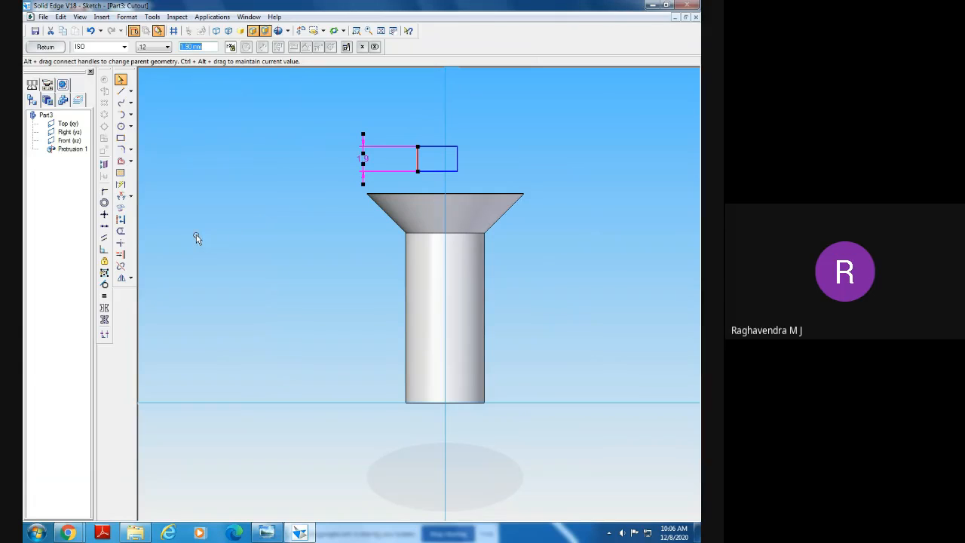
Check the slot width in the screw drawing, then dimension the rectangle's width and set it to 1.6 mm
{"action": "left_click", "coordinate": [398, 353]}
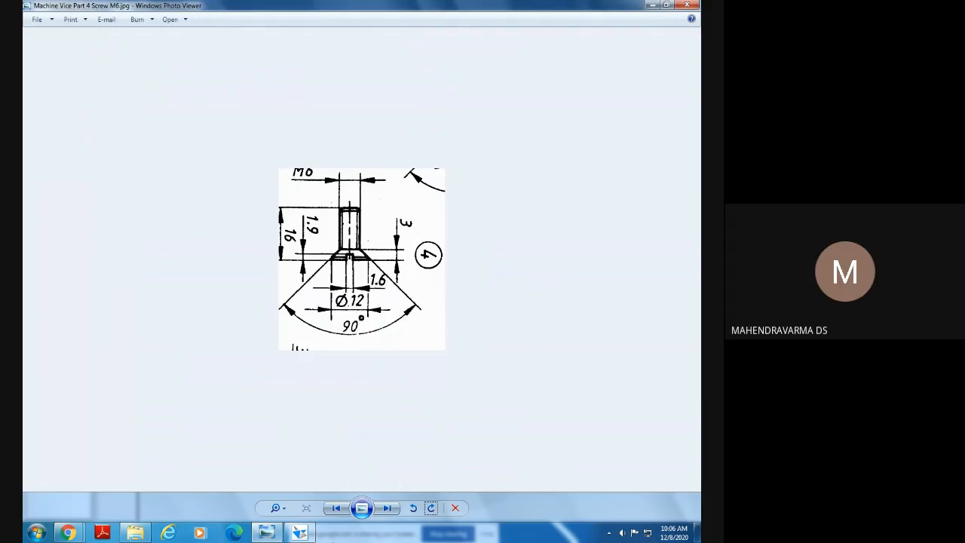
{"action": "left_click", "coordinate": [302, 532]}
{"action": "left_click", "coordinate": [121, 184]}
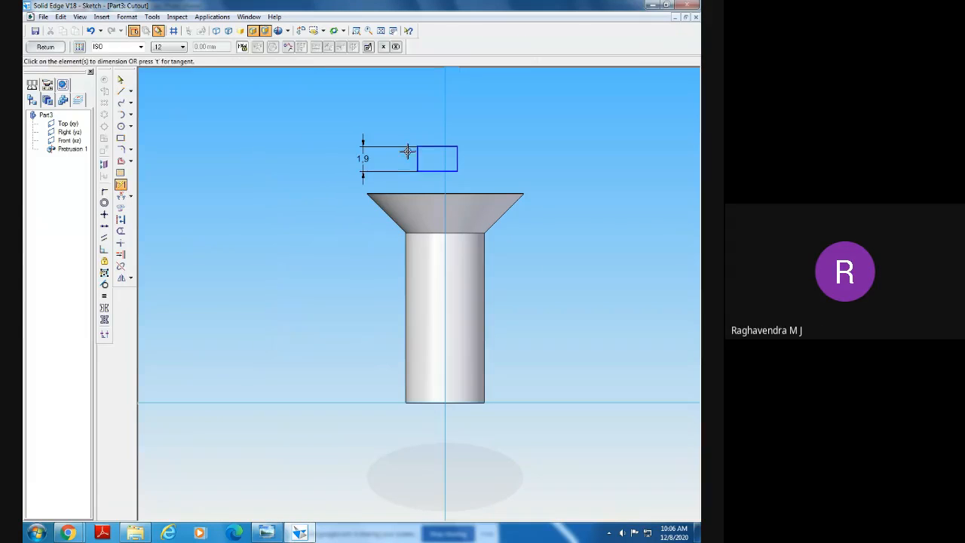
{"action": "left_click", "coordinate": [431, 146]}
{"action": "left_click", "coordinate": [437, 128]}
{"action": "type", "text": "1"}
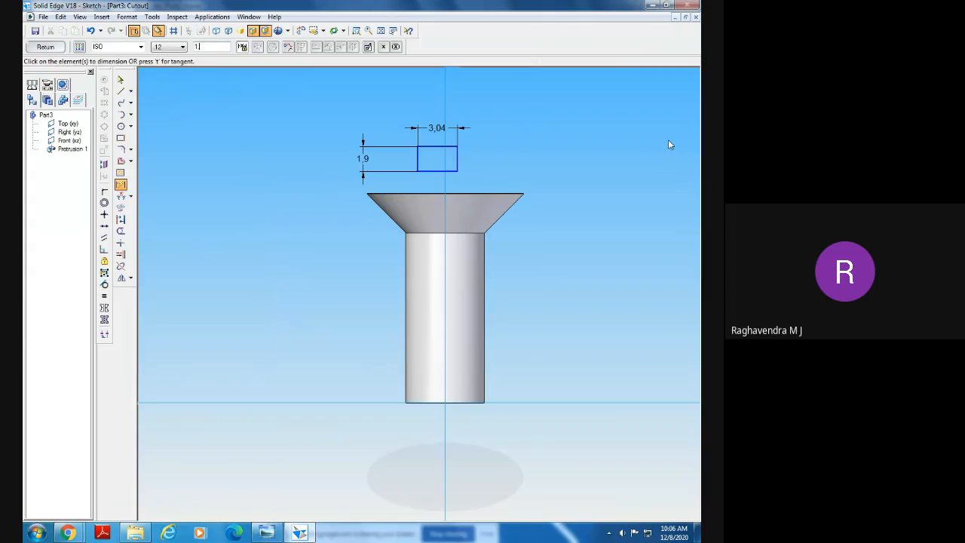
{"action": "type", "text": ".6"}
{"action": "key", "text": "Return"}
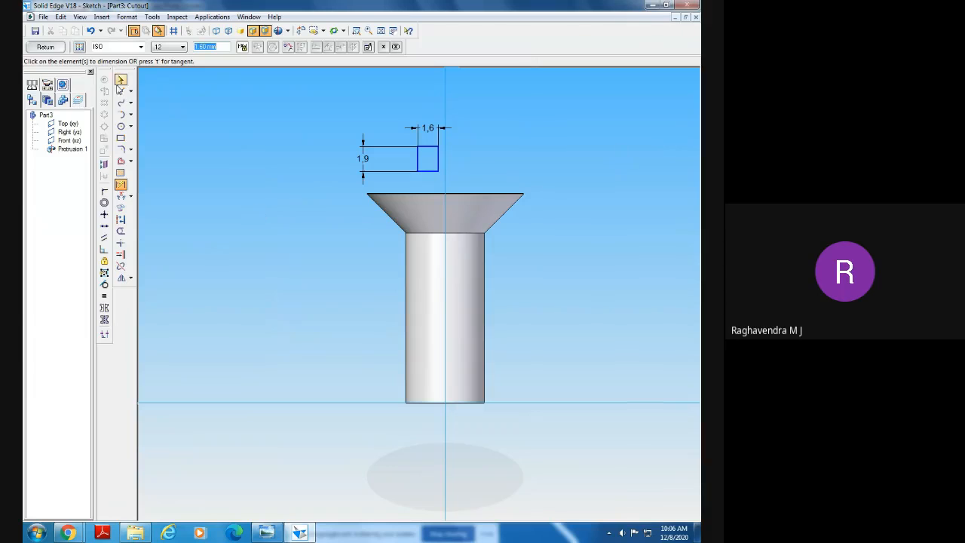
Move the dimensioned rectangle so the midpoint of its upper edge sits where the head's top edge crosses the vertical centre line
{"action": "left_click", "coordinate": [130, 277]}
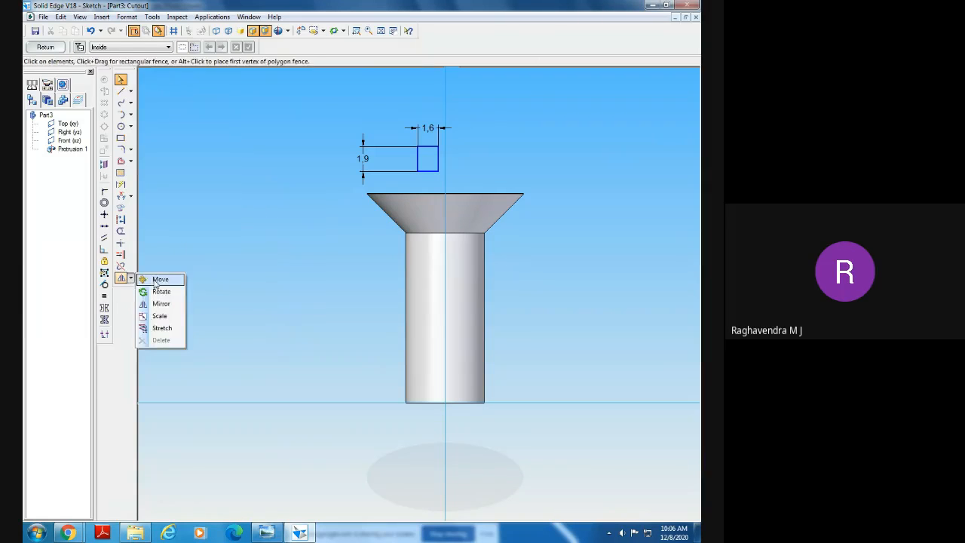
{"action": "left_click", "coordinate": [154, 291]}
{"action": "left_click_drag", "start_coordinate": [303, 80], "coordinate": [567, 286]}
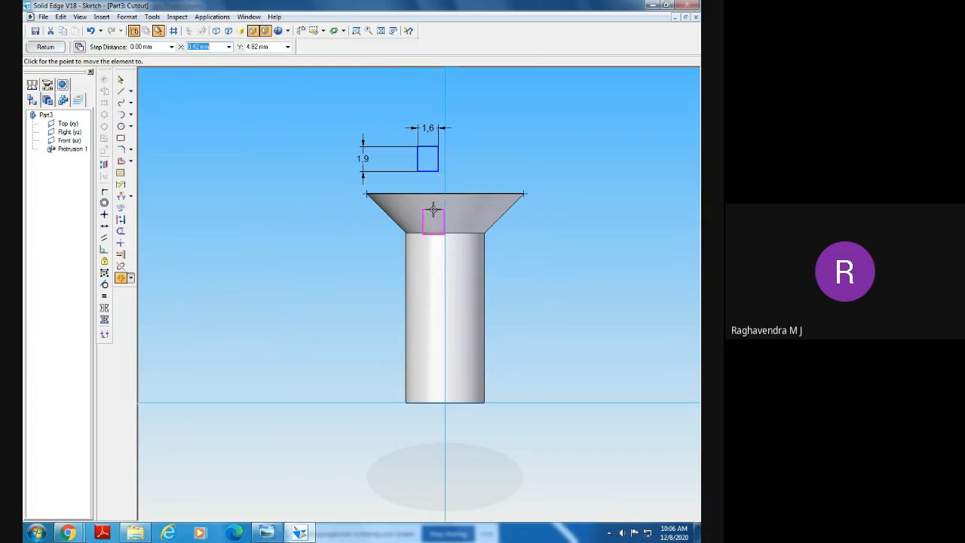
{"action": "left_click", "coordinate": [357, 30]}
{"action": "left_click_drag", "start_coordinate": [428, 181], "coordinate": [475, 223]}
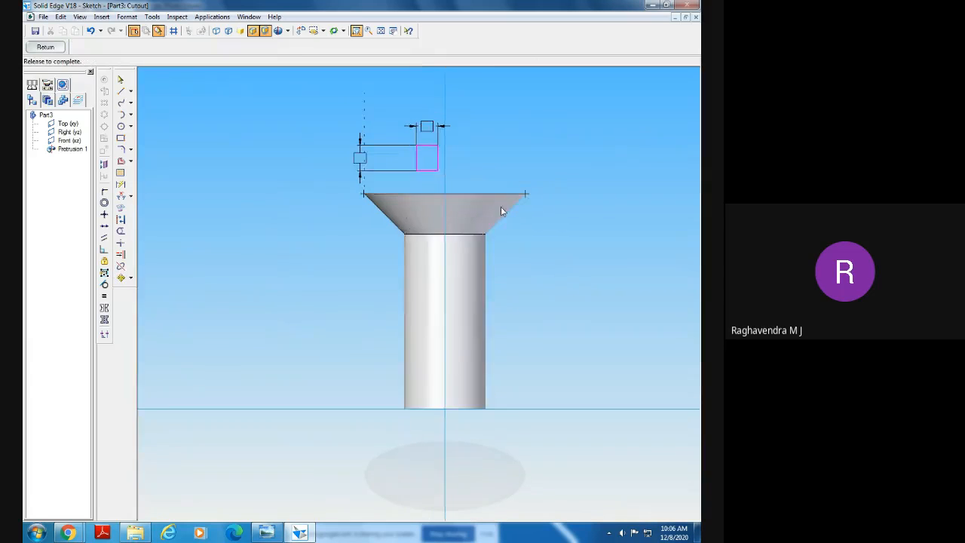
{"action": "right_click", "coordinate": [508, 171]}
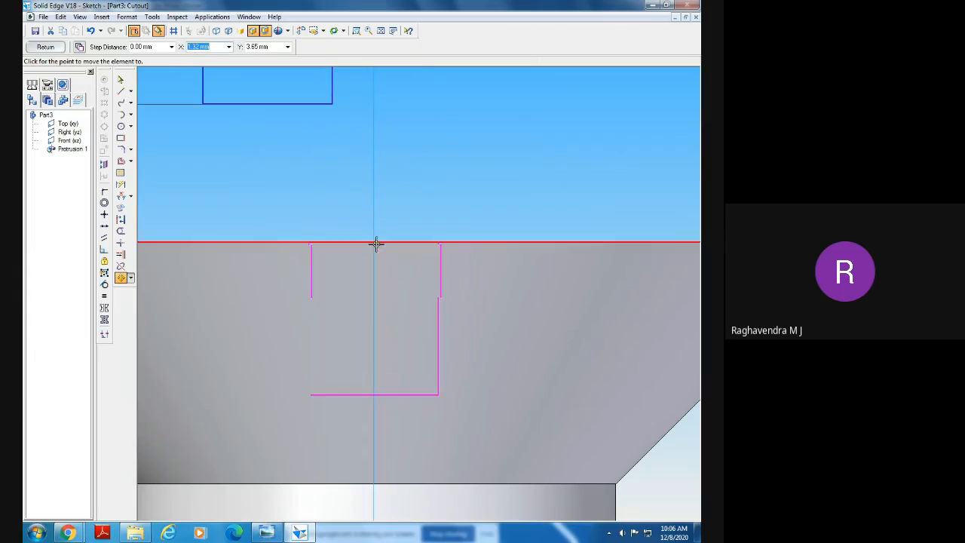
{"action": "left_click", "coordinate": [374, 241]}
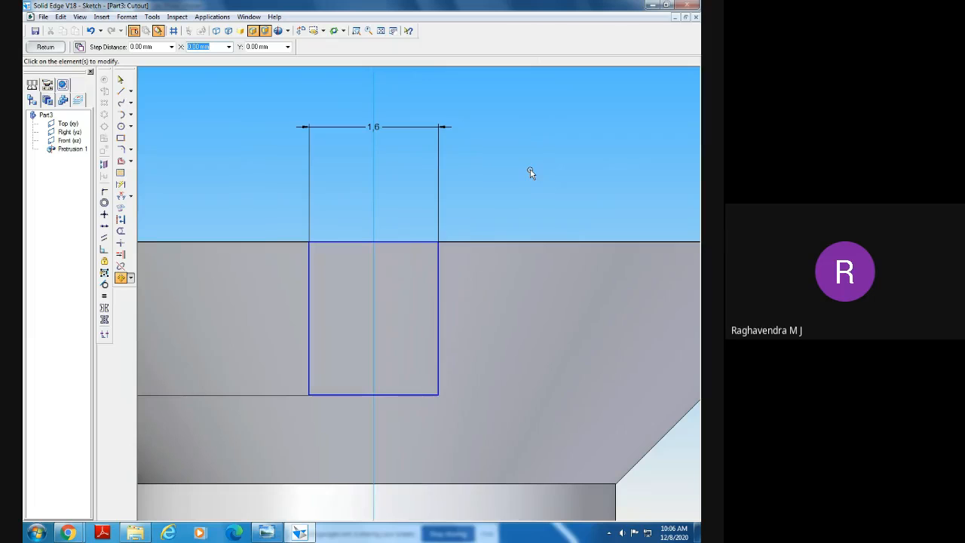
Check the slot rectangle's position in the screw head and close the cutout sketch
{"action": "left_click", "coordinate": [381, 30]}
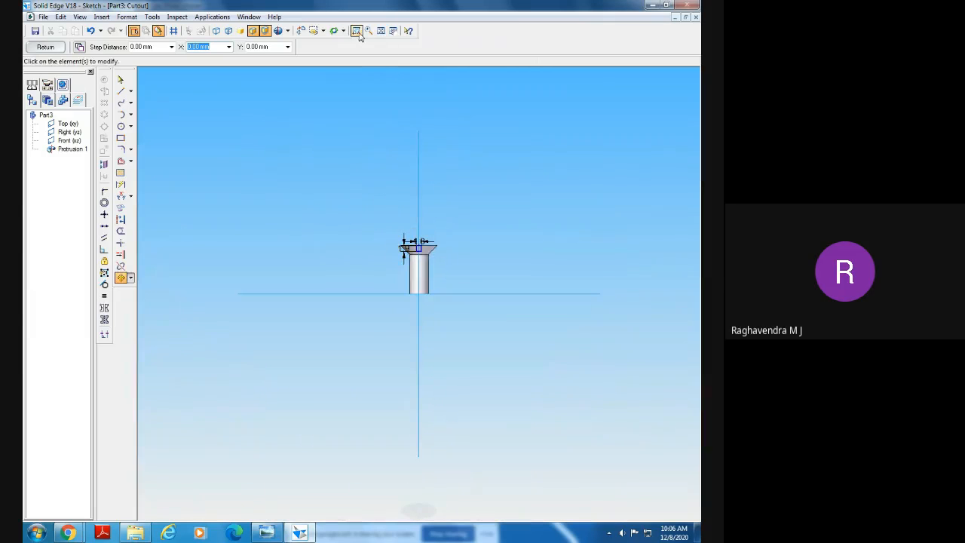
{"action": "left_click", "coordinate": [356, 31]}
{"action": "left_click_drag", "start_coordinate": [368, 205], "coordinate": [506, 282]}
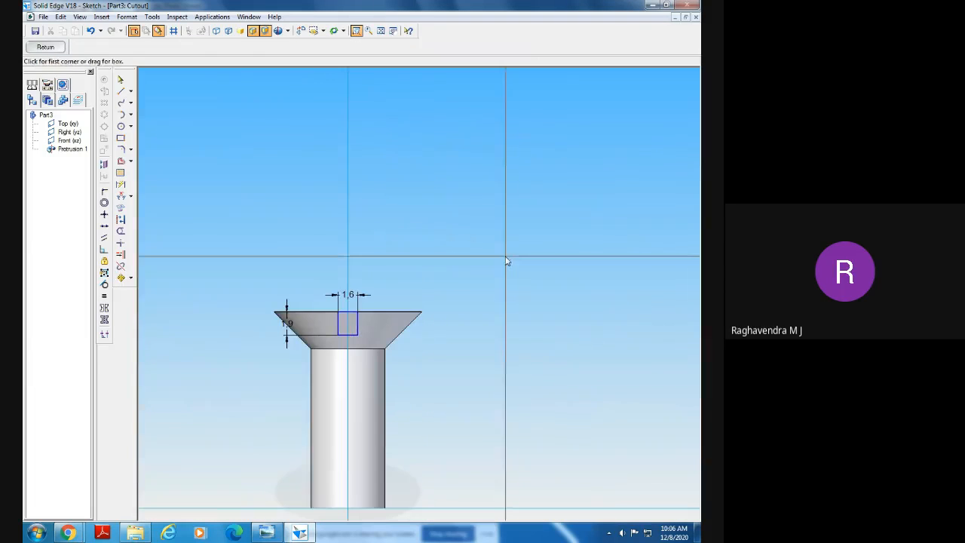
{"action": "right_click", "coordinate": [506, 257]}
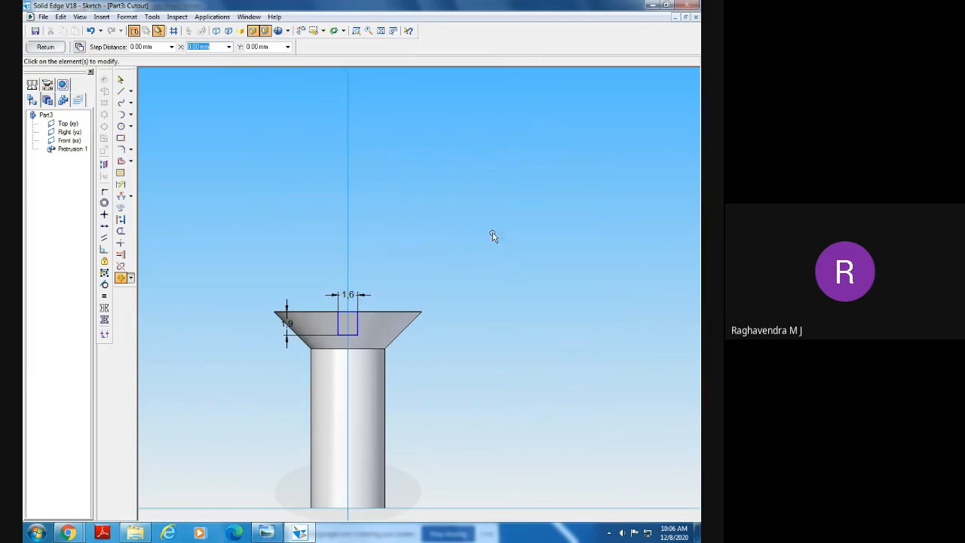
{"action": "left_click", "coordinate": [46, 46]}
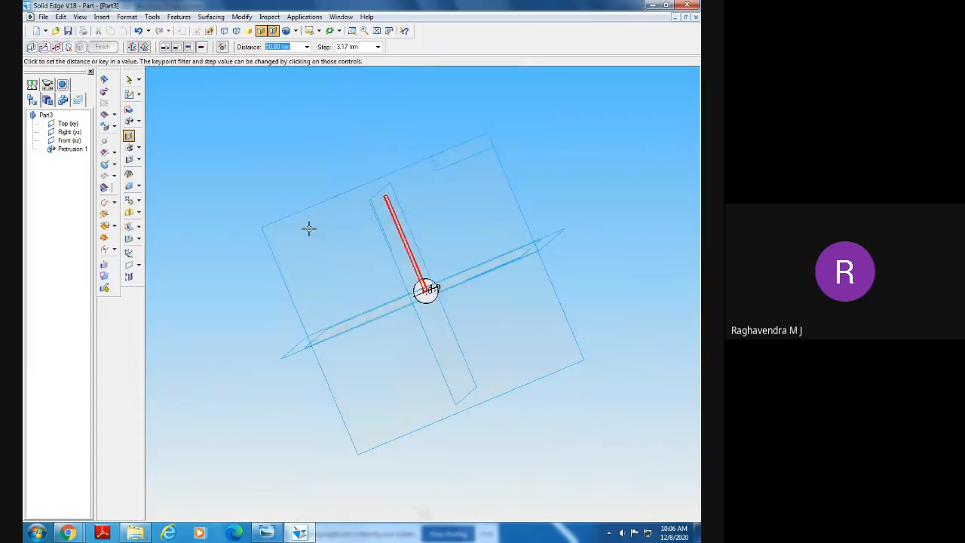
Extend the slot cutout symmetrically across the full width of the screw head and finish the cut
{"action": "left_click", "coordinate": [352, 31]}
{"action": "left_click_drag", "start_coordinate": [374, 224], "coordinate": [542, 360]}
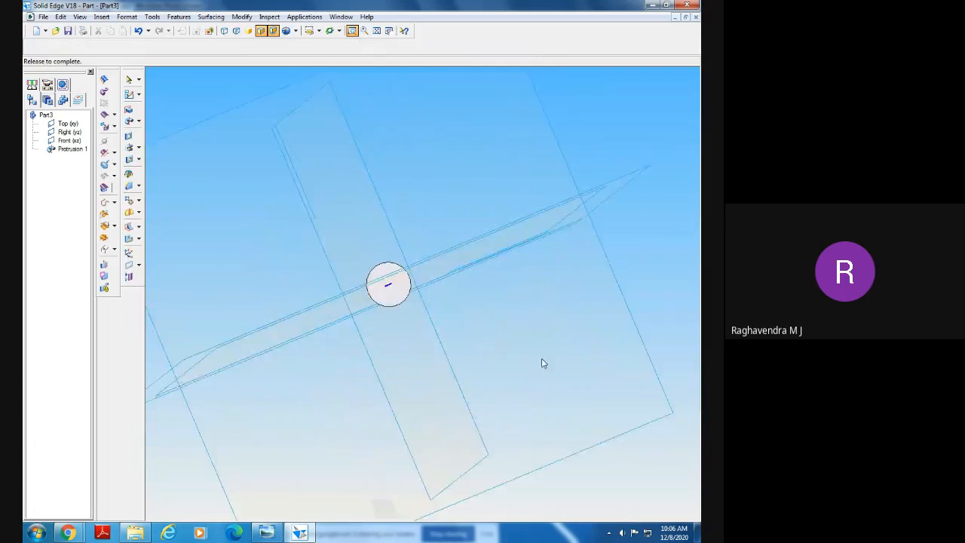
{"action": "right_click", "coordinate": [359, 186]}
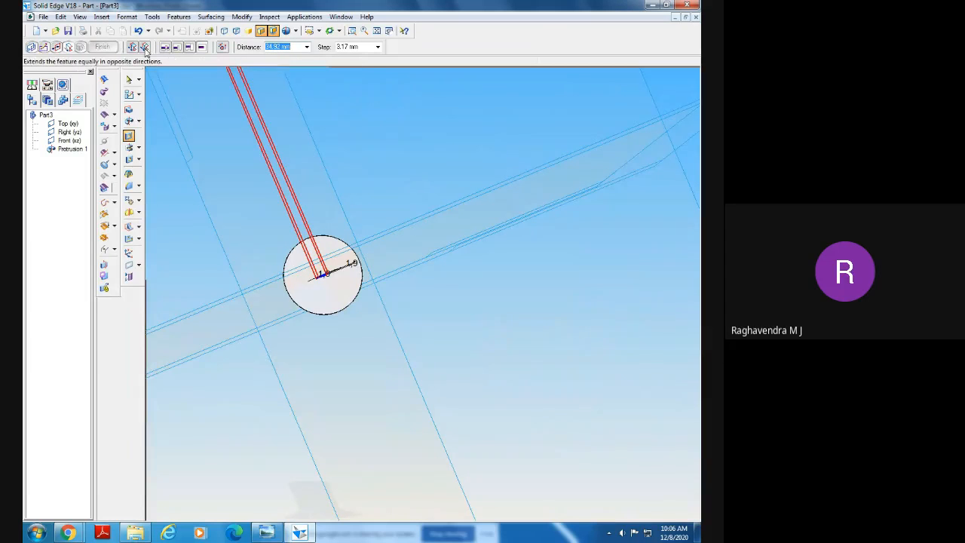
{"action": "left_click", "coordinate": [145, 48]}
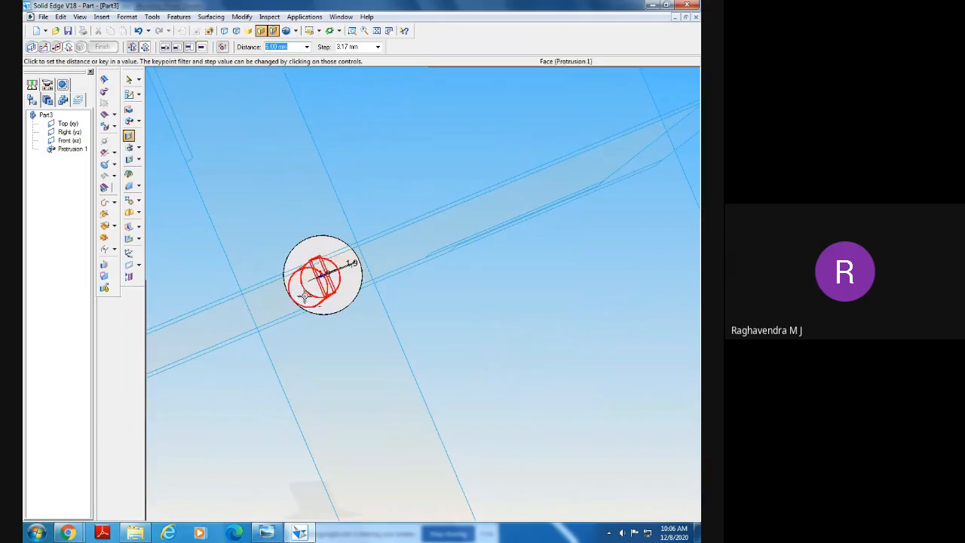
{"action": "left_click", "coordinate": [201, 124]}
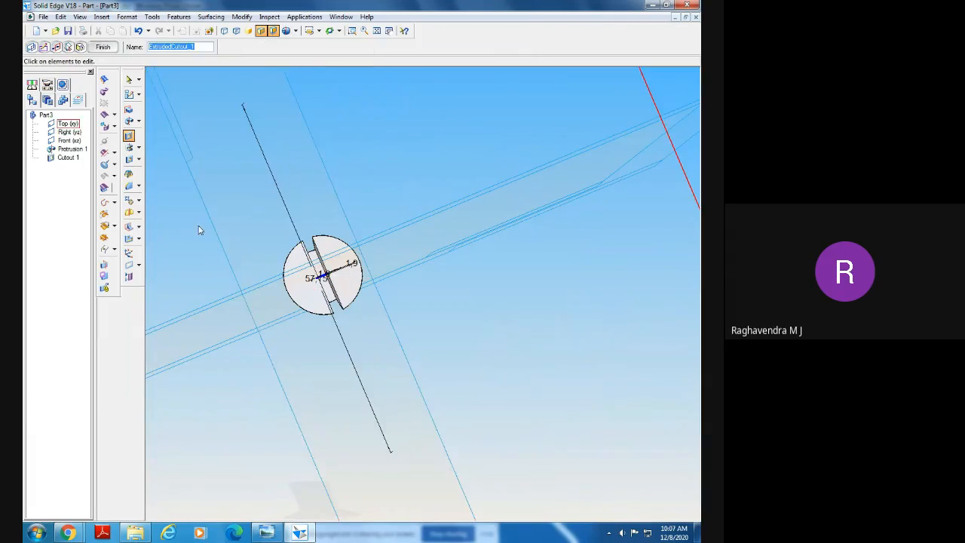
{"action": "left_click", "coordinate": [376, 30]}
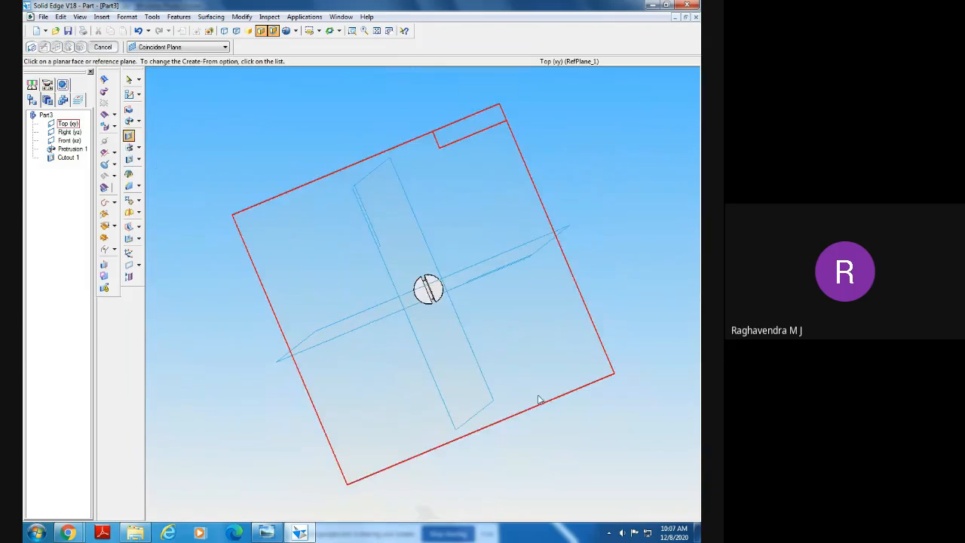
{"action": "mouse_move", "coordinate": [539, 400]}
{"action": "middle_mouse_down"}
{"action": "mouse_move", "coordinate": [540, 339]}
{"action": "mouse_move", "coordinate": [497, 319]}
{"action": "mouse_move", "coordinate": [409, 330]}
{"action": "mouse_move", "coordinate": [440, 317]}
{"action": "mouse_move", "coordinate": [510, 345]}
{"action": "mouse_move", "coordinate": [499, 377]}
{"action": "mouse_move", "coordinate": [478, 330]}
{"action": "mouse_move", "coordinate": [500, 276]}
{"action": "mouse_move", "coordinate": [534, 328]}
{"action": "mouse_move", "coordinate": [422, 294]}
{"action": "mouse_move", "coordinate": [498, 319]}
{"action": "mouse_move", "coordinate": [475, 274]}
{"action": "mouse_move", "coordinate": [588, 320]}
{"action": "mouse_move", "coordinate": [556, 276]}
{"action": "mouse_move", "coordinate": [314, 487]}
{"action": "middle_mouse_up"}
Check the screw drawing, then start a straight thread on the screw's cylindrical shank
{"action": "left_click", "coordinate": [268, 533]}
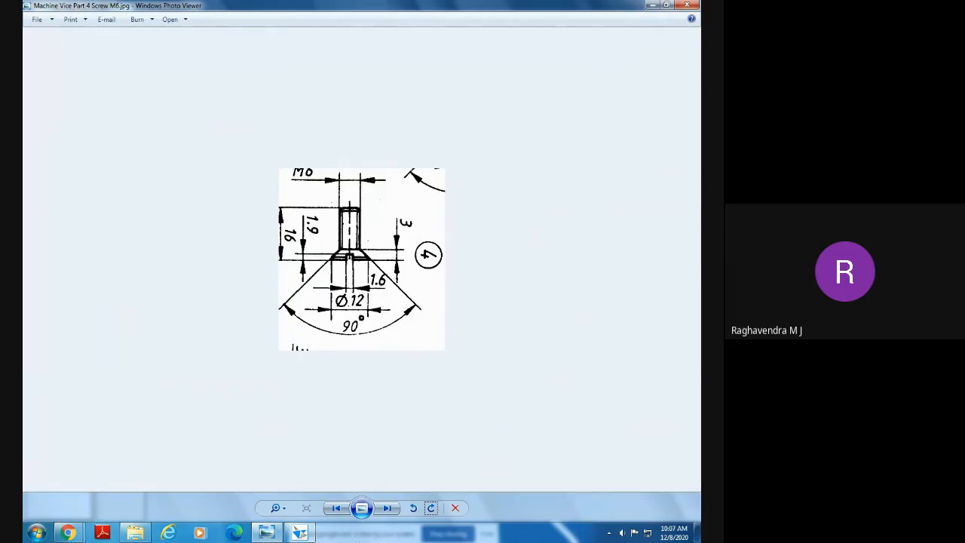
{"action": "left_click", "coordinate": [311, 534]}
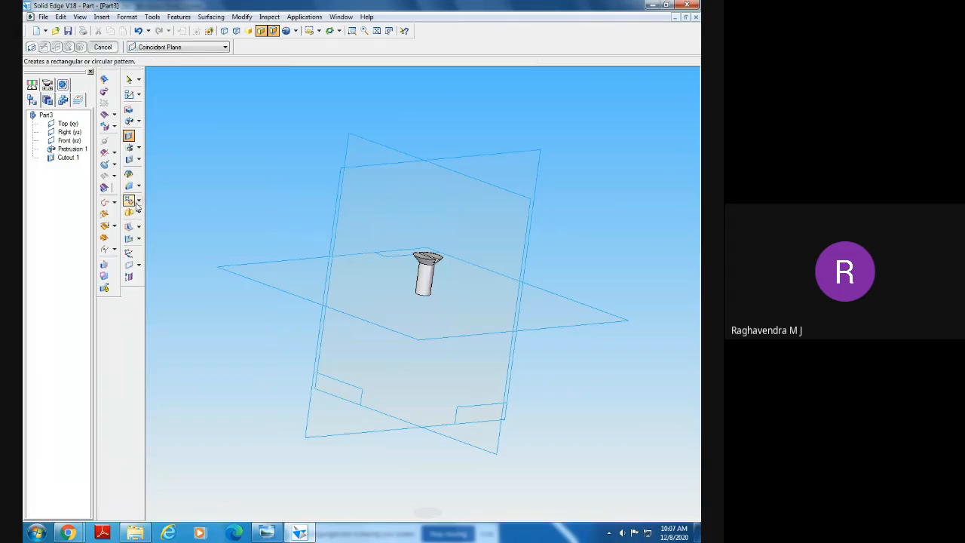
{"action": "left_click", "coordinate": [139, 160]}
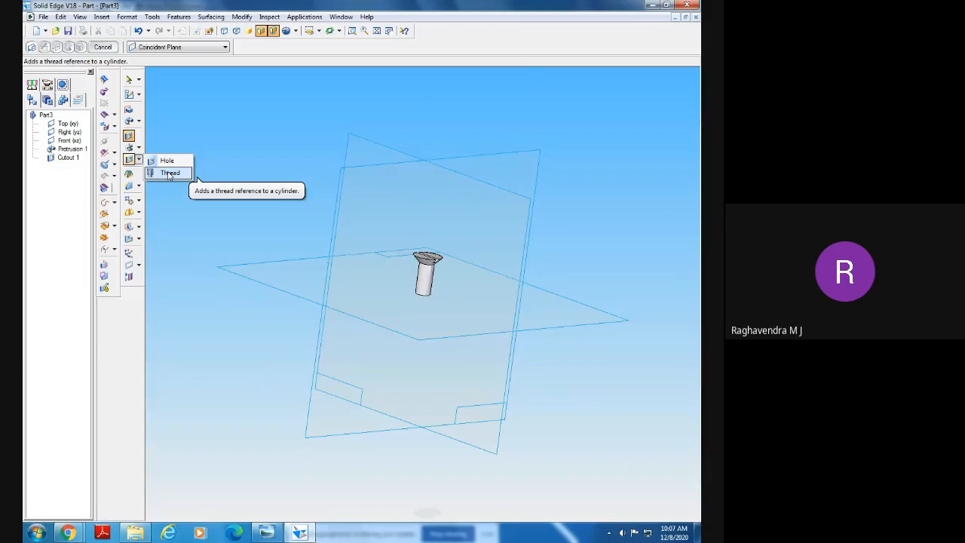
{"action": "left_click", "coordinate": [170, 173]}
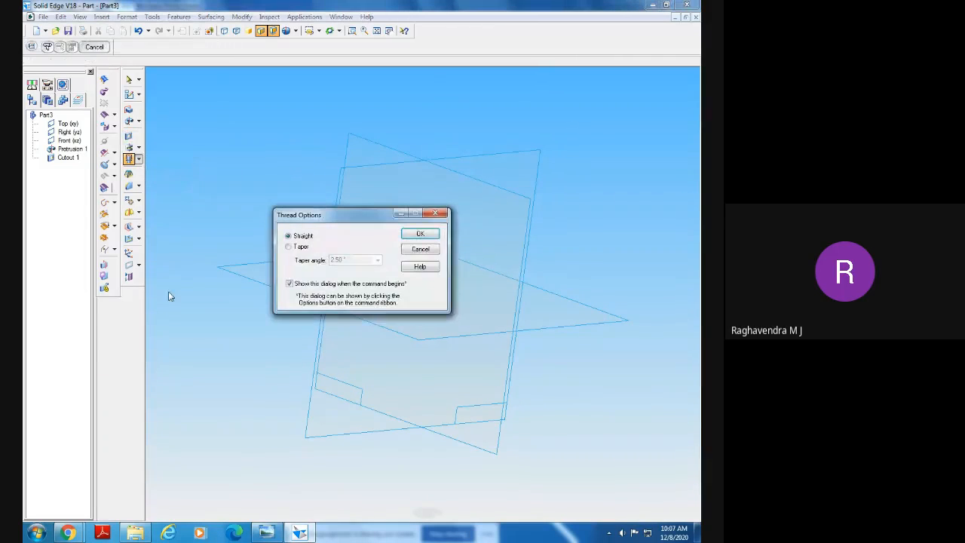
{"action": "left_click", "coordinate": [419, 237]}
{"action": "middle_click_drag", "start_coordinate": [242, 380], "coordinate": [270, 350]}
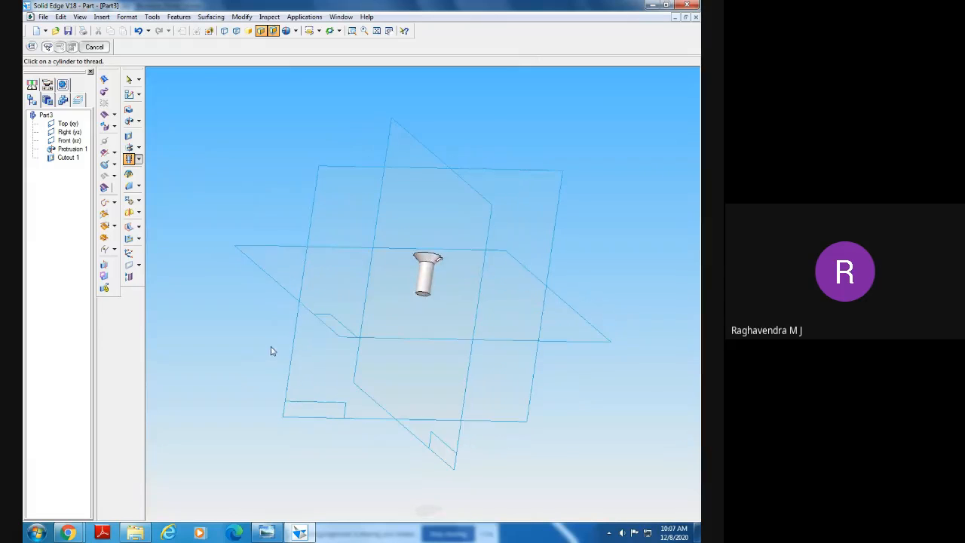
{"action": "left_click", "coordinate": [423, 291]}
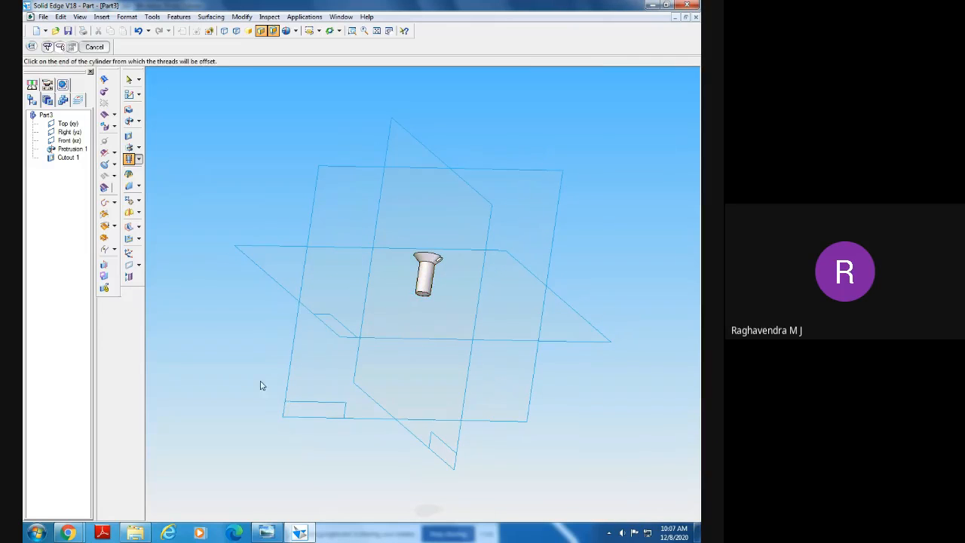
Choose the shank's free end, opposite the head, as the end from which the thread is offset
{"action": "middle_click_drag", "start_coordinate": [261, 385], "coordinate": [207, 381]}
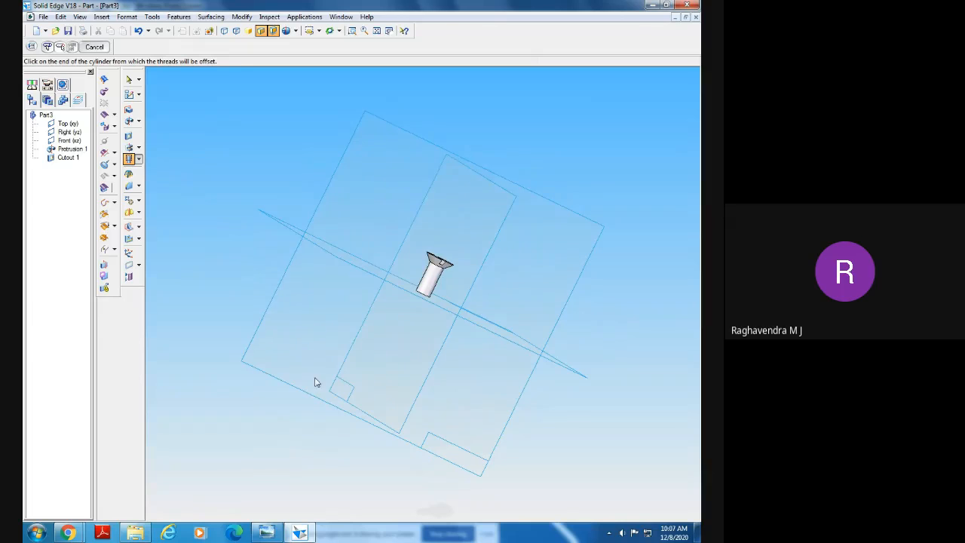
{"action": "left_click", "coordinate": [351, 30]}
{"action": "left_click_drag", "start_coordinate": [392, 204], "coordinate": [525, 352]}
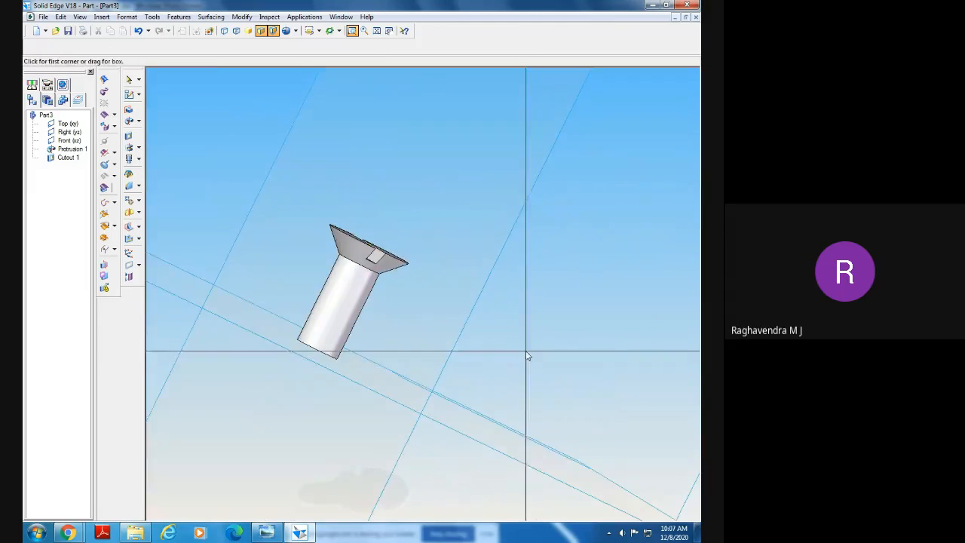
{"action": "right_click", "coordinate": [526, 352]}
{"action": "mouse_move", "coordinate": [496, 391]}
{"action": "middle_mouse_down"}
{"action": "mouse_move", "coordinate": [494, 376]}
{"action": "mouse_move", "coordinate": [485, 379]}
{"action": "middle_mouse_up"}
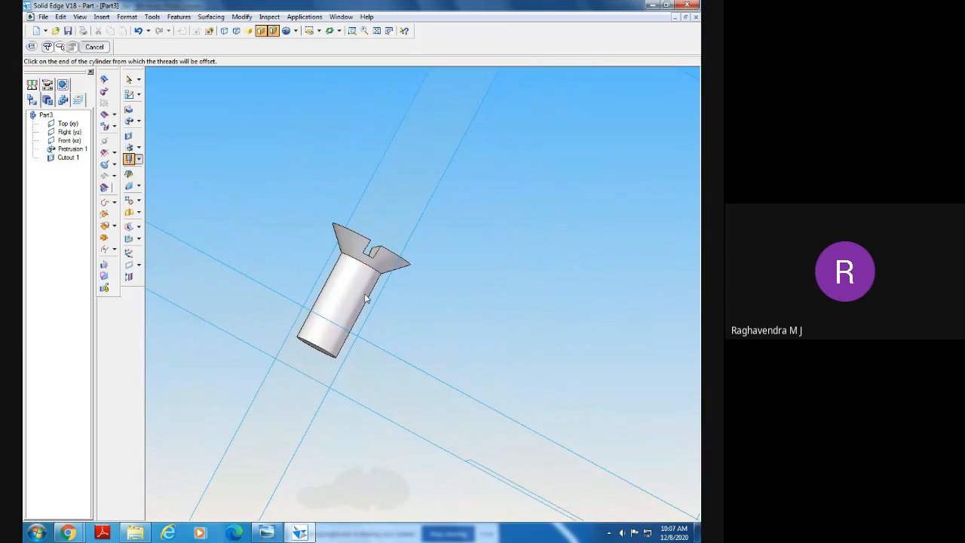
{"action": "left_click", "coordinate": [326, 352]}
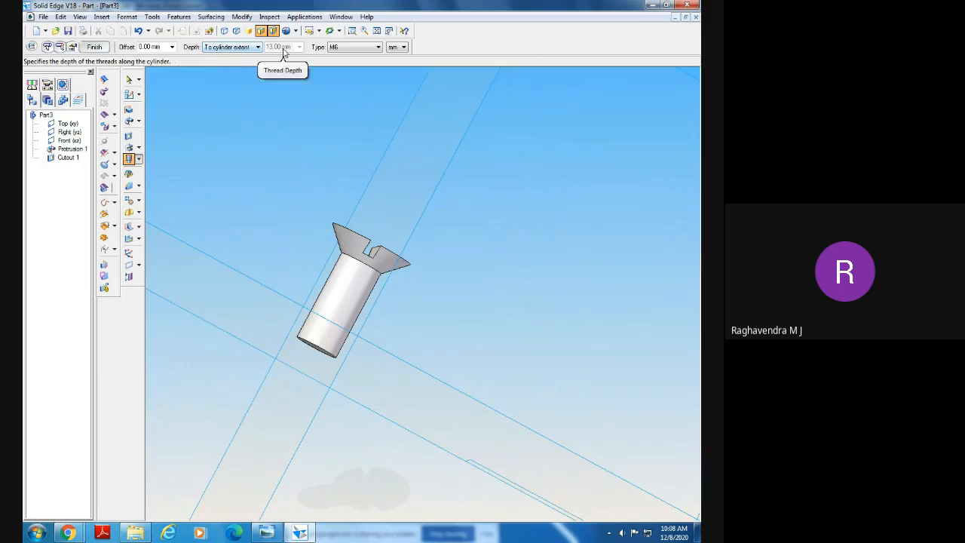
Set the thread type to M6, check it against the screw drawing, and finish the thread over the cylinder extent
{"action": "left_click", "coordinate": [341, 50]}
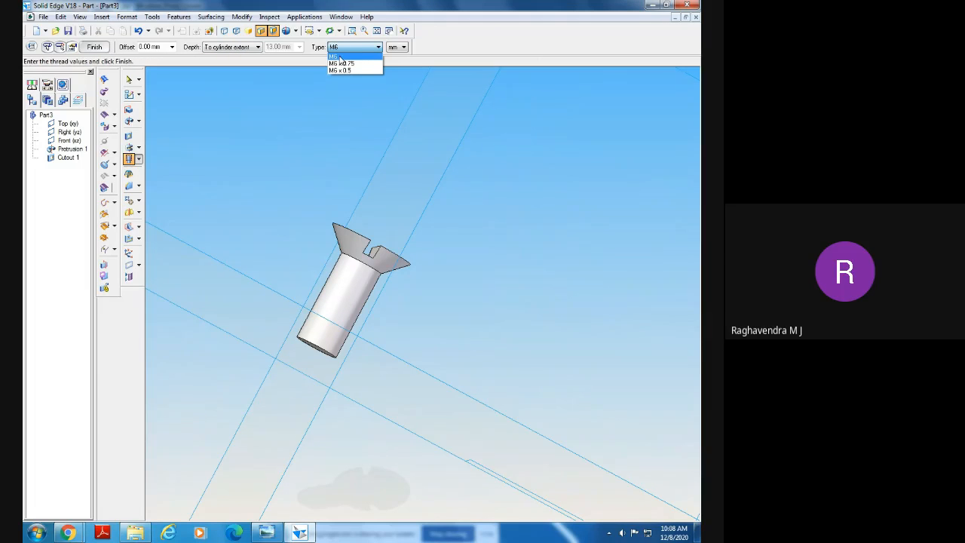
{"action": "left_click", "coordinate": [340, 56]}
{"action": "left_click", "coordinate": [279, 534]}
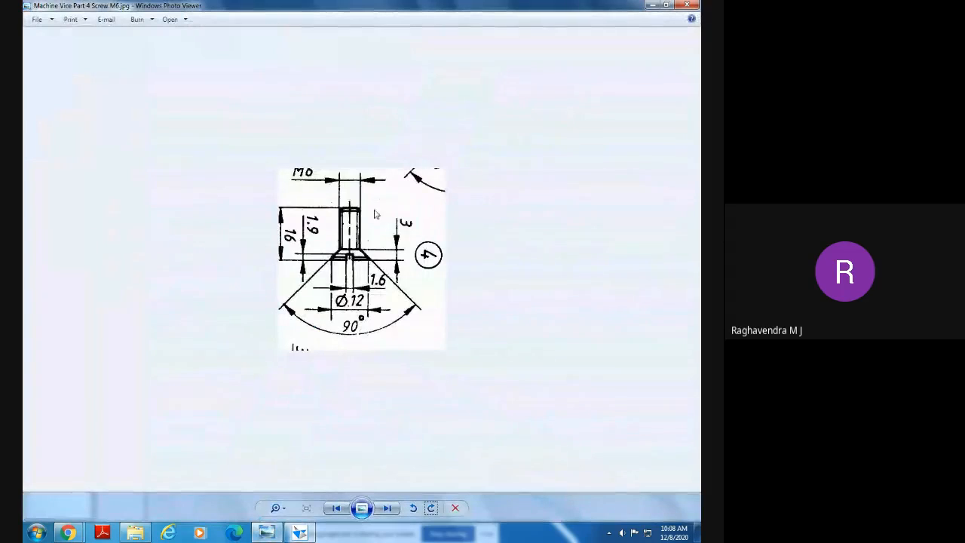
{"action": "left_click", "coordinate": [306, 532]}
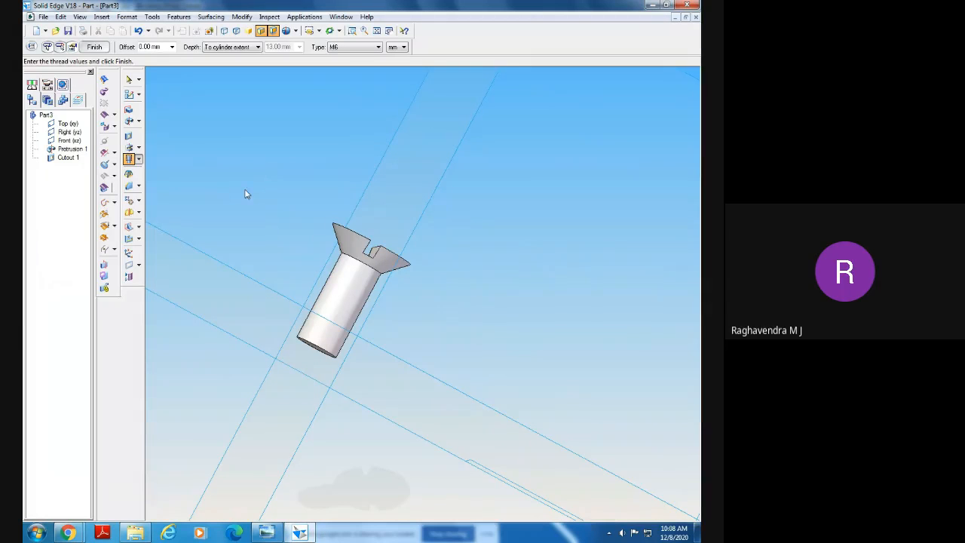
{"action": "left_click", "coordinate": [94, 47]}
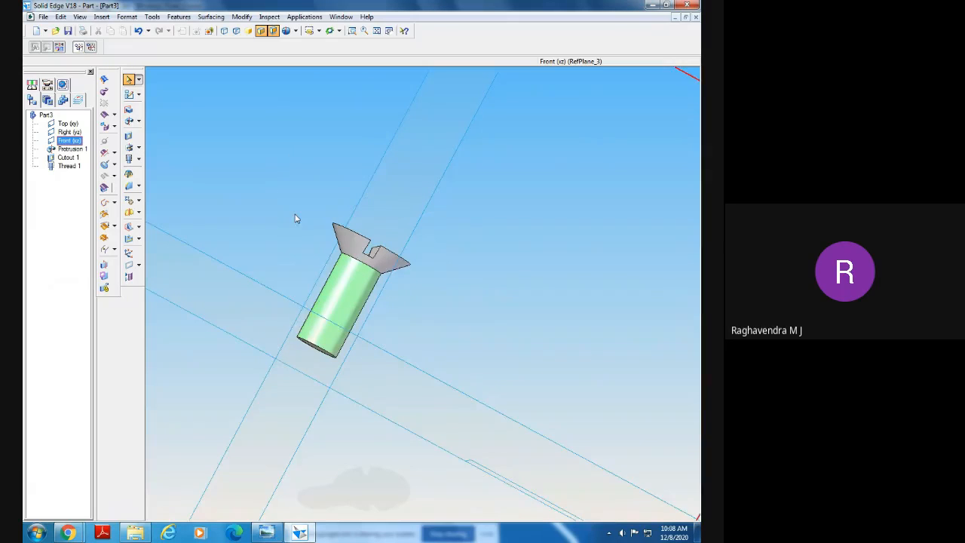
Turn on texture display for the view and examine the thread on the screw shank up close
{"action": "middle_click_drag", "start_coordinate": [296, 218], "coordinate": [205, 256]}
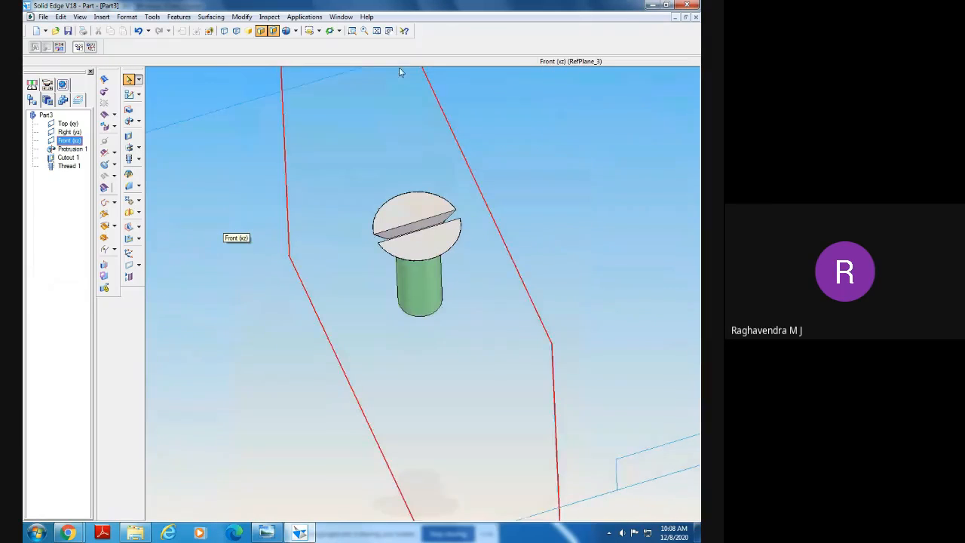
{"action": "left_click", "coordinate": [379, 34]}
{"action": "middle_click_drag", "start_coordinate": [456, 220], "coordinate": [493, 186]}
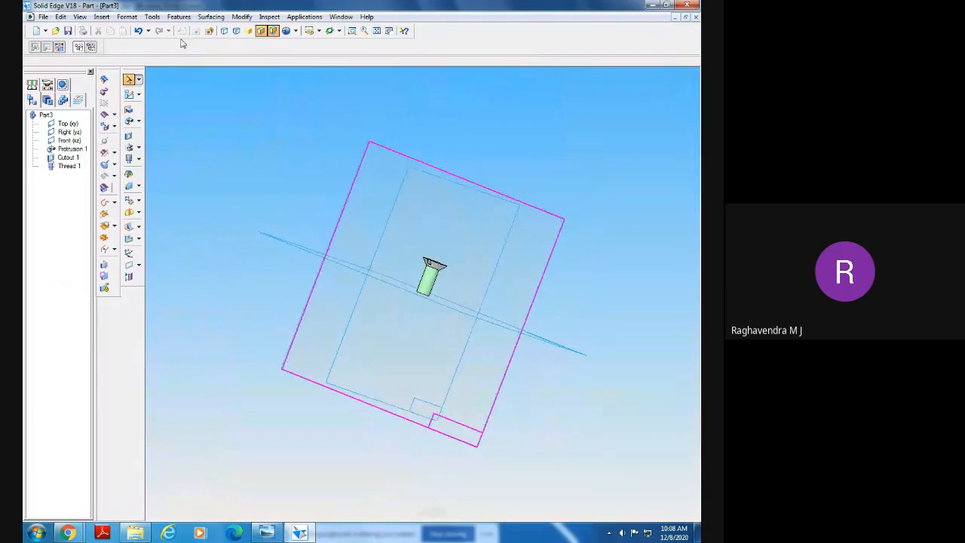
{"action": "left_click", "coordinate": [127, 17]}
{"action": "left_click", "coordinate": [137, 29]}
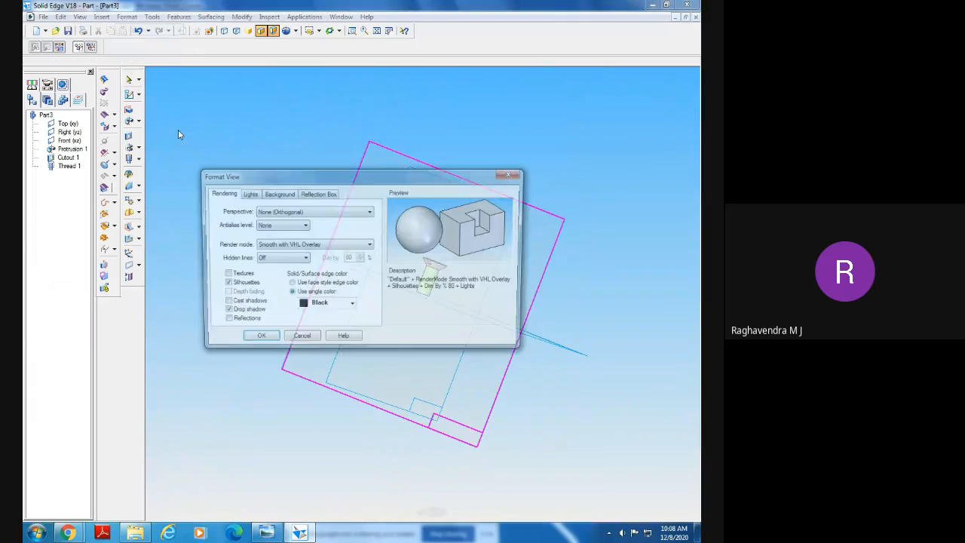
{"action": "left_click", "coordinate": [223, 275]}
{"action": "left_click", "coordinate": [256, 340]}
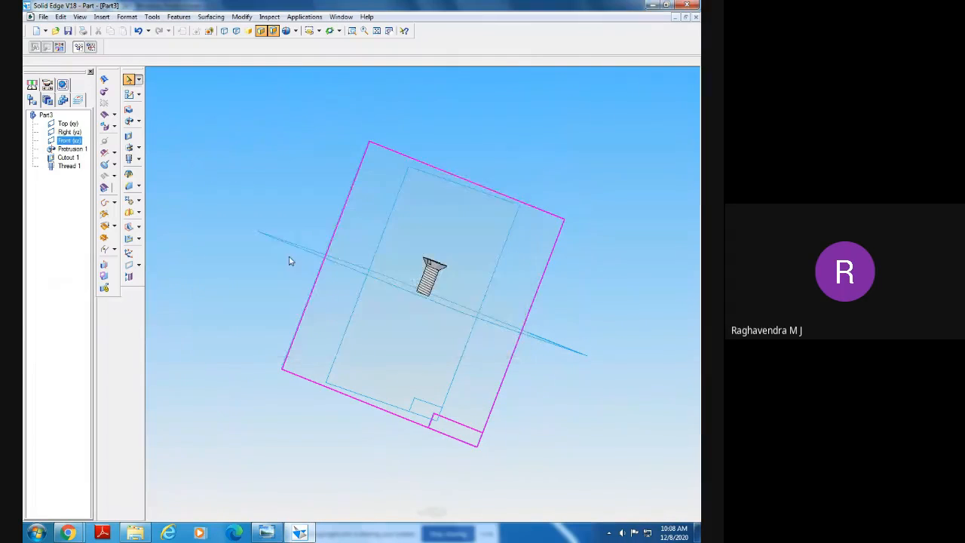
{"action": "middle_click_drag", "start_coordinate": [563, 288], "coordinate": [479, 272]}
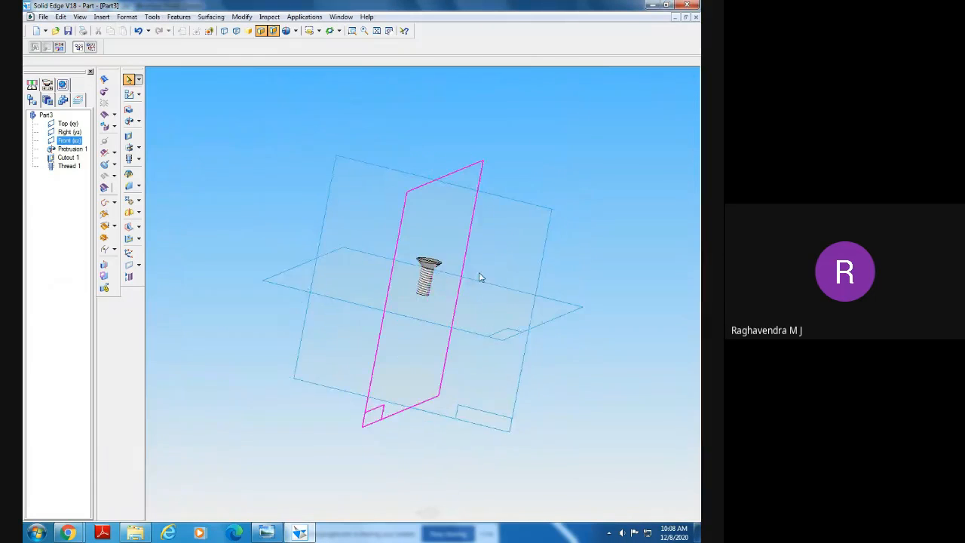
{"action": "left_click", "coordinate": [351, 31]}
{"action": "left_click_drag", "start_coordinate": [410, 259], "coordinate": [509, 327]}
{"action": "right_click", "coordinate": [509, 327]}
{"action": "middle_click_drag", "start_coordinate": [509, 326], "coordinate": [494, 303]}
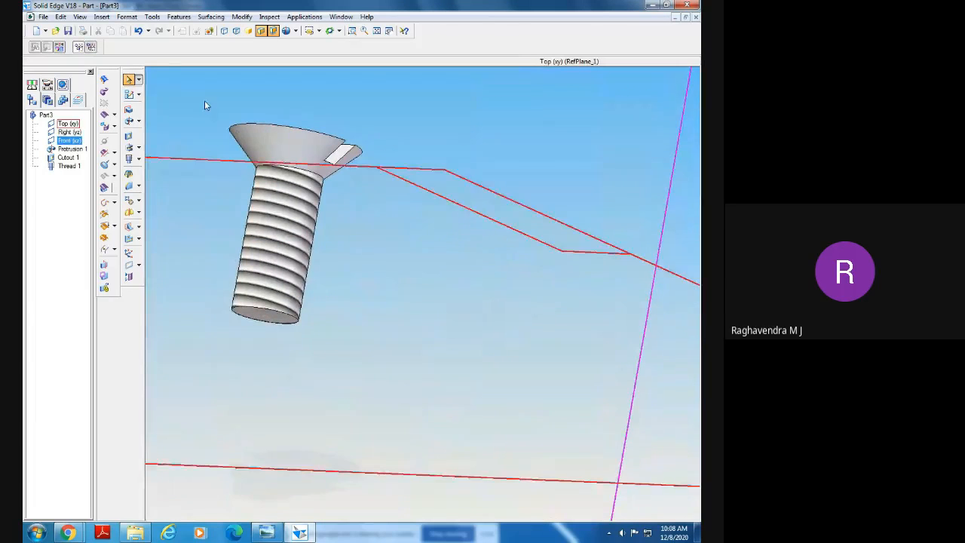
Turn off texture display for the view
{"action": "left_click", "coordinate": [127, 16]}
{"action": "left_click", "coordinate": [139, 32]}
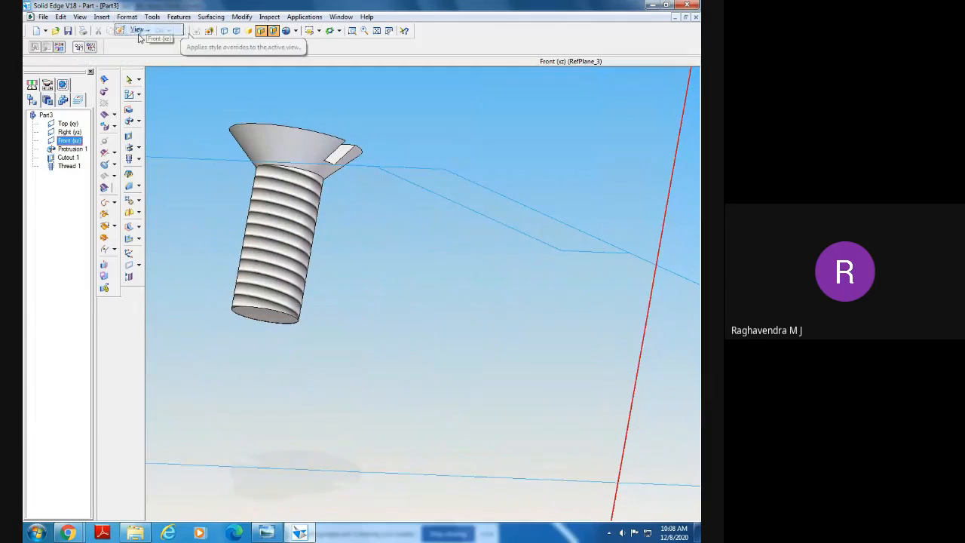
{"action": "left_click", "coordinate": [237, 276]}
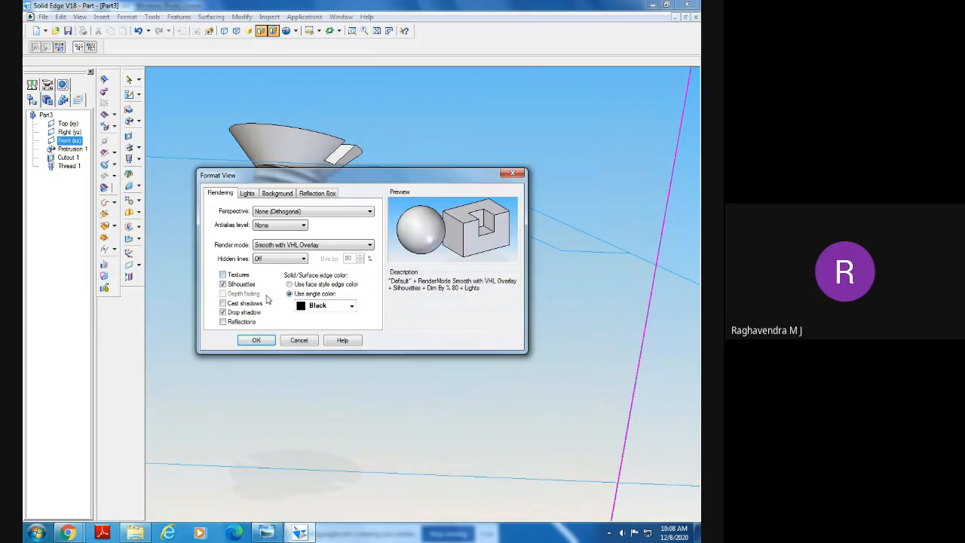
{"action": "left_click", "coordinate": [257, 340]}
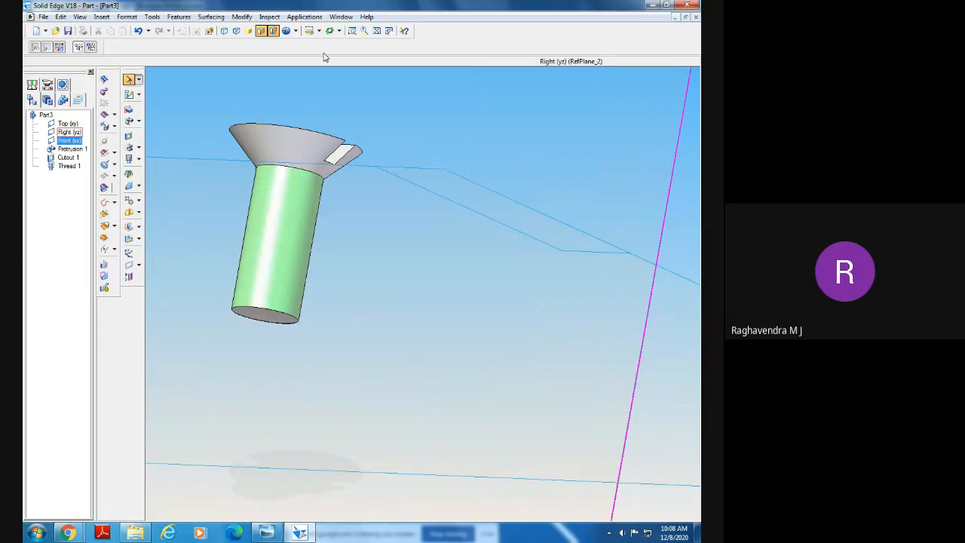
Fit the whole screw model in the window and set the view to the iso orientation
{"action": "left_click", "coordinate": [377, 31]}
{"action": "middle_click_drag", "start_coordinate": [433, 181], "coordinate": [452, 151]}
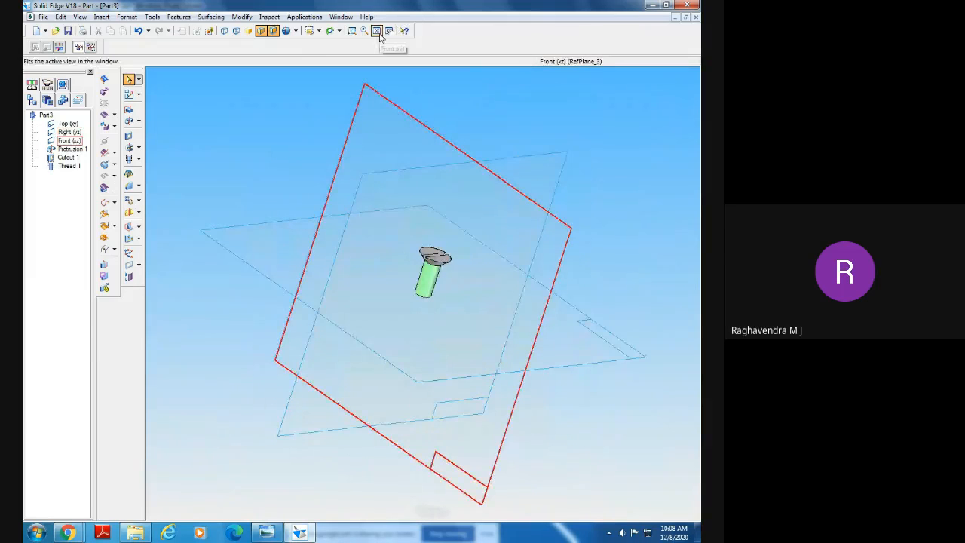
{"action": "left_click", "coordinate": [377, 31]}
{"action": "left_click", "coordinate": [311, 31]}
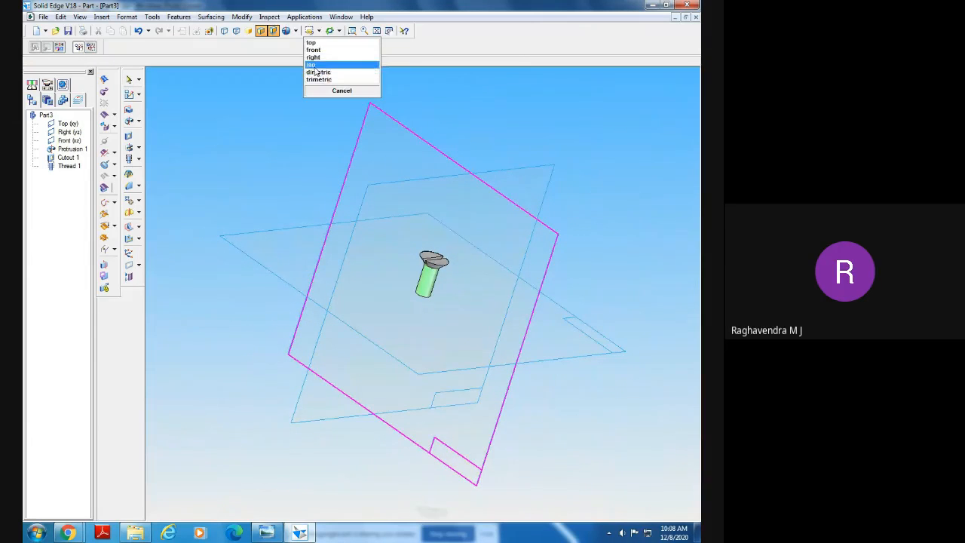
{"action": "left_click", "coordinate": [315, 66]}
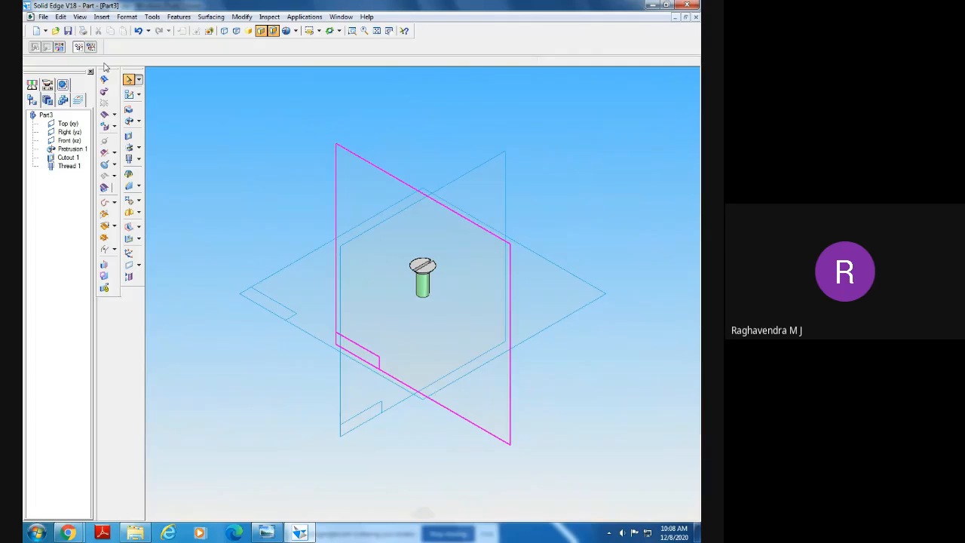
Enter FE410 as the screw's material in the material table and apply it to the model
{"action": "left_click", "coordinate": [152, 17]}
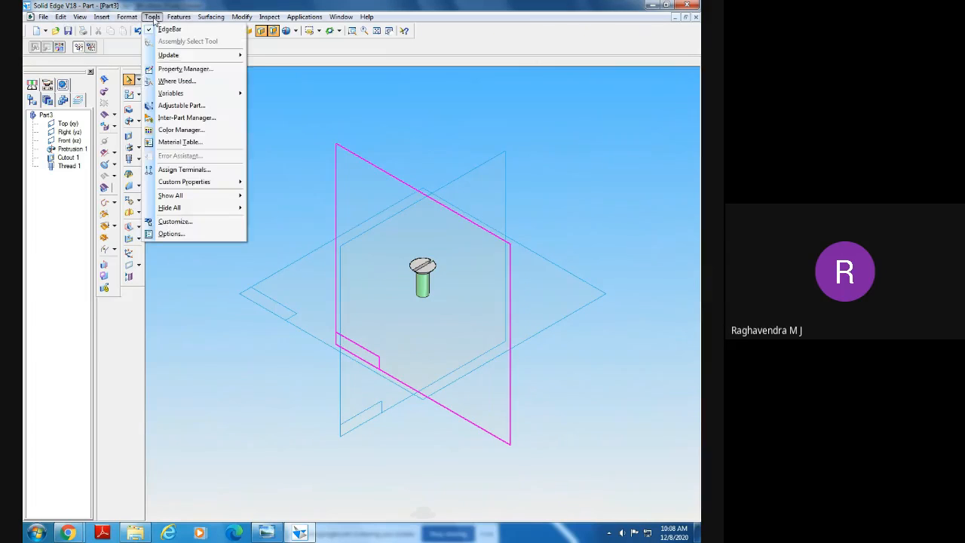
{"action": "left_click", "coordinate": [194, 142]}
{"action": "left_click", "coordinate": [308, 152]}
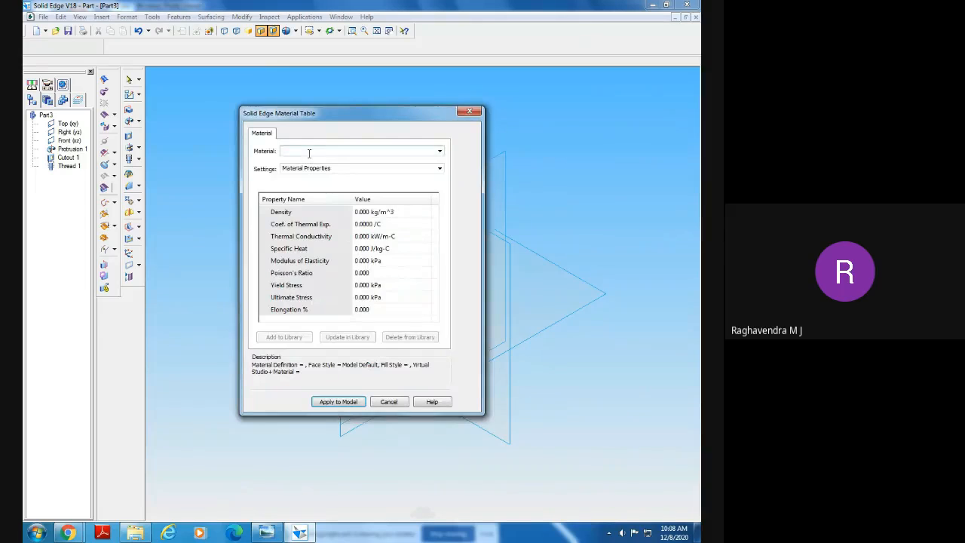
{"action": "type", "text": "FE410"}
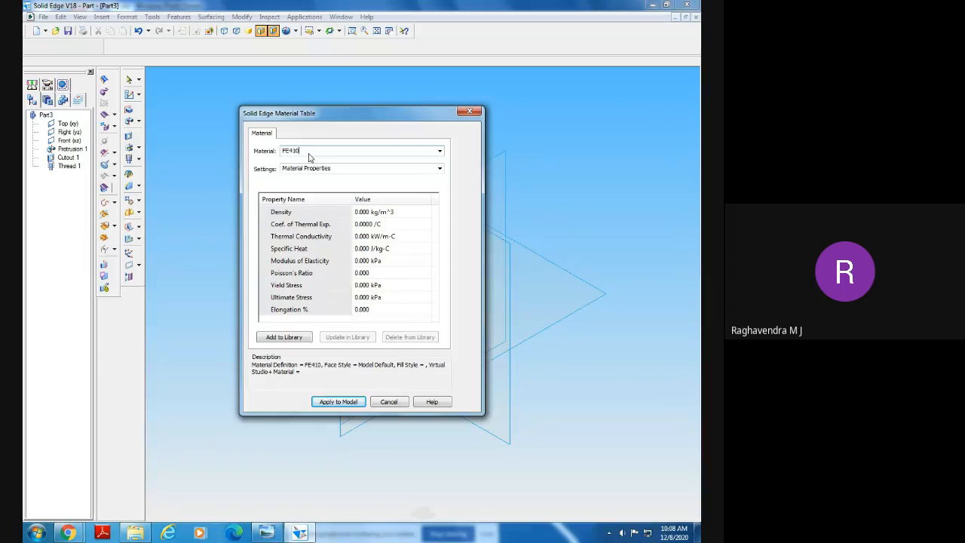
{"action": "left_click", "coordinate": [339, 401]}
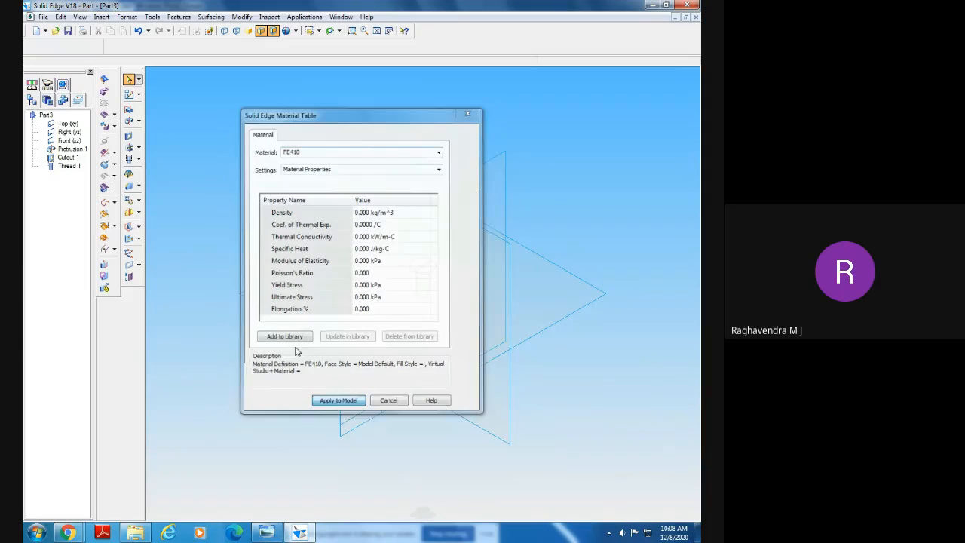
{"action": "left_click", "coordinate": [43, 16]}
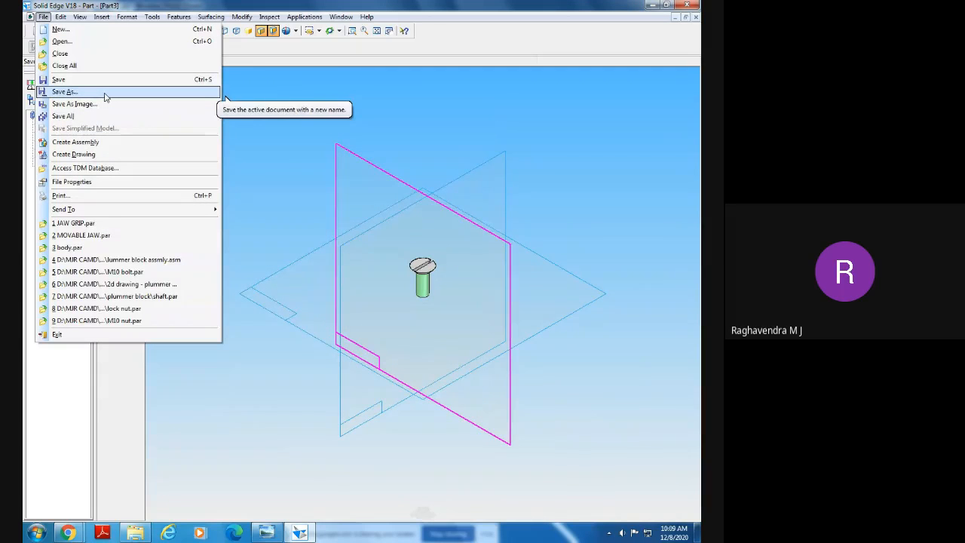
{"action": "left_click", "coordinate": [76, 79]}
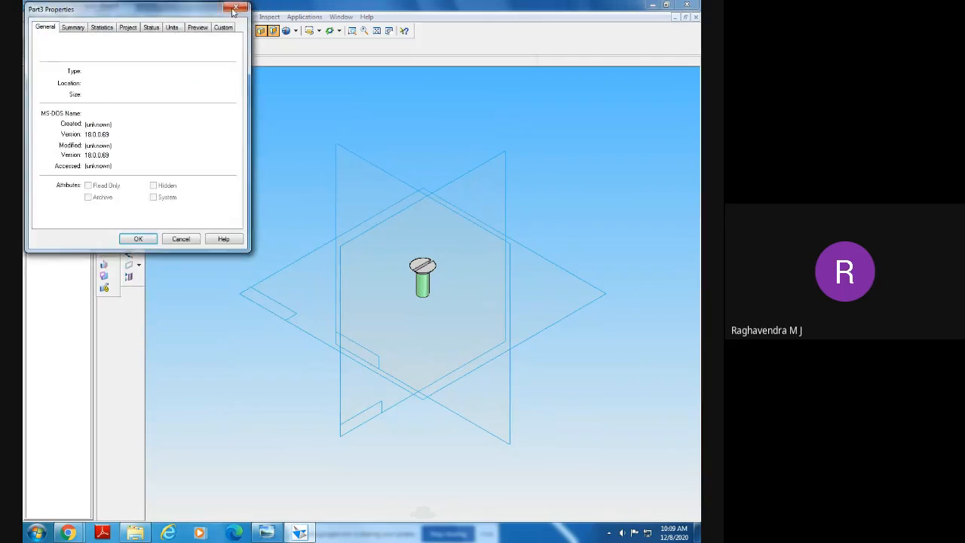
{"action": "left_click", "coordinate": [234, 9]}
{"action": "left_click", "coordinate": [472, 172]}
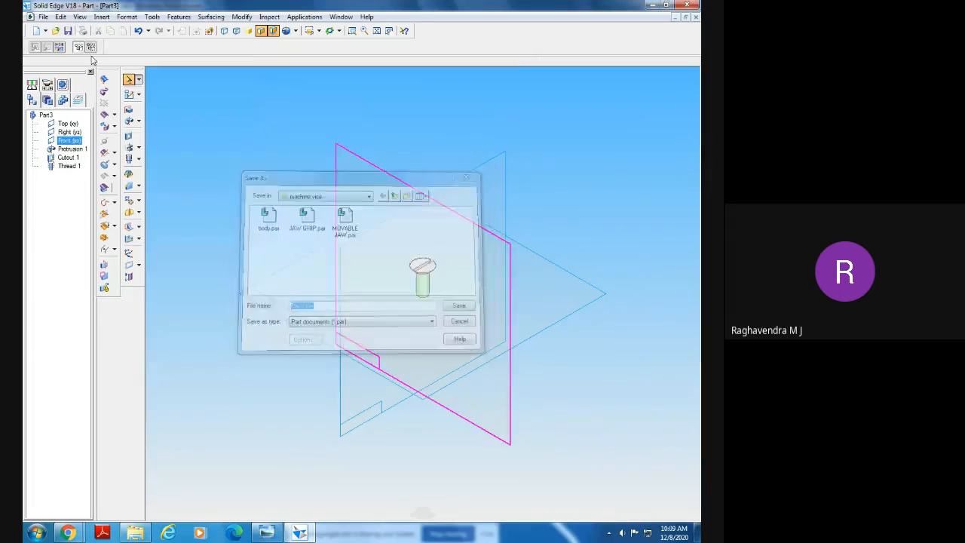
Set the title in the part's summary file properties to SCREW M6 and copy that title
{"action": "left_click", "coordinate": [43, 17]}
{"action": "left_click", "coordinate": [87, 189]}
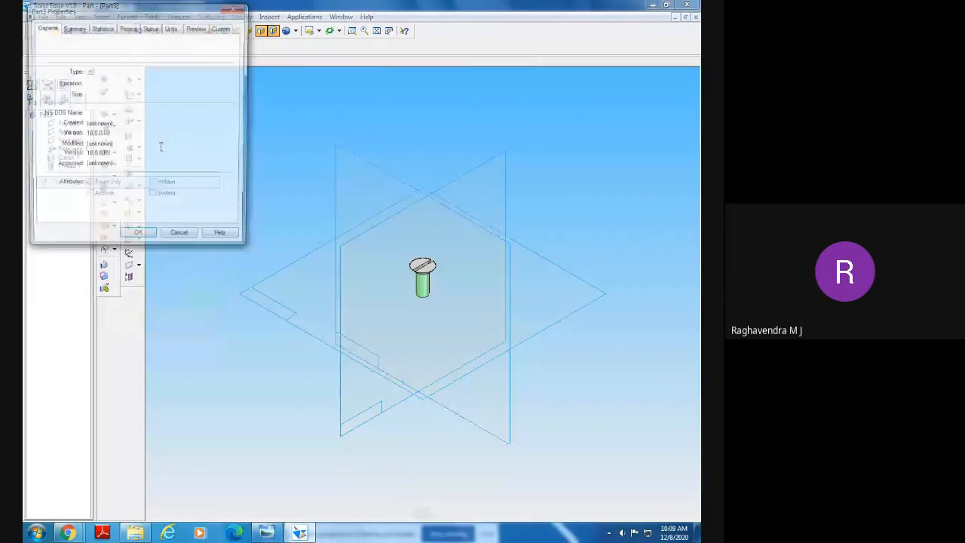
{"action": "left_click", "coordinate": [72, 28]}
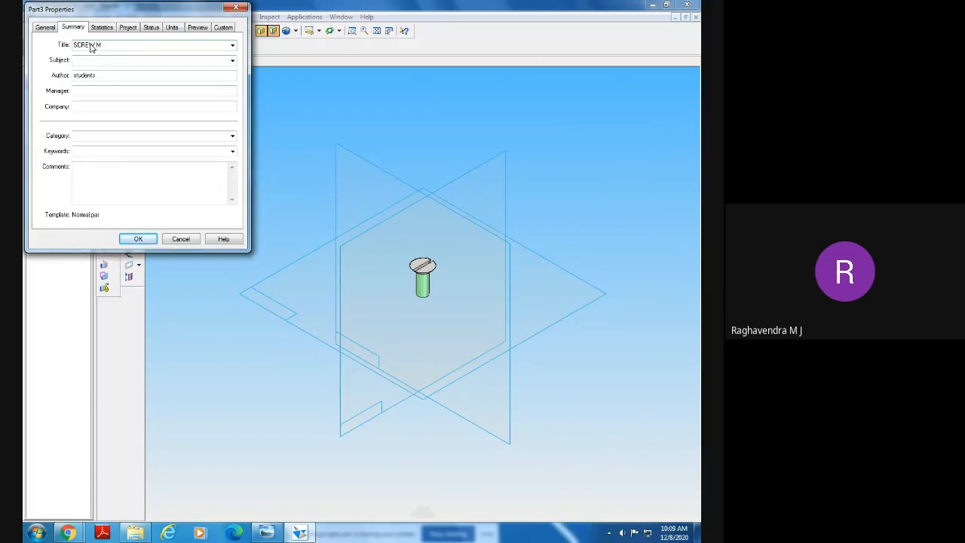
{"action": "left_click_drag", "start_coordinate": [119, 46], "coordinate": [72, 45]}
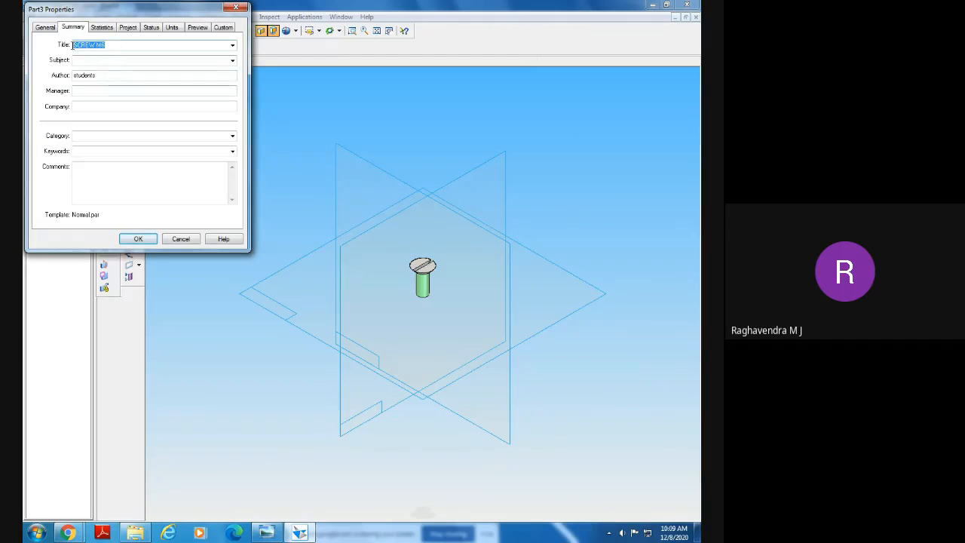
{"action": "left_click", "coordinate": [135, 239]}
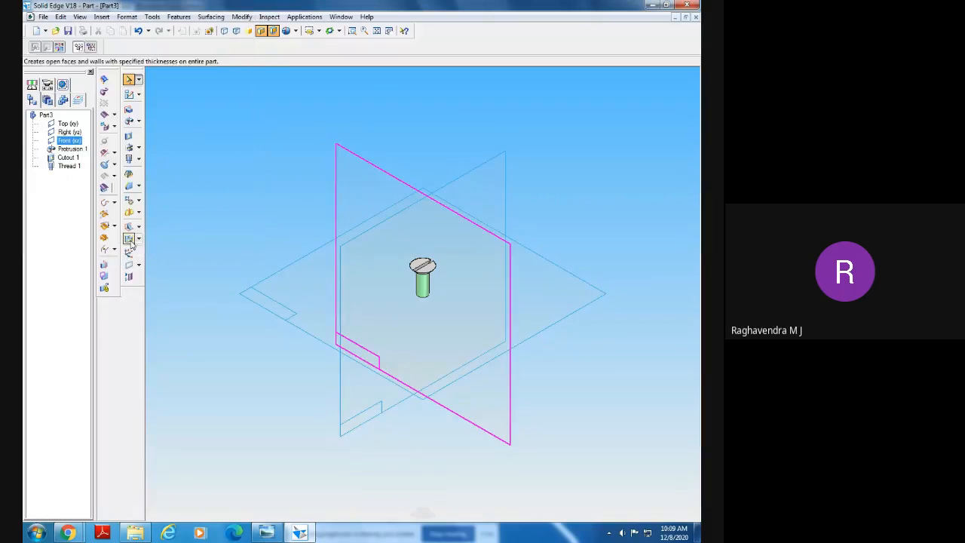
Save the part as SCREW M6 in the machine vice folder and close the document
{"action": "left_click", "coordinate": [43, 16]}
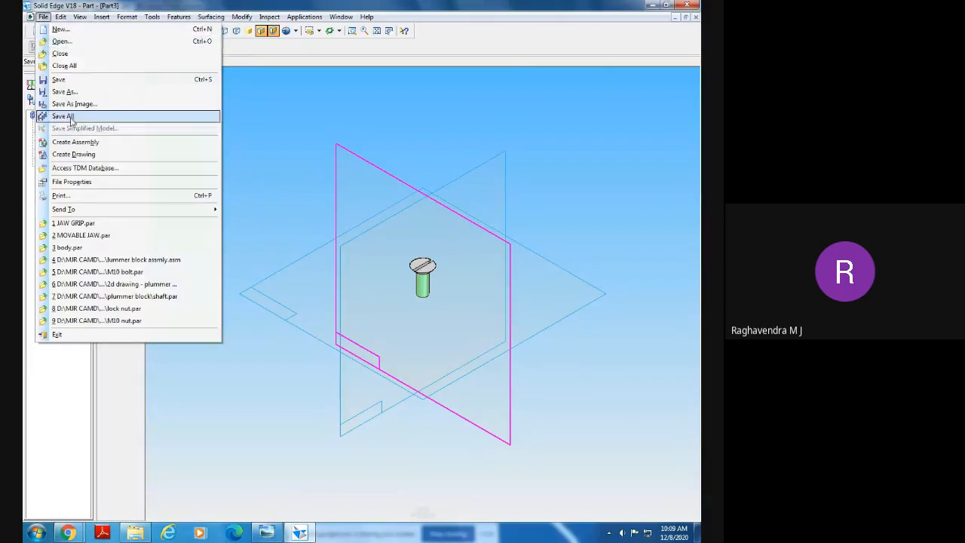
{"action": "left_click", "coordinate": [76, 81]}
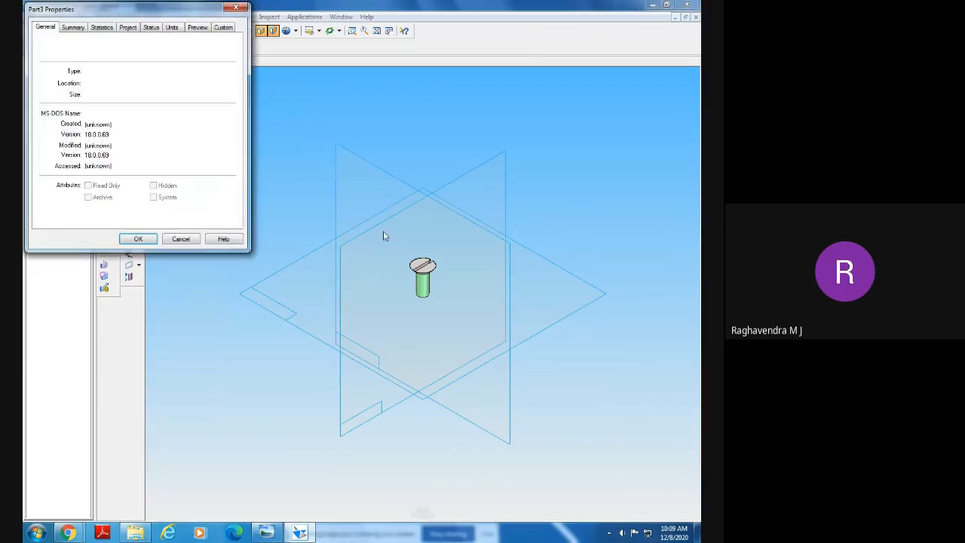
{"action": "left_click", "coordinate": [139, 239]}
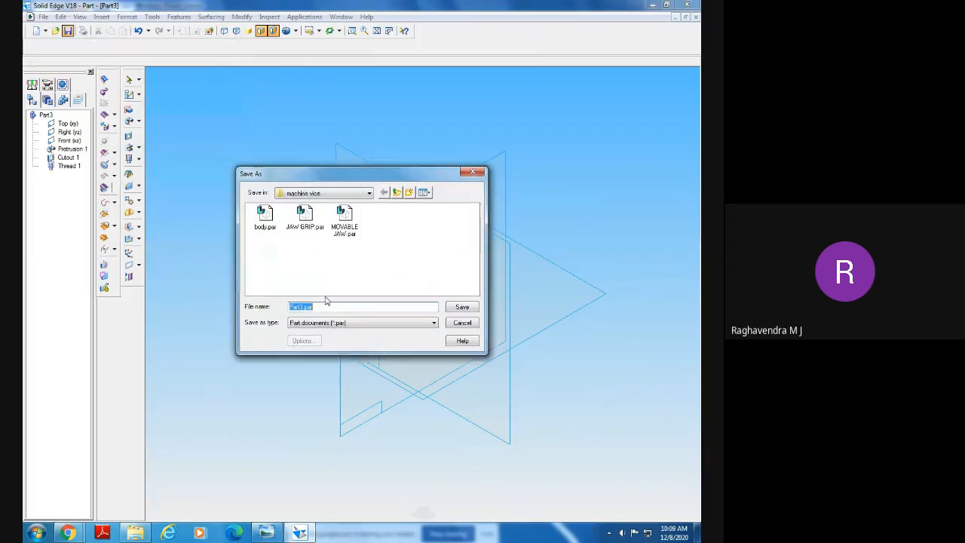
{"action": "type", "text": "SCREW M6"}
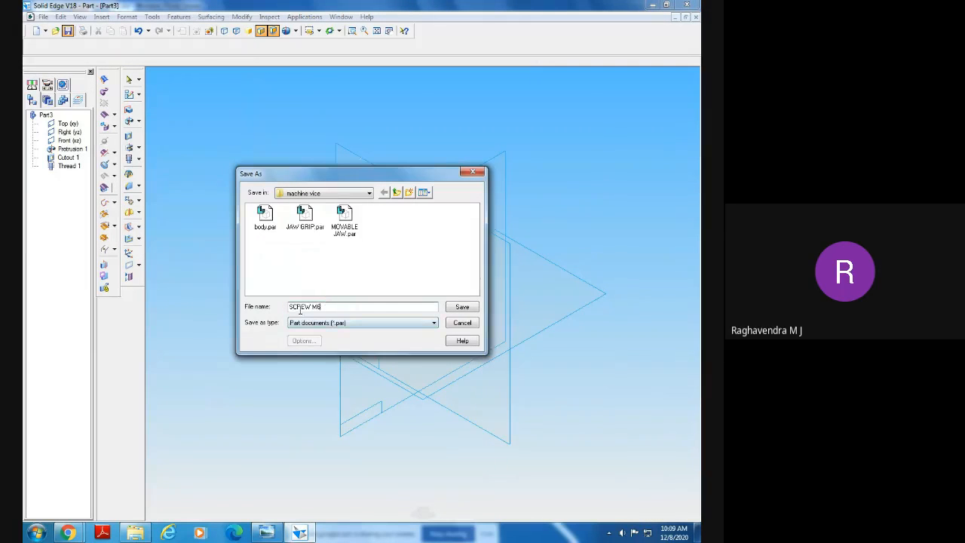
{"action": "left_click", "coordinate": [457, 308]}
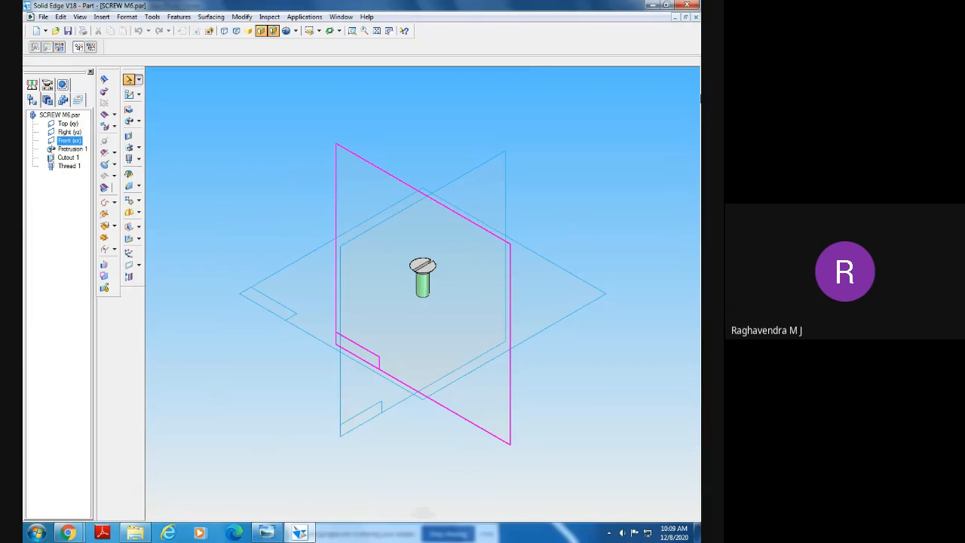
{"action": "left_click", "coordinate": [695, 17]}
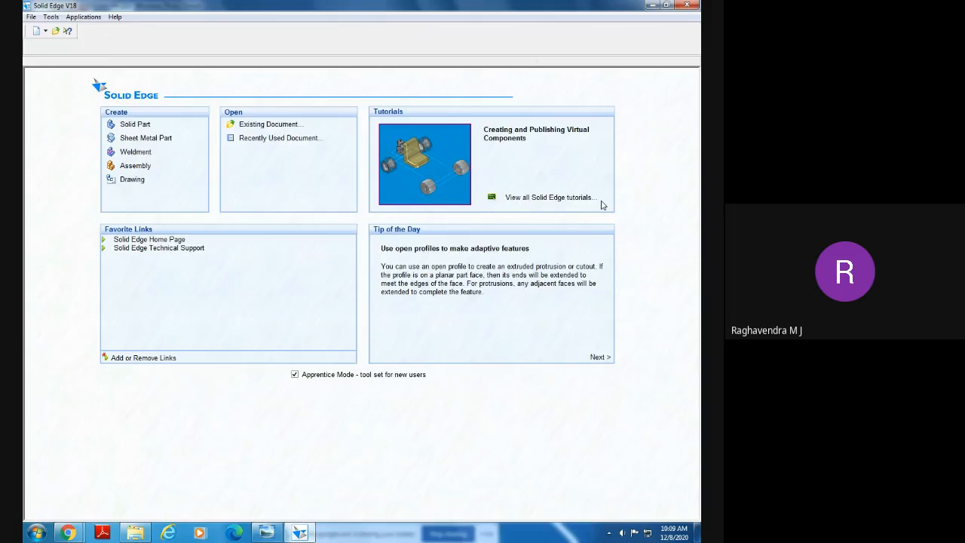
Switch to Windows Photo Viewer and bring up the Machine Vice Part 5 Screw Rod drawing
{"action": "left_click", "coordinate": [266, 532]}
{"action": "left_click", "coordinate": [387, 509]}
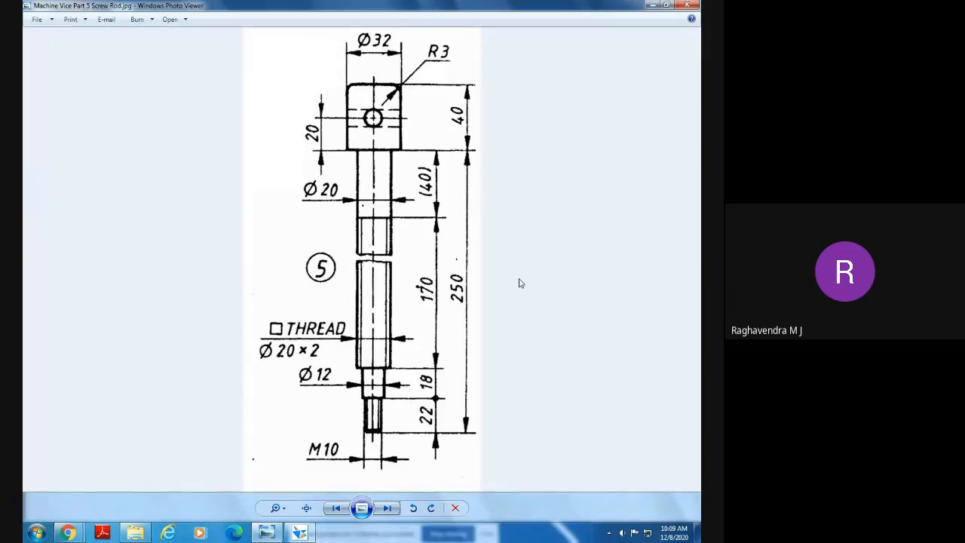
{"action": "left_click", "coordinate": [266, 532]}
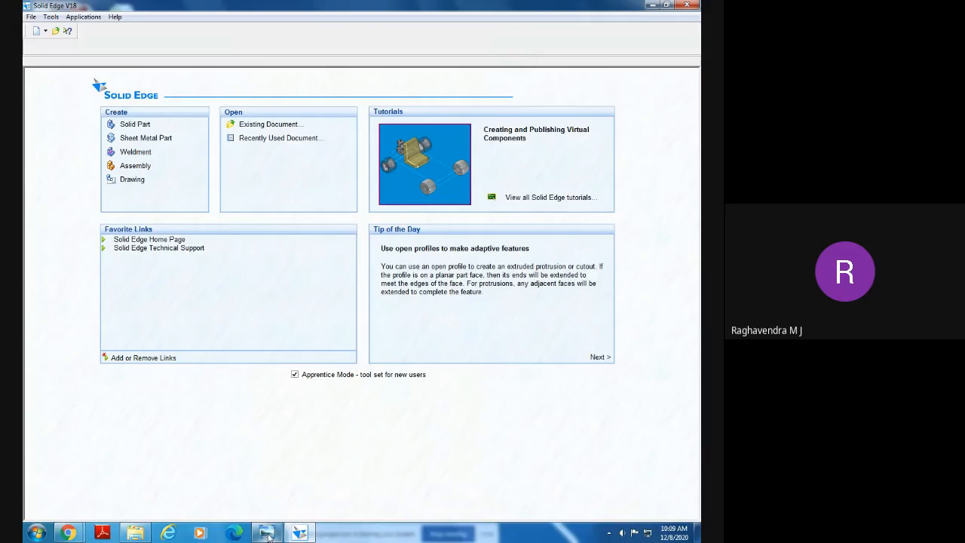
{"action": "left_click", "coordinate": [299, 535]}
{"action": "left_click", "coordinate": [270, 536]}
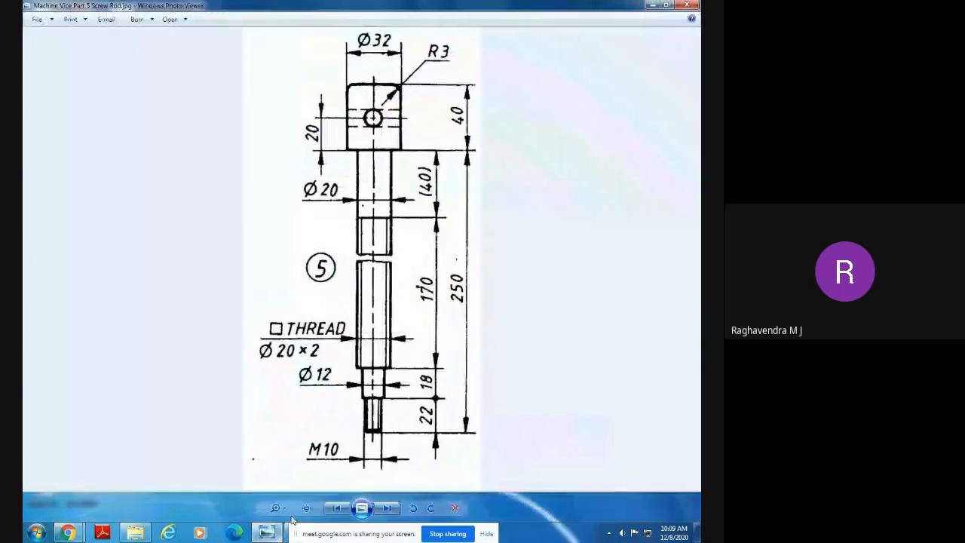
Go back through the images to the Machine Vice 1 details sheet and examine the parts list and overall drawing
{"action": "left_click", "coordinate": [336, 510]}
{"action": "left_click", "coordinate": [336, 510]}
{"action": "left_click", "coordinate": [336, 511]}
{"action": "left_click", "coordinate": [336, 510]}
{"action": "left_click", "coordinate": [336, 511]}
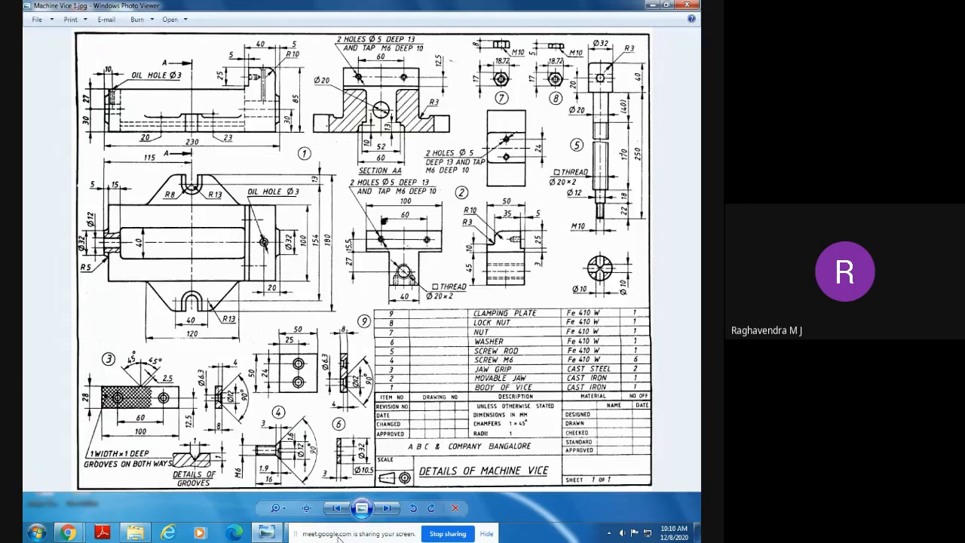
{"action": "left_click", "coordinate": [272, 537]}
{"action": "left_click", "coordinate": [268, 533]}
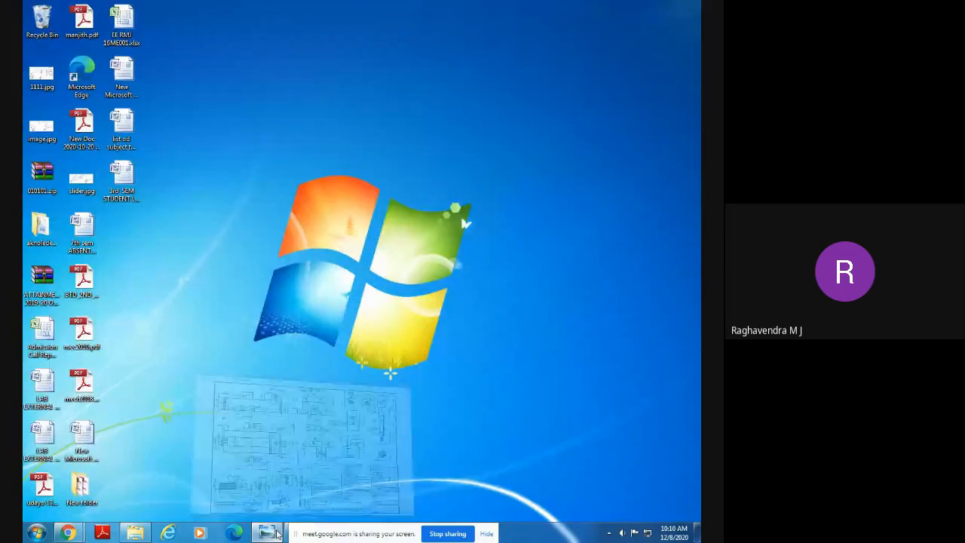
Advance through the part drawings to the Part 5 screw rod and study its dimensions
{"action": "left_click", "coordinate": [387, 508]}
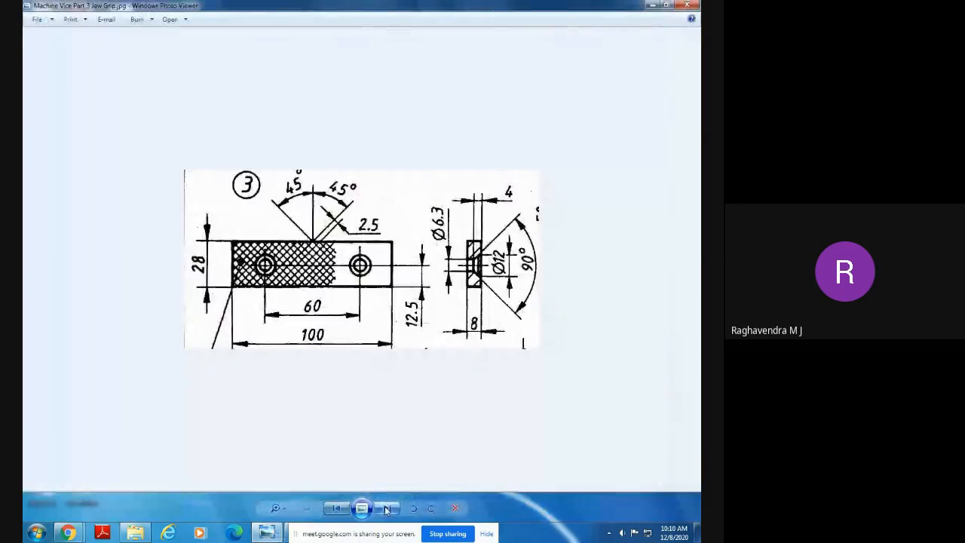
{"action": "left_click", "coordinate": [387, 508]}
{"action": "left_click", "coordinate": [387, 508]}
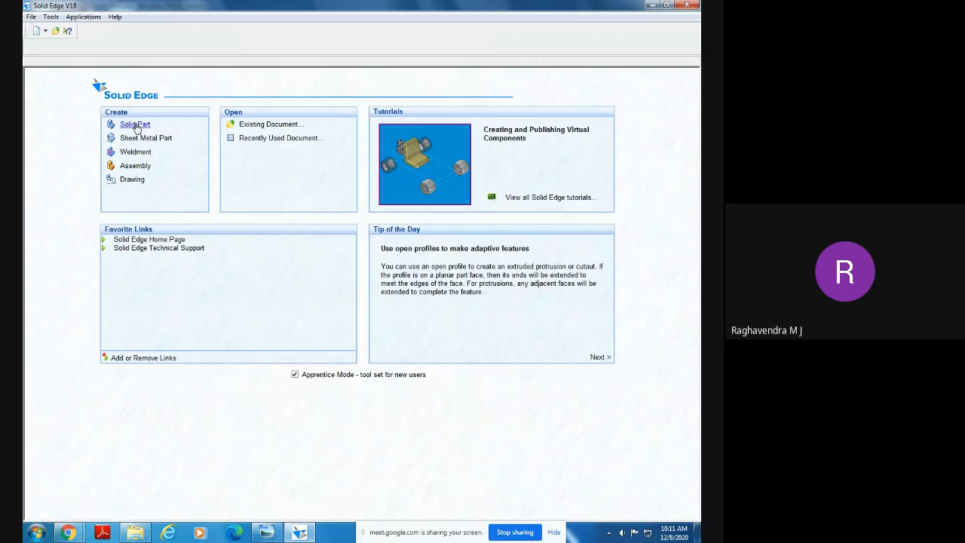
Create a new solid part in Solid Edge and start a revolved protrusion sketch on the front (xz) plane
{"action": "left_click", "coordinate": [135, 124]}
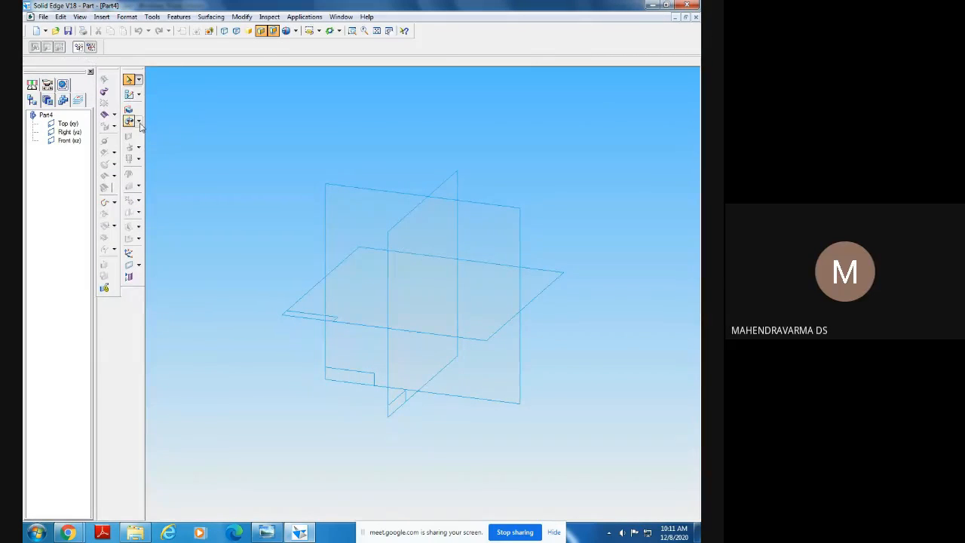
{"action": "left_click", "coordinate": [138, 121]}
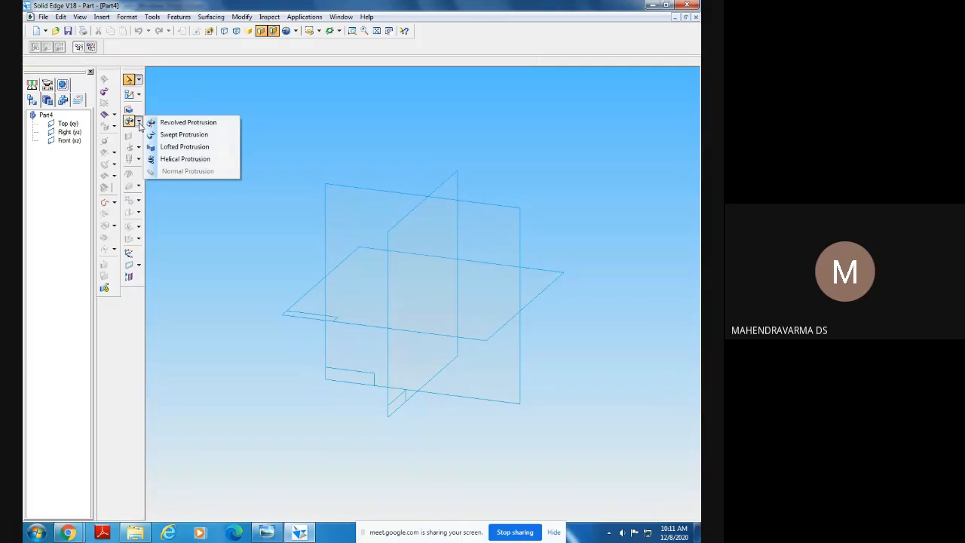
{"action": "left_click", "coordinate": [187, 123]}
{"action": "left_click", "coordinate": [373, 216]}
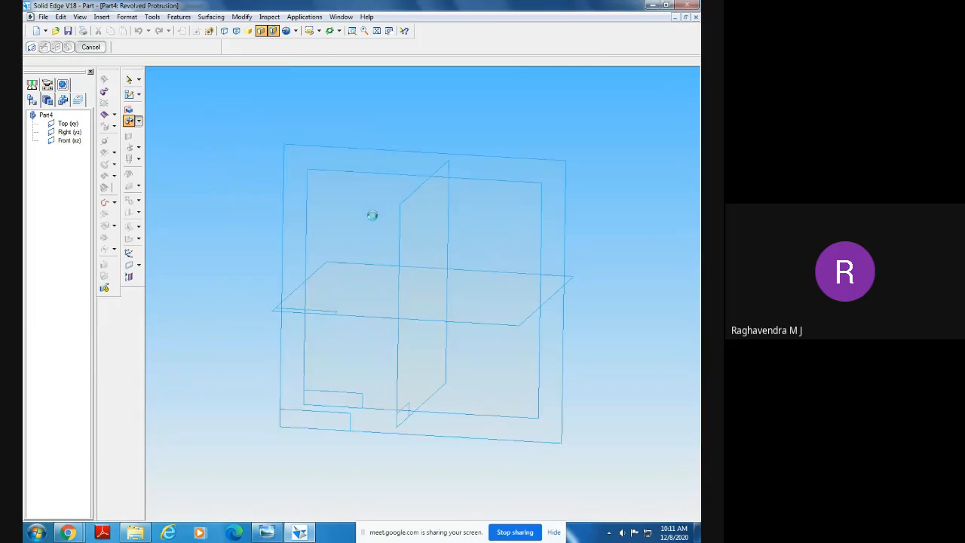
Check the screw rod drawing for its overall length and draw a 290 mm vertical line upward from the sketch origin
{"action": "left_click", "coordinate": [273, 534]}
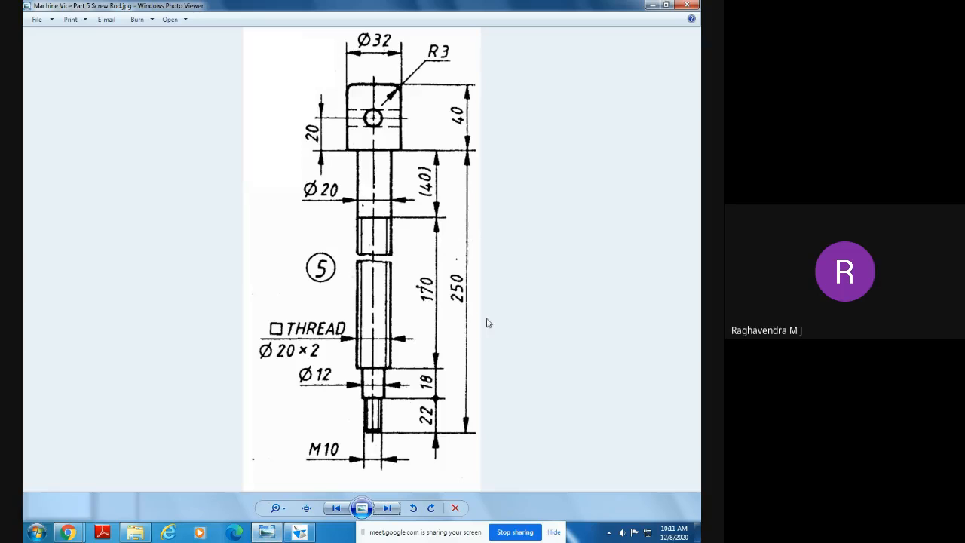
{"action": "left_click", "coordinate": [300, 532]}
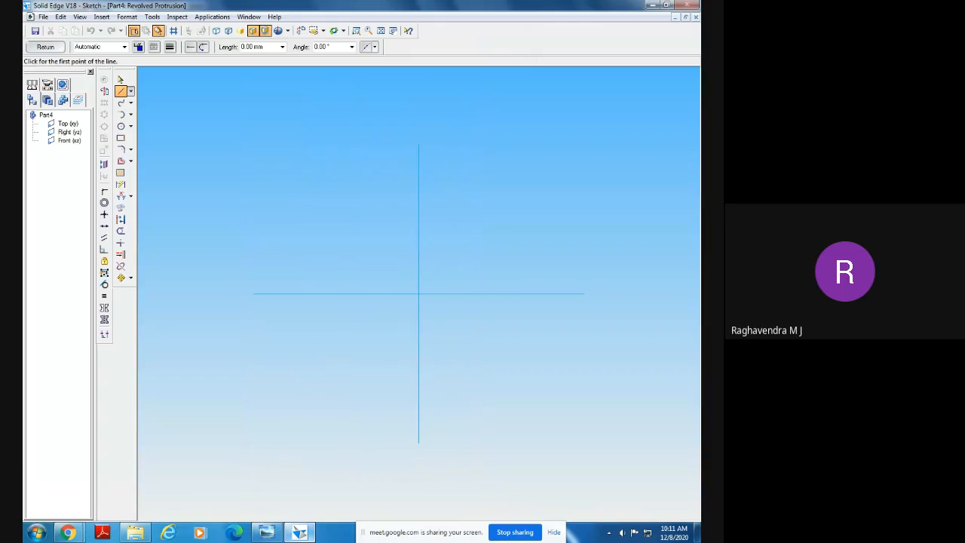
{"action": "left_click", "coordinate": [419, 294]}
{"action": "type", "text": "290"}
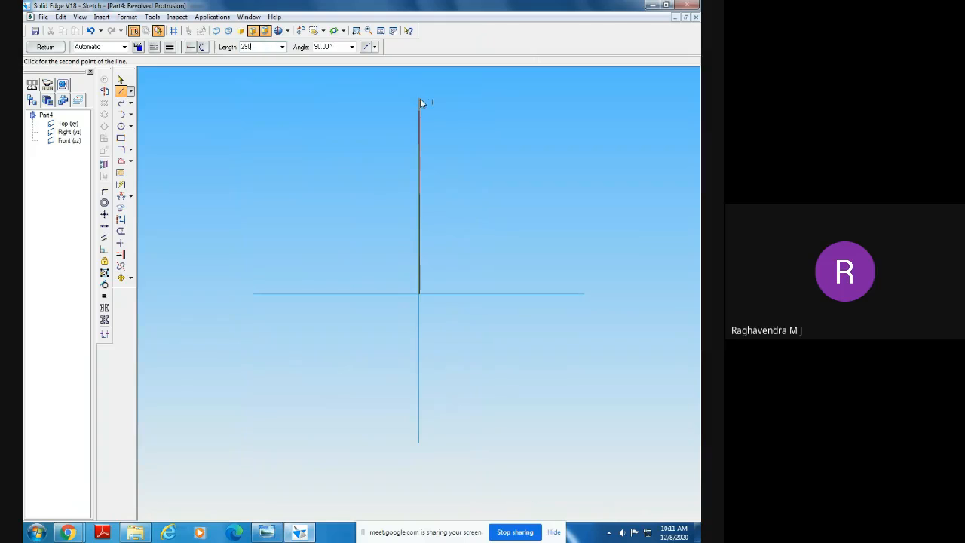
{"action": "key", "text": "Tab"}
{"action": "left_click", "coordinate": [420, 98]}
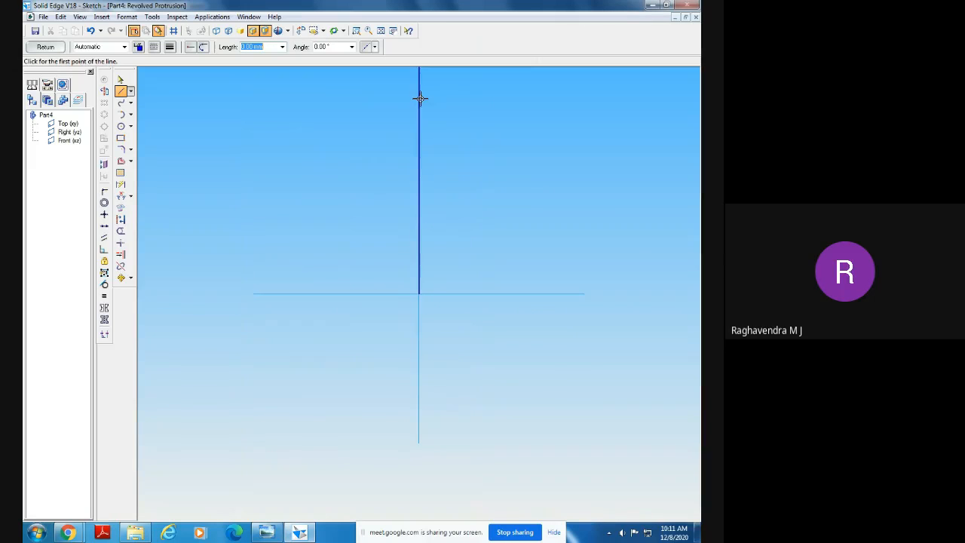
{"action": "left_click", "coordinate": [383, 30]}
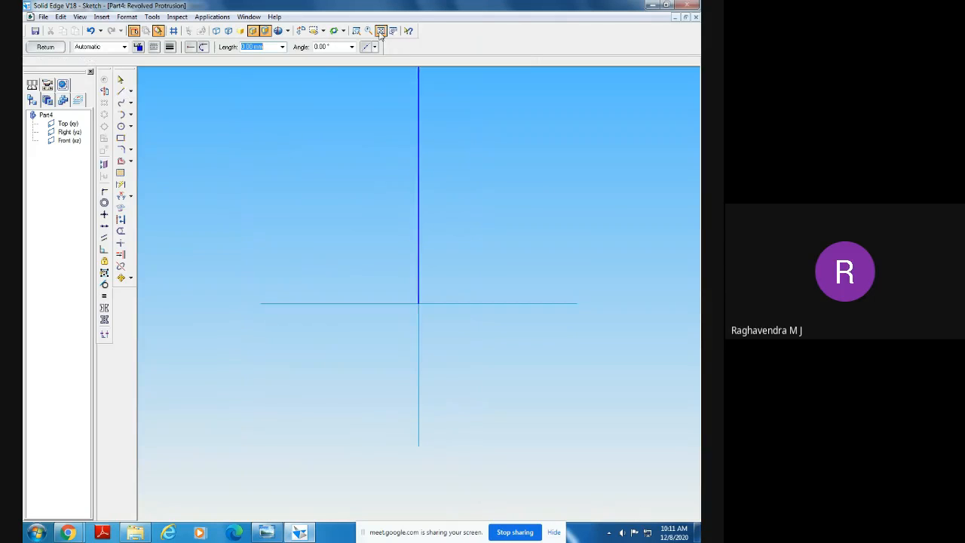
Dimension the length of the vertical axis line, placing the dimension on its left side
{"action": "left_click", "coordinate": [123, 186]}
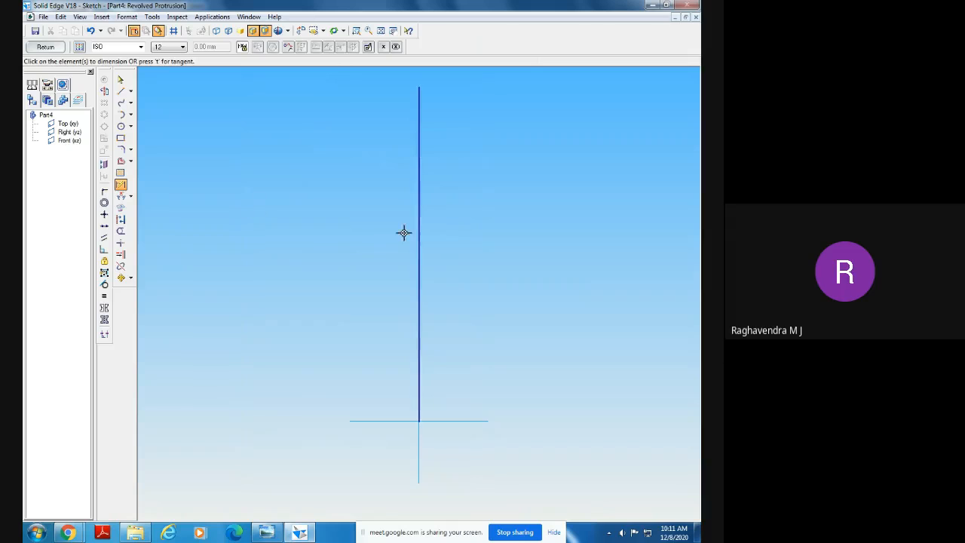
{"action": "left_click", "coordinate": [418, 234]}
{"action": "left_click", "coordinate": [351, 253]}
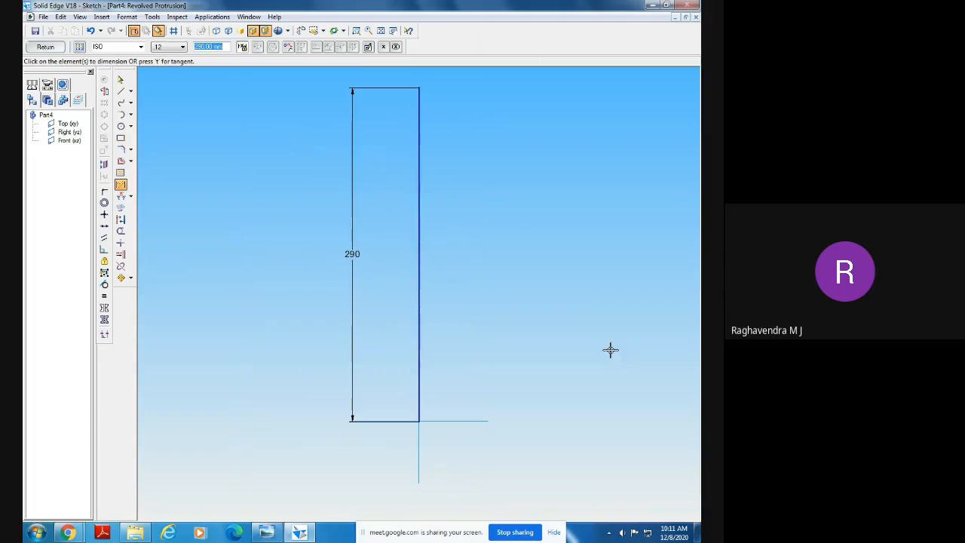
Check the screw rod drawing and draw a closed four-step profile to the right of the axis line, narrowing toward the sketch origin
{"action": "left_click", "coordinate": [122, 92]}
{"action": "left_click", "coordinate": [266, 534]}
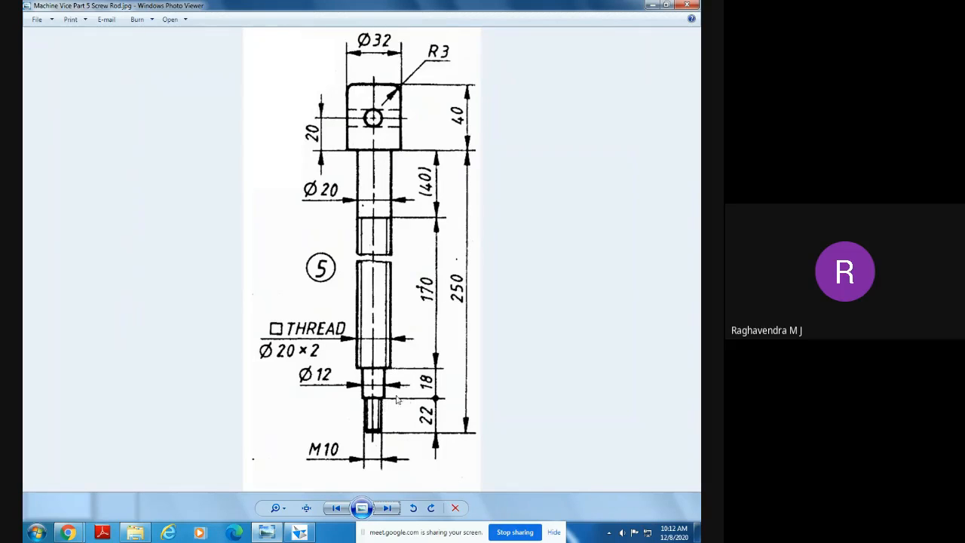
{"action": "left_click", "coordinate": [305, 533]}
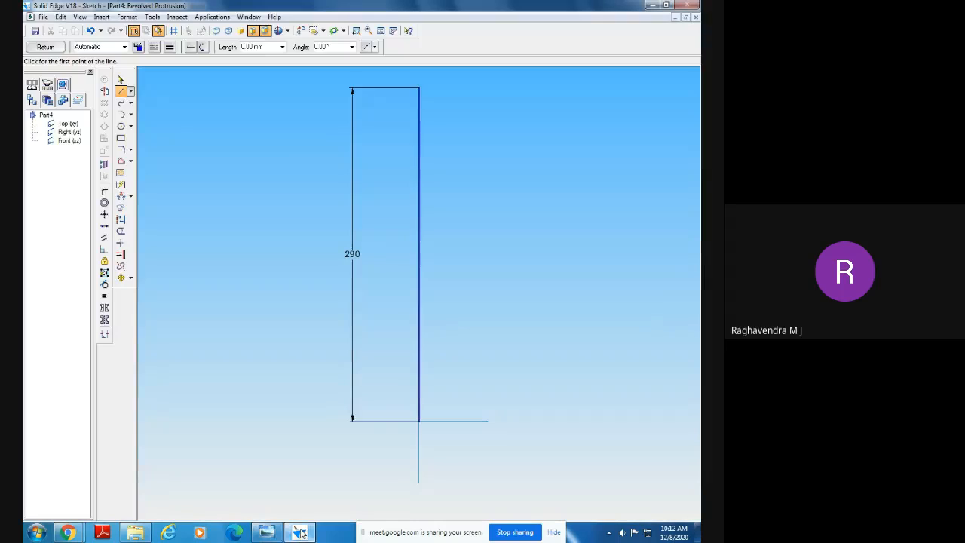
{"action": "left_click", "coordinate": [122, 91]}
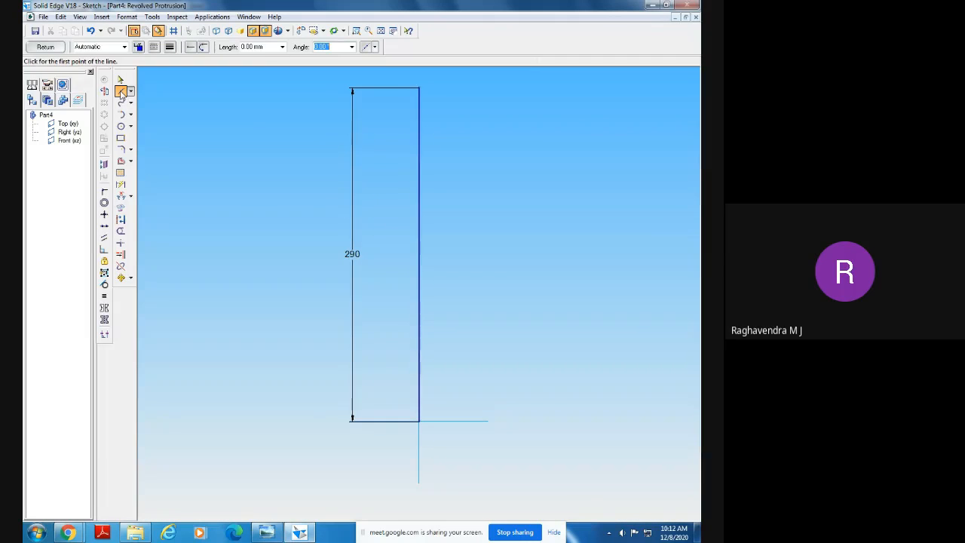
{"action": "left_click", "coordinate": [420, 88]}
{"action": "left_click", "coordinate": [483, 88]}
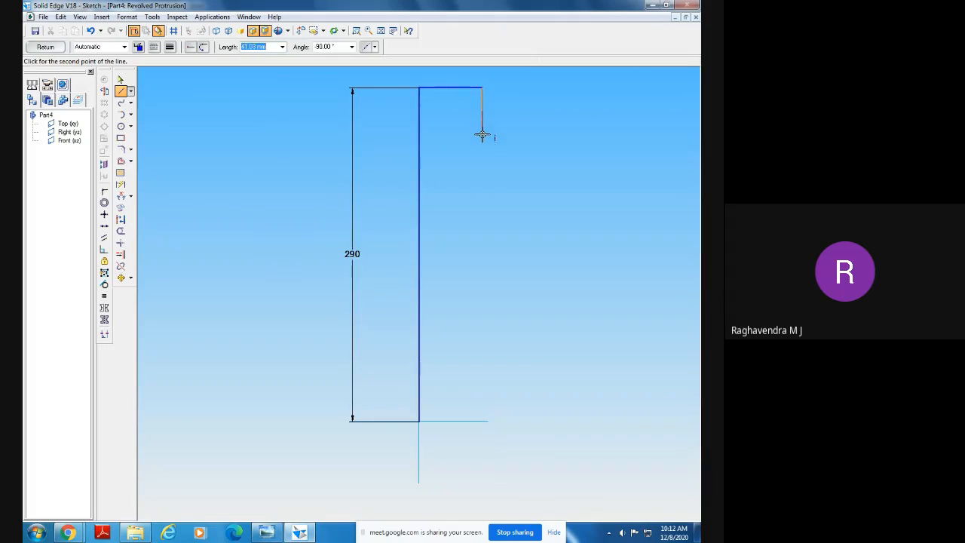
{"action": "left_click", "coordinate": [483, 150]}
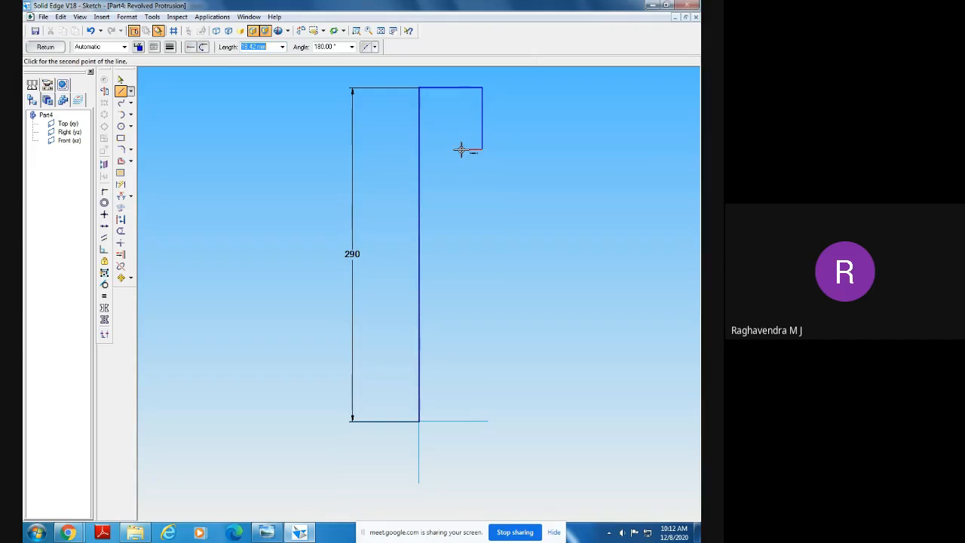
{"action": "left_click", "coordinate": [461, 149]}
{"action": "left_click", "coordinate": [462, 230]}
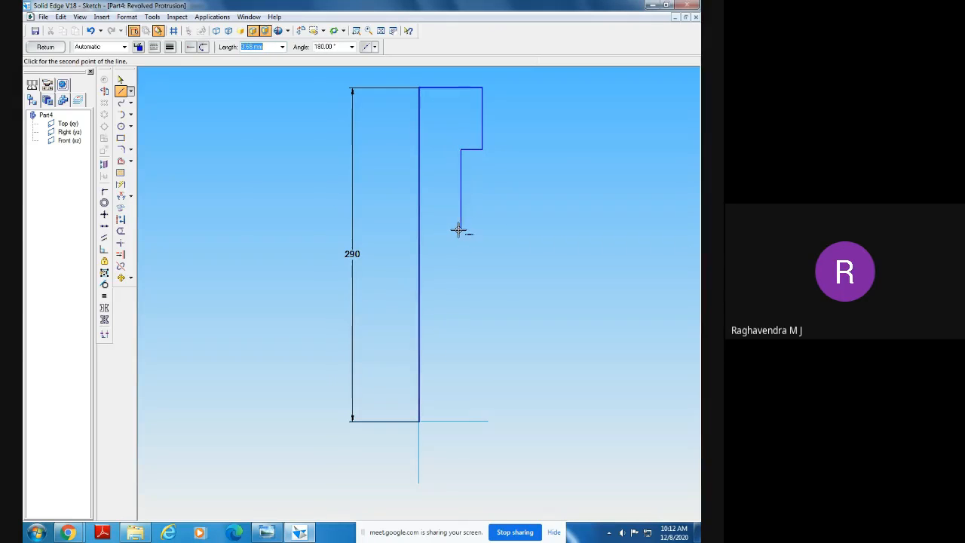
{"action": "left_click", "coordinate": [449, 230]}
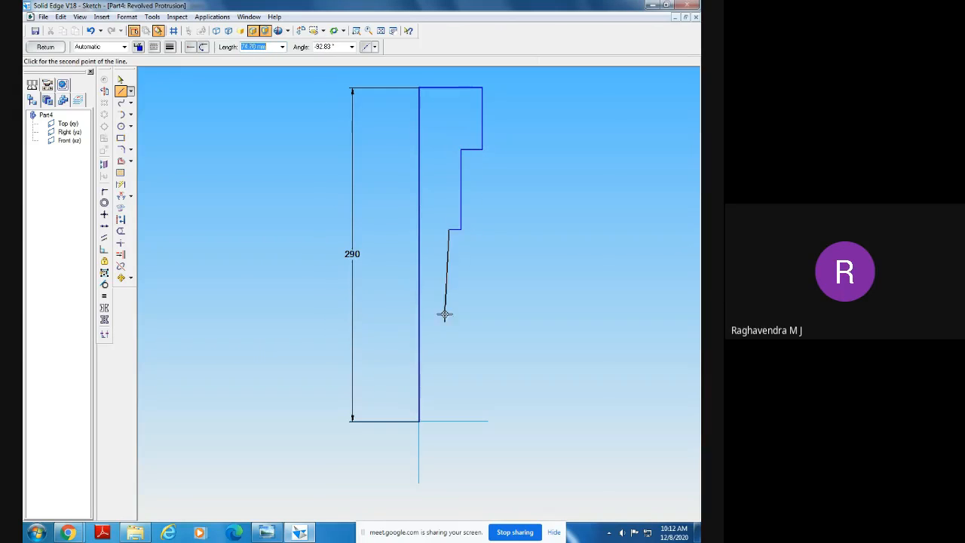
{"action": "left_click", "coordinate": [448, 371]}
{"action": "left_click", "coordinate": [437, 371]}
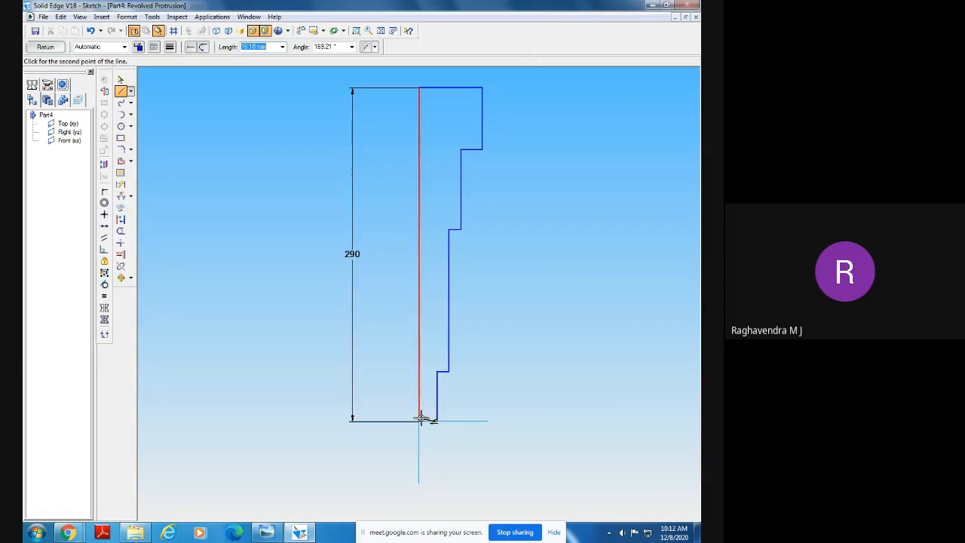
{"action": "left_click", "coordinate": [419, 421]}
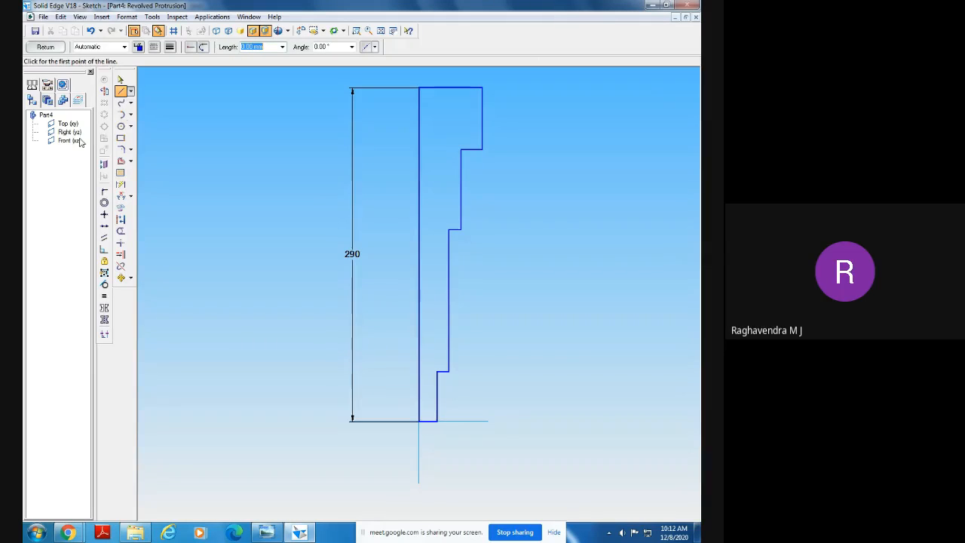
{"action": "left_click", "coordinate": [121, 79]}
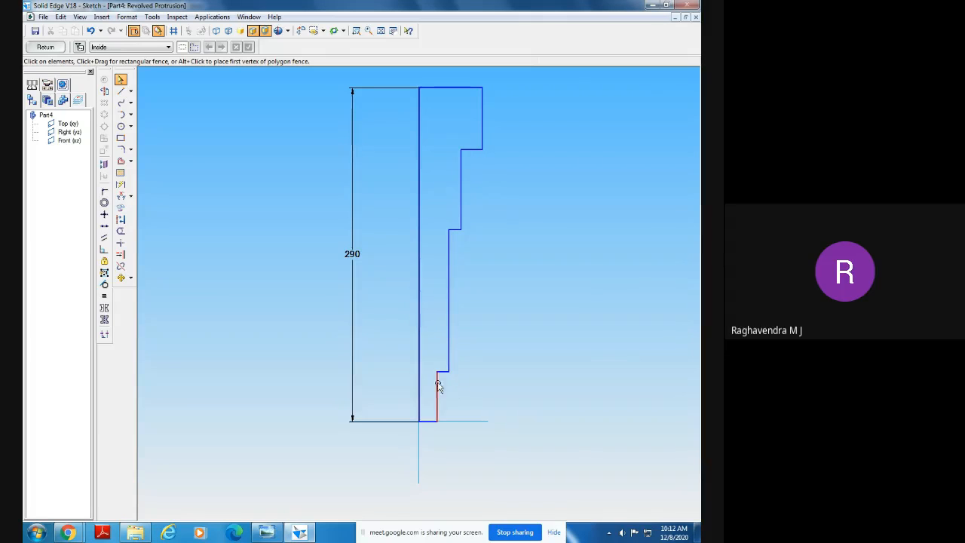
Dimension the lowest section's width from the axis and set it to 5 mm to match the M10 end in the drawing
{"action": "left_click", "coordinate": [122, 186]}
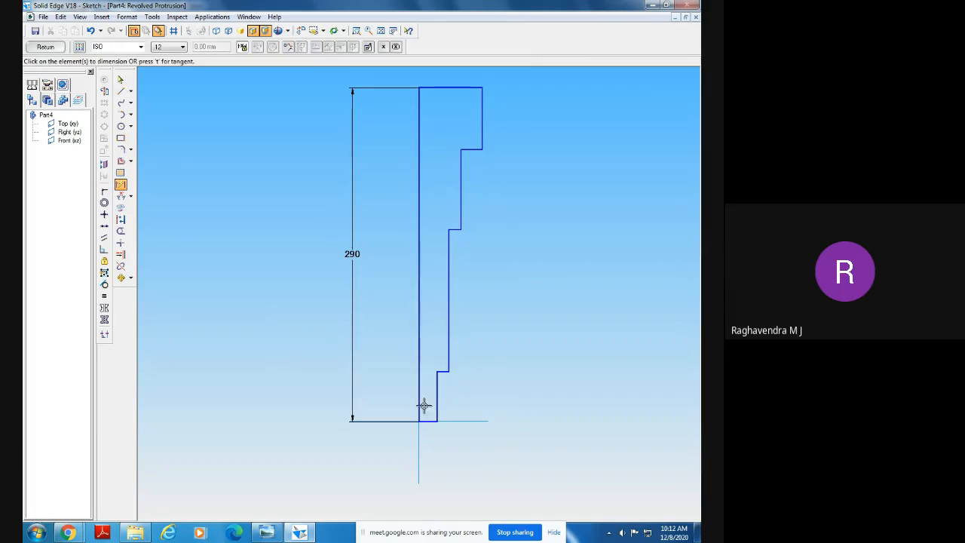
{"action": "left_click", "coordinate": [419, 402]}
{"action": "left_click", "coordinate": [436, 403]}
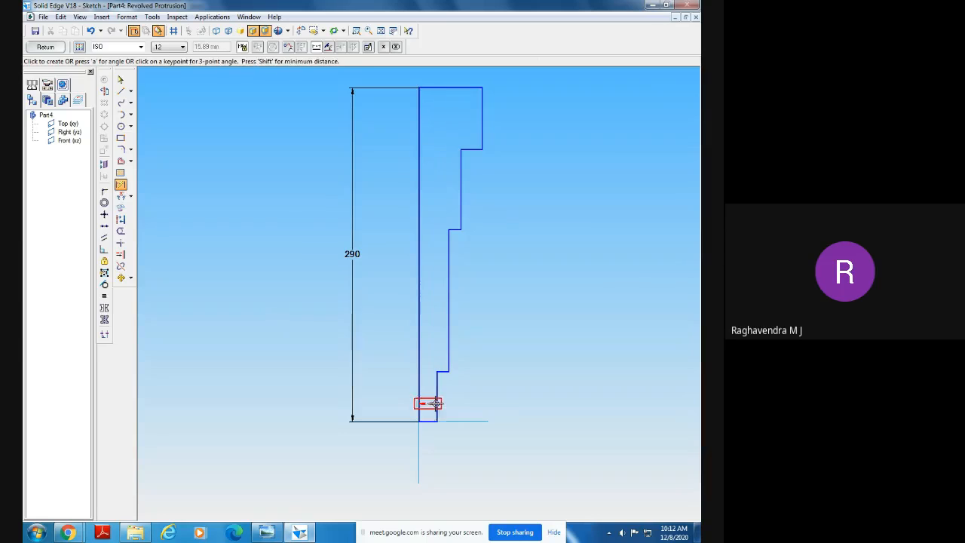
{"action": "left_click", "coordinate": [428, 445]}
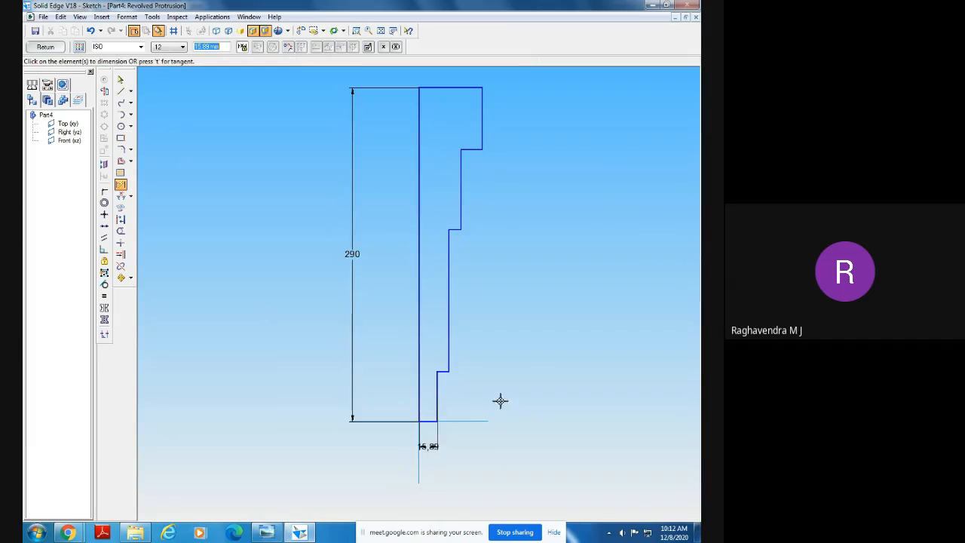
{"action": "left_click", "coordinate": [275, 533]}
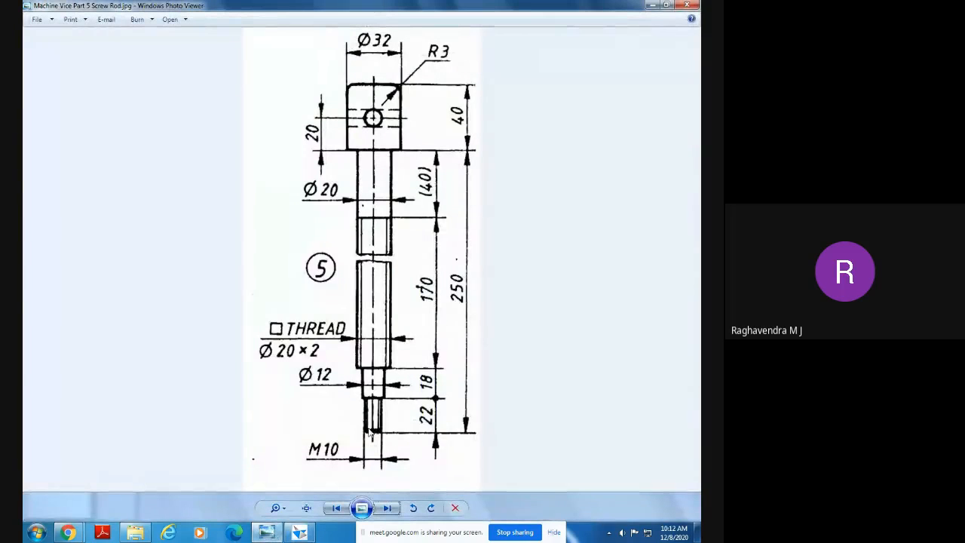
{"action": "left_click", "coordinate": [299, 532]}
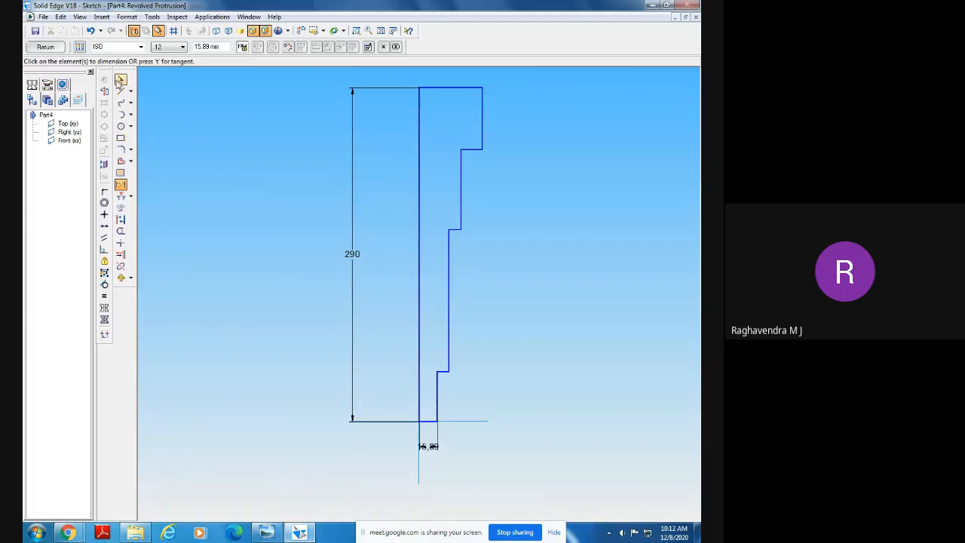
{"action": "left_click", "coordinate": [120, 79]}
{"action": "left_click", "coordinate": [437, 446]}
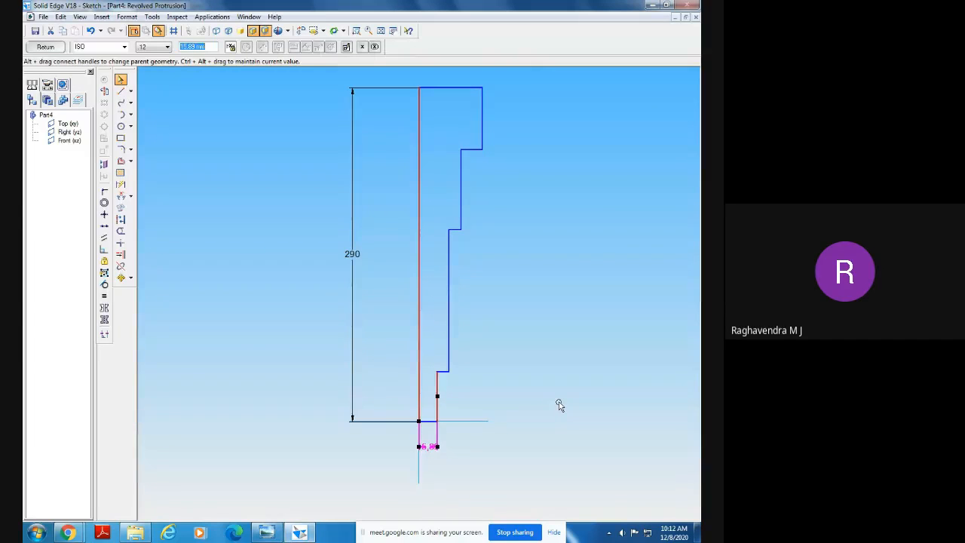
{"action": "type", "text": "5"}
{"action": "key", "text": "Return"}
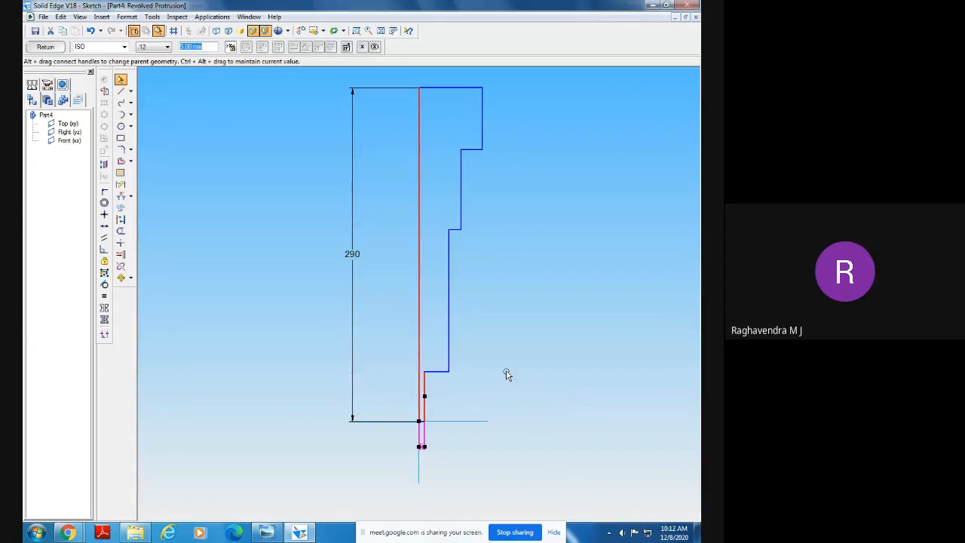
Check the Ø12 section in the drawing, then dimension the second-lowest section's edge from the axis as 6 mm
{"action": "key", "text": "alt+Tab"}
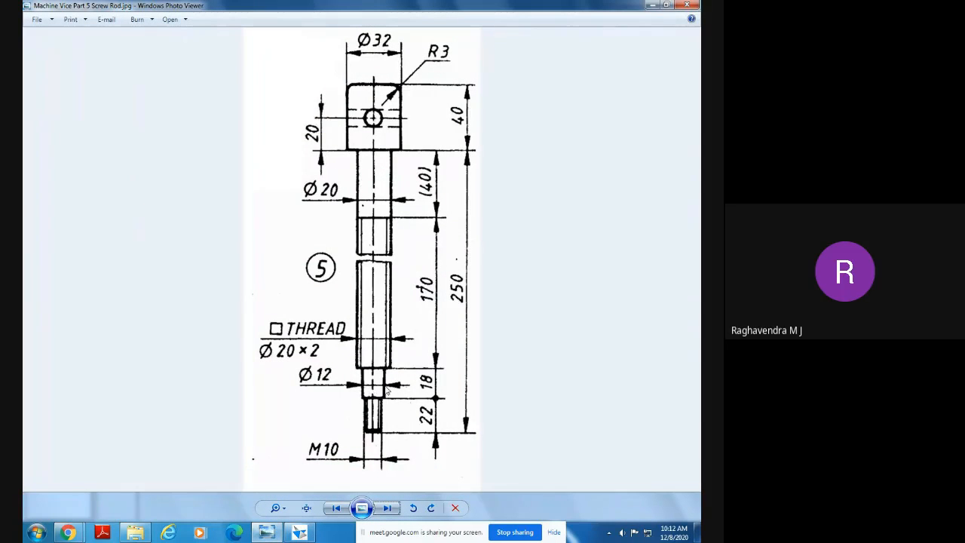
{"action": "left_click", "coordinate": [299, 534]}
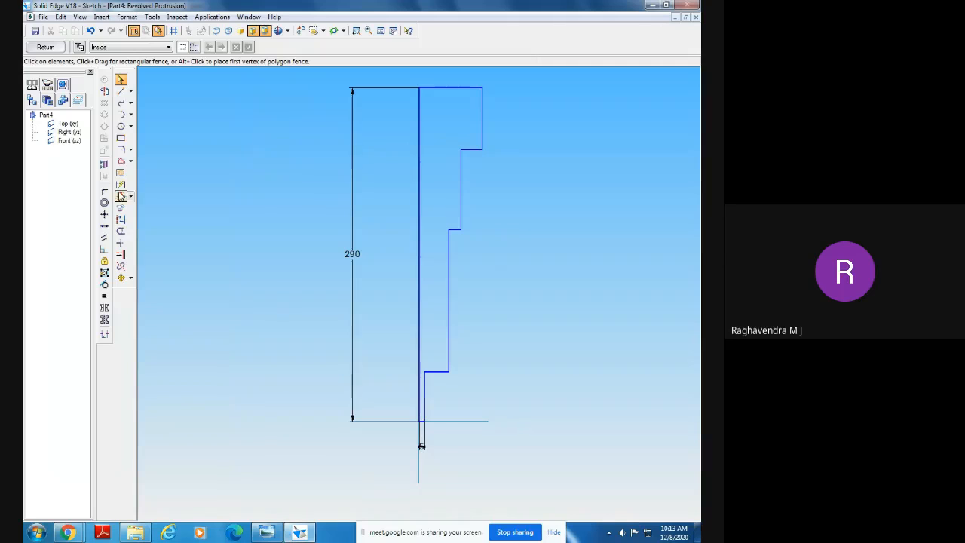
{"action": "left_click", "coordinate": [120, 196]}
{"action": "left_click", "coordinate": [420, 338]}
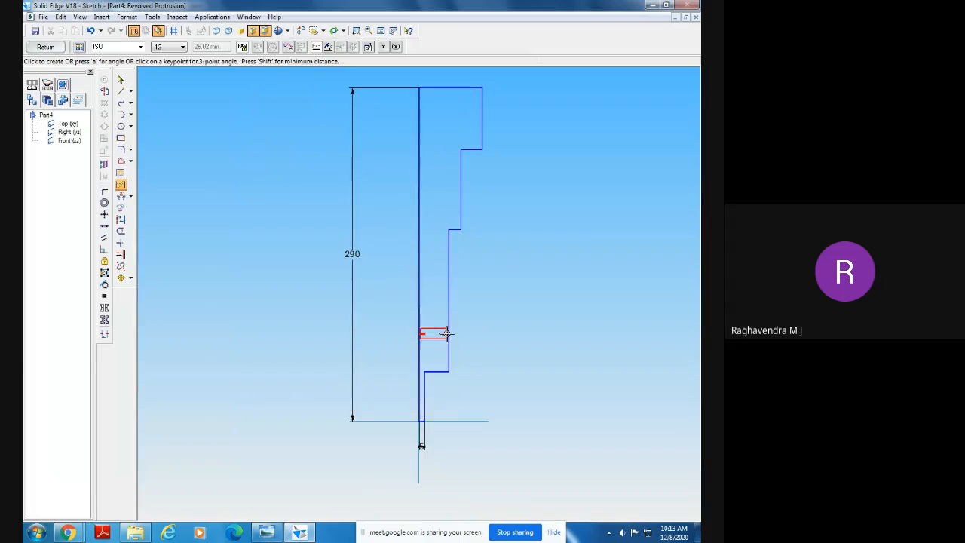
{"action": "left_click", "coordinate": [447, 334]}
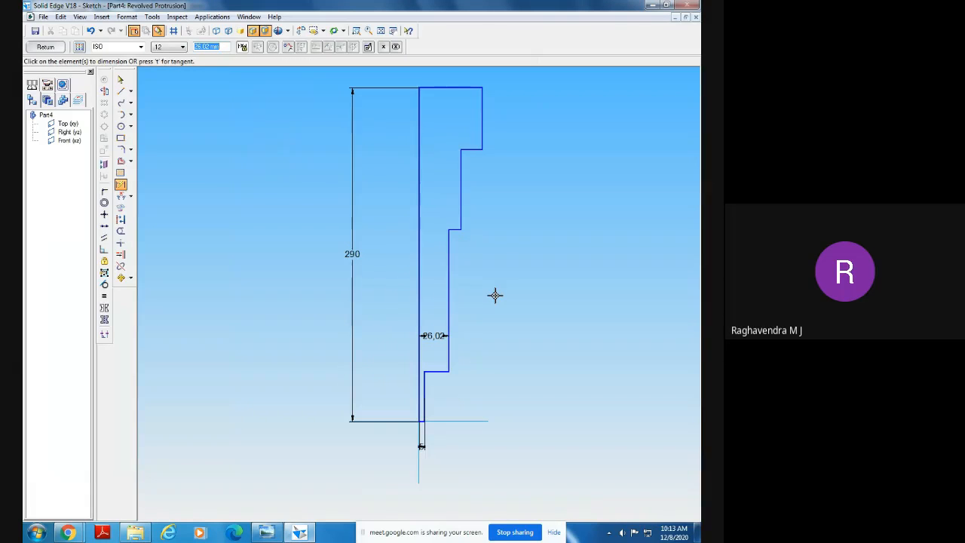
{"action": "type", "text": "5"}
{"action": "key", "text": "Return"}
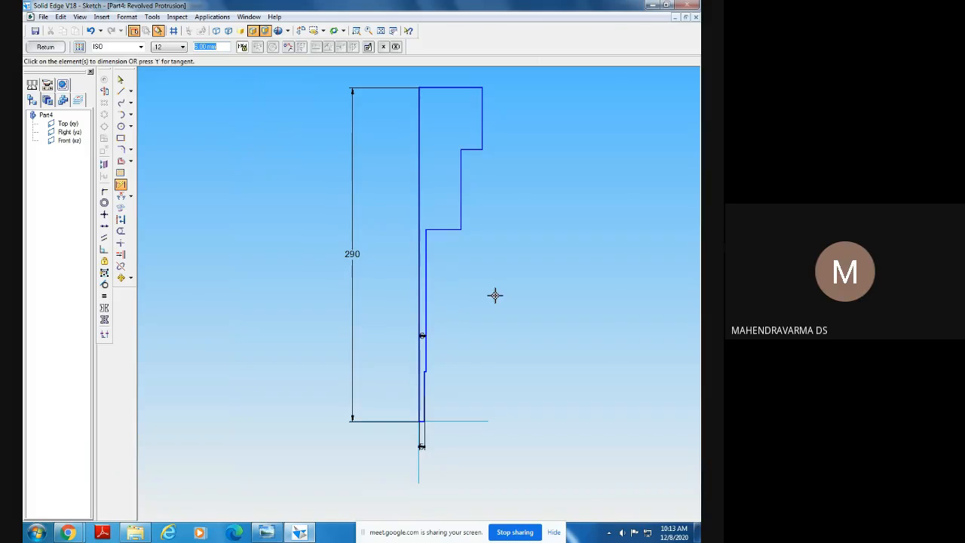
Check the Ø20 shank in the drawing, then dimension the section below the head from the axis as 10 mm
{"action": "left_click", "coordinate": [266, 532]}
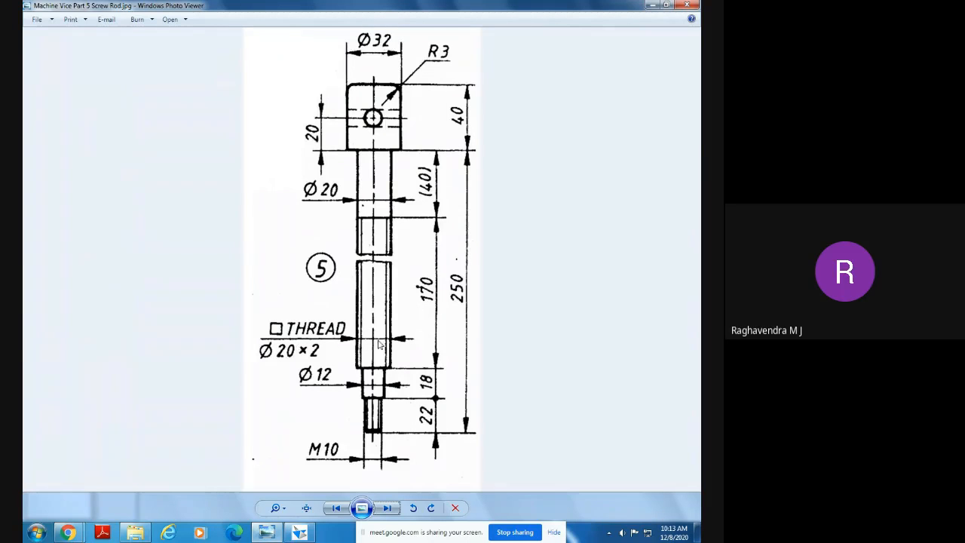
{"action": "left_click", "coordinate": [299, 532]}
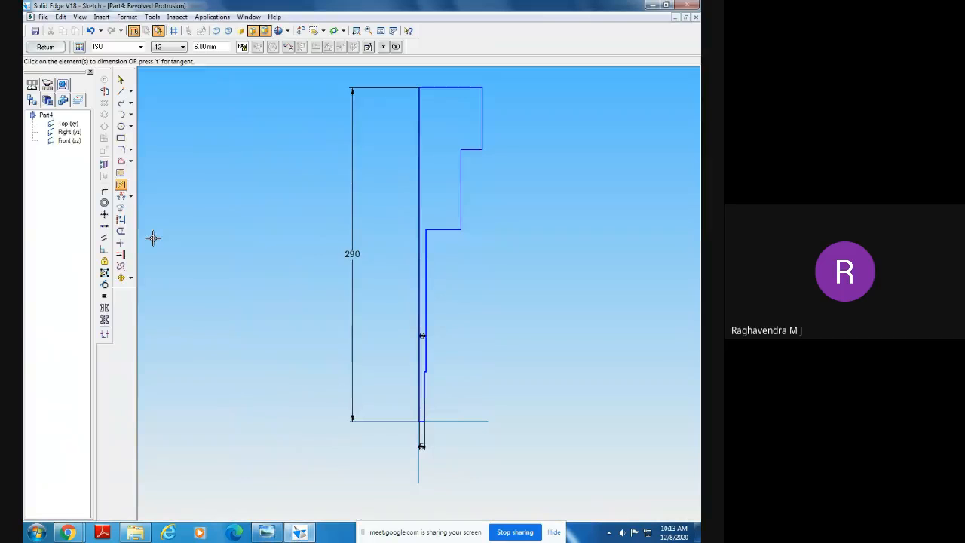
{"action": "left_click", "coordinate": [121, 185]}
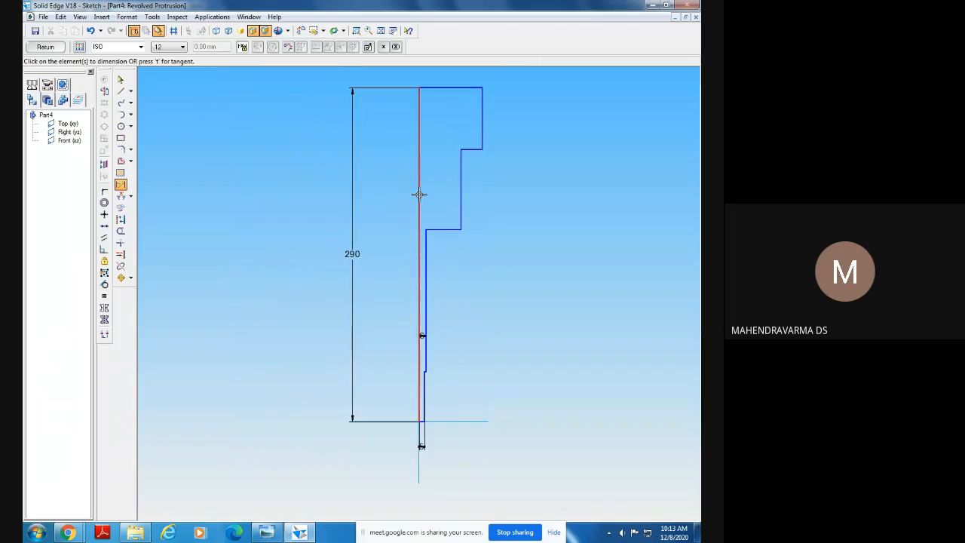
{"action": "left_click", "coordinate": [419, 194]}
{"action": "left_click", "coordinate": [460, 196]}
{"action": "left_click", "coordinate": [438, 197]}
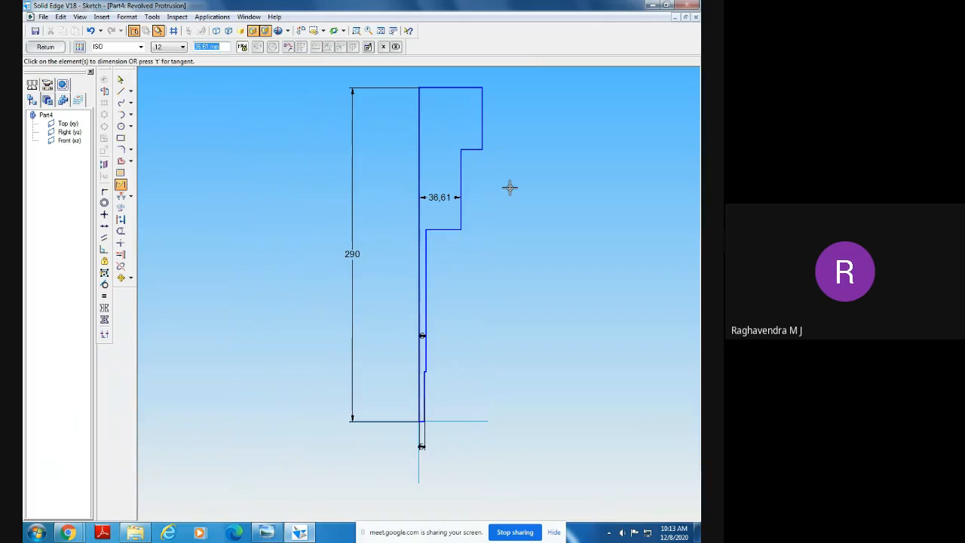
{"action": "type", "text": "10"}
{"action": "key", "text": "Return"}
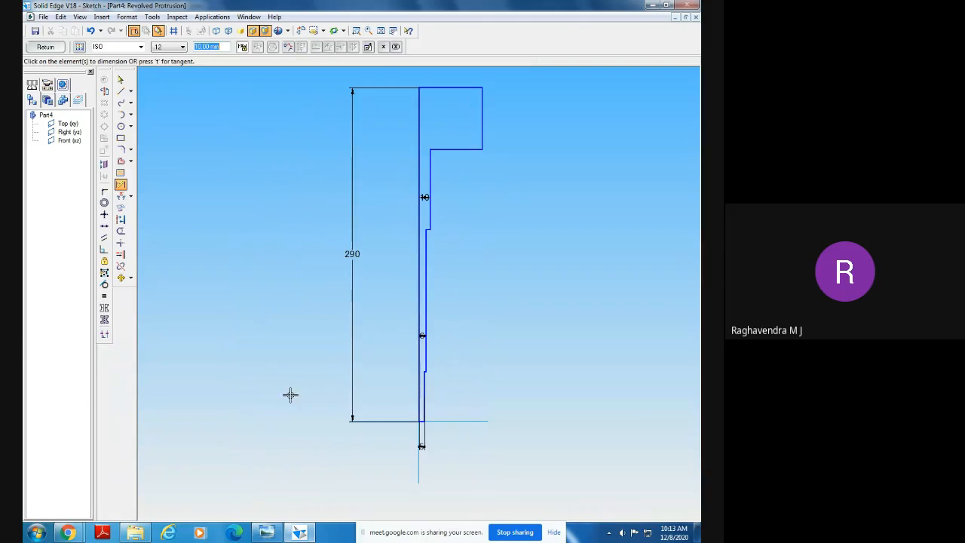
Check the Ø32 head in the drawing, then dimension the head's outer edge from the axis as 16 mm
{"action": "left_click", "coordinate": [266, 532]}
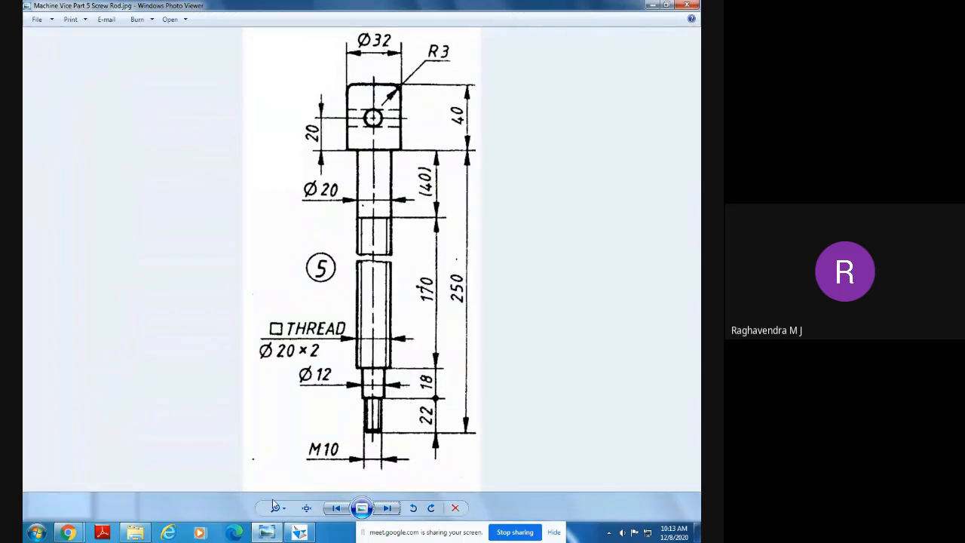
{"action": "left_click", "coordinate": [299, 532]}
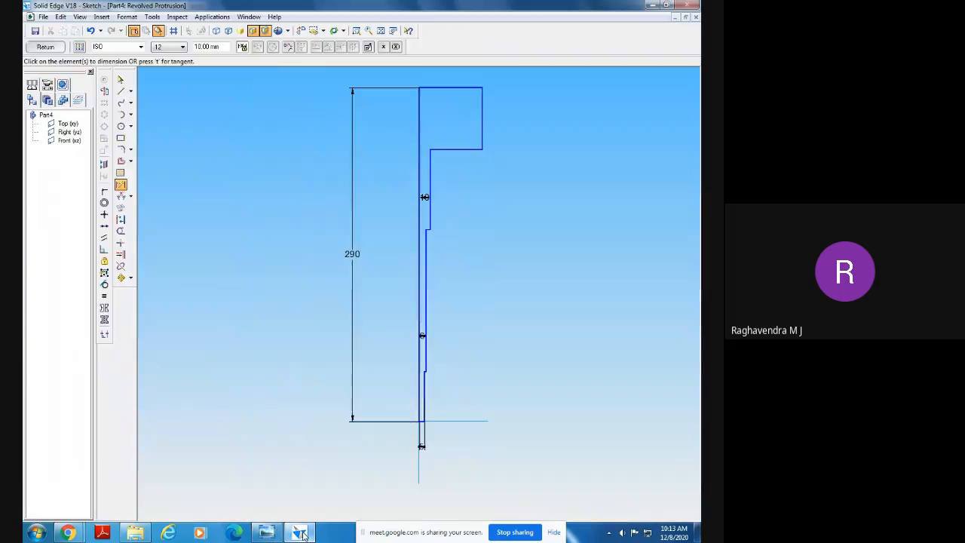
{"action": "left_click", "coordinate": [417, 114]}
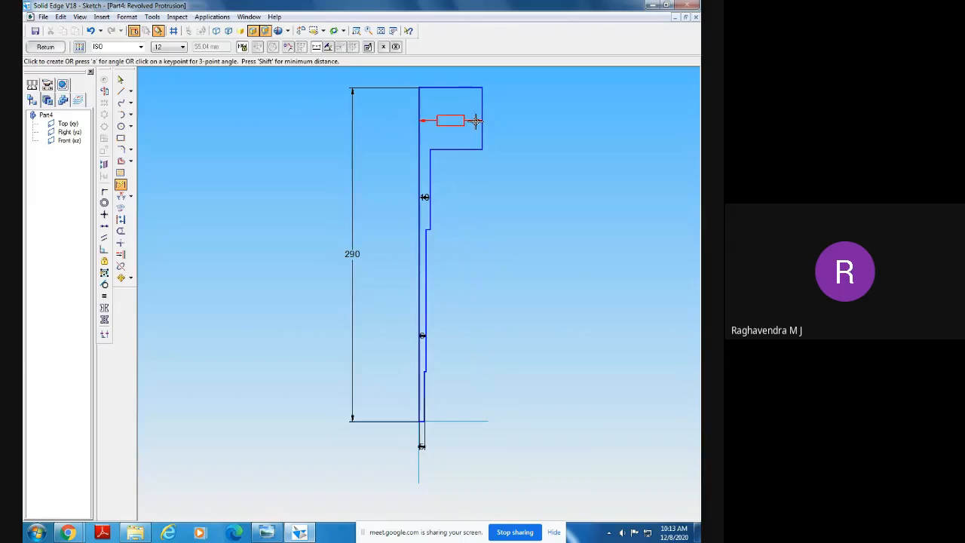
{"action": "left_click", "coordinate": [476, 121]}
{"action": "type", "text": "18"}
{"action": "key", "text": "Return"}
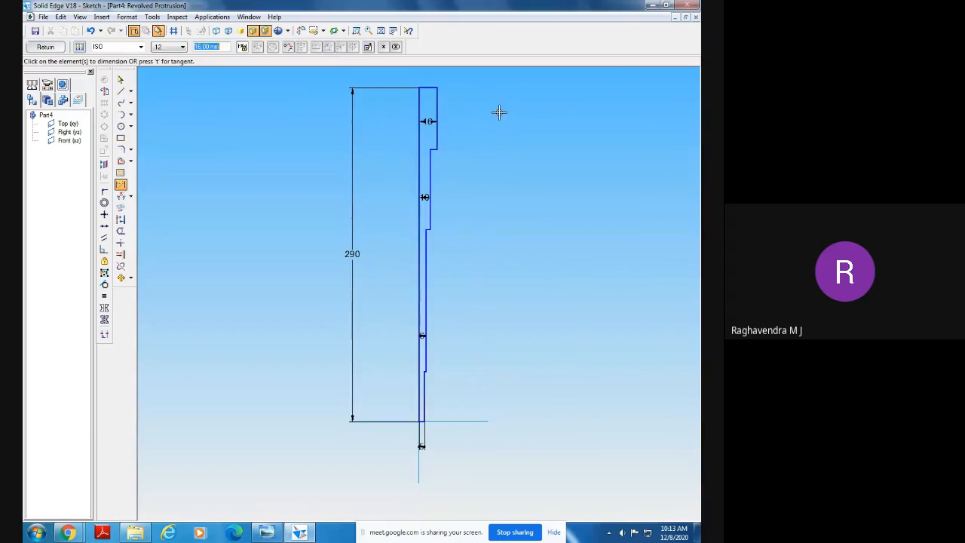
Move the 10 mm and 16 mm width dimension texts outside the profile and reposition the 6 mm dimension's text and arrows
{"action": "left_click", "coordinate": [120, 79]}
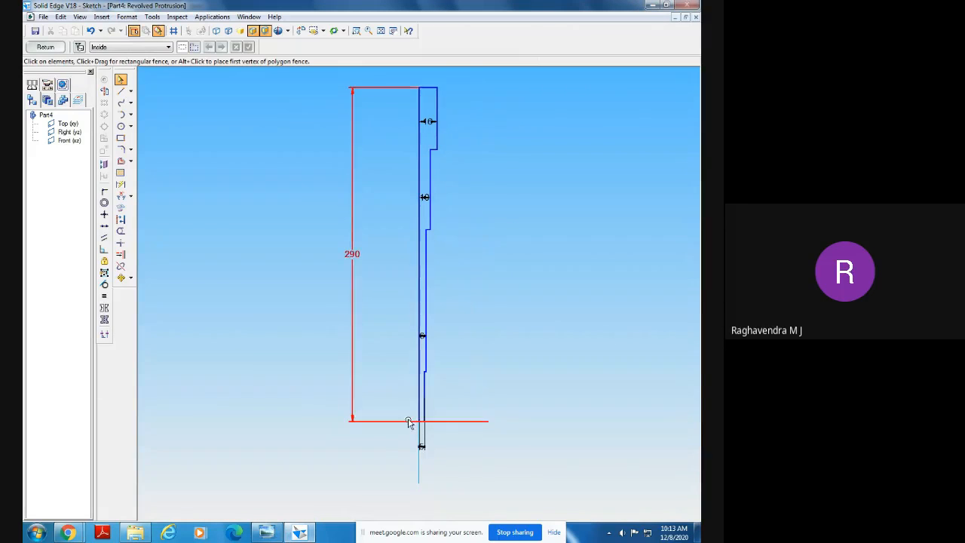
{"action": "left_click", "coordinate": [422, 447]}
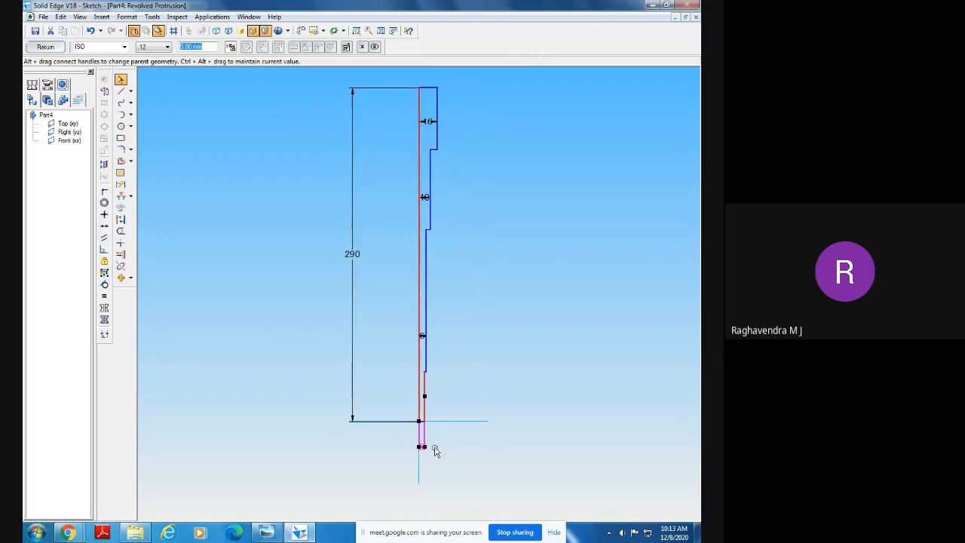
{"action": "left_click", "coordinate": [530, 201]}
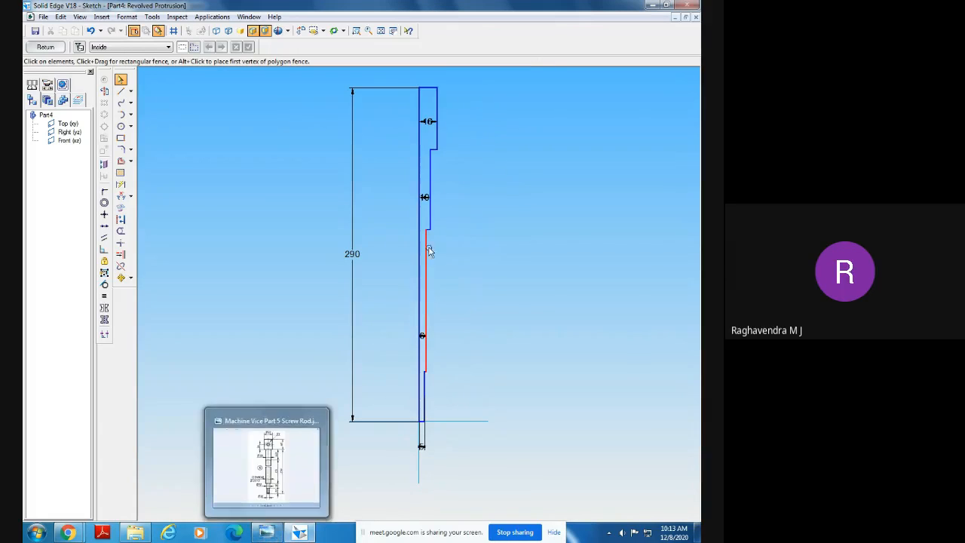
{"action": "left_click_drag", "start_coordinate": [425, 198], "coordinate": [400, 200]}
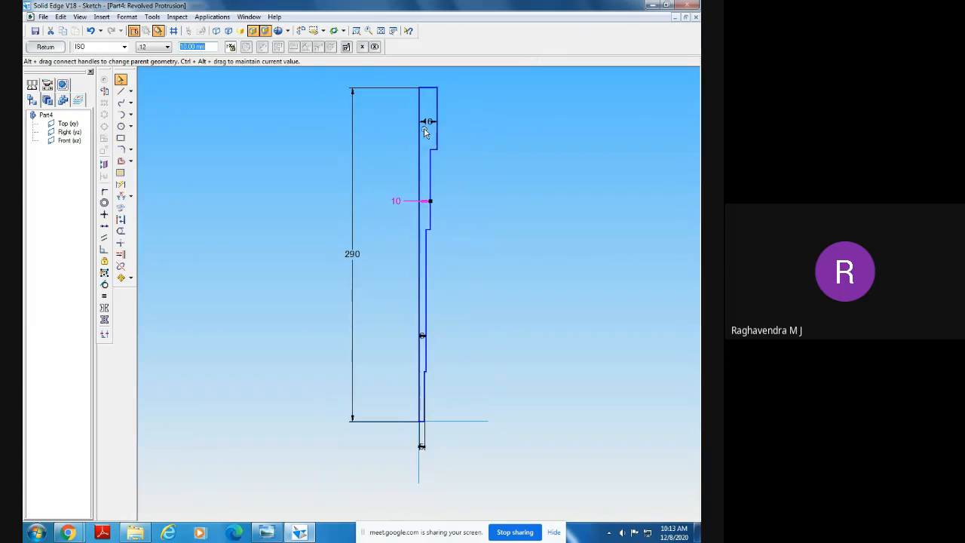
{"action": "left_click", "coordinate": [428, 123]}
{"action": "left_click_drag", "start_coordinate": [429, 126], "coordinate": [377, 123]}
{"action": "left_click", "coordinate": [446, 303]}
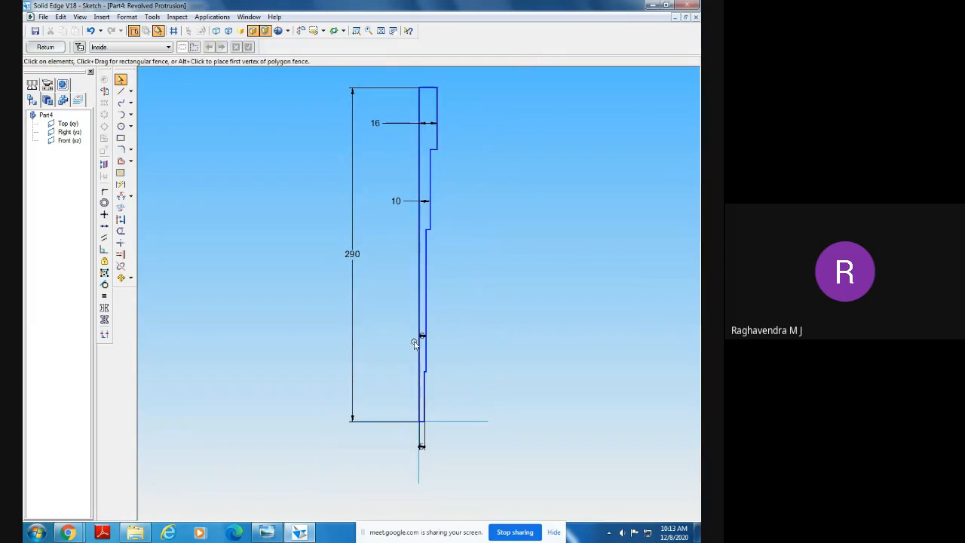
{"action": "left_click_drag", "start_coordinate": [424, 336], "coordinate": [392, 336]}
{"action": "left_click", "coordinate": [474, 352]}
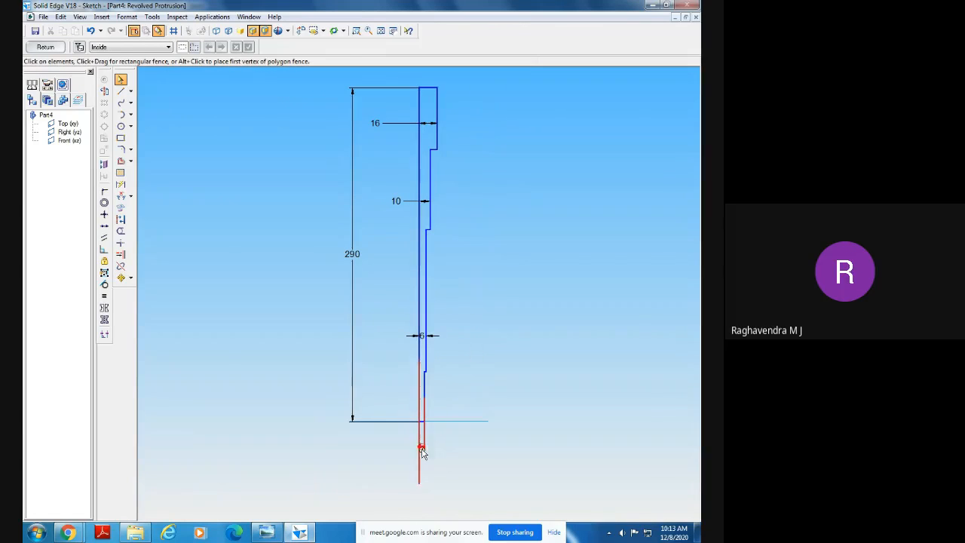
Try to move the text of the lowest section's 5 mm width dimension clear of its extension lines
{"action": "left_click_drag", "start_coordinate": [423, 447], "coordinate": [496, 444]}
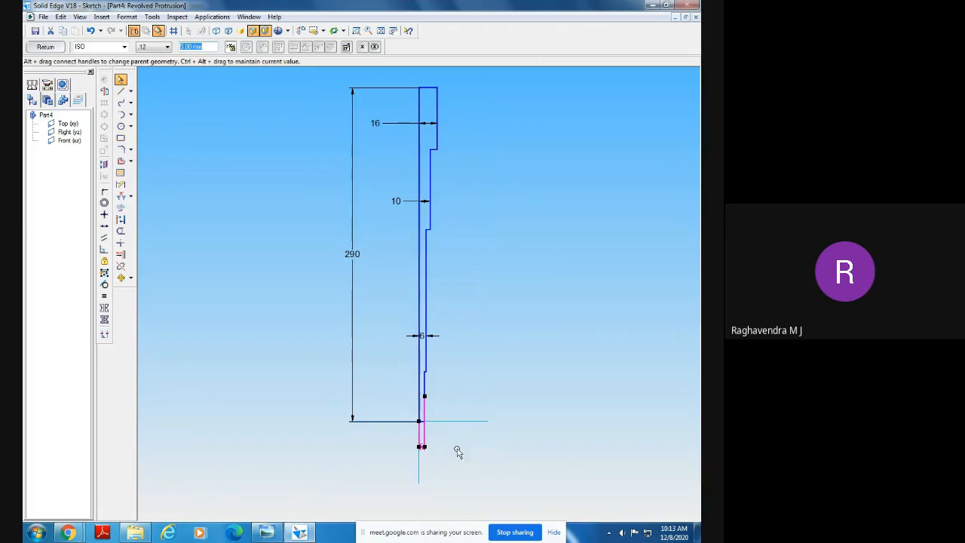
{"action": "left_click", "coordinate": [491, 446]}
{"action": "left_click", "coordinate": [428, 450]}
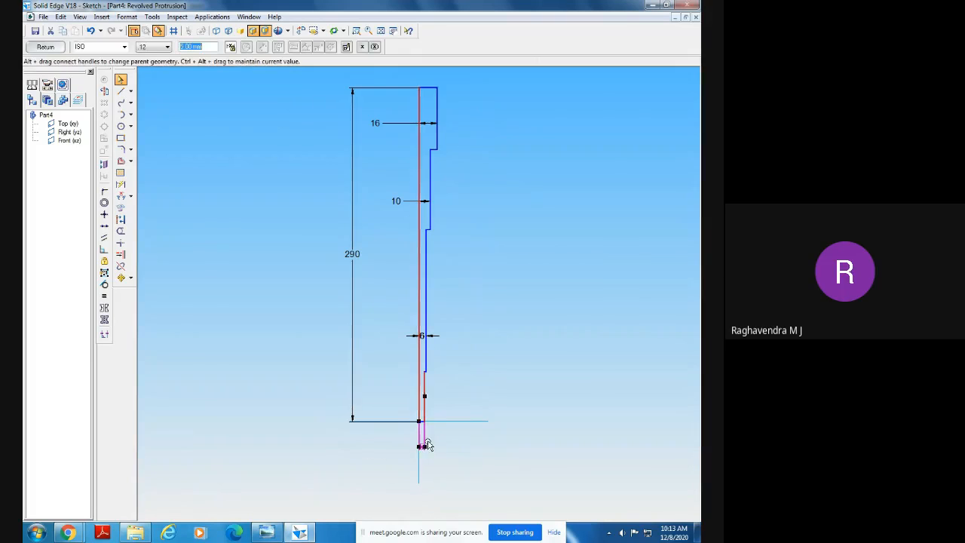
{"action": "left_click", "coordinate": [474, 440]}
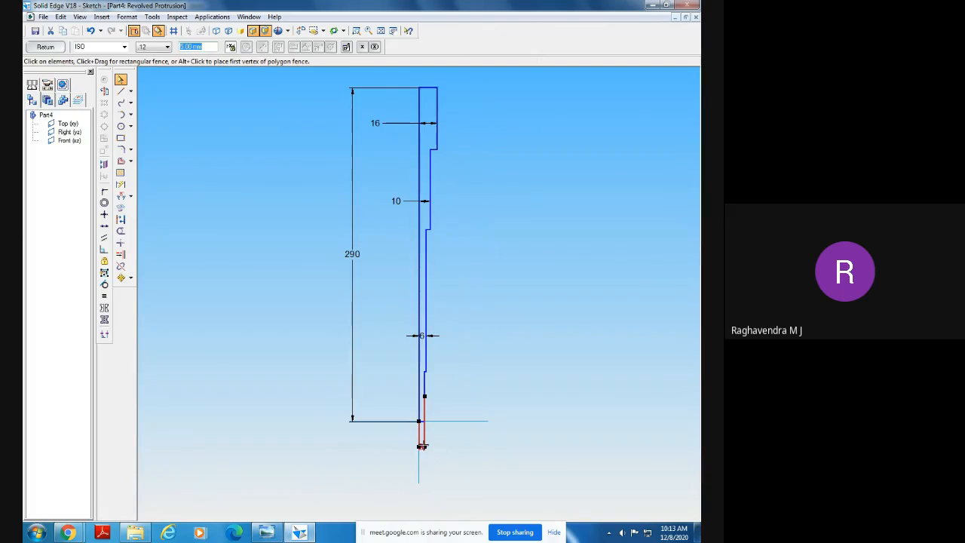
{"action": "left_click", "coordinate": [490, 444]}
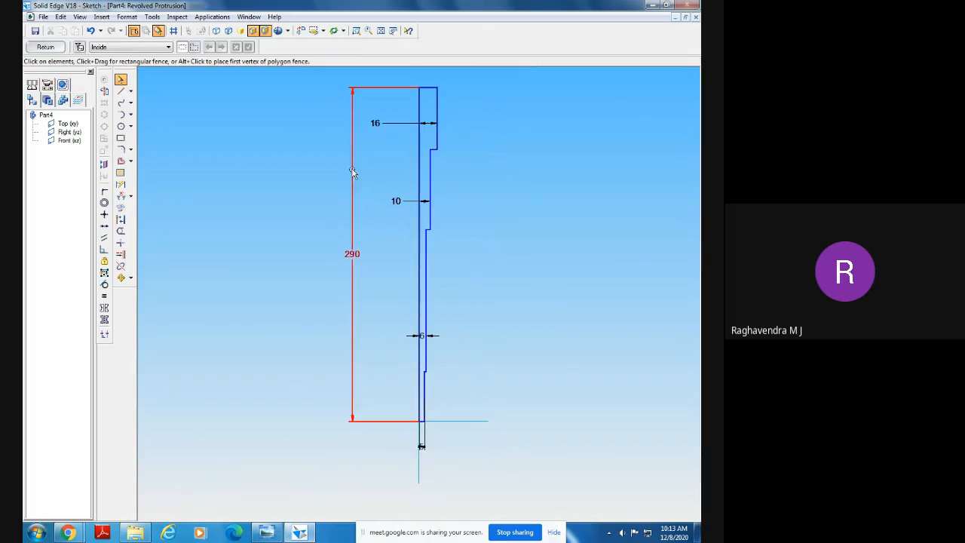
Check the head length in the screw rod drawing, then dimension the head's outer edge as 40 mm long
{"action": "left_click", "coordinate": [266, 532]}
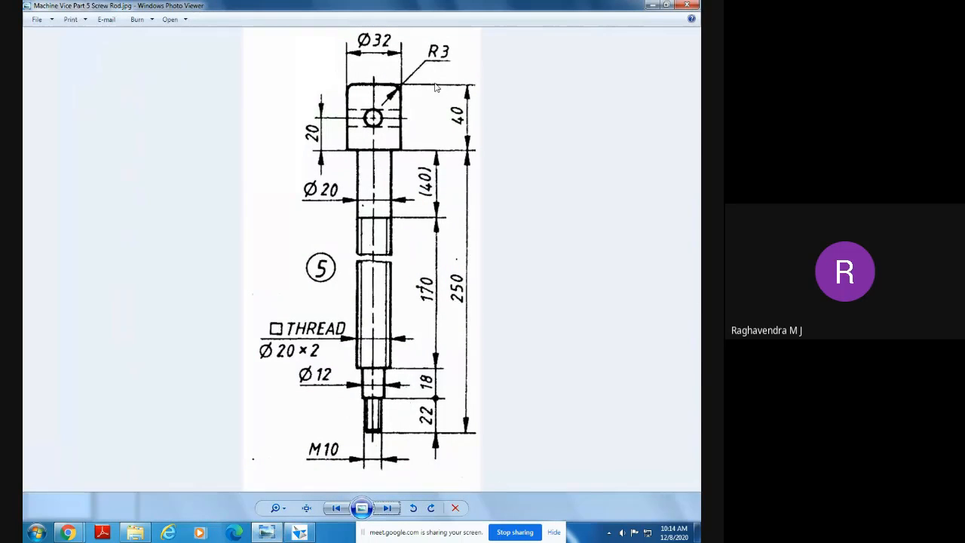
{"action": "left_click", "coordinate": [305, 532]}
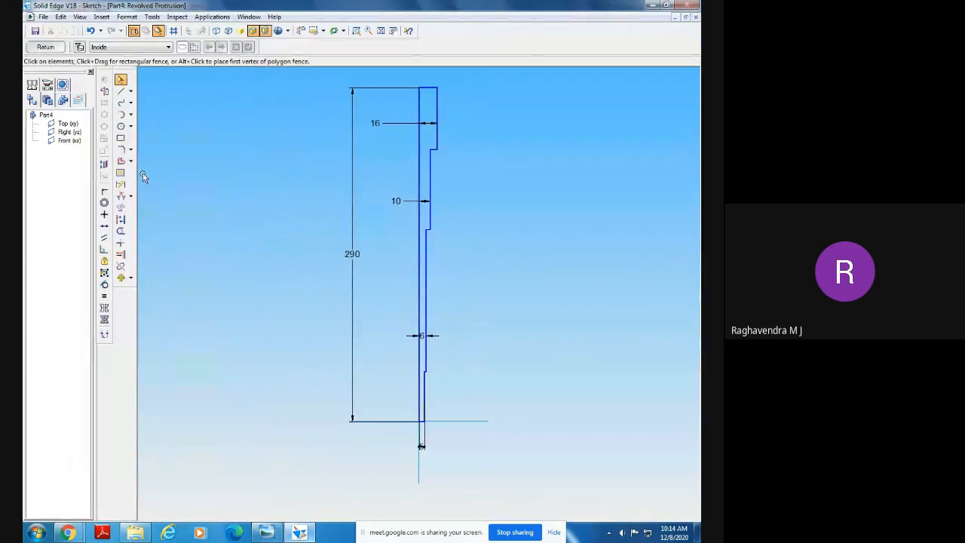
{"action": "left_click", "coordinate": [121, 184]}
{"action": "left_click", "coordinate": [492, 121]}
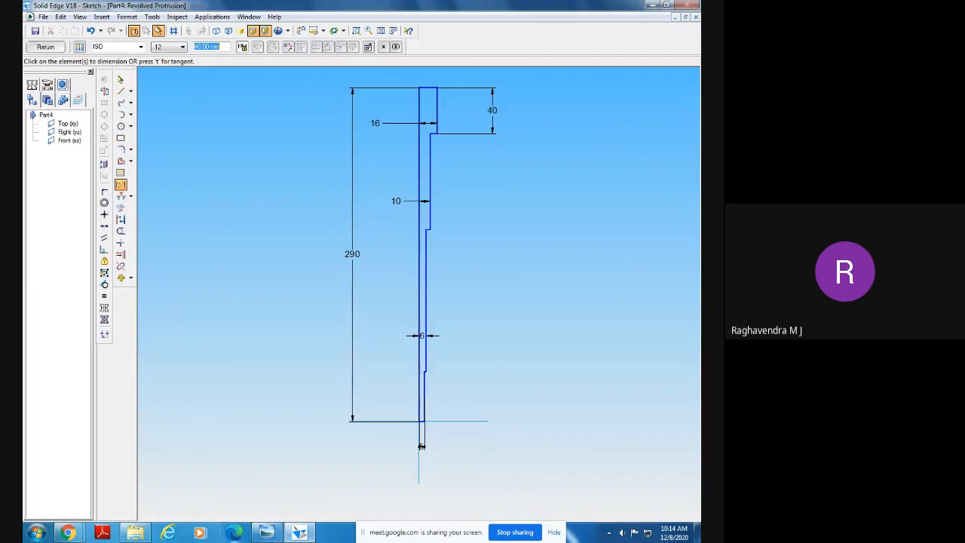
Check the M10 end's length in the drawing, then dimension the lowest section's vertical edge and set it to 22 mm
{"action": "left_click", "coordinate": [299, 533]}
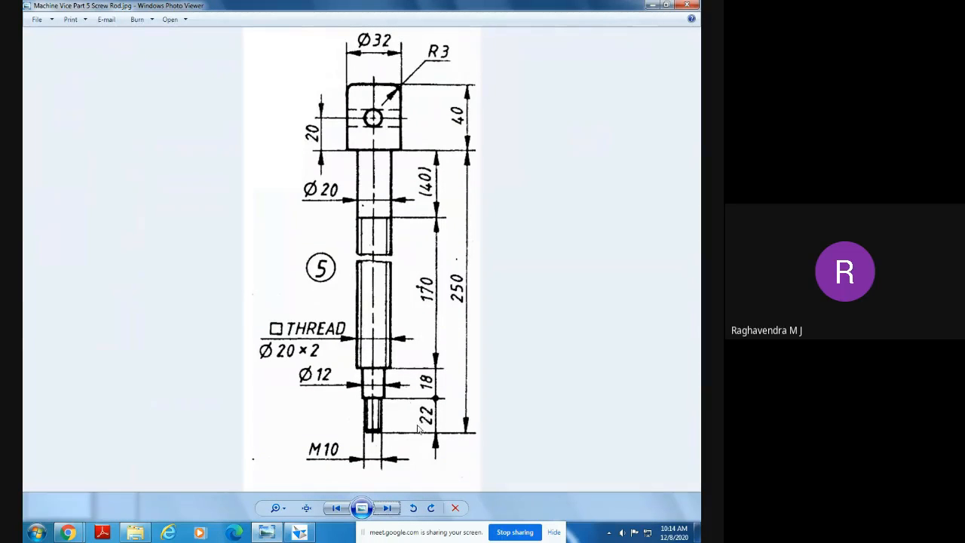
{"action": "left_click", "coordinate": [305, 532]}
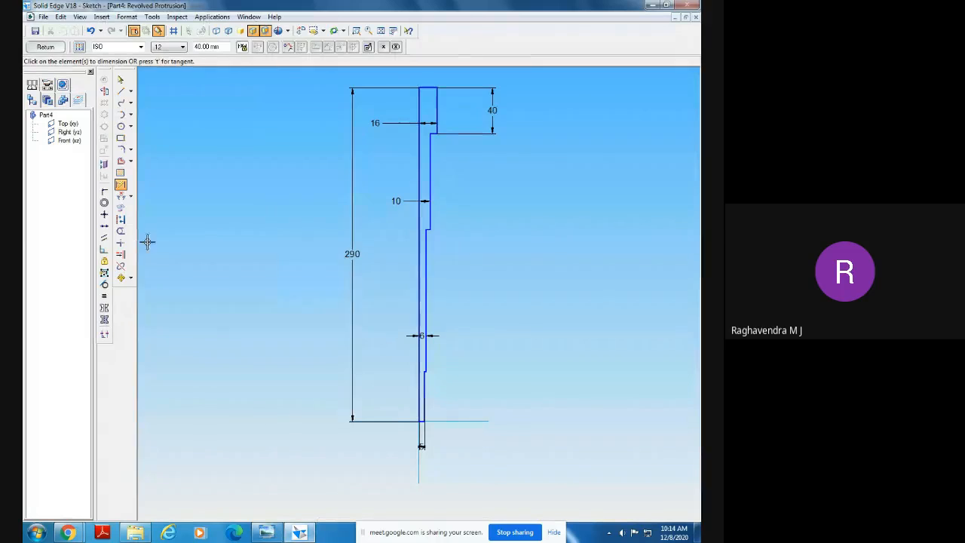
{"action": "left_click", "coordinate": [426, 396]}
{"action": "left_click", "coordinate": [445, 396]}
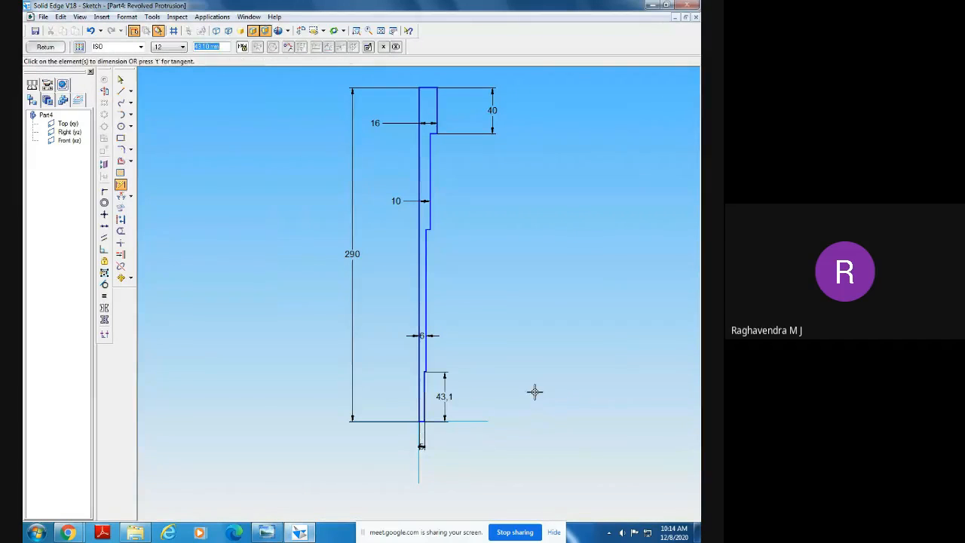
{"action": "type", "text": "22"}
{"action": "key", "text": "Return"}
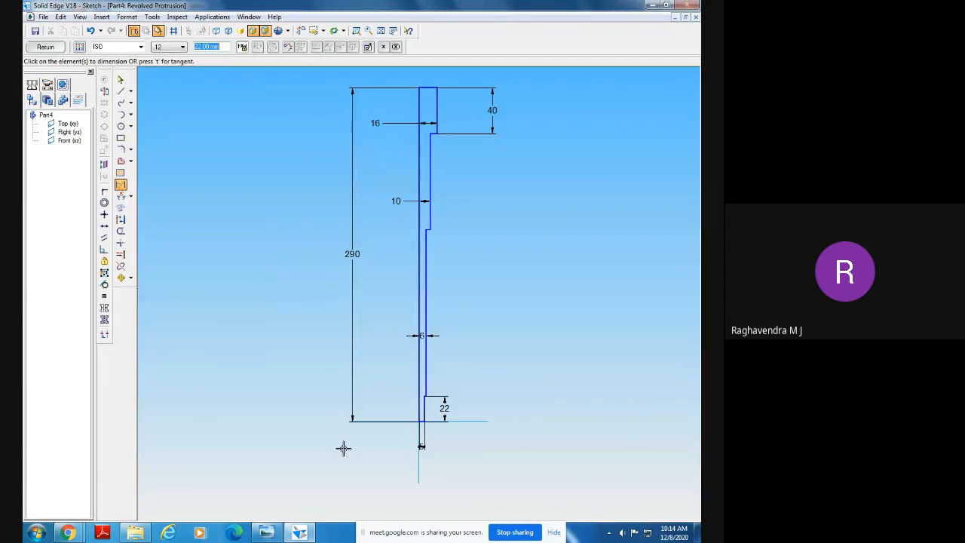
Check the Ø12 section's length in the drawing, then dimension the second-lowest section's vertical edge and set it to 18 mm
{"action": "left_click", "coordinate": [268, 533]}
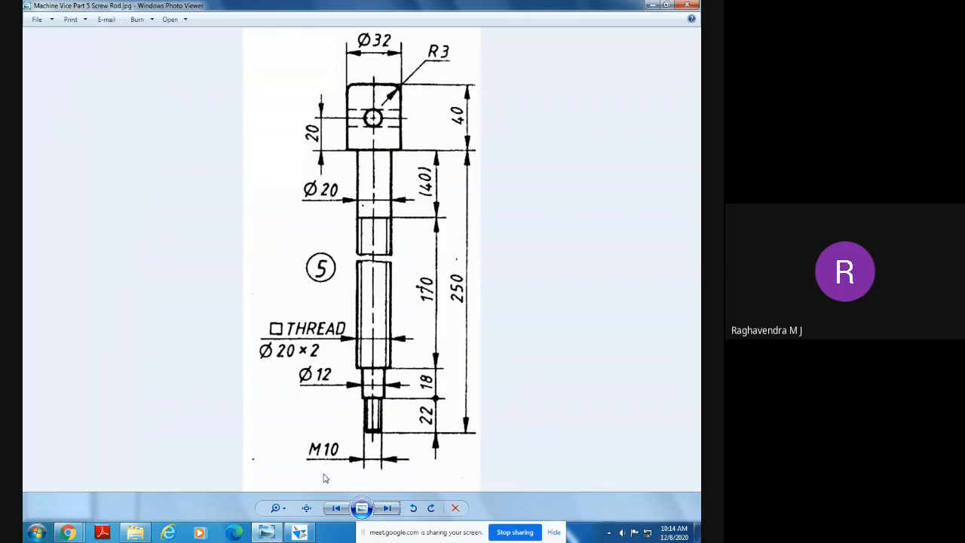
{"action": "mouse_move", "coordinate": [274, 536]}
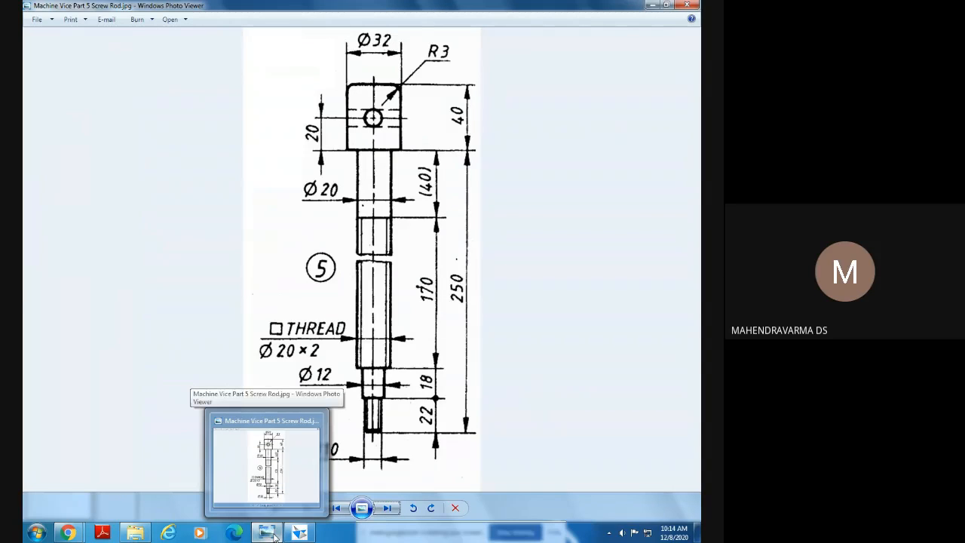
{"action": "left_click", "coordinate": [297, 535]}
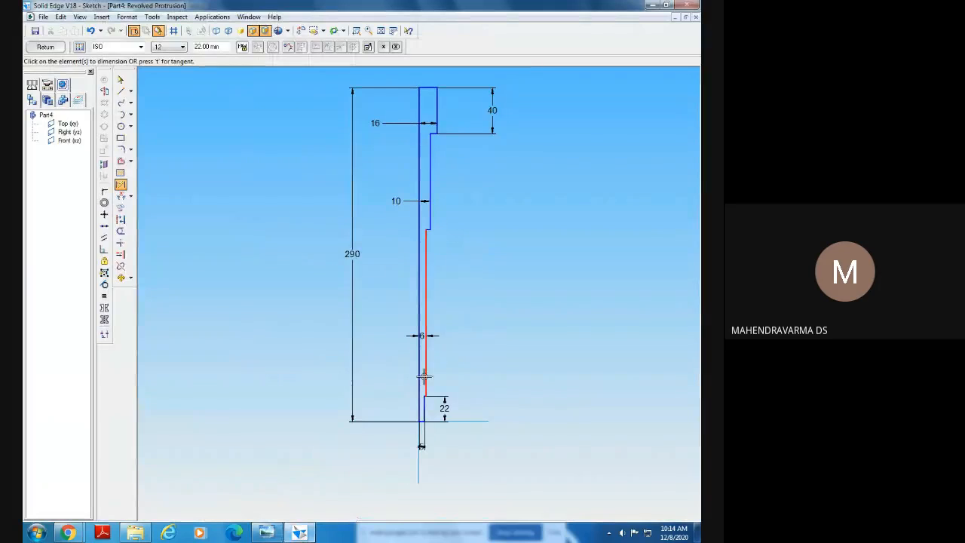
{"action": "left_click", "coordinate": [426, 377]}
{"action": "left_click", "coordinate": [452, 369]}
{"action": "type", "text": "18"}
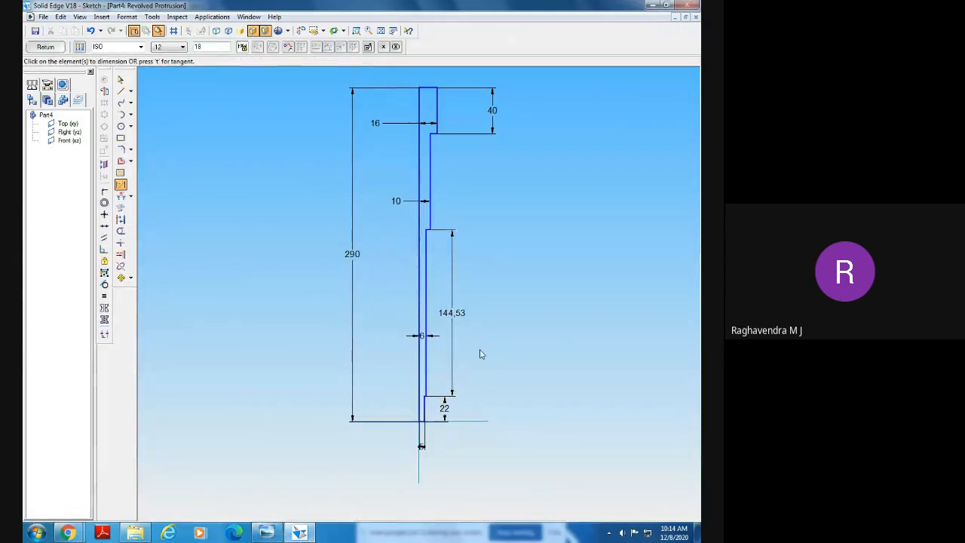
{"action": "key", "text": "Return"}
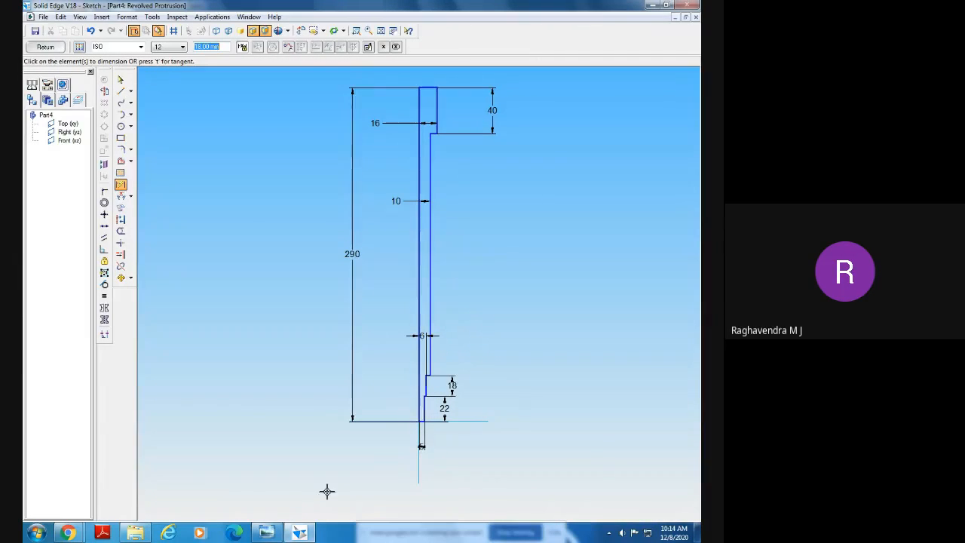
Check the Ø20 shank lengths in the drawing, then dimension the length of the shank's vertical edge
{"action": "left_click", "coordinate": [267, 532]}
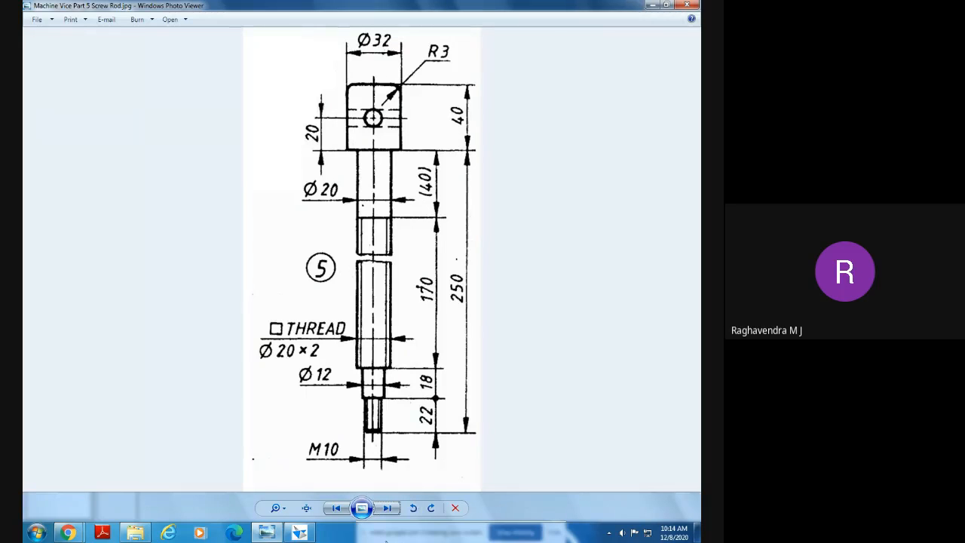
{"action": "left_click", "coordinate": [309, 535]}
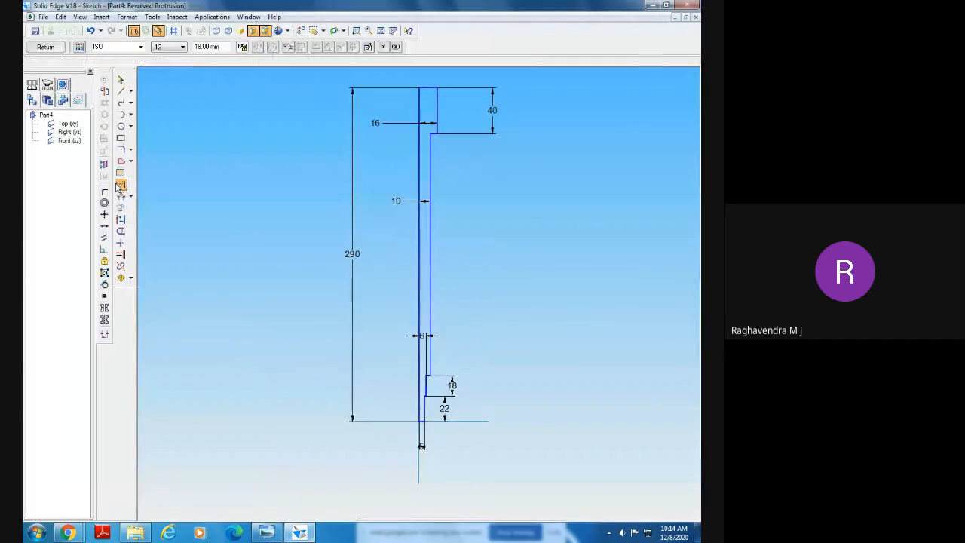
{"action": "left_click", "coordinate": [430, 254]}
{"action": "left_click", "coordinate": [457, 255]}
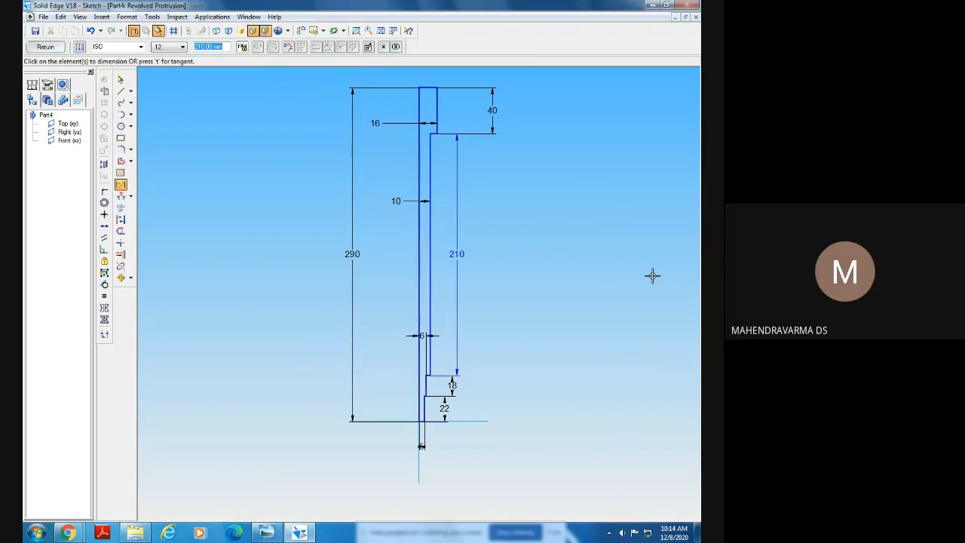
Move the 6 mm width dimension down the profile, closer to the section it measures
{"action": "left_click", "coordinate": [121, 79]}
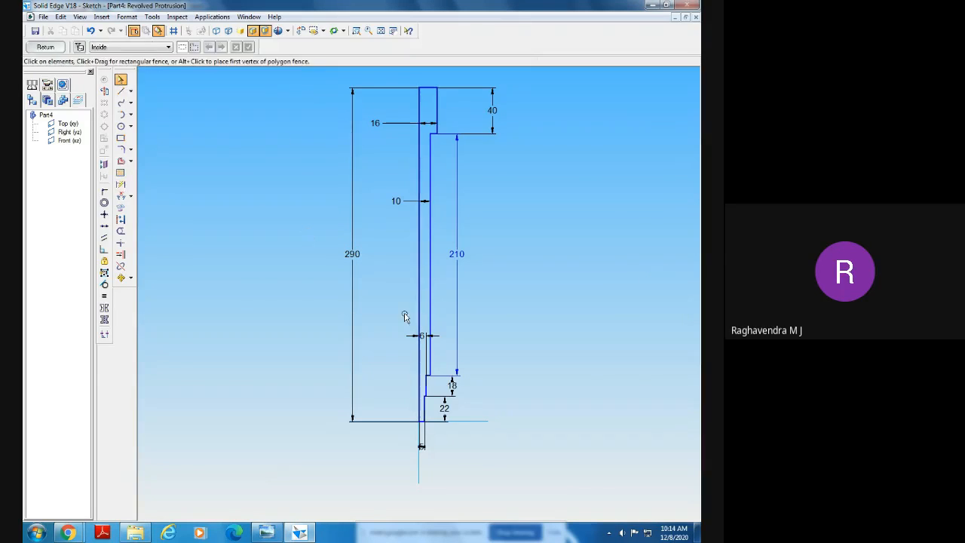
{"action": "left_click_drag", "start_coordinate": [416, 336], "coordinate": [377, 368]}
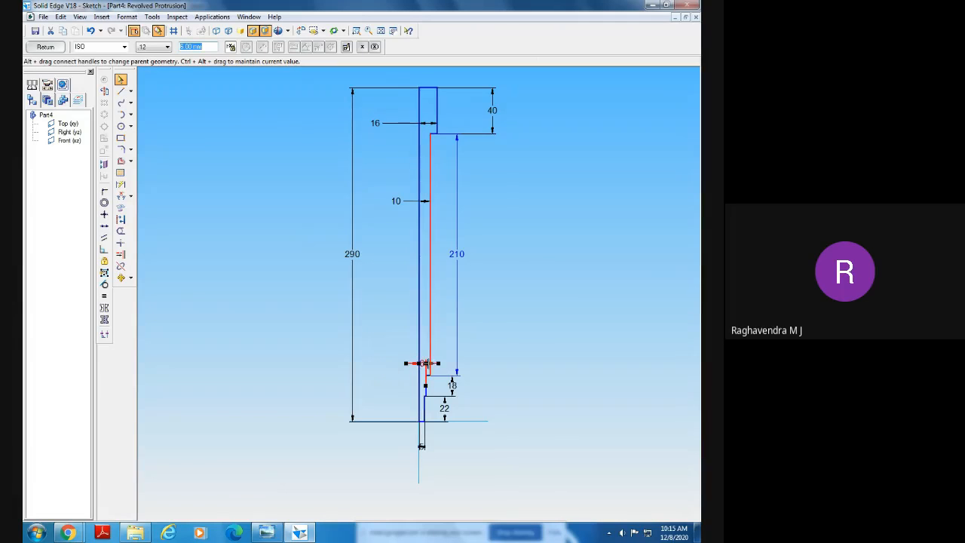
{"action": "left_click", "coordinate": [496, 312]}
Delete the length dimension of the Ø20 shank's vertical edge
{"action": "left_click", "coordinate": [474, 287]}
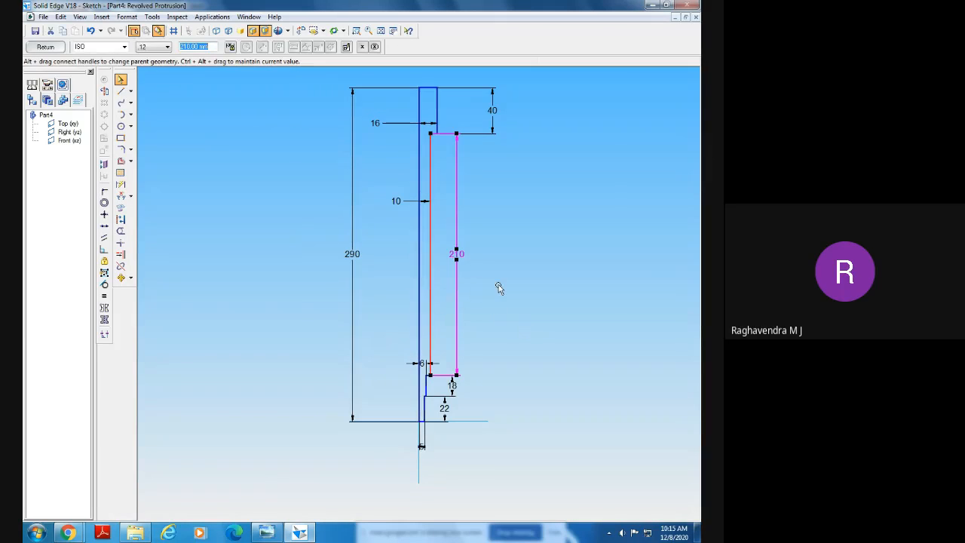
{"action": "key", "text": "Delete"}
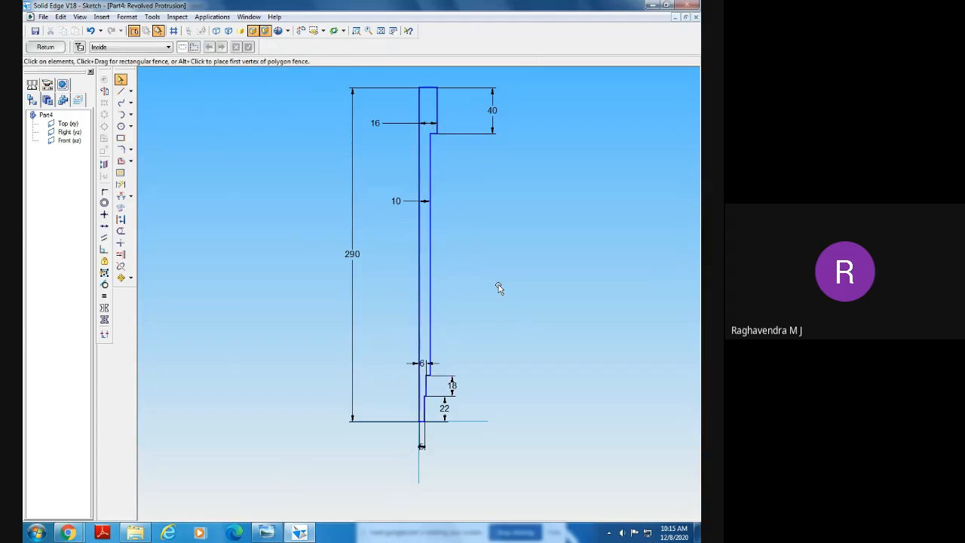
Recheck the 40 and 170 mm shank lengths in the drawing, then dimension the full vertical edge of the Ø20 shank
{"action": "left_click", "coordinate": [296, 534]}
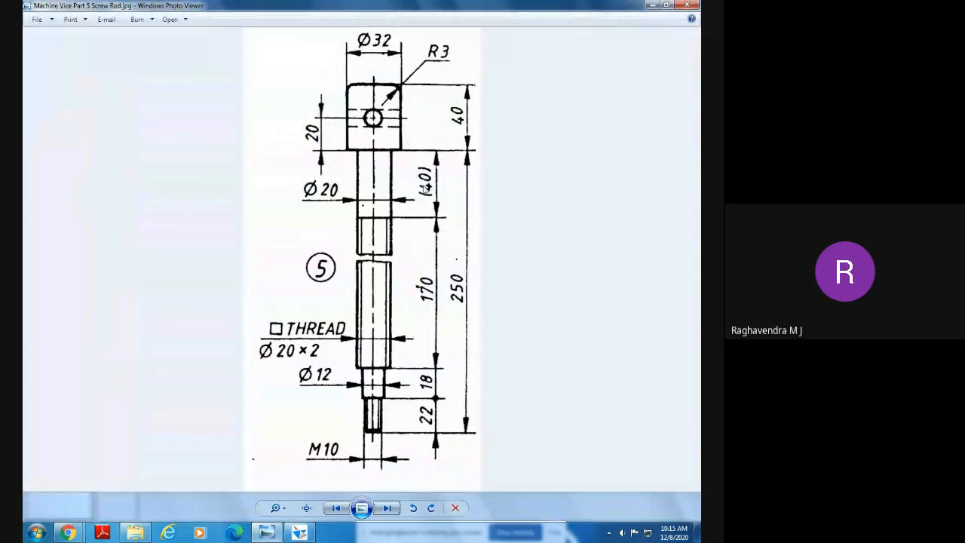
{"action": "left_click", "coordinate": [299, 533]}
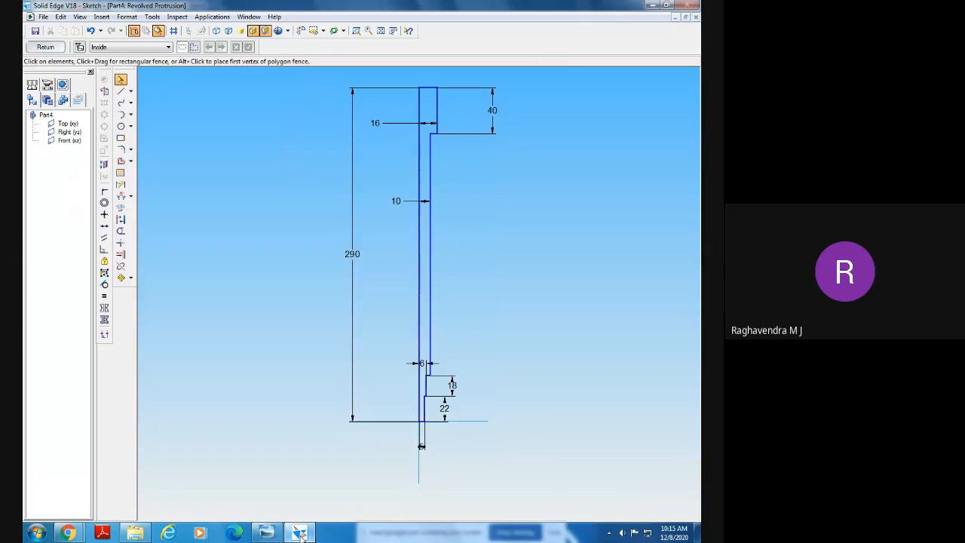
{"action": "left_click", "coordinate": [433, 314]}
{"action": "left_click", "coordinate": [471, 315]}
{"action": "left_click", "coordinate": [121, 186]}
{"action": "left_click", "coordinate": [428, 242]}
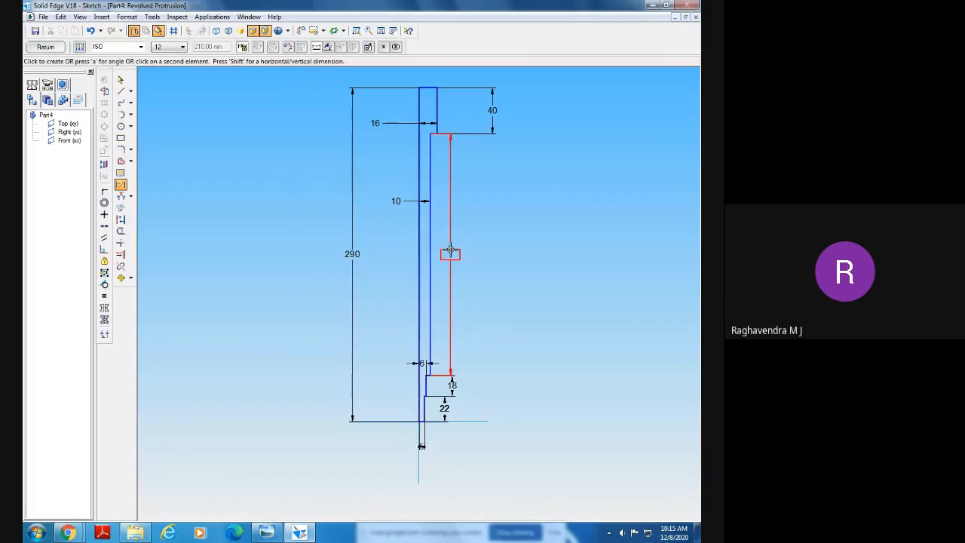
{"action": "left_click", "coordinate": [468, 253]}
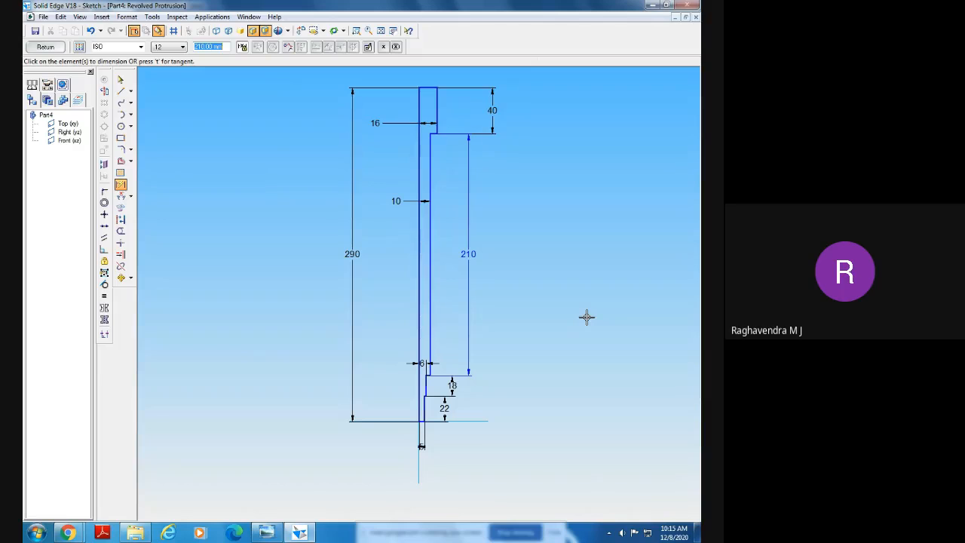
{"action": "key", "text": "Escape"}
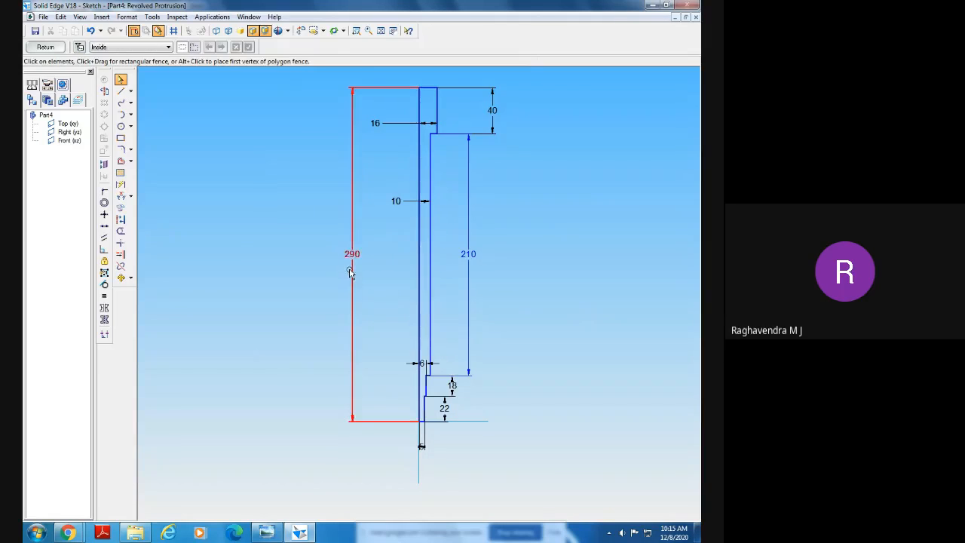
Review the profile's length dimensions and delete the redundant 210 mm dimension along the shank's vertical edge
{"action": "left_click", "coordinate": [352, 248]}
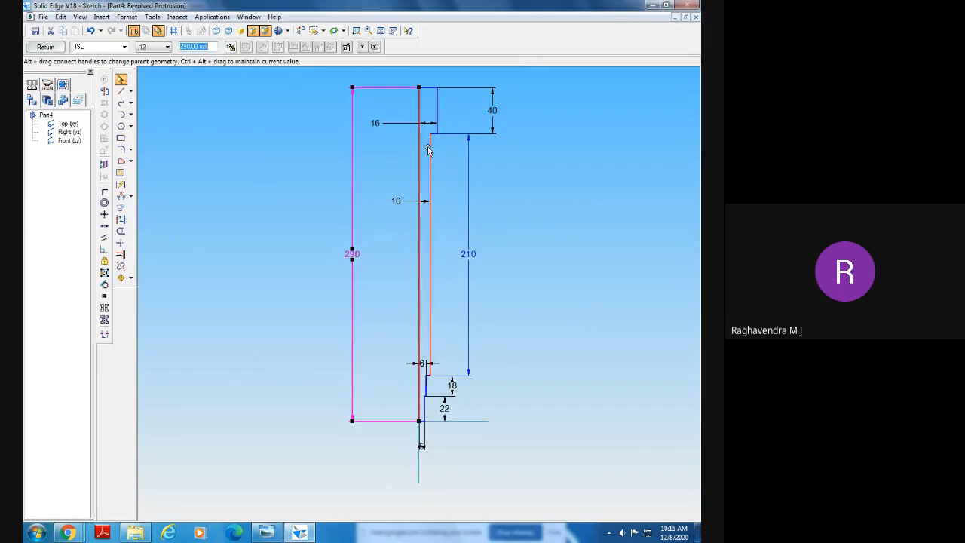
{"action": "left_click", "coordinate": [445, 403]}
{"action": "left_click", "coordinate": [452, 387]}
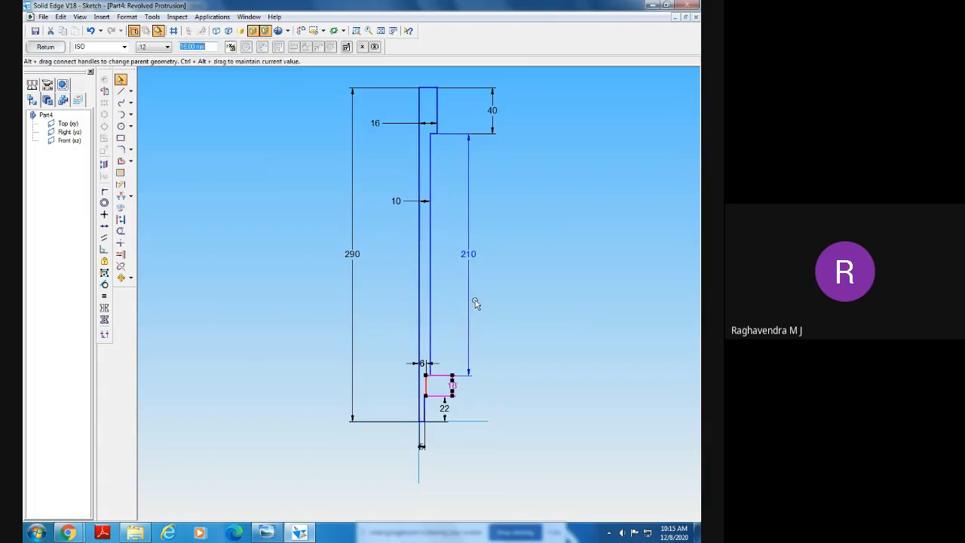
{"action": "left_click", "coordinate": [481, 303]}
{"action": "left_click", "coordinate": [469, 303]}
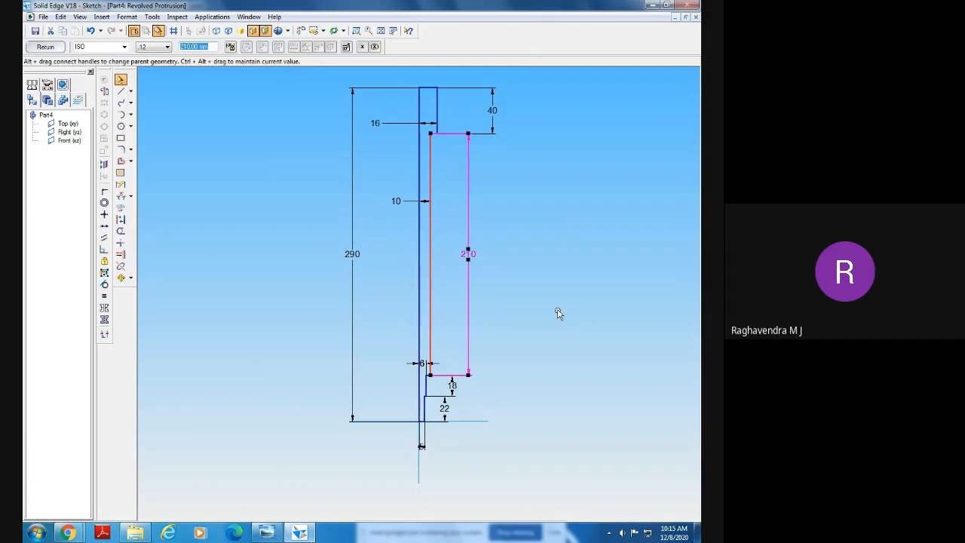
{"action": "key", "text": "Delete"}
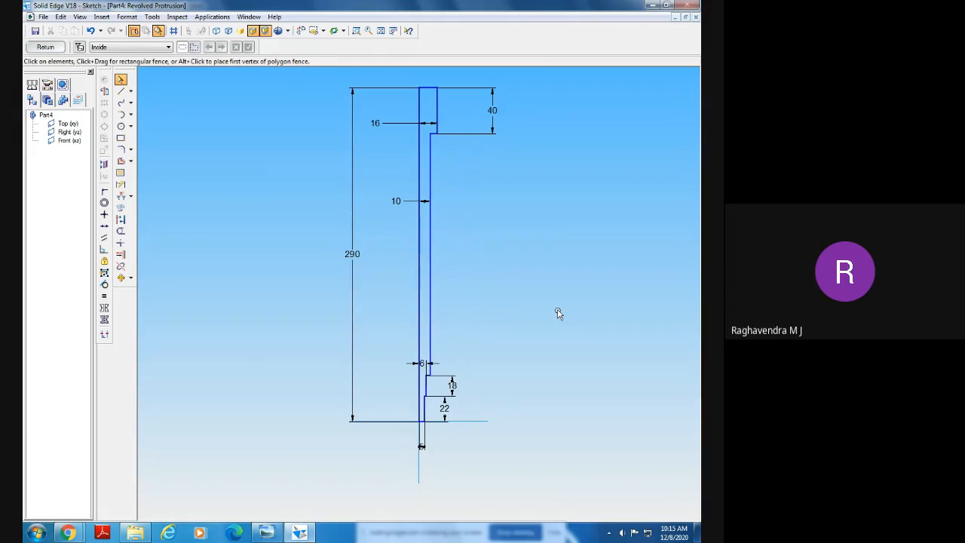
Assign the profile's long vertical edge as the axis of revolution and revolve the profile a full 360°
{"action": "left_click", "coordinate": [104, 90]}
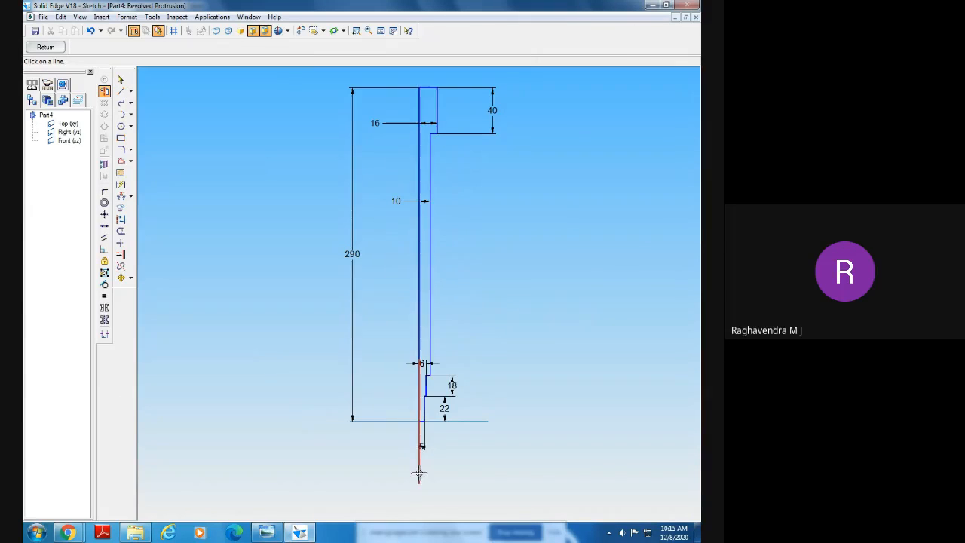
{"action": "left_click", "coordinate": [420, 291]}
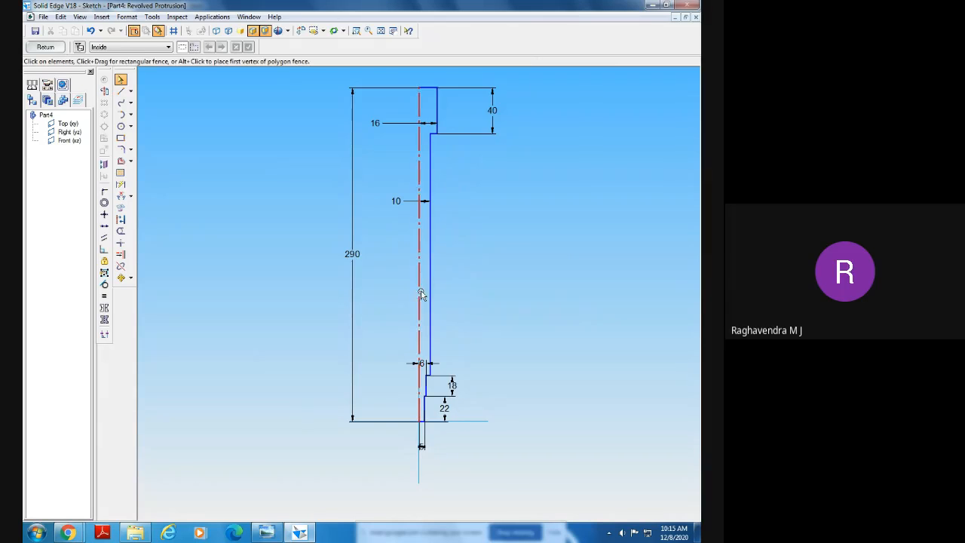
{"action": "left_click", "coordinate": [45, 46]}
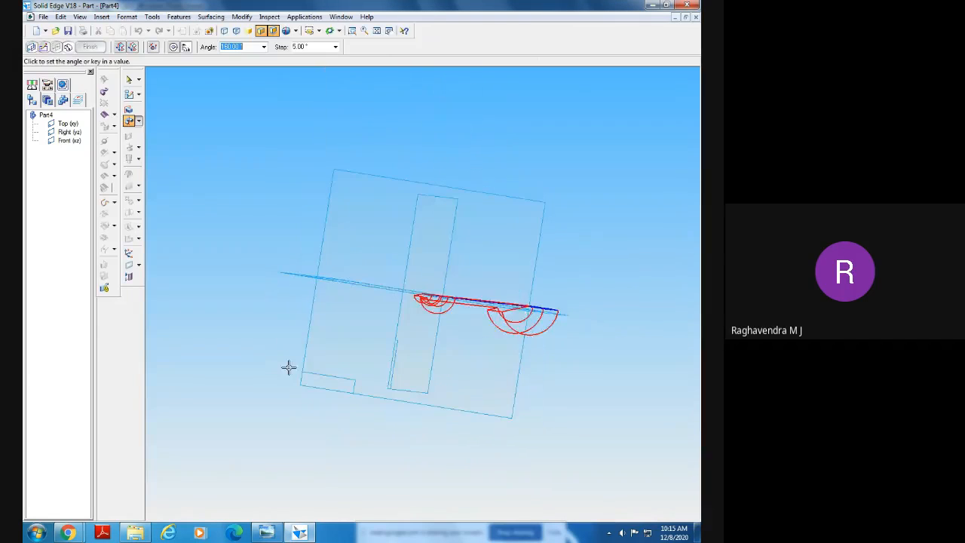
{"action": "left_click", "coordinate": [173, 48]}
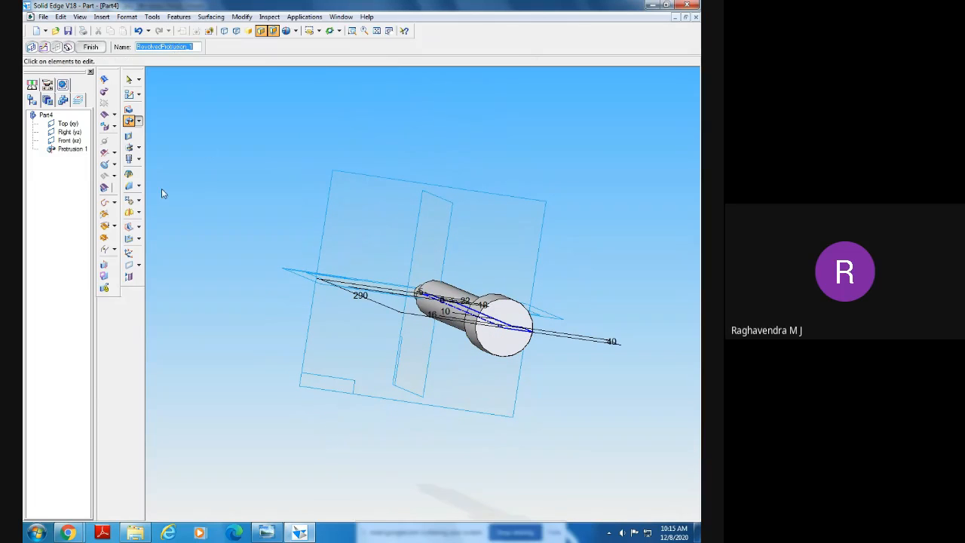
{"action": "left_click", "coordinate": [89, 47]}
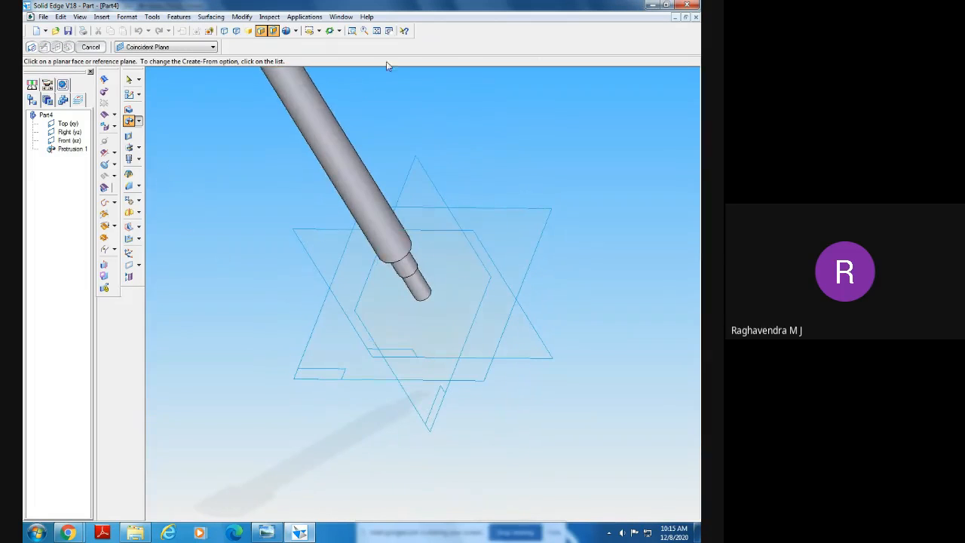
Check the R3 callout in the drawing, then round the outer end edge of the screw rod's head with a 3 mm radius
{"action": "left_click", "coordinate": [374, 32]}
{"action": "middle_click_drag", "start_coordinate": [238, 309], "coordinate": [271, 291]}
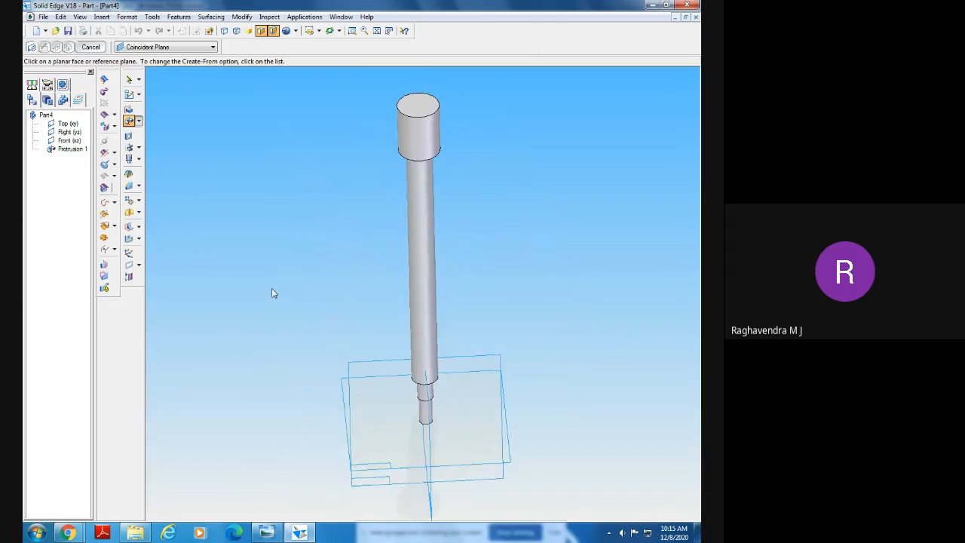
{"action": "left_click", "coordinate": [266, 532]}
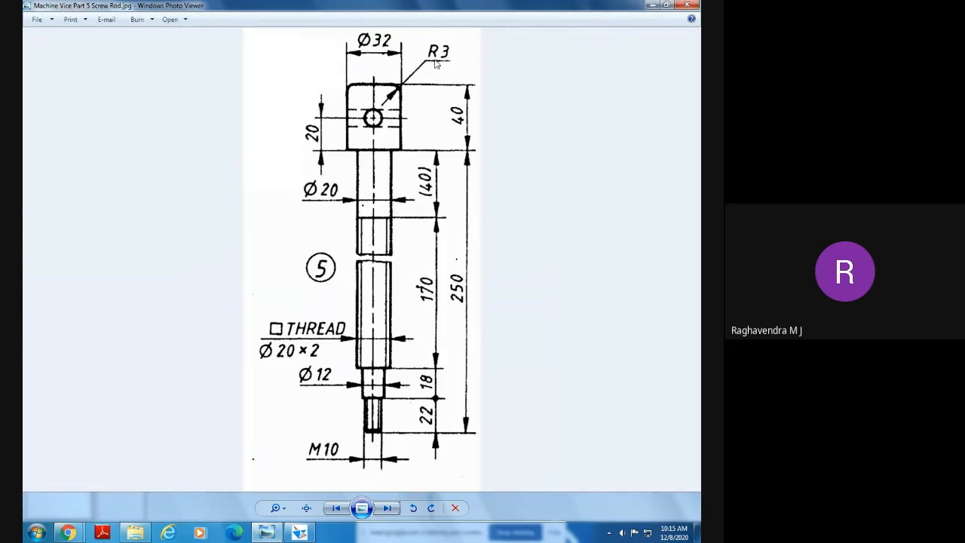
{"action": "left_click", "coordinate": [302, 534]}
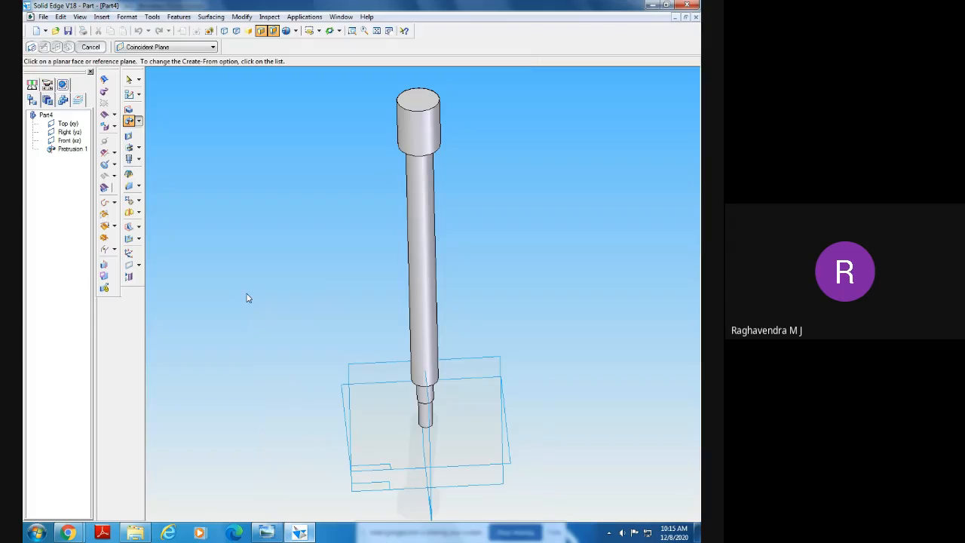
{"action": "left_click", "coordinate": [130, 186]}
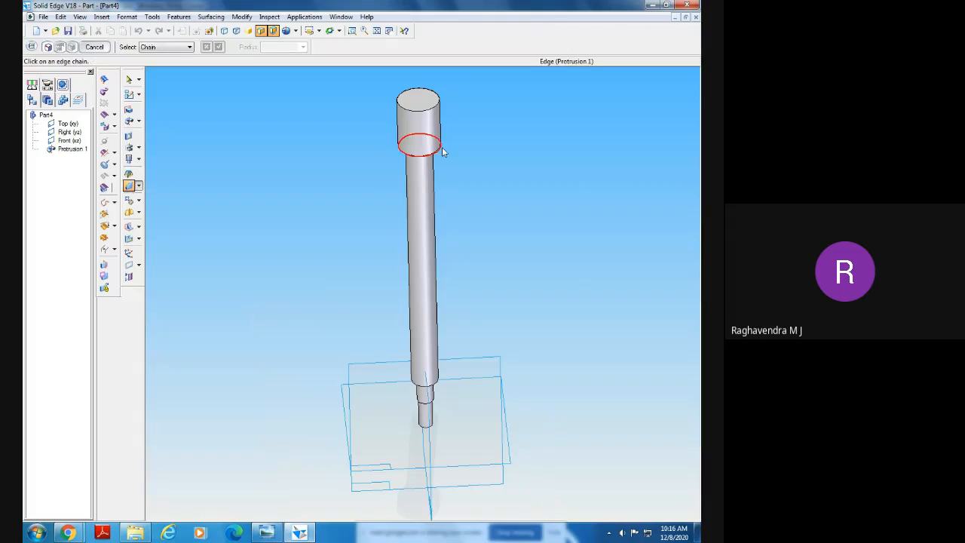
{"action": "middle_click_drag", "start_coordinate": [520, 172], "coordinate": [455, 178]}
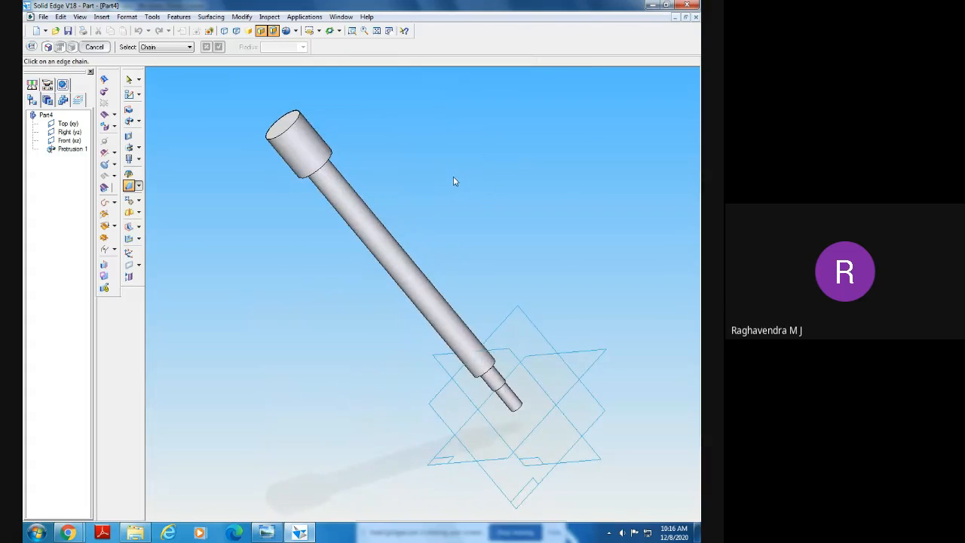
{"action": "left_click", "coordinate": [276, 138]}
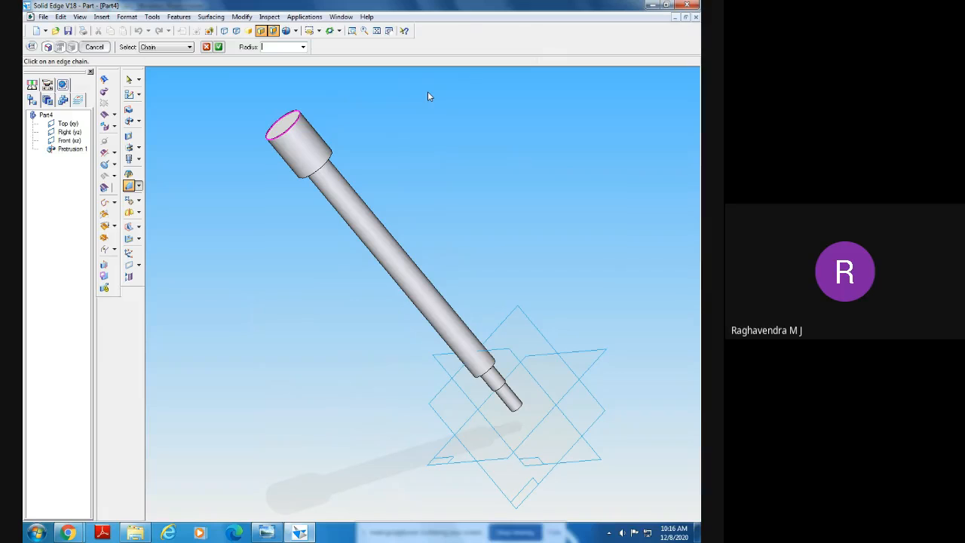
{"action": "type", "text": "3"}
{"action": "key", "text": "Return"}
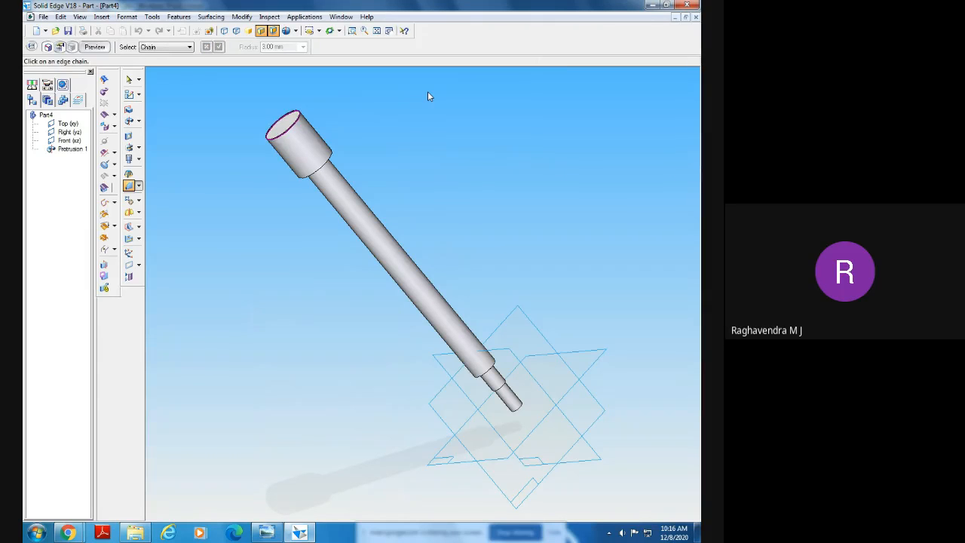
{"action": "key", "text": "Return"}
{"action": "key", "text": "Return"}
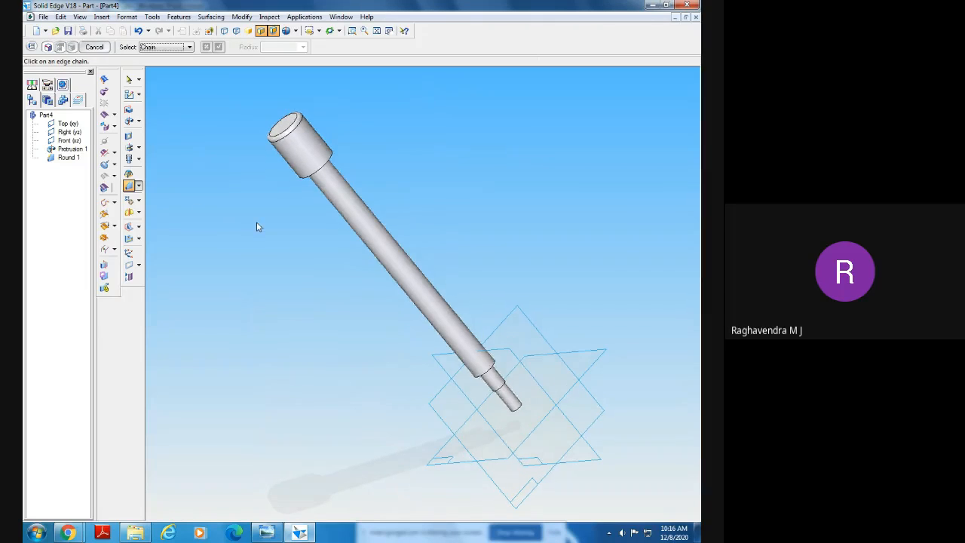
Recheck the drawing, then start a straight thread on the smallest end cylinder, using its free end face as the thread start
{"action": "middle_click_drag", "start_coordinate": [256, 224], "coordinate": [255, 265]}
{"action": "left_click", "coordinate": [266, 533]}
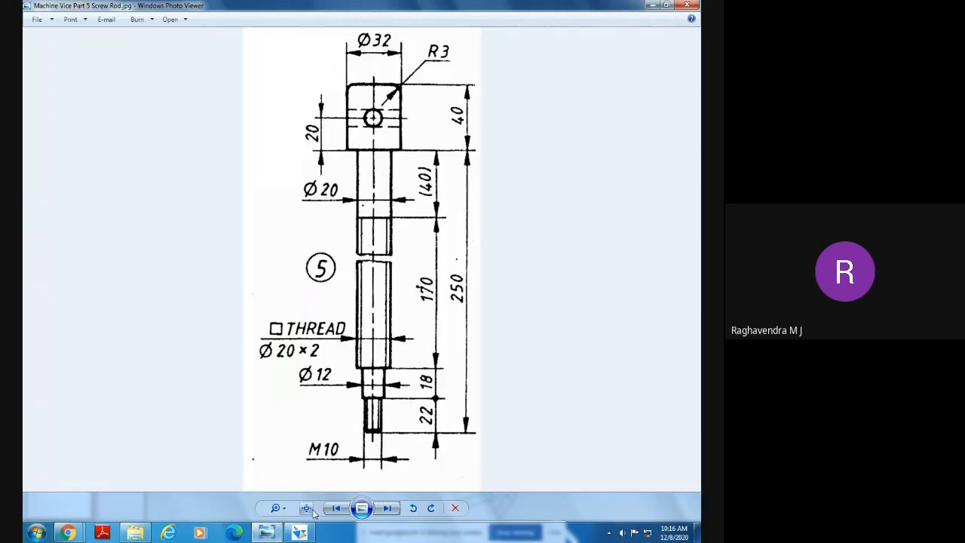
{"action": "left_click", "coordinate": [302, 531]}
{"action": "middle_click_drag", "start_coordinate": [441, 293], "coordinate": [384, 276]}
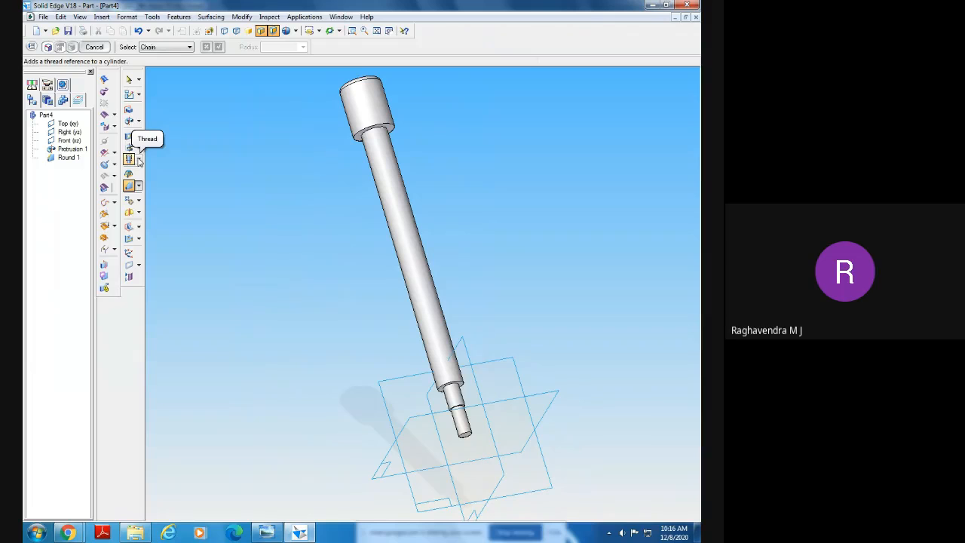
{"action": "left_click", "coordinate": [138, 161]}
{"action": "left_click", "coordinate": [161, 172]}
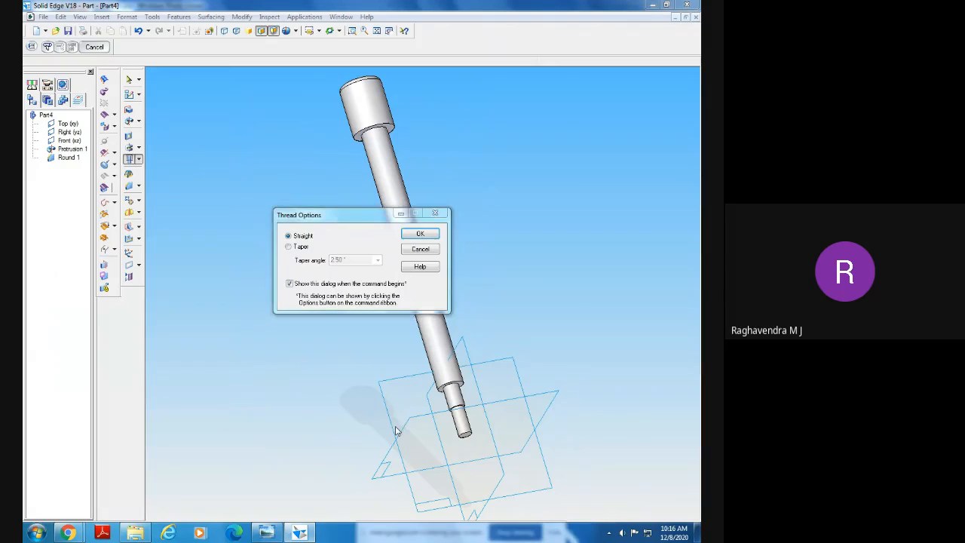
{"action": "left_click", "coordinate": [420, 234]}
{"action": "middle_click_drag", "start_coordinate": [565, 384], "coordinate": [484, 443]}
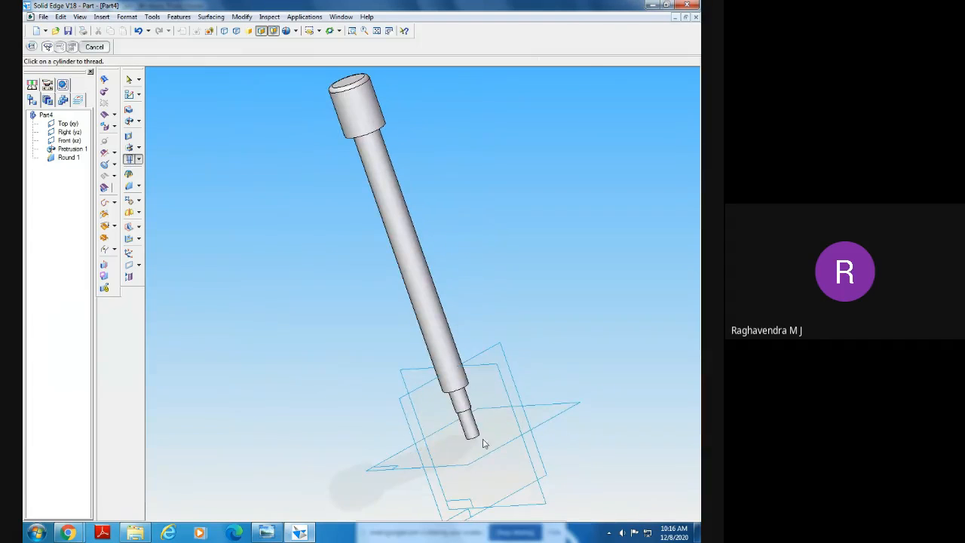
{"action": "left_click", "coordinate": [352, 31]}
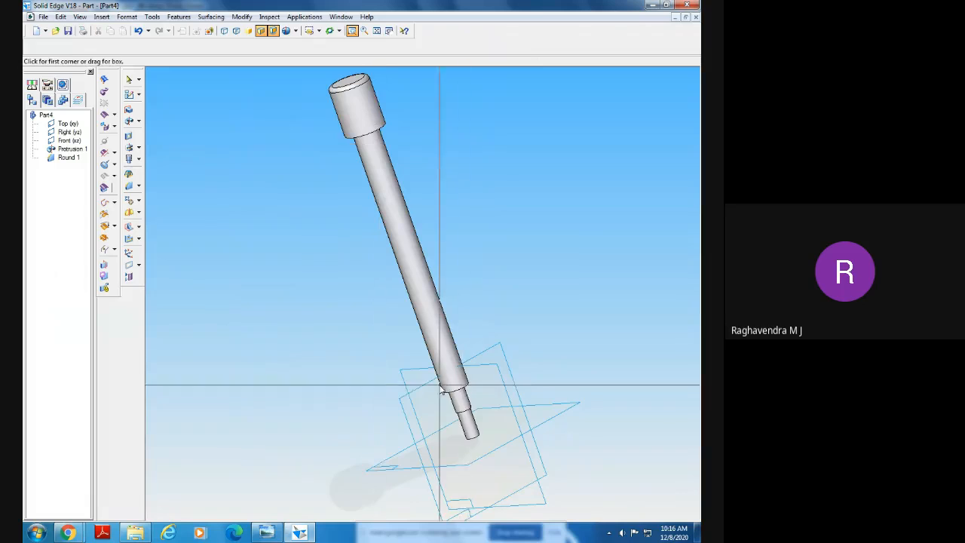
{"action": "left_click_drag", "start_coordinate": [441, 386], "coordinate": [532, 467]}
{"action": "left_click", "coordinate": [355, 329]}
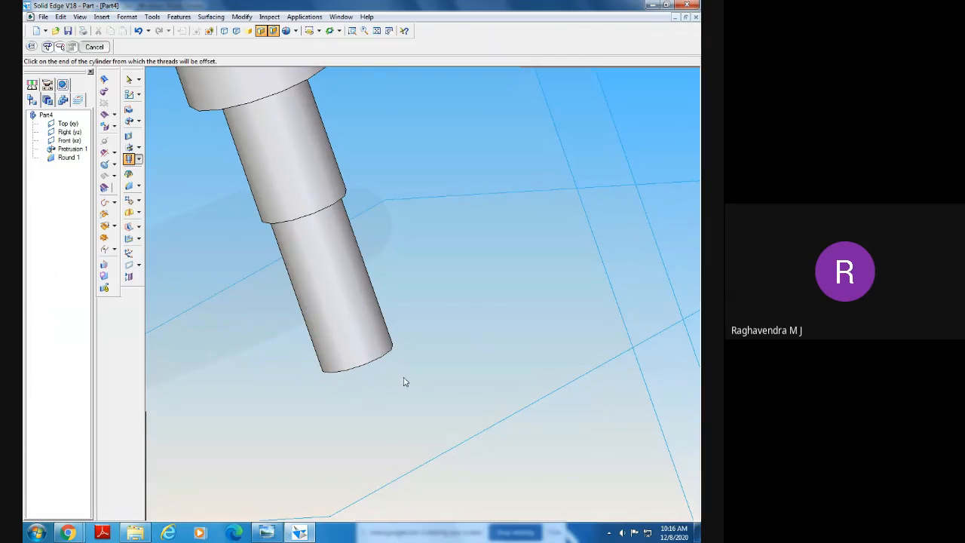
{"action": "middle_click_drag", "start_coordinate": [419, 379], "coordinate": [394, 360]}
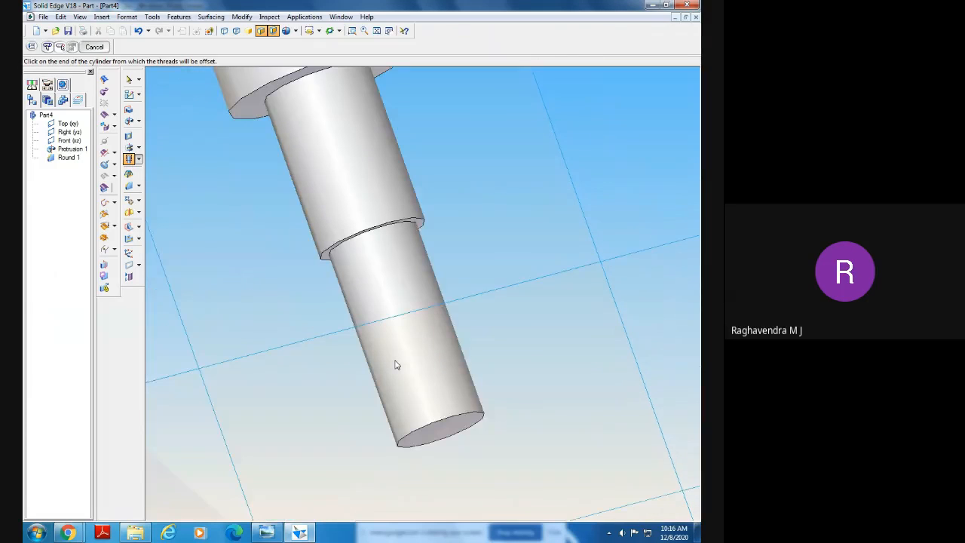
{"action": "left_click", "coordinate": [432, 428]}
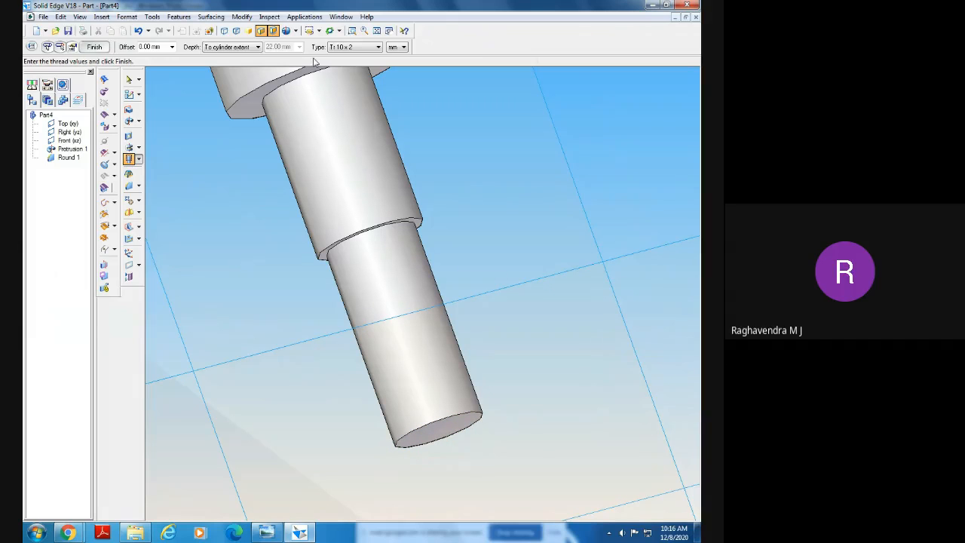
Set the thread type to M10 and finish the thread on the rod's smallest end section
{"action": "left_click", "coordinate": [341, 48]}
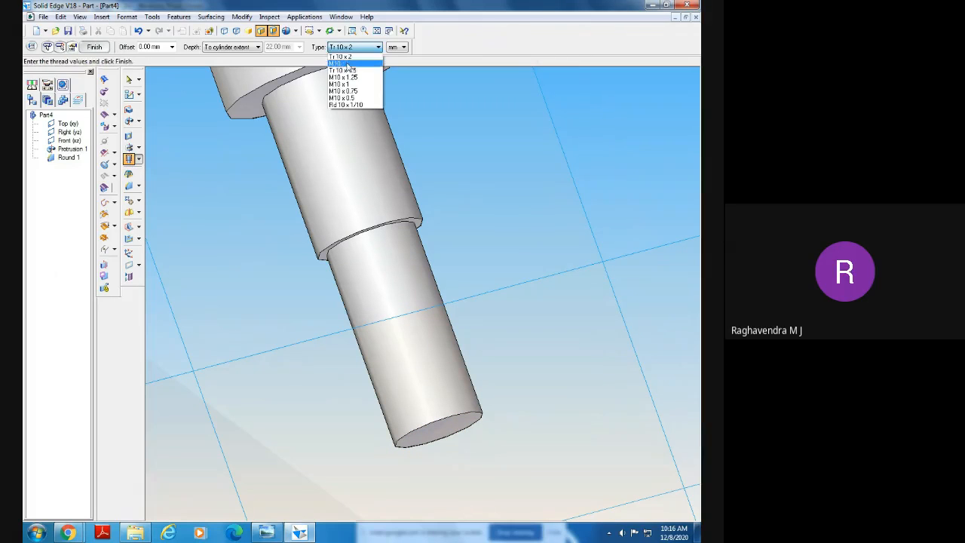
{"action": "left_click", "coordinate": [347, 64]}
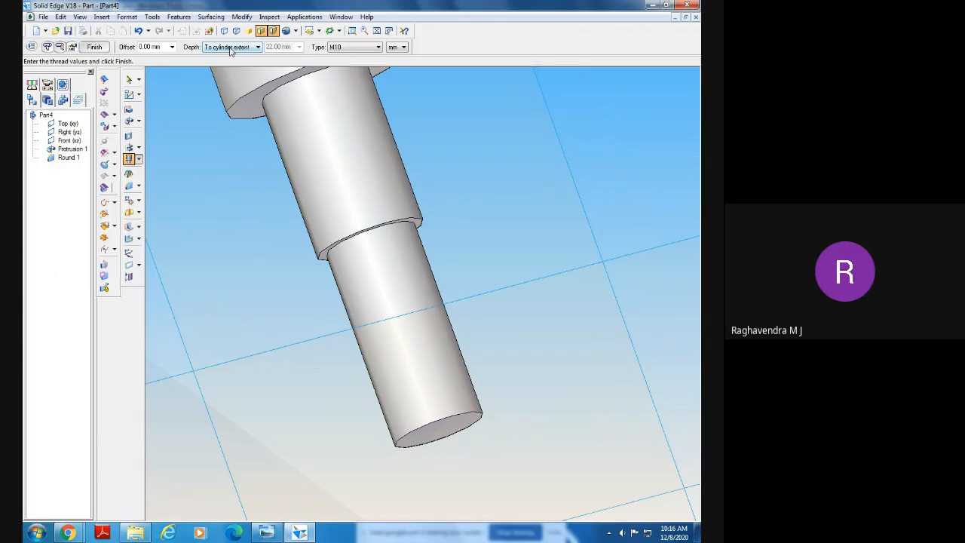
{"action": "left_click", "coordinate": [97, 48]}
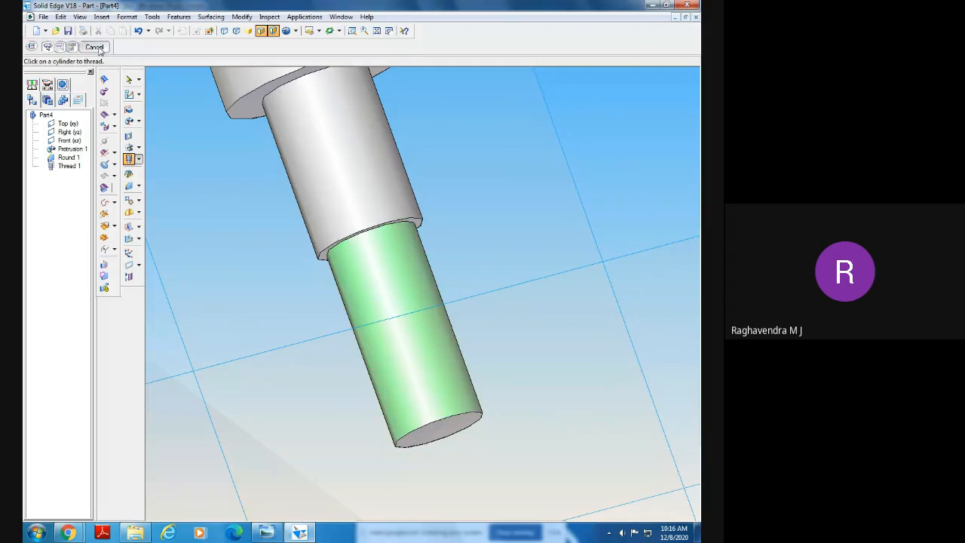
{"action": "left_click", "coordinate": [95, 47]}
{"action": "left_click", "coordinate": [377, 30]}
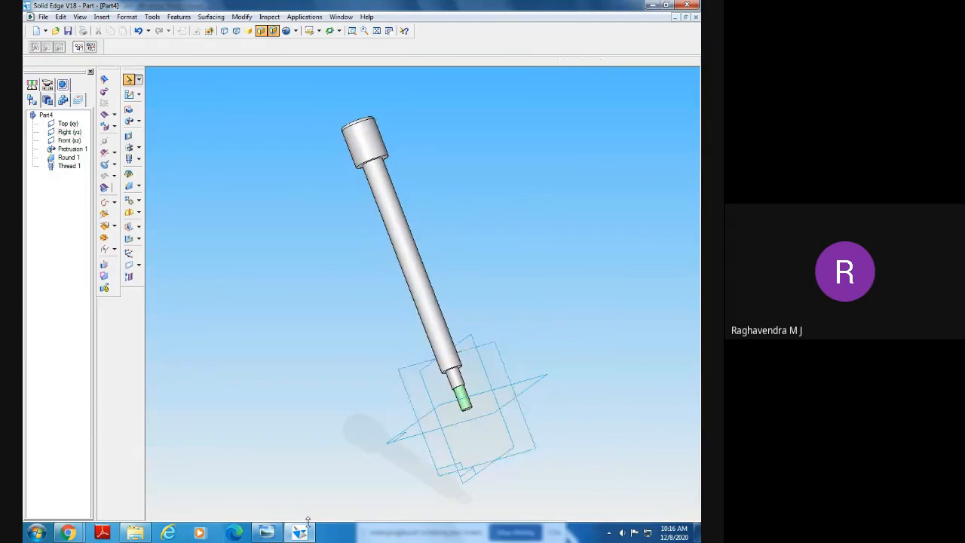
Check the square thread callout in the drawing, then start a straight thread on the long 20 mm shaft from its shoulder beside the 12 mm section
{"action": "left_click", "coordinate": [266, 533]}
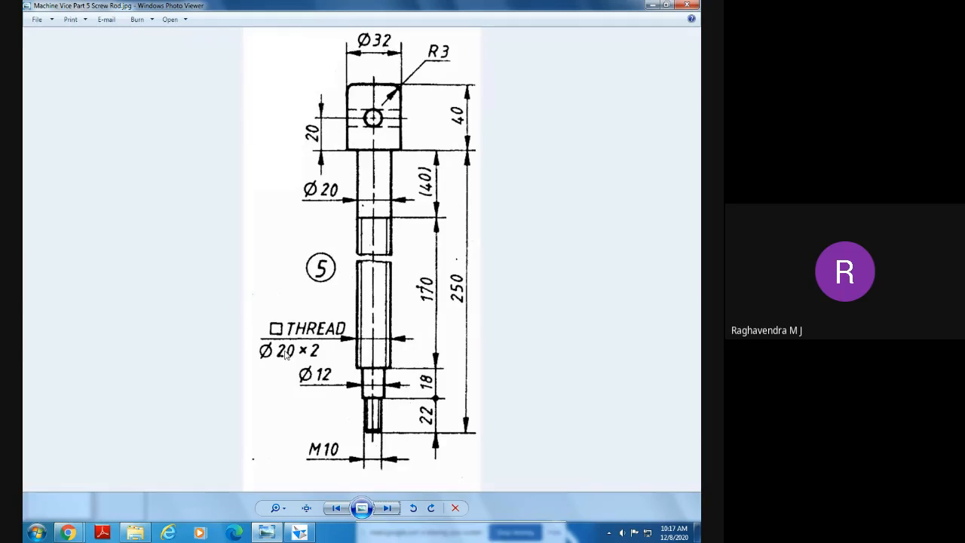
{"action": "key", "text": "alt+Tab"}
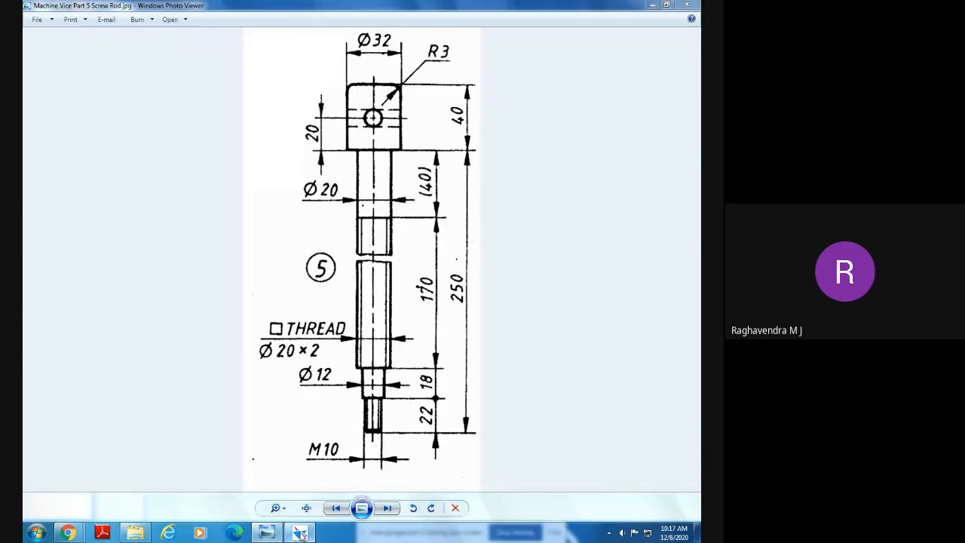
{"action": "middle_click_drag", "start_coordinate": [308, 363], "coordinate": [323, 367]}
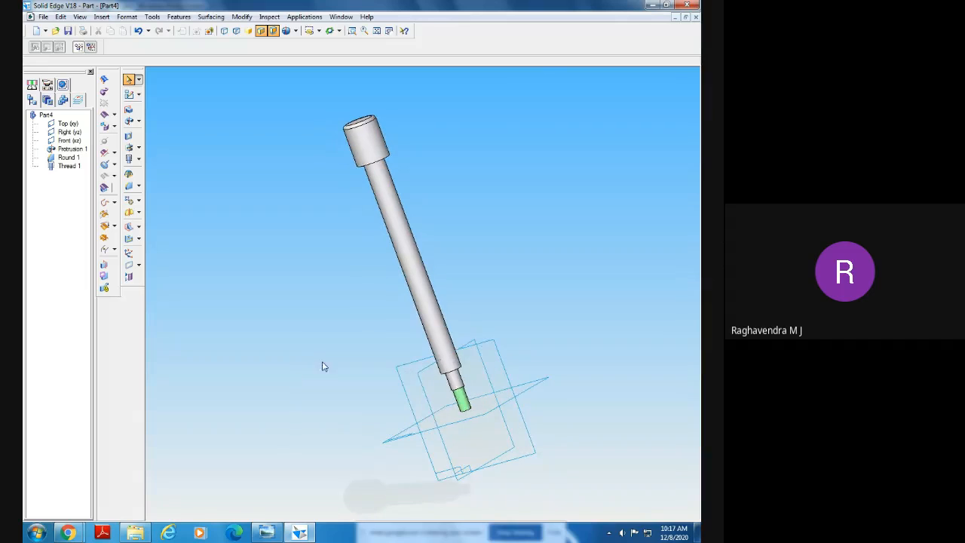
{"action": "left_click", "coordinate": [138, 161]}
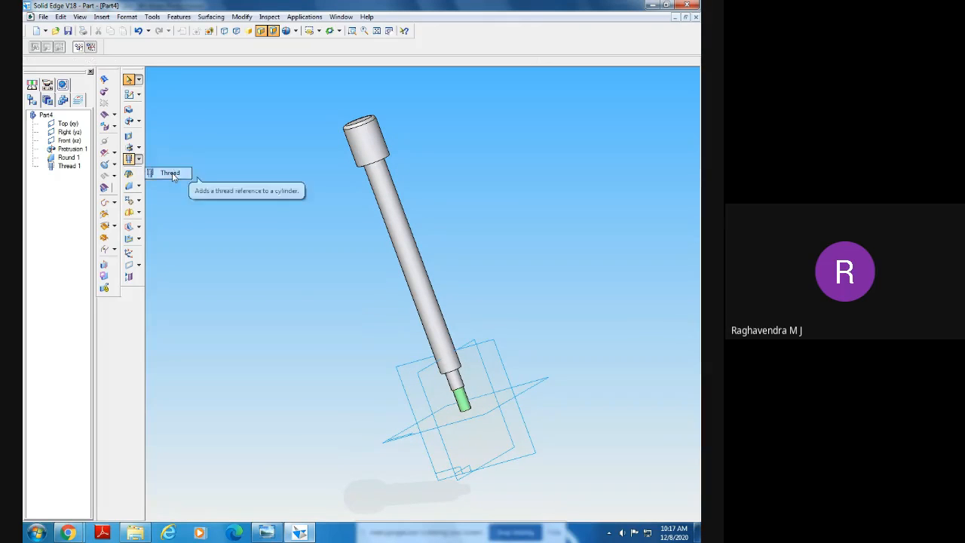
{"action": "left_click", "coordinate": [167, 173]}
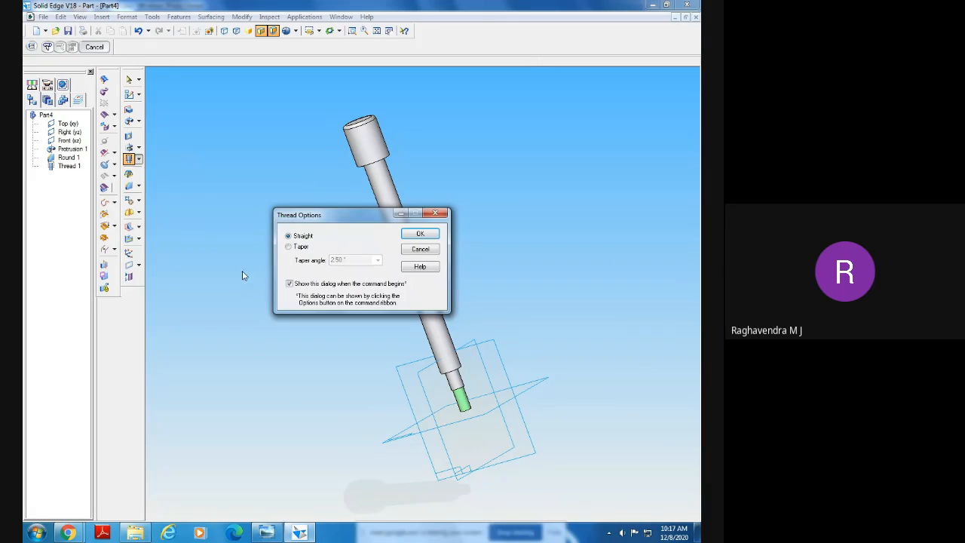
{"action": "left_click", "coordinate": [419, 235]}
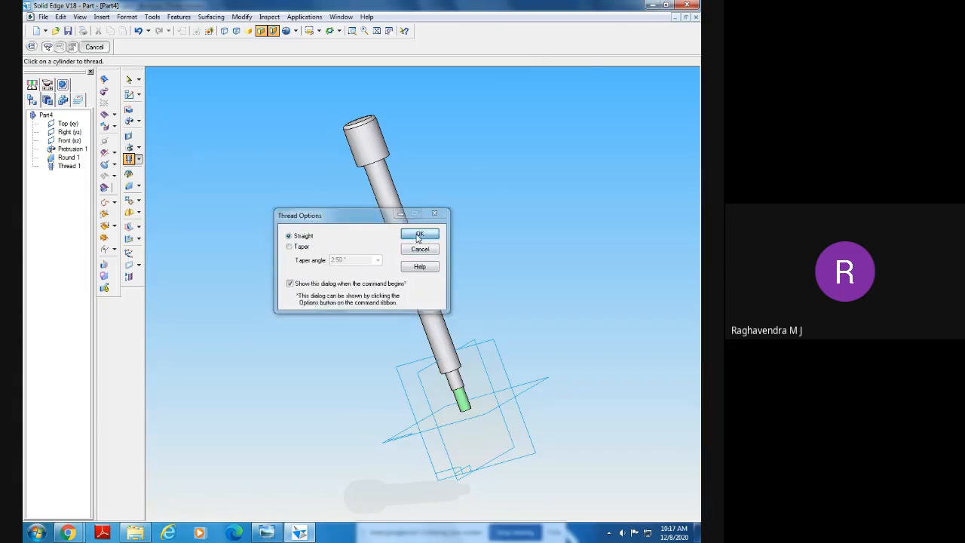
{"action": "left_click", "coordinate": [429, 301]}
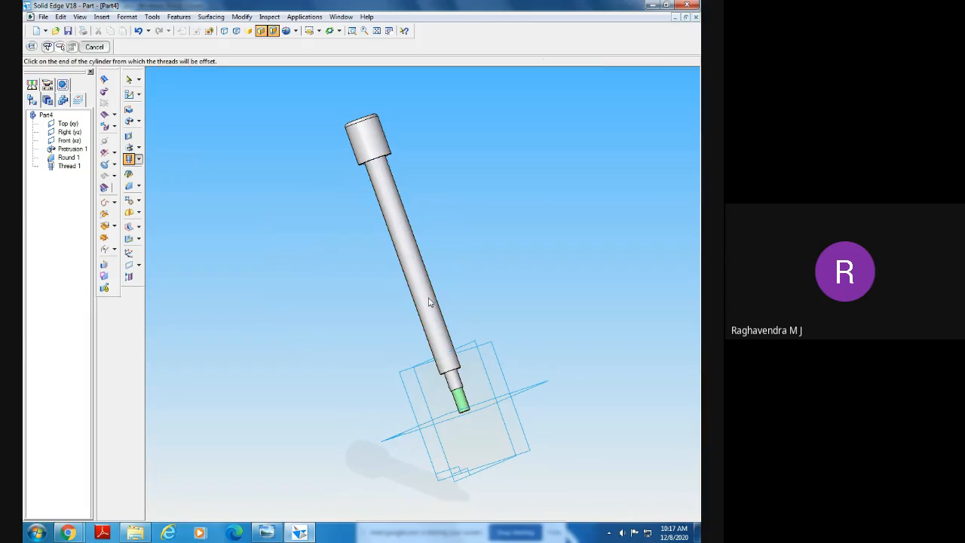
{"action": "left_click", "coordinate": [266, 532]}
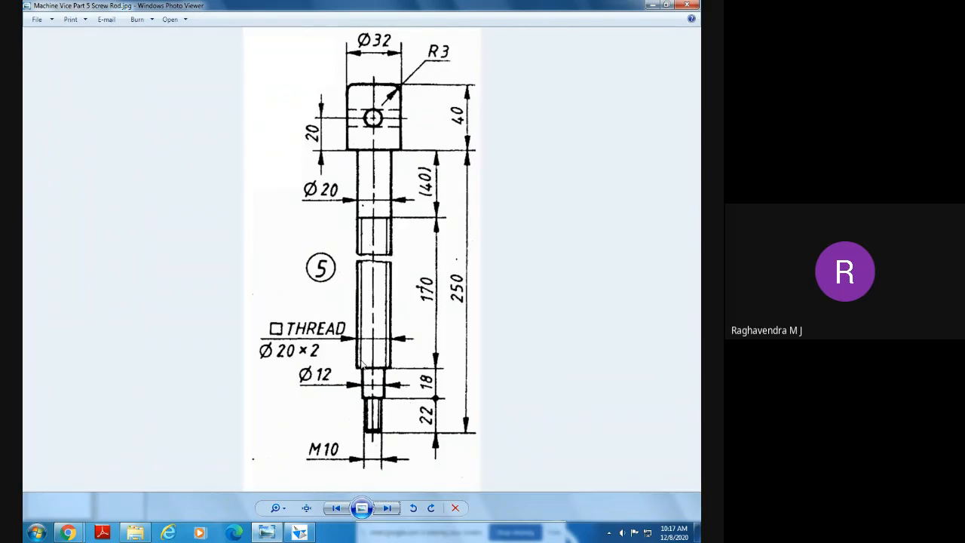
{"action": "left_click", "coordinate": [266, 532]}
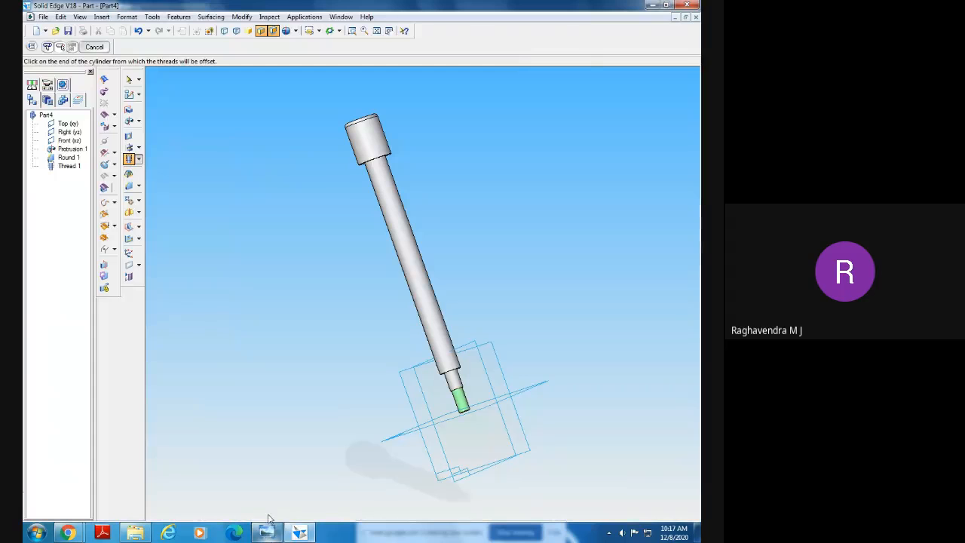
{"action": "middle_click_drag", "start_coordinate": [565, 343], "coordinate": [554, 344]}
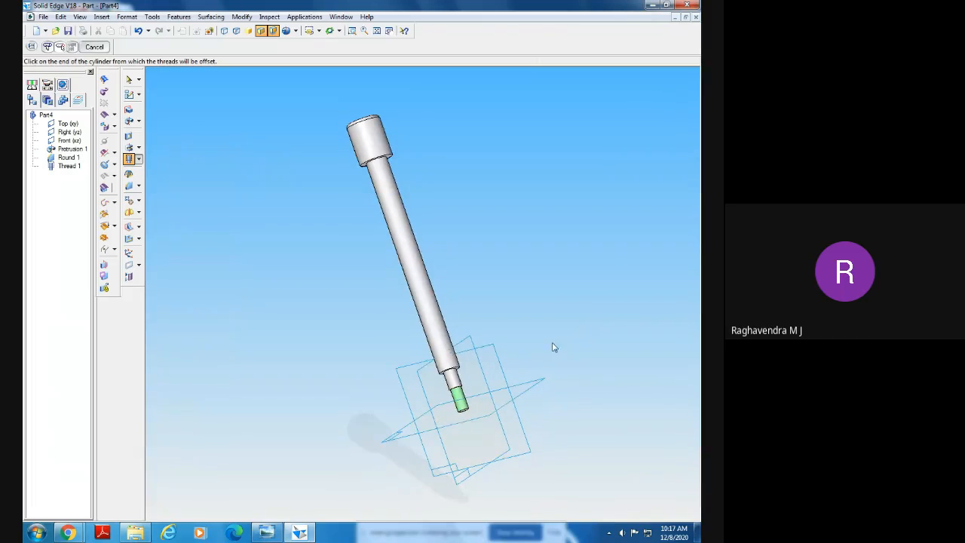
{"action": "left_click", "coordinate": [461, 373]}
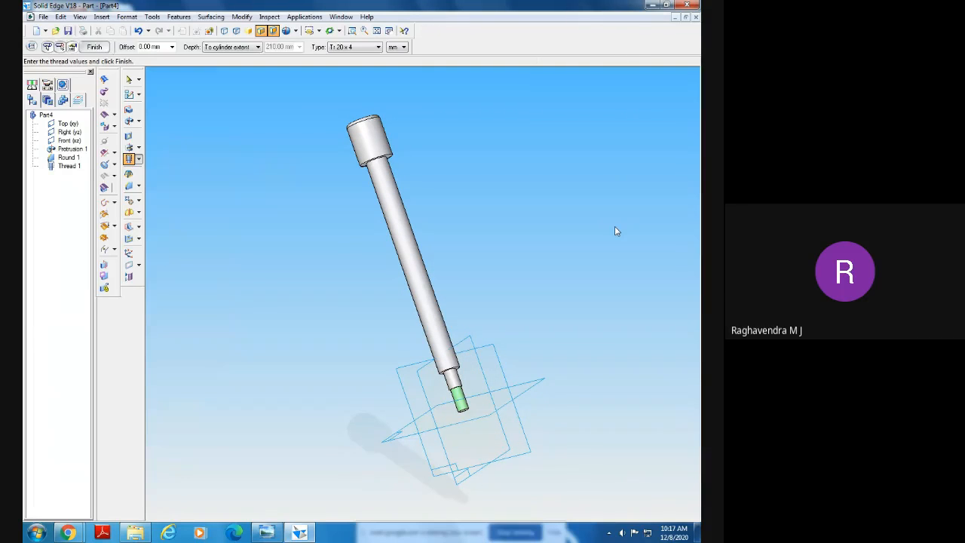
Check the threaded length in the drawing and limit the thread to a finite depth of 170 mm
{"action": "left_click", "coordinate": [231, 47]}
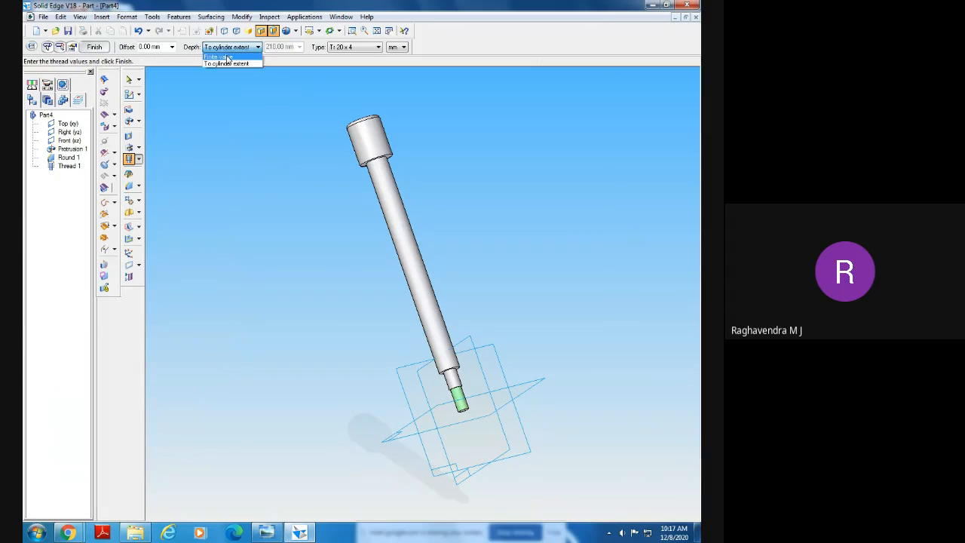
{"action": "left_click", "coordinate": [229, 60]}
{"action": "left_click", "coordinate": [266, 532]}
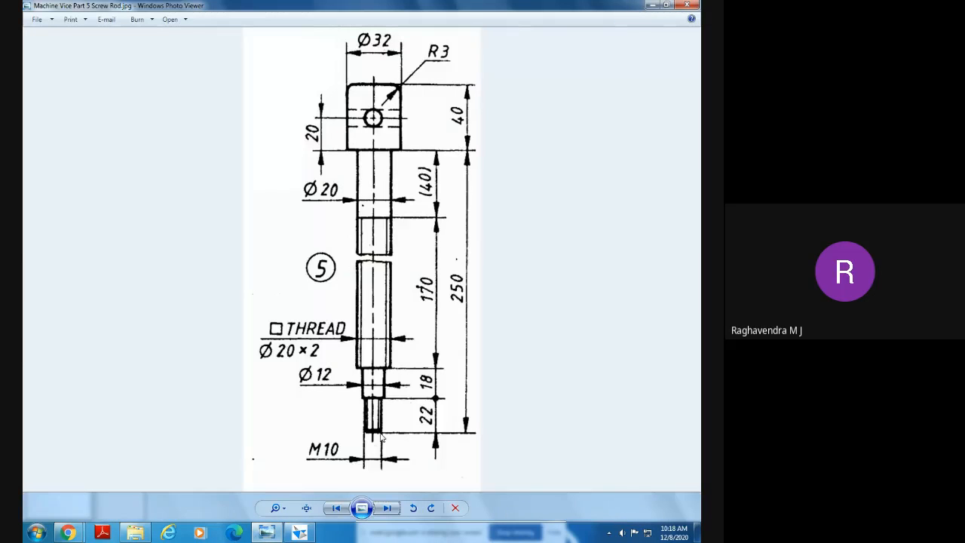
{"action": "left_click", "coordinate": [299, 533]}
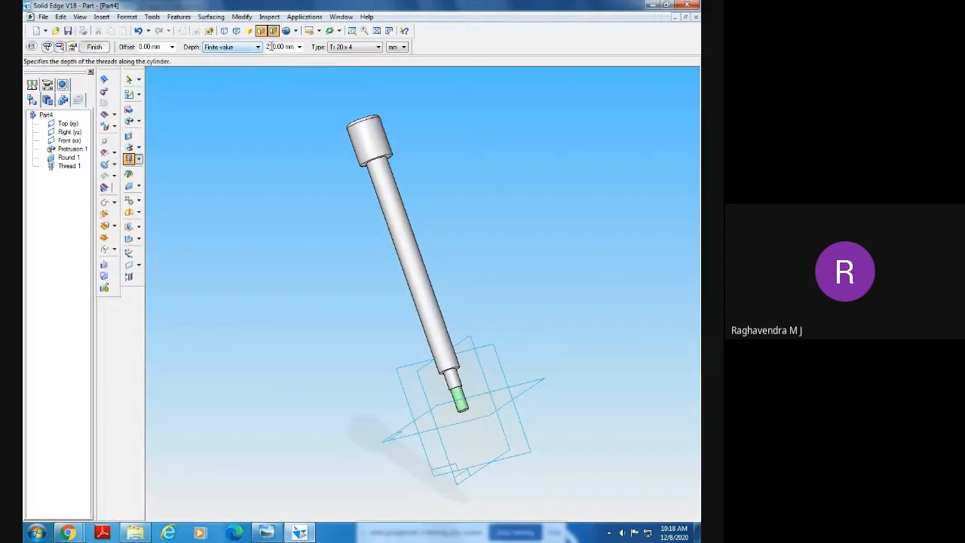
{"action": "left_click", "coordinate": [283, 47]}
{"action": "type", "text": "170"}
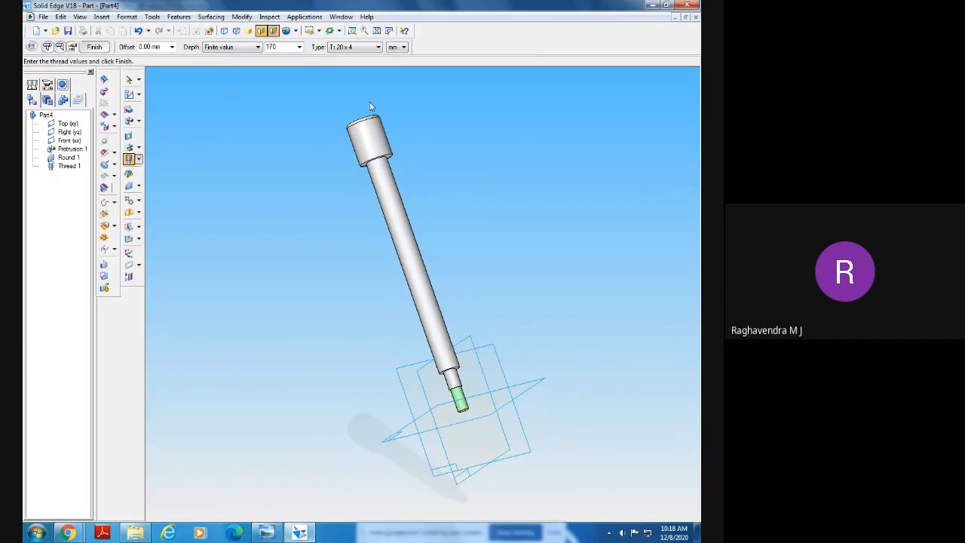
{"action": "left_click", "coordinate": [266, 532]}
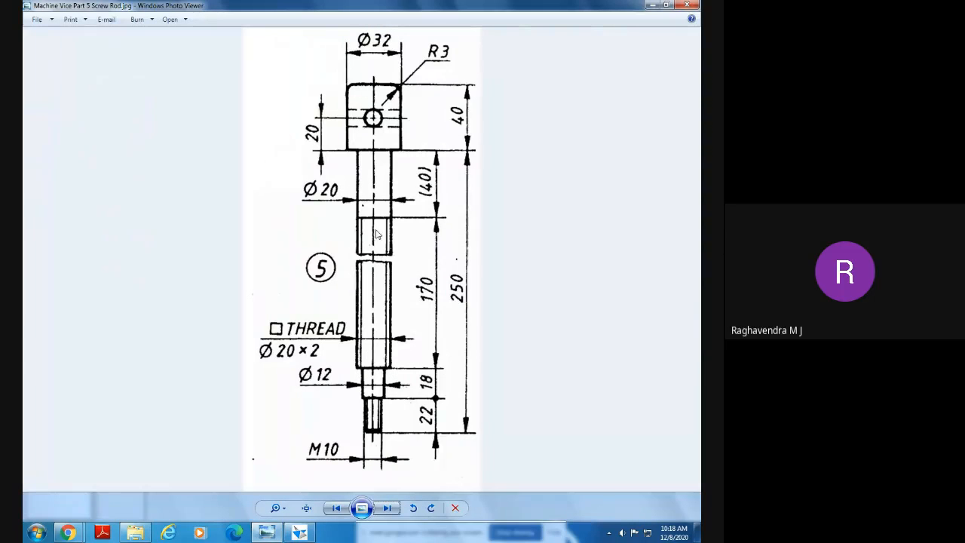
{"action": "left_click", "coordinate": [299, 532]}
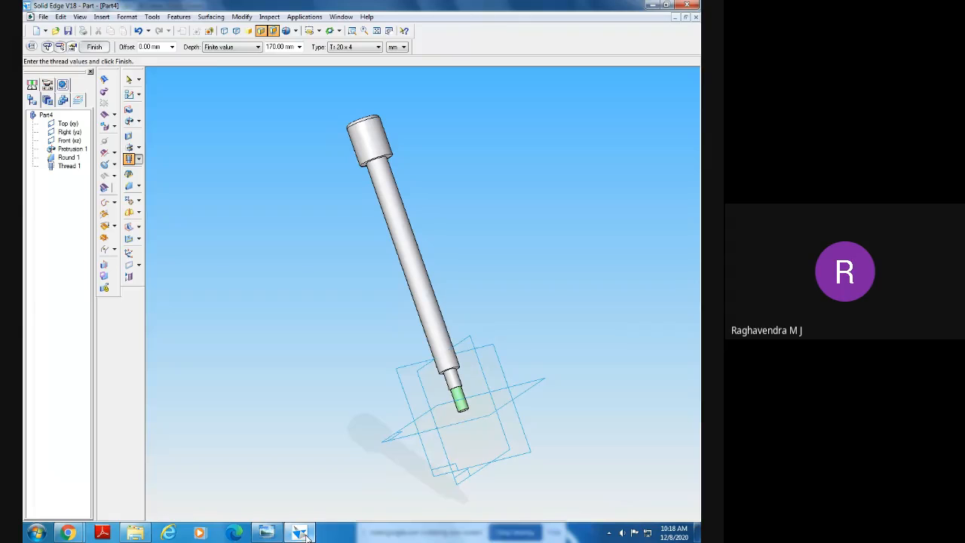
Set the thread type to M20, finish the thread on the long shaft and leave the Thread command
{"action": "left_click", "coordinate": [345, 47]}
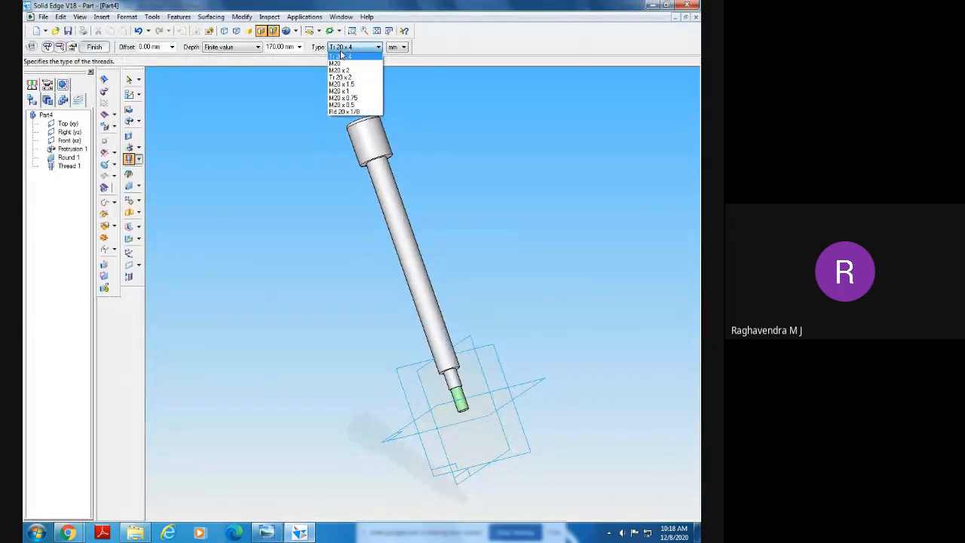
{"action": "left_click", "coordinate": [345, 65]}
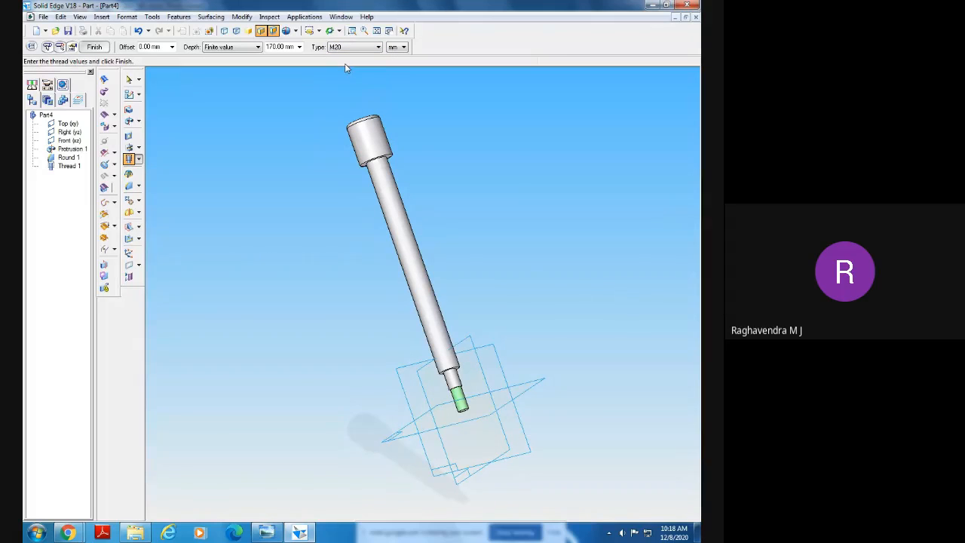
{"action": "left_click", "coordinate": [94, 46]}
{"action": "left_click", "coordinate": [94, 46]}
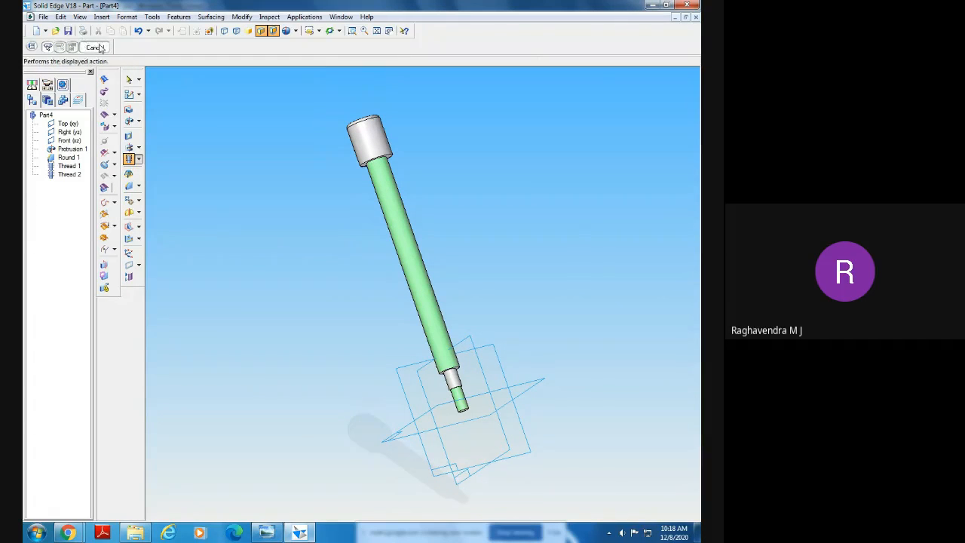
Compare the threaded rod model with the screw rod drawing, examining the threaded length and the remaining head details
{"action": "left_click", "coordinate": [267, 533]}
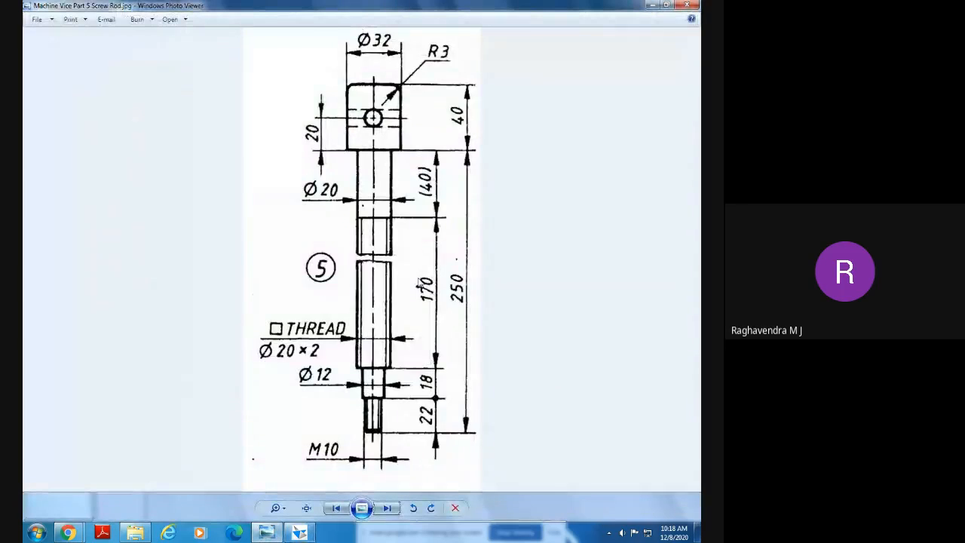
{"action": "left_click", "coordinate": [299, 533]}
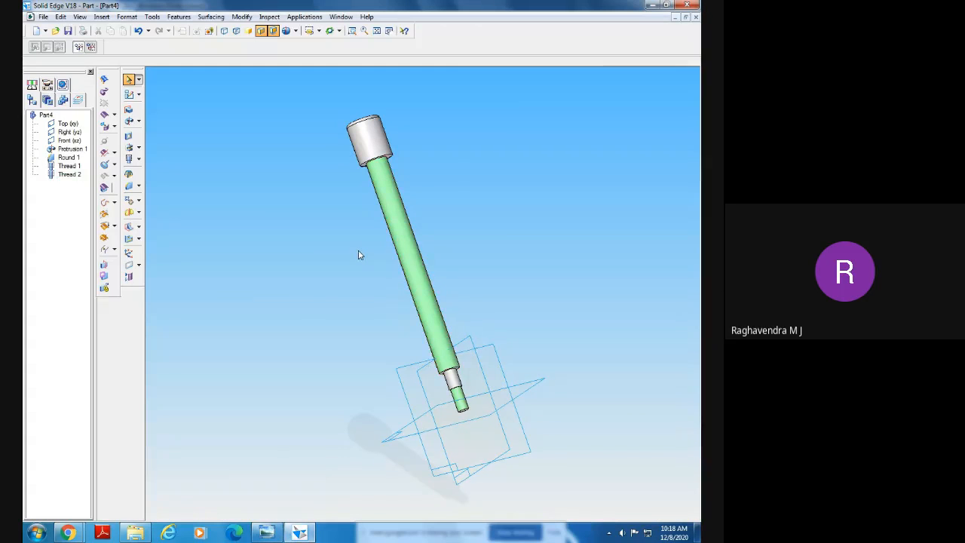
{"action": "middle_click_drag", "start_coordinate": [359, 255], "coordinate": [397, 283]}
{"action": "middle_click_drag", "start_coordinate": [395, 344], "coordinate": [375, 318]}
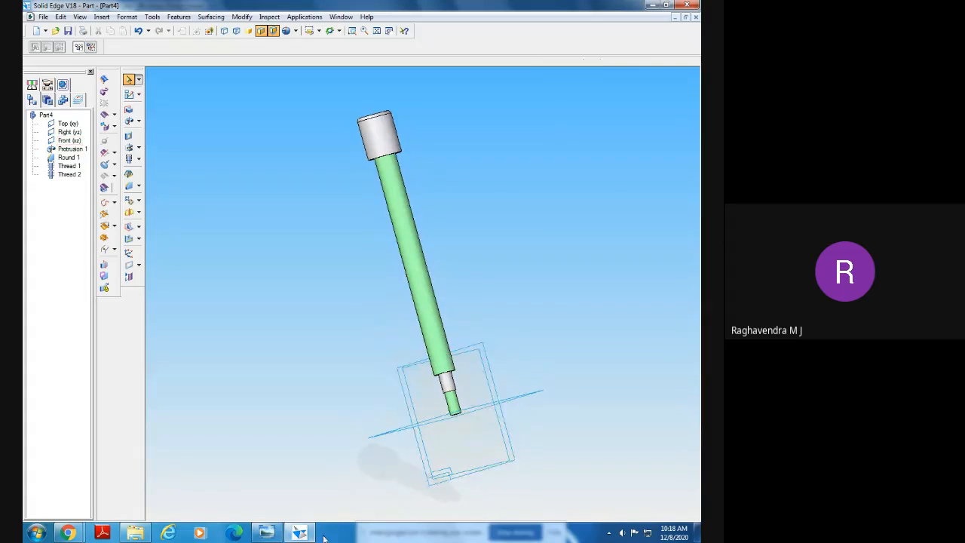
{"action": "left_click", "coordinate": [299, 533]}
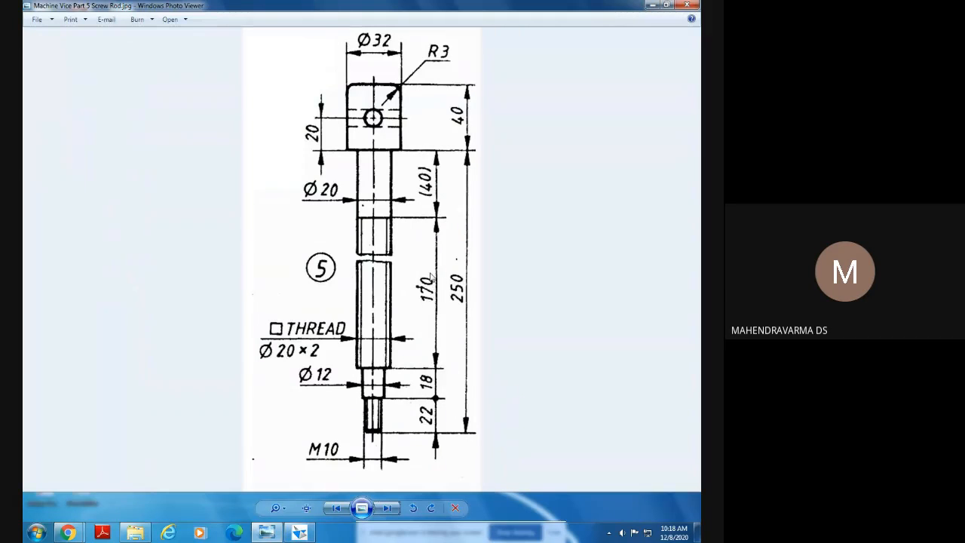
{"action": "left_click", "coordinate": [300, 533]}
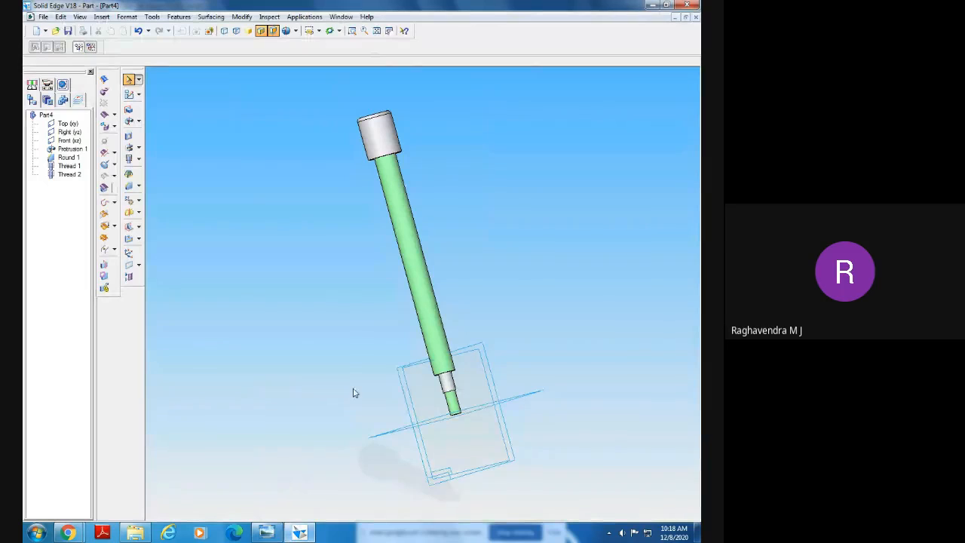
{"action": "mouse_move", "coordinate": [357, 415]}
{"action": "middle_mouse_down"}
{"action": "mouse_move", "coordinate": [315, 428]}
{"action": "mouse_move", "coordinate": [364, 441]}
{"action": "mouse_move", "coordinate": [367, 422]}
{"action": "middle_mouse_up"}
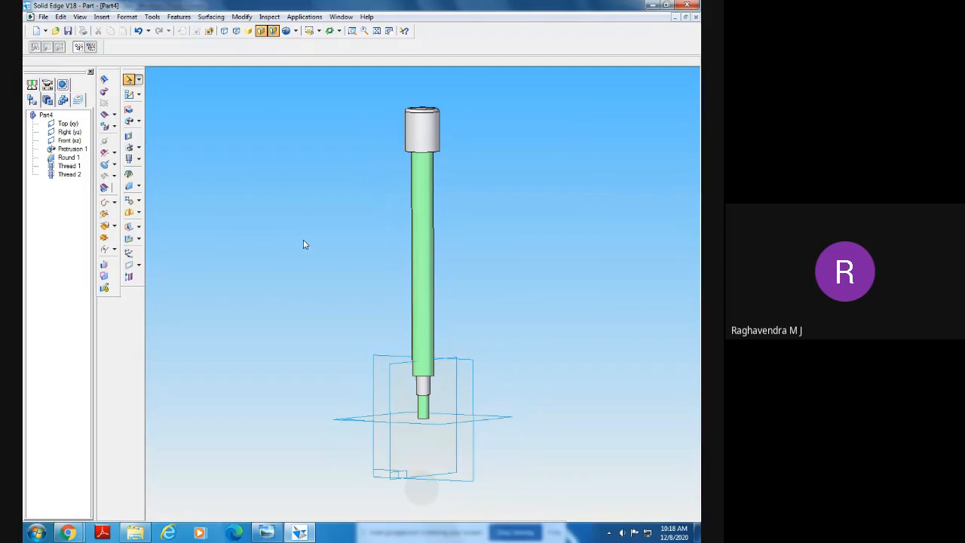
{"action": "mouse_move", "coordinate": [291, 221]}
{"action": "middle_mouse_down"}
{"action": "mouse_move", "coordinate": [319, 271]}
{"action": "mouse_move", "coordinate": [278, 259]}
{"action": "mouse_move", "coordinate": [228, 272]}
{"action": "middle_mouse_up"}
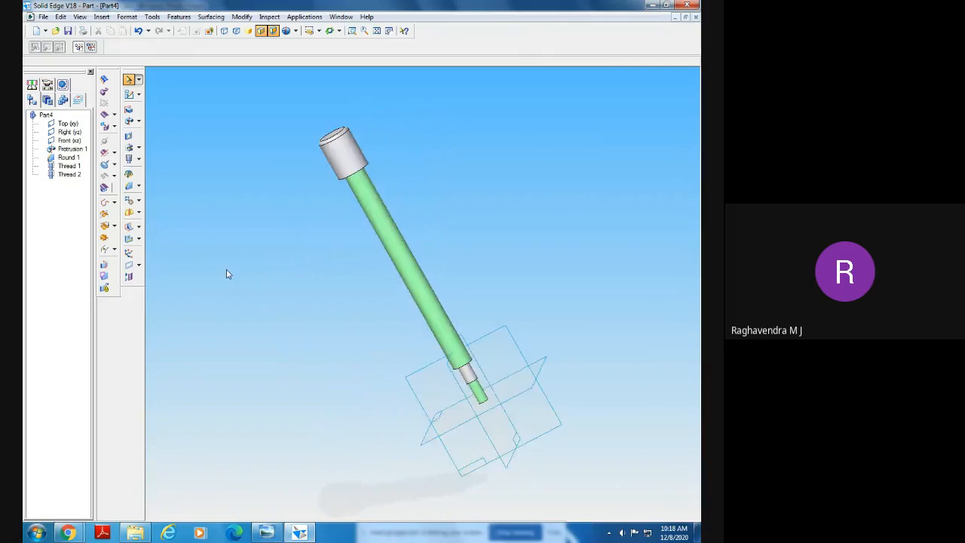
{"action": "left_click", "coordinate": [270, 529]}
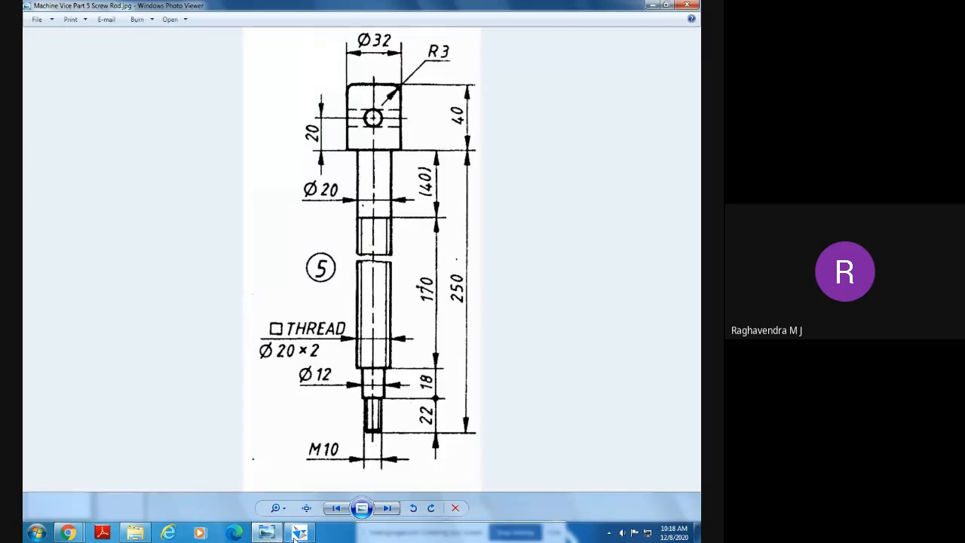
{"action": "left_click", "coordinate": [298, 534]}
{"action": "middle_click_drag", "start_coordinate": [317, 359], "coordinate": [345, 411]}
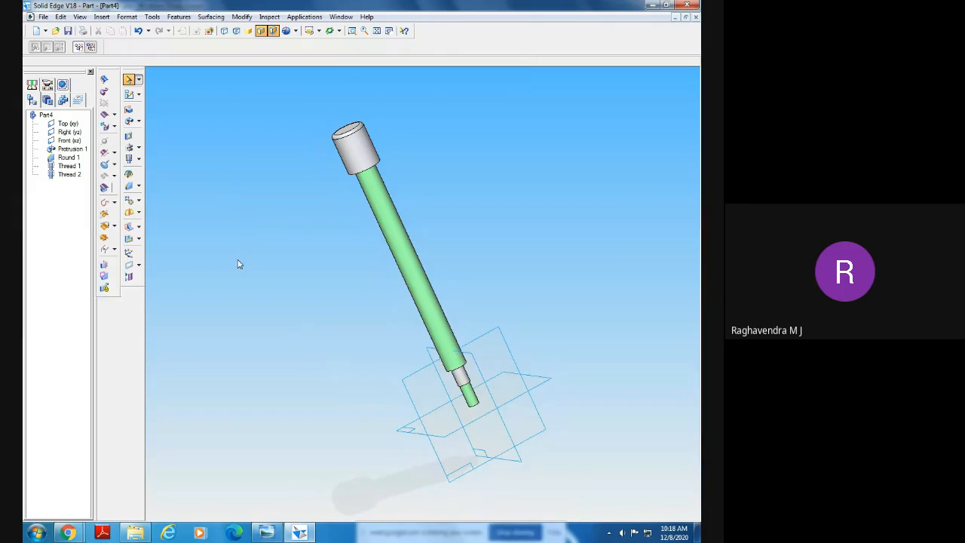
{"action": "middle_click_drag", "start_coordinate": [237, 265], "coordinate": [242, 241]}
Browse the machine vice drawings, examining the screw rod's head for the size and position of its cross holes
{"action": "left_click", "coordinate": [268, 533]}
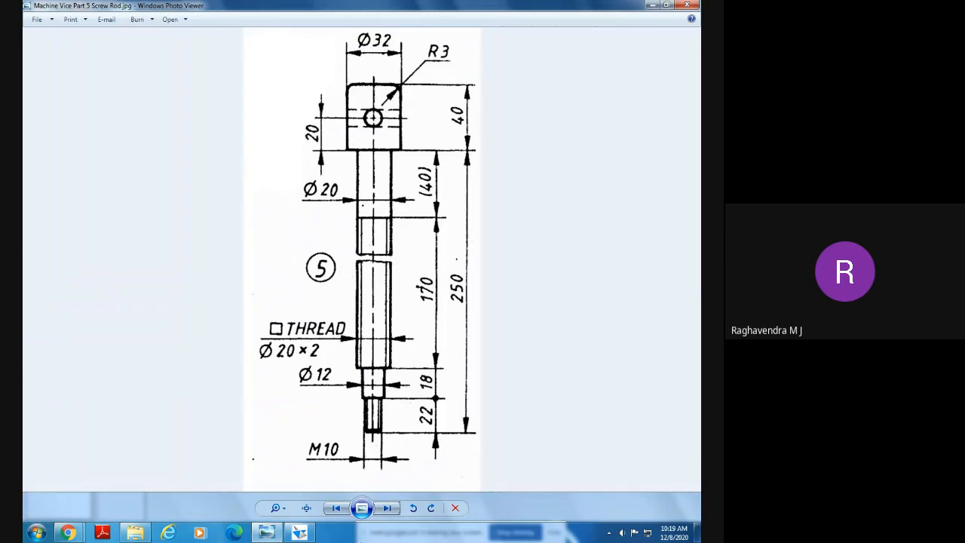
{"action": "left_click", "coordinate": [335, 511]}
{"action": "left_click", "coordinate": [336, 513]}
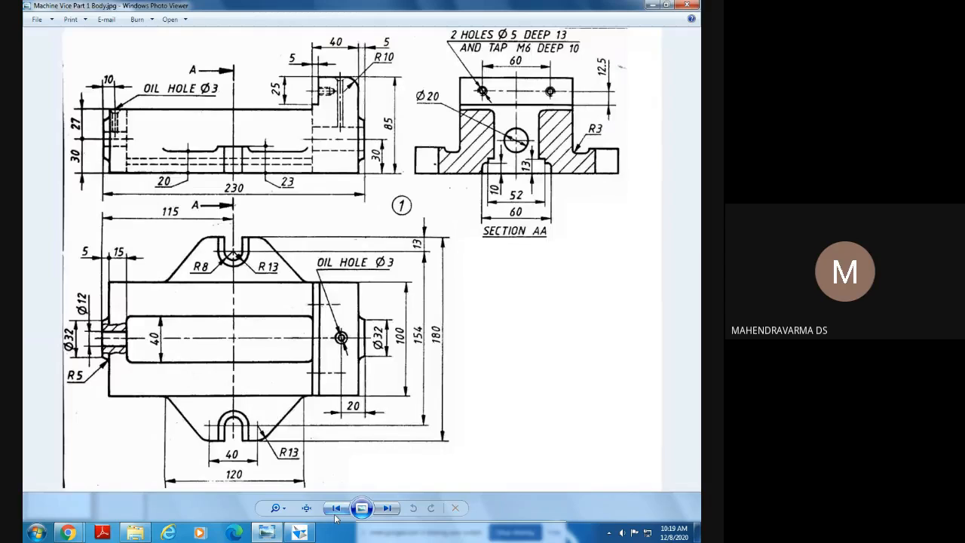
{"action": "left_click", "coordinate": [336, 513]}
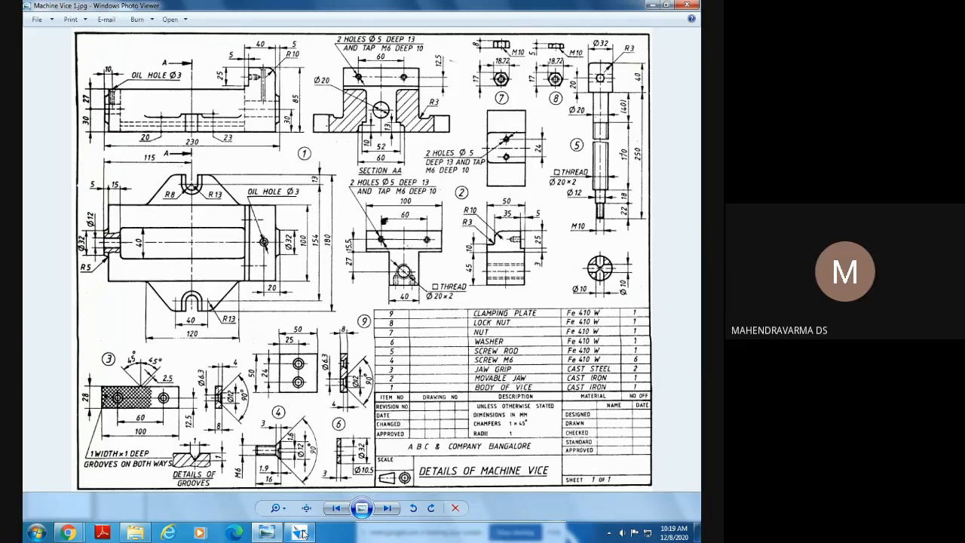
{"action": "left_click", "coordinate": [265, 533]}
{"action": "left_click", "coordinate": [265, 532]}
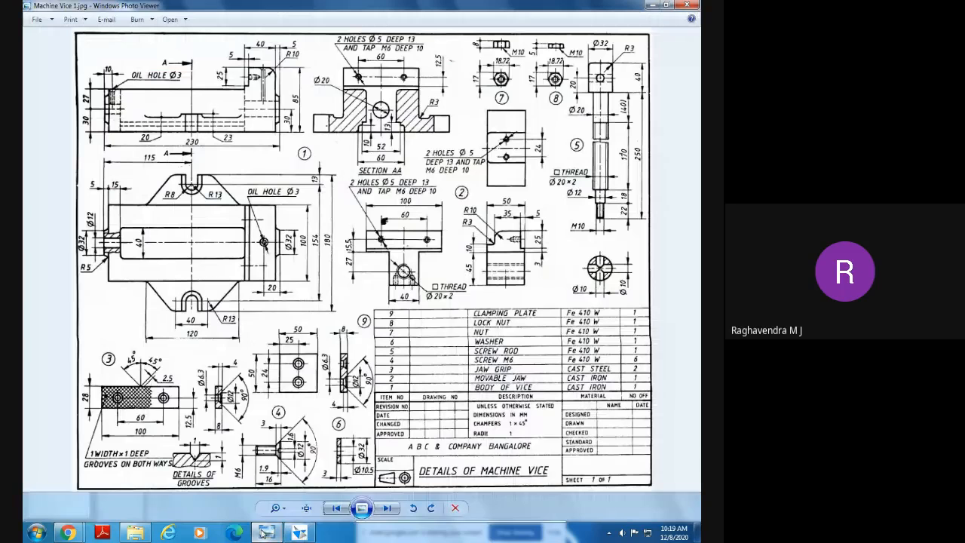
{"action": "left_click", "coordinate": [388, 508]}
{"action": "left_click", "coordinate": [388, 509]}
{"action": "left_click", "coordinate": [387, 508]}
{"action": "left_click", "coordinate": [387, 508]}
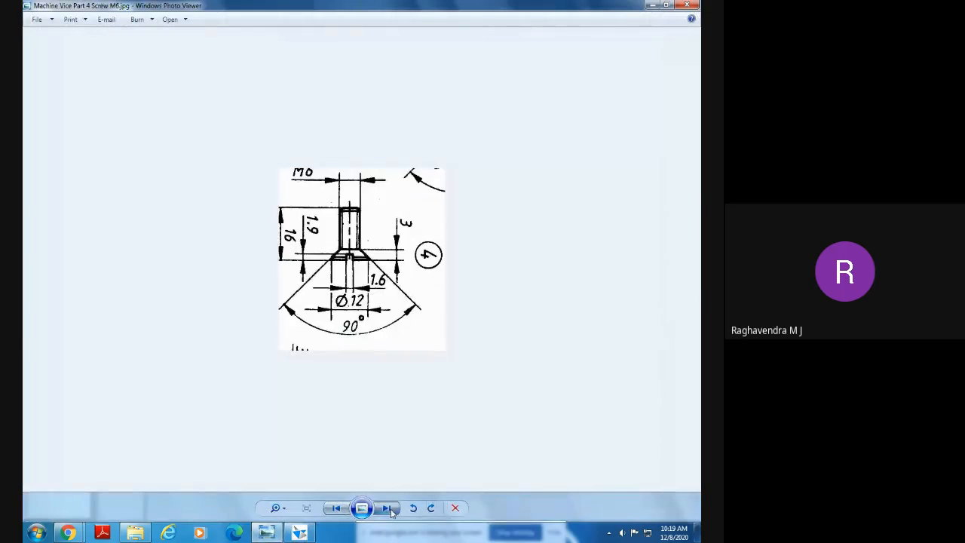
{"action": "left_click", "coordinate": [387, 508]}
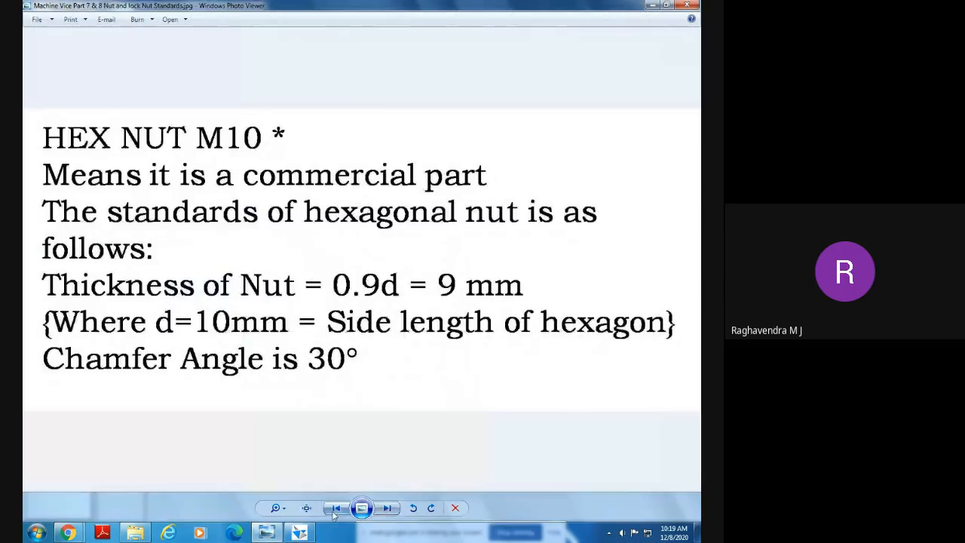
{"action": "left_click", "coordinate": [336, 508]}
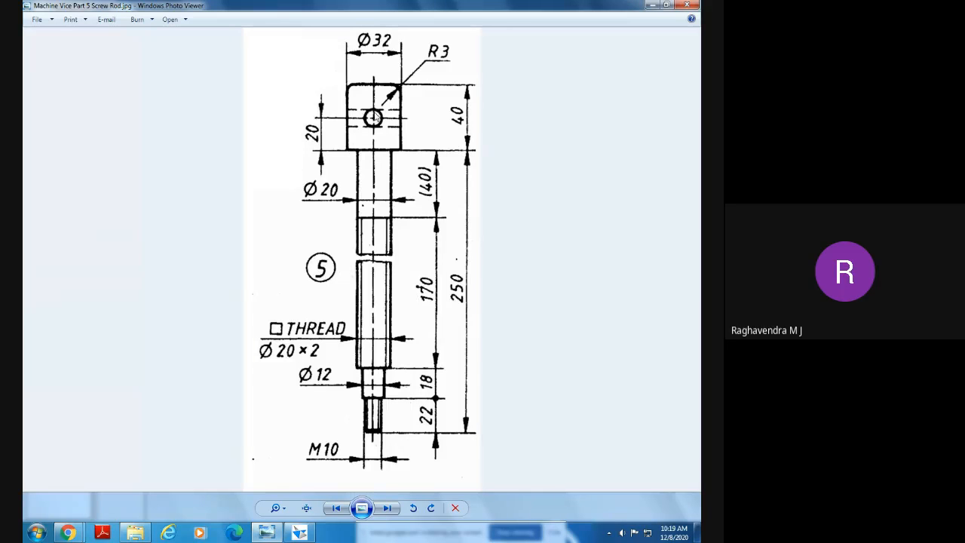
Start a cutout sketch on the Right (yz) reference plane, framed on the rod's 32 mm head
{"action": "left_click", "coordinate": [303, 531]}
{"action": "middle_click_drag", "start_coordinate": [264, 382], "coordinate": [327, 391]}
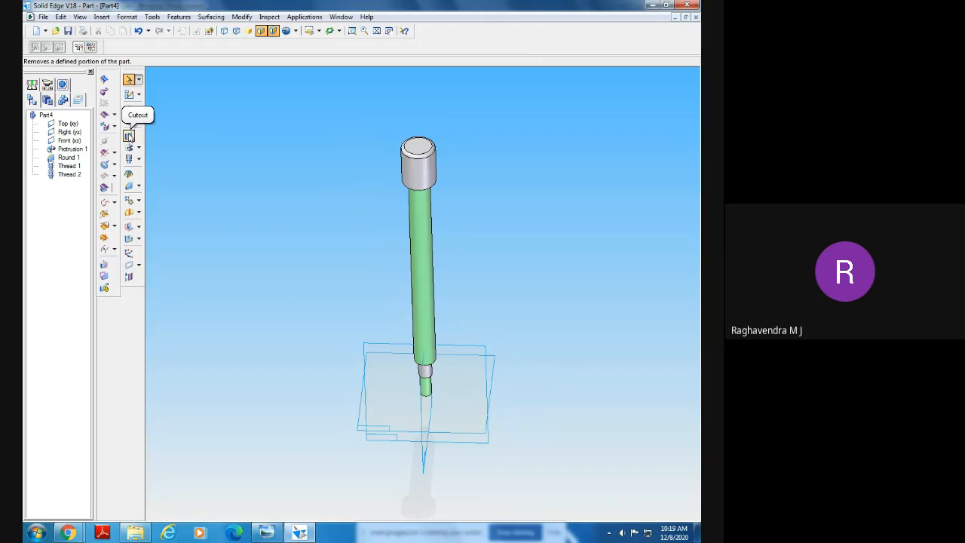
{"action": "left_click", "coordinate": [129, 136]}
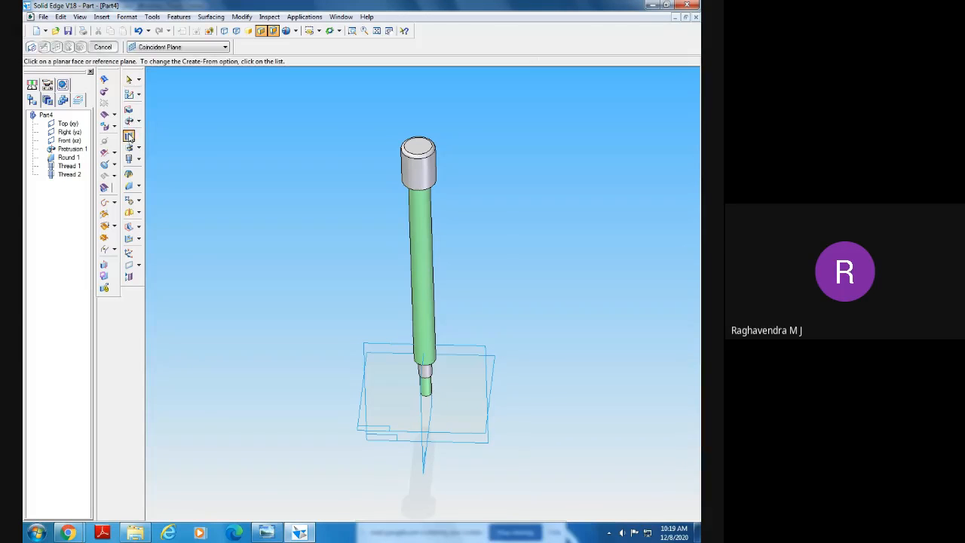
{"action": "middle_click_drag", "start_coordinate": [297, 276], "coordinate": [317, 347]}
{"action": "middle_click_drag", "start_coordinate": [405, 339], "coordinate": [383, 423]}
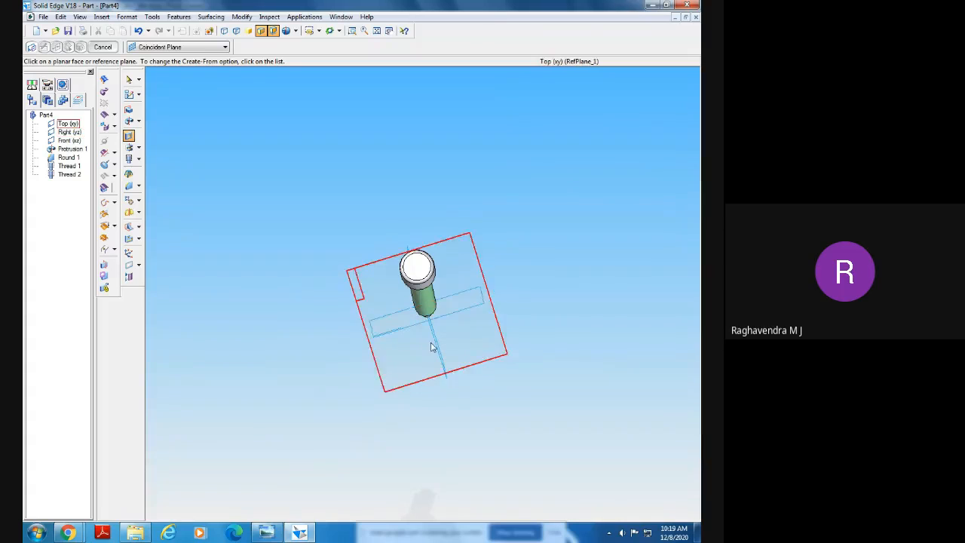
{"action": "left_click", "coordinate": [388, 324]}
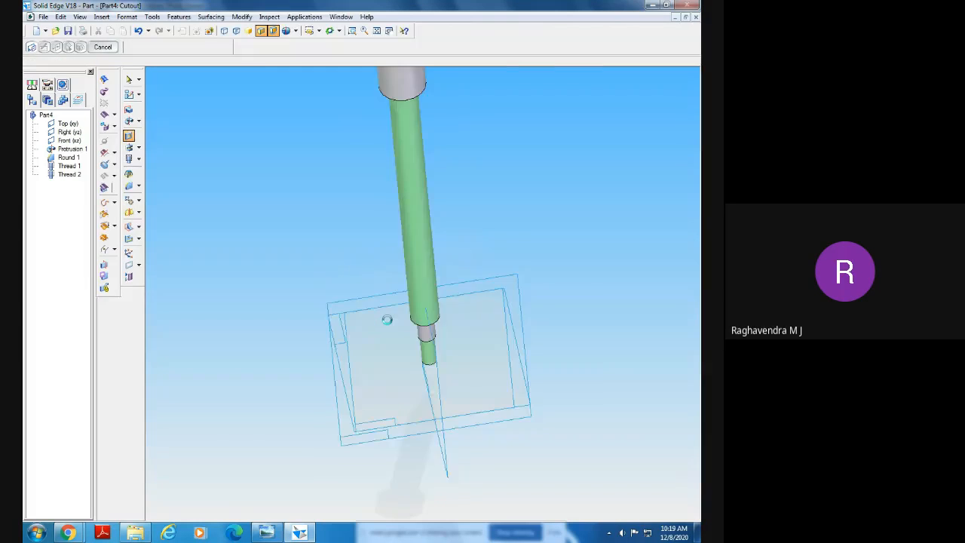
{"action": "left_click", "coordinate": [393, 31]}
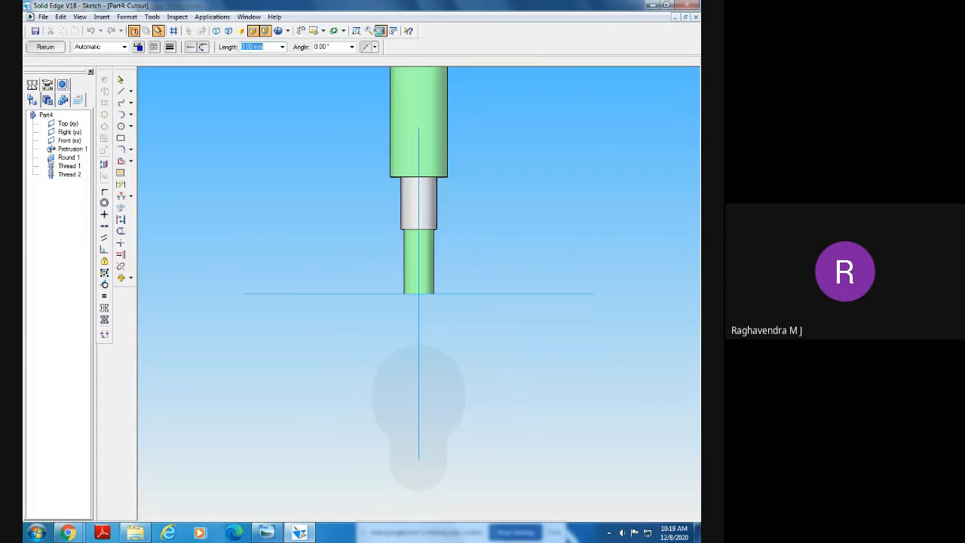
{"action": "left_click", "coordinate": [356, 30]}
{"action": "left_click", "coordinate": [377, 80]}
{"action": "left_click", "coordinate": [478, 154]}
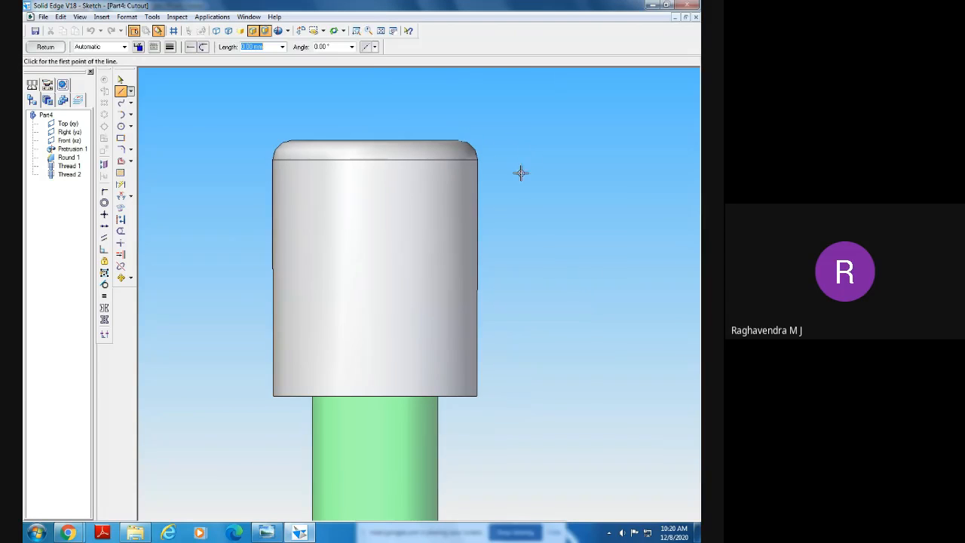
Sketch a 10 mm diameter circle on the head's centreline near mid-height and dimension its diameter
{"action": "left_click", "coordinate": [121, 126]}
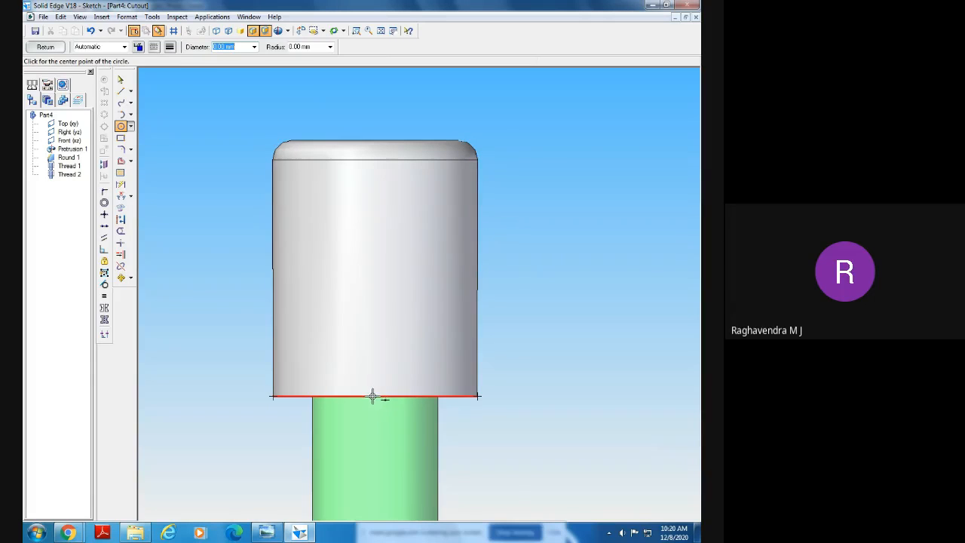
{"action": "left_click", "coordinate": [376, 272]}
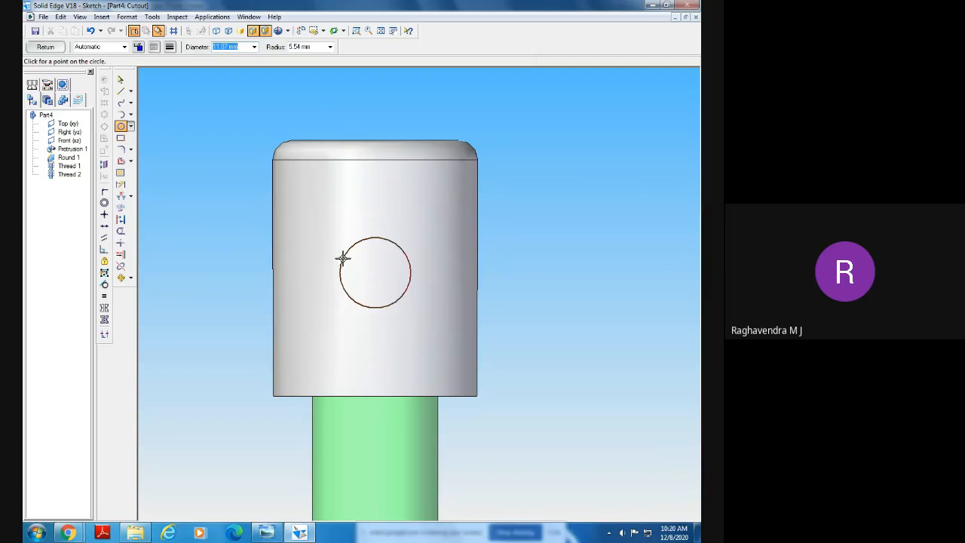
{"action": "type", "text": "10"}
{"action": "key", "text": "Return"}
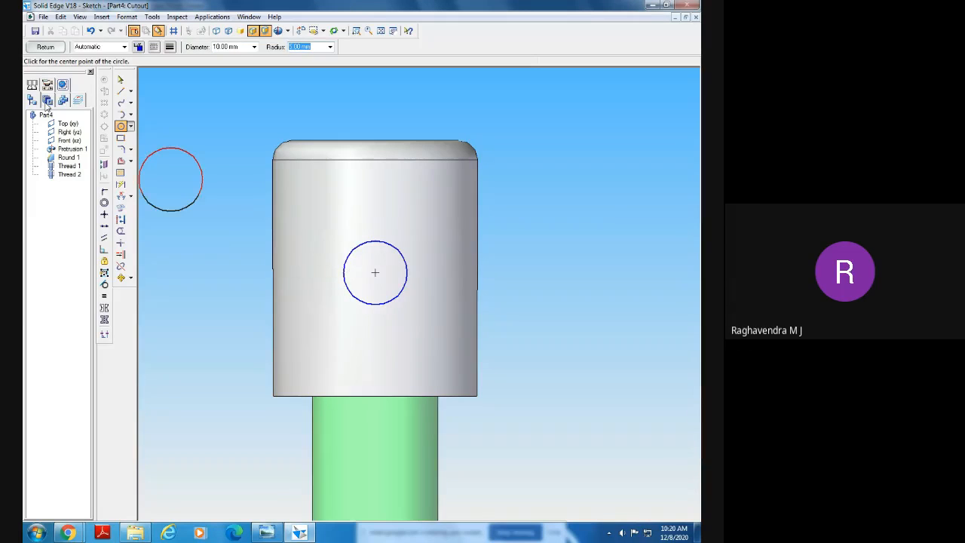
{"action": "left_click", "coordinate": [121, 184]}
{"action": "left_click", "coordinate": [344, 274]}
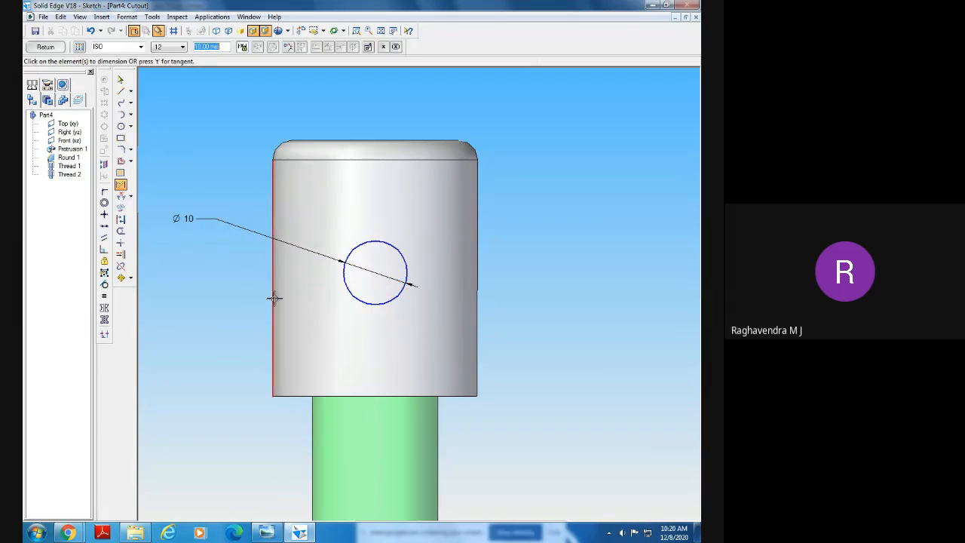
Check the hole position in the screw rod drawing and set the circle centre's height above the head's lower edge to 20 mm
{"action": "left_click", "coordinate": [234, 533]}
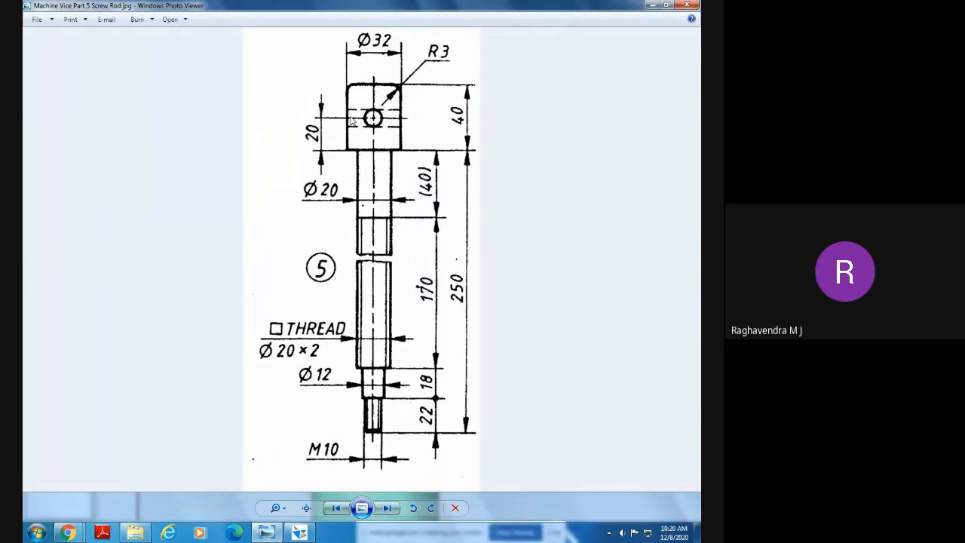
{"action": "left_click", "coordinate": [299, 532]}
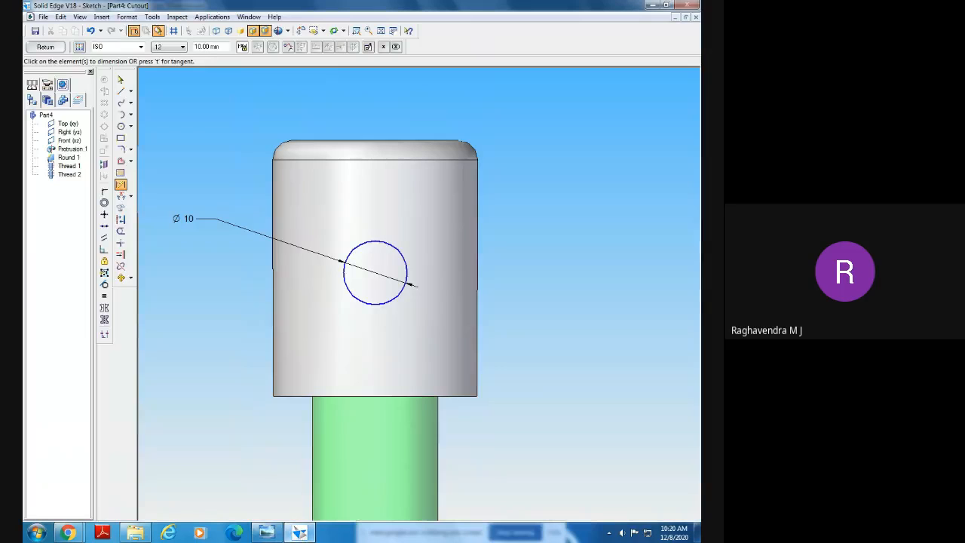
{"action": "left_click", "coordinate": [122, 185]}
{"action": "left_click", "coordinate": [384, 395]}
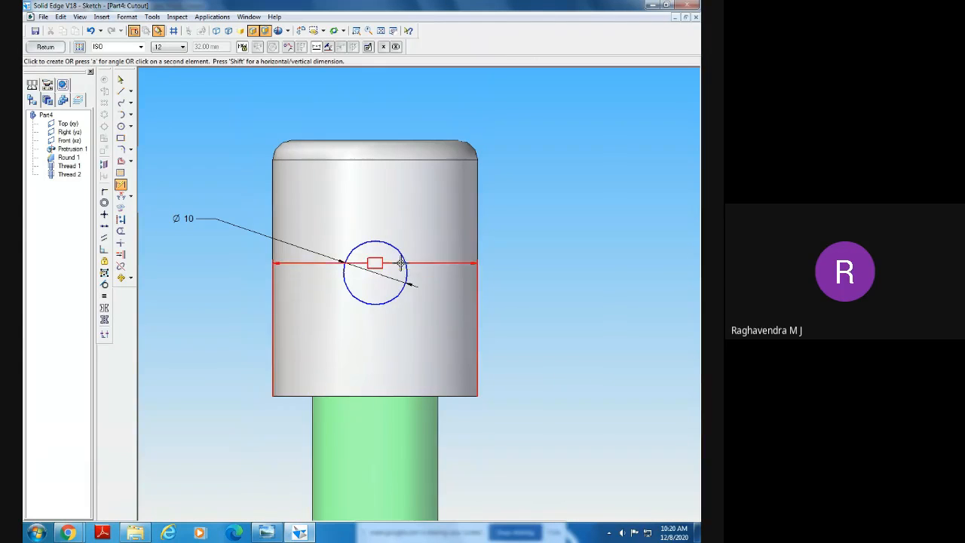
{"action": "left_click", "coordinate": [406, 271]}
{"action": "left_click", "coordinate": [187, 333]}
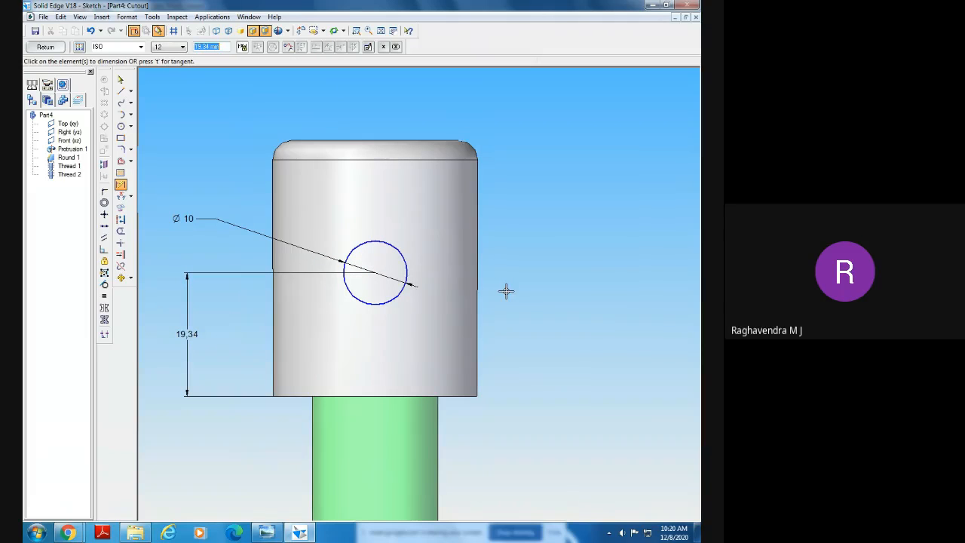
{"action": "type", "text": "20"}
{"action": "key", "text": "Return"}
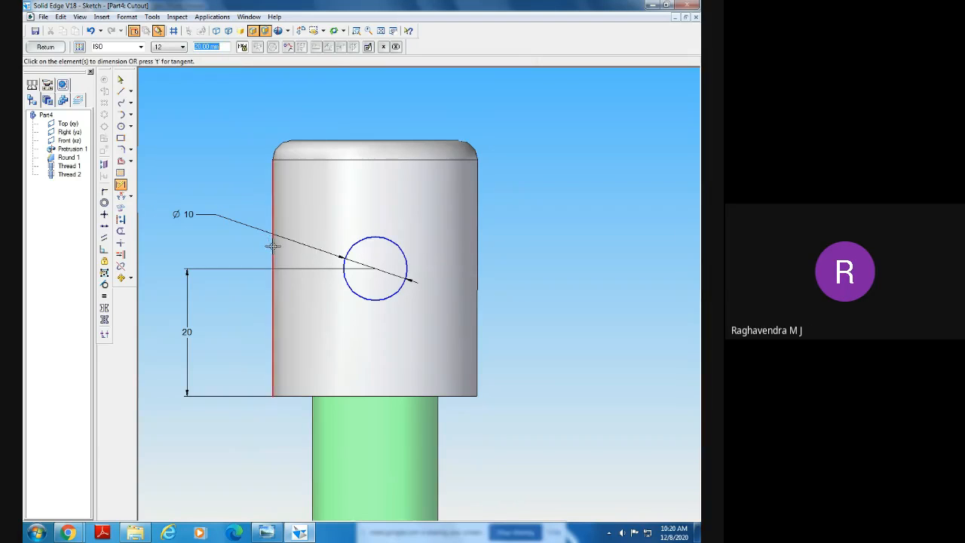
Dimension the horizontal distance from the head's side edge to the circle's centre
{"action": "left_click", "coordinate": [347, 247]}
{"action": "left_click", "coordinate": [273, 301]}
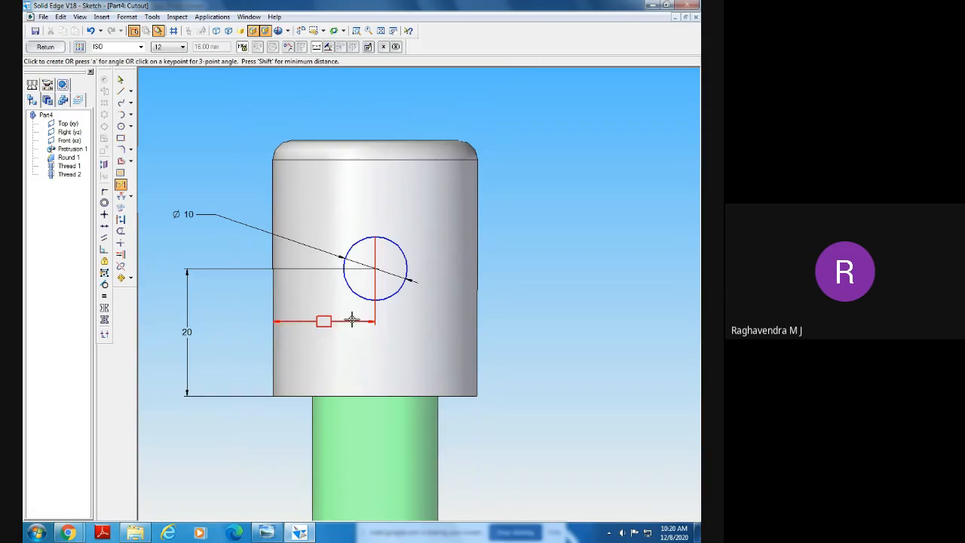
{"action": "left_click", "coordinate": [354, 345]}
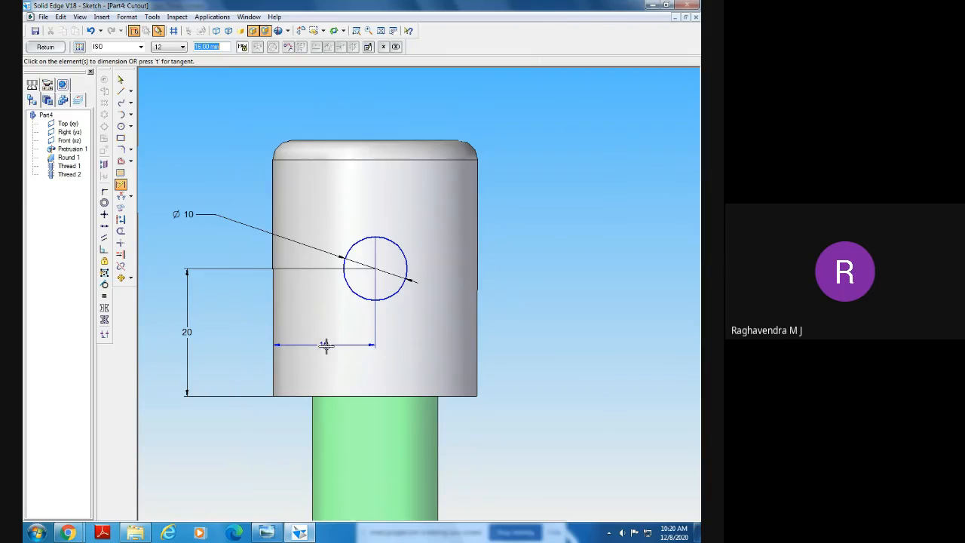
Close the sketch and cut the circle through the head with a symmetric extent, then finish the cutout
{"action": "left_click", "coordinate": [46, 47]}
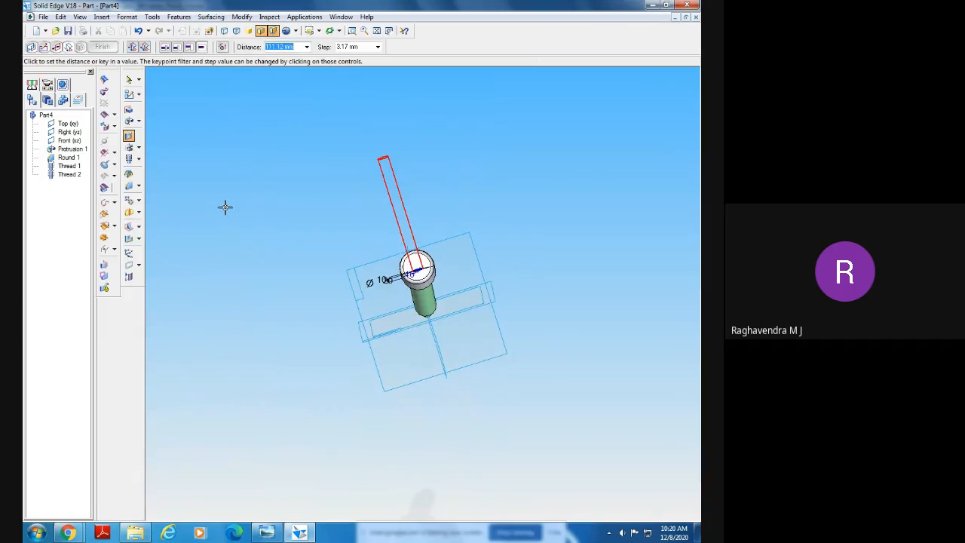
{"action": "left_click", "coordinate": [144, 47]}
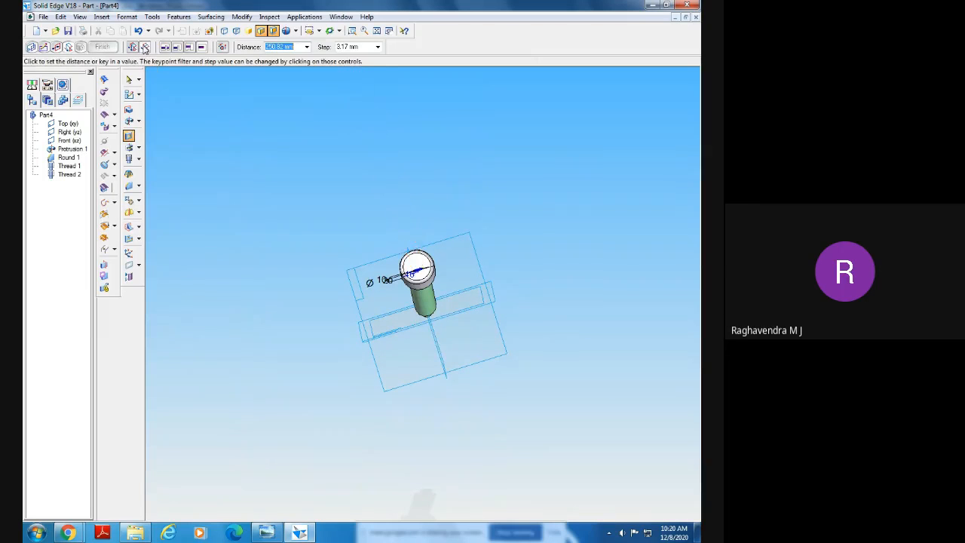
{"action": "left_click", "coordinate": [218, 204]}
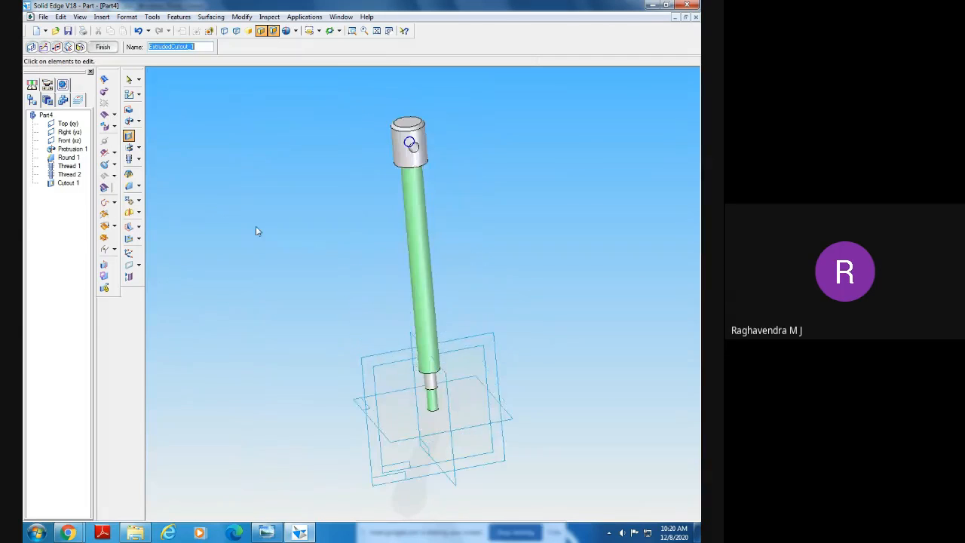
{"action": "left_click", "coordinate": [103, 47]}
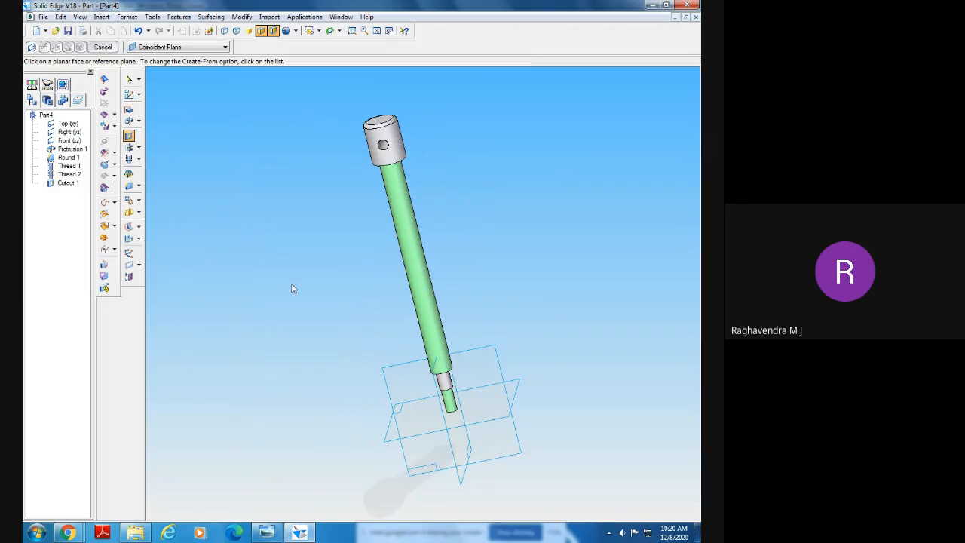
Prepare a second cutout in the head using the Parallel Plane option, examining the reference planes around the rod
{"action": "middle_click_drag", "start_coordinate": [292, 284], "coordinate": [319, 313]}
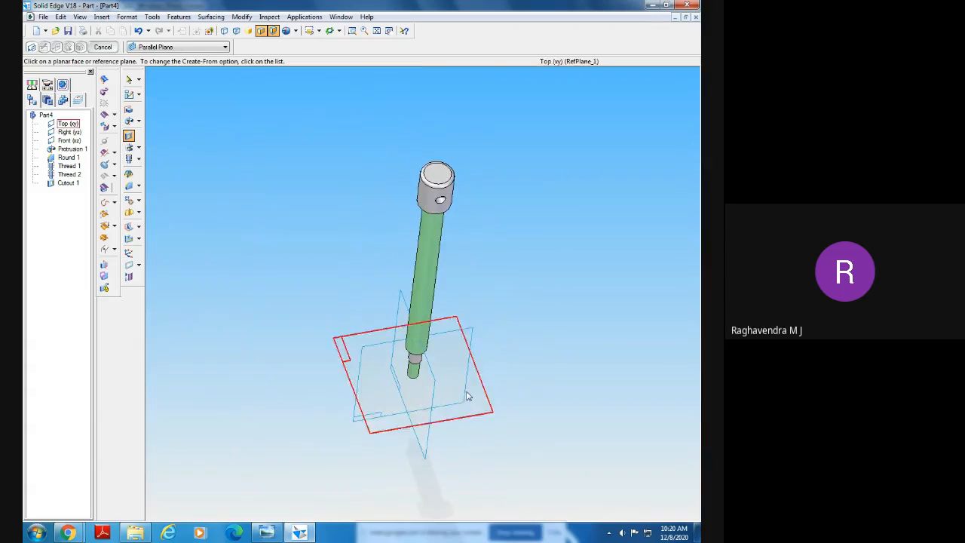
{"action": "middle_click_drag", "start_coordinate": [468, 396], "coordinate": [491, 351]}
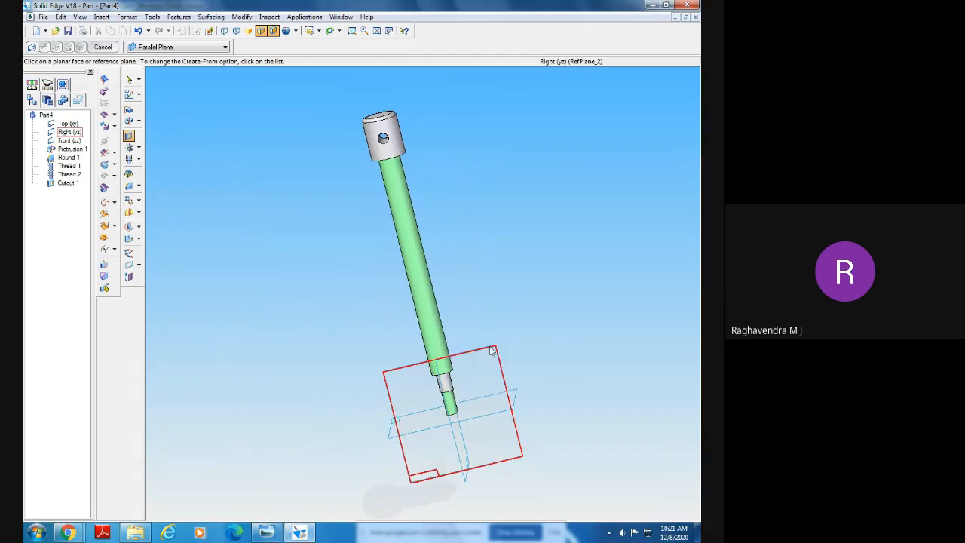
{"action": "middle_click_drag", "start_coordinate": [340, 382], "coordinate": [410, 402]}
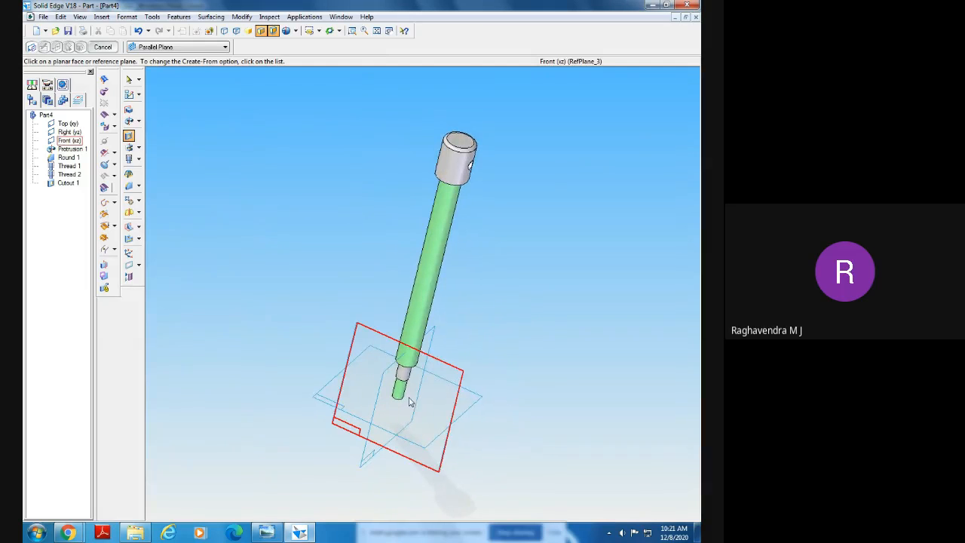
{"action": "left_click", "coordinate": [446, 373]}
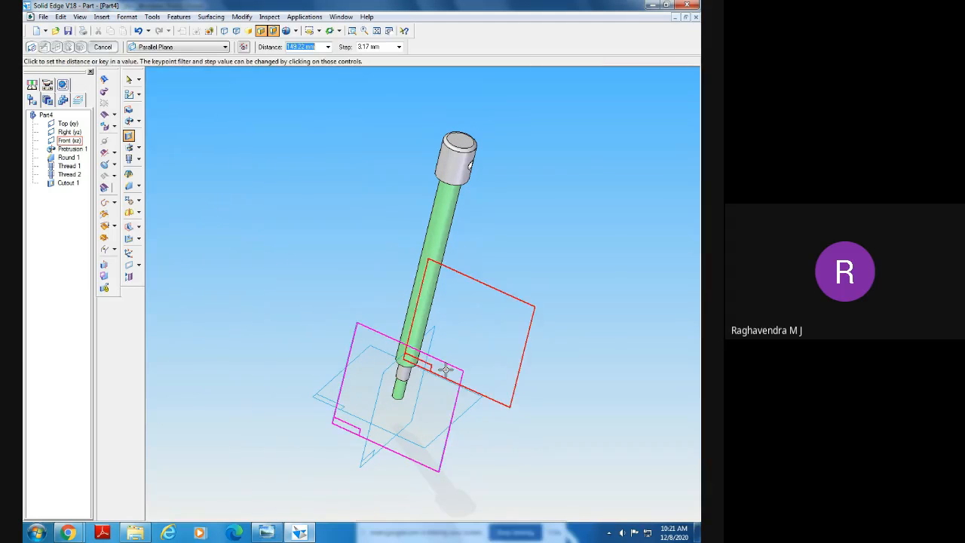
{"action": "left_click", "coordinate": [129, 81]}
Start a cutout with a coincident plane sketch on the Front (xz) plane, at the screw rod's head
{"action": "left_click", "coordinate": [128, 136]}
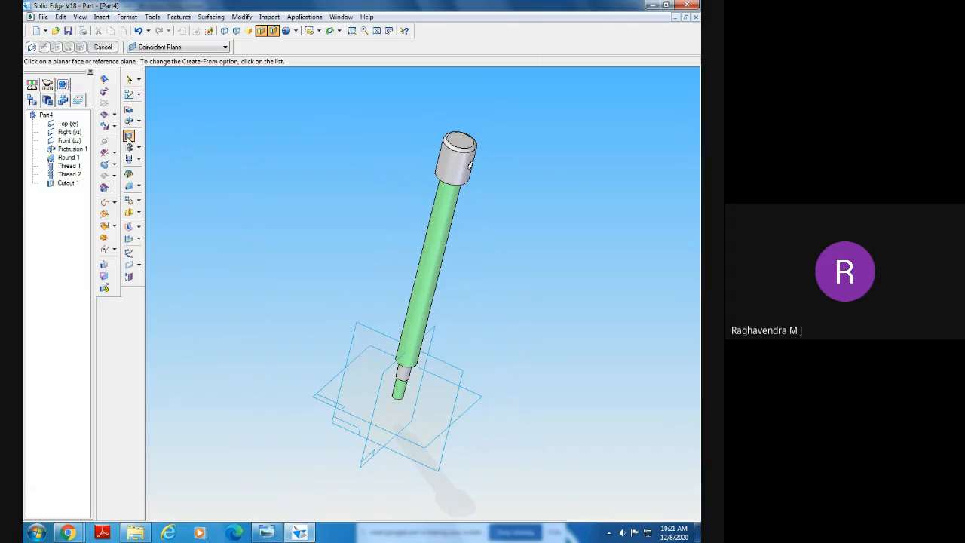
{"action": "left_click", "coordinate": [348, 363]}
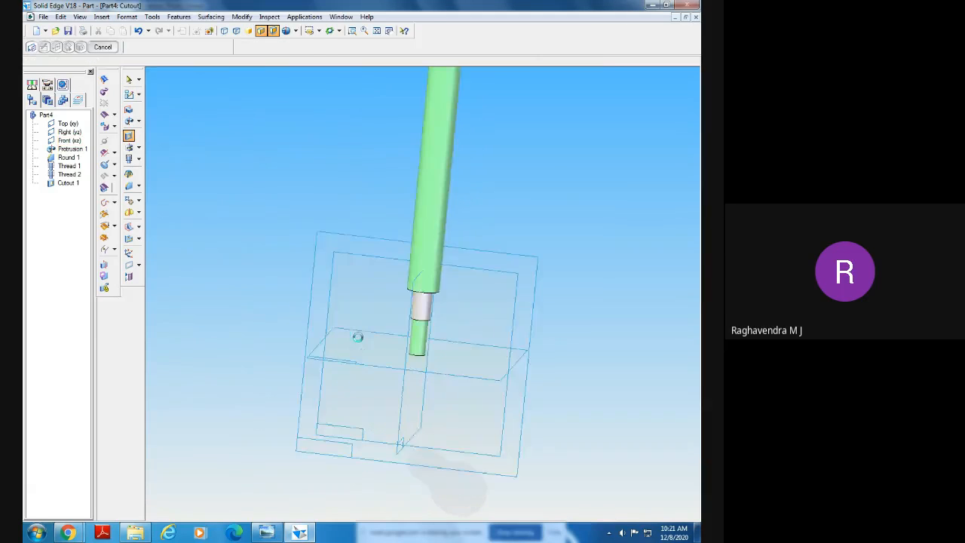
{"action": "left_click", "coordinate": [382, 31]}
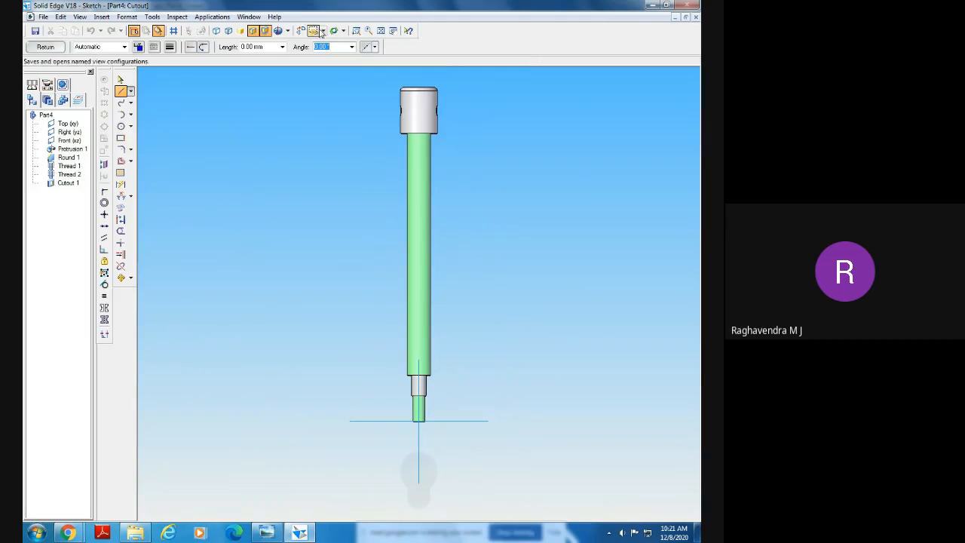
{"action": "left_click", "coordinate": [357, 31]}
{"action": "left_click_drag", "start_coordinate": [366, 81], "coordinate": [456, 139]}
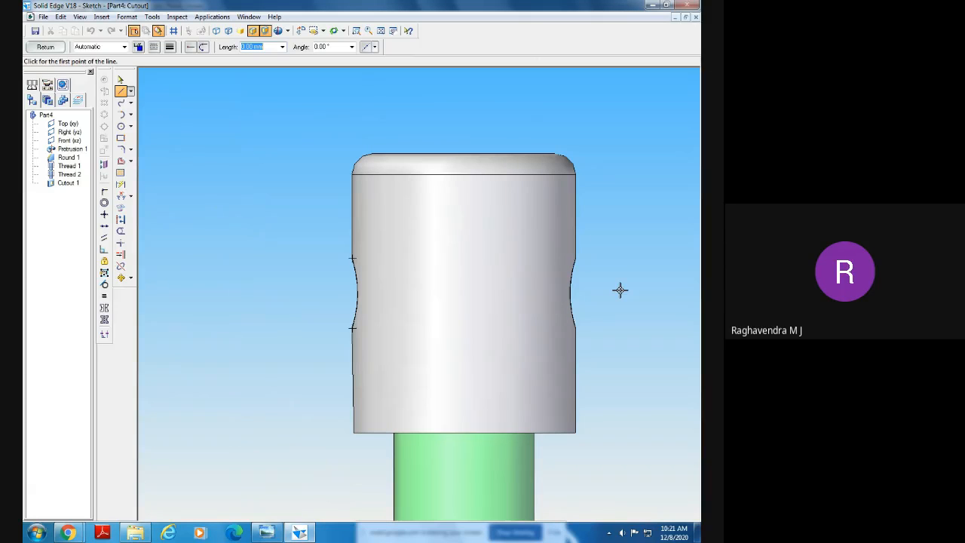
Draw a 10 mm diameter circle centred on the rod's head, level with the existing cross hole
{"action": "left_click", "coordinate": [121, 126]}
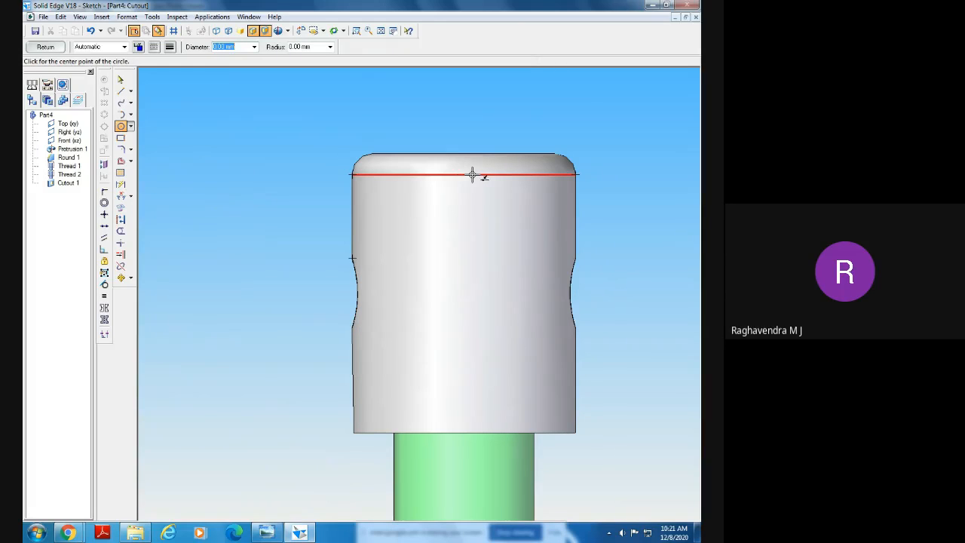
{"action": "left_click", "coordinate": [464, 293]}
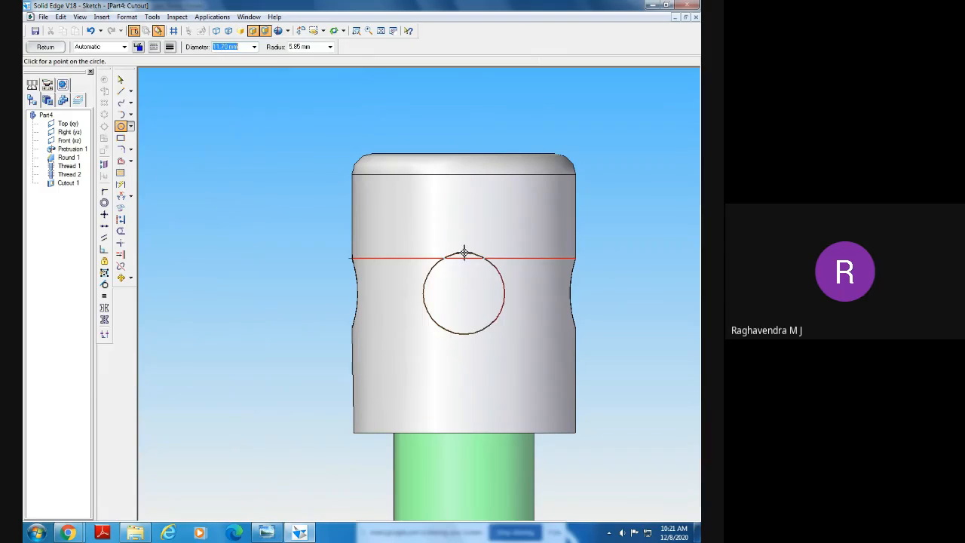
{"action": "type", "text": "10"}
{"action": "key", "text": "Return"}
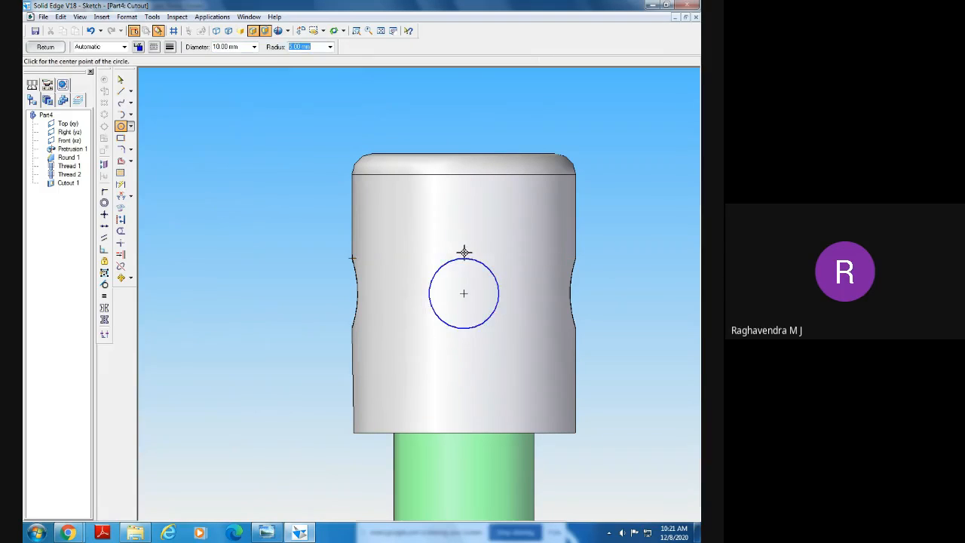
Dimension the circle's centre from the head's lower edge and from the head's side edge
{"action": "left_click", "coordinate": [121, 185]}
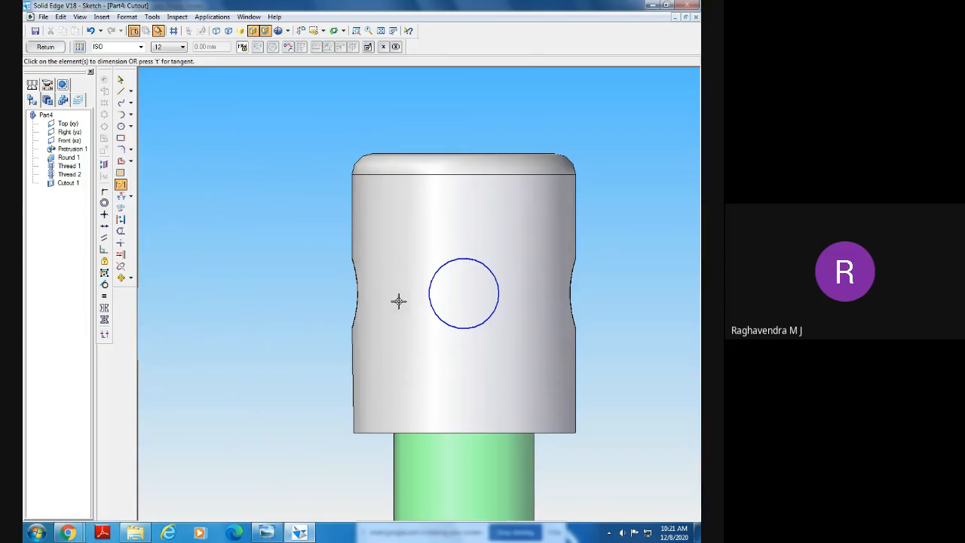
{"action": "left_click", "coordinate": [475, 432]}
{"action": "left_click", "coordinate": [499, 294]}
{"action": "left_click", "coordinate": [302, 336]}
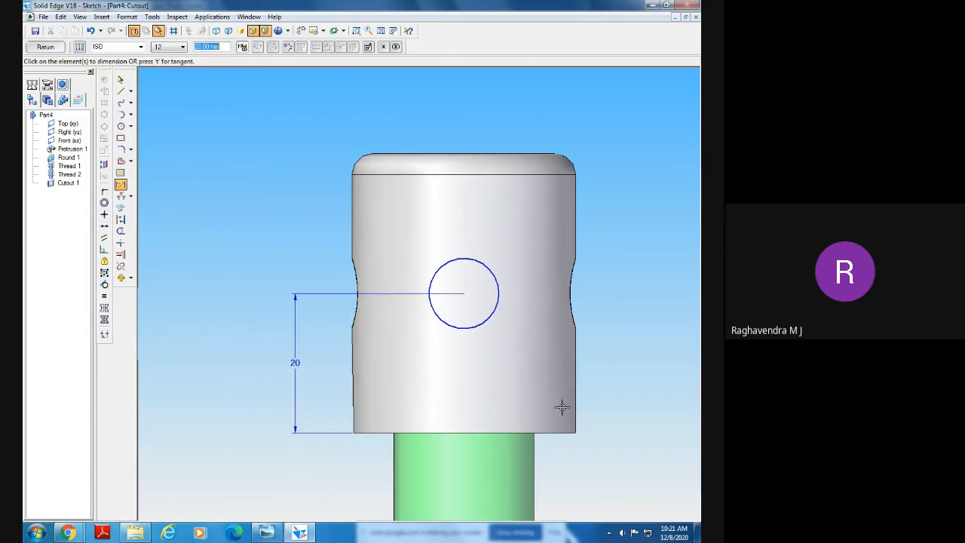
{"action": "left_click", "coordinate": [360, 223]}
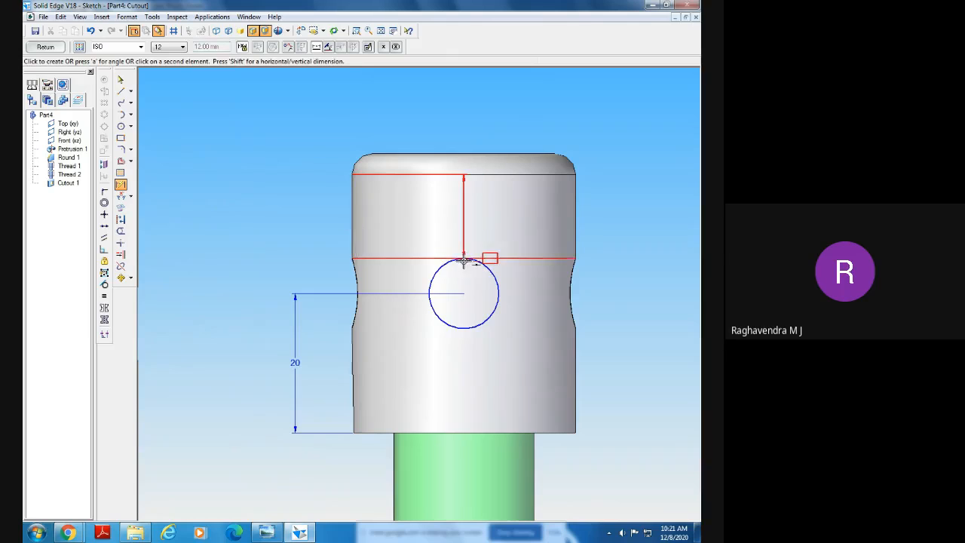
{"action": "left_click", "coordinate": [467, 259]}
{"action": "left_click", "coordinate": [441, 219]}
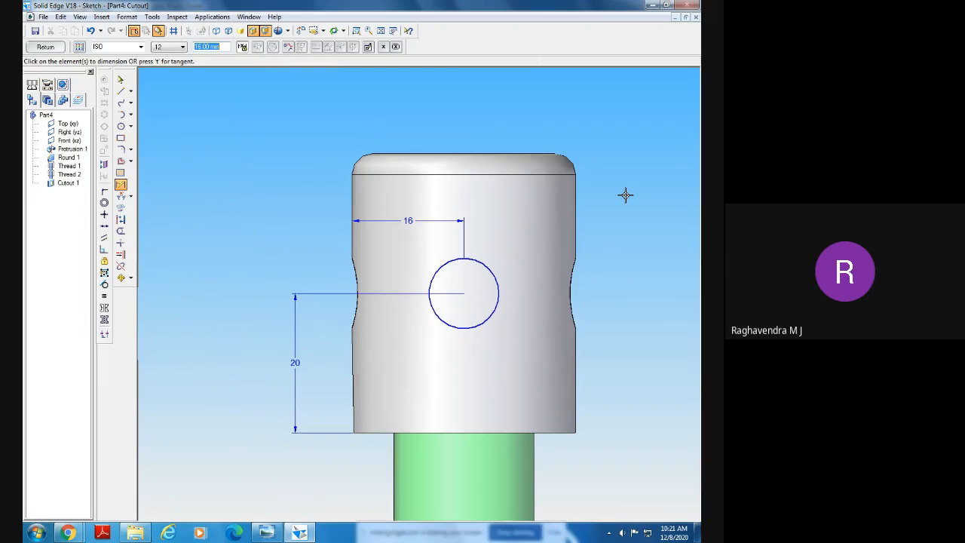
Close the sketch and cut the circle symmetrically through the rod's head, finishing the cutout
{"action": "left_click", "coordinate": [45, 48]}
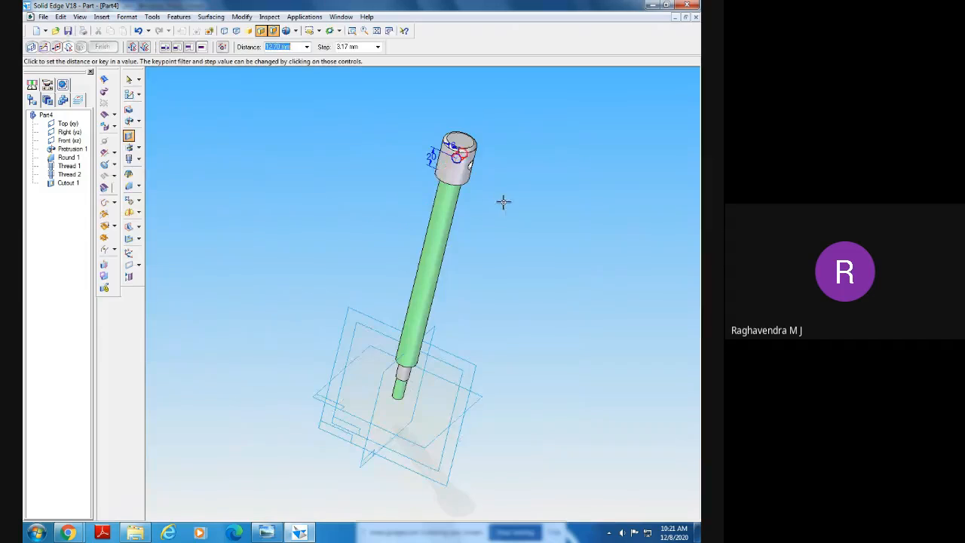
{"action": "middle_click_drag", "start_coordinate": [503, 202], "coordinate": [487, 228]}
{"action": "left_click", "coordinate": [144, 48]}
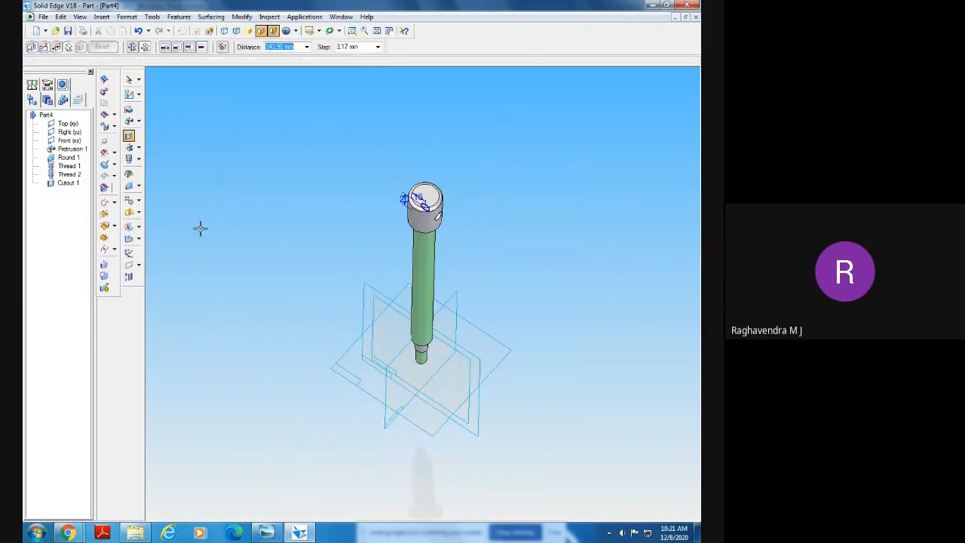
{"action": "left_click", "coordinate": [104, 47]}
Examine the two crossed holes in the head from the top with hidden edges shown
{"action": "middle_click_drag", "start_coordinate": [231, 215], "coordinate": [257, 228]}
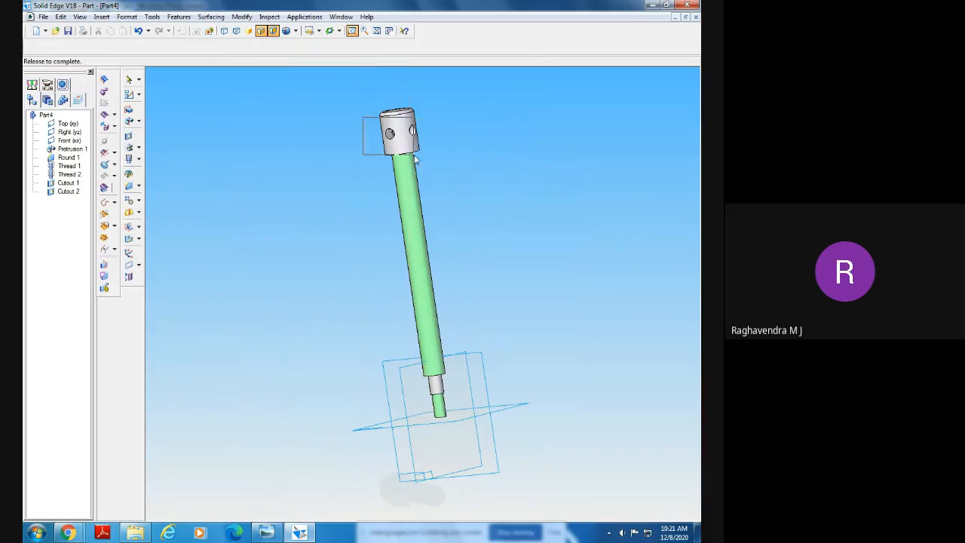
{"action": "scroll", "coordinate": [511, 140], "scroll_direction": "up", "scroll_amount": 6}
{"action": "middle_click_drag", "start_coordinate": [543, 233], "coordinate": [601, 276]}
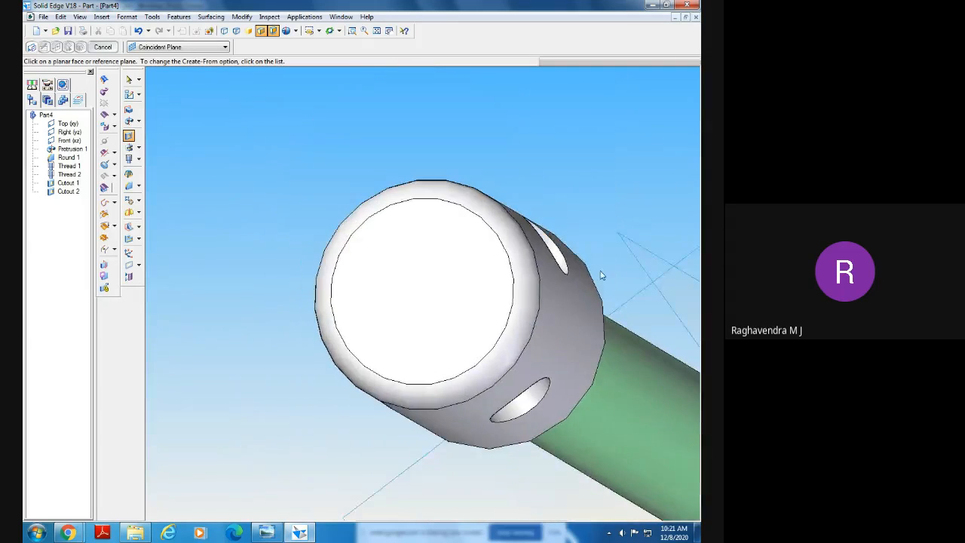
{"action": "left_click", "coordinate": [319, 31]}
{"action": "left_click", "coordinate": [323, 42]}
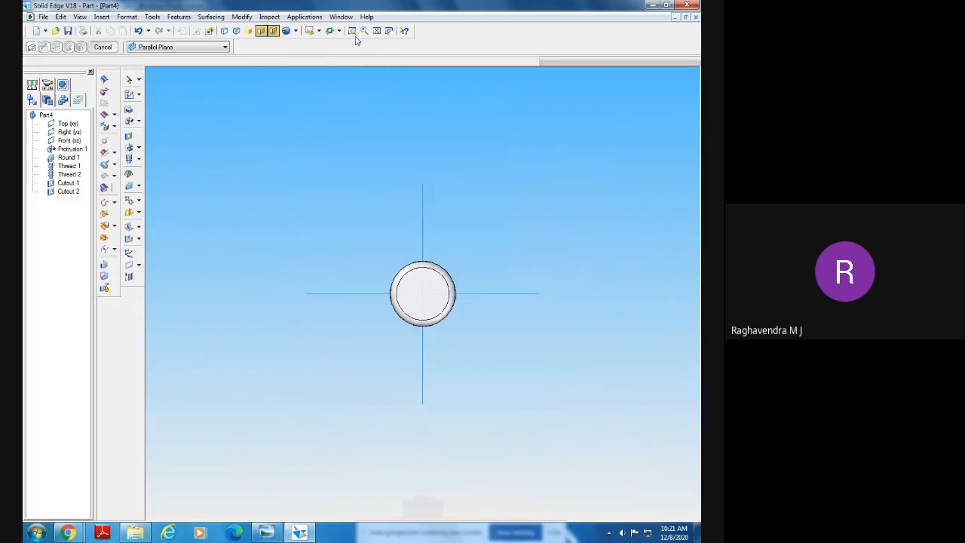
{"action": "left_click", "coordinate": [352, 30]}
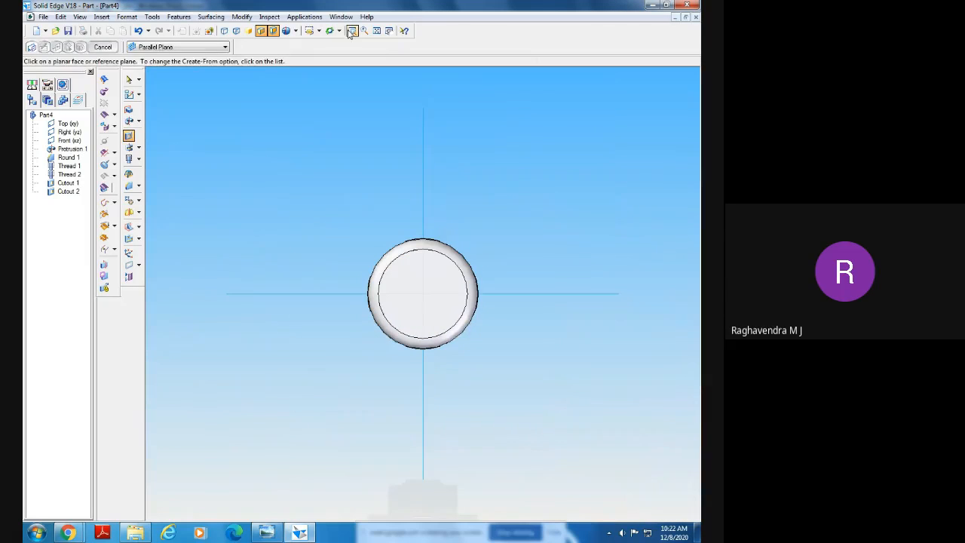
{"action": "left_click_drag", "start_coordinate": [295, 177], "coordinate": [559, 403]}
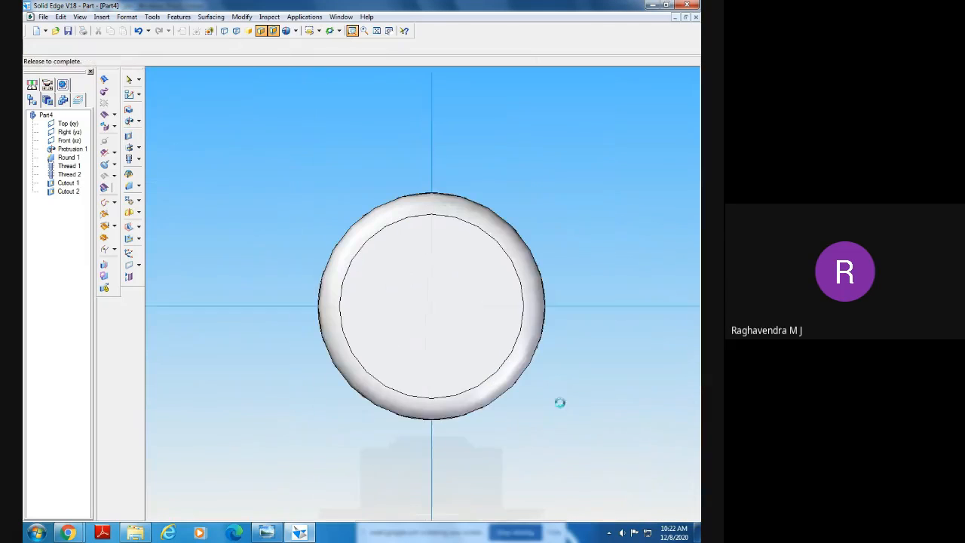
{"action": "left_click", "coordinate": [237, 31]}
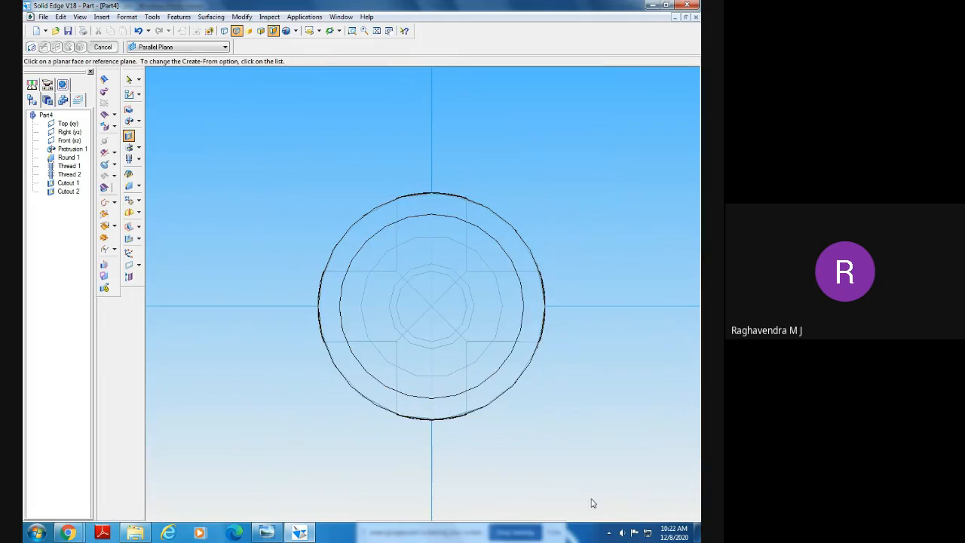
Switch to Windows Photo Viewer, examine the screw rod's end view and parts list in Machine Vice 1.jpg, and return to Solid Edge
{"action": "left_click", "coordinate": [300, 532]}
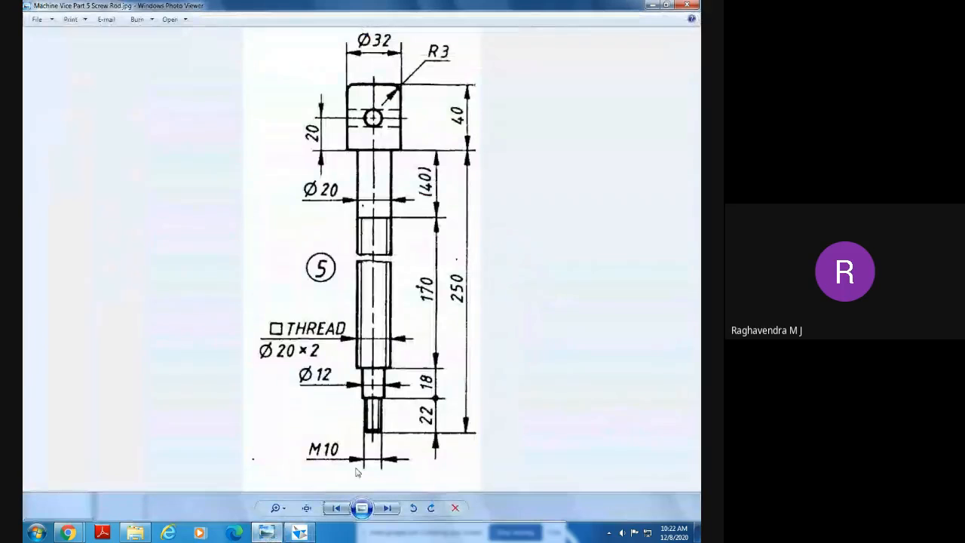
{"action": "left_click", "coordinate": [337, 511]}
{"action": "left_click", "coordinate": [337, 511]}
{"action": "left_click", "coordinate": [337, 511]}
{"action": "left_click", "coordinate": [337, 511]}
{"action": "left_click", "coordinate": [337, 512]}
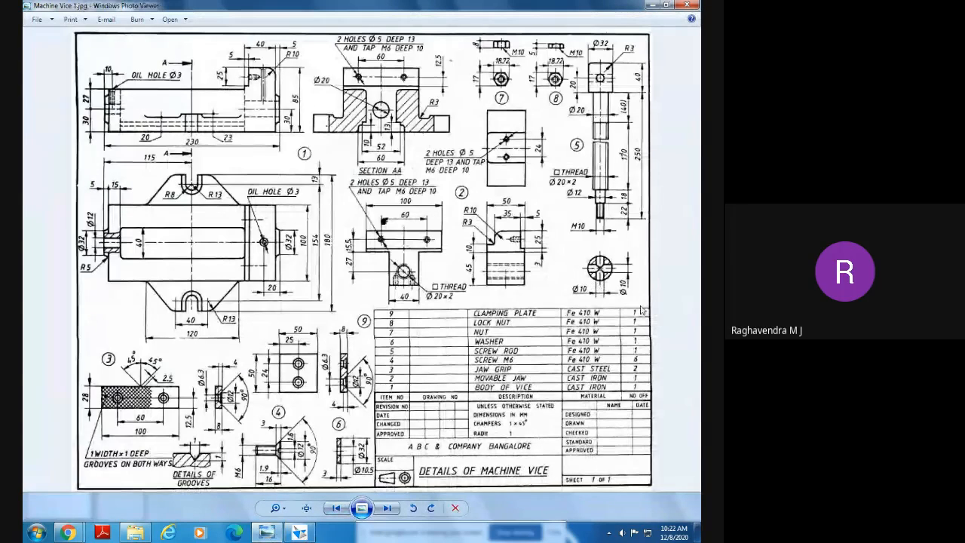
{"action": "scroll", "coordinate": [635, 306], "scroll_direction": "up", "scroll_amount": 3}
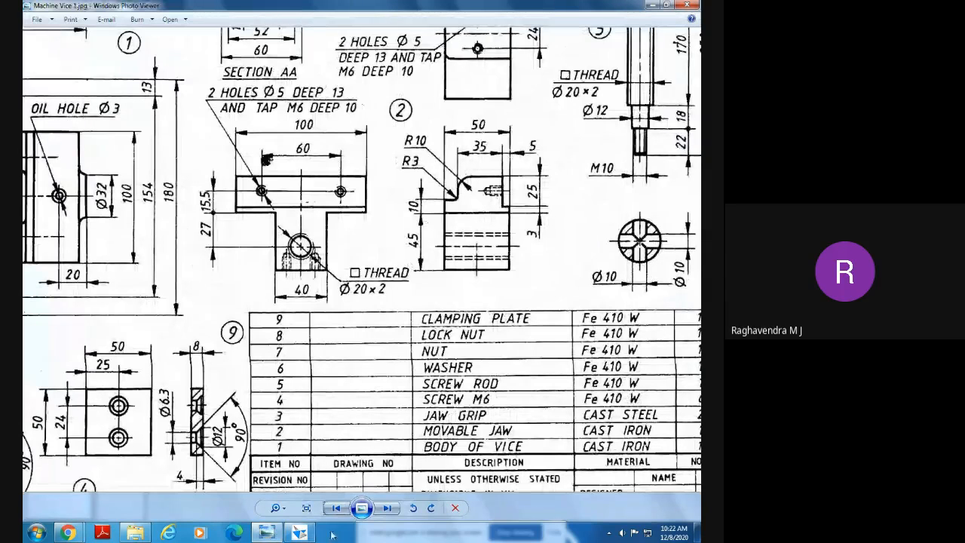
{"action": "left_click", "coordinate": [299, 533]}
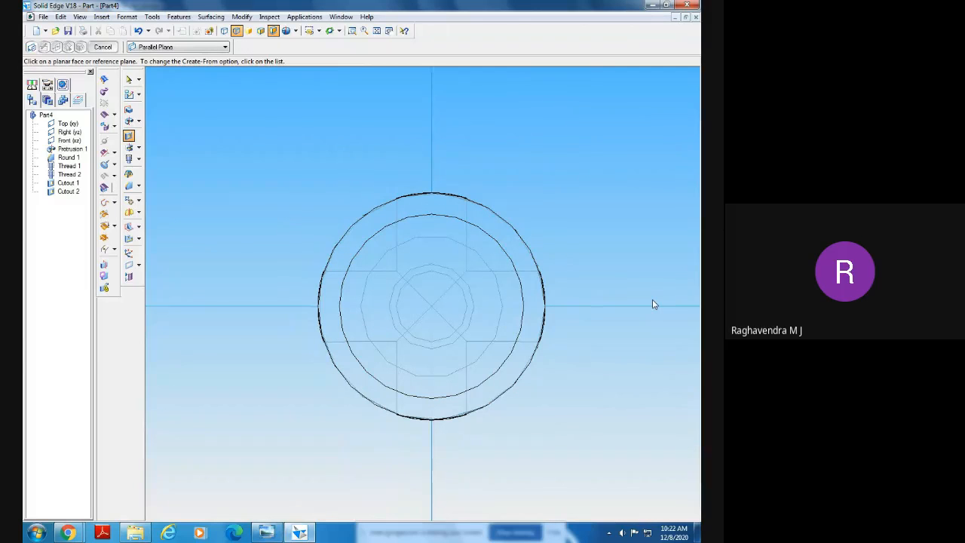
Restore the shaded display with visible edges and show the part in an isometric view
{"action": "left_click", "coordinate": [260, 31]}
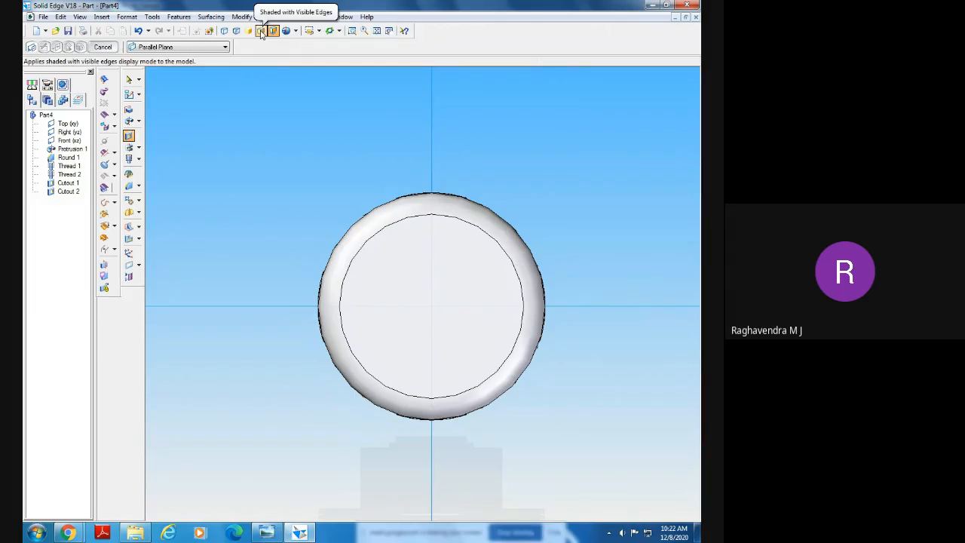
{"action": "left_click", "coordinate": [377, 31]}
{"action": "middle_click_drag", "start_coordinate": [349, 143], "coordinate": [348, 111]}
{"action": "left_click", "coordinate": [322, 58]}
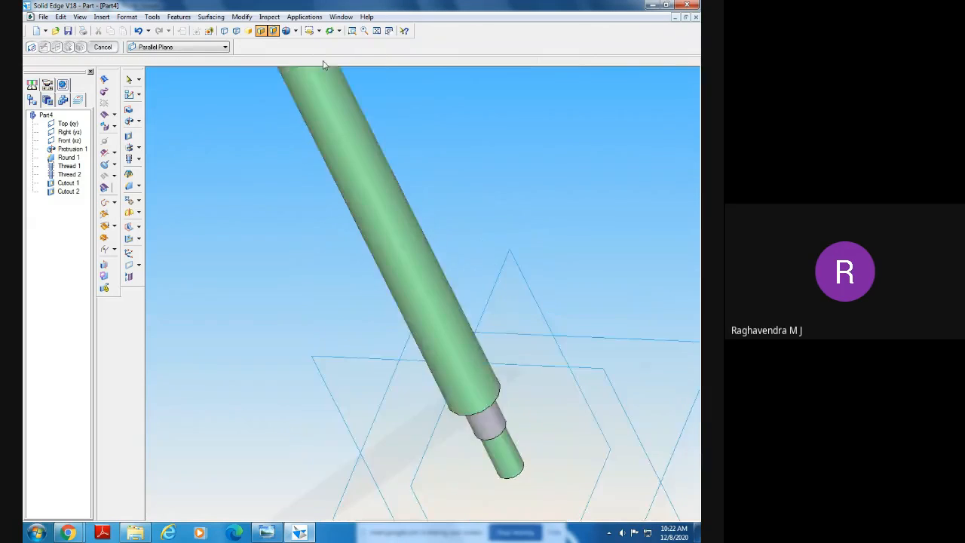
{"action": "left_click", "coordinate": [310, 30]}
{"action": "left_click", "coordinate": [335, 59]}
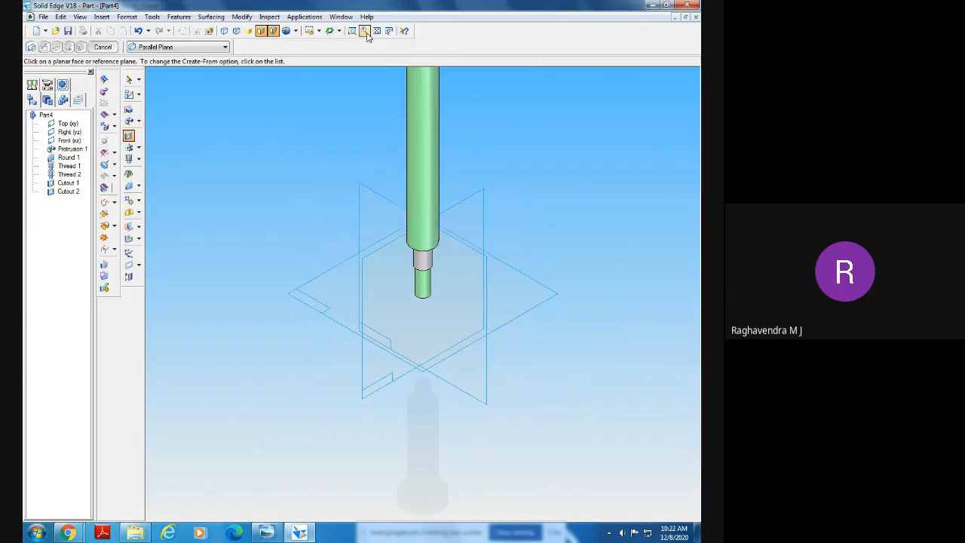
Set the part's material to FE410 in the material table and apply it to the model
{"action": "left_click", "coordinate": [152, 16]}
{"action": "left_click", "coordinate": [181, 142]}
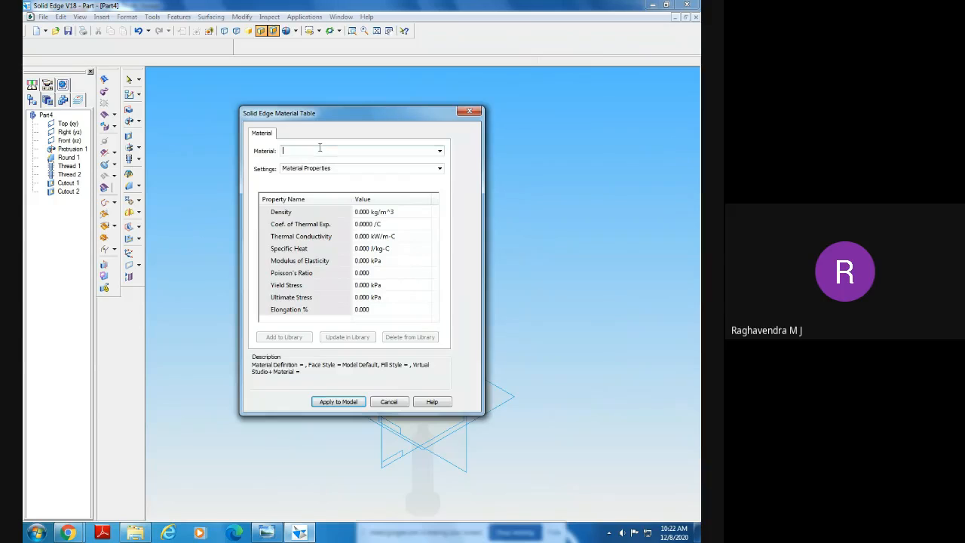
{"action": "type", "text": "FE410"}
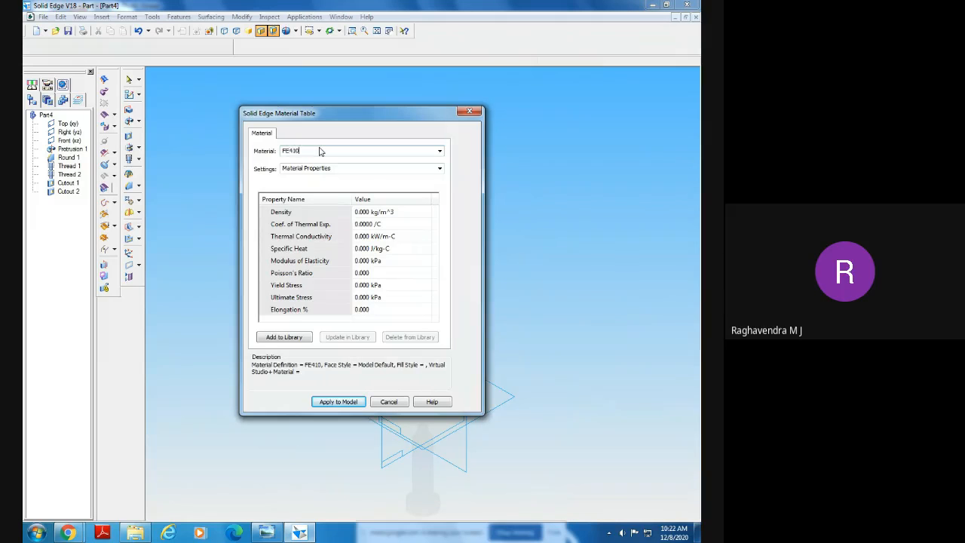
{"action": "left_click", "coordinate": [338, 401]}
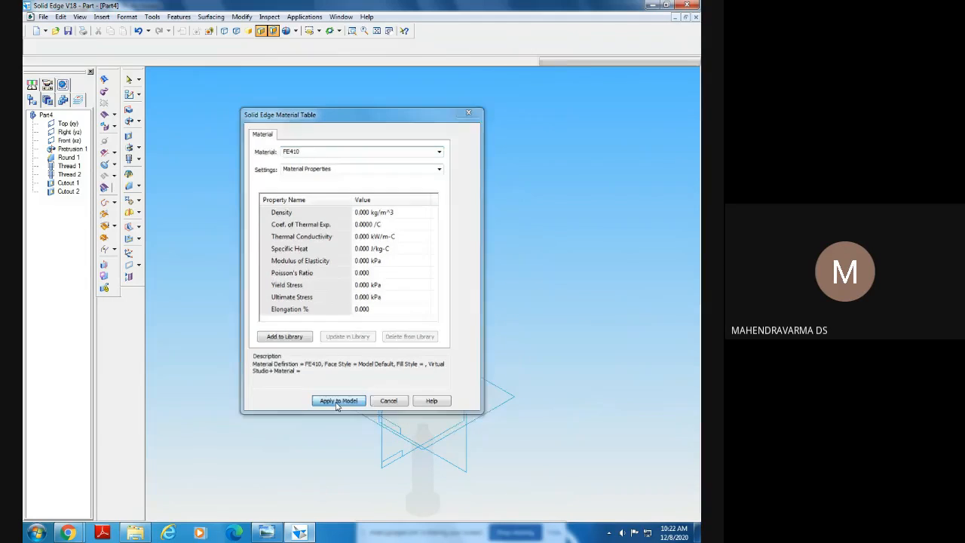
Set the Title in the part's summary properties to SCREW ROD
{"action": "left_click", "coordinate": [43, 16]}
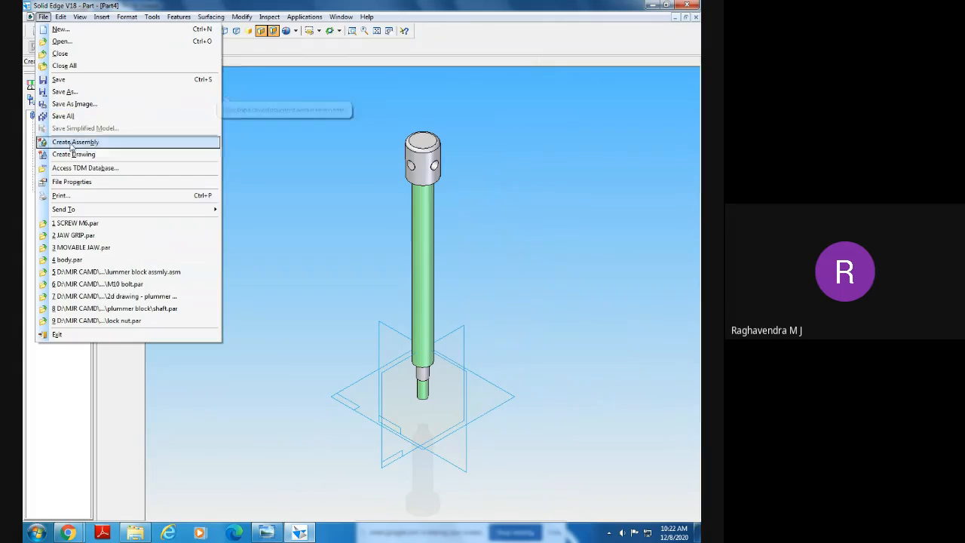
{"action": "left_click", "coordinate": [73, 181]}
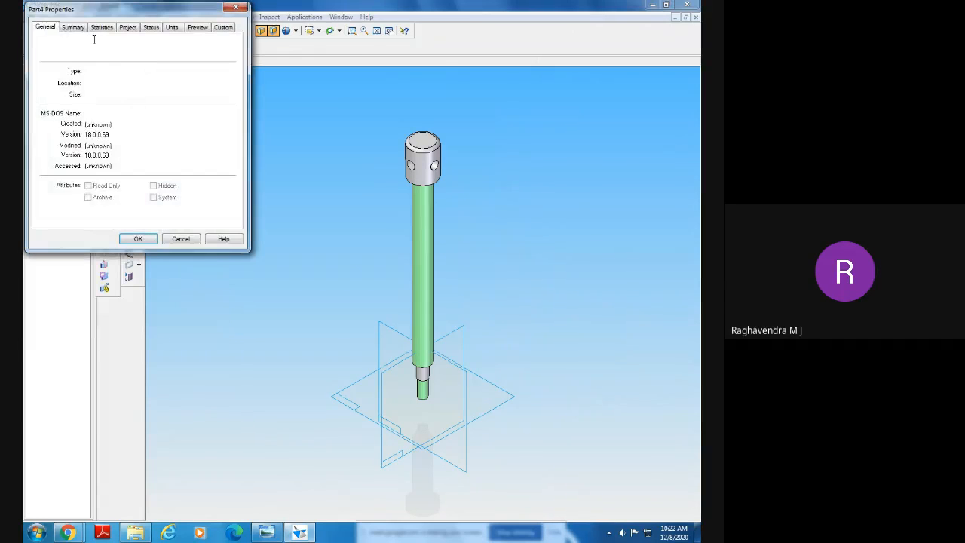
{"action": "left_click", "coordinate": [73, 28]}
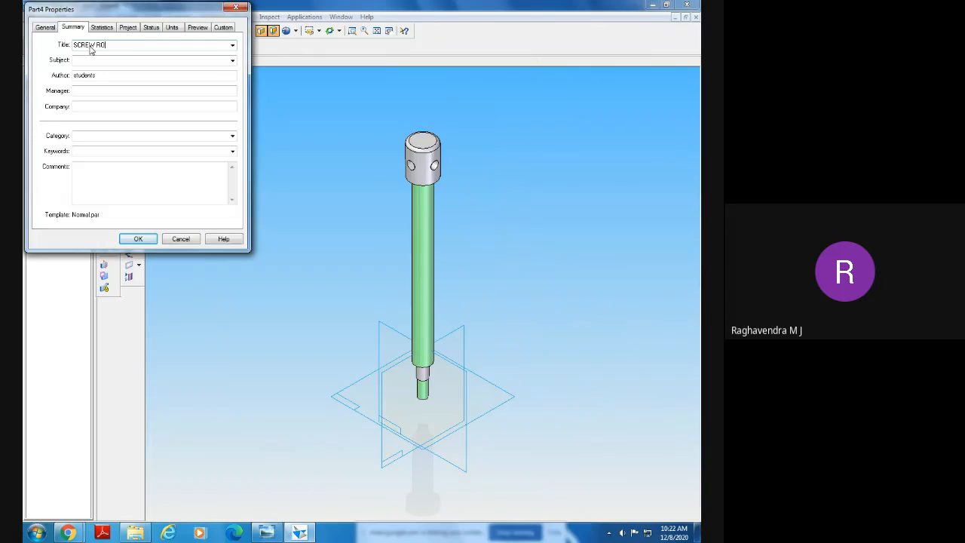
{"action": "left_click_drag", "start_coordinate": [113, 45], "coordinate": [69, 44]}
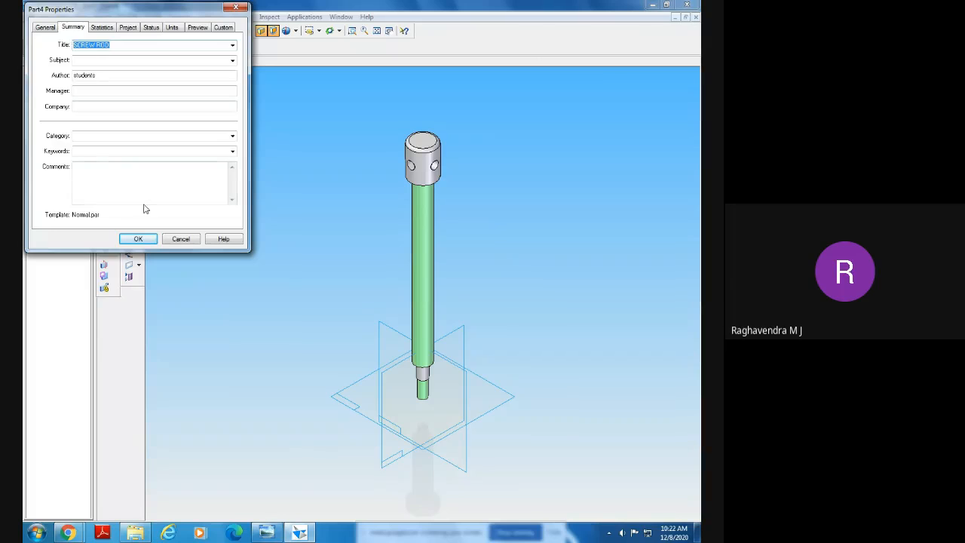
{"action": "left_click", "coordinate": [138, 238]}
Save the part in the machine vice folder under the name SCREW ROD
{"action": "left_click", "coordinate": [43, 16]}
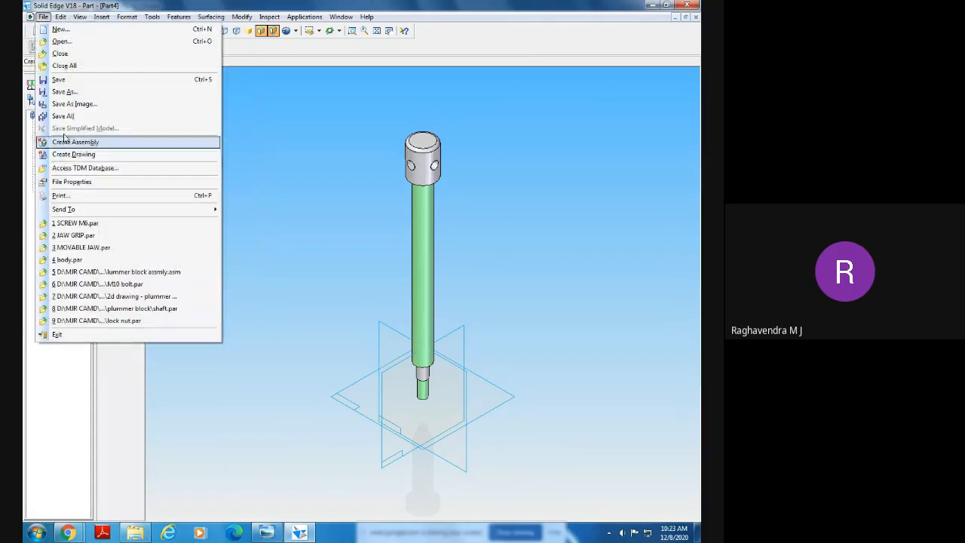
{"action": "left_click", "coordinate": [59, 80]}
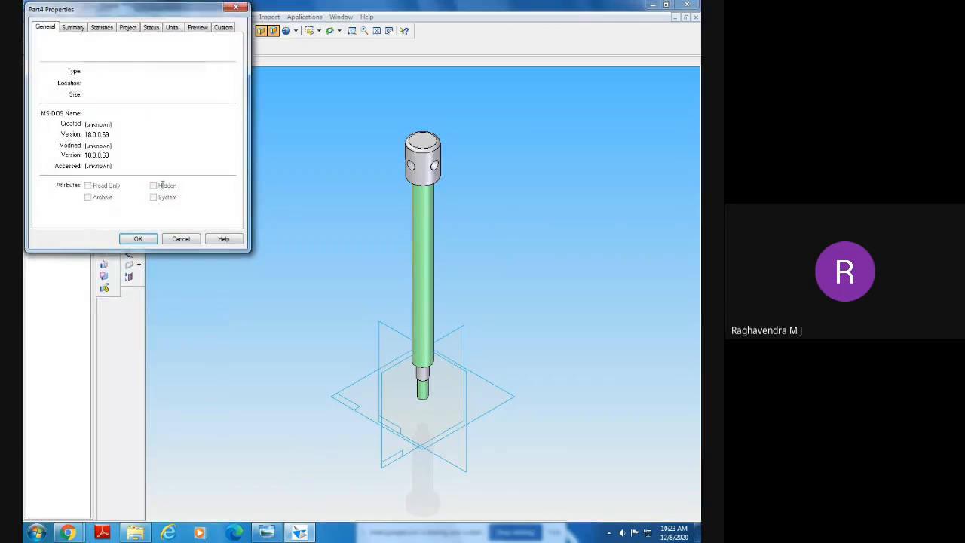
{"action": "left_click", "coordinate": [138, 239]}
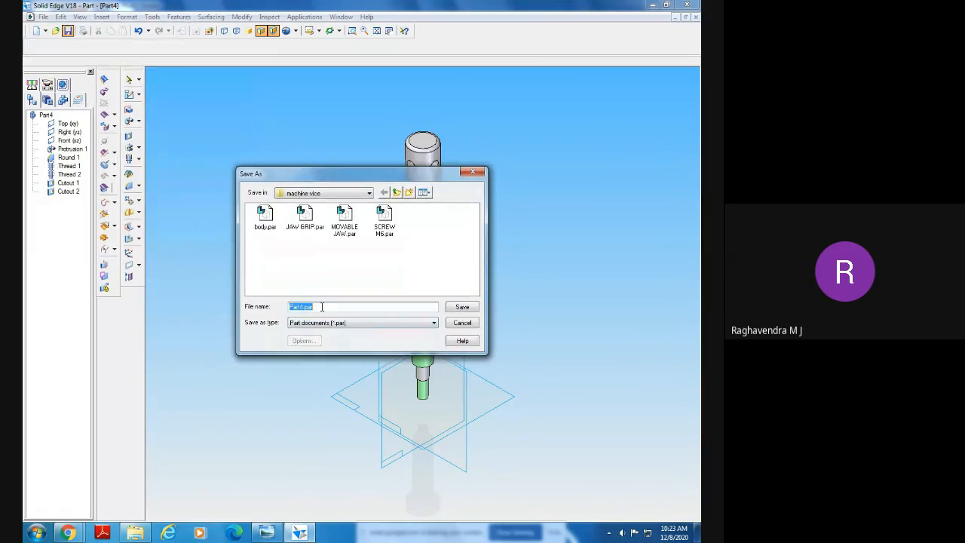
{"action": "type", "text": "SCREW ROD"}
{"action": "left_click", "coordinate": [462, 309]}
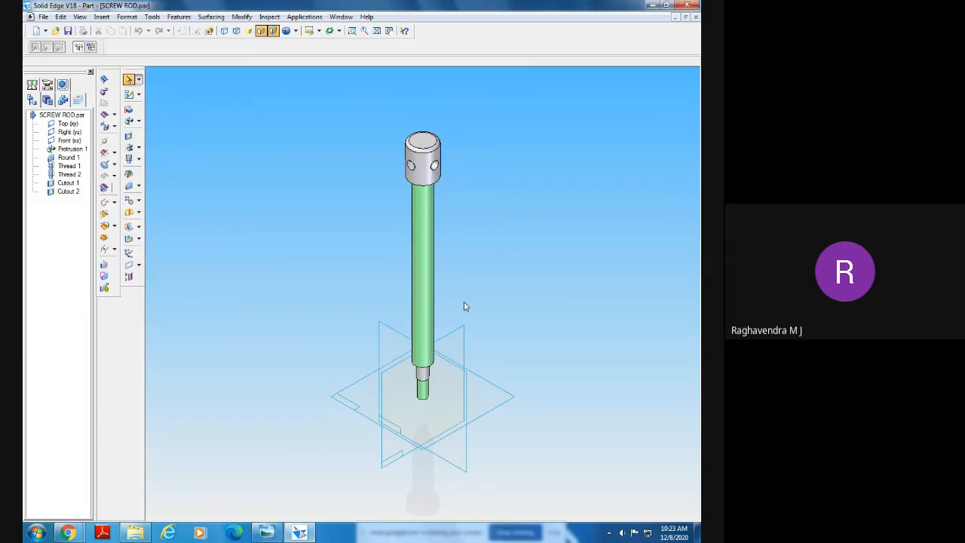
Close the screw rod part, create a new solid part, and start a protrusion sketch on the front vertical reference plane
{"action": "left_click", "coordinate": [696, 17]}
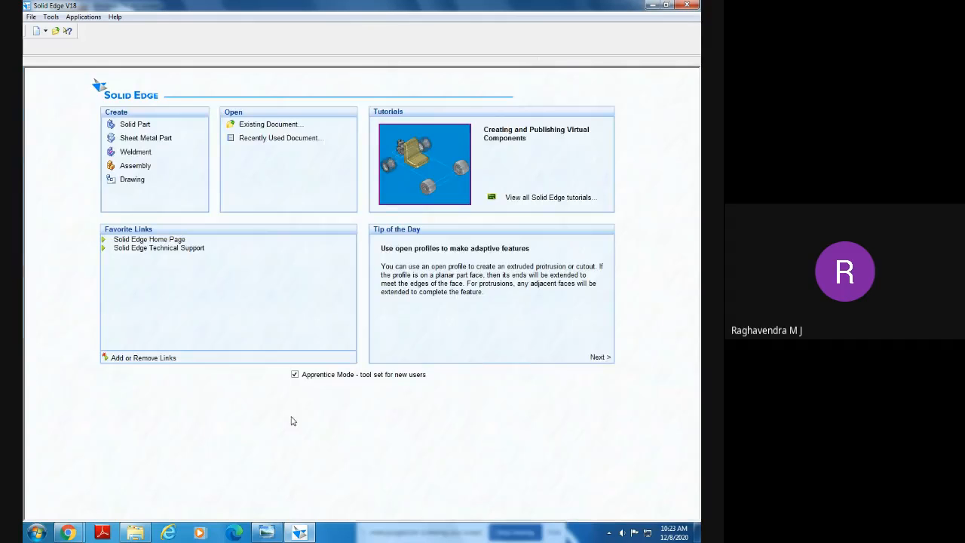
{"action": "left_click", "coordinate": [136, 126]}
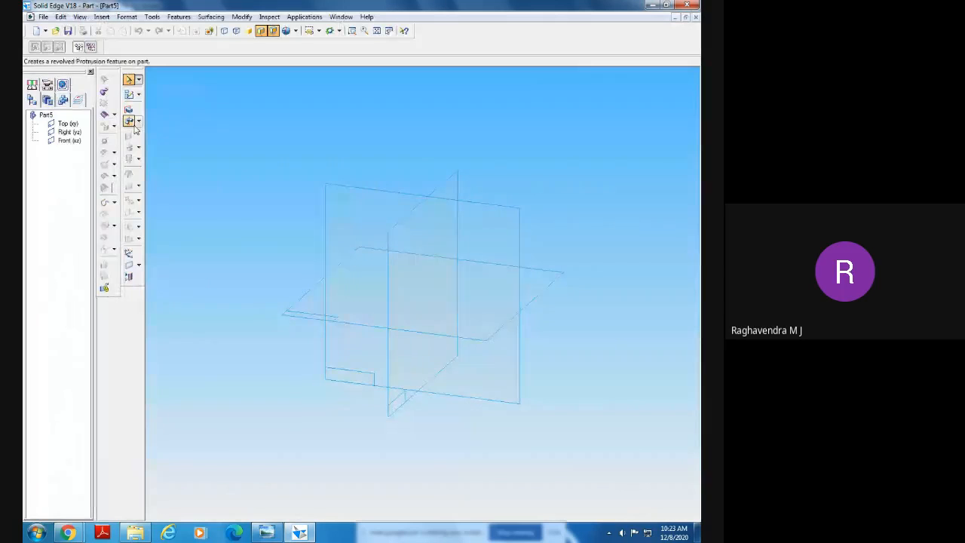
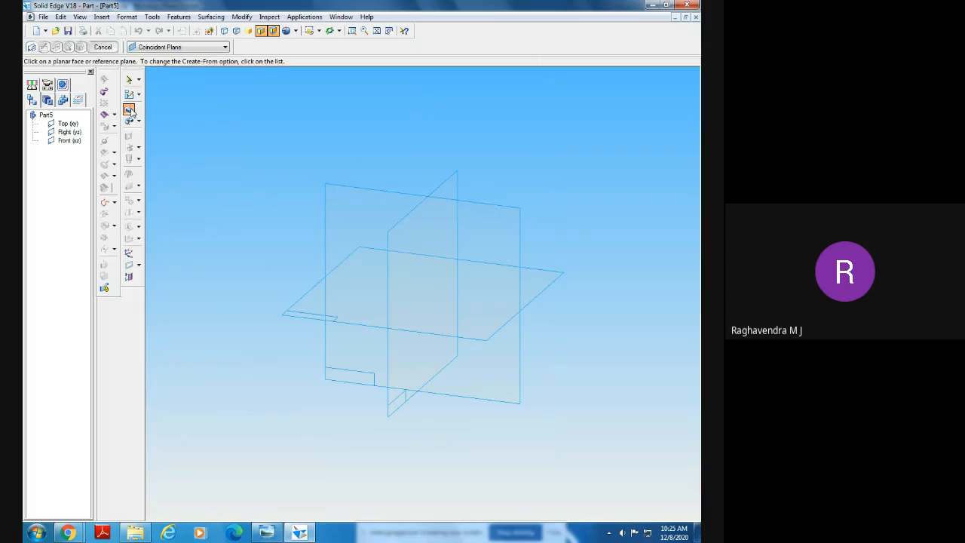
{"action": "left_click", "coordinate": [502, 224]}
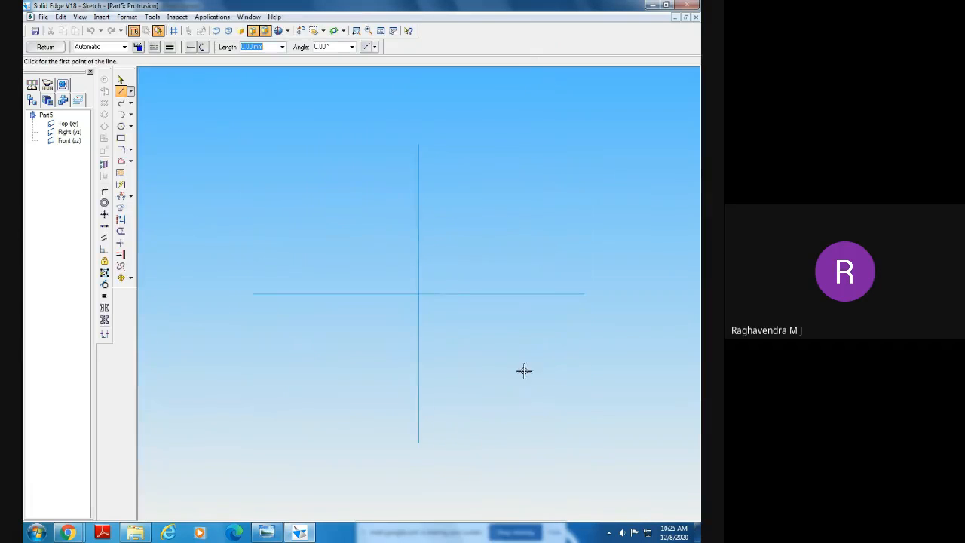
Draw the first two 10 mm sides of a hexagon below the horizontal axis: a horizontal base and a side at 60°
{"action": "left_click", "coordinate": [263, 415]}
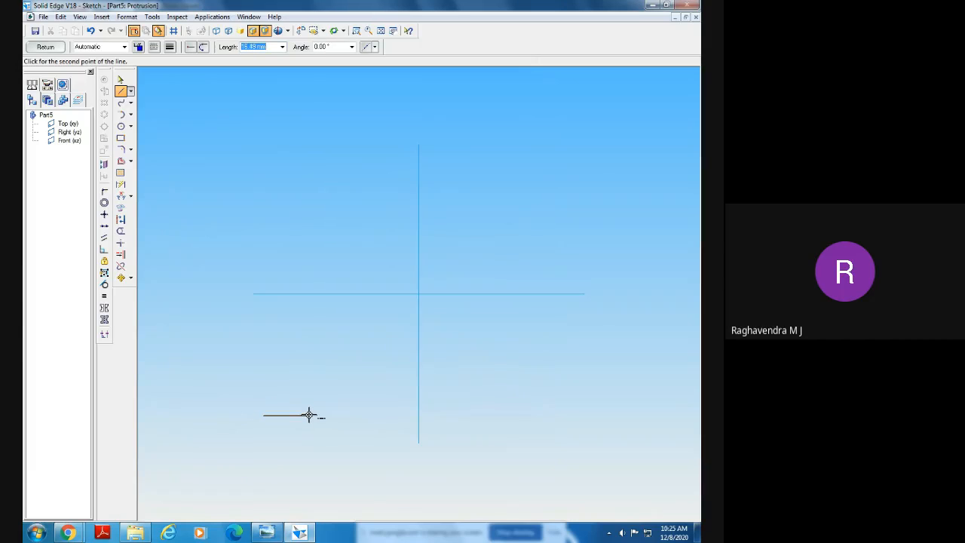
{"action": "type", "text": "10"}
{"action": "key", "text": "Tab"}
{"action": "key", "text": "Tab"}
{"action": "type", "text": "10"}
{"action": "key", "text": "Tab"}
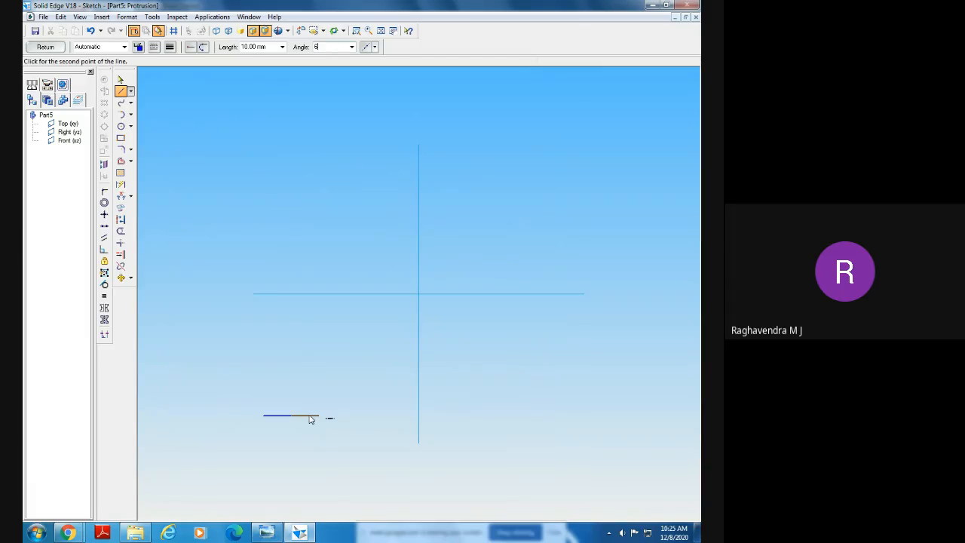
{"action": "type", "text": "80"}
{"action": "key", "text": "Return"}
Complete the hexagon with a 10 mm side at 120°, a horizontal top side, a 10 mm side at 240° and a closing side
{"action": "type", "text": "20"}
{"action": "key", "text": "BackSpace"}
{"action": "type", "text": "10"}
{"action": "key", "text": "Tab"}
{"action": "type", "text": "12"}
{"action": "key", "text": "Return"}
{"action": "type", "text": "10"}
{"action": "key", "text": "Tab"}
{"action": "key", "text": "Return"}
{"action": "type", "text": "10"}
{"action": "key", "text": "Tab"}
{"action": "type", "text": "240"}
{"action": "key", "text": "Return"}
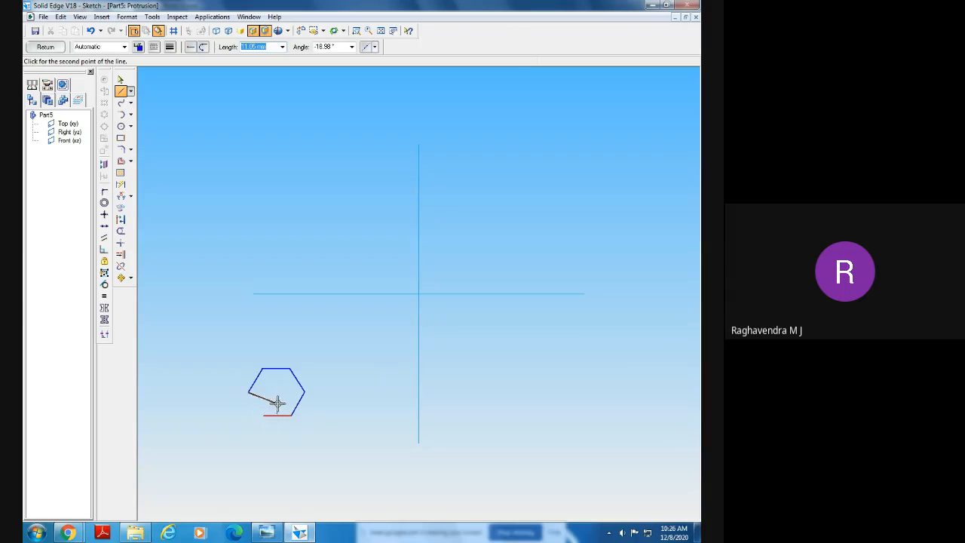
{"action": "key", "text": "Escape"}
{"action": "left_click", "coordinate": [121, 79]}
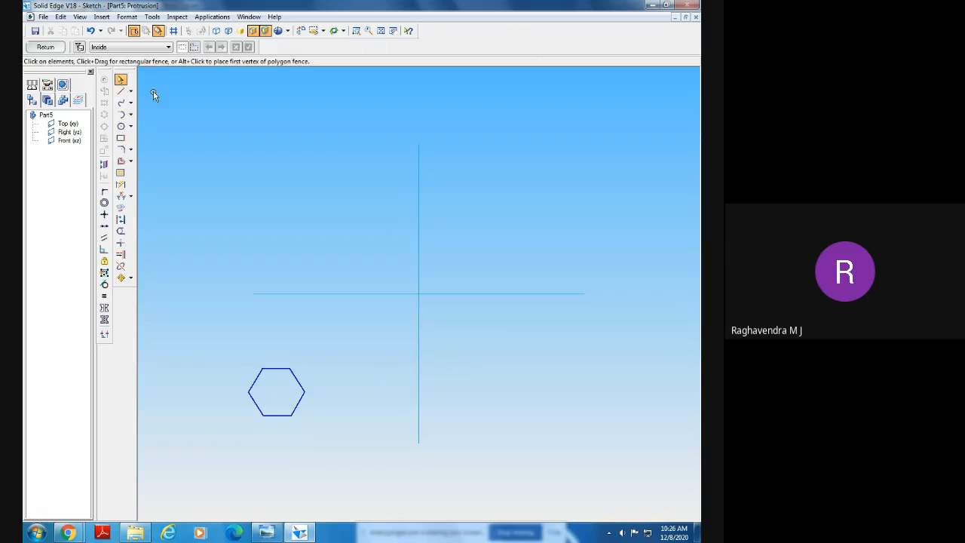
{"action": "left_click", "coordinate": [120, 278]}
{"action": "left_click_drag", "start_coordinate": [214, 338], "coordinate": [381, 473]}
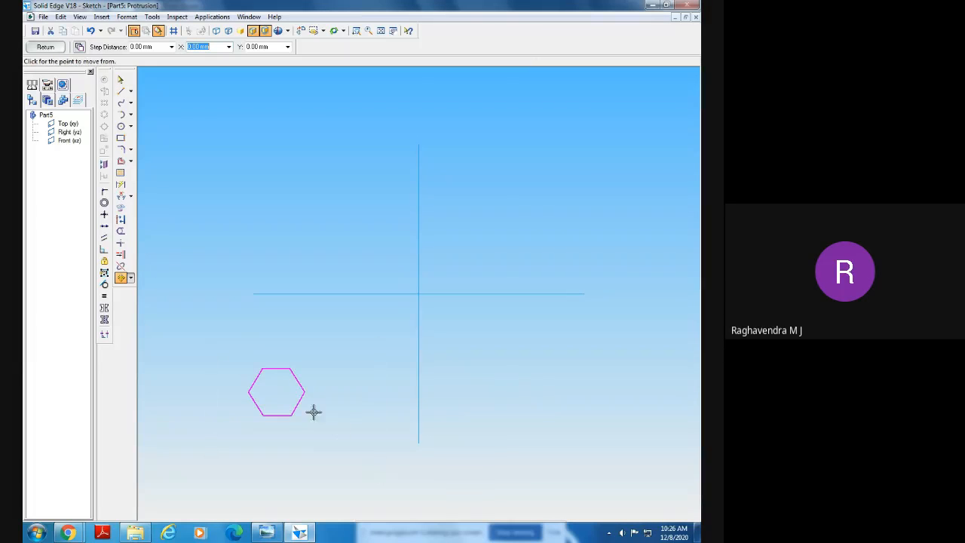
{"action": "left_click", "coordinate": [248, 393]}
{"action": "key", "text": "Escape"}
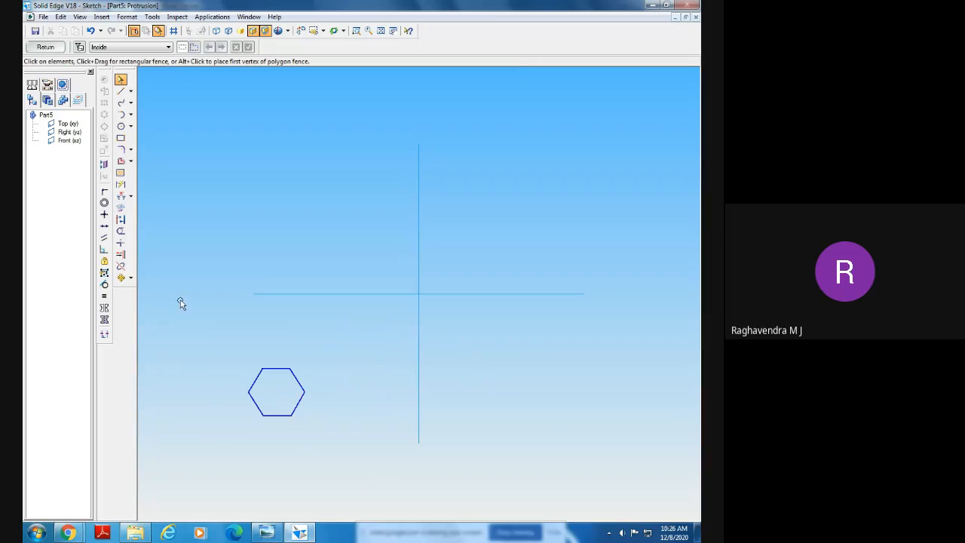
Draw a diagonal line between the hexagon's left and right corners
{"action": "left_click", "coordinate": [121, 91]}
{"action": "left_click", "coordinate": [120, 90]}
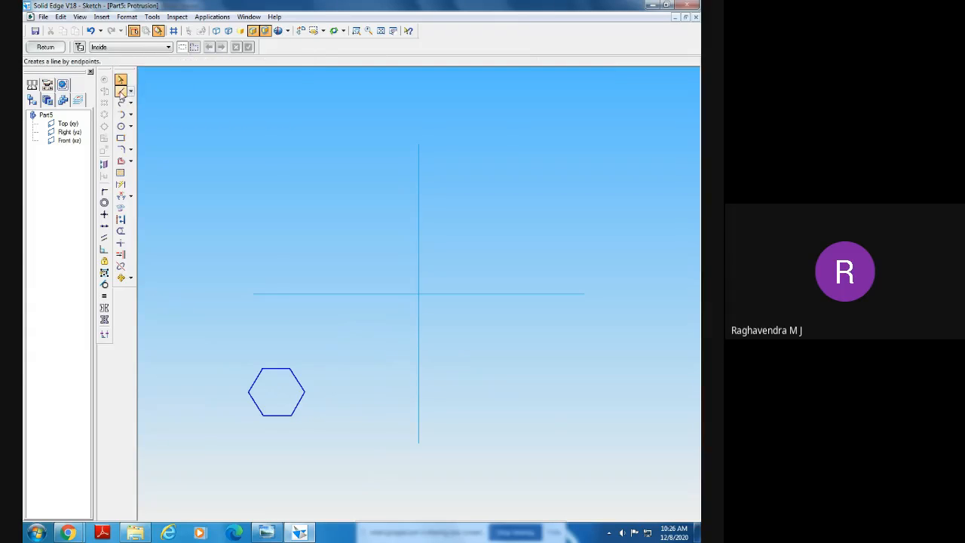
{"action": "left_click", "coordinate": [248, 392]}
{"action": "left_click", "coordinate": [305, 392]}
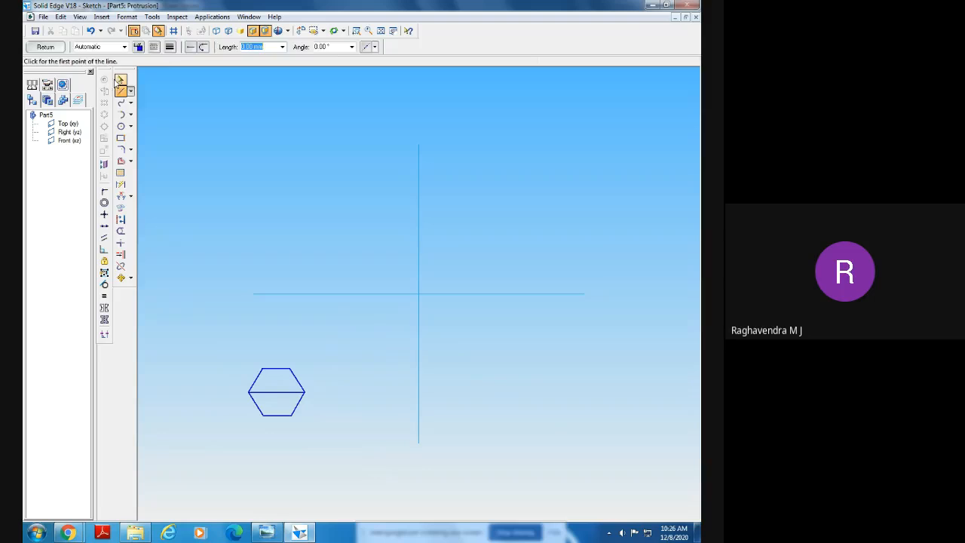
Try to move the hexagon with its diagonal from the diagonal's midpoint to the sketch origin, and undo the move
{"action": "left_click", "coordinate": [121, 79]}
{"action": "left_click", "coordinate": [120, 278]}
{"action": "left_click_drag", "start_coordinate": [191, 329], "coordinate": [341, 470]}
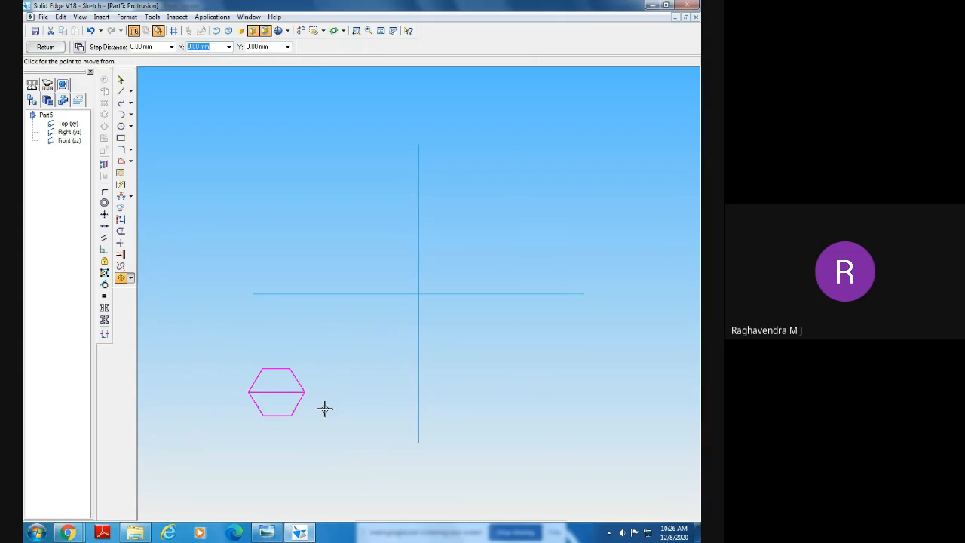
{"action": "left_click", "coordinate": [276, 391]}
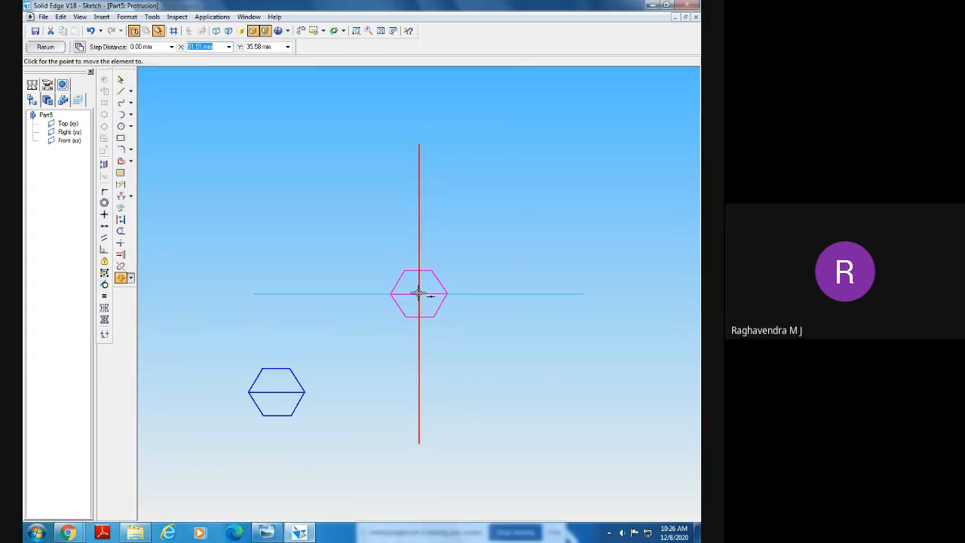
{"action": "left_click", "coordinate": [418, 293]}
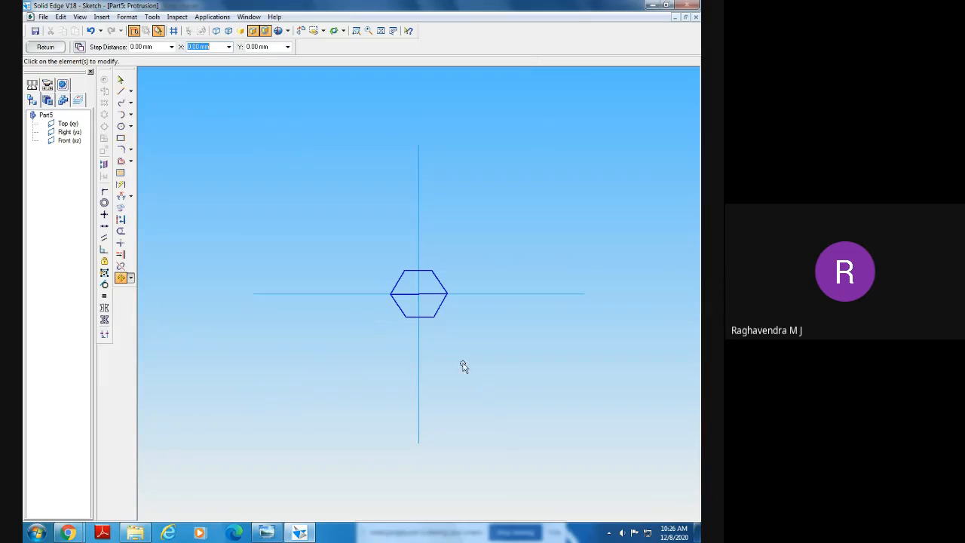
{"action": "key", "text": "ctrl+z"}
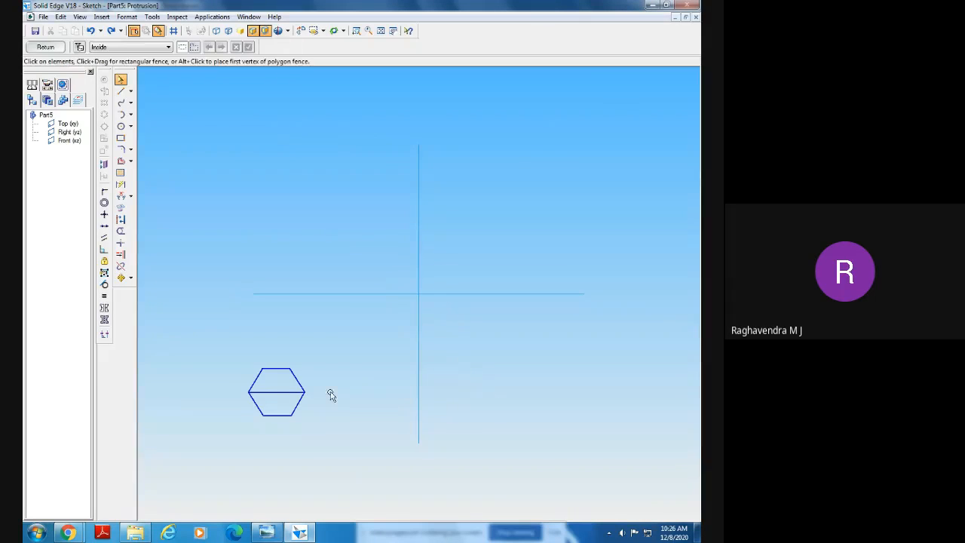
Retry moving the hexagon by its diagonal's midpoint to the origin, inspect its alignment with the axes, and undo the move
{"action": "left_click", "coordinate": [121, 277]}
{"action": "left_click_drag", "start_coordinate": [225, 348], "coordinate": [381, 490]}
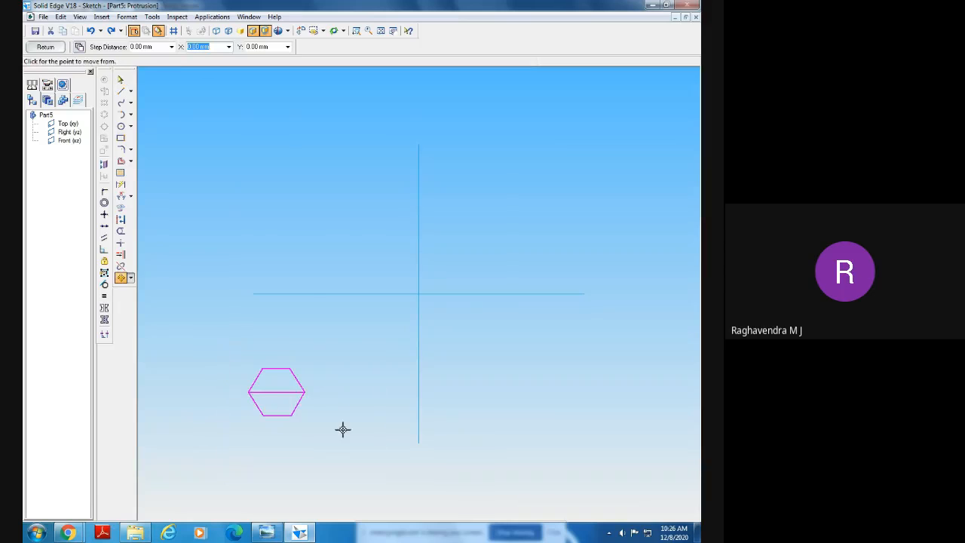
{"action": "left_click", "coordinate": [276, 392]}
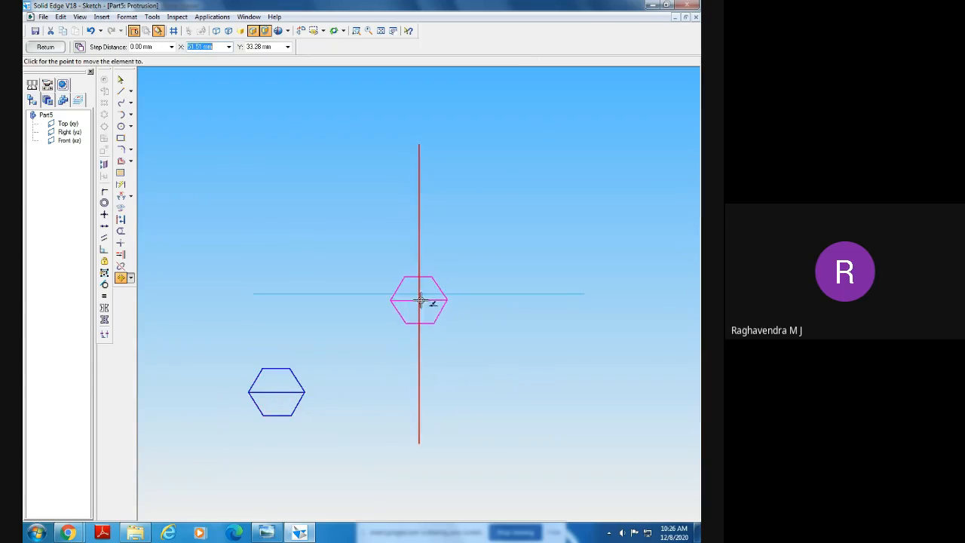
{"action": "left_click", "coordinate": [417, 293]}
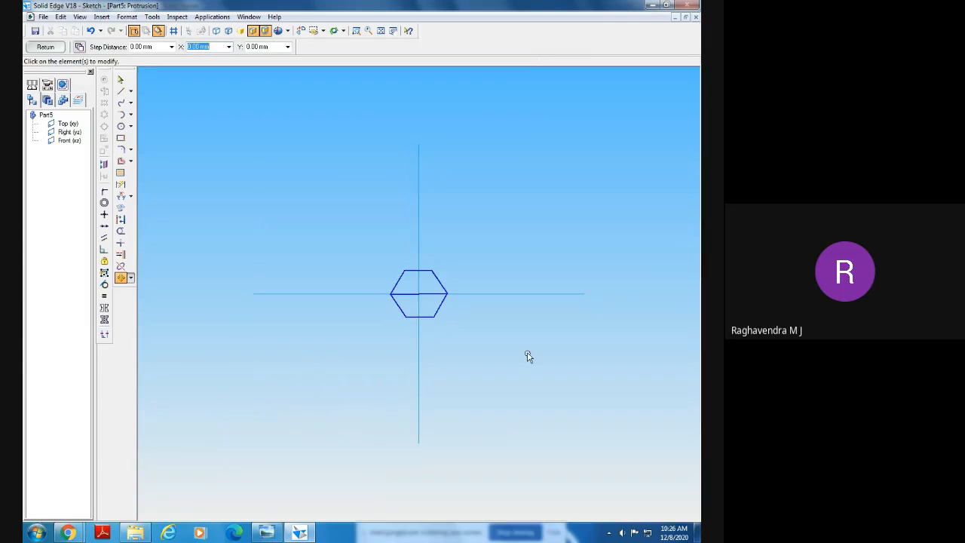
{"action": "left_click", "coordinate": [356, 30]}
{"action": "left_click_drag", "start_coordinate": [355, 245], "coordinate": [489, 355]}
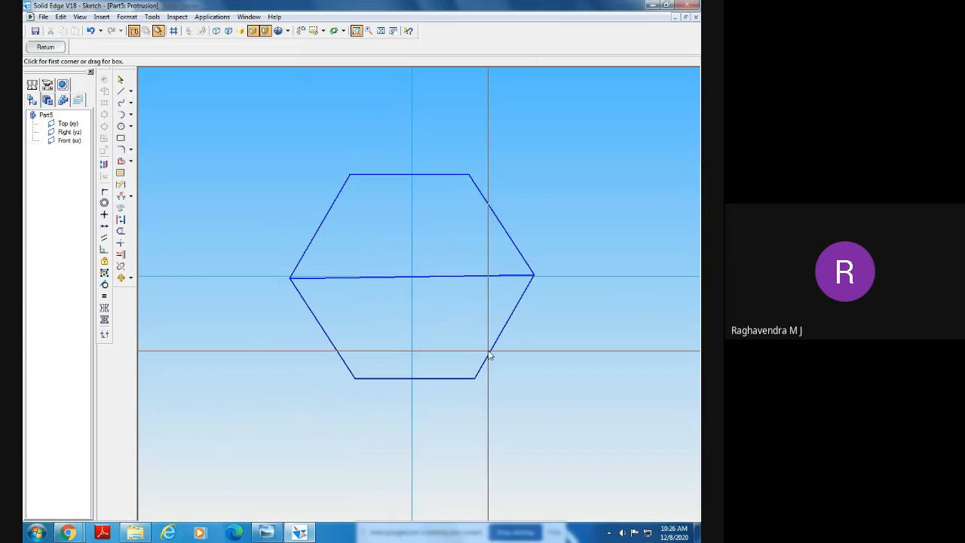
{"action": "key", "text": "ctrl+z"}
Delete the diagonal line inside the hexagon
{"action": "left_click", "coordinate": [380, 30]}
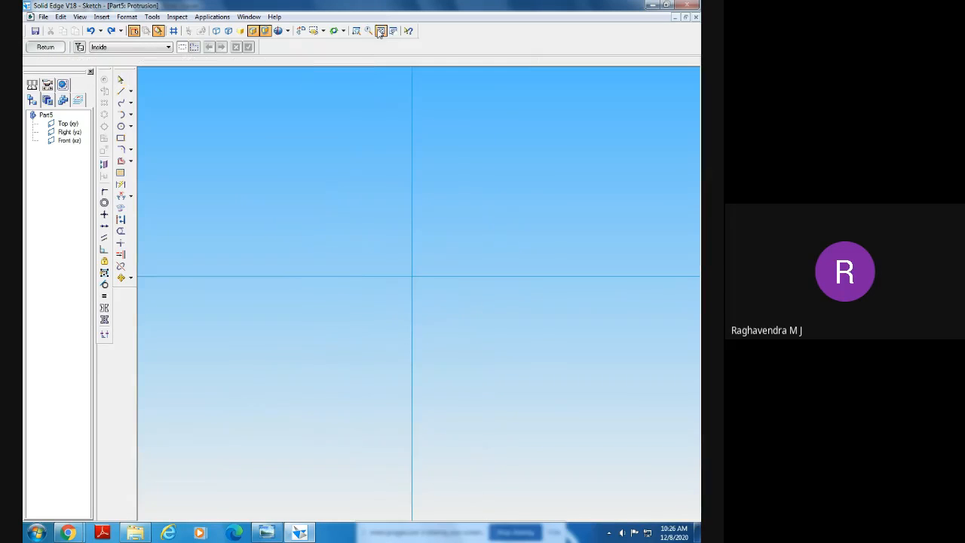
{"action": "left_click", "coordinate": [265, 406]}
{"action": "key", "text": "Delete"}
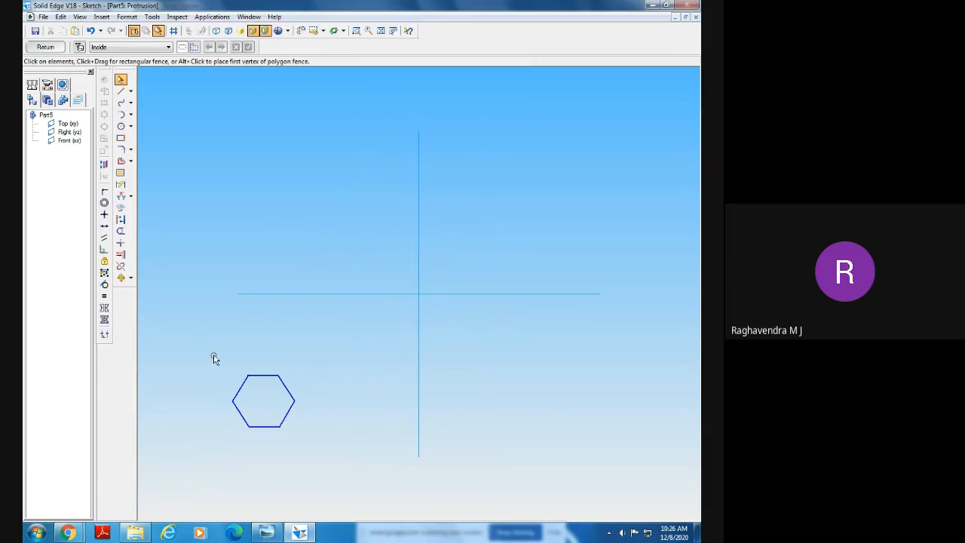
{"action": "left_click", "coordinate": [357, 30]}
{"action": "left_click_drag", "start_coordinate": [207, 369], "coordinate": [391, 489]}
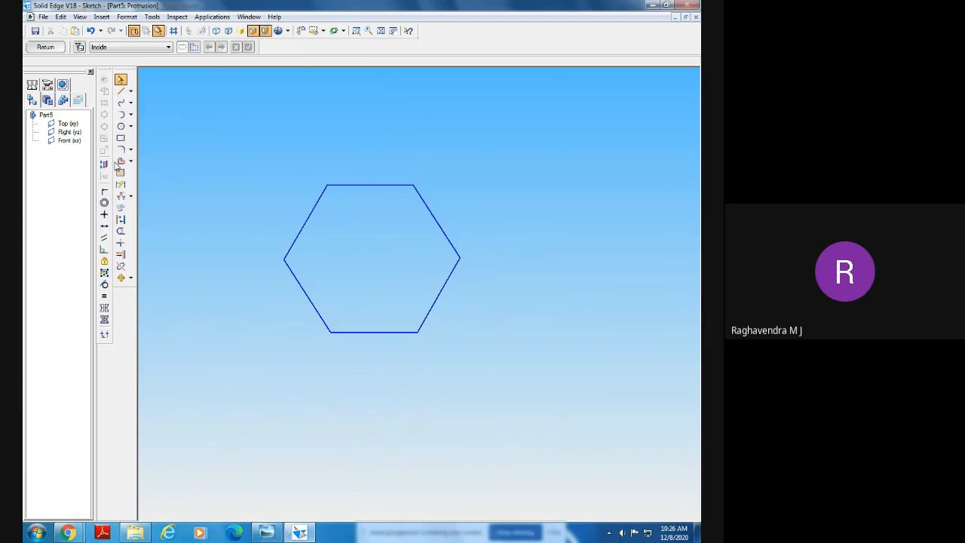
{"action": "left_click", "coordinate": [122, 91]}
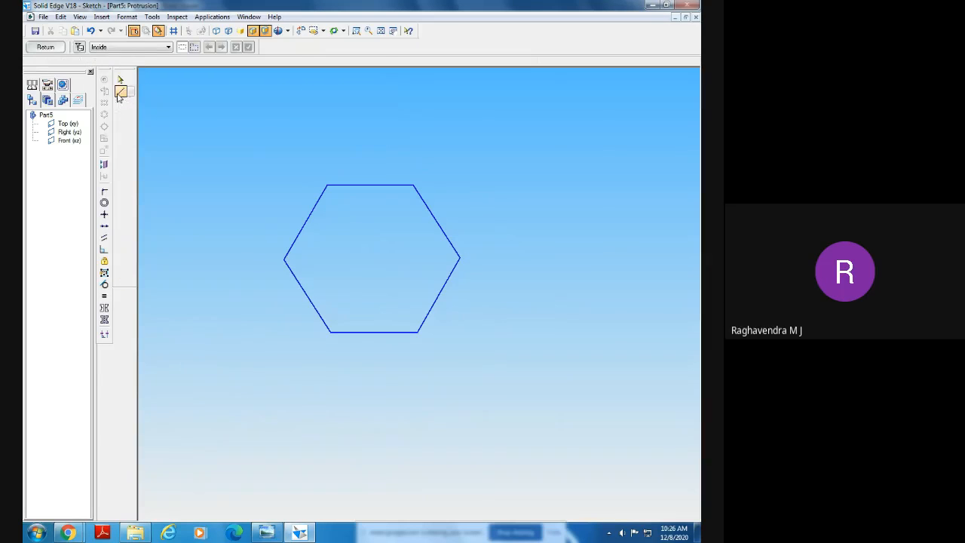
{"action": "left_click", "coordinate": [284, 259]}
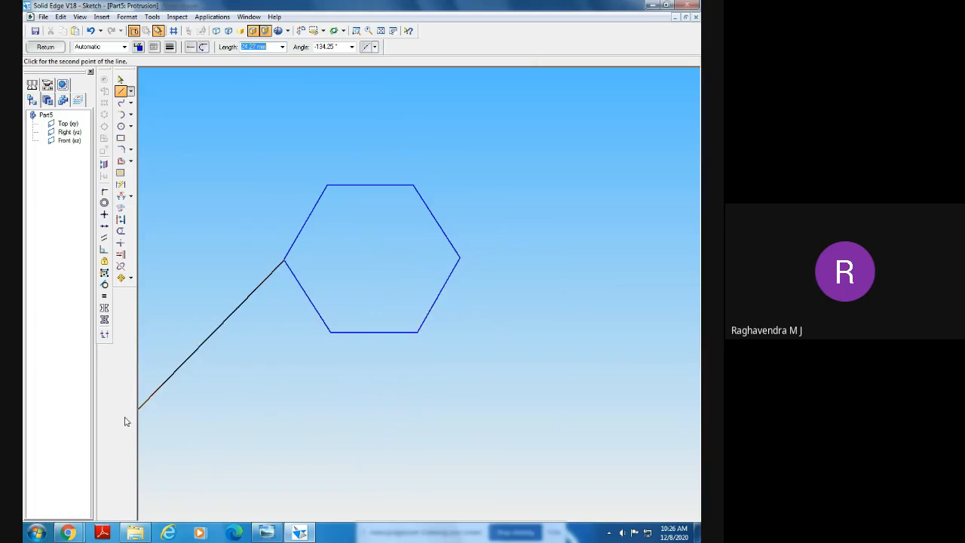
{"action": "key", "text": "Escape"}
{"action": "key", "text": "Escape"}
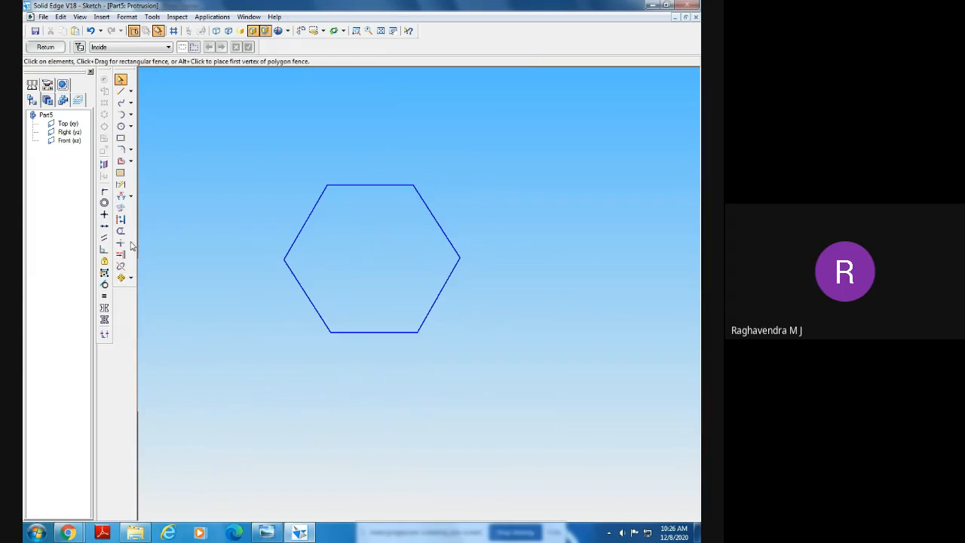
Dimension the length of the hexagon's lower-right side
{"action": "left_click", "coordinate": [121, 184]}
{"action": "left_click", "coordinate": [430, 306]}
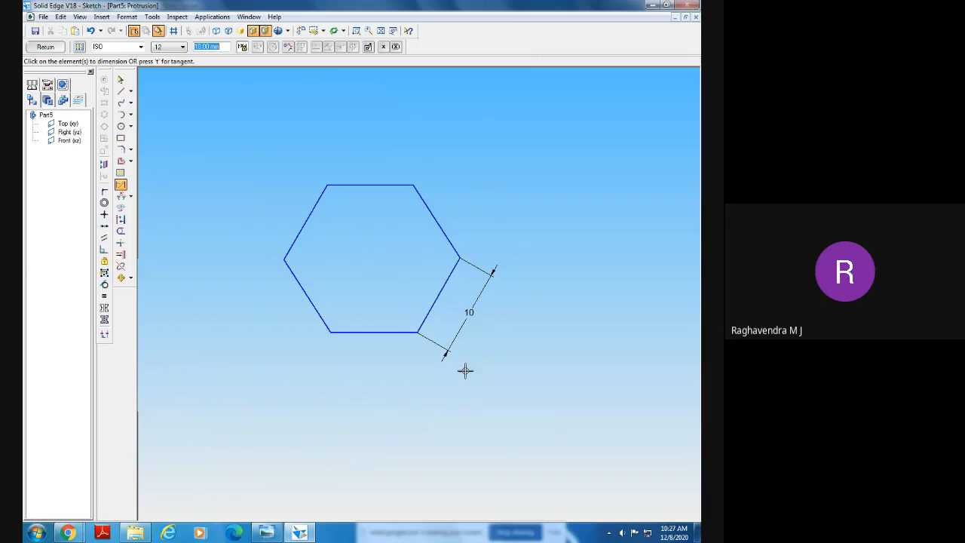
Dimension the lengths of the hexagon's five remaining sides
{"action": "left_click", "coordinate": [374, 359]}
{"action": "left_click", "coordinate": [305, 301]}
{"action": "left_click", "coordinate": [291, 306]}
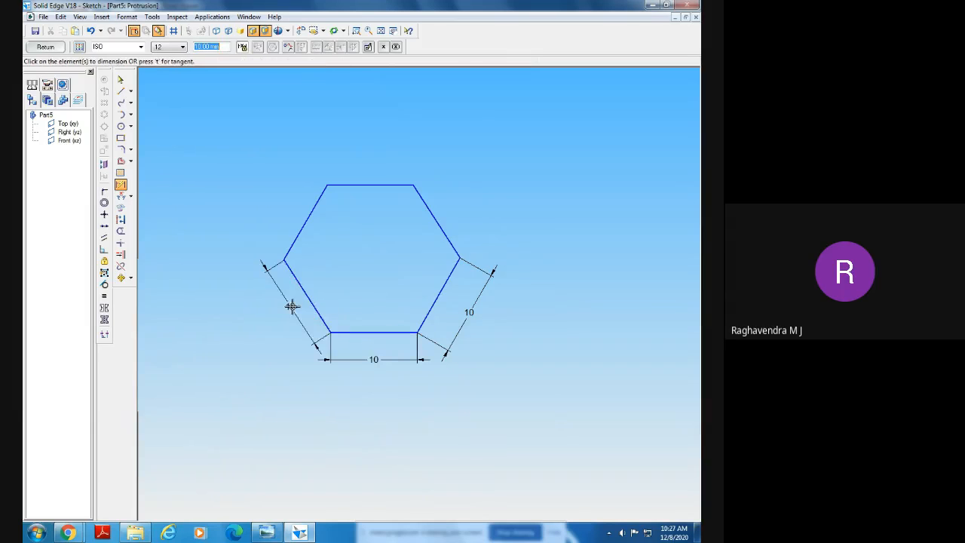
{"action": "left_click", "coordinate": [300, 226]}
{"action": "left_click", "coordinate": [272, 219]}
{"action": "left_click", "coordinate": [444, 242]}
{"action": "left_click", "coordinate": [481, 226]}
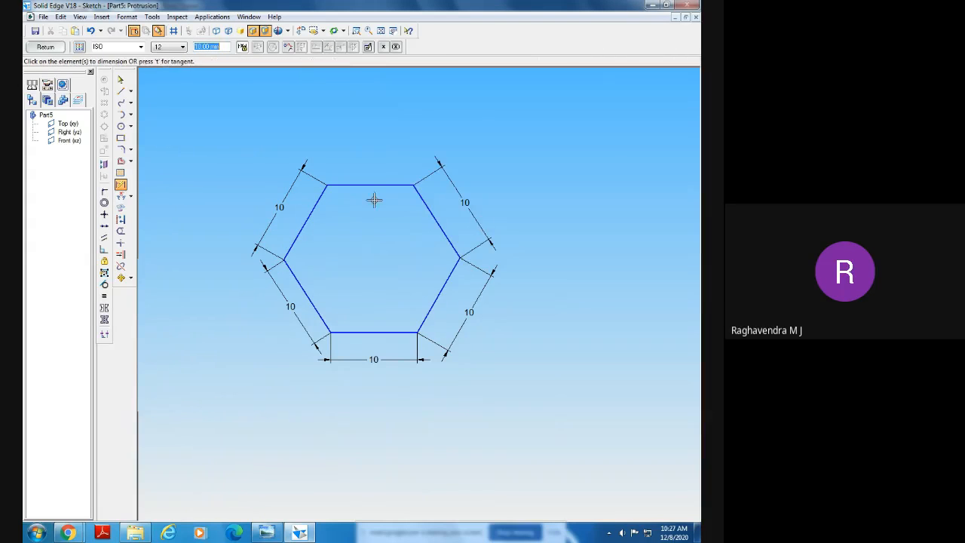
{"action": "left_click", "coordinate": [363, 185]}
{"action": "left_click", "coordinate": [367, 167]}
Dimension the angles of the hexagon's lower-right and lower-left sides relative to horizontal
{"action": "left_click", "coordinate": [120, 195]}
{"action": "left_click", "coordinate": [402, 332]}
{"action": "left_click", "coordinate": [423, 323]}
{"action": "left_click", "coordinate": [438, 320]}
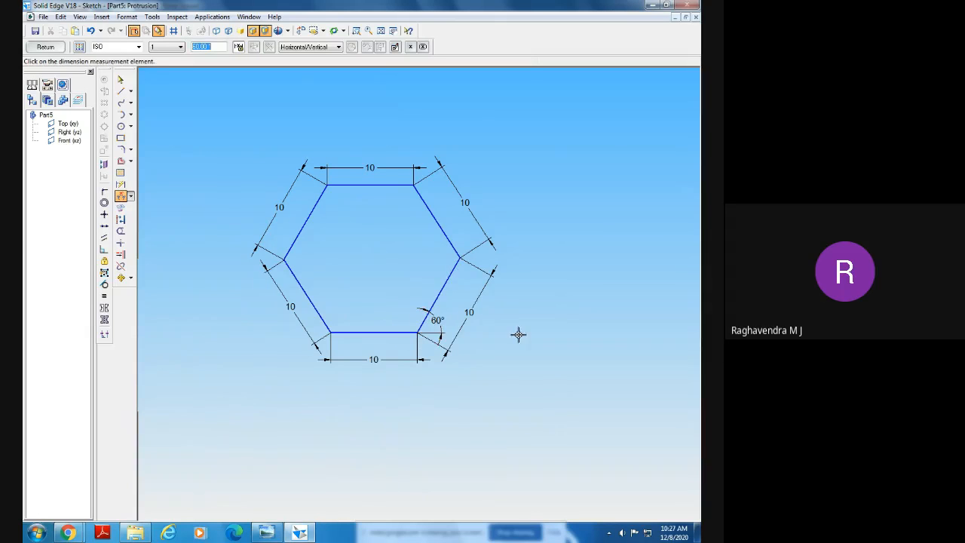
{"action": "left_click", "coordinate": [462, 260]}
{"action": "left_click", "coordinate": [407, 291]}
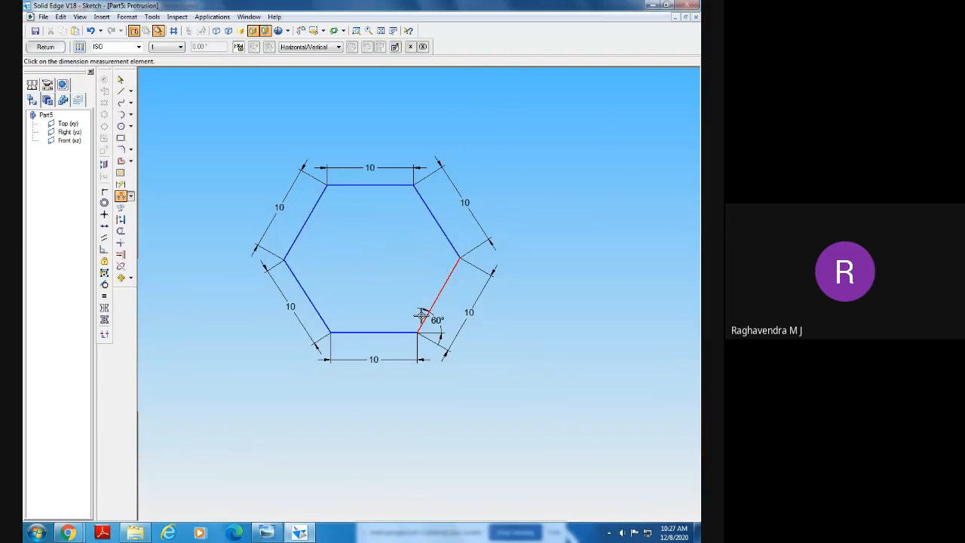
{"action": "left_click", "coordinate": [340, 332]}
{"action": "left_click", "coordinate": [316, 315]}
{"action": "left_click", "coordinate": [296, 310]}
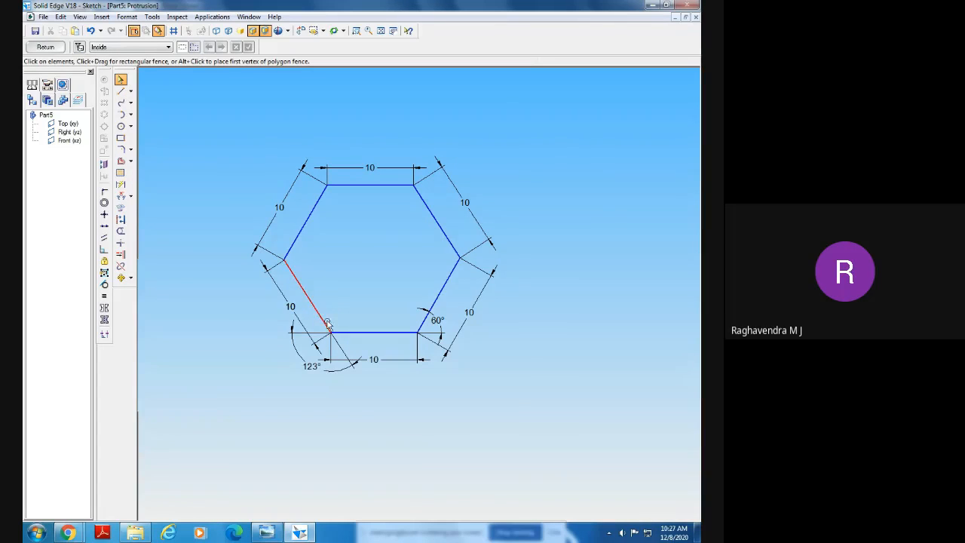
Delete the entire hexagon together with all its length and angle dimensions
{"action": "left_click_drag", "start_coordinate": [232, 140], "coordinate": [526, 386]}
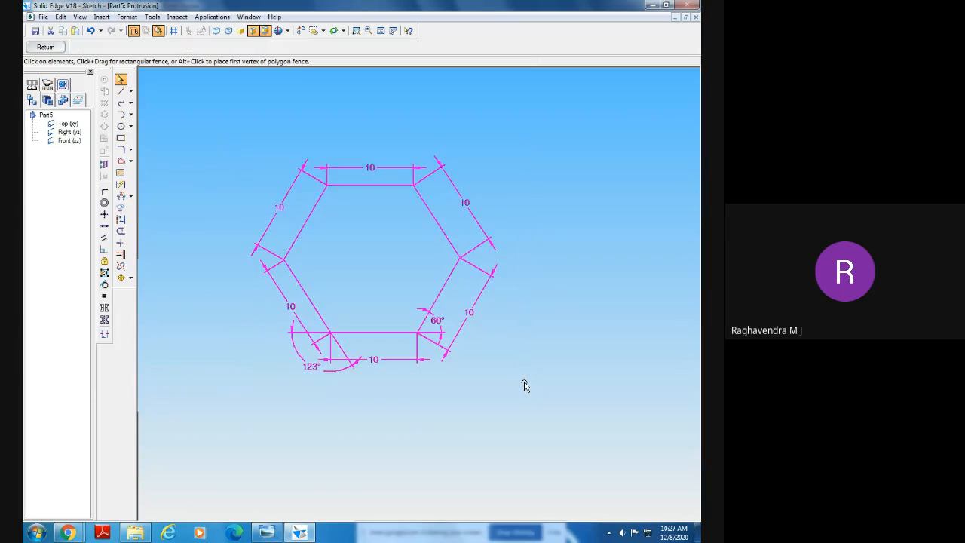
{"action": "key", "text": "Delete"}
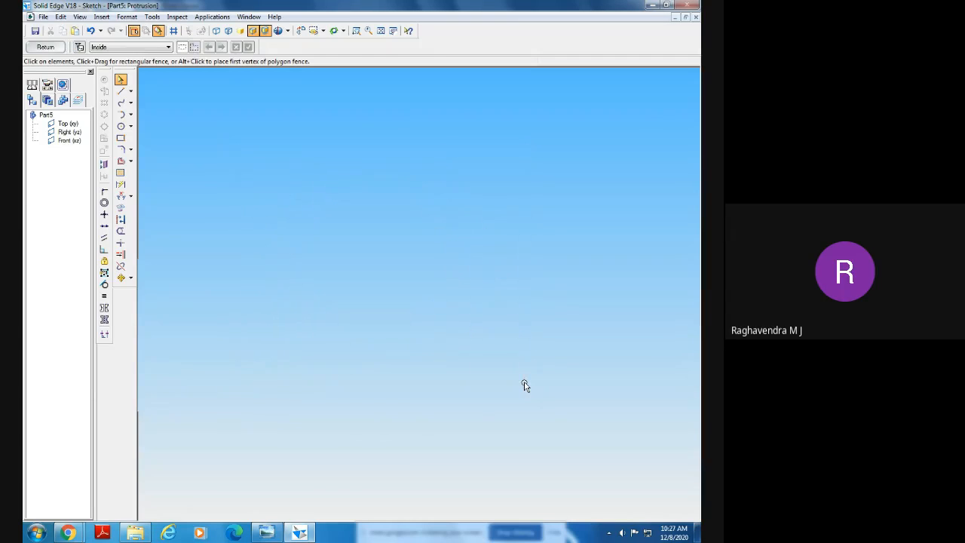
{"action": "left_click", "coordinate": [383, 31]}
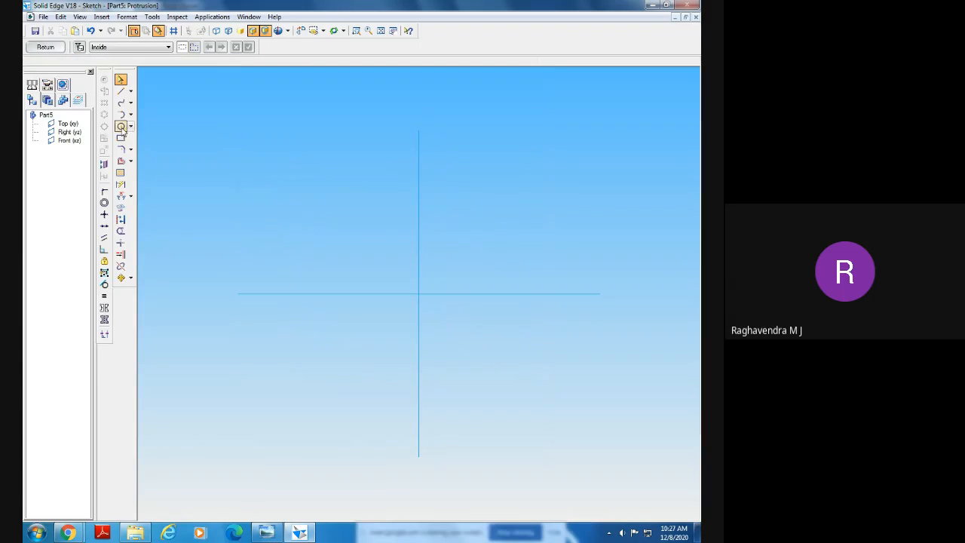
Draw a 10 mm horizontal line below and left of the sketch origin, followed by a connected 10 mm line at 60°
{"action": "left_click", "coordinate": [122, 92]}
{"action": "left_click", "coordinate": [261, 396]}
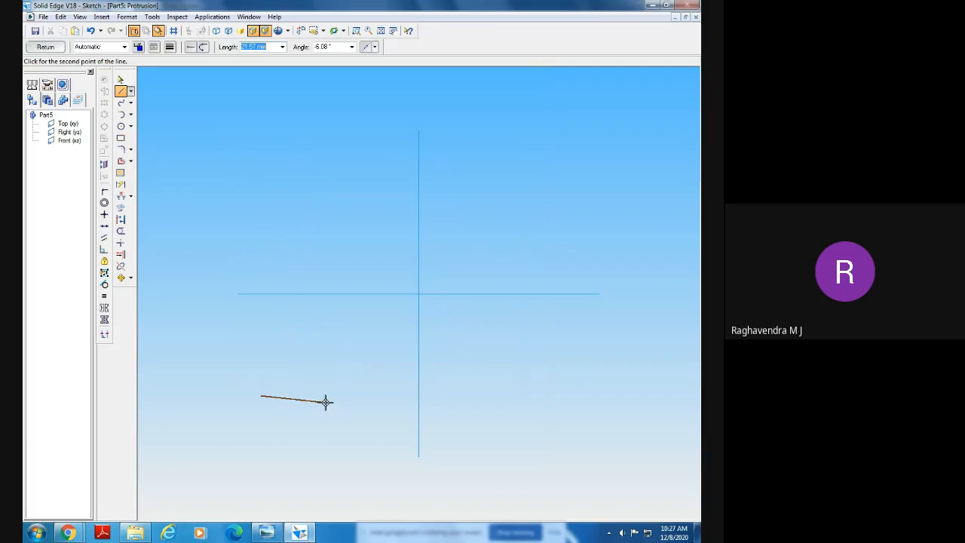
{"action": "type", "text": "10"}
{"action": "key", "text": "Tab"}
{"action": "left_click", "coordinate": [327, 398]}
{"action": "type", "text": "10"}
{"action": "key", "text": "Tab"}
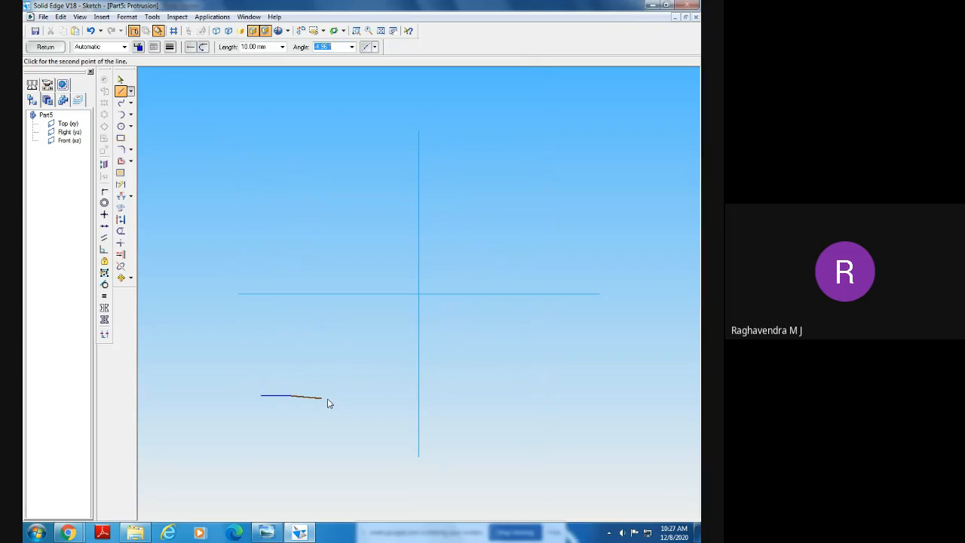
{"action": "type", "text": "60"}
{"action": "left_click", "coordinate": [327, 398]}
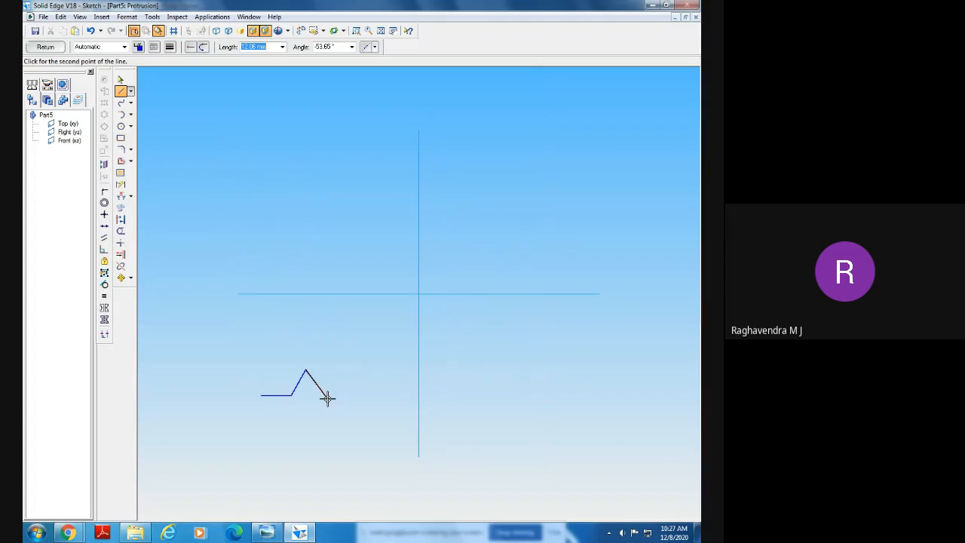
Continue the line chain with a 10 mm segment at 120° and a 10 mm segment at 180°
{"action": "type", "text": "10"}
{"action": "key", "text": "Tab"}
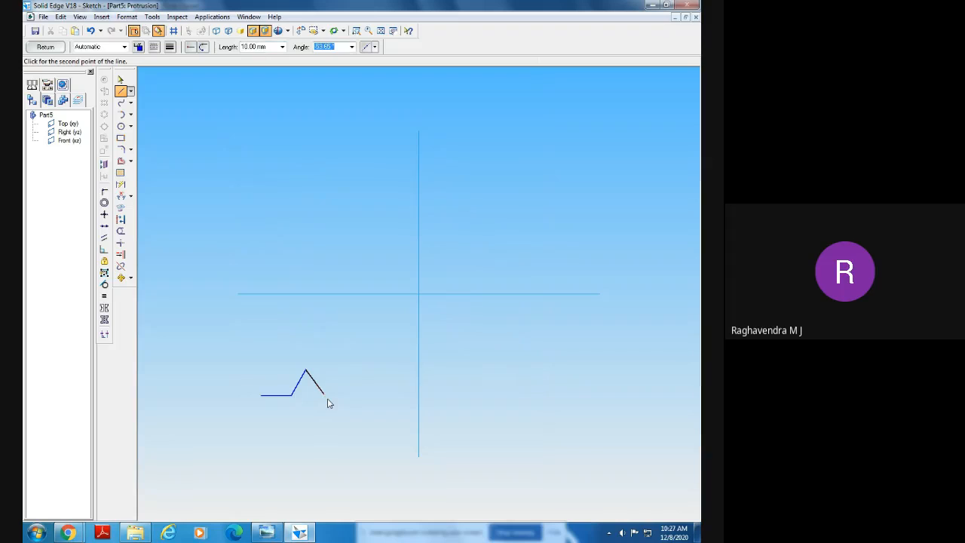
{"action": "type", "text": "120"}
{"action": "left_click", "coordinate": [327, 398]}
{"action": "type", "text": "10"}
{"action": "key", "text": "Tab"}
{"action": "type", "text": "180"}
{"action": "left_click", "coordinate": [327, 398]}
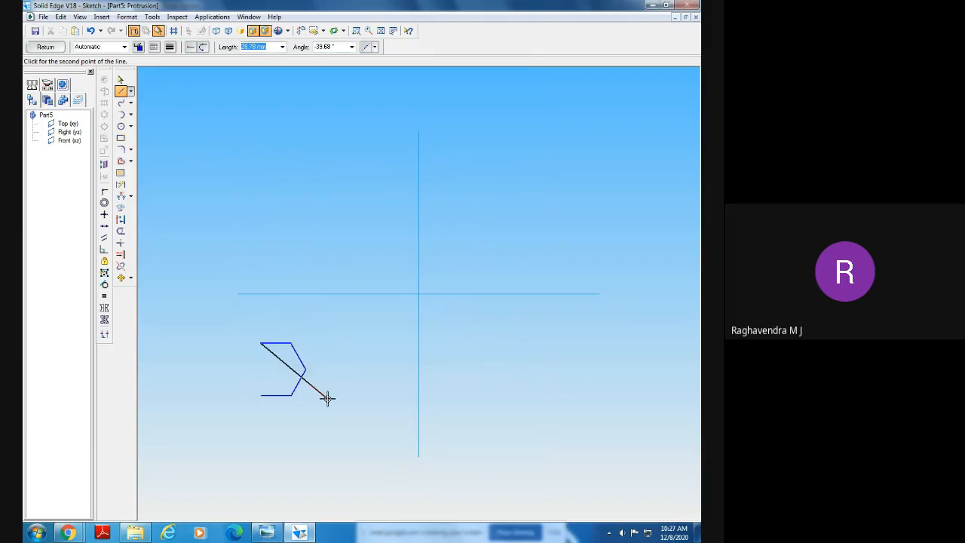
Add a 10 mm segment at 240° and close the hexagon at the start point of its first line
{"action": "type", "text": "10"}
{"action": "key", "text": "Tab"}
{"action": "type", "text": "240"}
{"action": "left_click", "coordinate": [327, 398]}
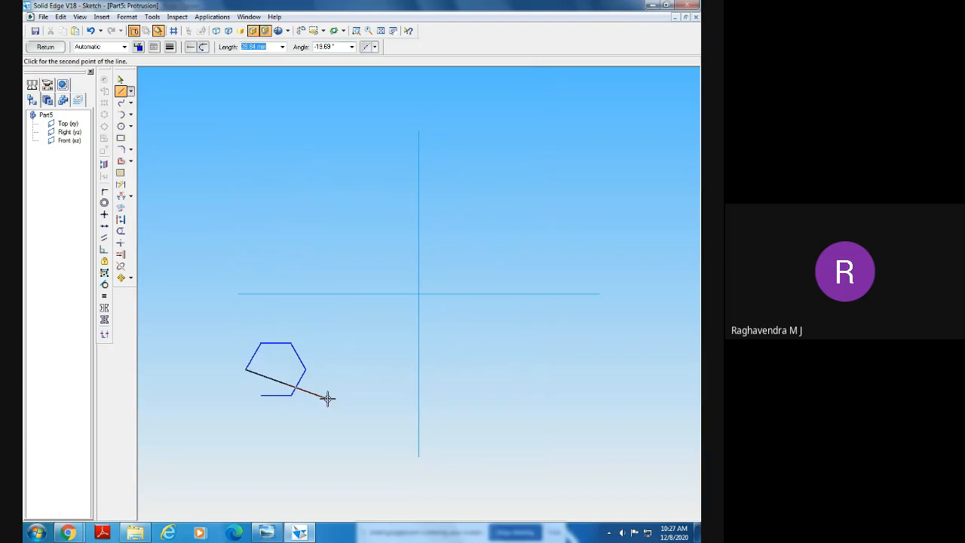
{"action": "left_click", "coordinate": [262, 395]}
Draw a horizontal diagonal line between the new hexagon's left and right vertices
{"action": "left_click", "coordinate": [356, 30]}
{"action": "left_click", "coordinate": [208, 344]}
{"action": "left_click", "coordinate": [377, 426]}
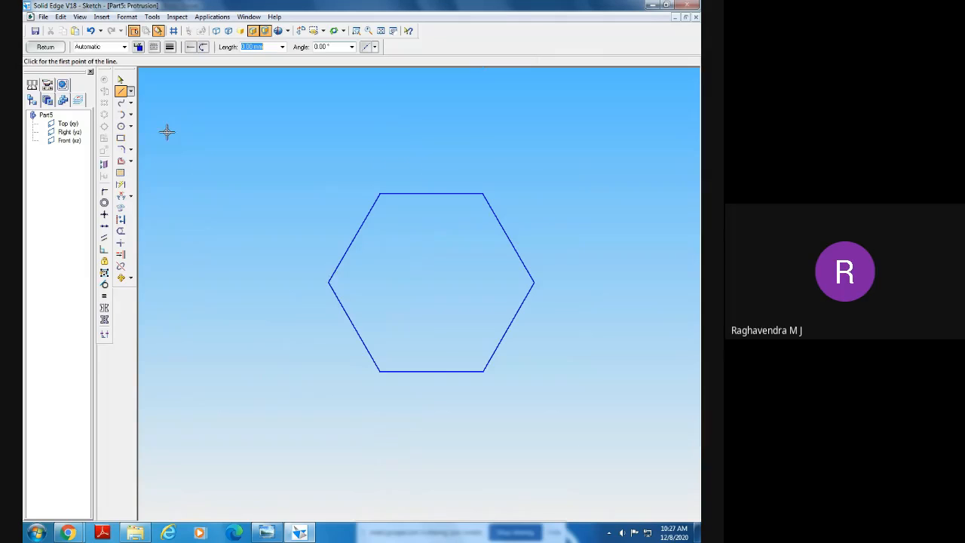
{"action": "left_click", "coordinate": [328, 283]}
{"action": "left_click", "coordinate": [534, 283]}
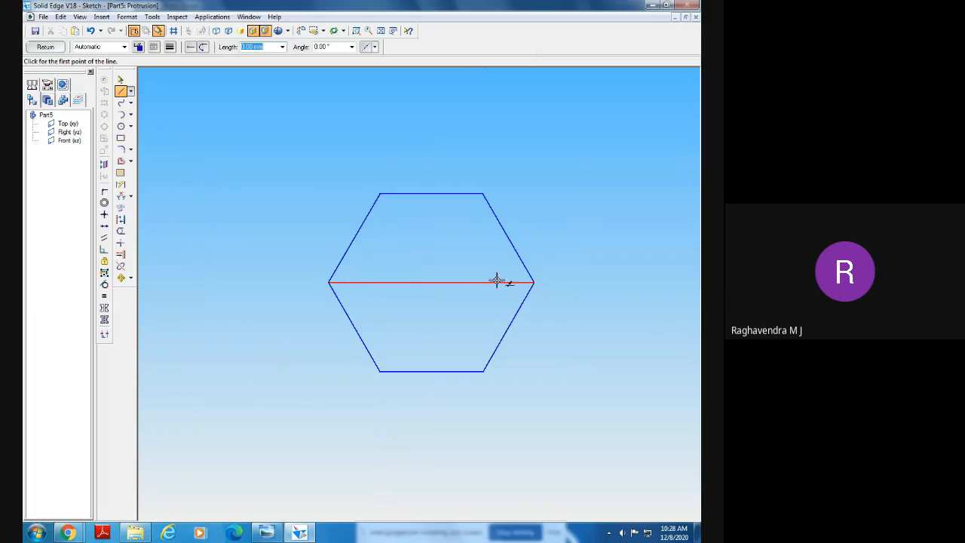
{"action": "left_click", "coordinate": [120, 80]}
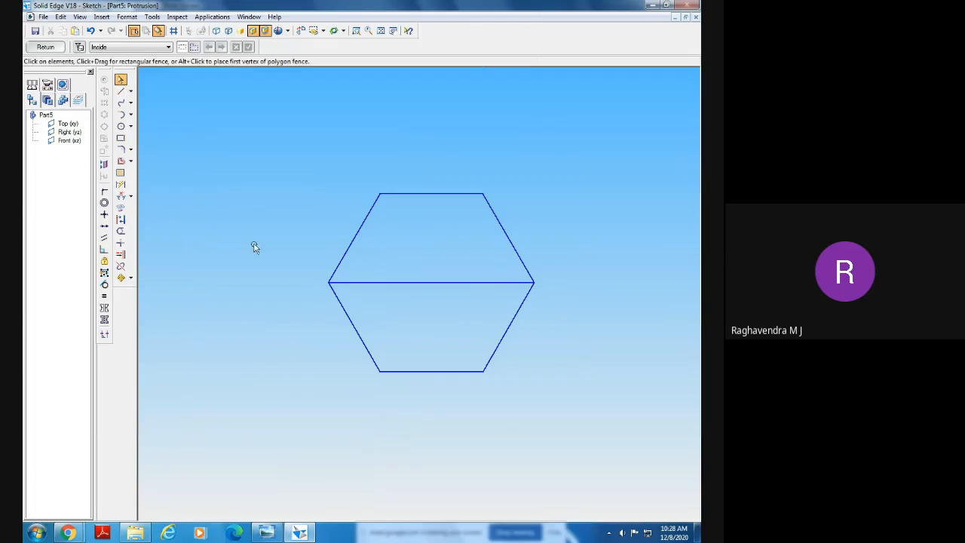
Move the hexagon from its diagonal's midpoint to the sketch origin and remove the diagonal line
{"action": "left_click", "coordinate": [120, 277]}
{"action": "left_click_drag", "start_coordinate": [286, 125], "coordinate": [588, 464]}
{"action": "left_click", "coordinate": [434, 282]}
{"action": "left_click", "coordinate": [381, 31]}
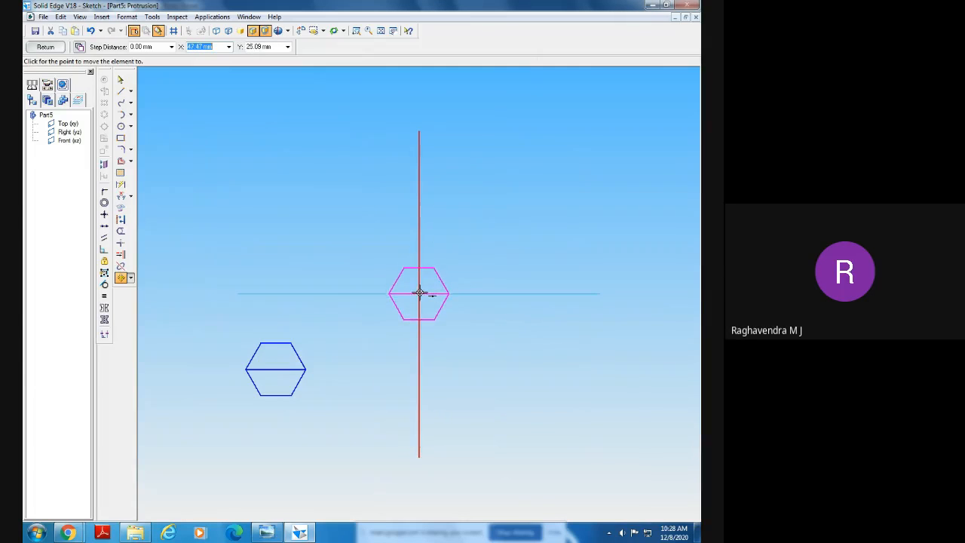
{"action": "left_click", "coordinate": [420, 292]}
{"action": "left_click", "coordinate": [430, 293]}
{"action": "left_click", "coordinate": [121, 80]}
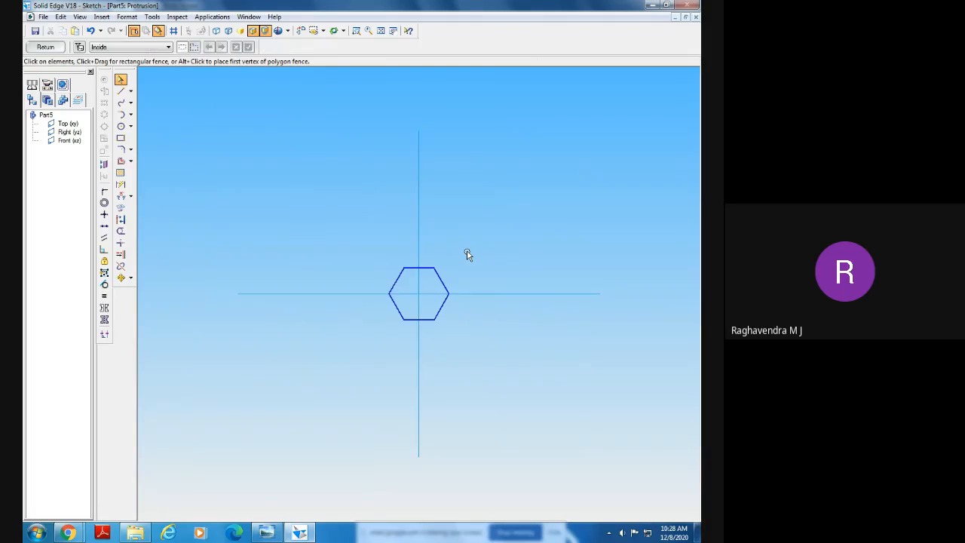
Run the nSidePolygon.exe macro from the nSidePolygon bin folder
{"action": "left_click", "coordinate": [173, 18]}
{"action": "mouse_move", "coordinate": [212, 16]}
{"action": "mouse_move", "coordinate": [226, 42]}
{"action": "left_click", "coordinate": [278, 42]}
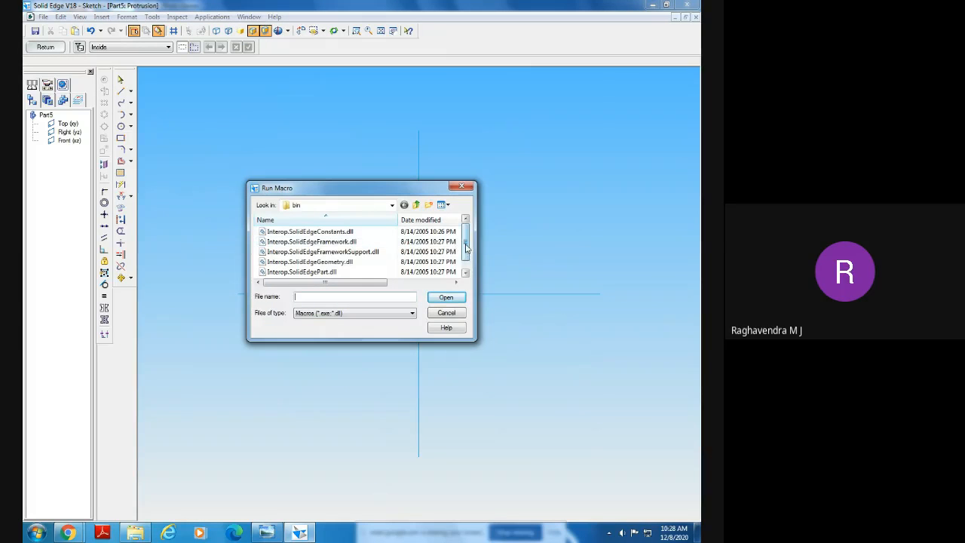
{"action": "left_click", "coordinate": [392, 207]}
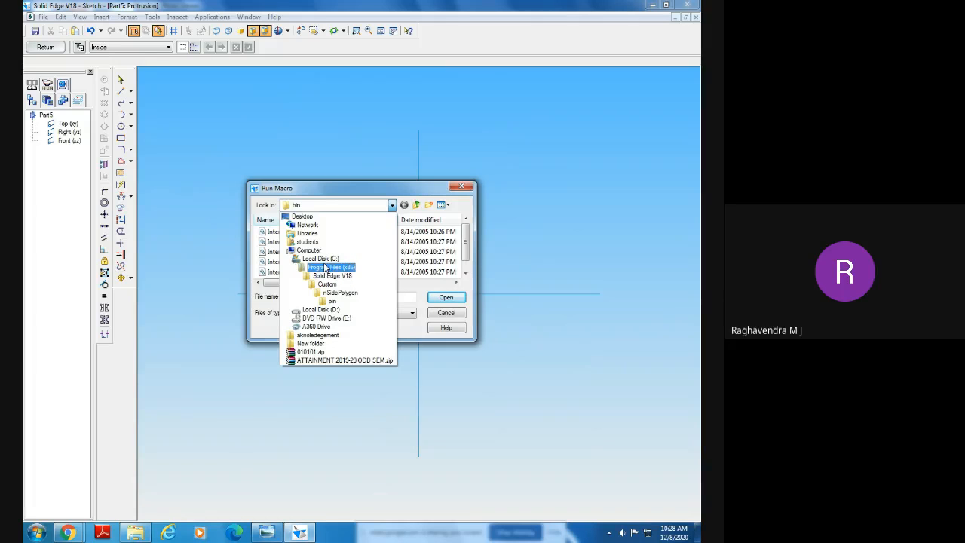
{"action": "left_click", "coordinate": [463, 258]}
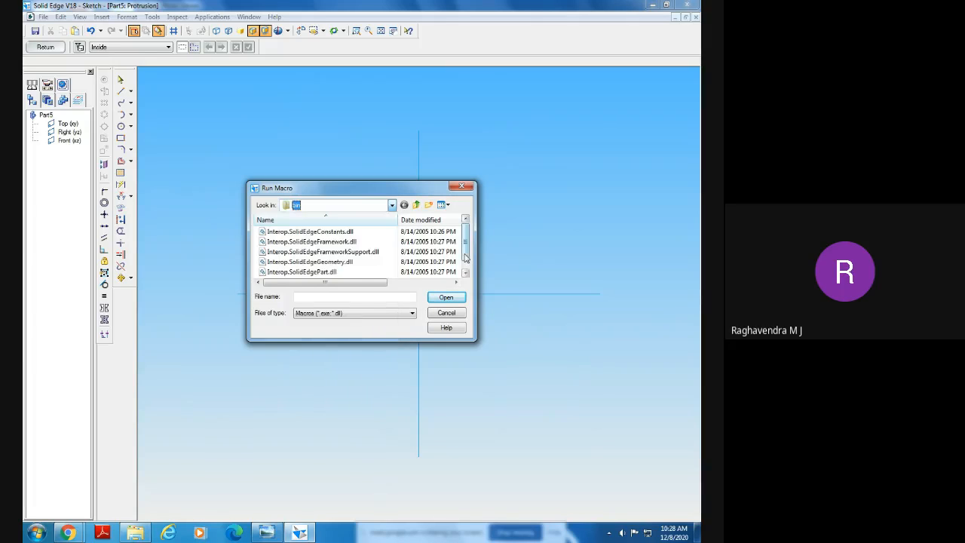
{"action": "scroll", "coordinate": [465, 257], "scroll_direction": "down", "scroll_amount": 1}
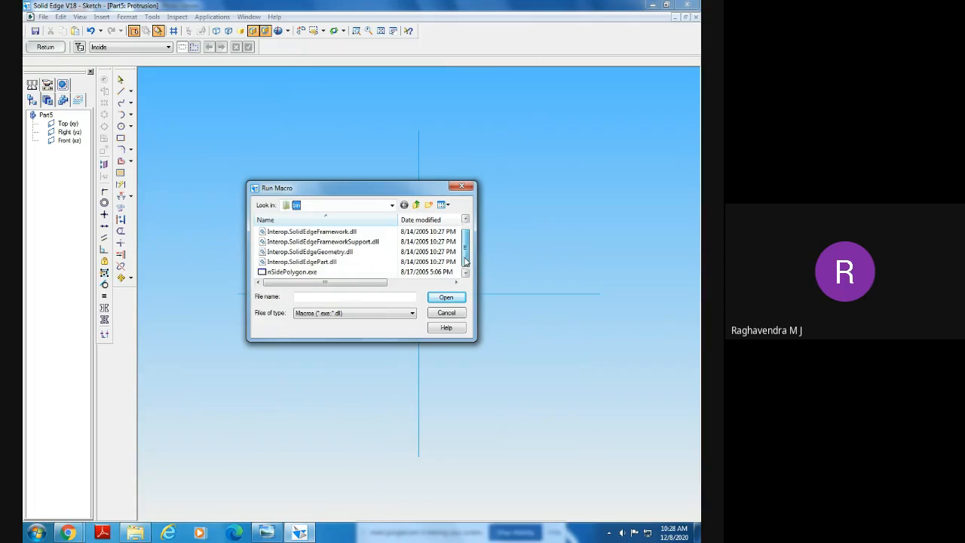
{"action": "left_click", "coordinate": [286, 272]}
{"action": "key", "text": "Return"}
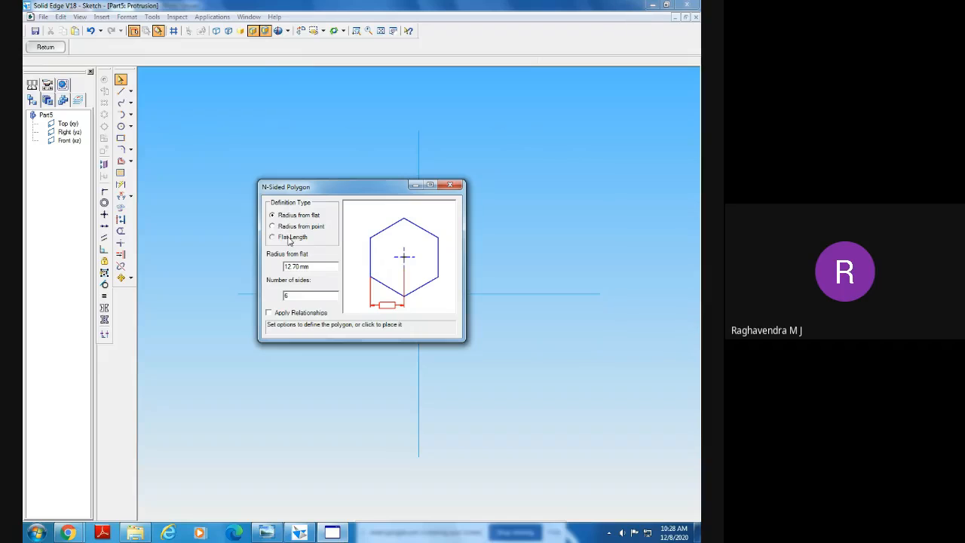
Define a six-sided polygon by a flat length of 10 and place it above and right of the centred hexagon
{"action": "left_click_drag", "start_coordinate": [318, 270], "coordinate": [279, 276]}
{"action": "type", "text": "10"}
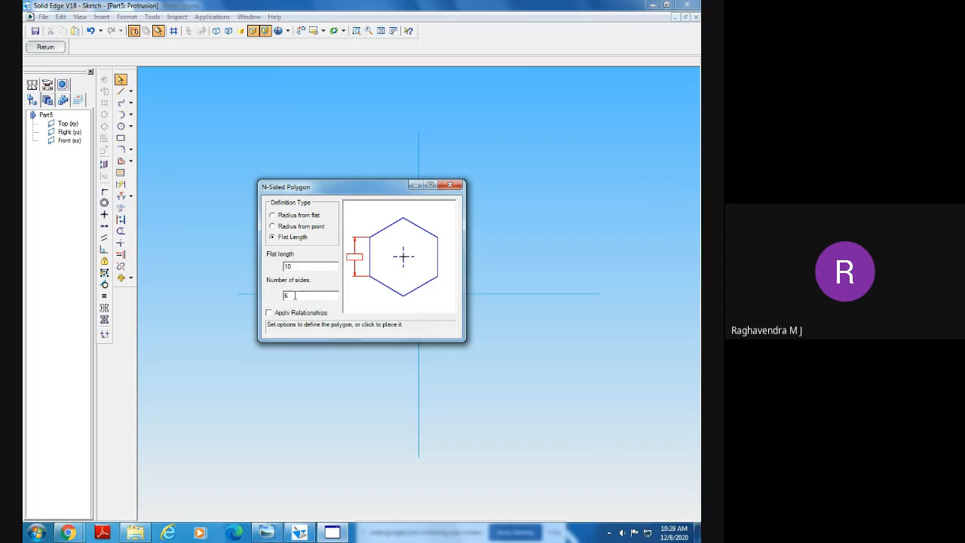
{"action": "left_click", "coordinate": [551, 152]}
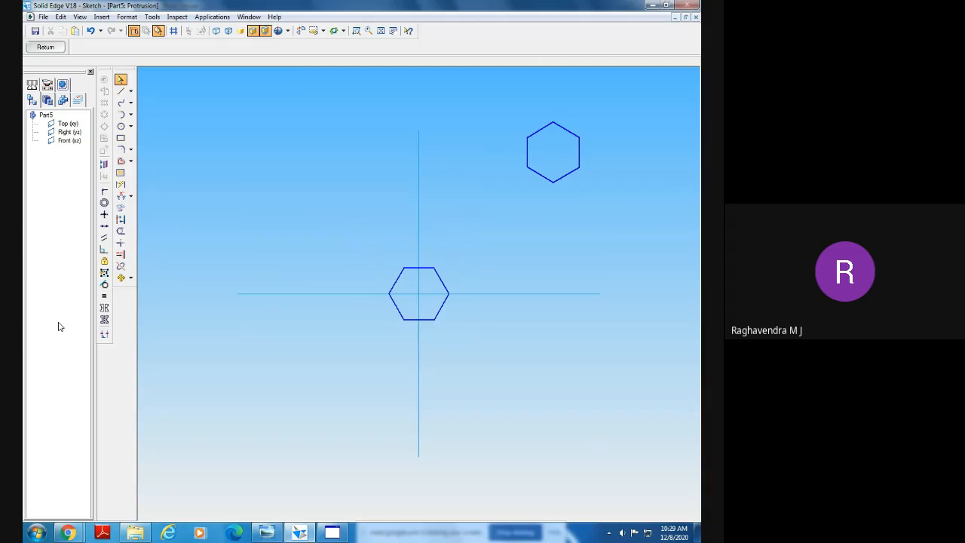
Dimension the left side and the lower-left side of the macro-generated hexagon
{"action": "left_click", "coordinate": [122, 185]}
{"action": "left_click", "coordinate": [527, 152]}
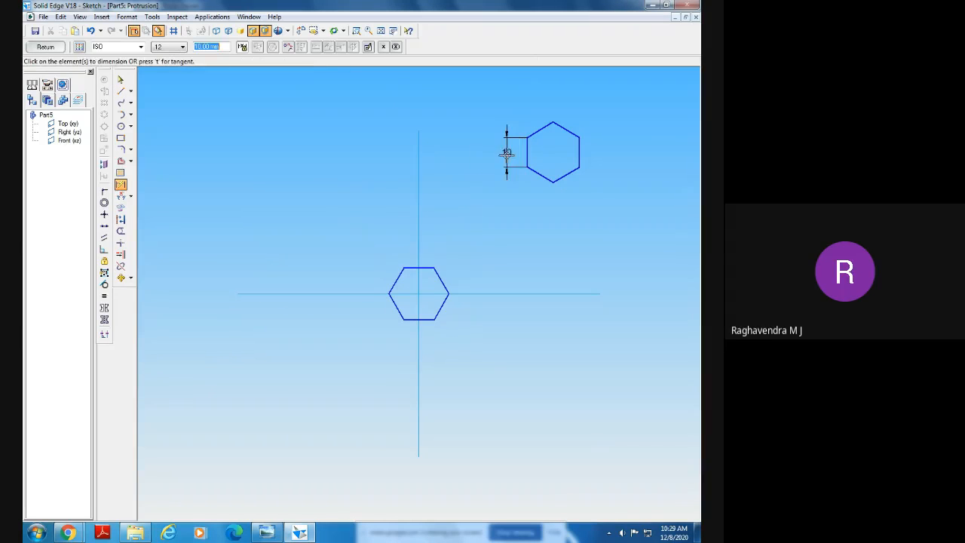
{"action": "left_click", "coordinate": [540, 175]}
{"action": "left_click", "coordinate": [538, 185]}
Delete the macro-generated hexagon and its two dimensions
{"action": "left_click", "coordinate": [122, 81]}
{"action": "left_click_drag", "start_coordinate": [457, 105], "coordinate": [618, 241]}
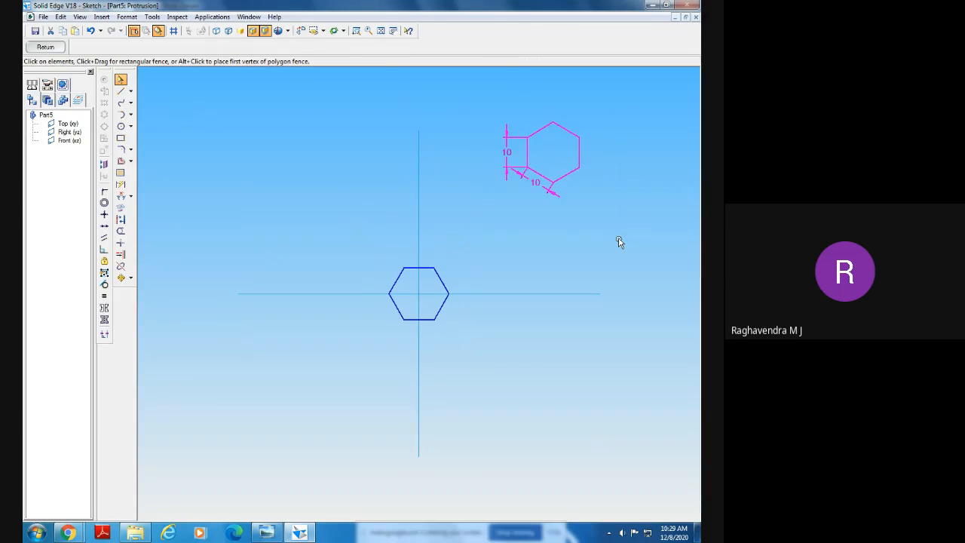
{"action": "key", "text": "Delete"}
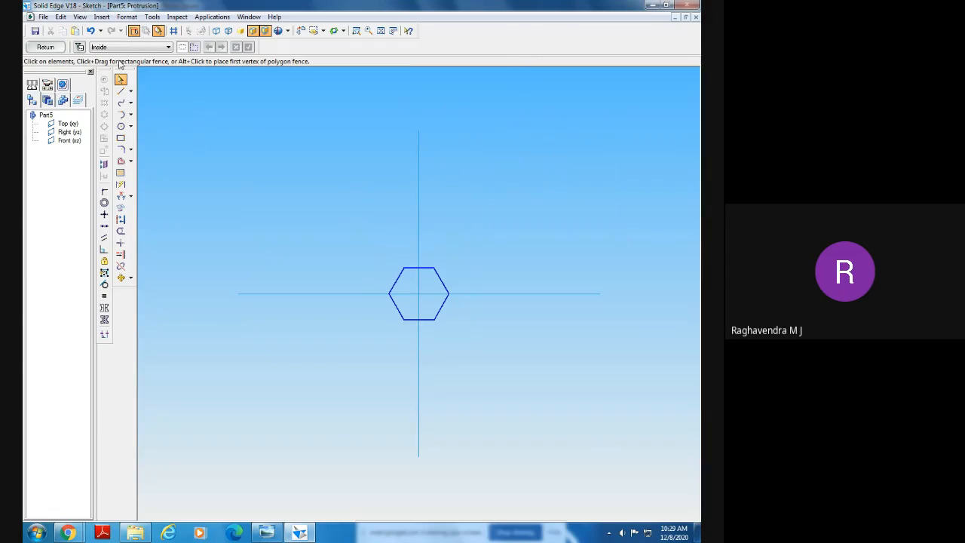
Finish the sketch and extrude the hexagon symmetrically to the 5 mm thickness given in the Lock Nut drawing
{"action": "left_click", "coordinate": [53, 47]}
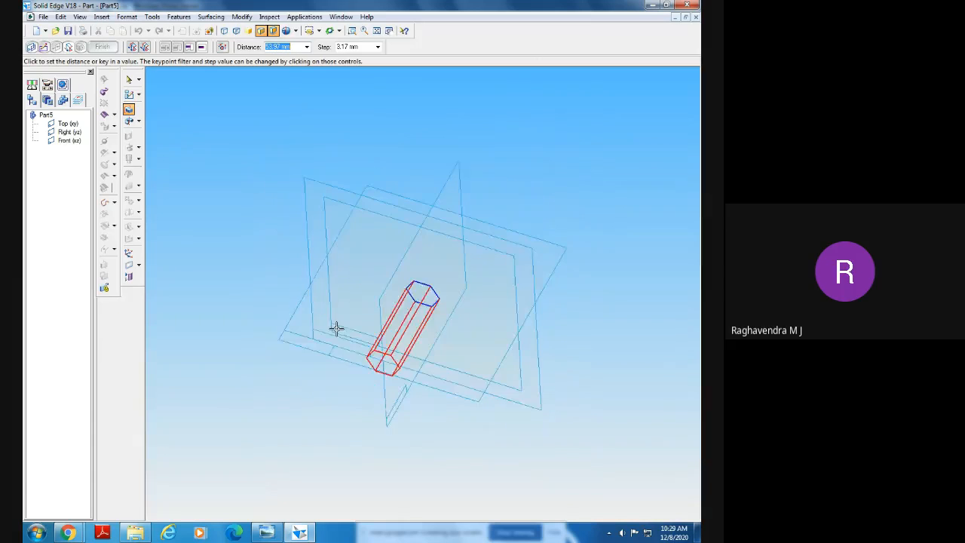
{"action": "left_click", "coordinate": [267, 532]}
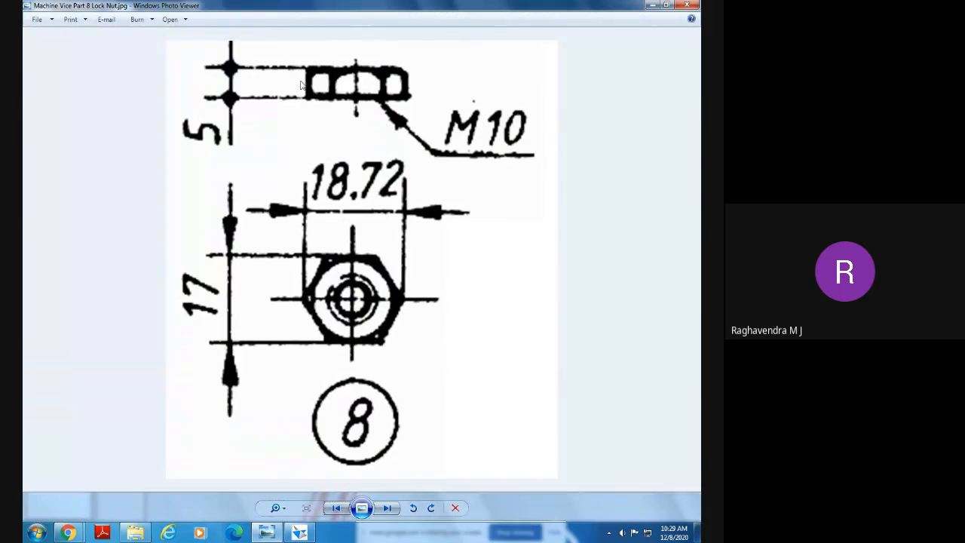
{"action": "left_click", "coordinate": [299, 532]}
{"action": "left_click", "coordinate": [147, 47]}
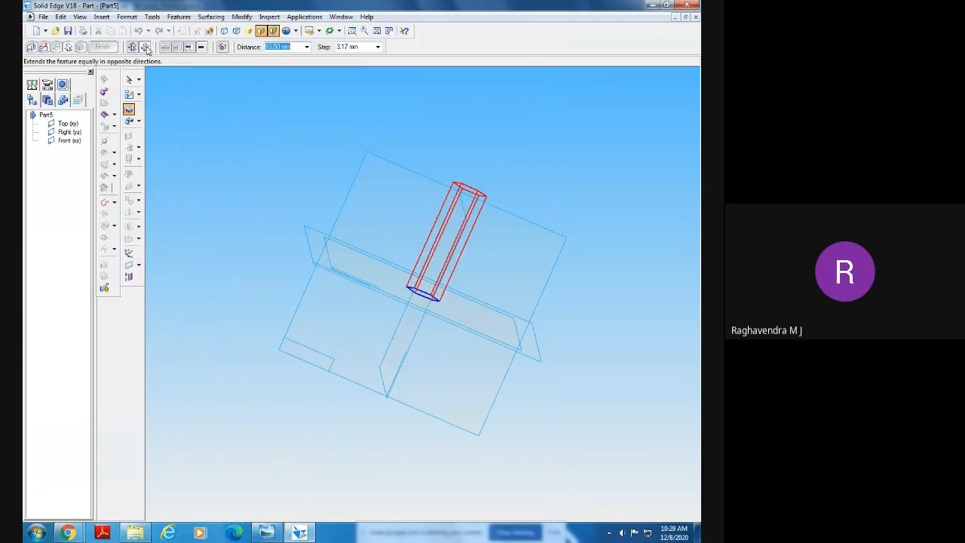
{"action": "left_click", "coordinate": [232, 302]}
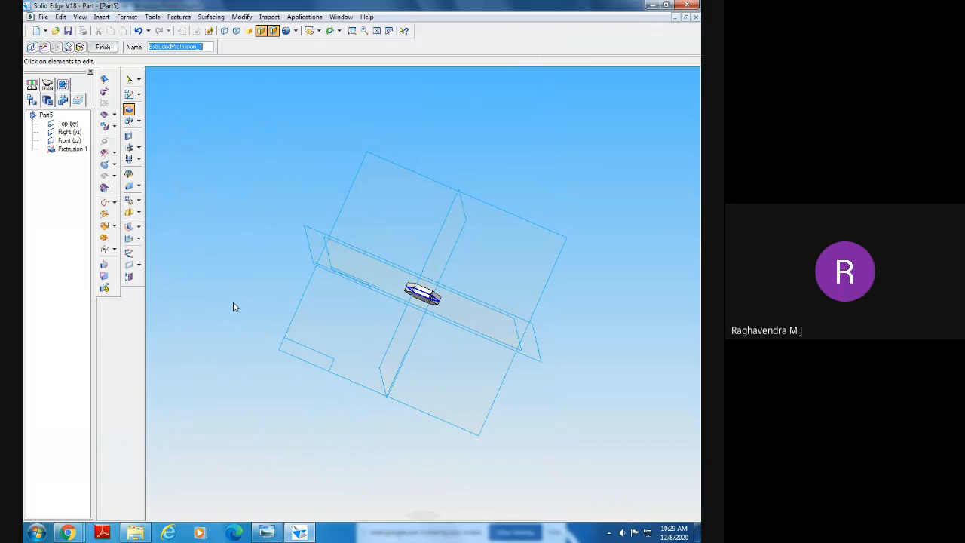
{"action": "left_click", "coordinate": [102, 47]}
Examine the extruded hexagonal body up close and from its hexagonal face
{"action": "left_click", "coordinate": [364, 30]}
{"action": "left_click_drag", "start_coordinate": [377, 241], "coordinate": [482, 347]}
{"action": "middle_click_drag", "start_coordinate": [501, 317], "coordinate": [404, 302]}
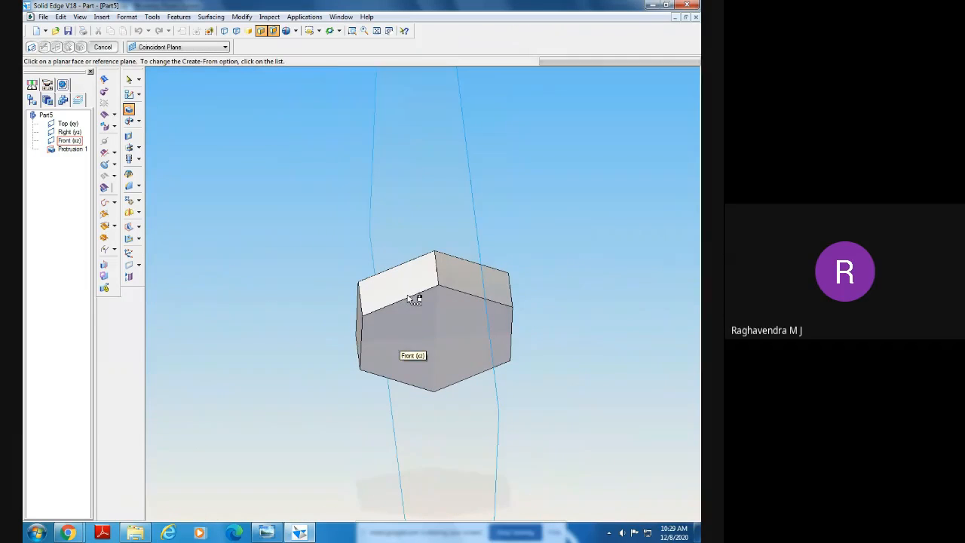
{"action": "left_click", "coordinate": [376, 33]}
{"action": "middle_click_drag", "start_coordinate": [505, 395], "coordinate": [530, 425]}
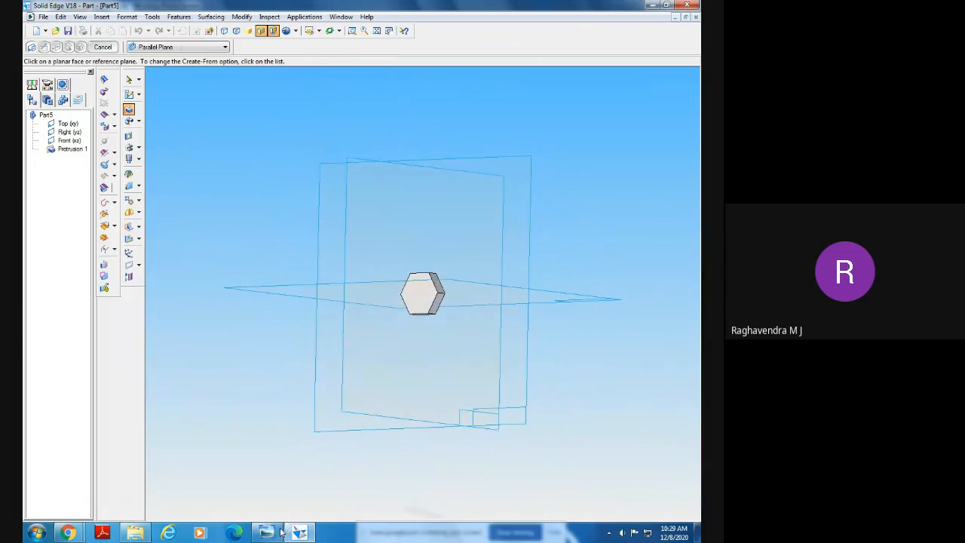
Start a hole on the hexagonal face and configure it as a standard threaded M10 hole running through the nut, per the Lock Nut drawing
{"action": "left_click", "coordinate": [295, 531]}
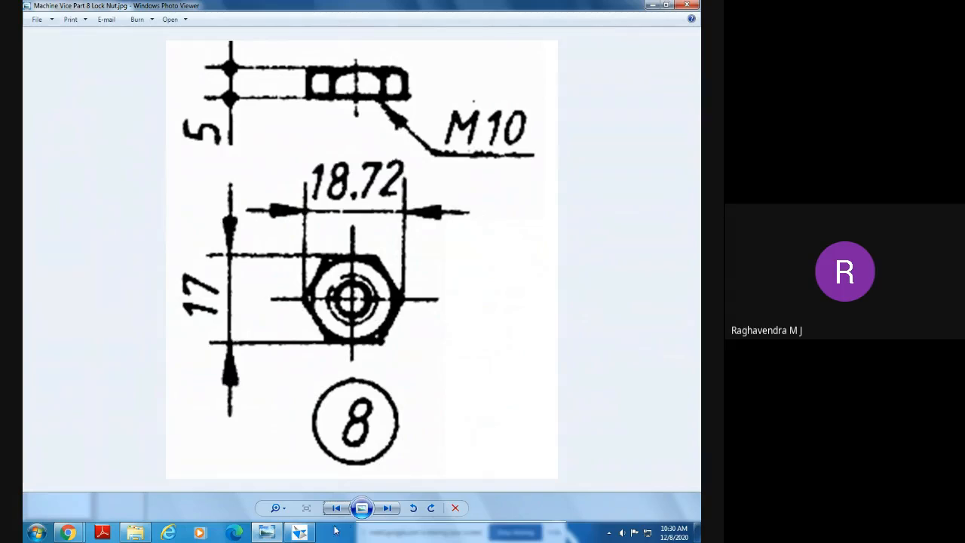
{"action": "left_click", "coordinate": [305, 533]}
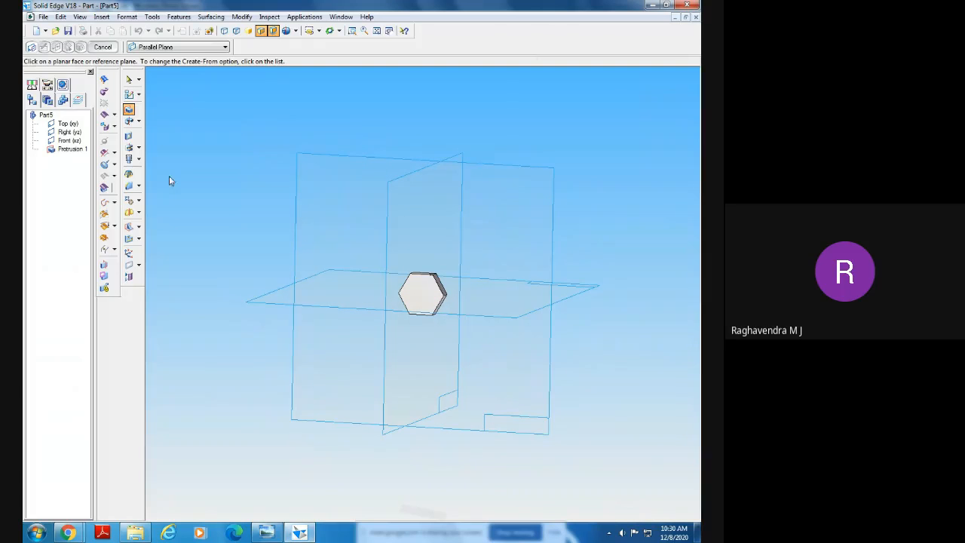
{"action": "left_click", "coordinate": [139, 159]}
{"action": "left_click", "coordinate": [163, 159]}
{"action": "left_click", "coordinate": [423, 292]}
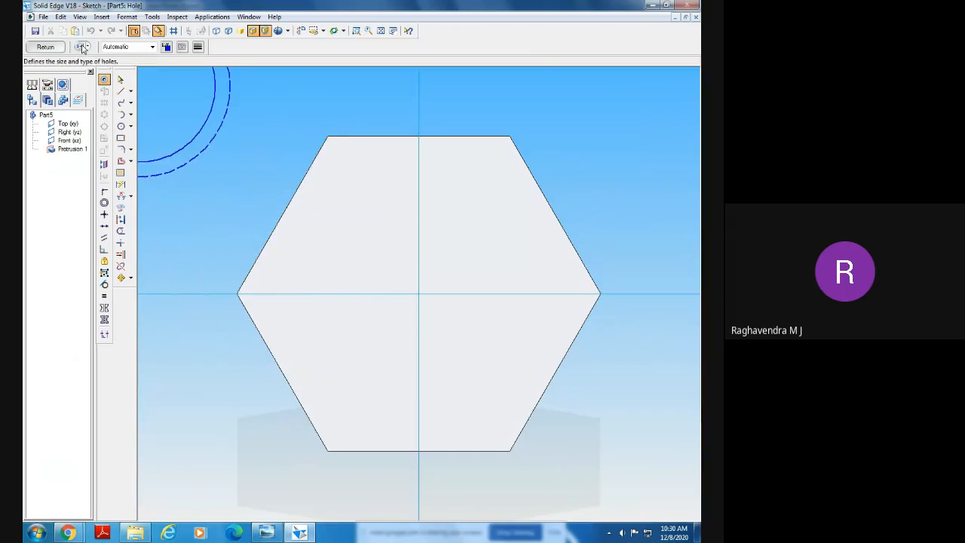
{"action": "left_click", "coordinate": [81, 46]}
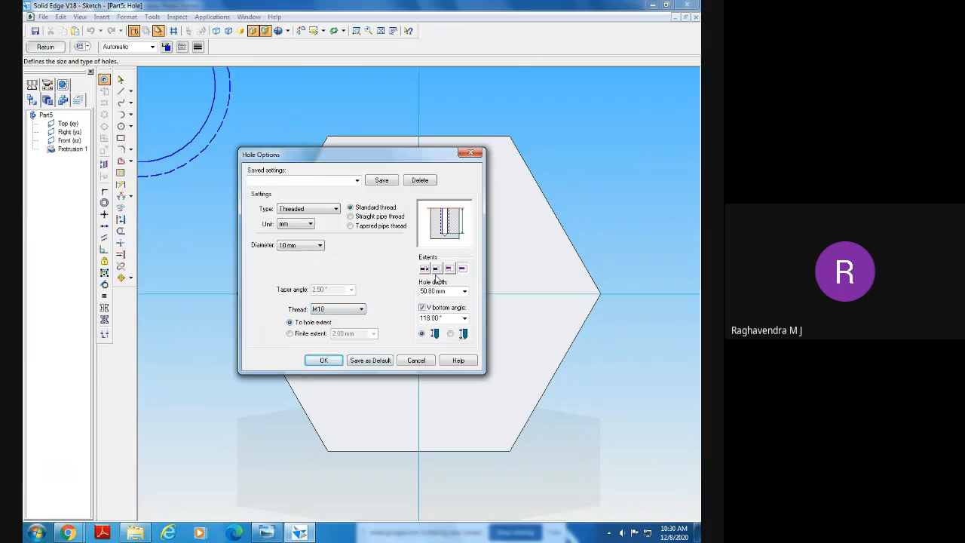
{"action": "left_click", "coordinate": [437, 269]}
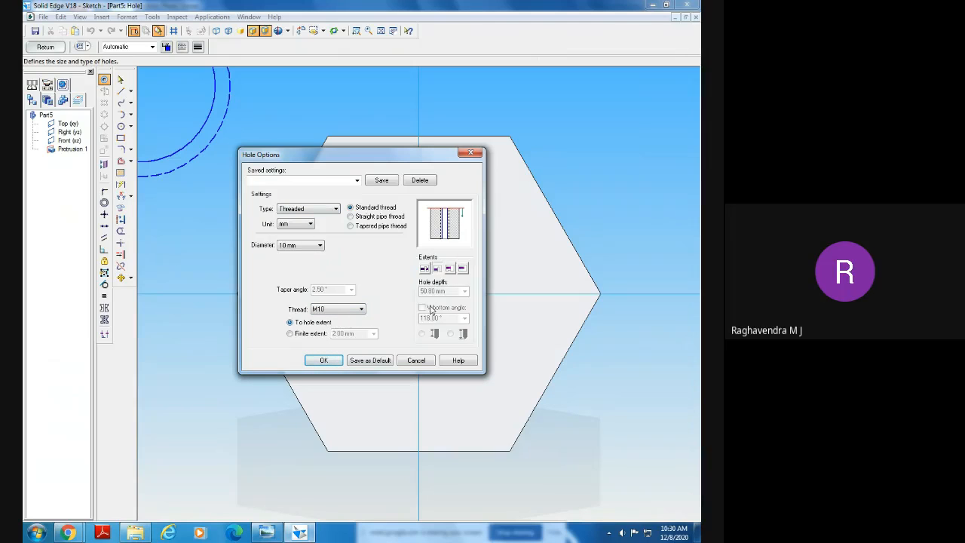
{"action": "left_click", "coordinate": [323, 360]}
Place the threaded hole at the hexagon's centre, direct it into the body and finish the feature
{"action": "left_click", "coordinate": [418, 294]}
{"action": "left_click", "coordinate": [46, 46]}
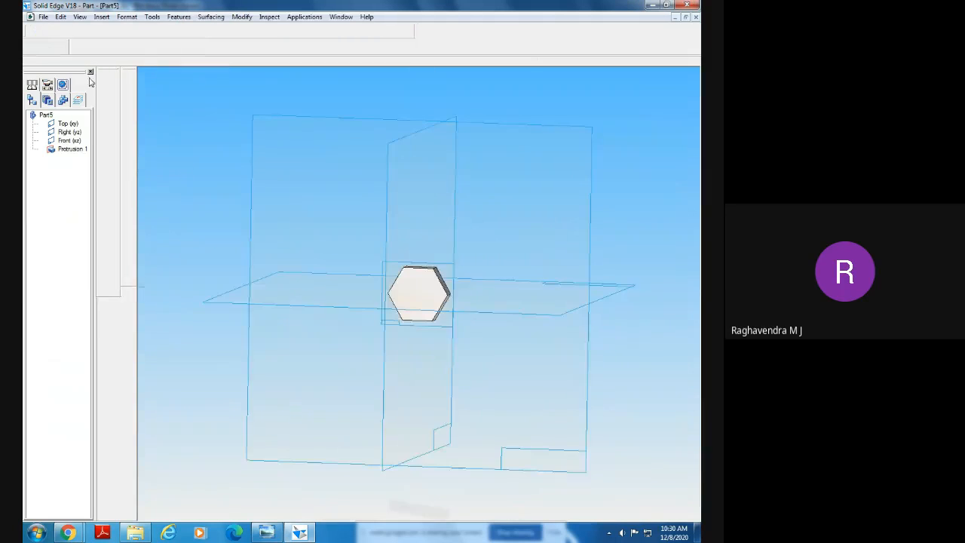
{"action": "left_click", "coordinate": [576, 82]}
{"action": "middle_click_drag", "start_coordinate": [167, 210], "coordinate": [155, 143]}
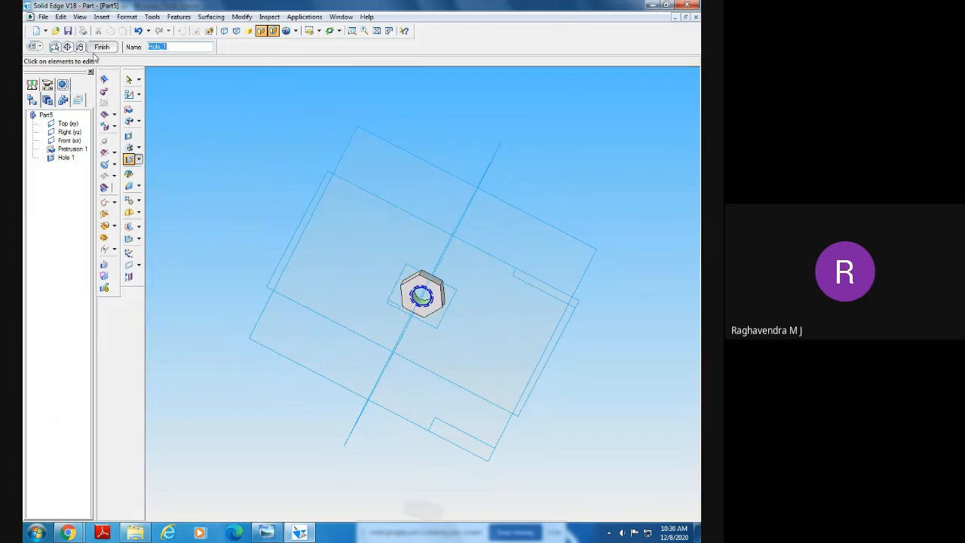
{"action": "left_click", "coordinate": [100, 49]}
Examine the nut's hole and side faces up close, comparing the edge profile with the side view in the Lock Nut drawing
{"action": "middle_click_drag", "start_coordinate": [215, 274], "coordinate": [301, 123]}
{"action": "left_click", "coordinate": [352, 32]}
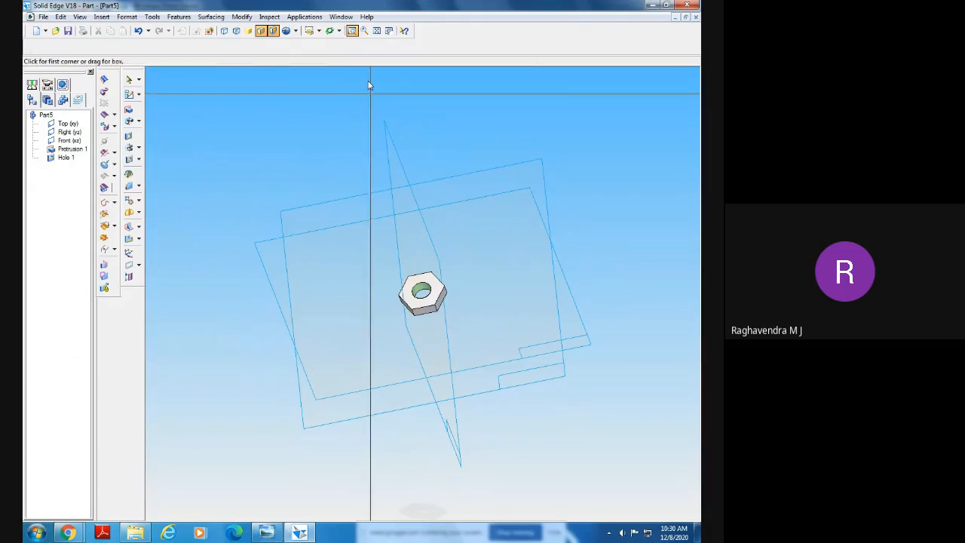
{"action": "left_click_drag", "start_coordinate": [348, 203], "coordinate": [560, 393]}
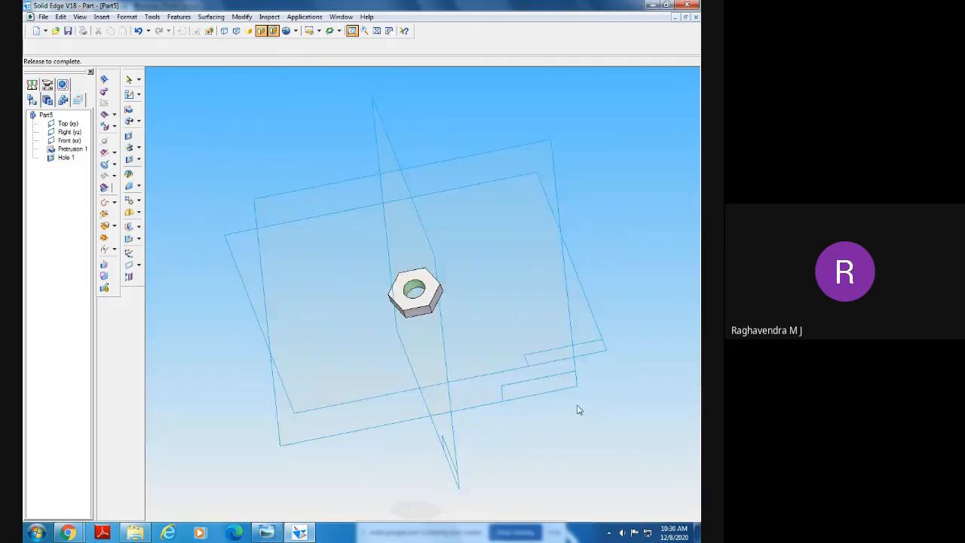
{"action": "left_click", "coordinate": [379, 33]}
{"action": "middle_click_drag", "start_coordinate": [550, 400], "coordinate": [595, 426]}
{"action": "left_click", "coordinate": [351, 31]}
{"action": "left_click_drag", "start_coordinate": [383, 233], "coordinate": [495, 366]}
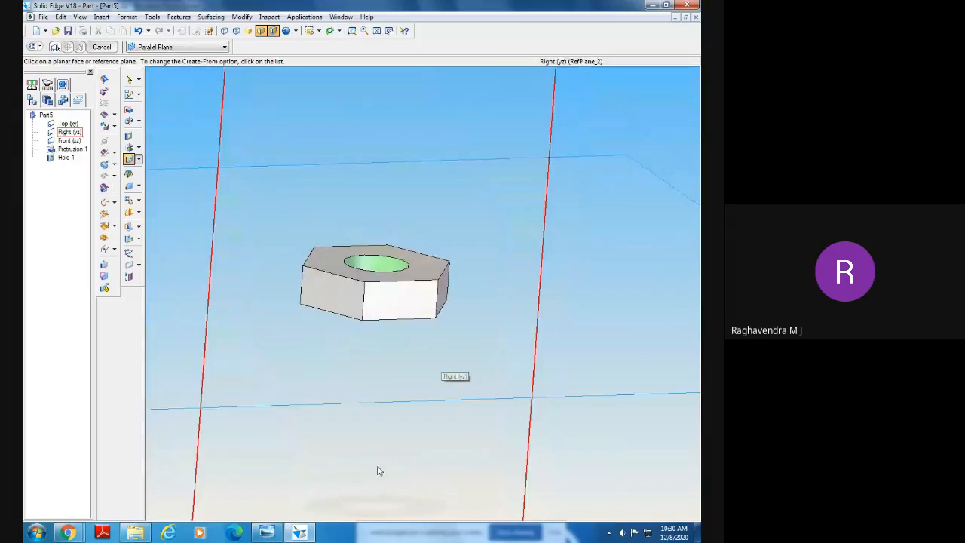
{"action": "left_click", "coordinate": [267, 533]}
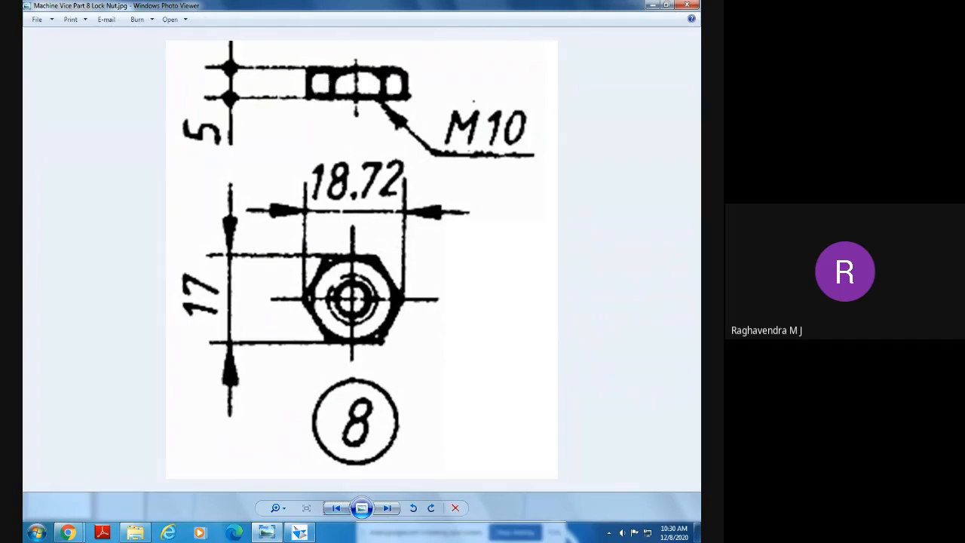
{"action": "left_click", "coordinate": [299, 533]}
{"action": "middle_click_drag", "start_coordinate": [459, 409], "coordinate": [462, 394]}
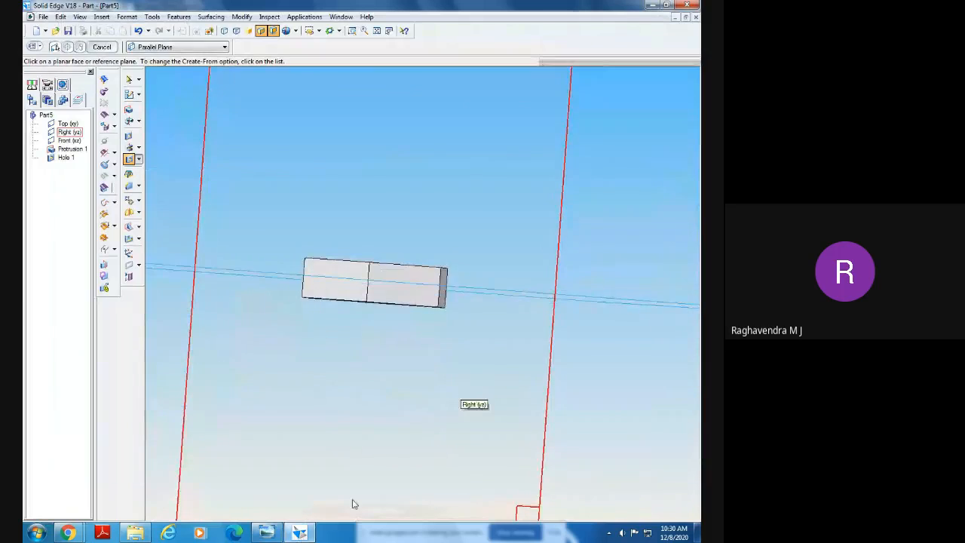
{"action": "left_click", "coordinate": [267, 532]}
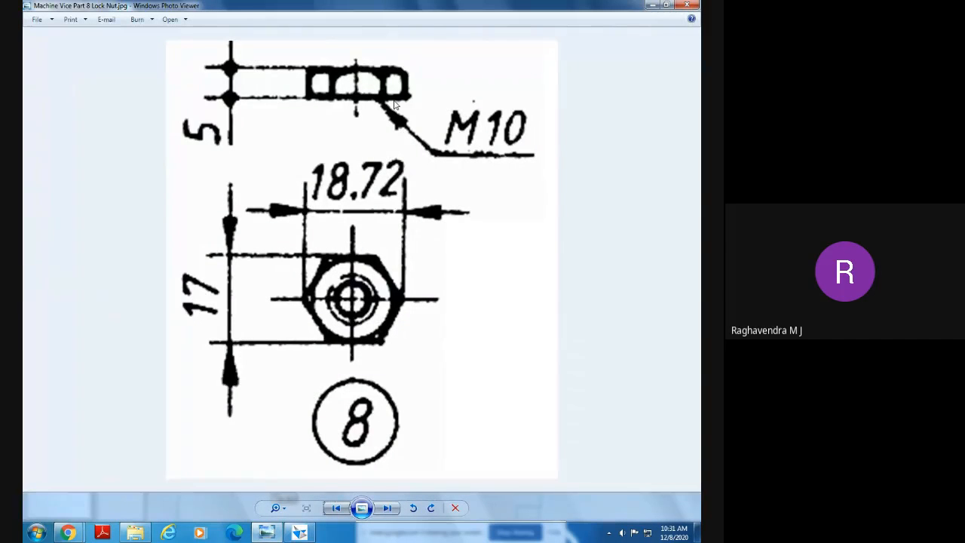
{"action": "left_click", "coordinate": [299, 533]}
{"action": "middle_click_drag", "start_coordinate": [407, 416], "coordinate": [404, 452]}
{"action": "left_click", "coordinate": [377, 32]}
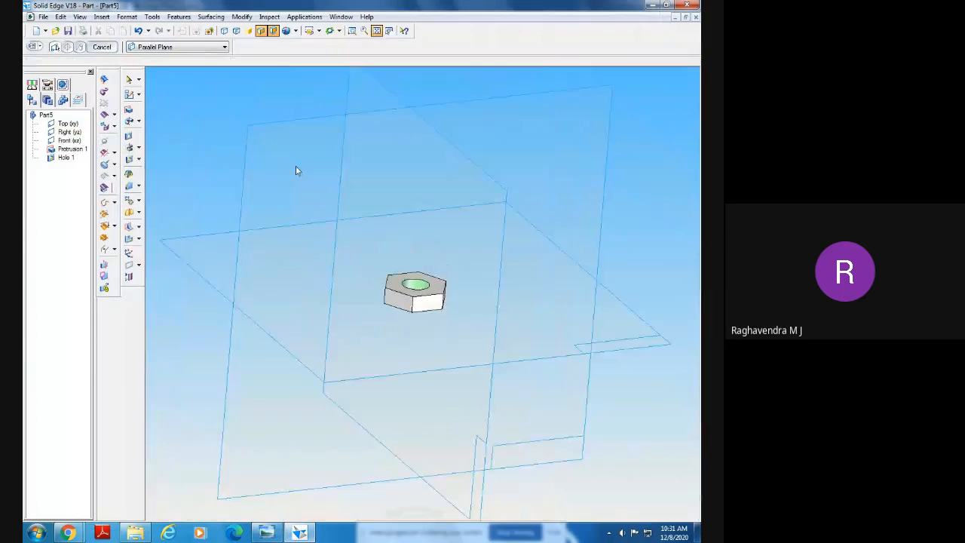
{"action": "middle_click_drag", "start_coordinate": [395, 292], "coordinate": [381, 354]}
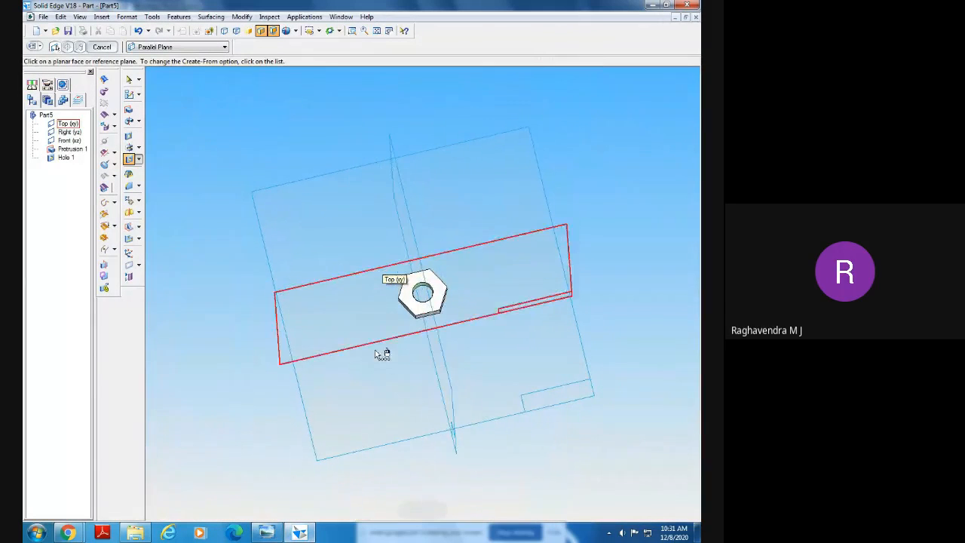
{"action": "left_click", "coordinate": [138, 160]}
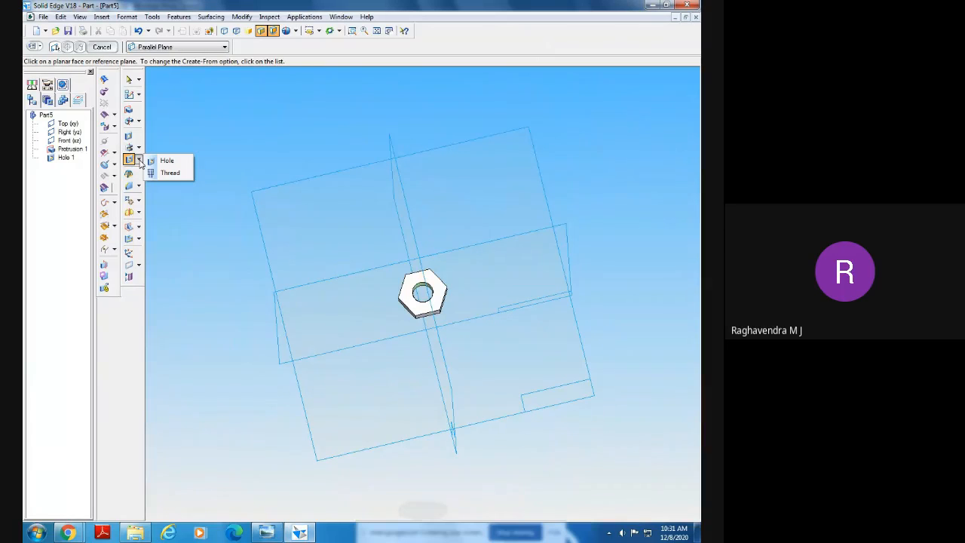
{"action": "left_click", "coordinate": [138, 148]}
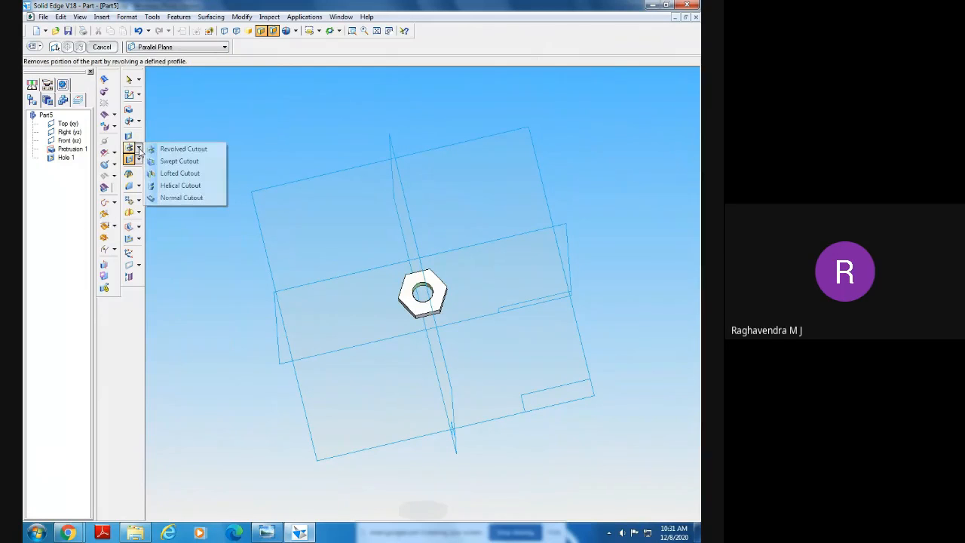
{"action": "left_click", "coordinate": [181, 150]}
{"action": "middle_click_drag", "start_coordinate": [233, 387], "coordinate": [215, 360]}
{"action": "left_click", "coordinate": [138, 149]}
{"action": "left_click", "coordinate": [173, 151]}
{"action": "middle_click_drag", "start_coordinate": [185, 325], "coordinate": [187, 365]}
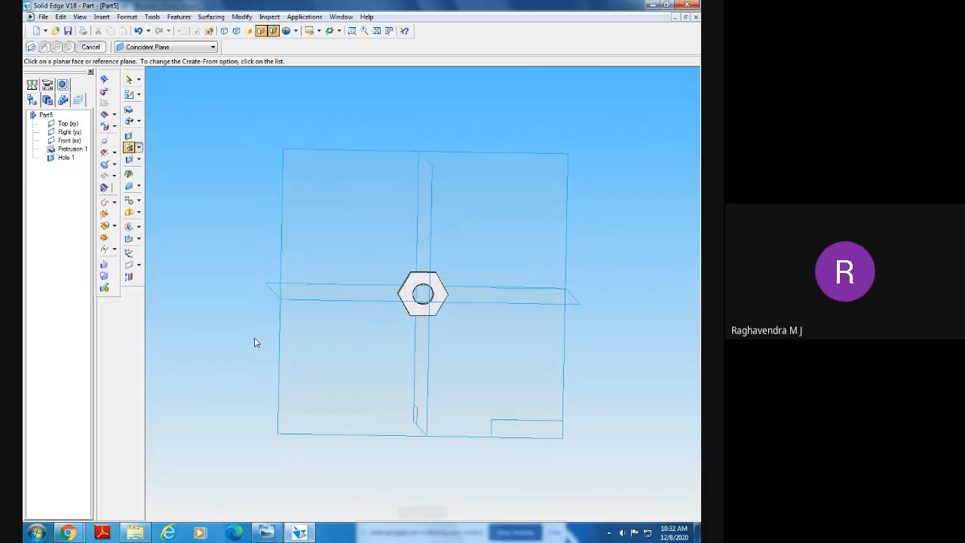
{"action": "middle_click_drag", "start_coordinate": [269, 340], "coordinate": [264, 337]}
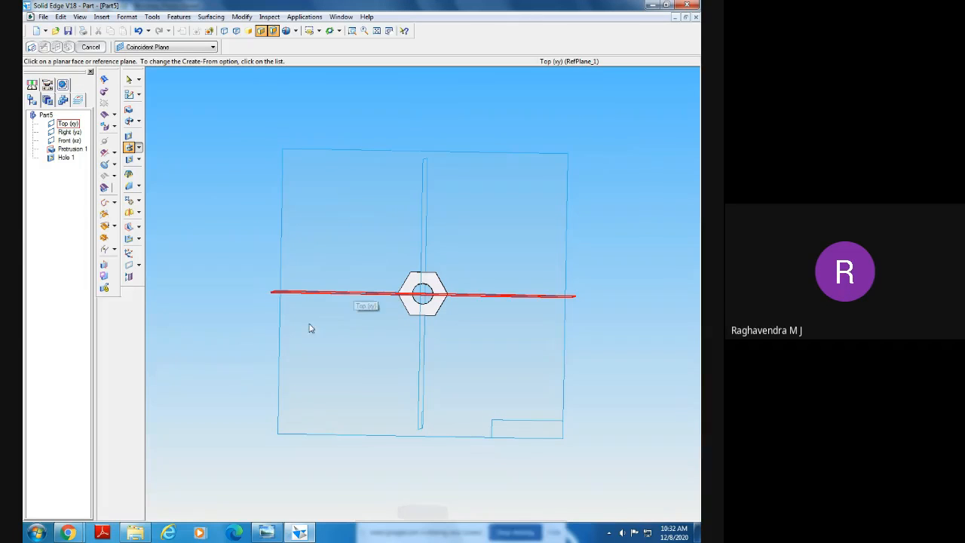
{"action": "middle_click_drag", "start_coordinate": [272, 330], "coordinate": [326, 287]}
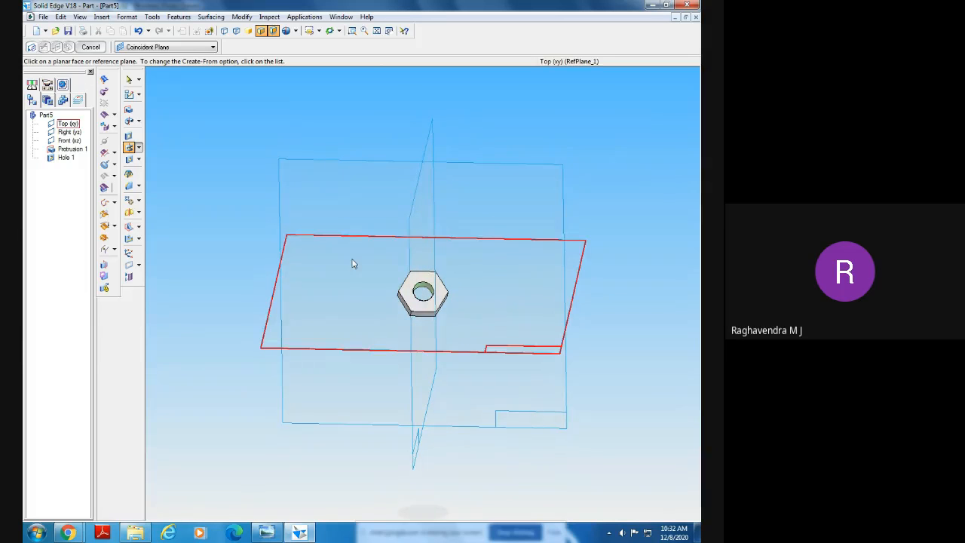
{"action": "left_click", "coordinate": [352, 262]}
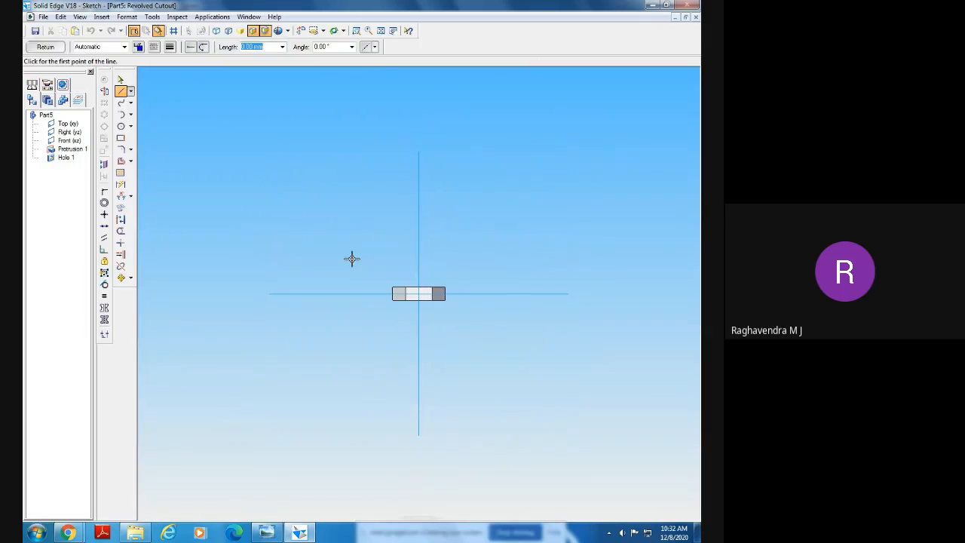
{"action": "left_click", "coordinate": [356, 30]}
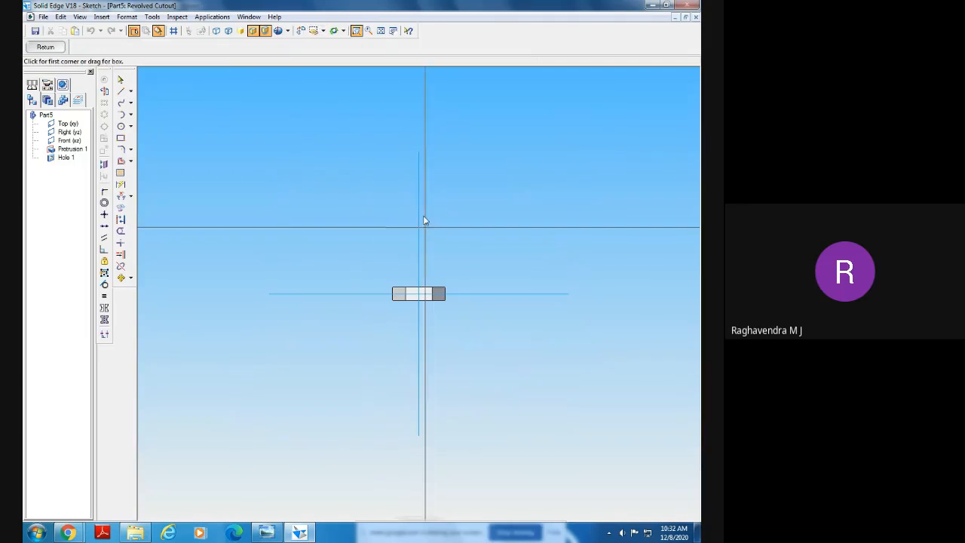
{"action": "left_click_drag", "start_coordinate": [357, 220], "coordinate": [495, 355]}
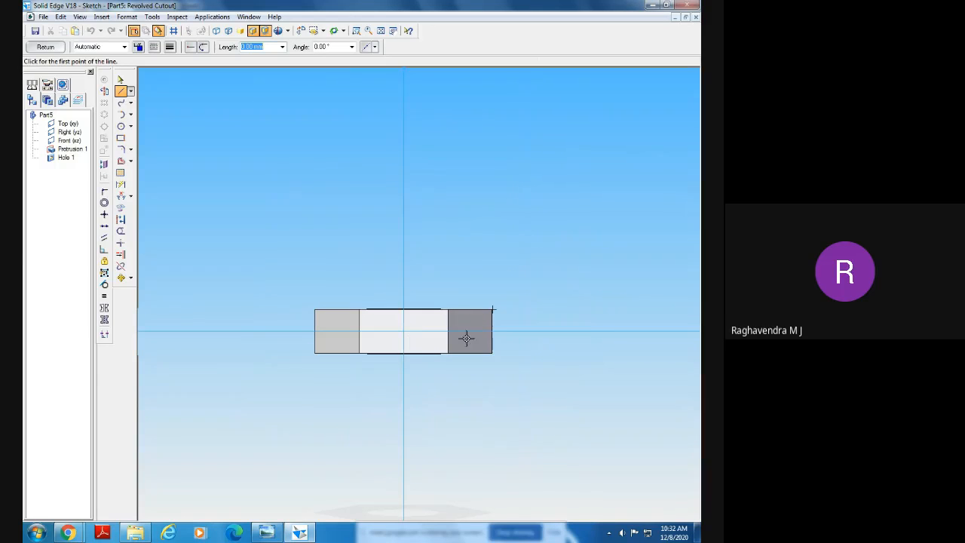
{"action": "middle_click_drag", "start_coordinate": [516, 372], "coordinate": [519, 381]}
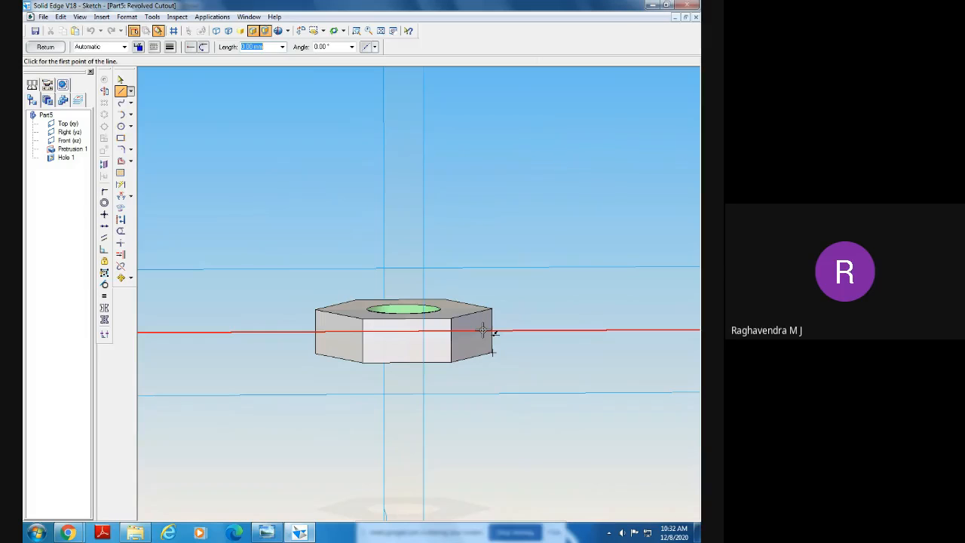
{"action": "left_click", "coordinate": [45, 46]}
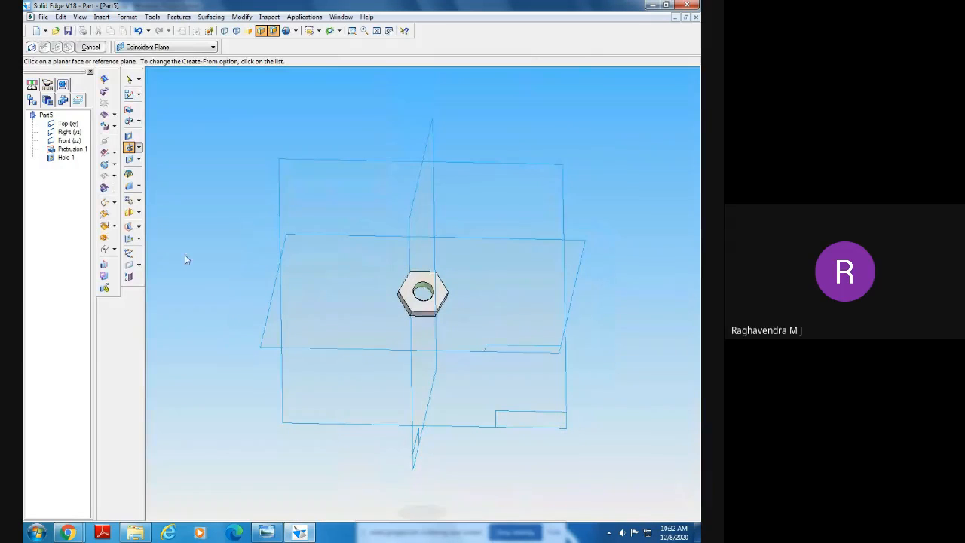
{"action": "middle_click_drag", "start_coordinate": [229, 347], "coordinate": [224, 365]}
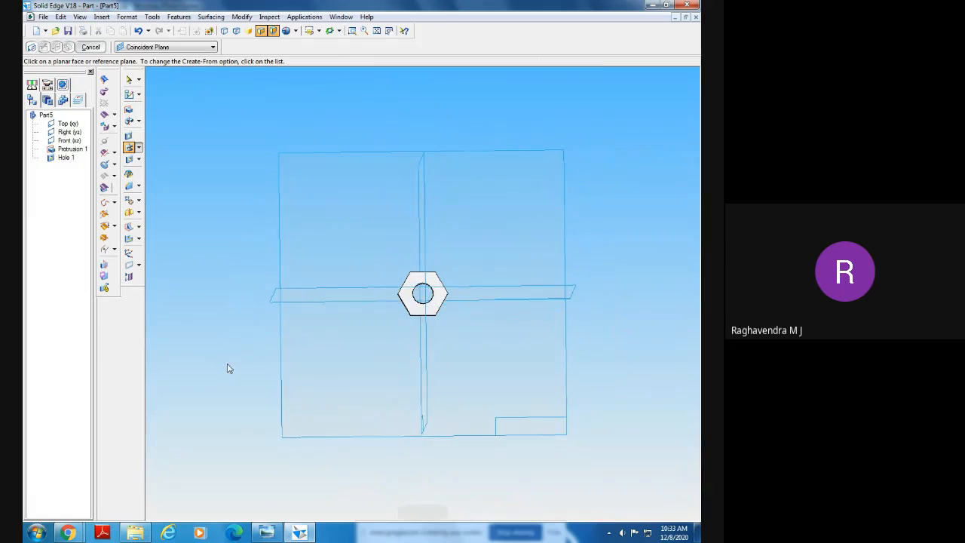
{"action": "left_click", "coordinate": [420, 253]}
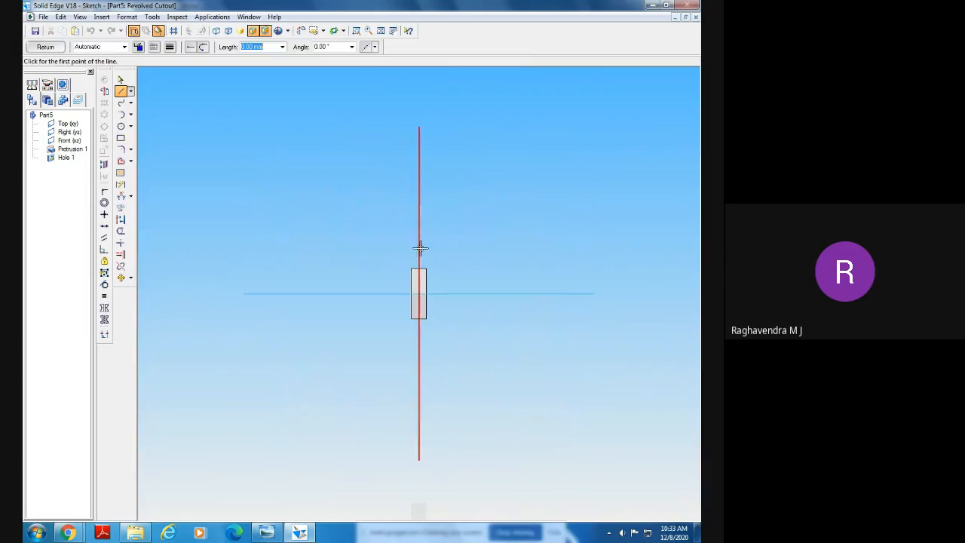
{"action": "left_click", "coordinate": [357, 30]}
{"action": "left_click", "coordinate": [397, 218]}
{"action": "left_click", "coordinate": [472, 355]}
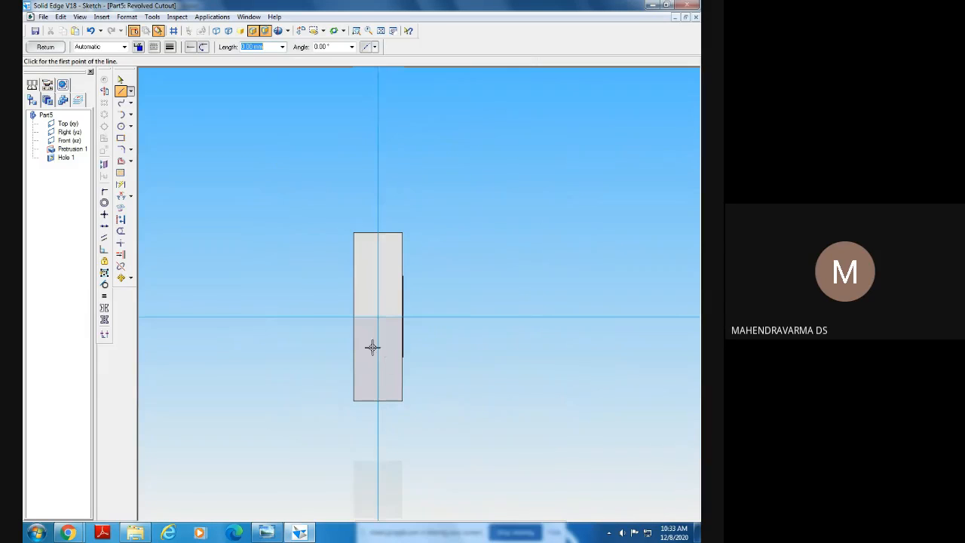
{"action": "left_click", "coordinate": [381, 30]}
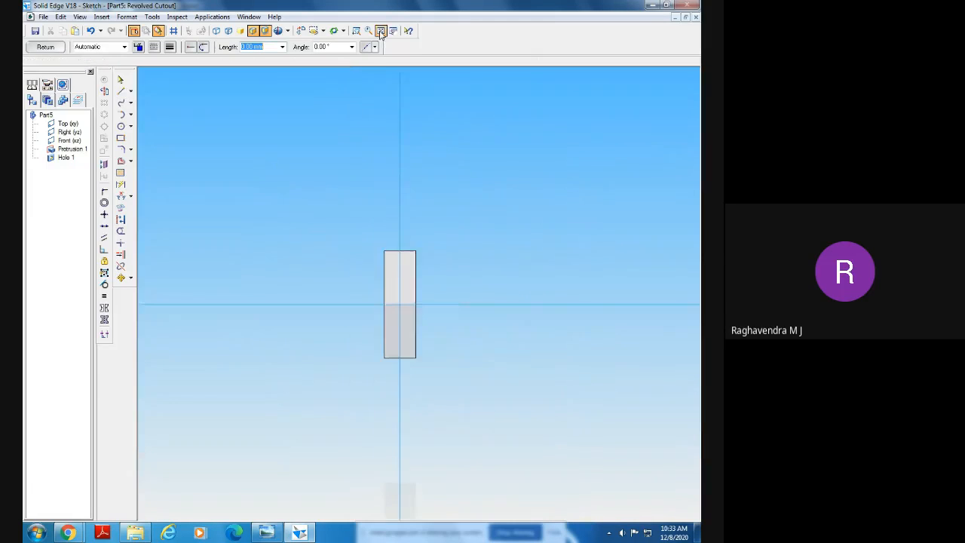
{"action": "left_click", "coordinate": [55, 47]}
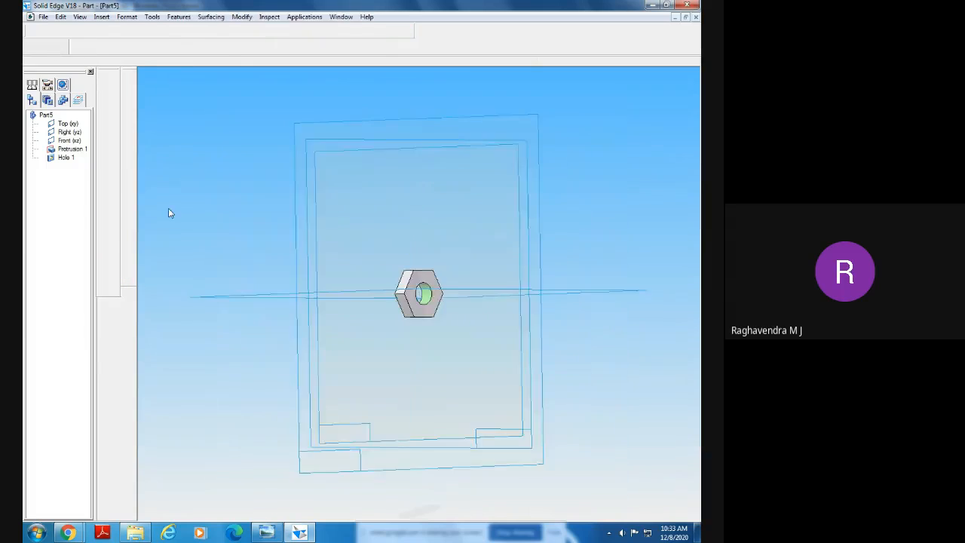
{"action": "middle_click_drag", "start_coordinate": [503, 417], "coordinate": [501, 396]}
{"action": "scroll", "coordinate": [502, 396], "scroll_direction": "down", "scroll_amount": 1}
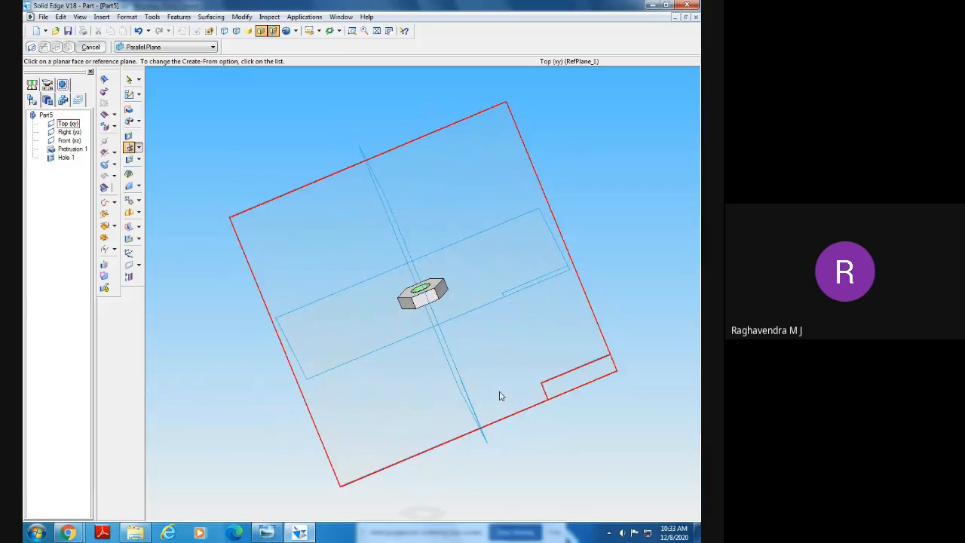
{"action": "left_click", "coordinate": [426, 159]}
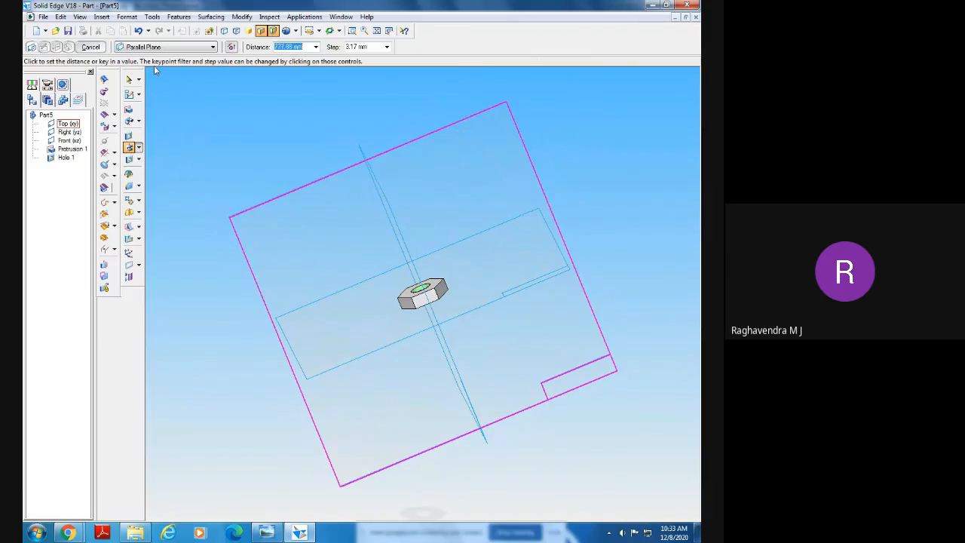
{"action": "left_click", "coordinate": [128, 79]}
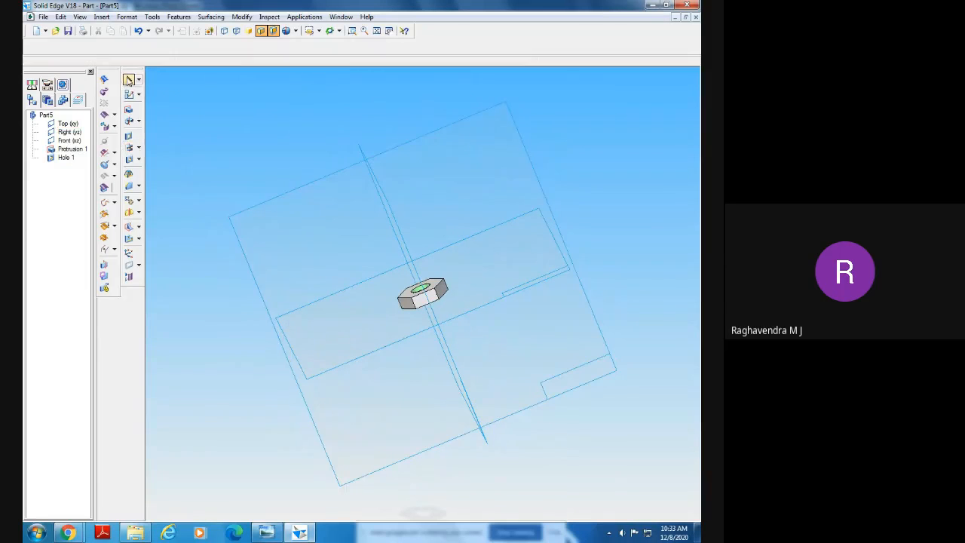
Start a revolved cutout and open its profile sketch on the vertical reference plane that shows the nut side-on across its corners
{"action": "left_click", "coordinate": [129, 147]}
{"action": "mouse_move", "coordinate": [467, 235]}
{"action": "middle_mouse_down"}
{"action": "mouse_move", "coordinate": [608, 241]}
{"action": "mouse_move", "coordinate": [621, 275]}
{"action": "mouse_move", "coordinate": [610, 224]}
{"action": "middle_mouse_up"}
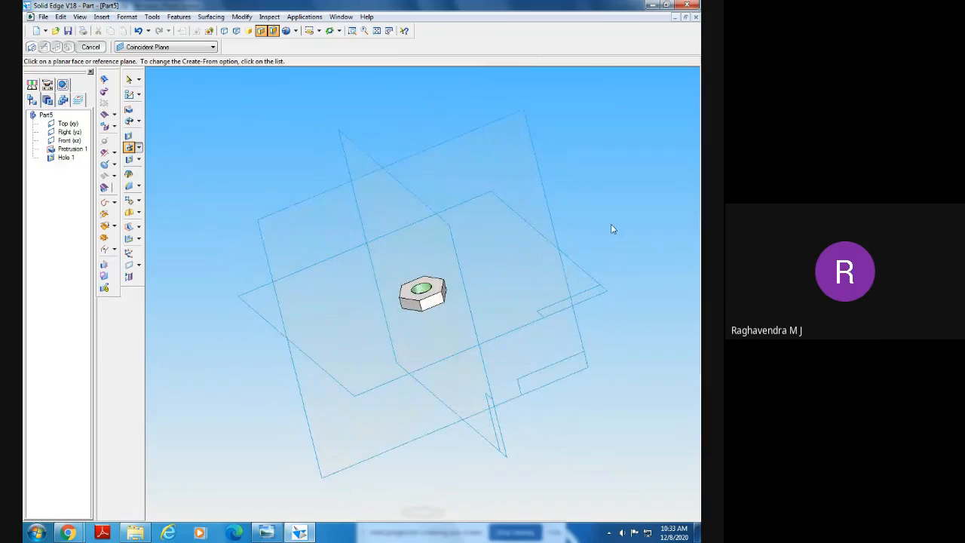
{"action": "left_click", "coordinate": [468, 159]}
{"action": "left_click", "coordinate": [357, 30]}
{"action": "left_click_drag", "start_coordinate": [351, 224], "coordinate": [515, 387]}
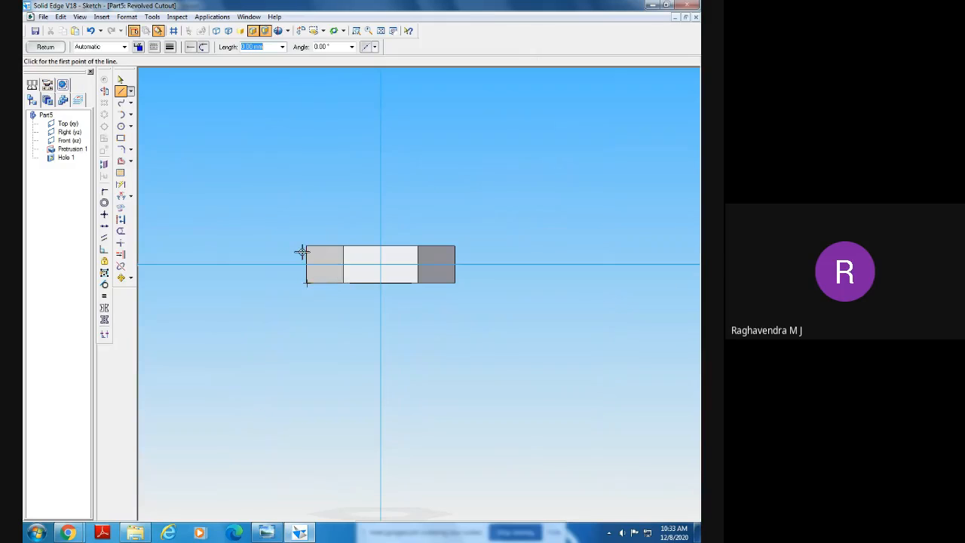
Examine the nut's hexagonal faces, hole and side profile from both above and below against the sketch plane
{"action": "middle_click_drag", "start_coordinate": [324, 327], "coordinate": [323, 337]}
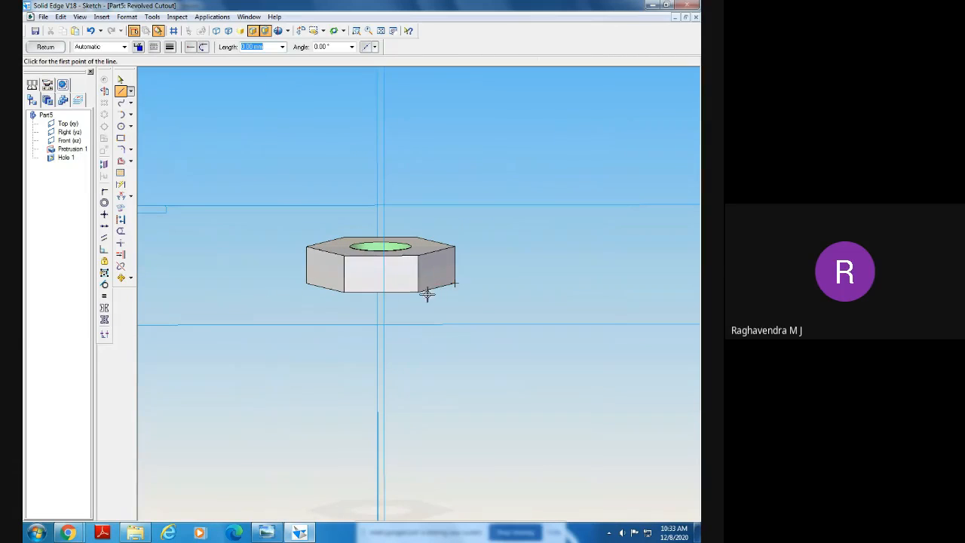
{"action": "left_click", "coordinate": [300, 31]}
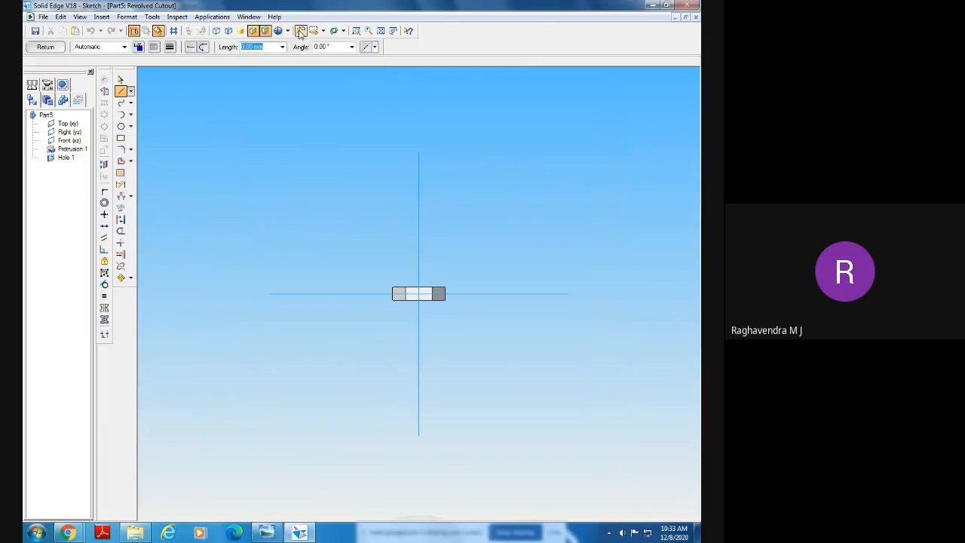
{"action": "left_click", "coordinate": [356, 31]}
{"action": "left_click_drag", "start_coordinate": [362, 262], "coordinate": [488, 368]}
{"action": "left_click_drag", "start_coordinate": [248, 134], "coordinate": [588, 329]}
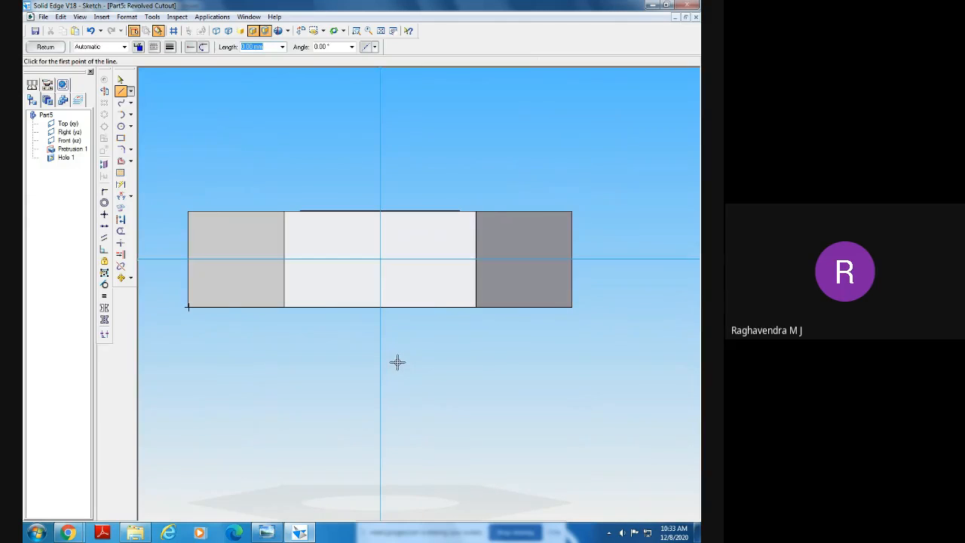
{"action": "middle_click_drag", "start_coordinate": [398, 363], "coordinate": [397, 355]}
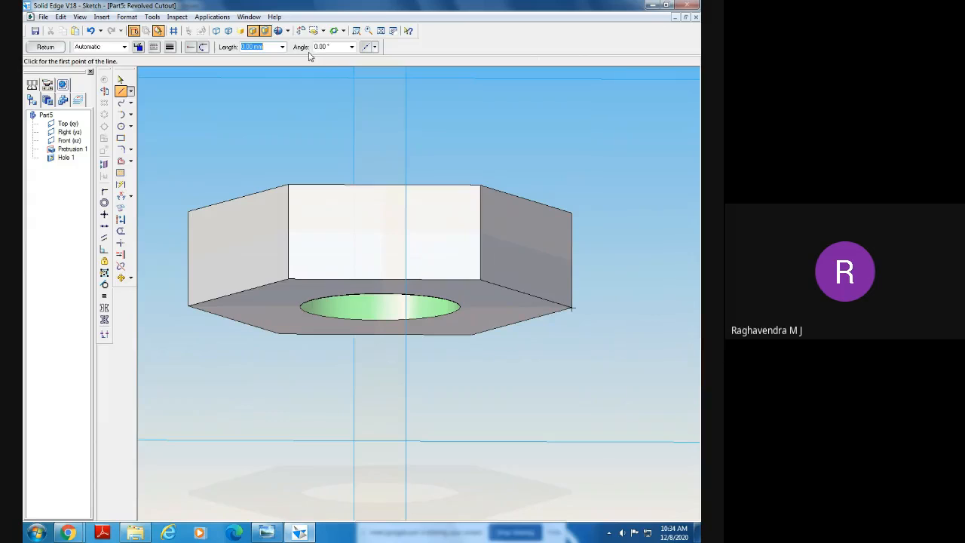
{"action": "left_click", "coordinate": [300, 31]}
{"action": "left_click", "coordinate": [357, 31]}
{"action": "left_click_drag", "start_coordinate": [374, 228], "coordinate": [485, 339]}
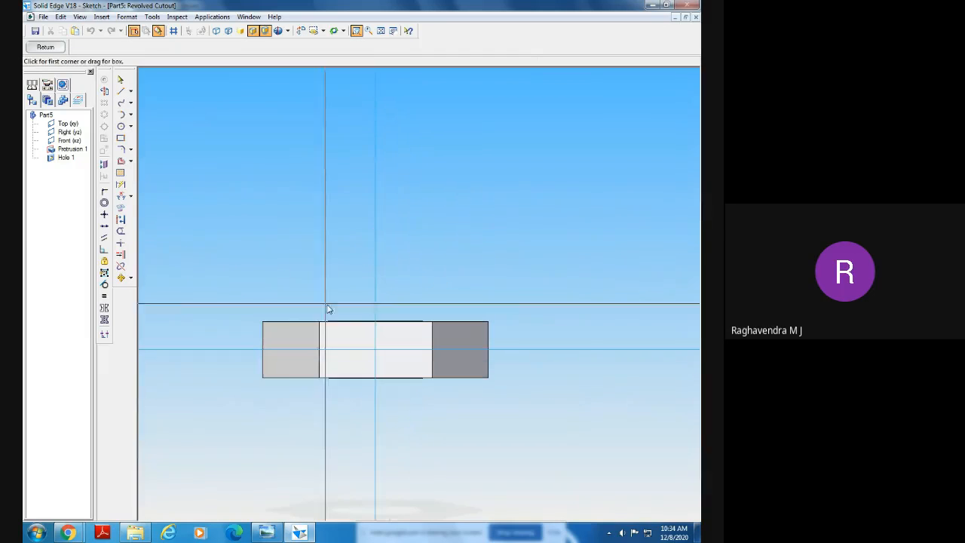
{"action": "right_click", "coordinate": [225, 177]}
Draw an inclined line from the nut's lower right corner up to the vertical centre axis and set its angle to the axis to 30°
{"action": "left_click", "coordinate": [121, 92]}
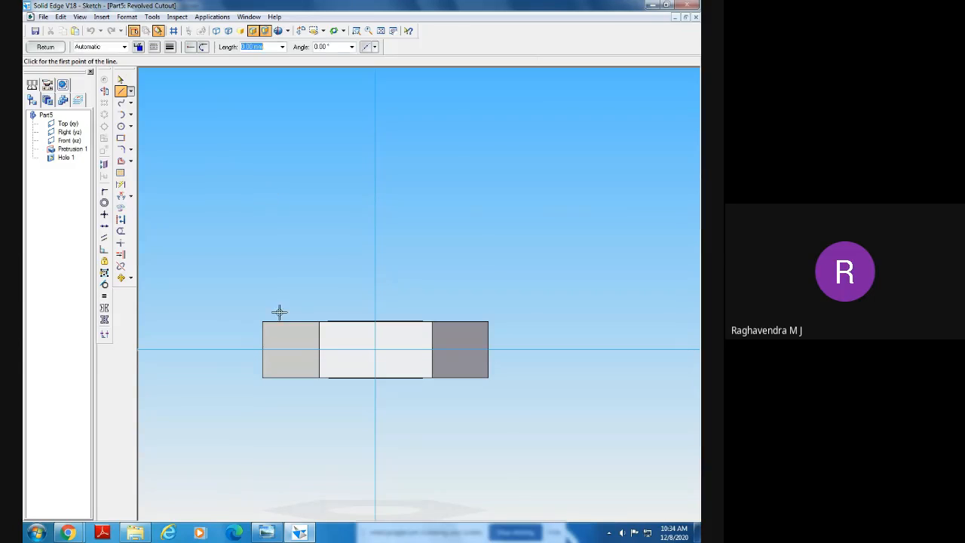
{"action": "left_click", "coordinate": [488, 377]}
{"action": "double_click", "coordinate": [375, 176]}
{"action": "left_click", "coordinate": [121, 196]}
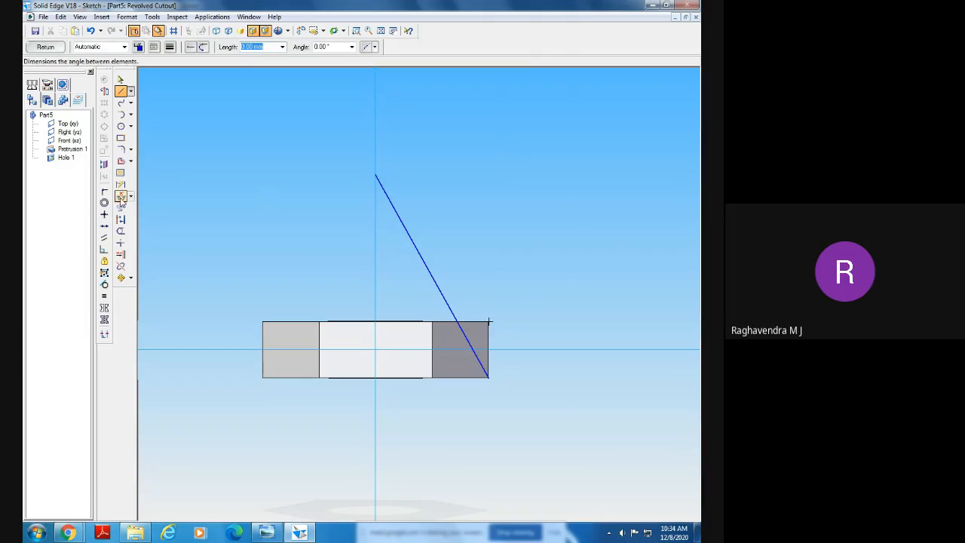
{"action": "left_click", "coordinate": [387, 243]}
{"action": "type", "text": "30"}
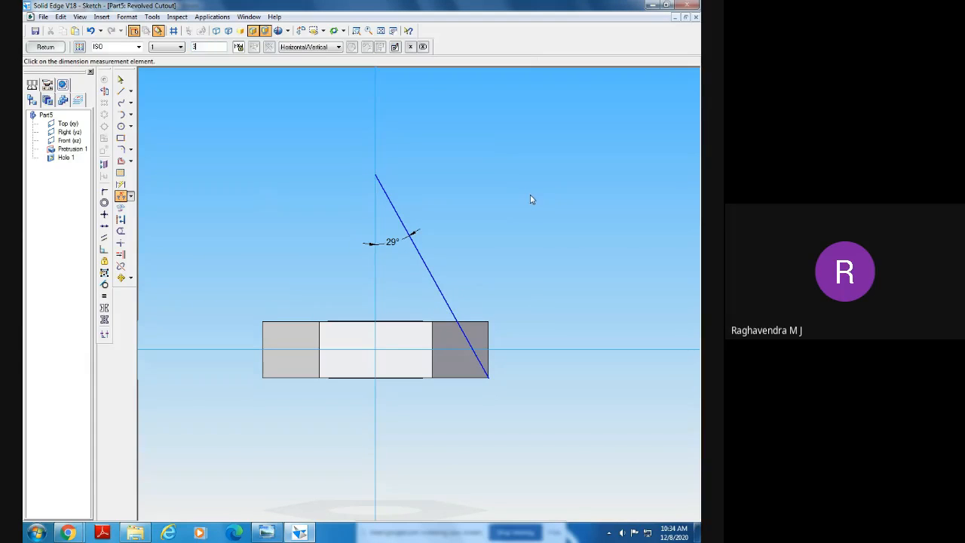
{"action": "key", "text": "Return"}
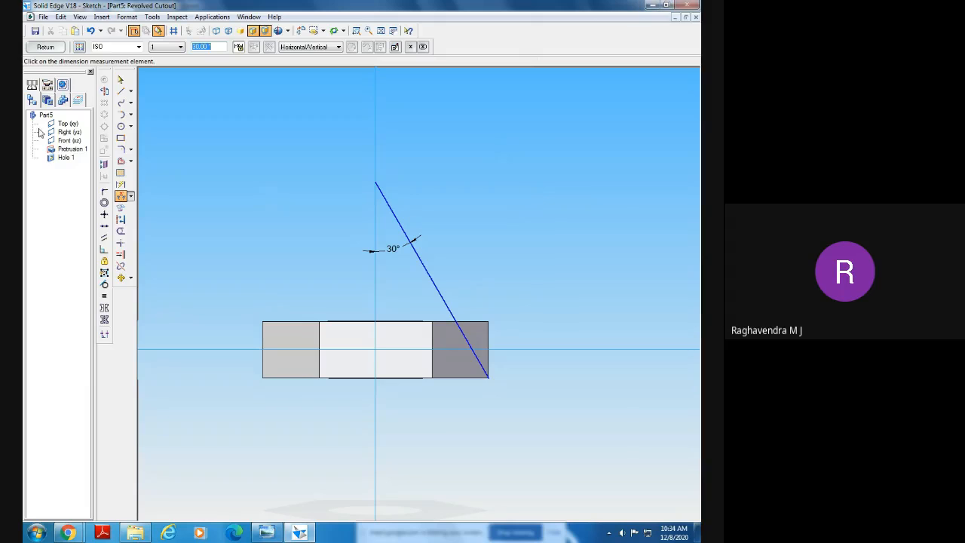
Draw a vertical line upward from the midpoint of the outer side face's bottom edge and trim it where it crosses the inclined line
{"action": "left_click", "coordinate": [120, 91]}
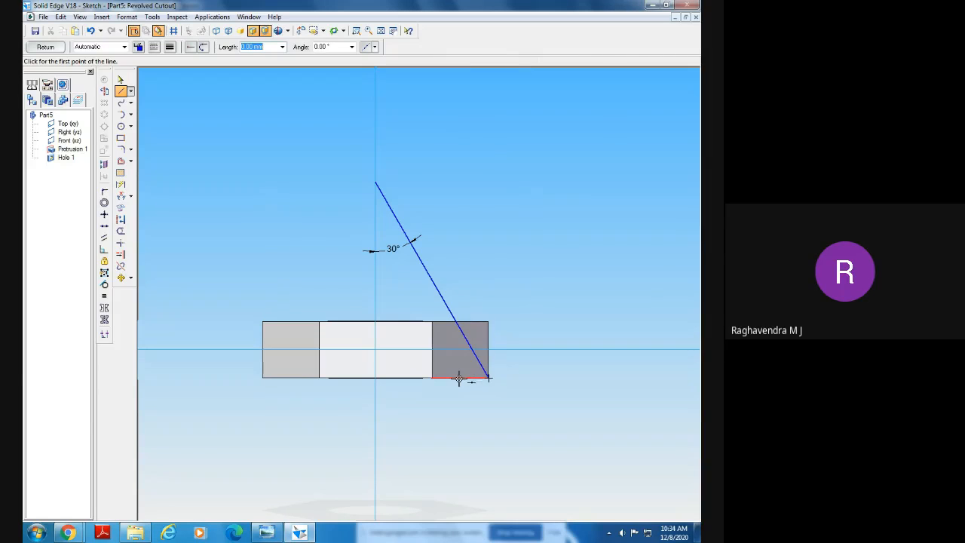
{"action": "left_click", "coordinate": [460, 378]}
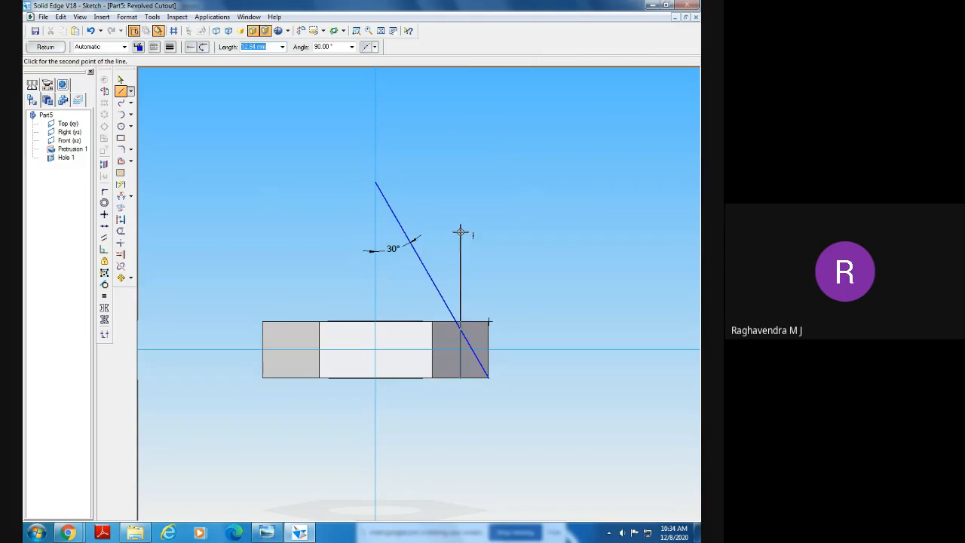
{"action": "right_click", "coordinate": [460, 236]}
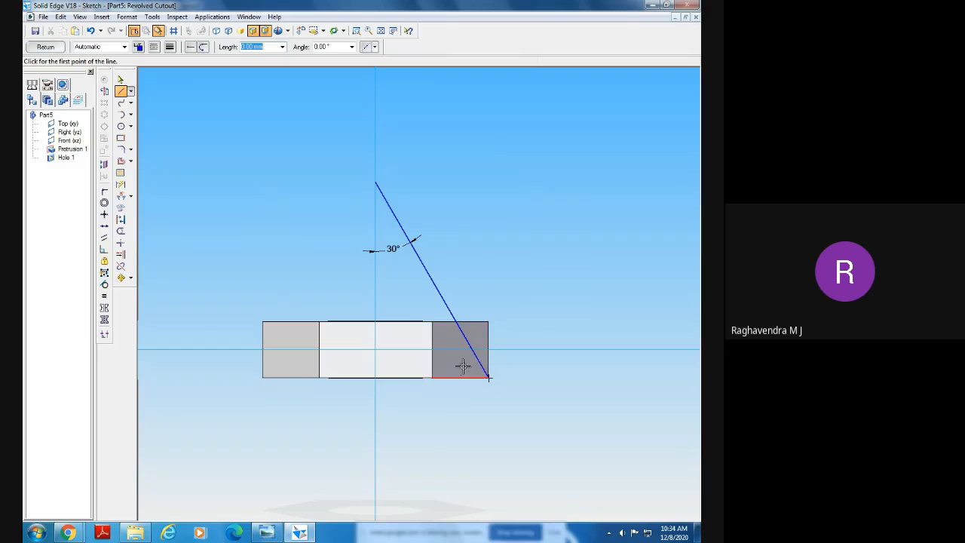
{"action": "left_click", "coordinate": [460, 378]}
{"action": "left_click", "coordinate": [460, 269]}
{"action": "left_click", "coordinate": [121, 232]}
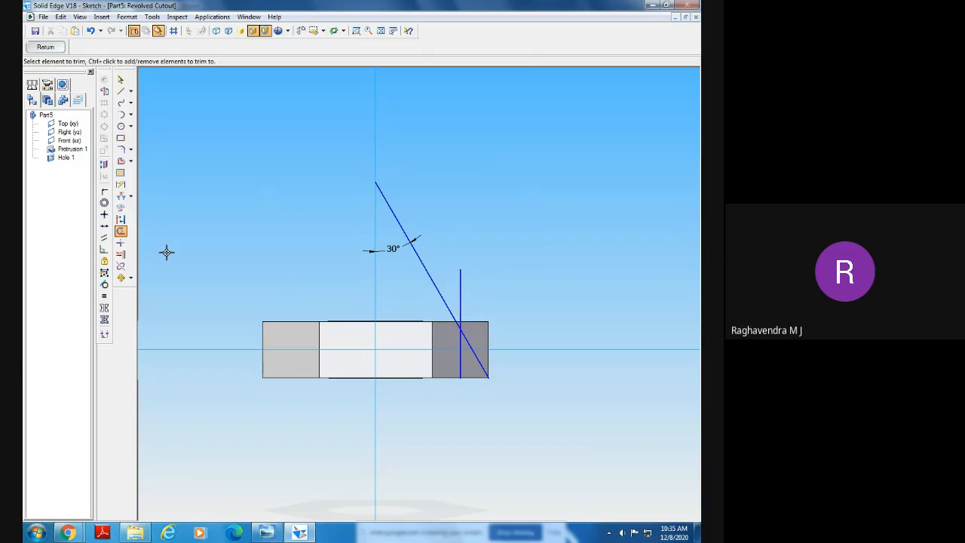
{"action": "left_click", "coordinate": [460, 298]}
Draw a centre-point arc centred where the inclined and vertical lines meet, from the vertical line's lower end out past the nut's side edge
{"action": "left_click", "coordinate": [357, 31]}
{"action": "left_click_drag", "start_coordinate": [350, 270], "coordinate": [513, 416]}
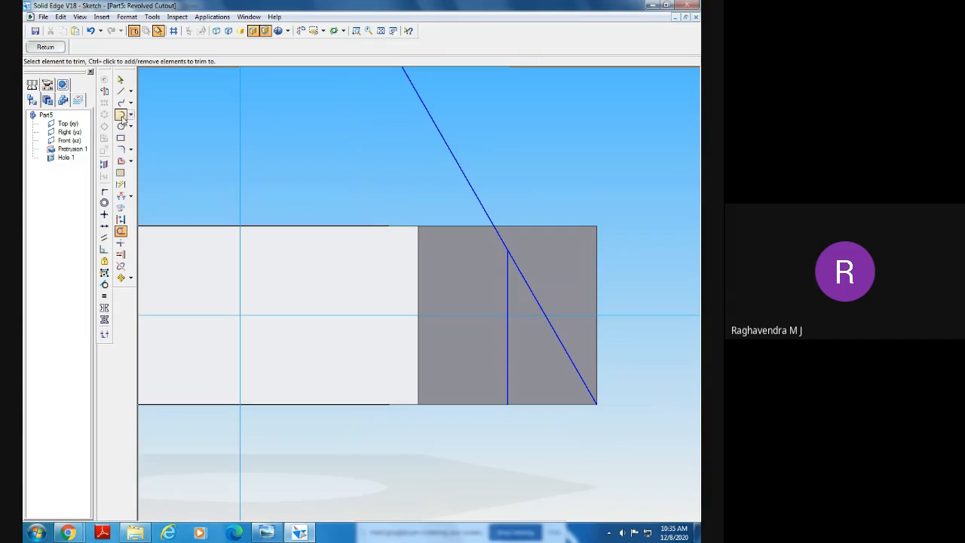
{"action": "left_click", "coordinate": [130, 114]}
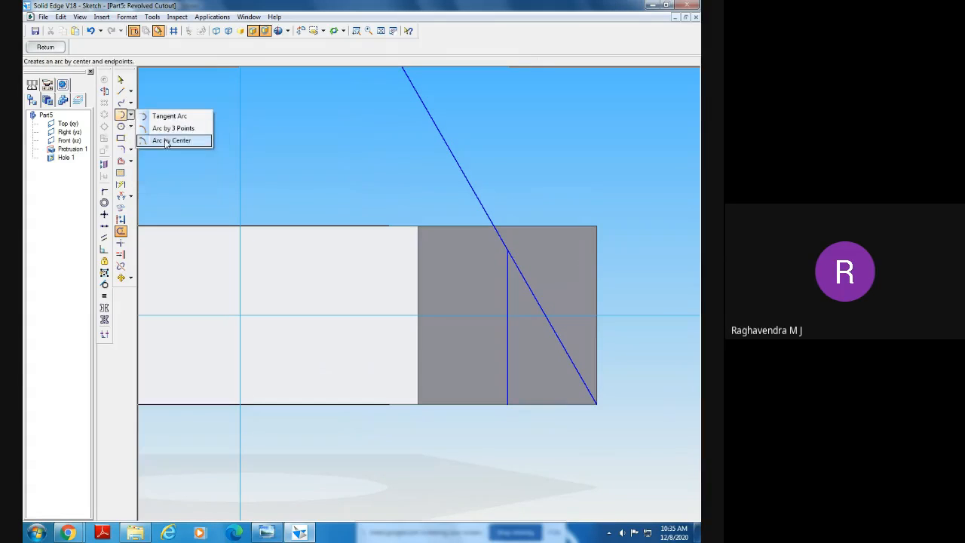
{"action": "left_click", "coordinate": [167, 141]}
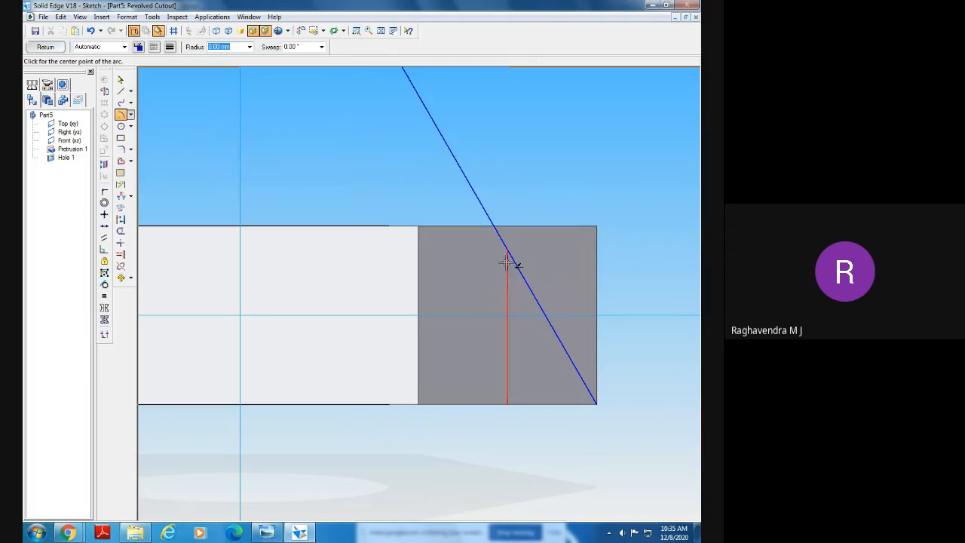
{"action": "left_click", "coordinate": [507, 249]}
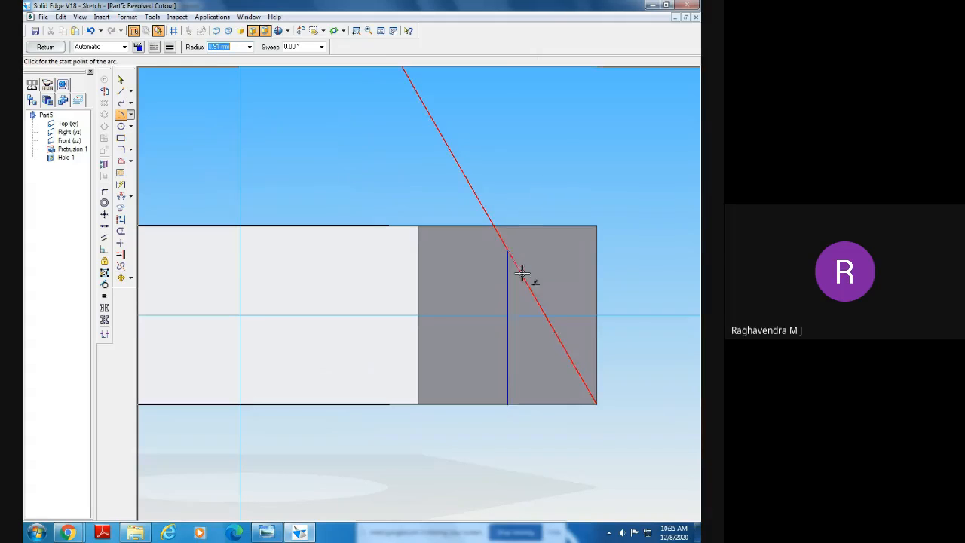
{"action": "left_click", "coordinate": [507, 406]}
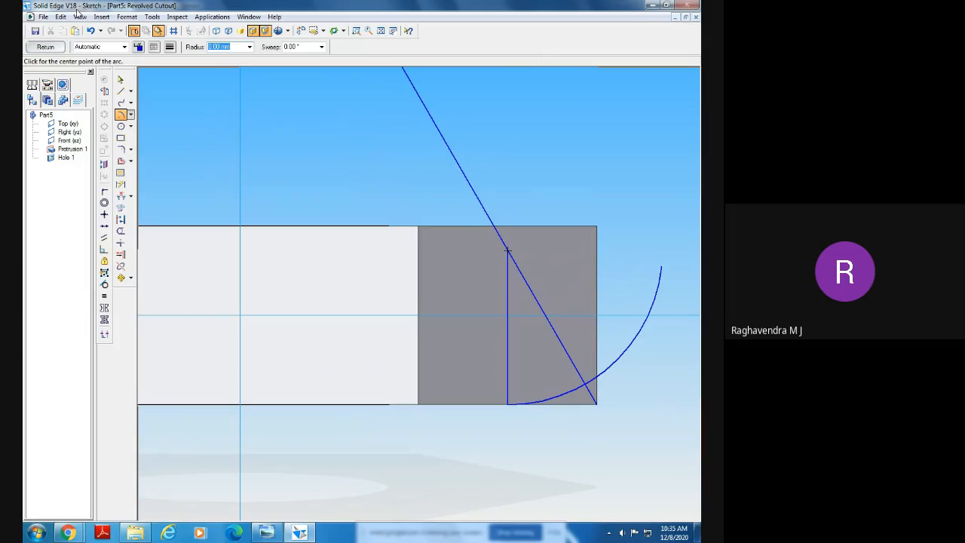
{"action": "left_click", "coordinate": [120, 79]}
Draw lines from the arc's start along the bottom edge and up the outer side edge, then trim away the vertical construction line
{"action": "left_click", "coordinate": [121, 230]}
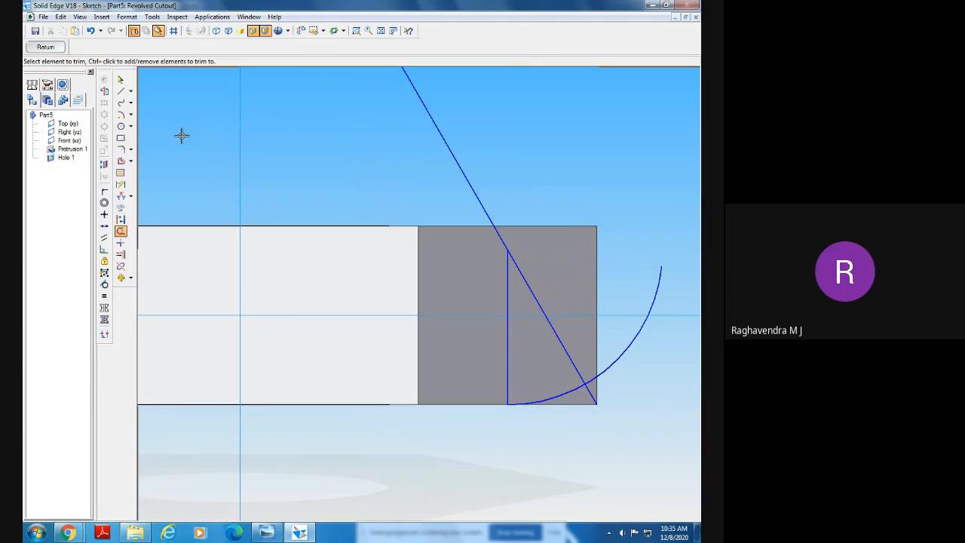
{"action": "left_click", "coordinate": [120, 90]}
{"action": "left_click", "coordinate": [507, 404]}
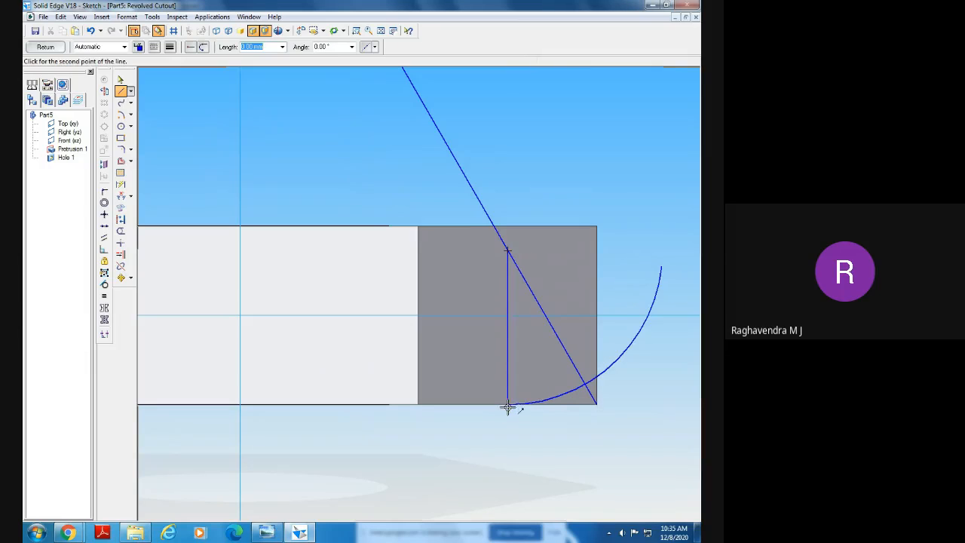
{"action": "left_click", "coordinate": [597, 405]}
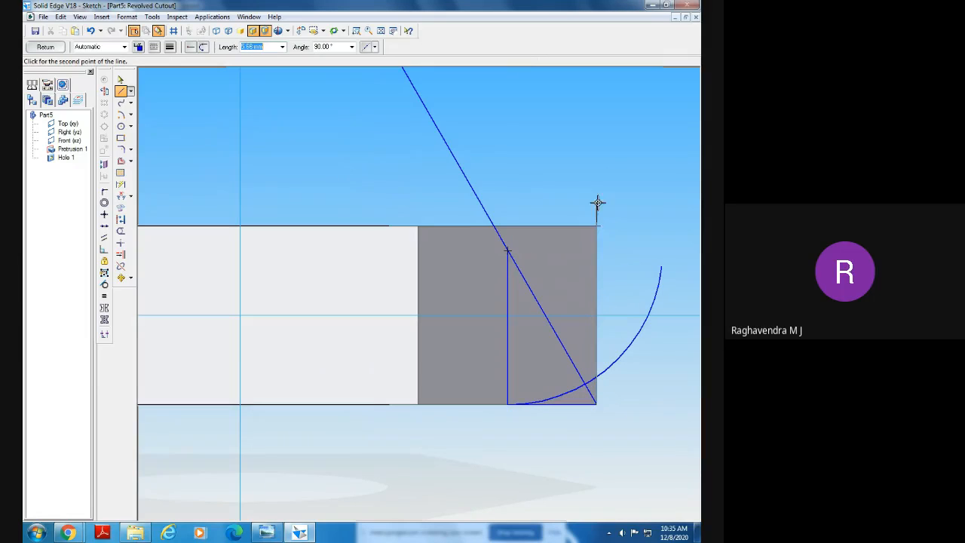
{"action": "double_click", "coordinate": [595, 169]}
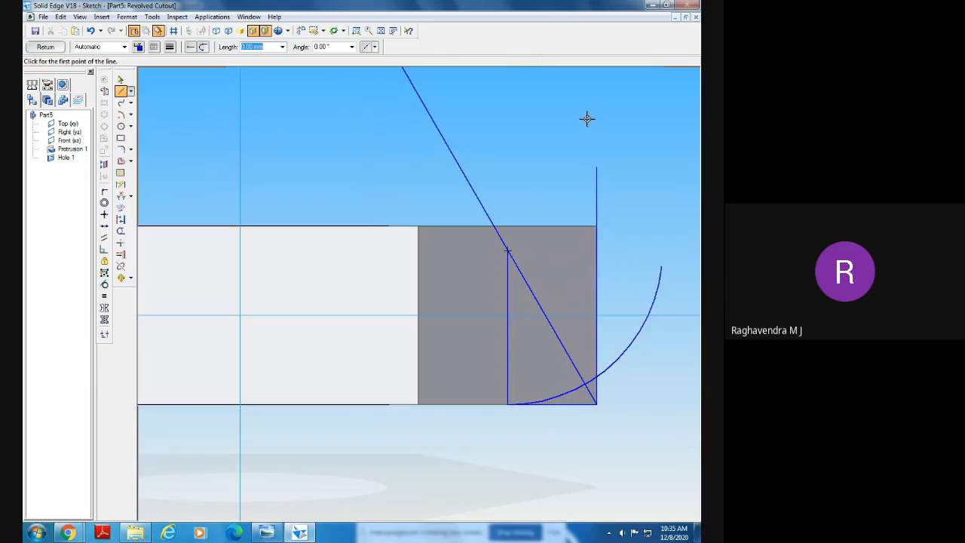
{"action": "left_click", "coordinate": [120, 231]}
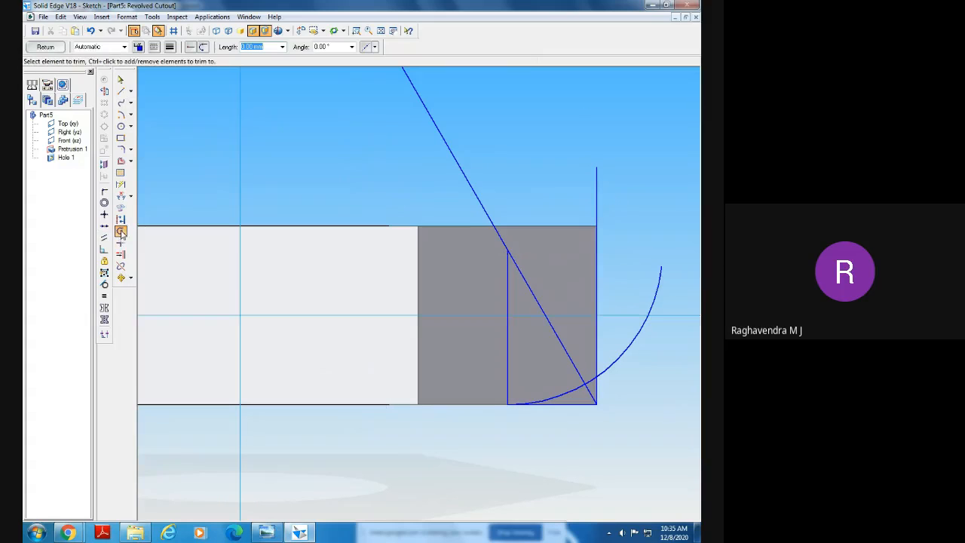
{"action": "left_click", "coordinate": [507, 377]}
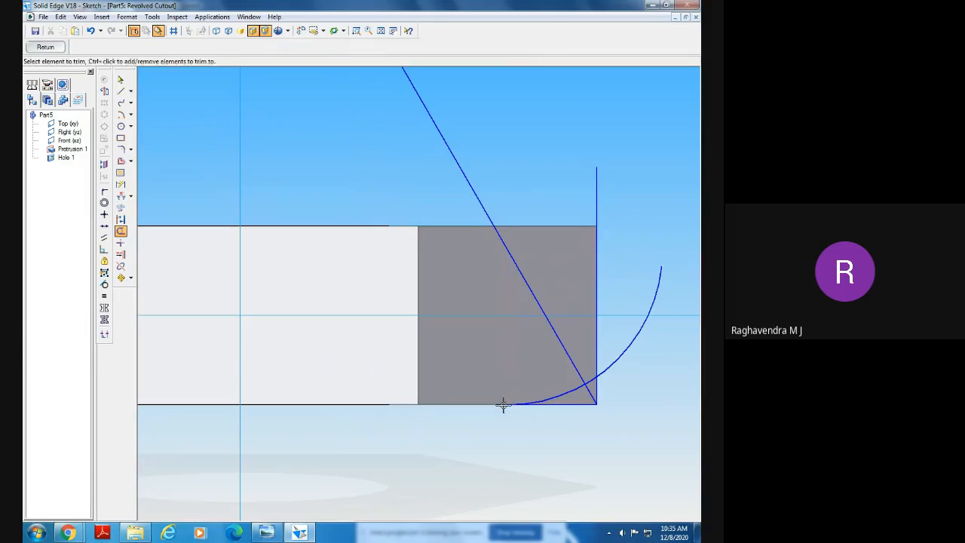
Trim the side line, the arc and the inclined line so only the closed corner region under the arc is left
{"action": "left_click", "coordinate": [597, 356]}
{"action": "left_click", "coordinate": [627, 358]}
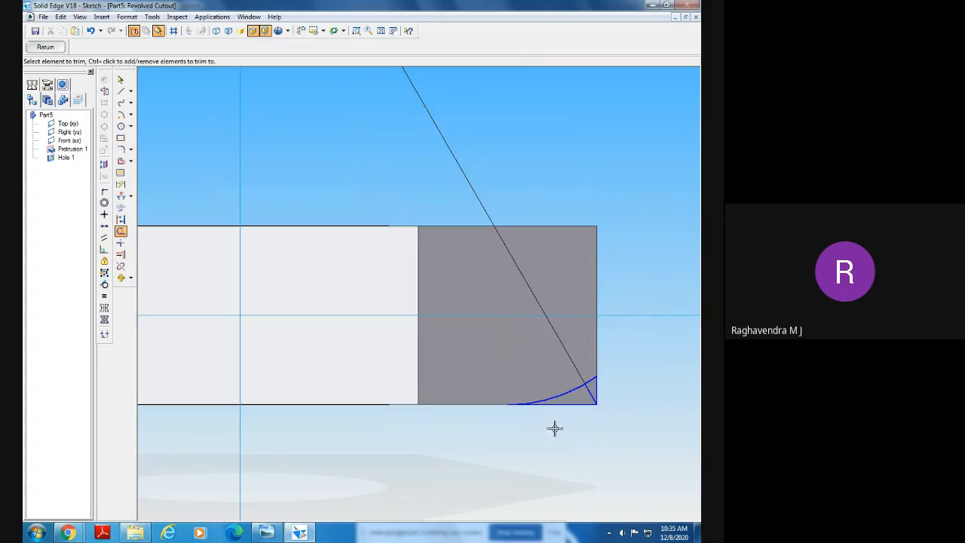
{"action": "left_click", "coordinate": [592, 392]}
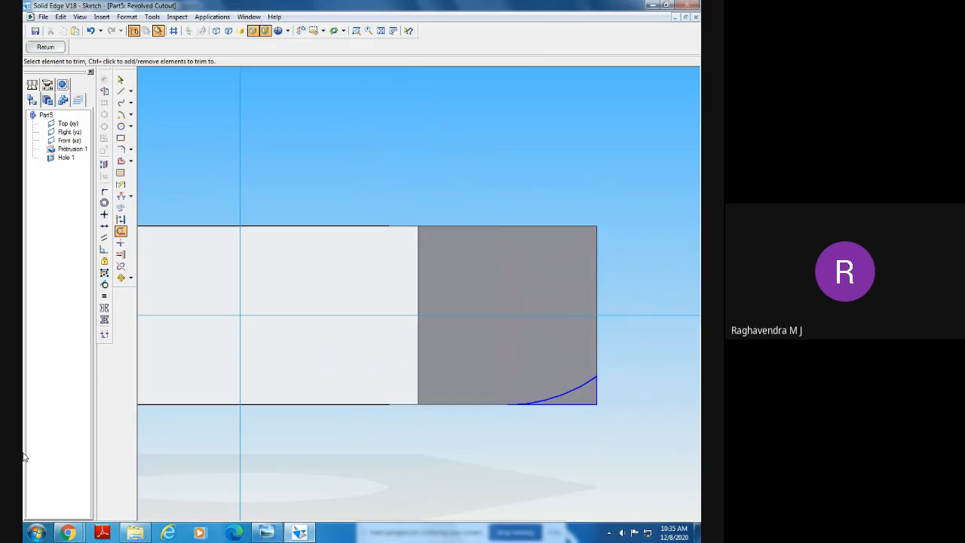
Draw a test line from the arc's upper end down past the bottom edge and dimension its angle to that edge
{"action": "left_click", "coordinate": [357, 30]}
{"action": "left_click_drag", "start_coordinate": [461, 330], "coordinate": [674, 491]}
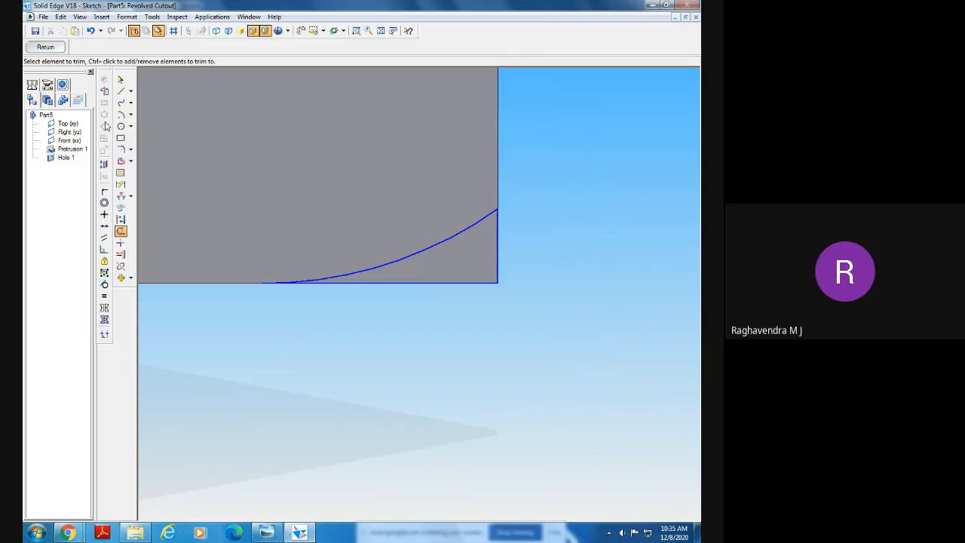
{"action": "left_click", "coordinate": [121, 90]}
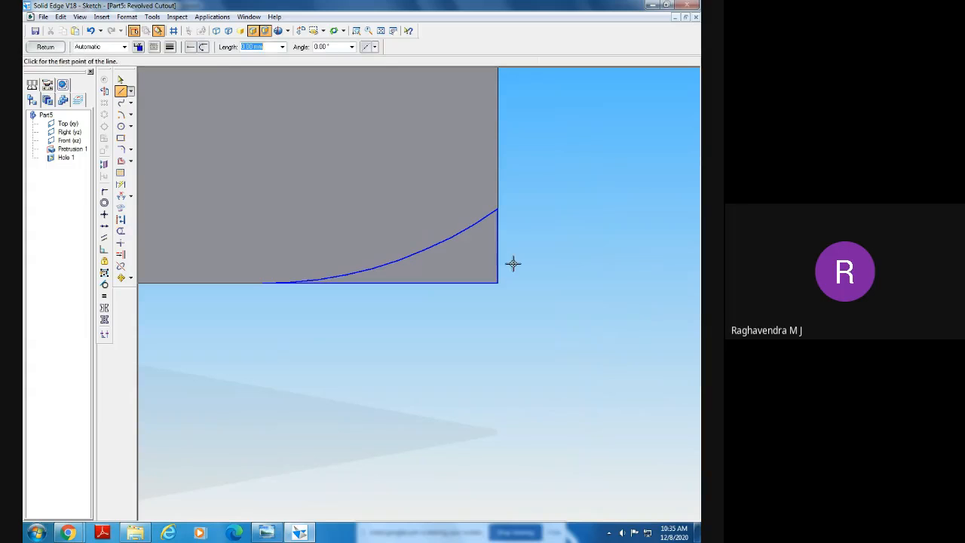
{"action": "left_click", "coordinate": [497, 208]}
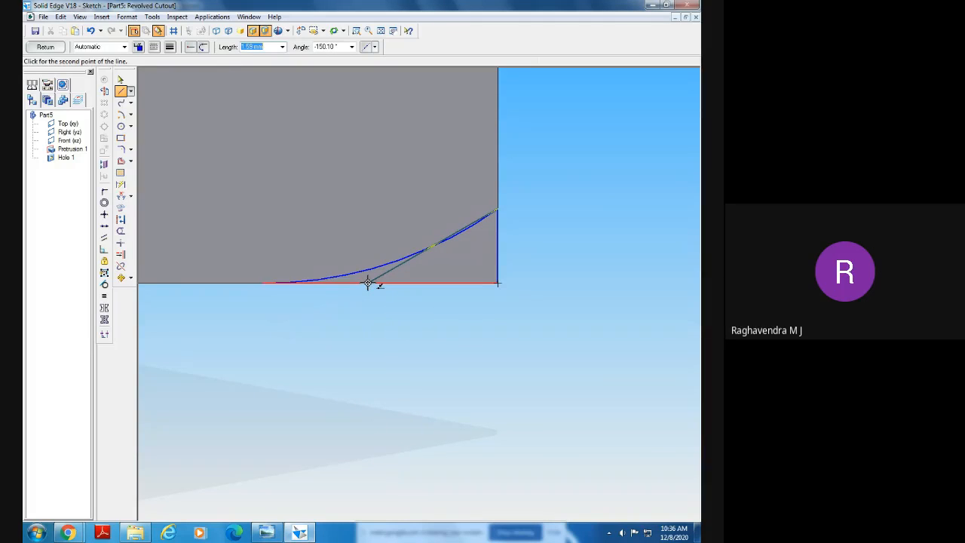
{"action": "right_click", "coordinate": [518, 234]}
{"action": "left_click", "coordinate": [496, 209]}
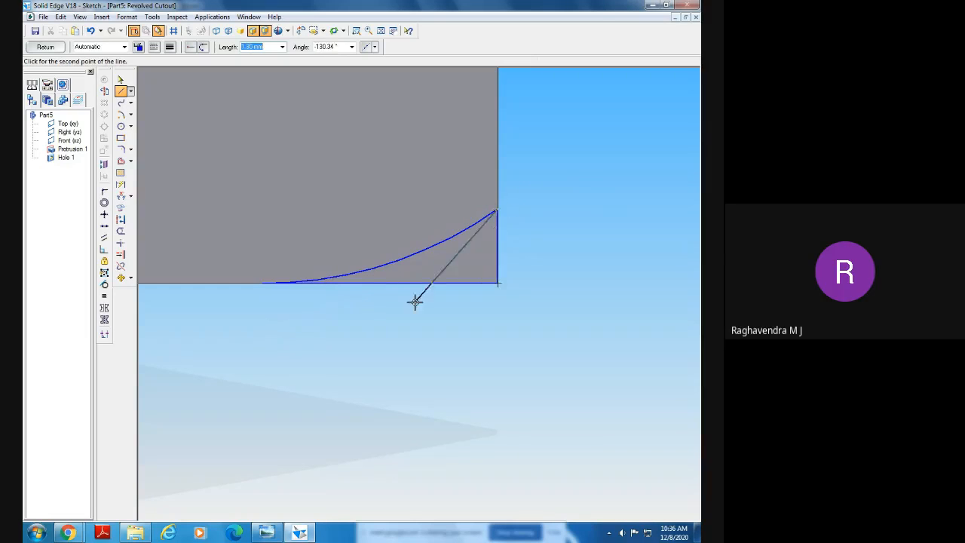
{"action": "left_click", "coordinate": [309, 317]}
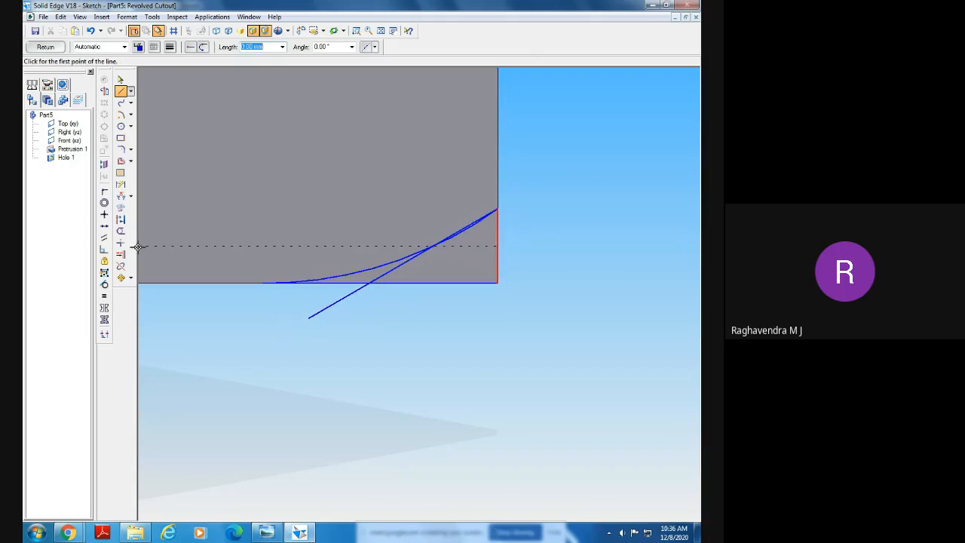
{"action": "left_click", "coordinate": [121, 195]}
{"action": "left_click", "coordinate": [416, 283]}
{"action": "left_click", "coordinate": [401, 264]}
{"action": "left_click", "coordinate": [442, 264]}
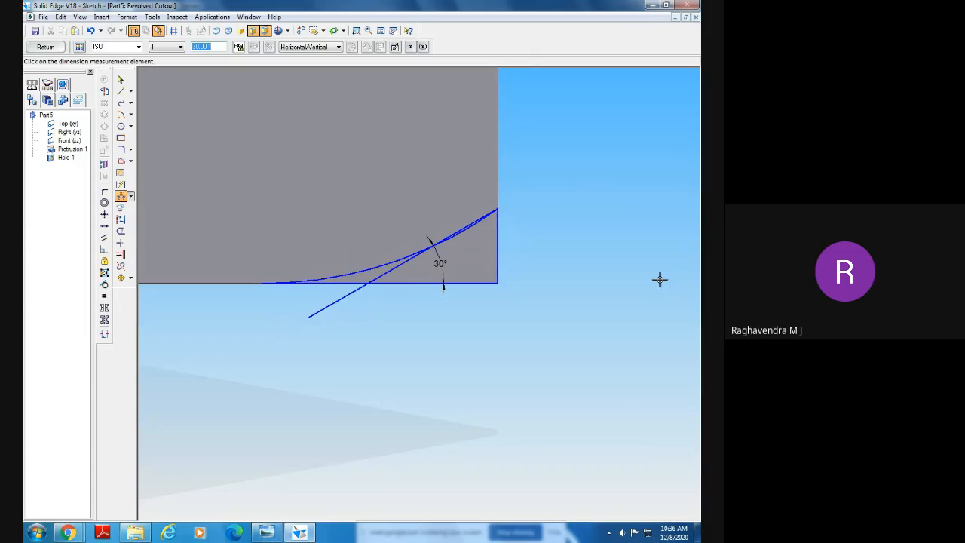
Undo the angle dimension, the test line and the corner trims of the side line, arc and inclined line
{"action": "key", "text": "ctrl+z"}
{"action": "key", "text": "ctrl+z"}
{"action": "key", "text": "ctrl+z"}
{"action": "key", "text": "ctrl+z"}
{"action": "key", "text": "ctrl+z"}
{"action": "key", "text": "ctrl+z"}
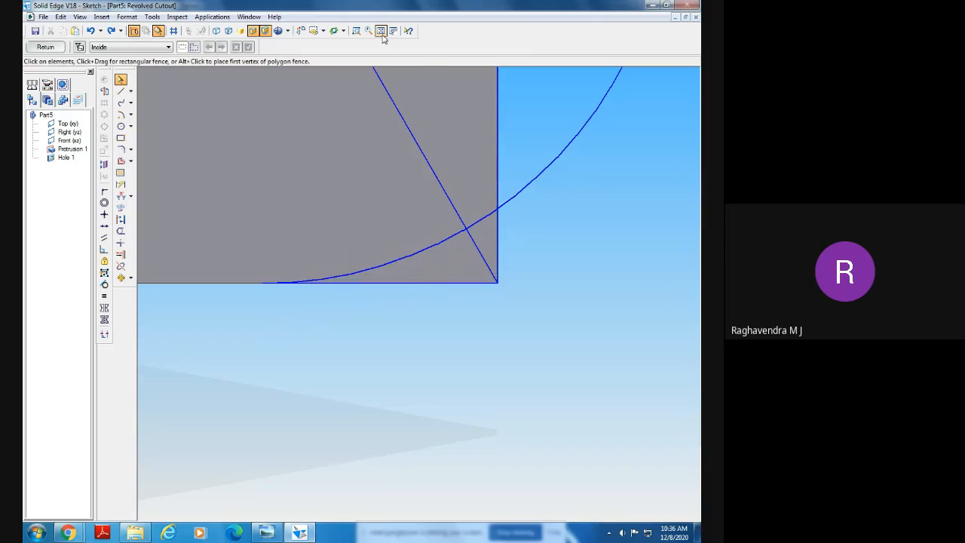
Trim the side line, the arc and the inclined line back to the closed region at the nut's lower outer corner
{"action": "left_click", "coordinate": [382, 37]}
{"action": "left_click", "coordinate": [357, 30]}
{"action": "left_click_drag", "start_coordinate": [382, 229], "coordinate": [495, 336]}
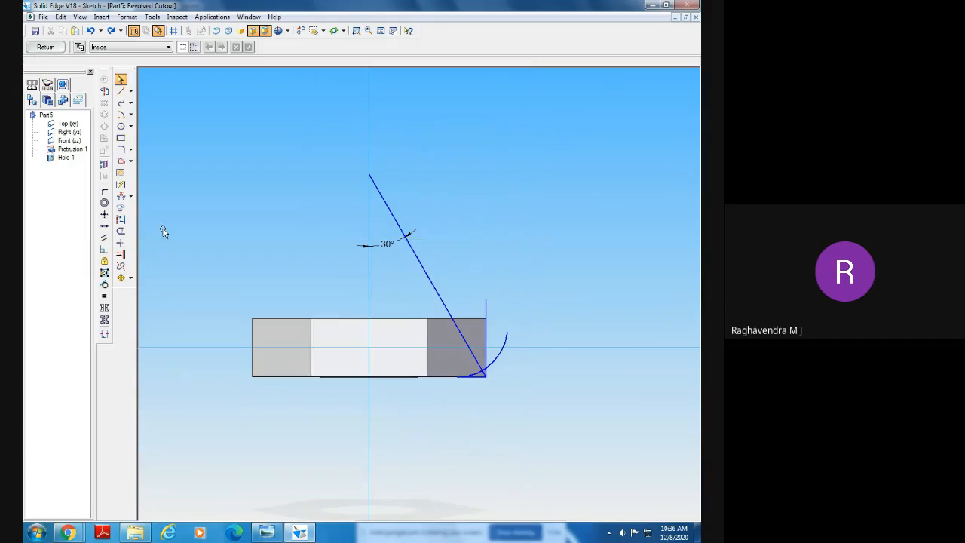
{"action": "left_click", "coordinate": [357, 30]}
{"action": "left_click_drag", "start_coordinate": [317, 207], "coordinate": [558, 450]}
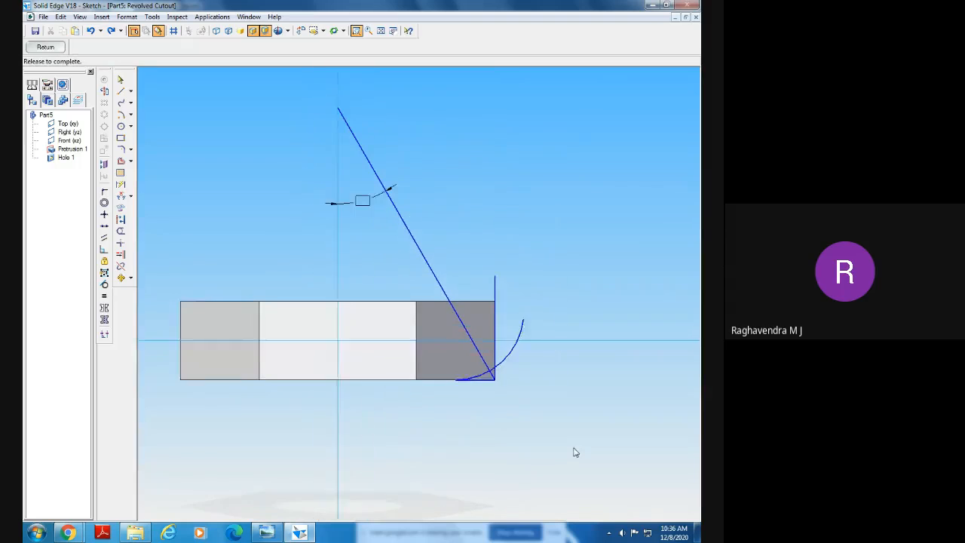
{"action": "left_click", "coordinate": [124, 233]}
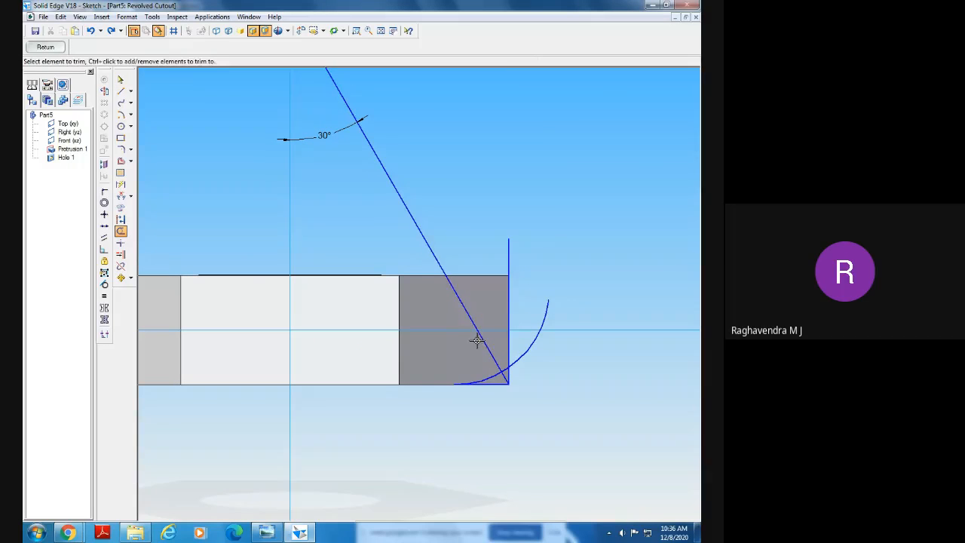
{"action": "left_click", "coordinate": [507, 304]}
{"action": "left_click", "coordinate": [526, 346]}
{"action": "left_click", "coordinate": [497, 367]}
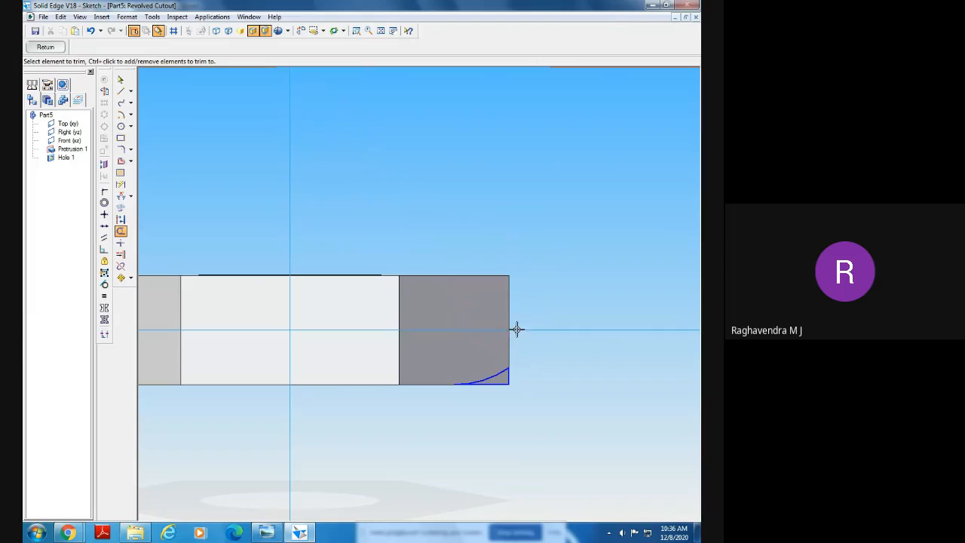
Draw an inclined line from the arc's upper end on the side edge down past the bottom edge
{"action": "left_click", "coordinate": [357, 30]}
{"action": "left_click_drag", "start_coordinate": [407, 331], "coordinate": [559, 423]}
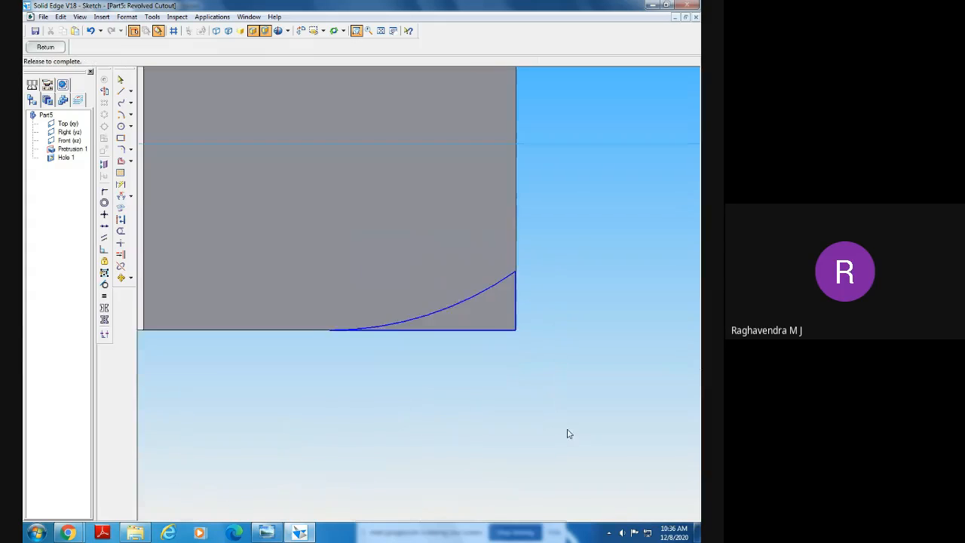
{"action": "right_click", "coordinate": [567, 429]}
{"action": "left_click", "coordinate": [121, 90]}
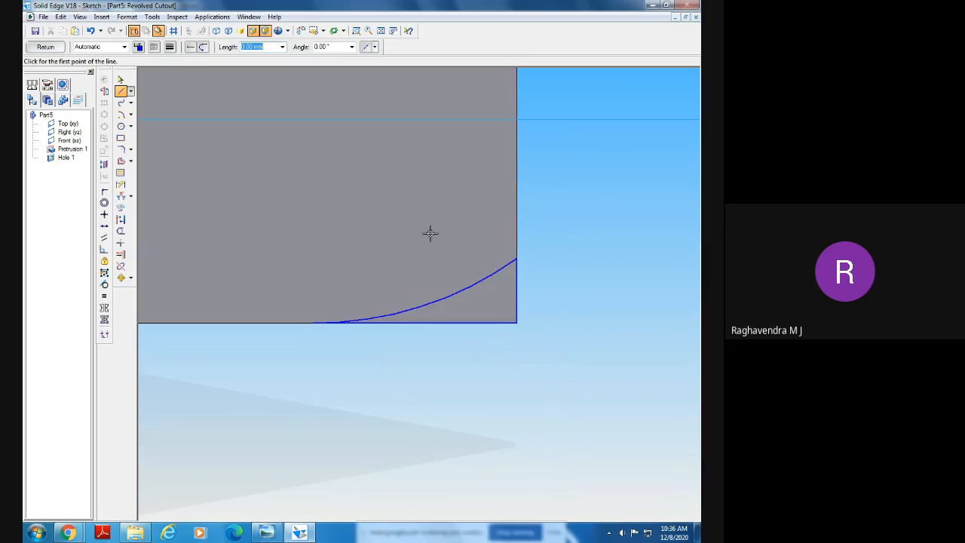
{"action": "left_click", "coordinate": [513, 260]}
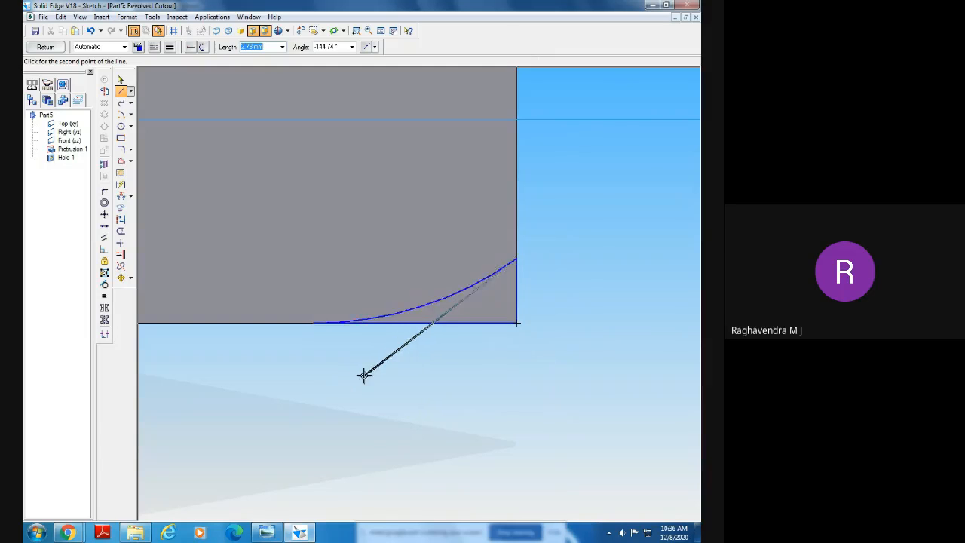
{"action": "left_click", "coordinate": [295, 401]}
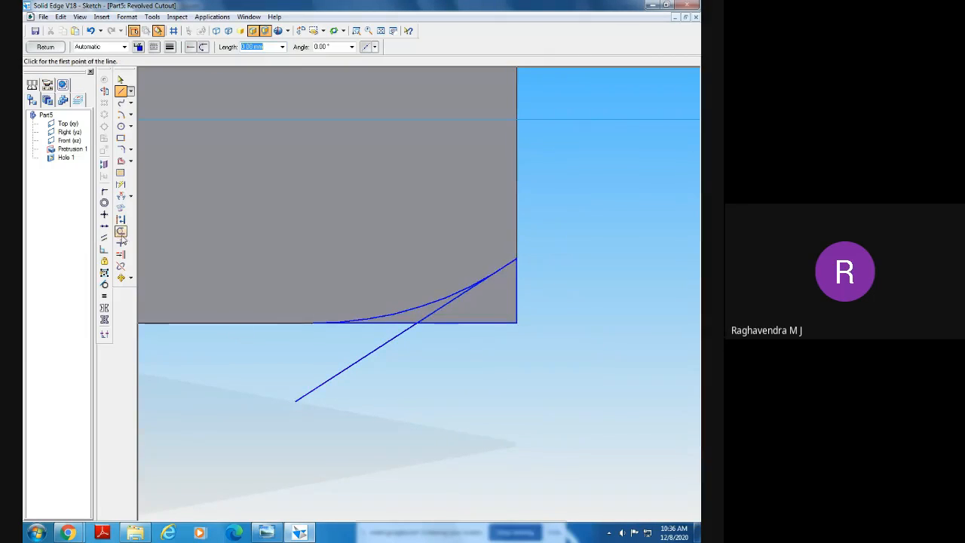
Dimension the angle between the inclined line and the bottom edge and set it to 30°
{"action": "left_click", "coordinate": [121, 198]}
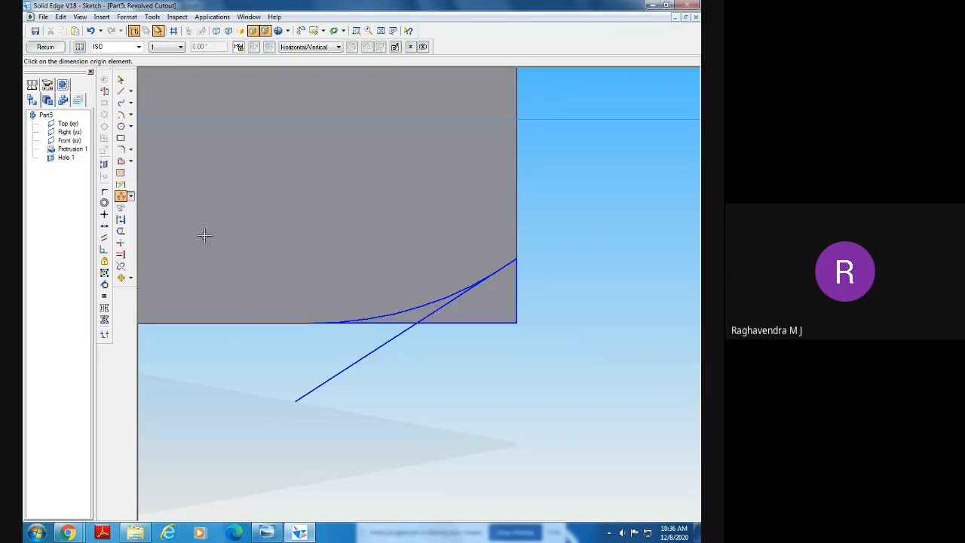
{"action": "left_click", "coordinate": [438, 310]}
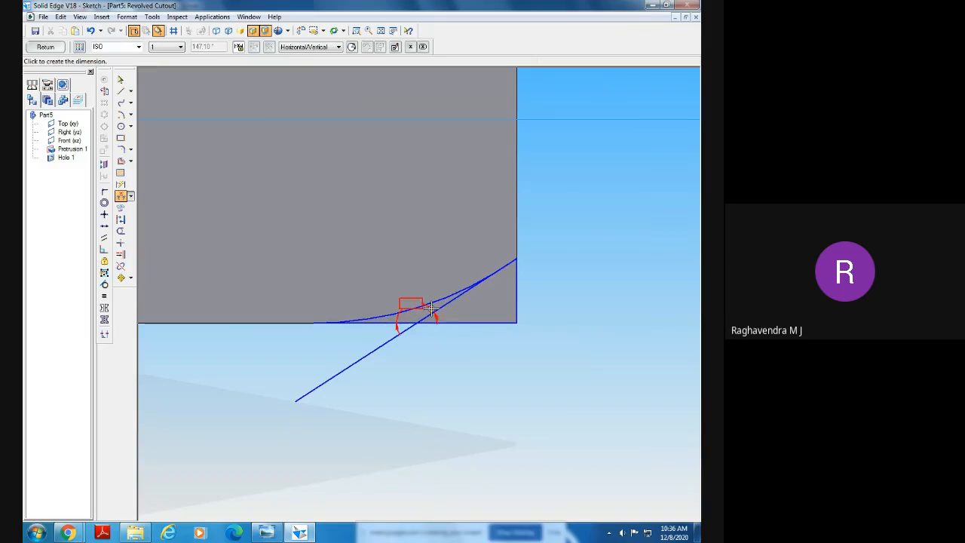
{"action": "left_click", "coordinate": [471, 306]}
{"action": "type", "text": "30"}
{"action": "key", "text": "Return"}
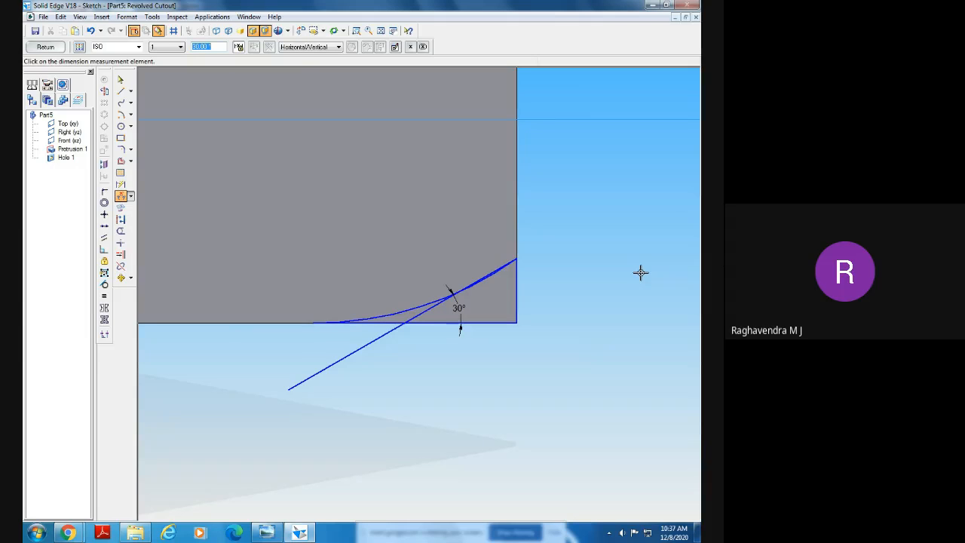
Trim the inclined line below the bottom edge and remove the arc, leaving a triangular corner profile
{"action": "left_click", "coordinate": [121, 230]}
{"action": "left_click_drag", "start_coordinate": [364, 340], "coordinate": [375, 341]}
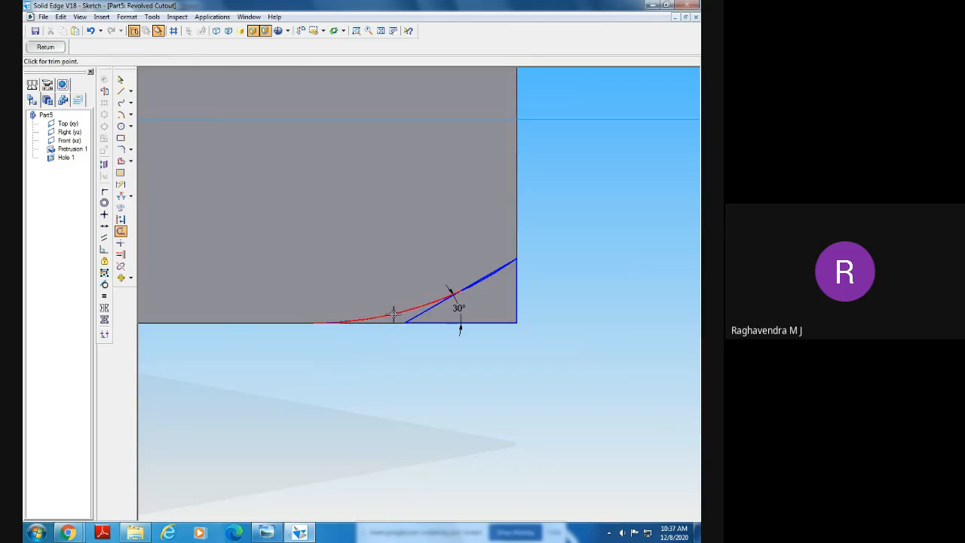
{"action": "left_click", "coordinate": [121, 79]}
{"action": "right_click", "coordinate": [400, 314]}
{"action": "left_click", "coordinate": [422, 318]}
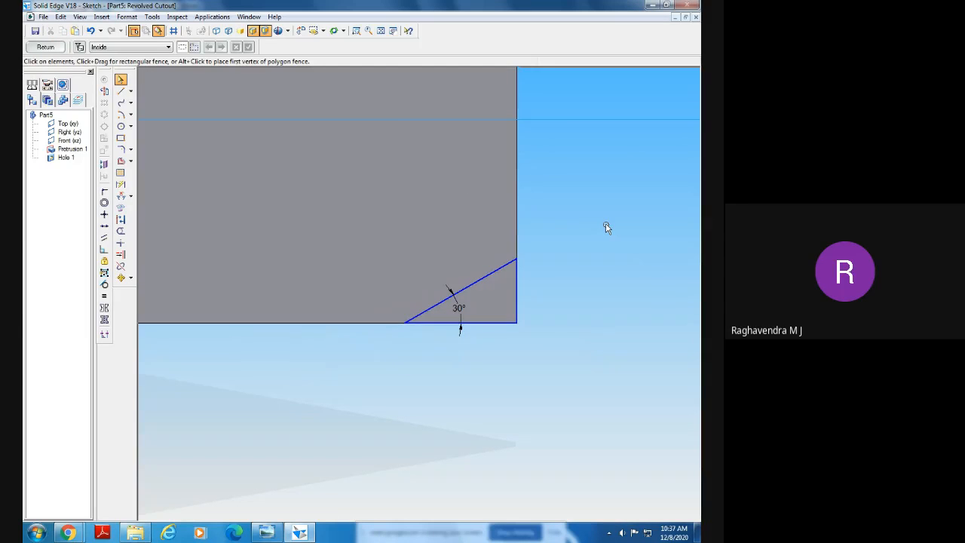
Dimension the triangle's vertical and horizontal sides to read their lengths
{"action": "left_click", "coordinate": [120, 184]}
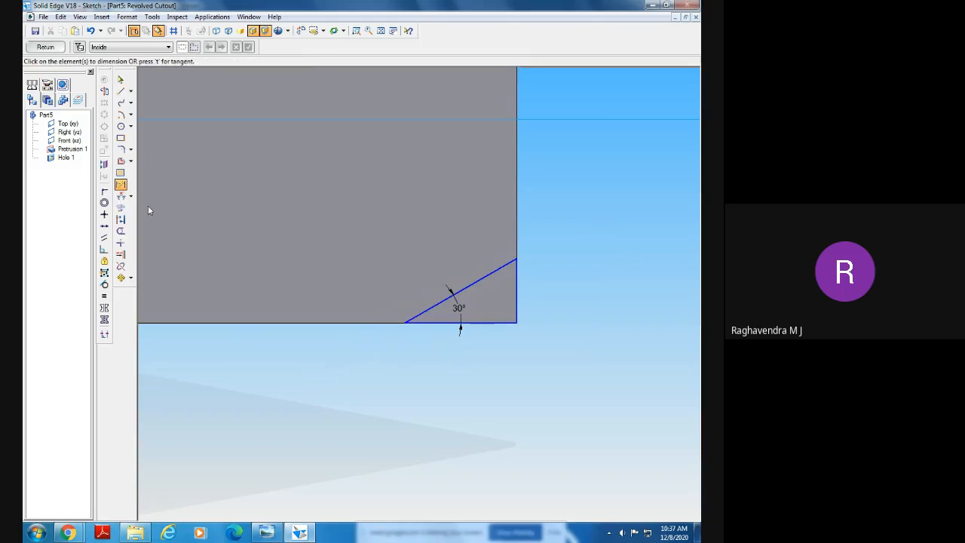
{"action": "left_click", "coordinate": [517, 302]}
{"action": "left_click", "coordinate": [547, 306]}
{"action": "left_click", "coordinate": [497, 323]}
{"action": "left_click", "coordinate": [493, 359]}
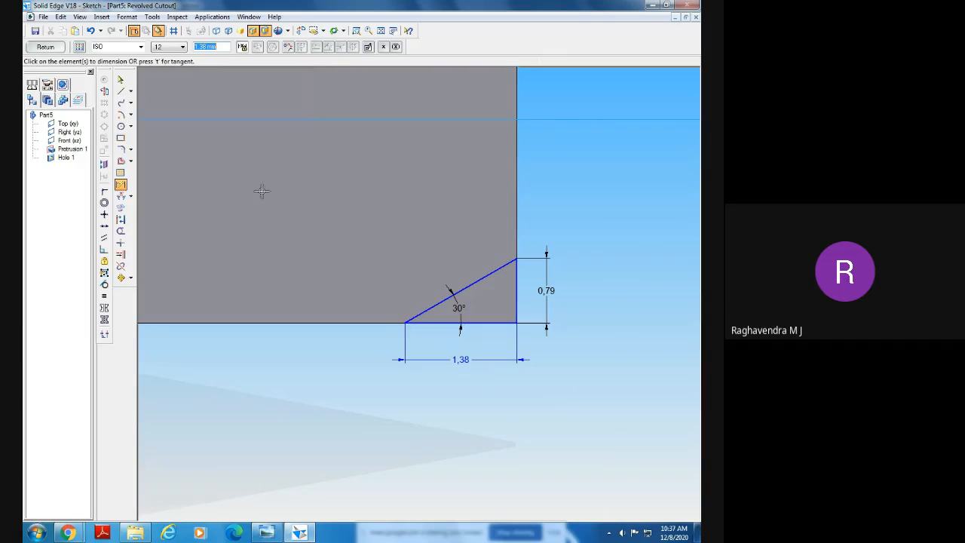
{"action": "left_click", "coordinate": [120, 79]}
{"action": "left_click", "coordinate": [554, 302]}
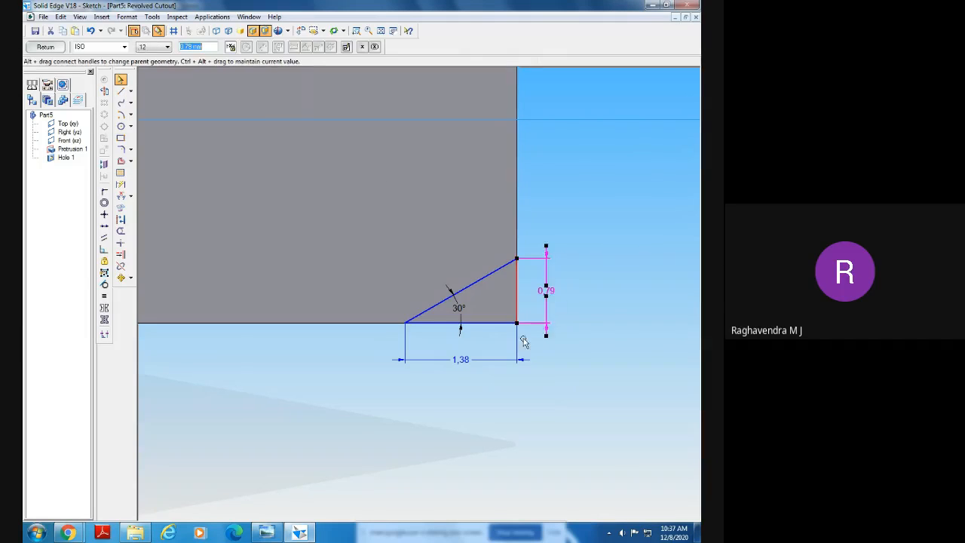
{"action": "left_click", "coordinate": [494, 359]}
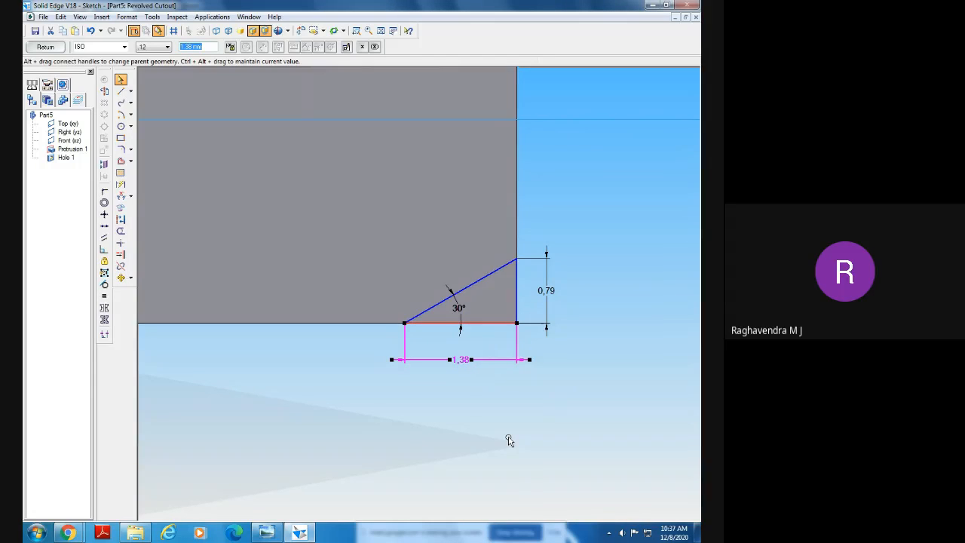
Delete the whole triangular profile together with its angle and length dimensions
{"action": "left_click_drag", "start_coordinate": [347, 209], "coordinate": [618, 414]}
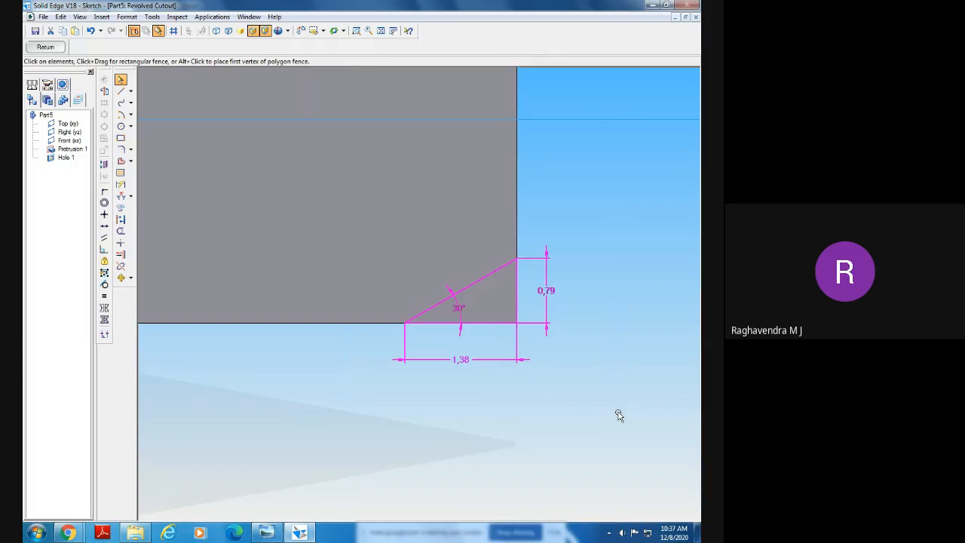
{"action": "left_click", "coordinate": [357, 217]}
{"action": "mouse_move", "coordinate": [357, 218]}
{"action": "left_mouse_down"}
{"action": "mouse_move", "coordinate": [689, 472]}
{"action": "mouse_move", "coordinate": [689, 499]}
{"action": "mouse_move", "coordinate": [653, 472]}
{"action": "left_mouse_up"}
{"action": "key", "text": "Delete"}
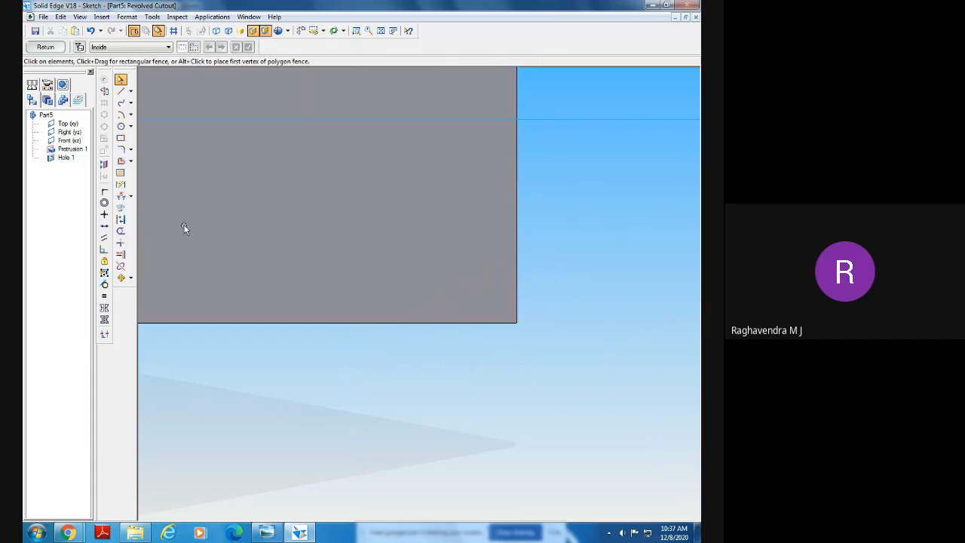
Draw a closed triangle at the nut's lower outer corner, with its bottom side about 1.38 mm long
{"action": "left_click", "coordinate": [121, 91]}
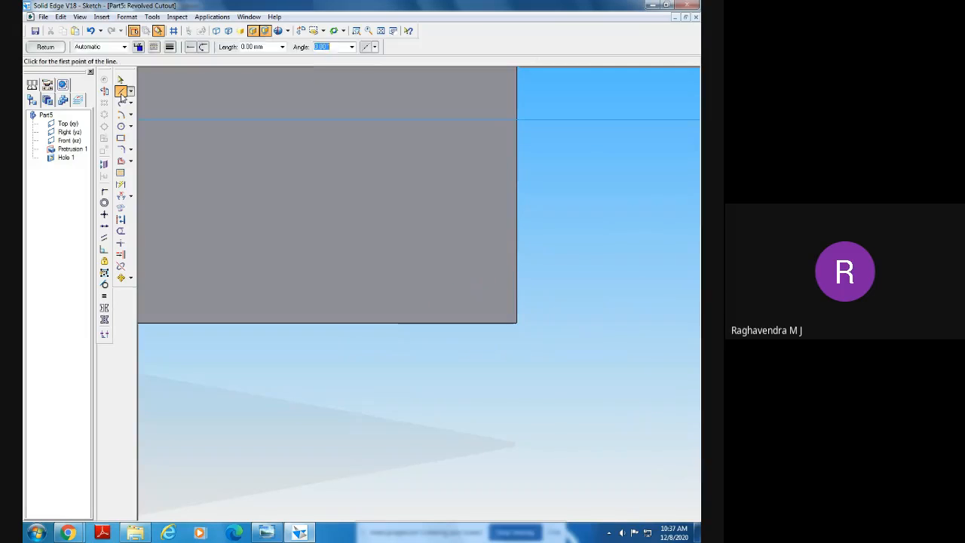
{"action": "left_click", "coordinate": [517, 241]}
{"action": "left_click", "coordinate": [406, 323]}
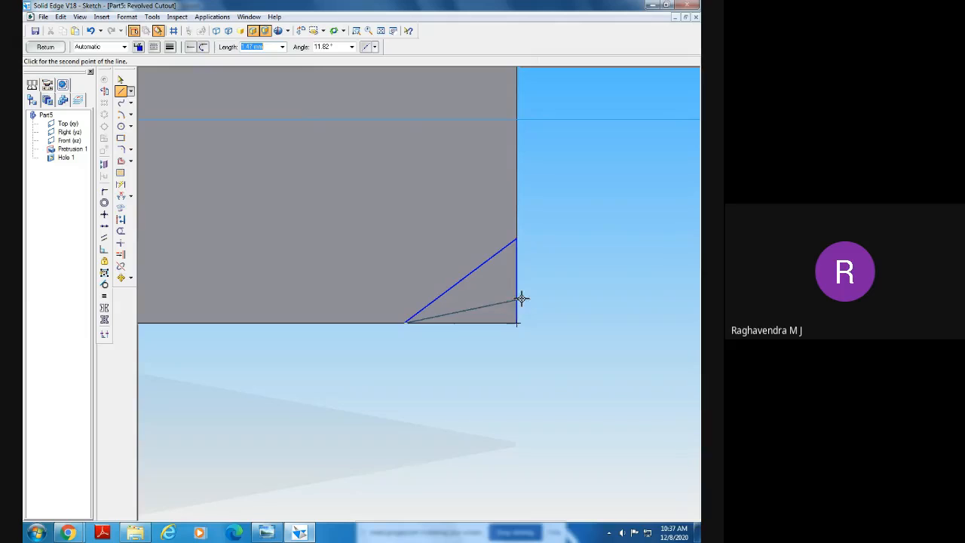
{"action": "left_click", "coordinate": [517, 322]}
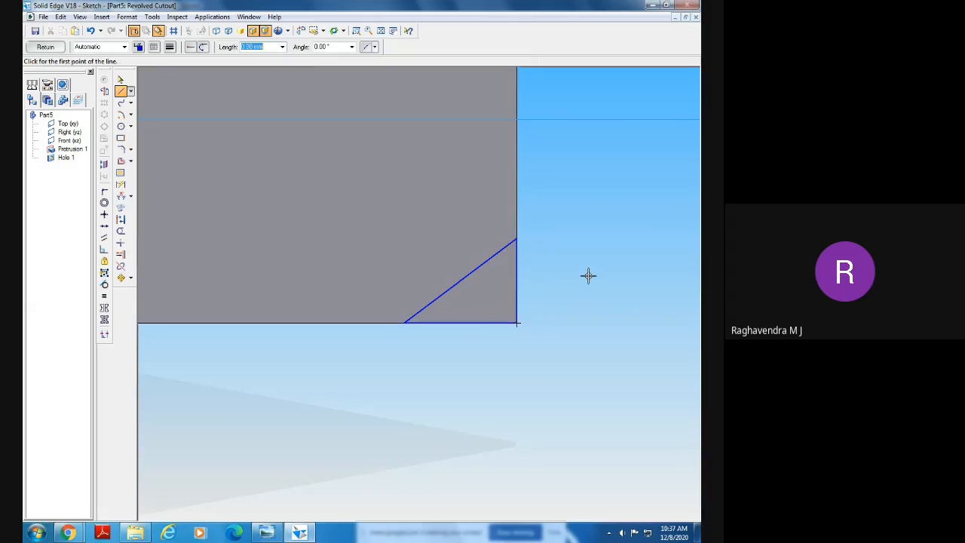
Dimension the triangle's vertical side and set it to 1.79 mm
{"action": "left_click", "coordinate": [121, 196]}
{"action": "left_click", "coordinate": [517, 293]}
{"action": "left_click", "coordinate": [552, 294]}
{"action": "type", "text": "1.79"}
{"action": "key", "text": "Return"}
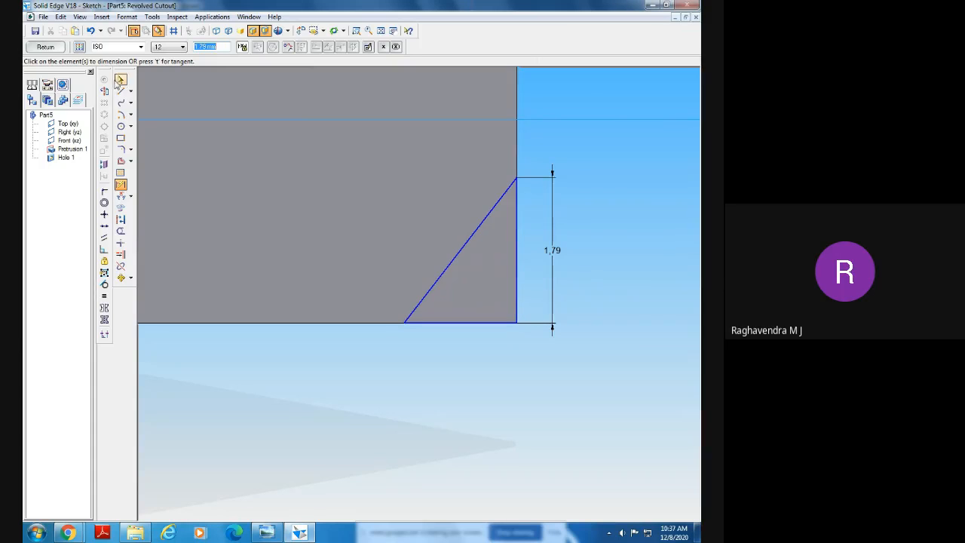
Correct the vertical side's dimension to 0.79 mm
{"action": "left_click", "coordinate": [121, 80]}
{"action": "left_click", "coordinate": [553, 261]}
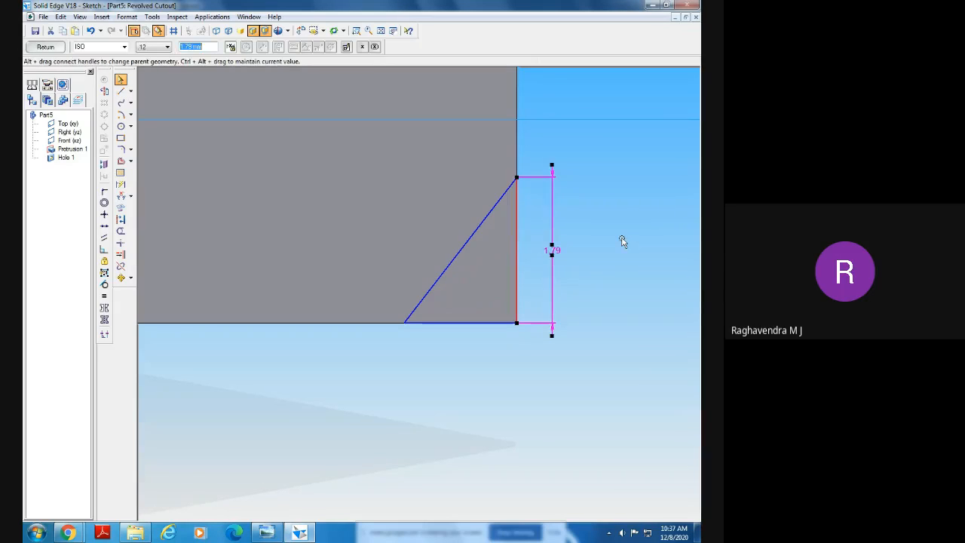
{"action": "type", "text": "0.79"}
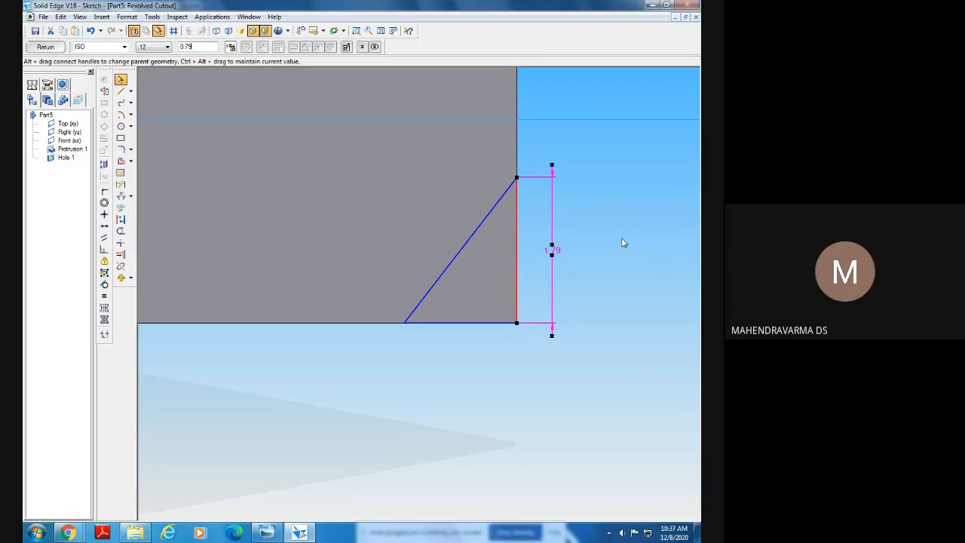
{"action": "key", "text": "Return"}
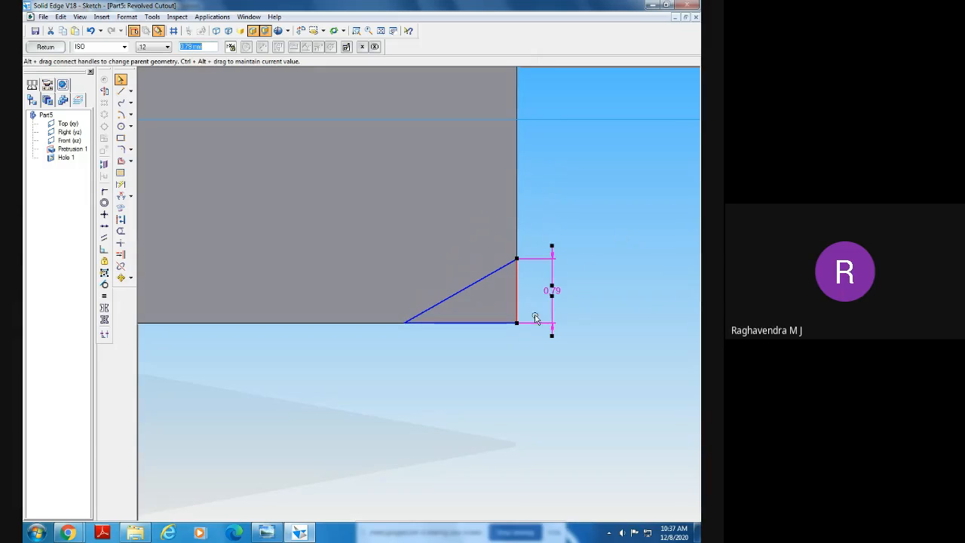
Dimension the triangle's bottom side and set it to 1.39 mm
{"action": "left_click", "coordinate": [530, 391]}
{"action": "left_click", "coordinate": [121, 185]}
{"action": "left_click", "coordinate": [458, 323]}
{"action": "left_click", "coordinate": [439, 362]}
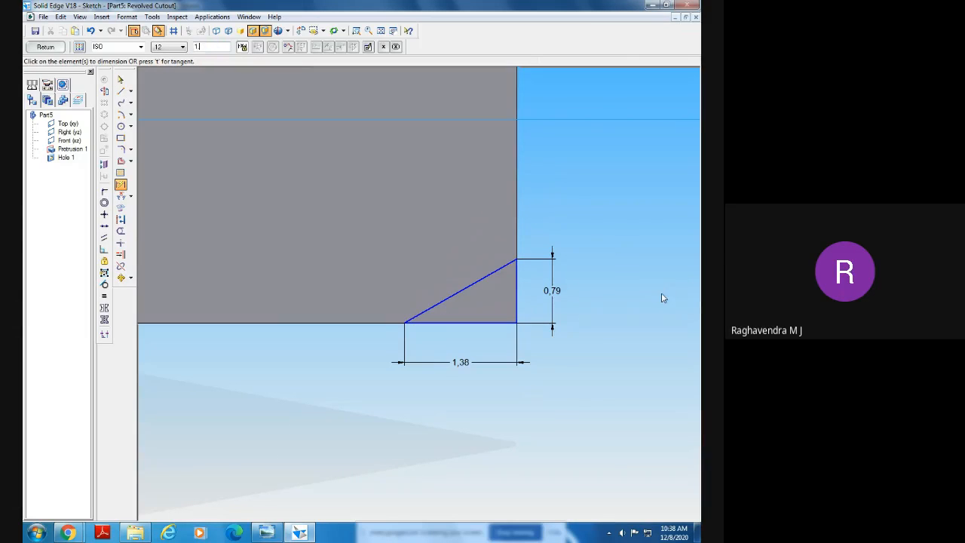
{"action": "type", "text": "1.39"}
{"action": "key", "text": "Return"}
{"action": "key", "text": "Escape"}
Try a 1 mm vertical side and a 1.5 mm bottom side on the triangle, and undo both changes
{"action": "left_click", "coordinate": [556, 309]}
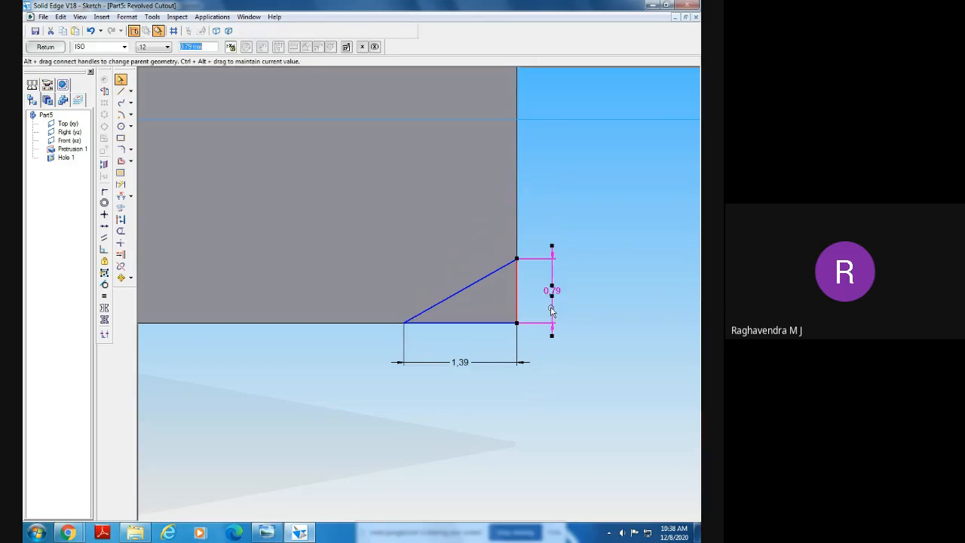
{"action": "type", "text": "1"}
{"action": "key", "text": "Return"}
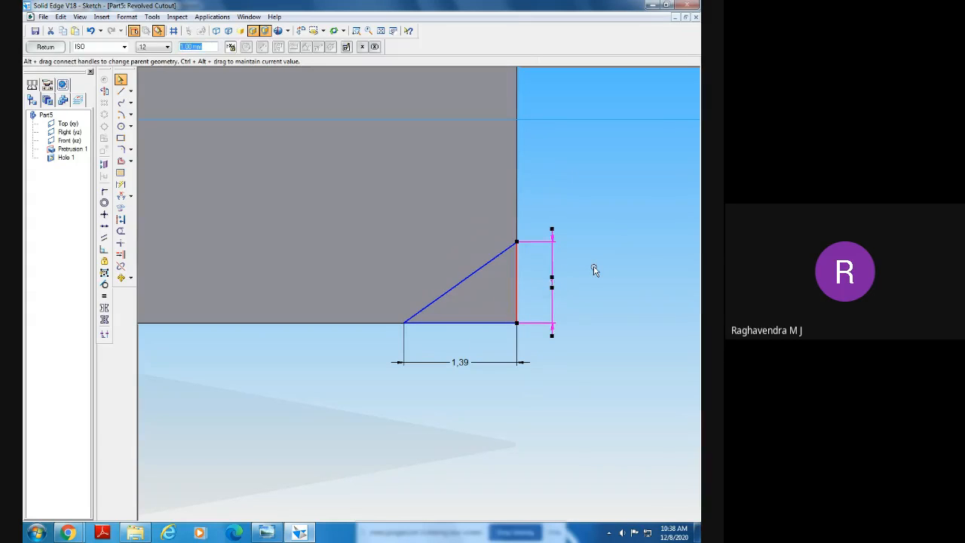
{"action": "left_click", "coordinate": [594, 270]}
{"action": "left_click", "coordinate": [478, 365]}
{"action": "type", "text": "1"}
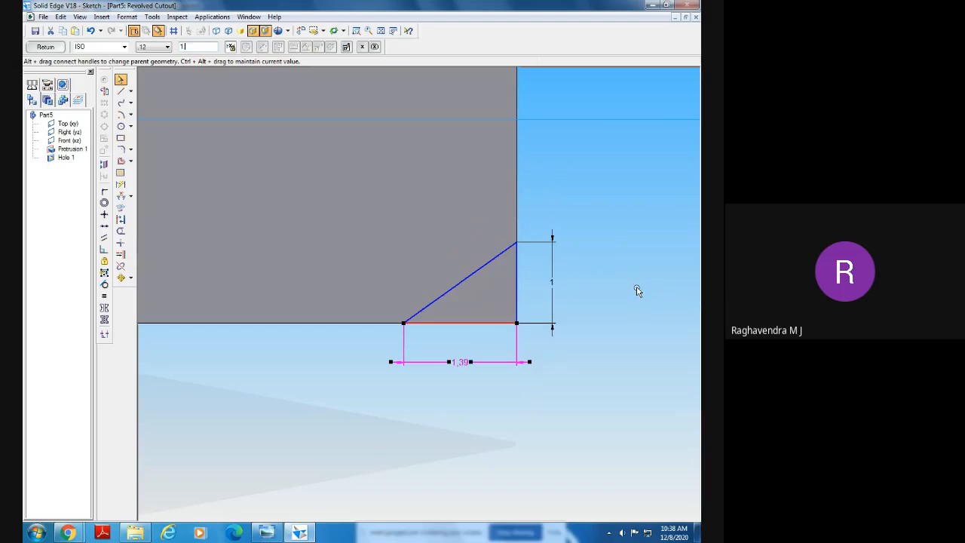
{"action": "type", "text": ".5"}
{"action": "key", "text": "Return"}
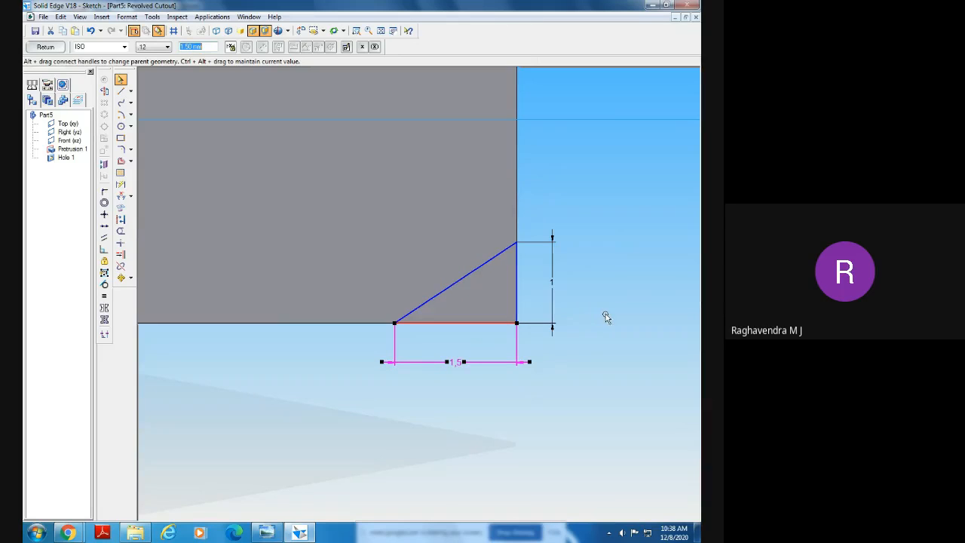
{"action": "key", "text": "ctrl+z"}
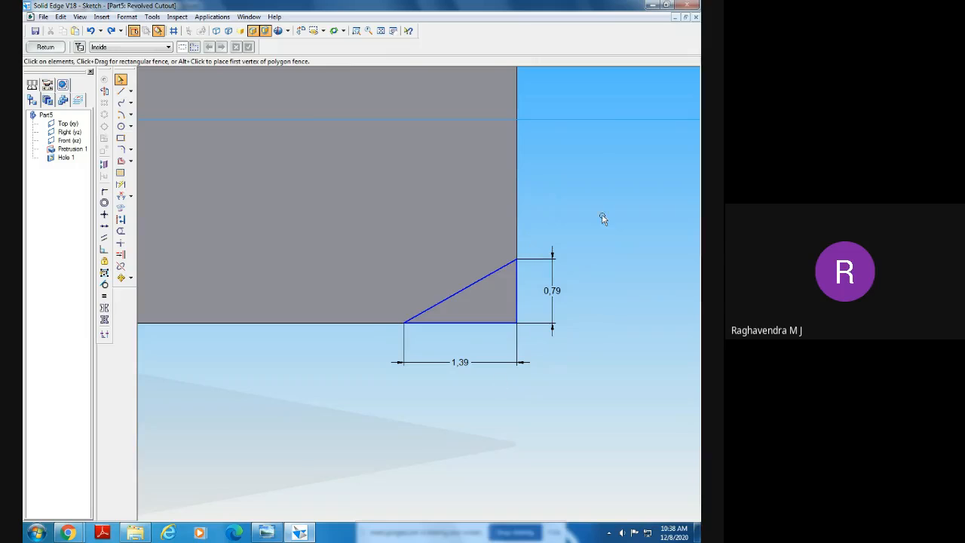
Try to finish the revolved cutout's profile sketch, check the reported profile error and return to the sketch
{"action": "left_click", "coordinate": [554, 313]}
{"action": "left_click", "coordinate": [554, 399]}
{"action": "left_click", "coordinate": [44, 48]}
{"action": "left_click", "coordinate": [78, 118]}
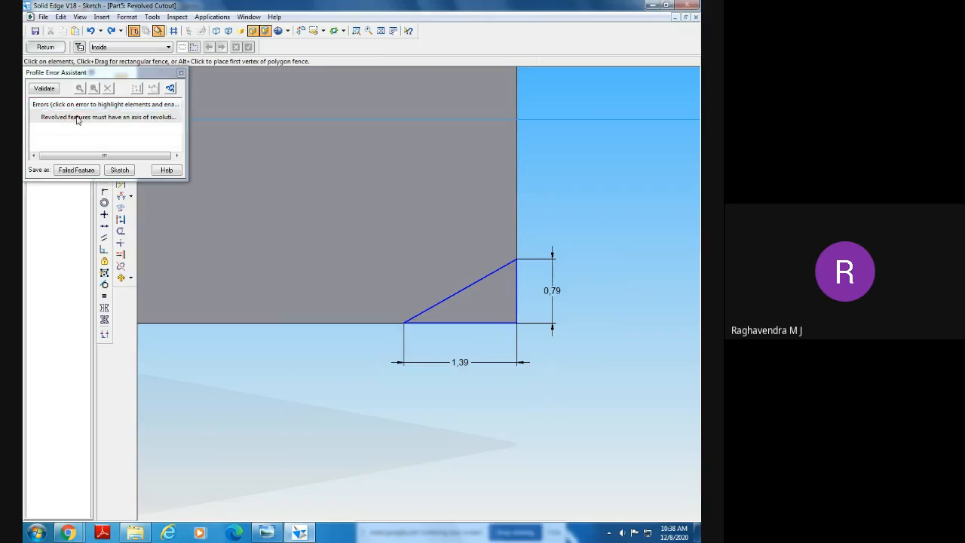
{"action": "left_click", "coordinate": [180, 73]}
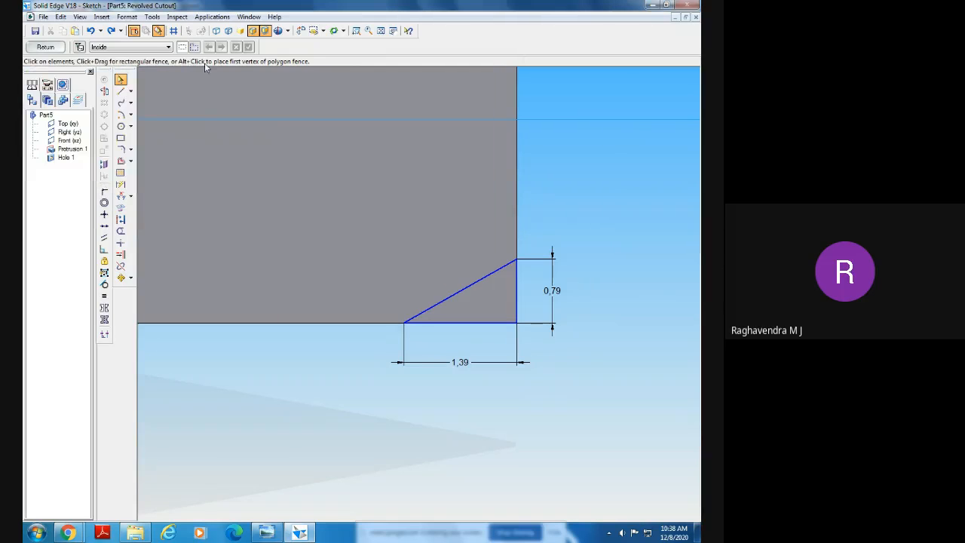
{"action": "left_click", "coordinate": [381, 32]}
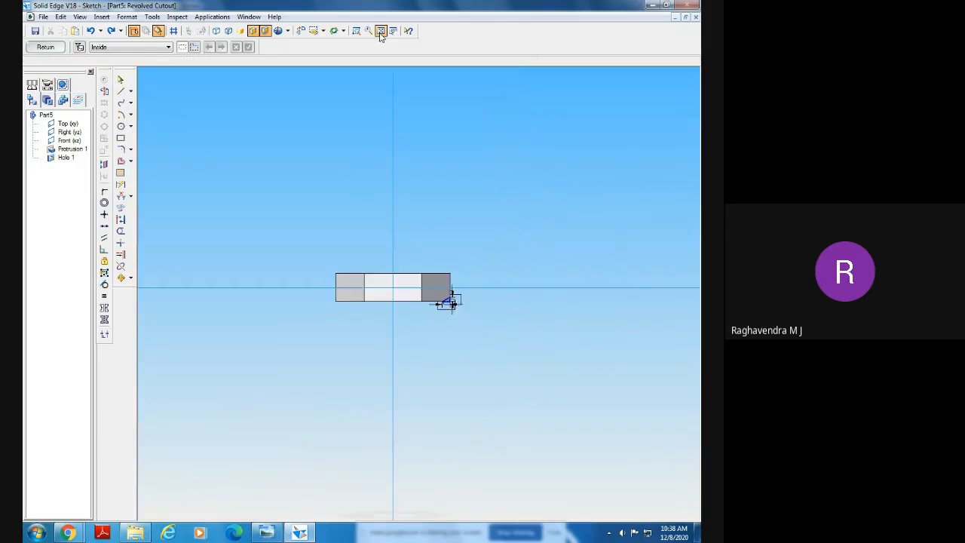
Set the vertical centreline as the revolution axis, complete the profile and finish the revolved cutout as a full 360° revolution
{"action": "left_click", "coordinate": [105, 93]}
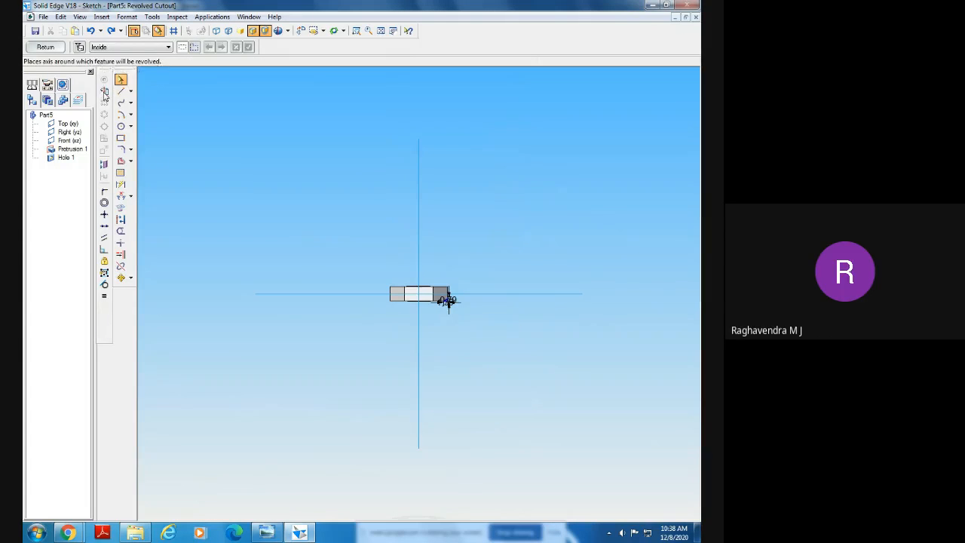
{"action": "left_click", "coordinate": [418, 237]}
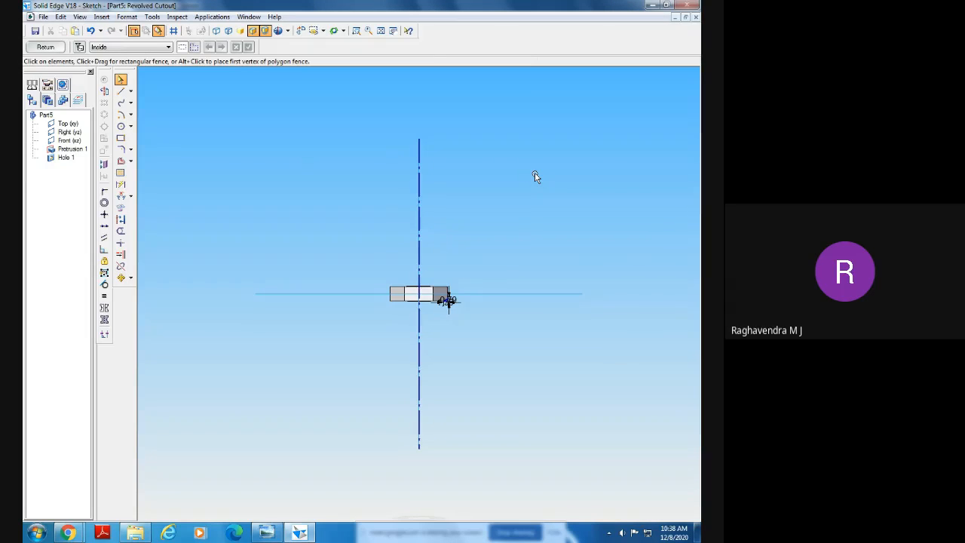
{"action": "left_click", "coordinate": [39, 47]}
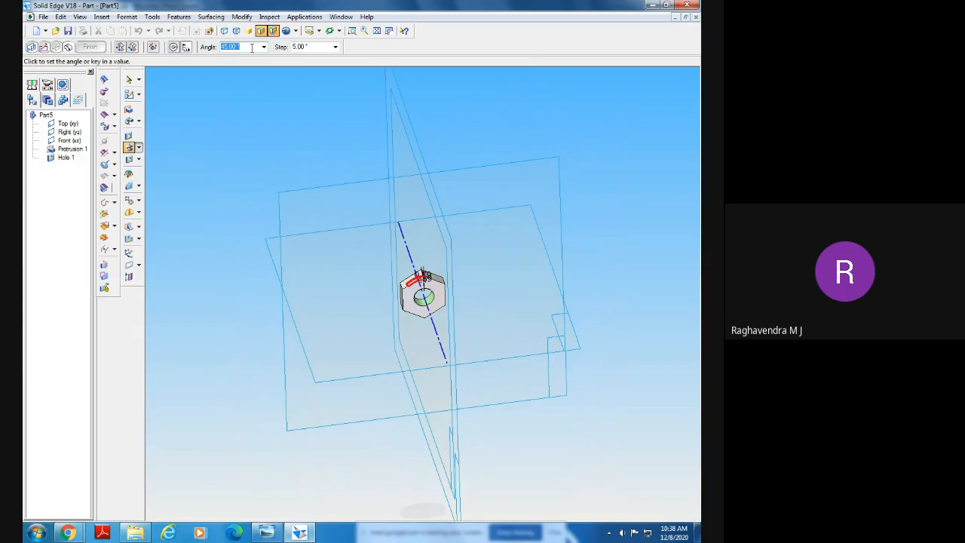
{"action": "left_click", "coordinate": [174, 47]}
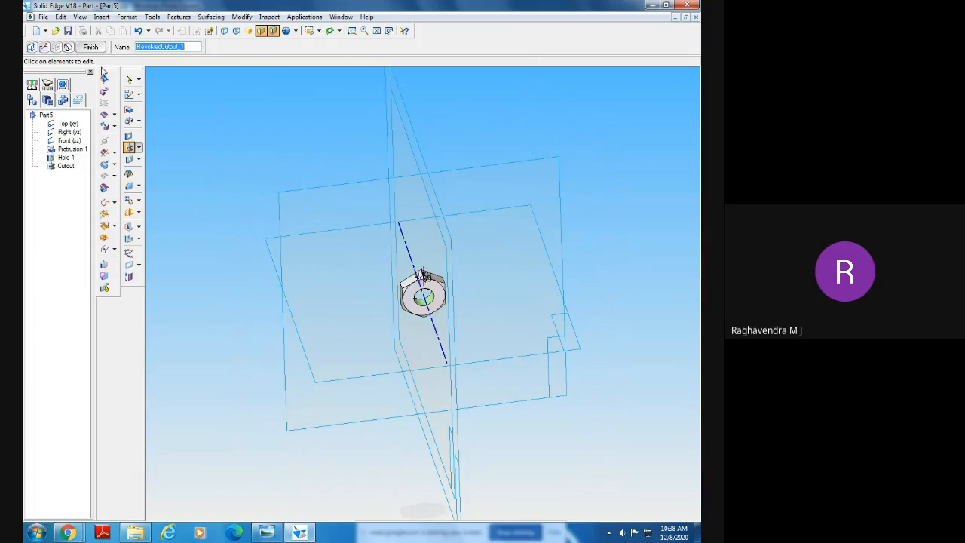
{"action": "left_click", "coordinate": [90, 48]}
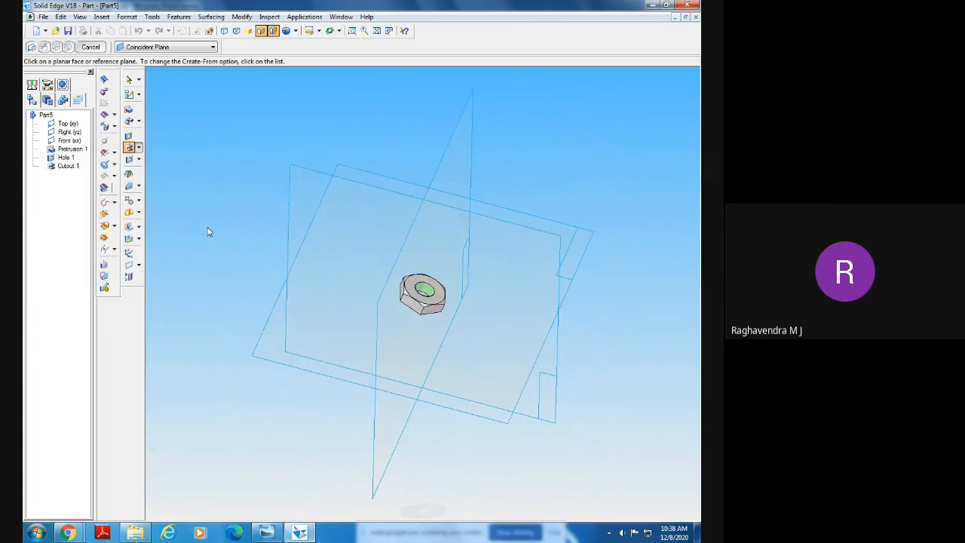
Inspect the hexagonal nut's chamfered corners from several angles, comparing the cut face with the opposite face
{"action": "left_click", "coordinate": [351, 30]}
{"action": "left_click_drag", "start_coordinate": [359, 267], "coordinate": [543, 360]}
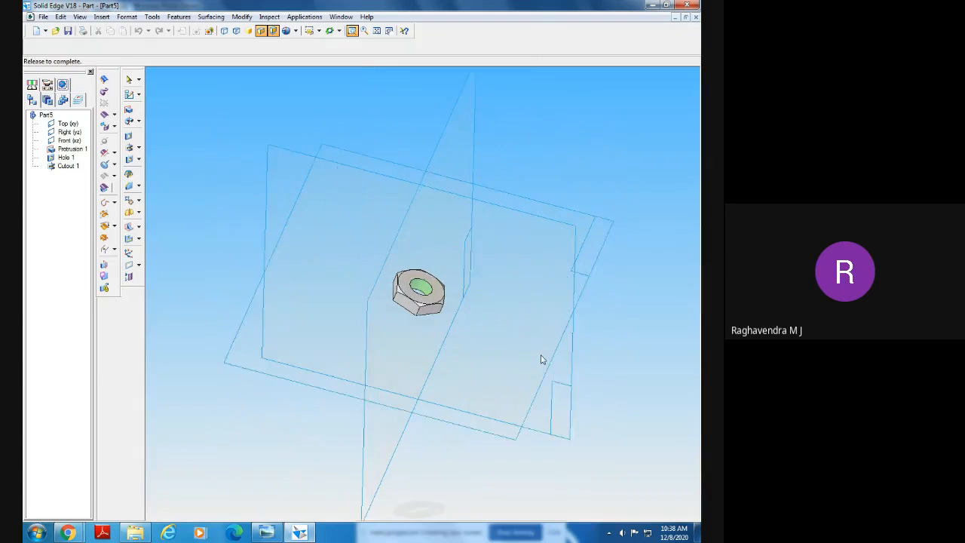
{"action": "middle_click_drag", "start_coordinate": [485, 344], "coordinate": [355, 314]}
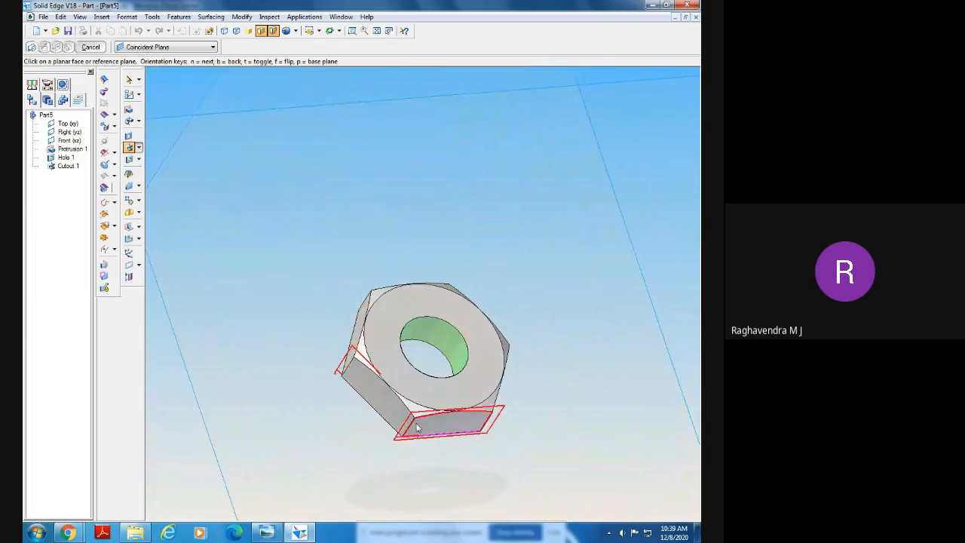
{"action": "middle_click_drag", "start_coordinate": [359, 444], "coordinate": [433, 412]}
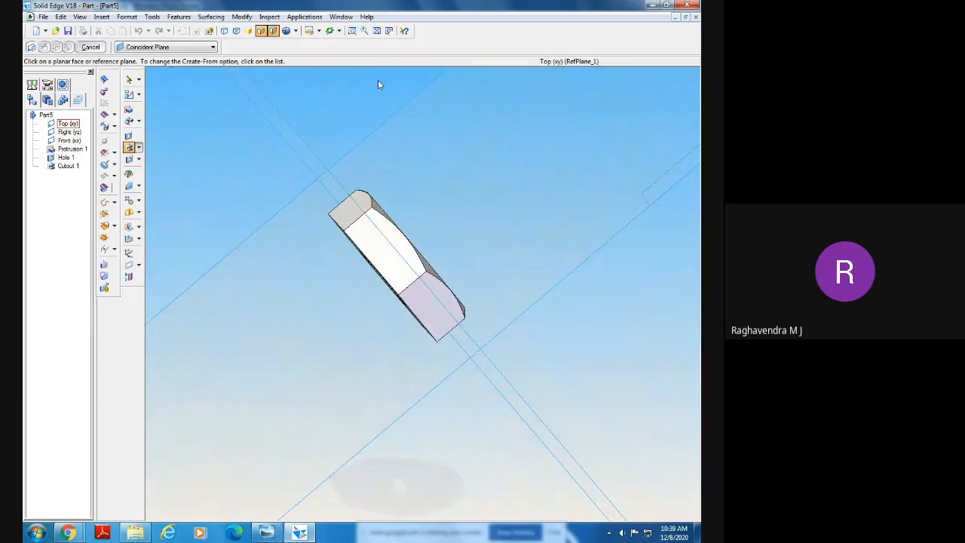
{"action": "left_click", "coordinate": [377, 30]}
{"action": "left_click", "coordinate": [352, 30]}
{"action": "left_click_drag", "start_coordinate": [348, 202], "coordinate": [492, 377]}
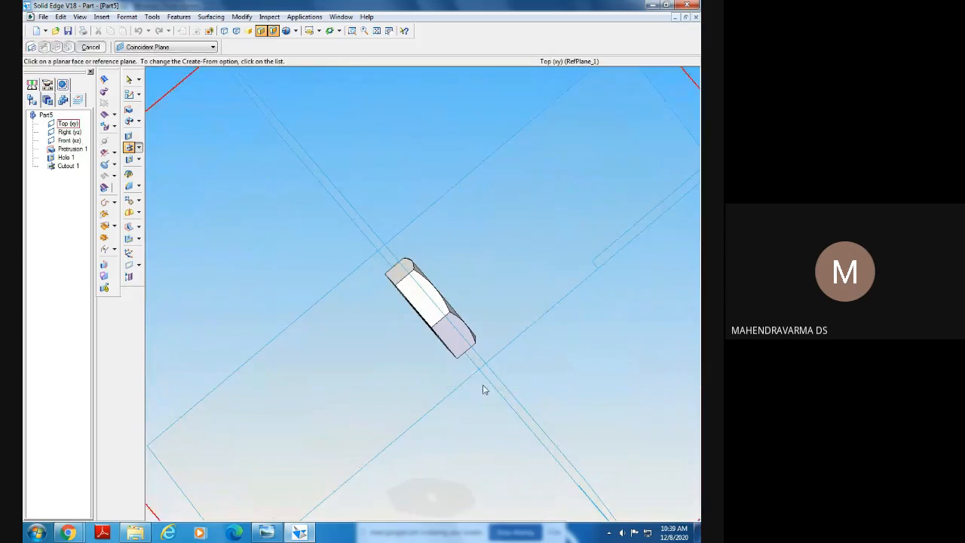
{"action": "middle_click_drag", "start_coordinate": [480, 397], "coordinate": [457, 402]}
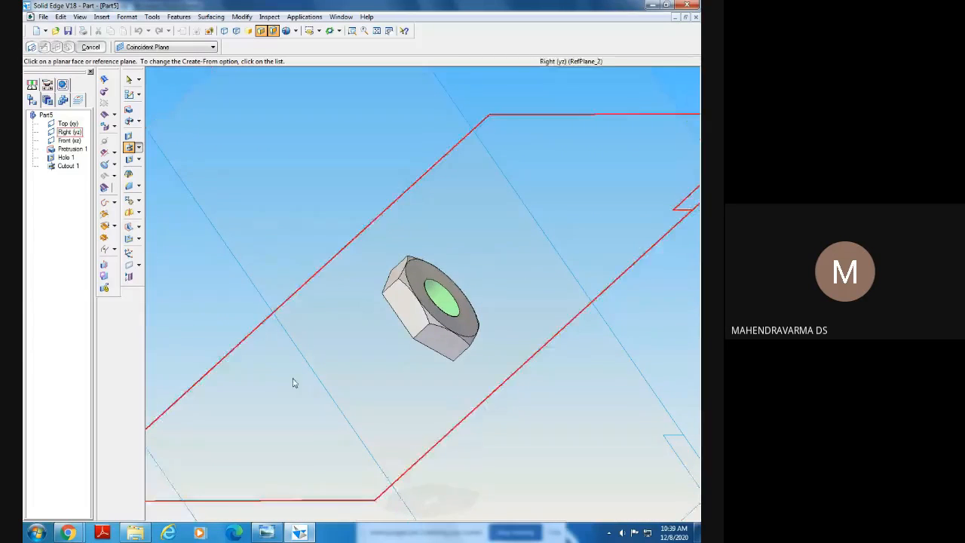
Mirror the revolved cutout about the Front (xz) plane with Mirror Copy Feature to chamfer the nut's opposite face
{"action": "left_click", "coordinate": [139, 229]}
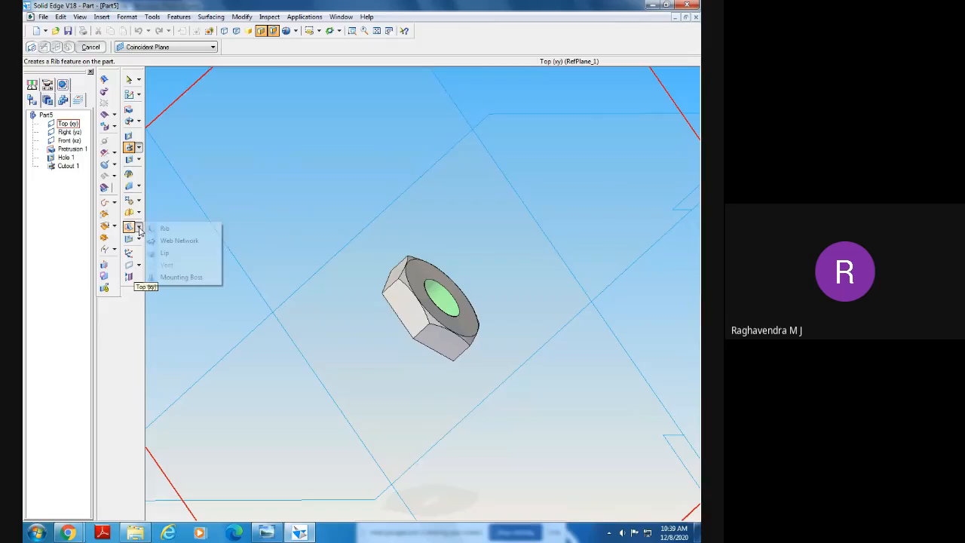
{"action": "left_click", "coordinate": [138, 229]}
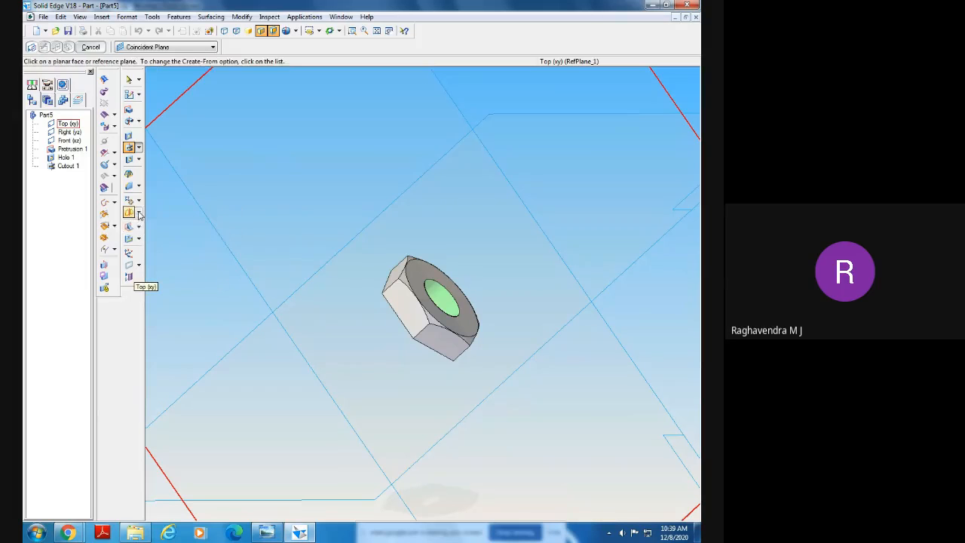
{"action": "left_click", "coordinate": [140, 214]}
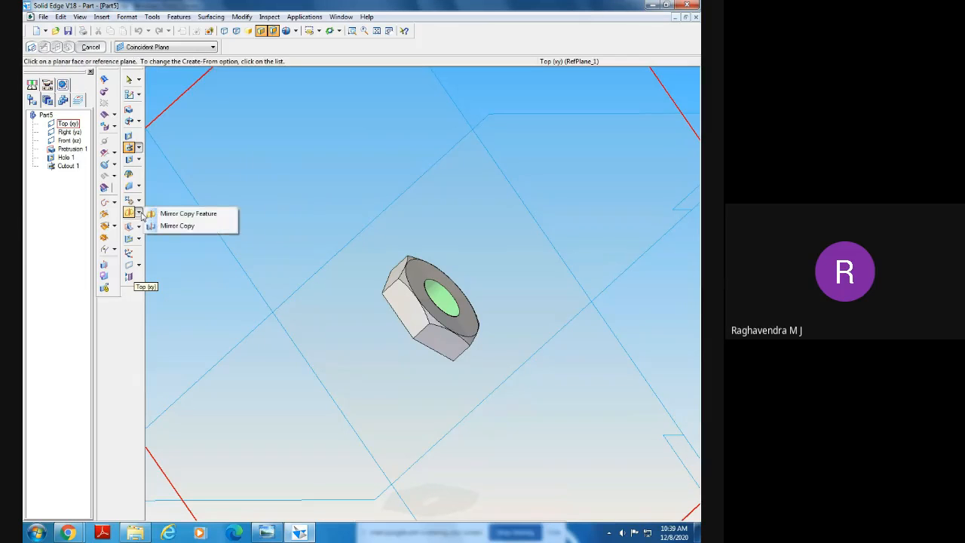
{"action": "left_click", "coordinate": [184, 214]}
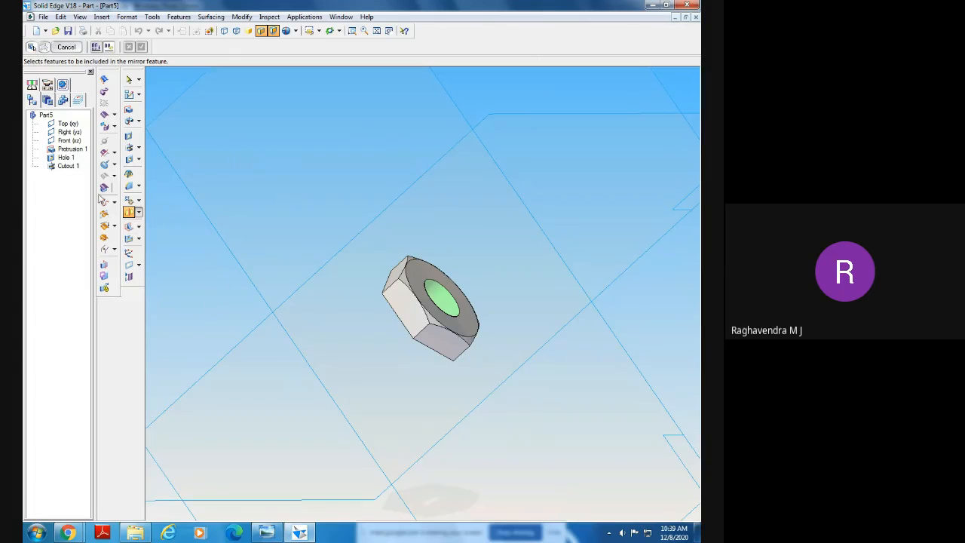
{"action": "left_click", "coordinate": [67, 166]}
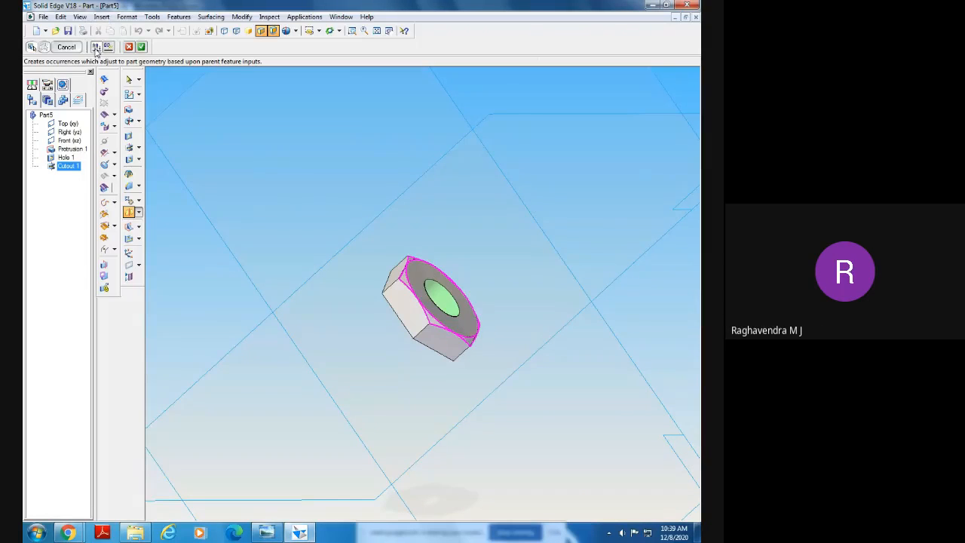
{"action": "left_click", "coordinate": [143, 47]}
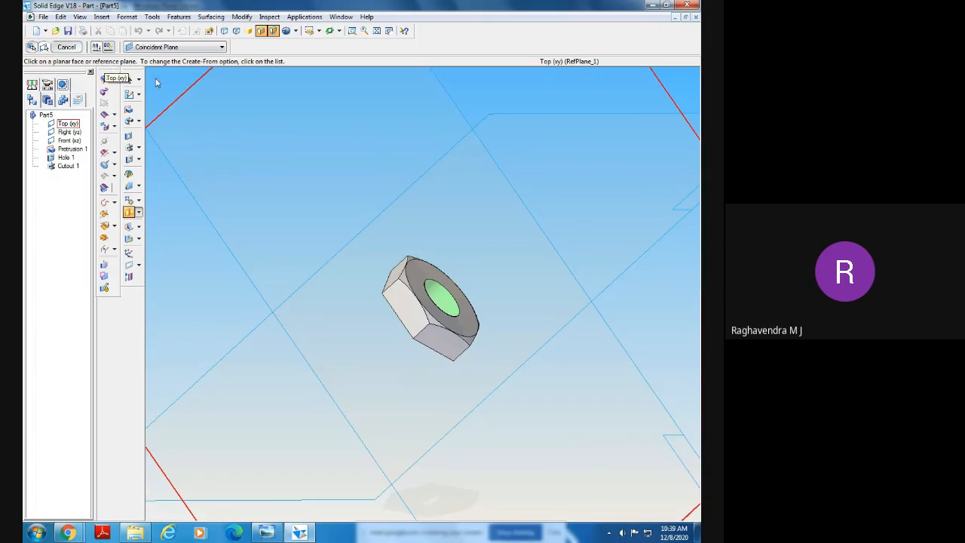
{"action": "middle_click_drag", "start_coordinate": [159, 264], "coordinate": [193, 269]}
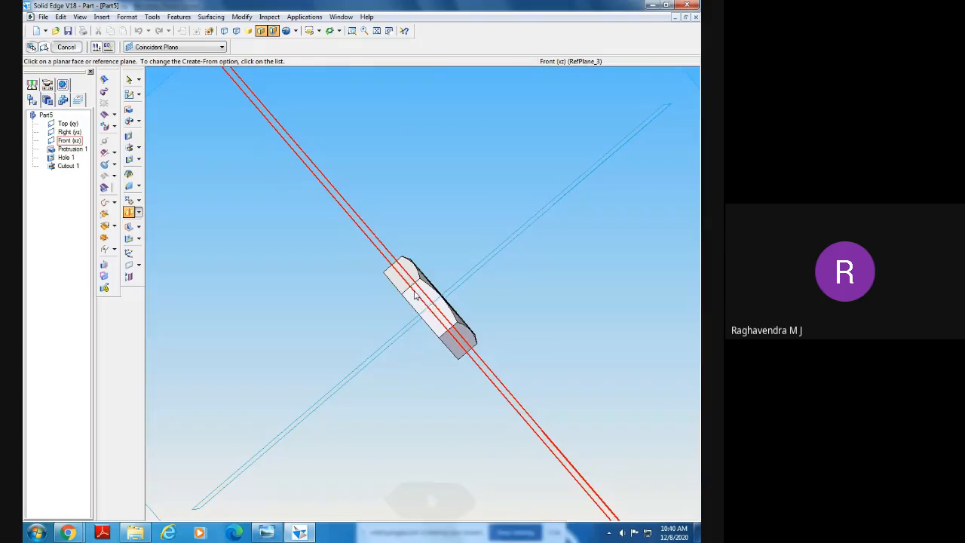
{"action": "left_click", "coordinate": [384, 258]}
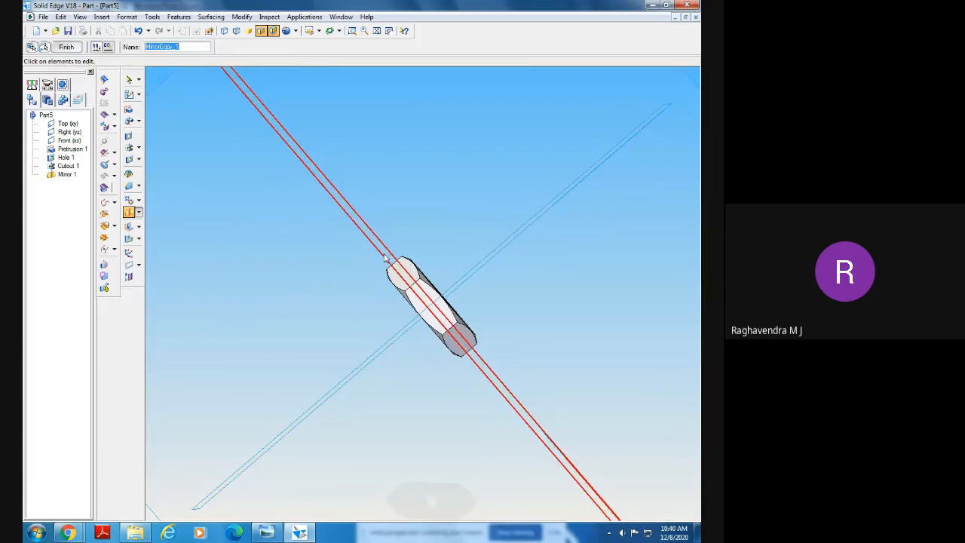
{"action": "middle_click_drag", "start_coordinate": [330, 305], "coordinate": [344, 296]}
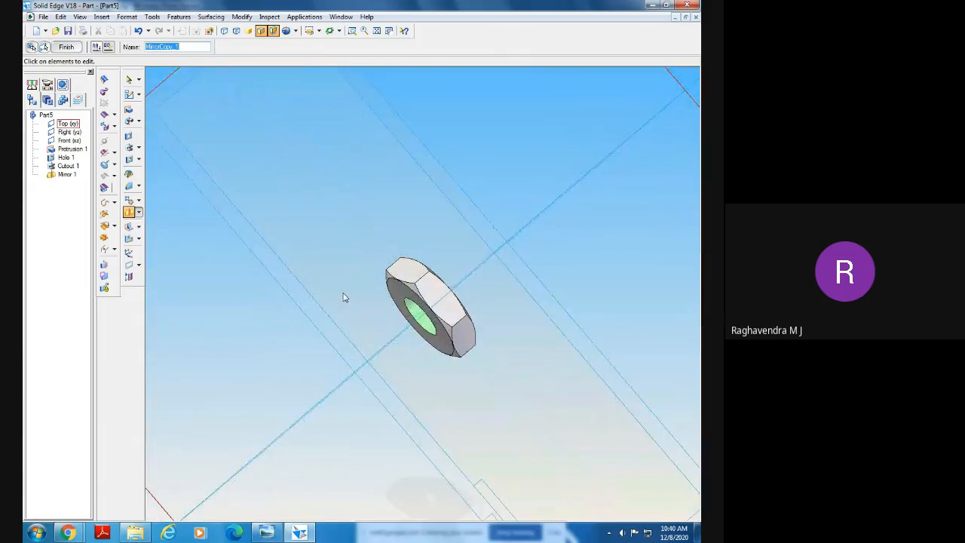
{"action": "left_click", "coordinate": [66, 47]}
Turn on the Textures rendering option for the view so the hole is displayed with threads
{"action": "middle_click_drag", "start_coordinate": [239, 314], "coordinate": [327, 300]}
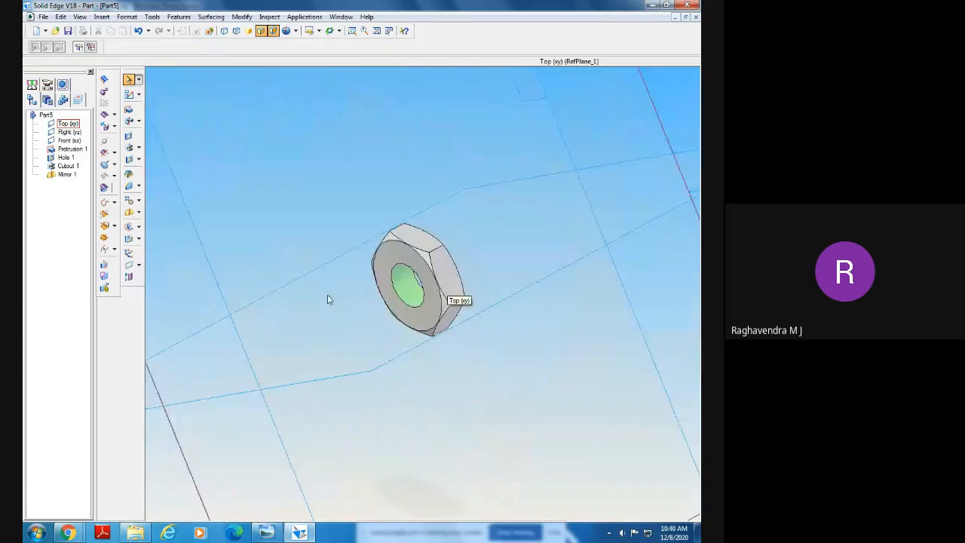
{"action": "left_click", "coordinate": [376, 32]}
{"action": "middle_click_drag", "start_coordinate": [373, 324], "coordinate": [445, 165]}
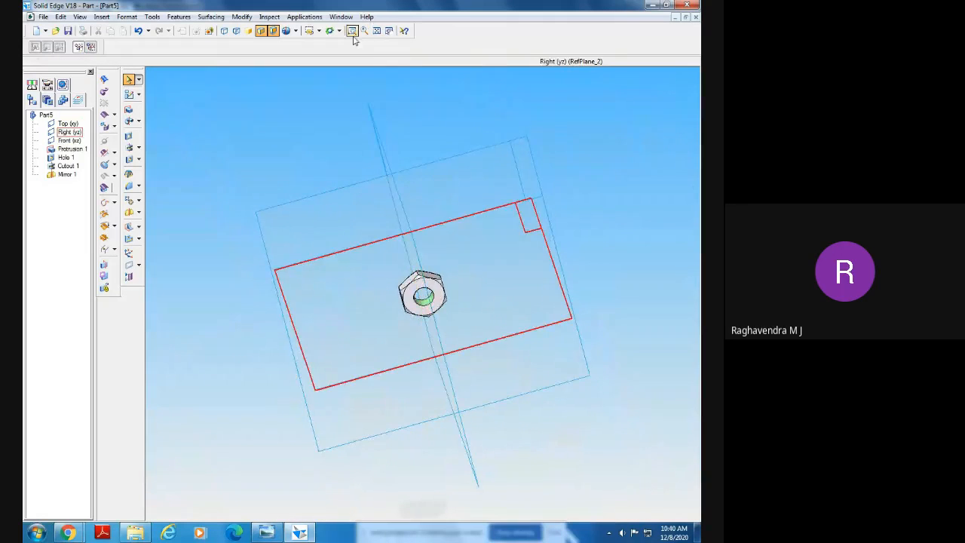
{"action": "left_click", "coordinate": [352, 31]}
{"action": "left_click_drag", "start_coordinate": [354, 241], "coordinate": [608, 478]}
{"action": "middle_click_drag", "start_coordinate": [607, 469], "coordinate": [367, 240]}
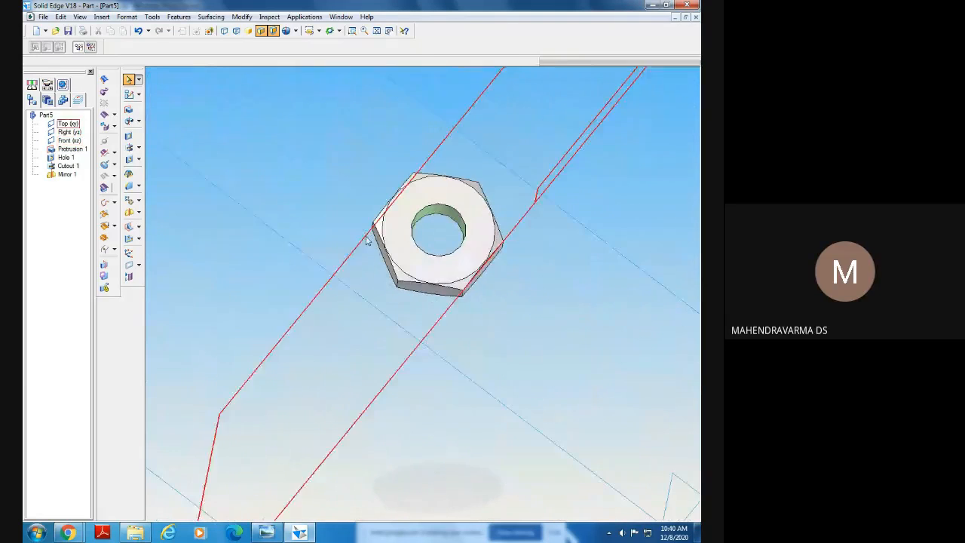
{"action": "left_click", "coordinate": [153, 17]}
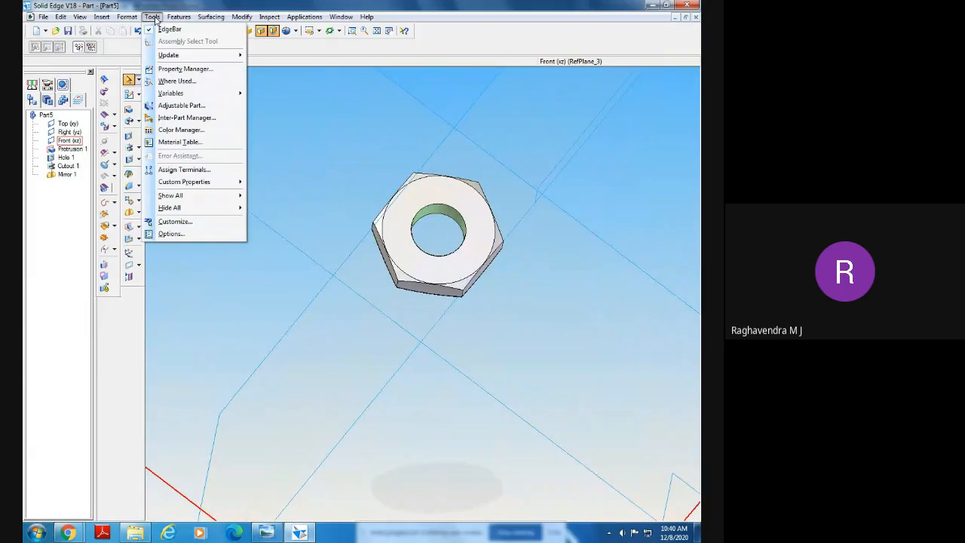
{"action": "left_click", "coordinate": [136, 29]}
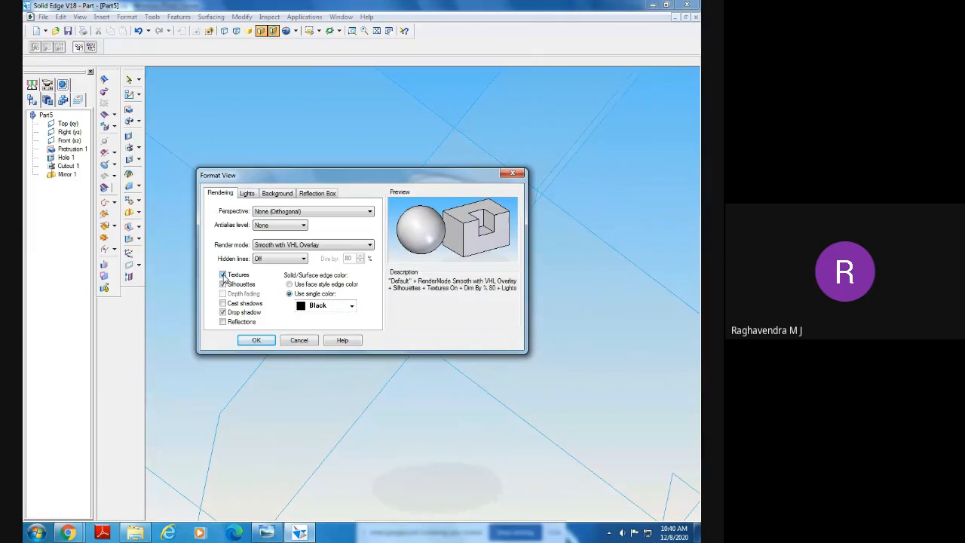
{"action": "left_click", "coordinate": [254, 340]}
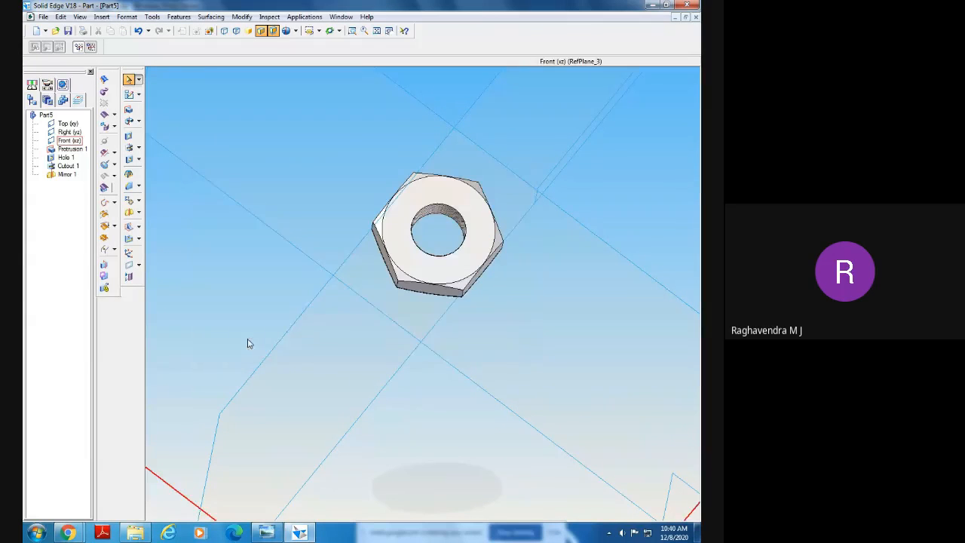
Hide the Top (xy), Right (yz) and Front (xz) reference planes
{"action": "middle_click_drag", "start_coordinate": [314, 333], "coordinate": [320, 297]}
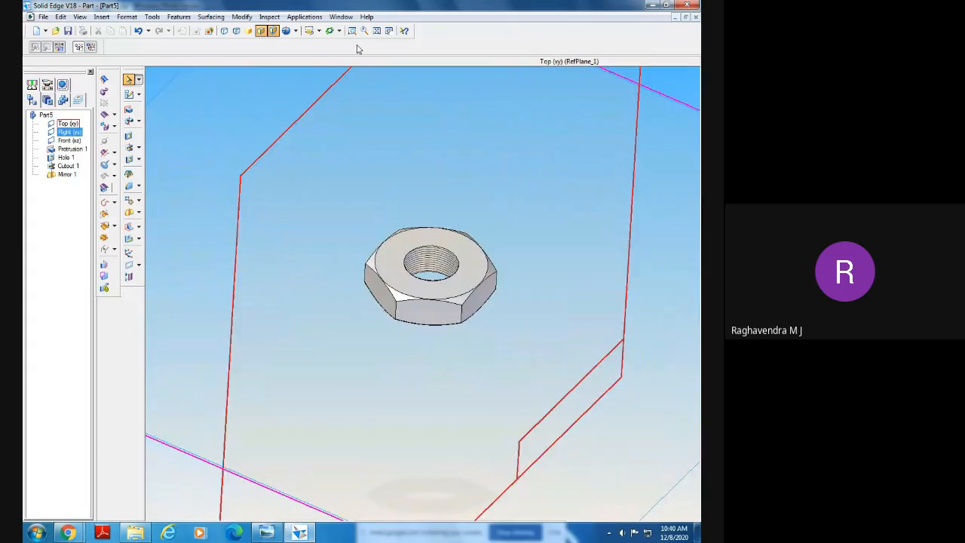
{"action": "left_click", "coordinate": [350, 33]}
{"action": "left_click_drag", "start_coordinate": [366, 210], "coordinate": [522, 334]}
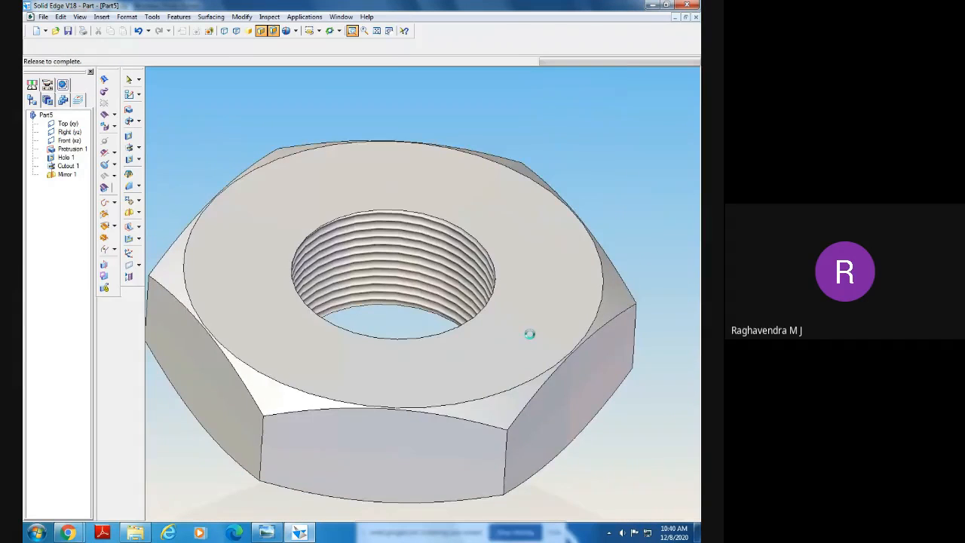
{"action": "middle_click_drag", "start_coordinate": [520, 333], "coordinate": [518, 376]}
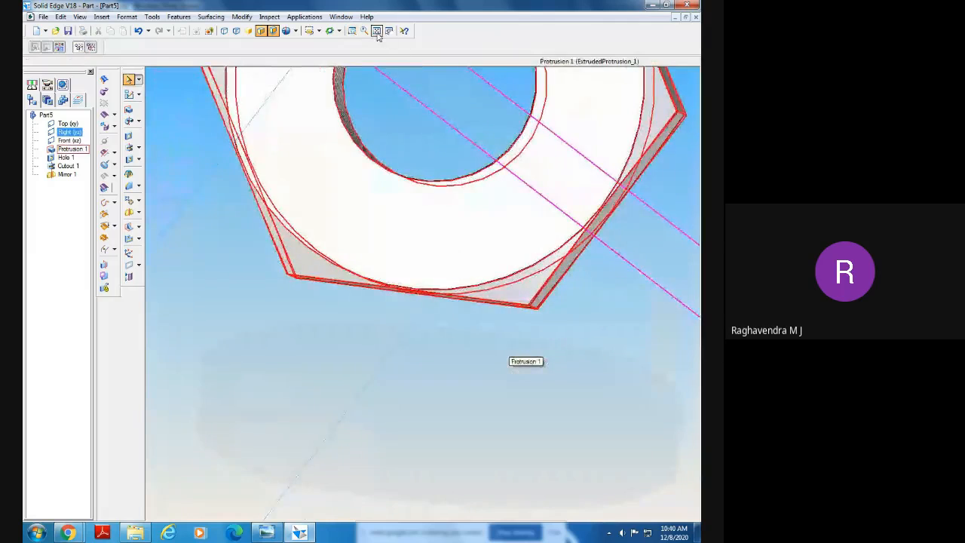
{"action": "left_click", "coordinate": [377, 33]}
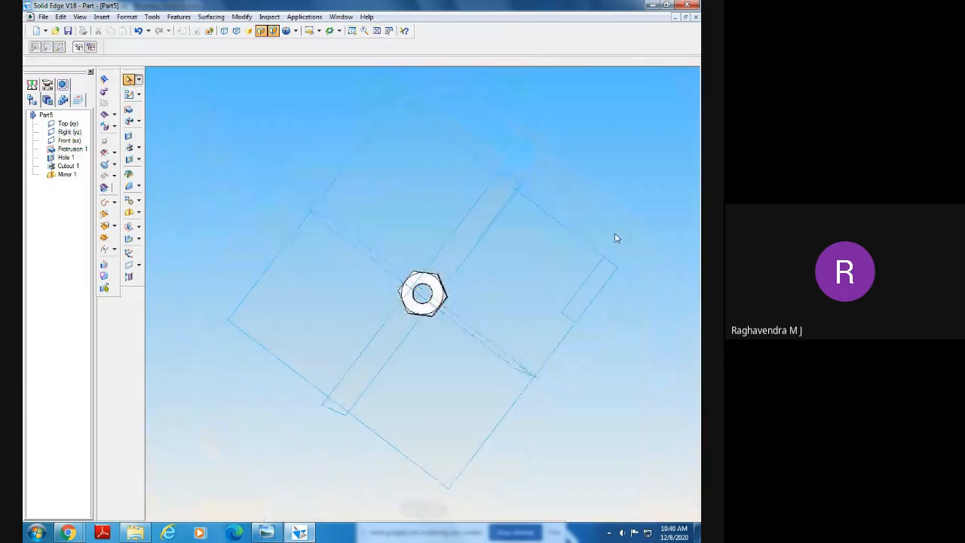
{"action": "middle_click_drag", "start_coordinate": [615, 233], "coordinate": [614, 209]}
{"action": "left_click", "coordinate": [70, 124]}
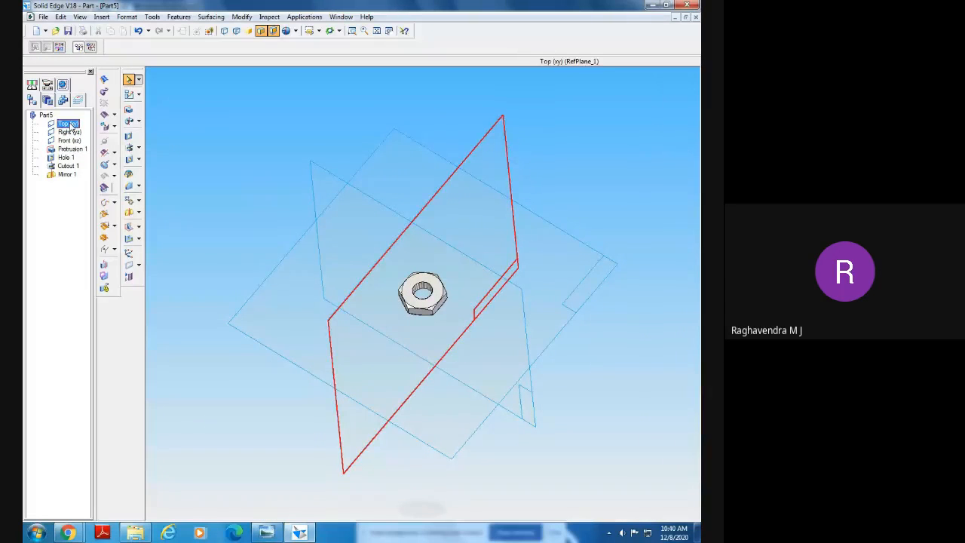
{"action": "left_click", "coordinate": [69, 132], "text": "ctrl"}
{"action": "left_click", "coordinate": [69, 141], "text": "ctrl"}
{"action": "right_click", "coordinate": [68, 143]}
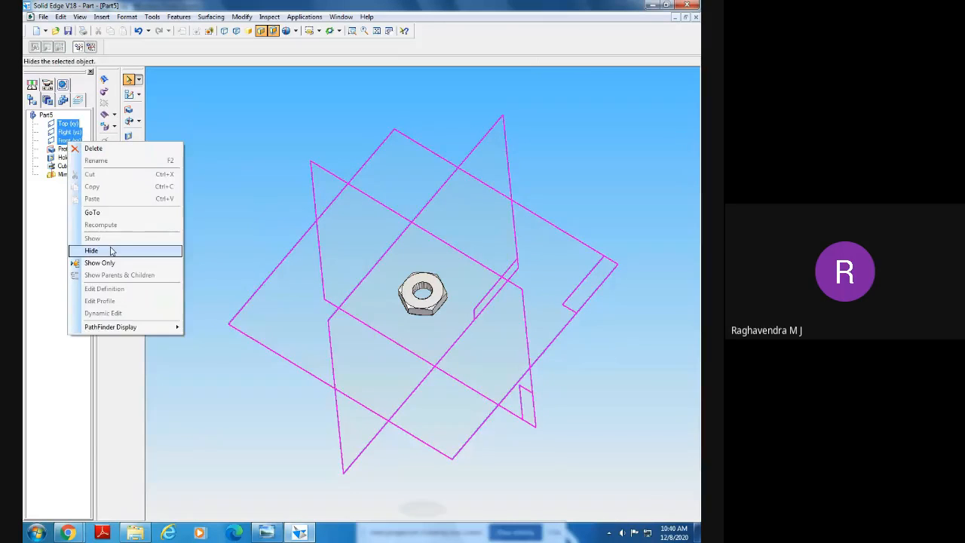
{"action": "left_click", "coordinate": [112, 249]}
Delete the revolved cutout together with its mirrored copy from the nut
{"action": "middle_click_drag", "start_coordinate": [509, 338], "coordinate": [500, 371]}
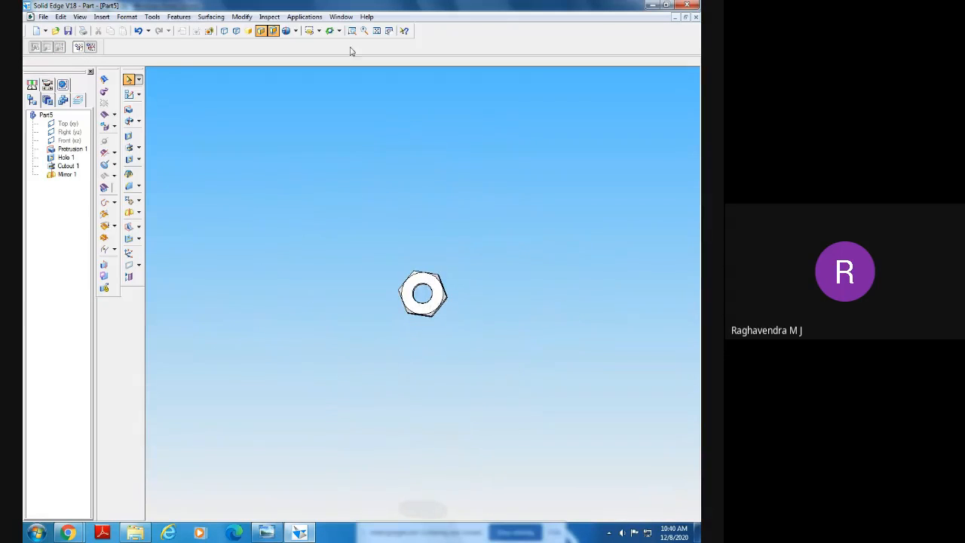
{"action": "left_click", "coordinate": [352, 31]}
{"action": "left_click_drag", "start_coordinate": [364, 221], "coordinate": [530, 377]}
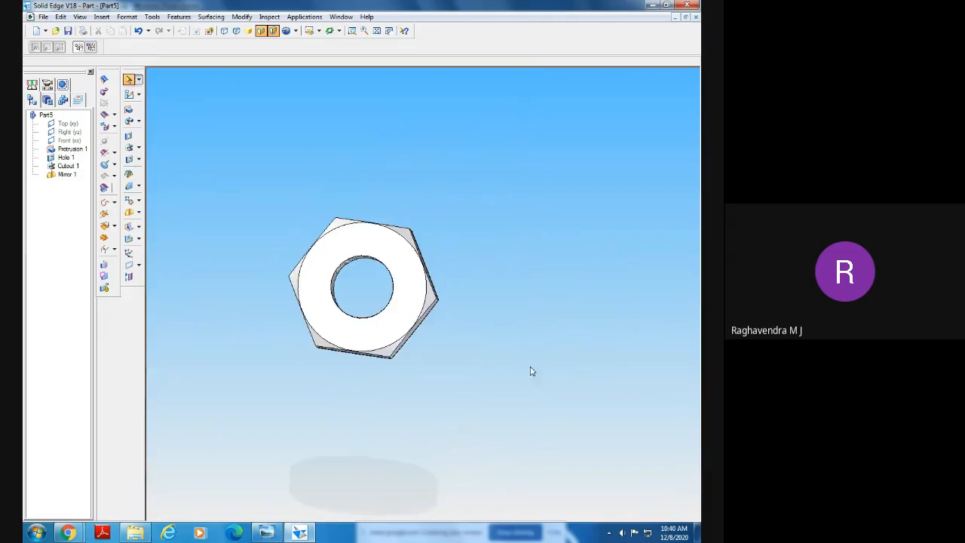
{"action": "middle_click_drag", "start_coordinate": [485, 369], "coordinate": [504, 314]}
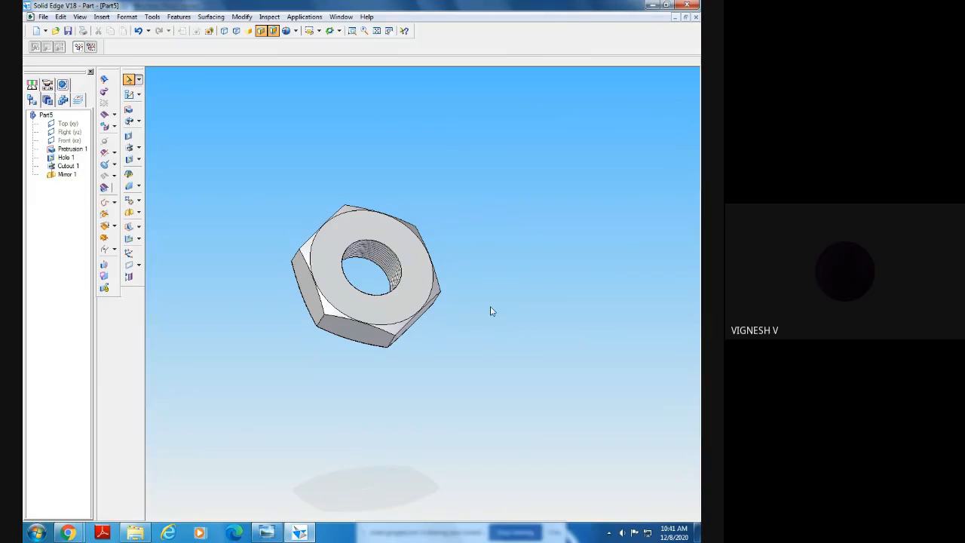
{"action": "left_click", "coordinate": [65, 165]}
{"action": "right_click", "coordinate": [73, 167]}
{"action": "left_click", "coordinate": [78, 172]}
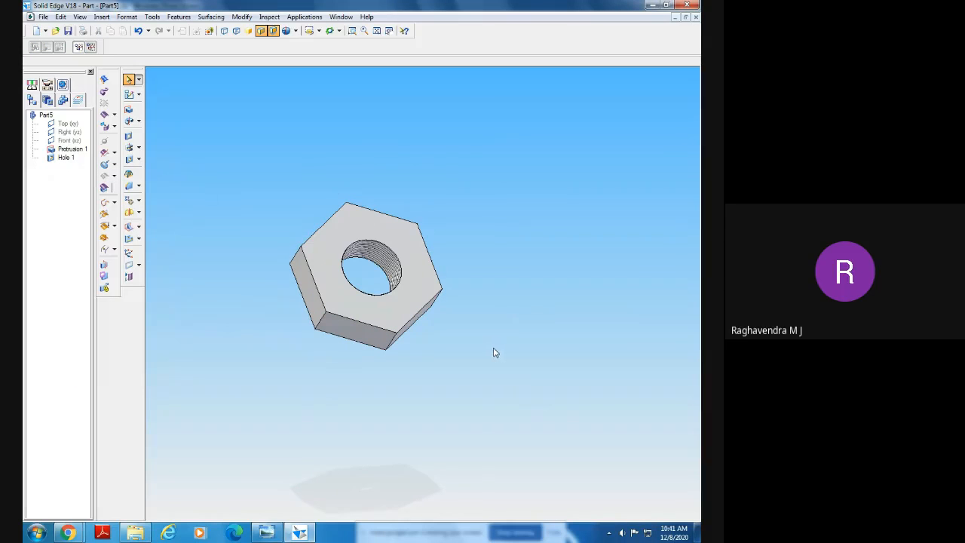
Turn off the Textures rendering option for the view
{"action": "middle_click_drag", "start_coordinate": [496, 348], "coordinate": [382, 87]}
{"action": "left_click", "coordinate": [376, 31]}
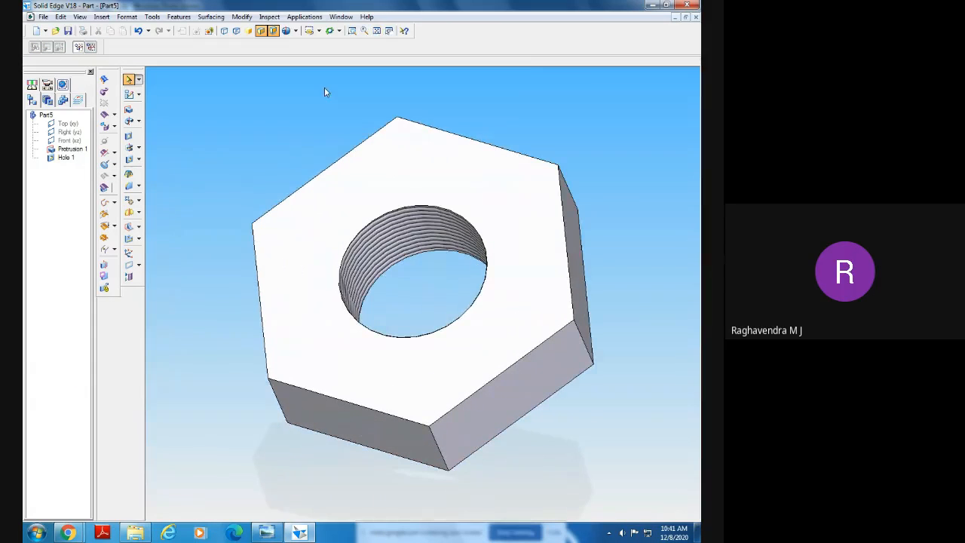
{"action": "mouse_move", "coordinate": [615, 256]}
{"action": "middle_mouse_down"}
{"action": "mouse_move", "coordinate": [631, 226]}
{"action": "mouse_move", "coordinate": [631, 249]}
{"action": "middle_mouse_up"}
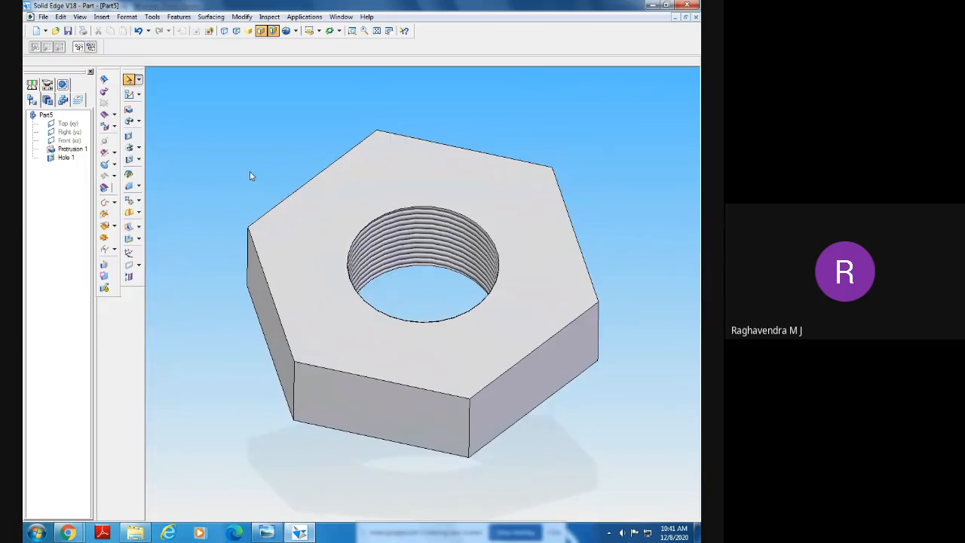
{"action": "middle_click_drag", "start_coordinate": [251, 176], "coordinate": [220, 163]}
{"action": "left_click", "coordinate": [152, 16]}
{"action": "mouse_move", "coordinate": [173, 20]}
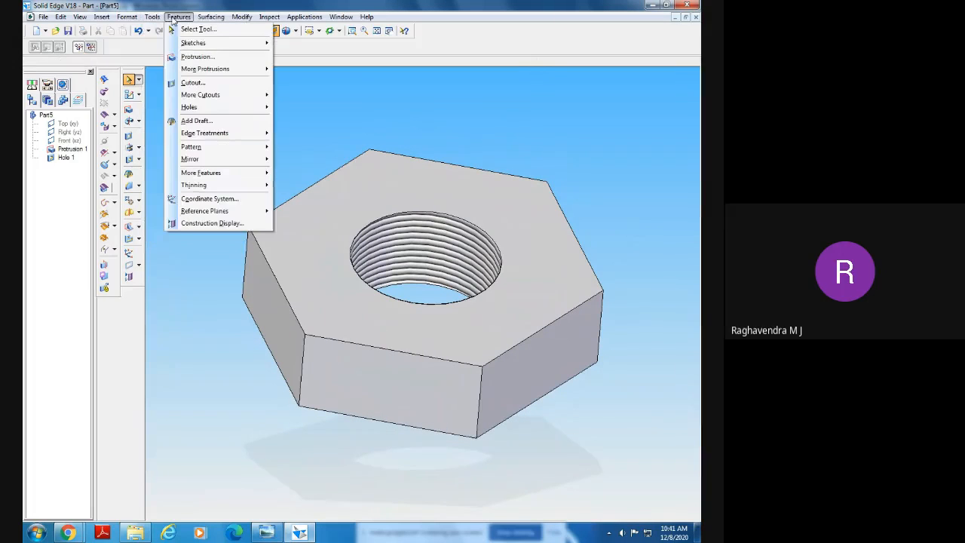
{"action": "mouse_move", "coordinate": [126, 17]}
{"action": "left_click", "coordinate": [136, 56]}
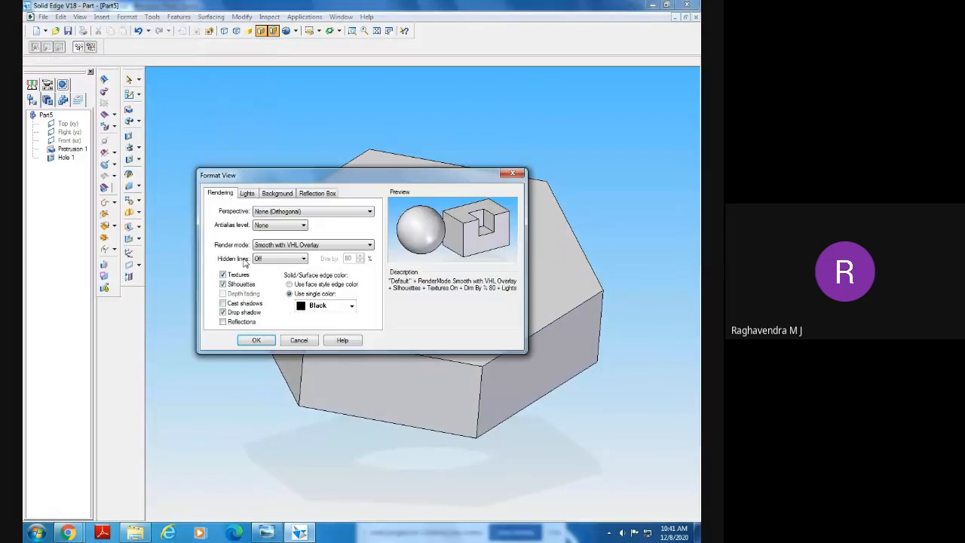
{"action": "left_click", "coordinate": [260, 340]}
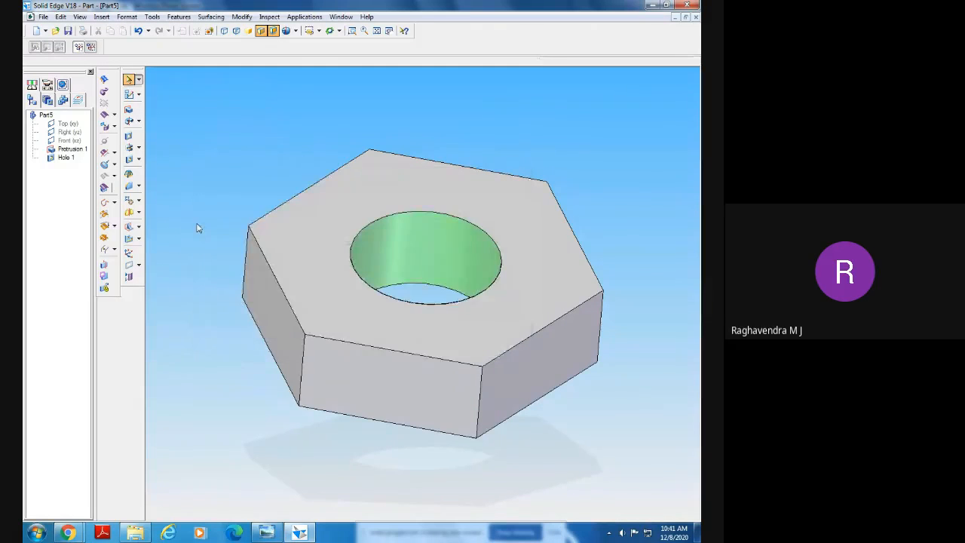
{"action": "left_click", "coordinate": [138, 148]}
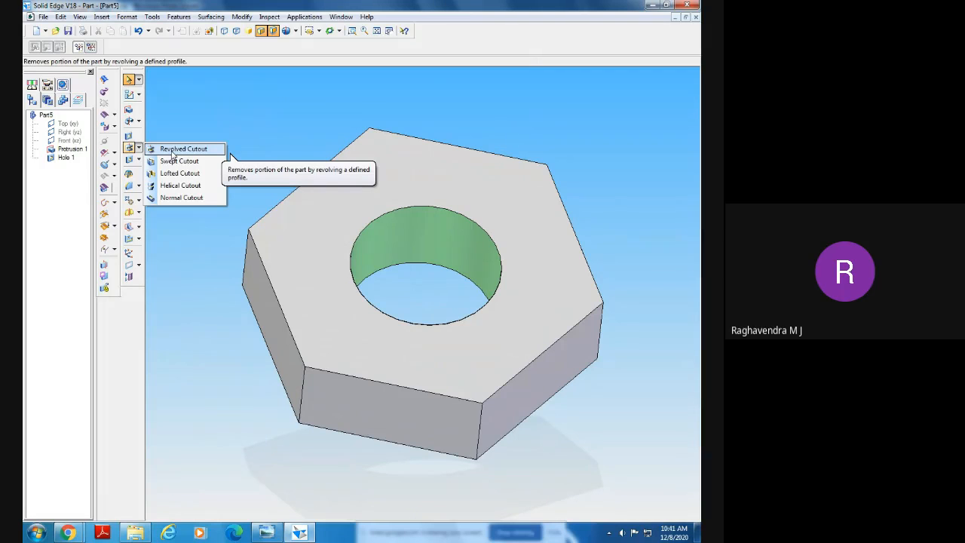
{"action": "left_click", "coordinate": [173, 150]}
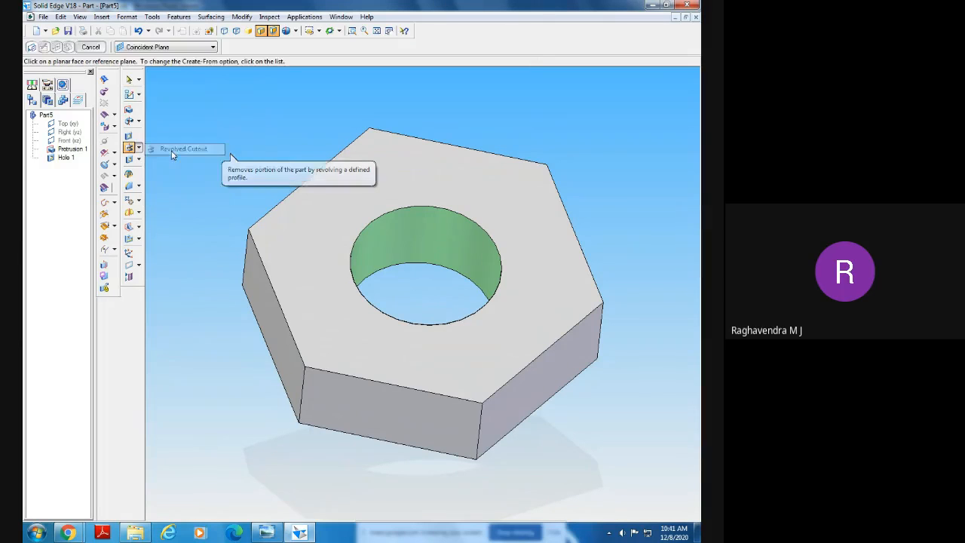
{"action": "left_click", "coordinate": [376, 32]}
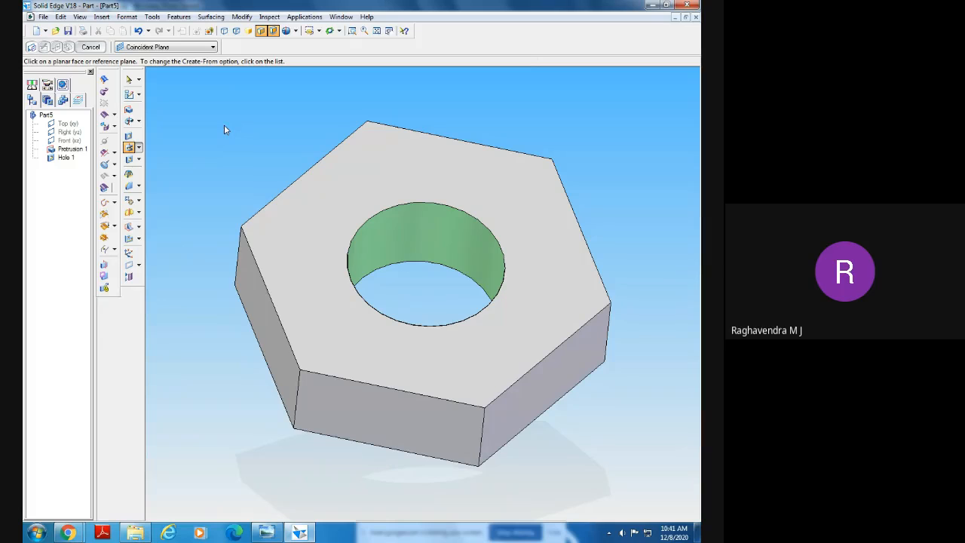
{"action": "left_click", "coordinate": [62, 123]}
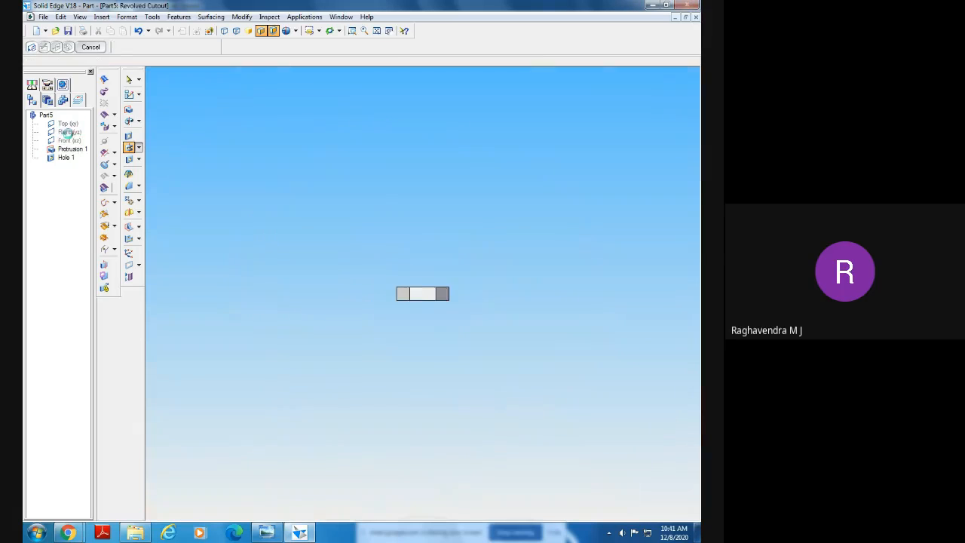
{"action": "key", "text": "Escape"}
{"action": "left_click", "coordinate": [55, 50]}
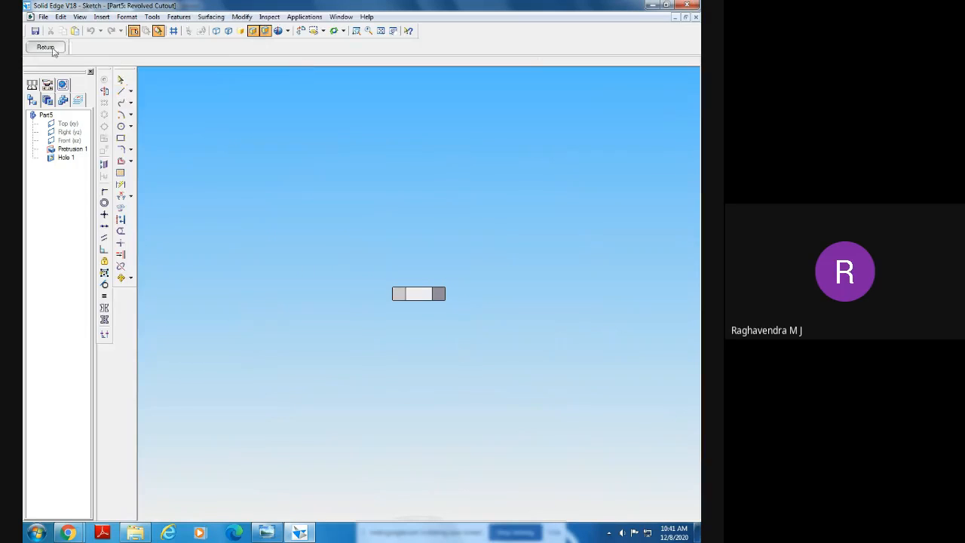
{"action": "key", "text": "Escape"}
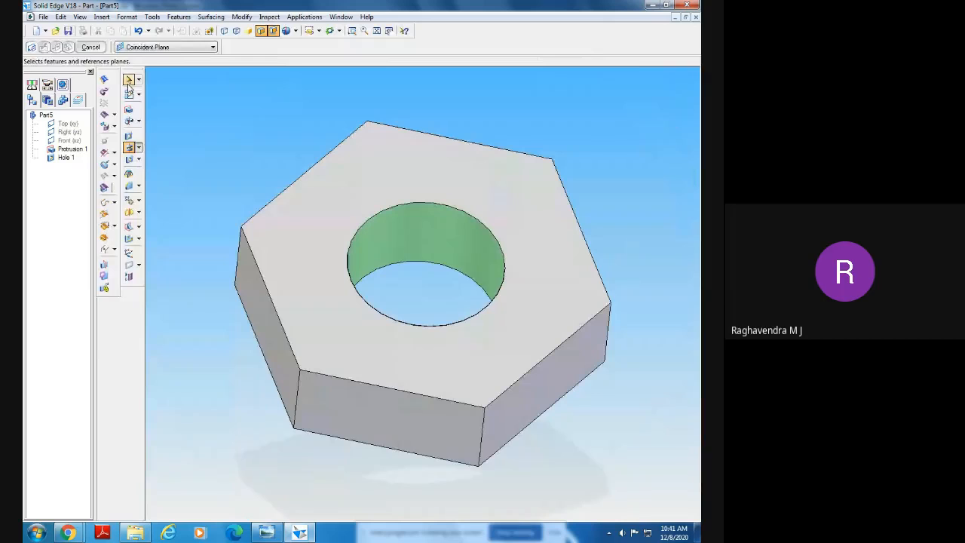
Show the Top (xy), Right (yz) and Front (xz) reference planes
{"action": "left_click", "coordinate": [67, 126]}
{"action": "left_click", "coordinate": [69, 134], "text": "ctrl"}
{"action": "left_click", "coordinate": [69, 141], "text": "ctrl"}
{"action": "right_click", "coordinate": [69, 141]}
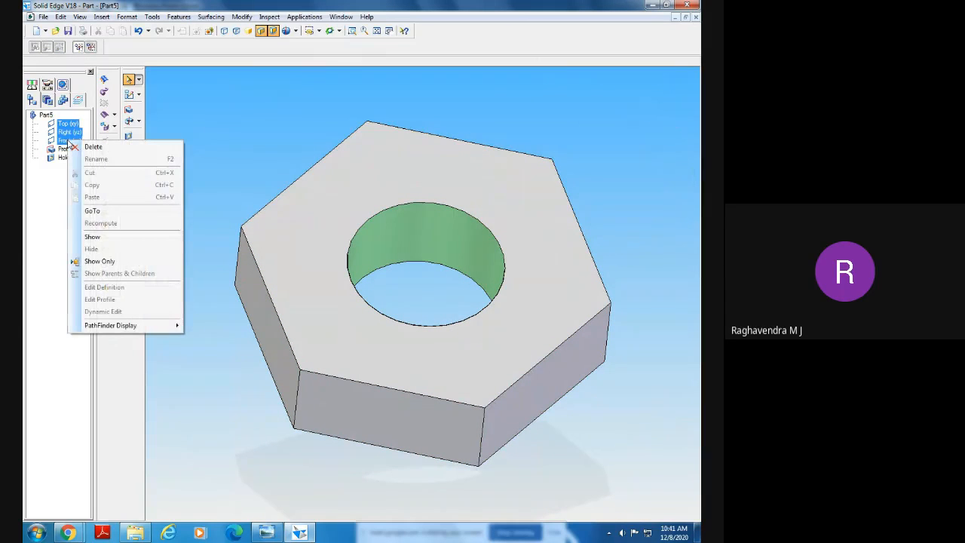
{"action": "left_click", "coordinate": [97, 237]}
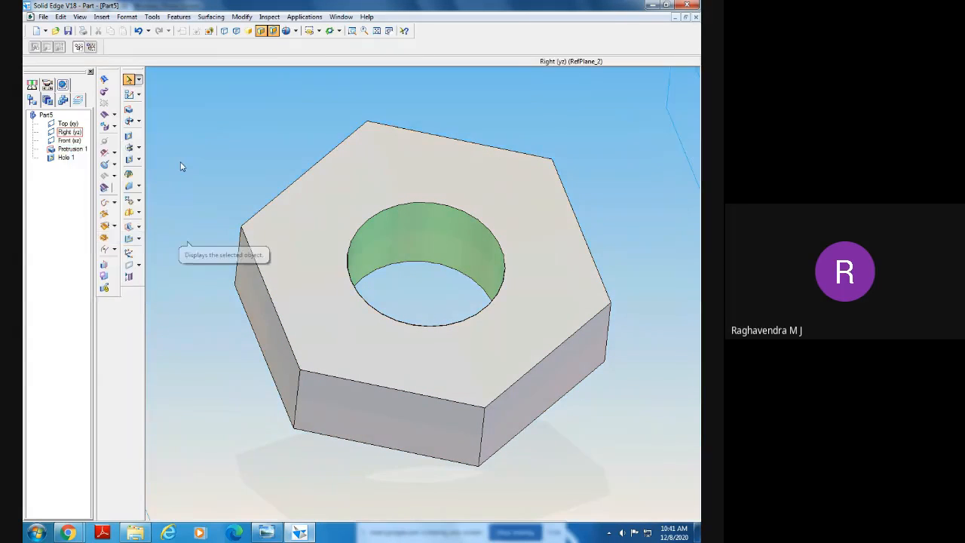
{"action": "left_click", "coordinate": [376, 31]}
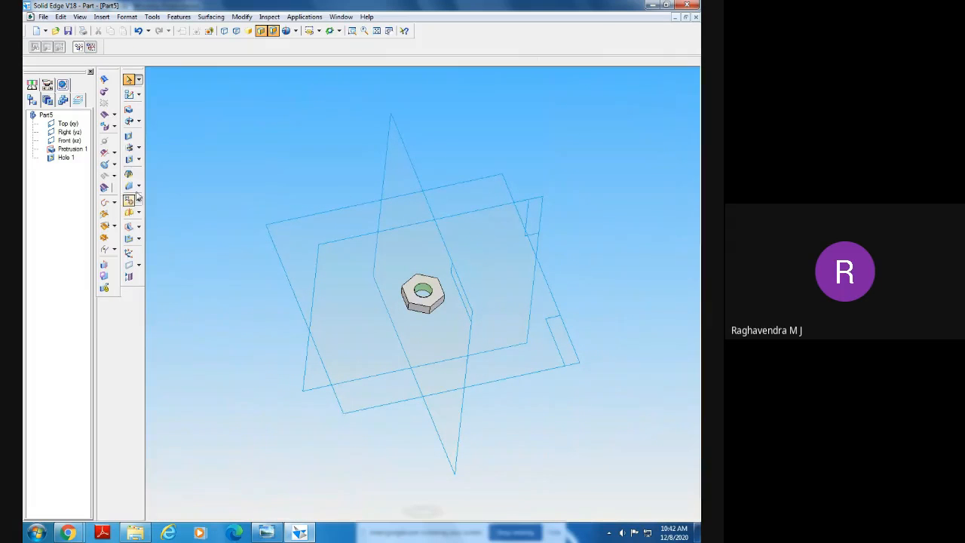
Start a Revolved Cutout and open its profile sketch on the Top (xy) reference plane
{"action": "left_click", "coordinate": [129, 147]}
{"action": "left_click", "coordinate": [539, 370]}
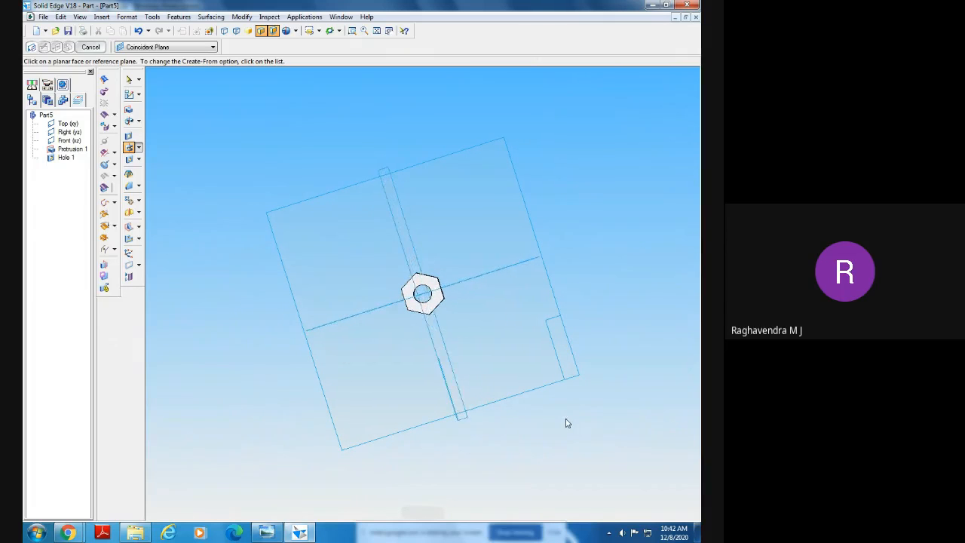
{"action": "middle_click_drag", "start_coordinate": [569, 423], "coordinate": [476, 369]}
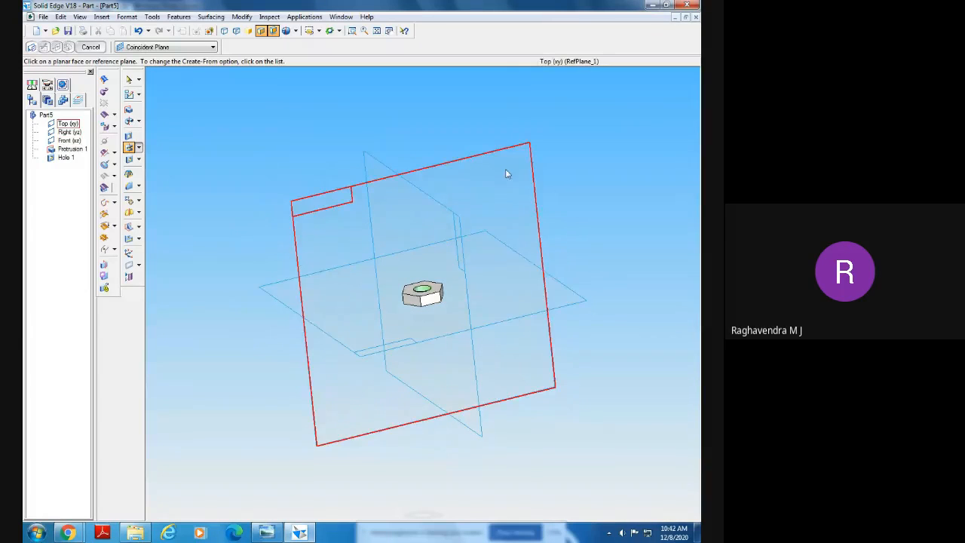
{"action": "mouse_move", "coordinate": [518, 186]}
{"action": "middle_mouse_down"}
{"action": "mouse_move", "coordinate": [578, 237]}
{"action": "mouse_move", "coordinate": [587, 271]}
{"action": "mouse_move", "coordinate": [555, 231]}
{"action": "mouse_move", "coordinate": [569, 199]}
{"action": "mouse_move", "coordinate": [548, 185]}
{"action": "middle_mouse_up"}
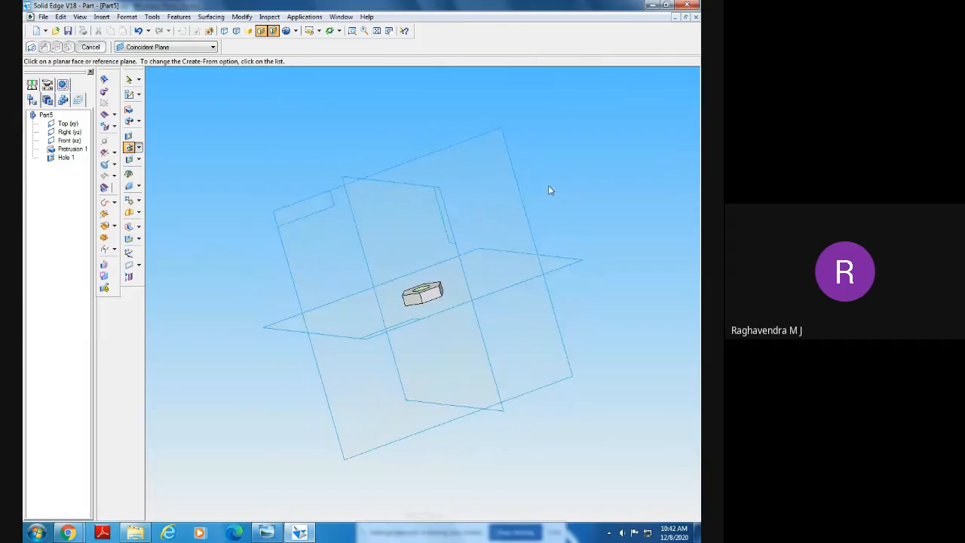
{"action": "left_click", "coordinate": [490, 162]}
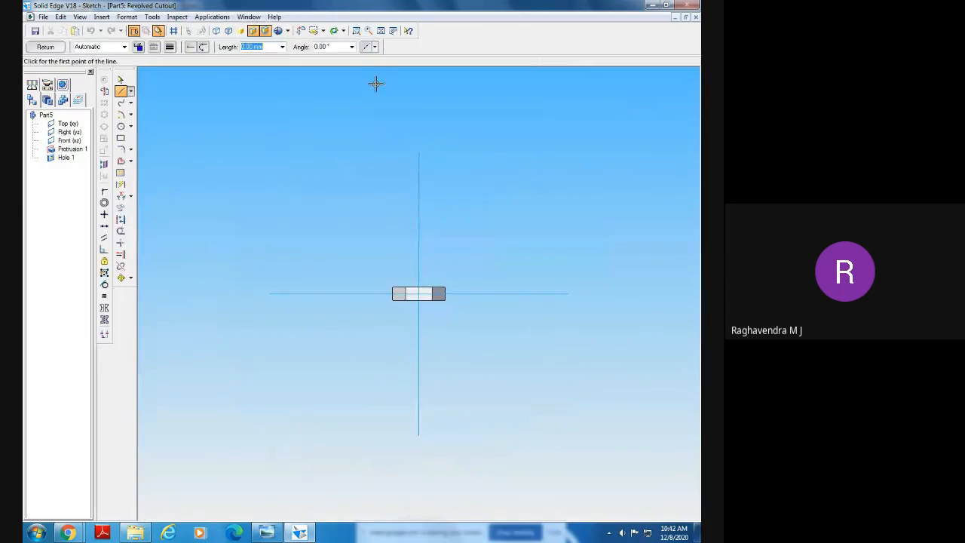
{"action": "left_click", "coordinate": [357, 31]}
{"action": "left_click_drag", "start_coordinate": [356, 184], "coordinate": [506, 367]}
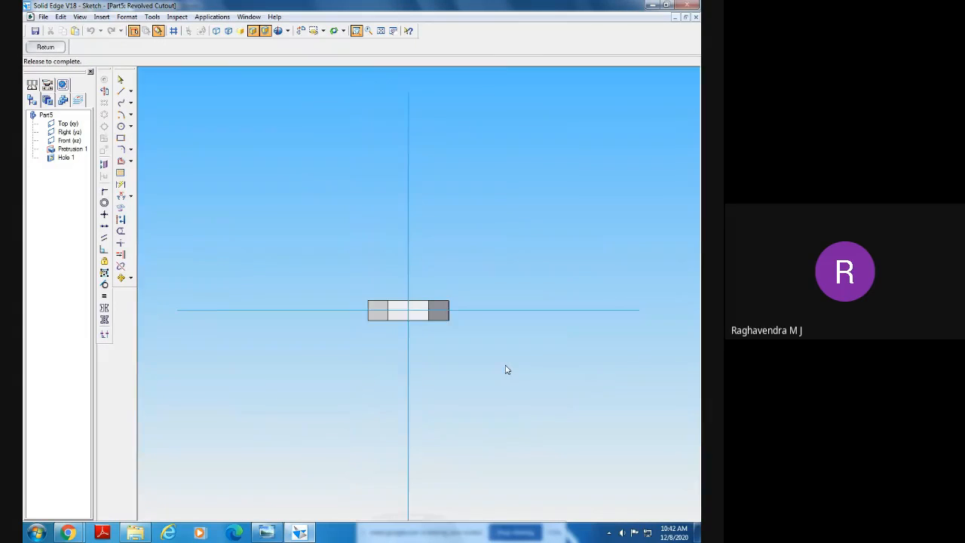
{"action": "left_click_drag", "start_coordinate": [267, 294], "coordinate": [508, 446]}
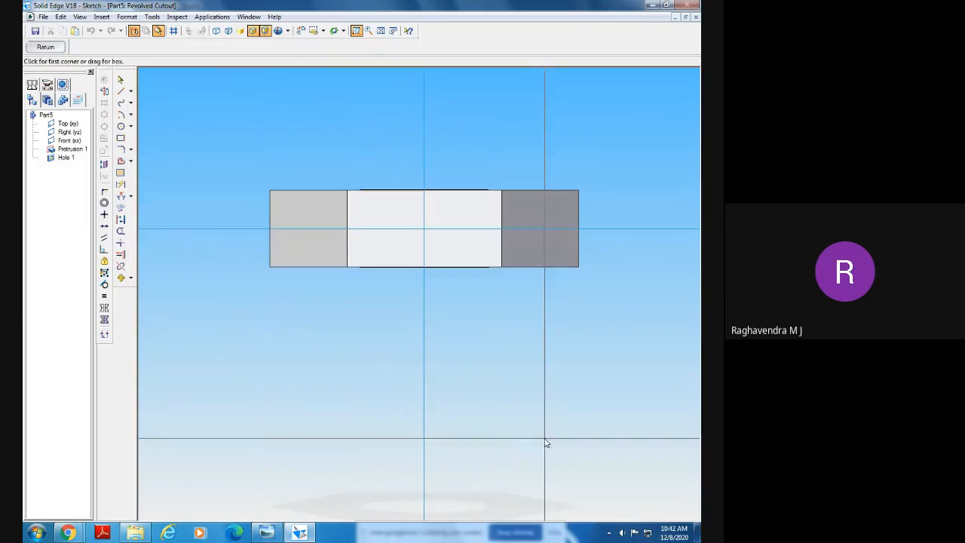
Sketch a slanted line from the nut's lower outer corner up to the vertical reference axis above the nut
{"action": "key", "text": "l"}
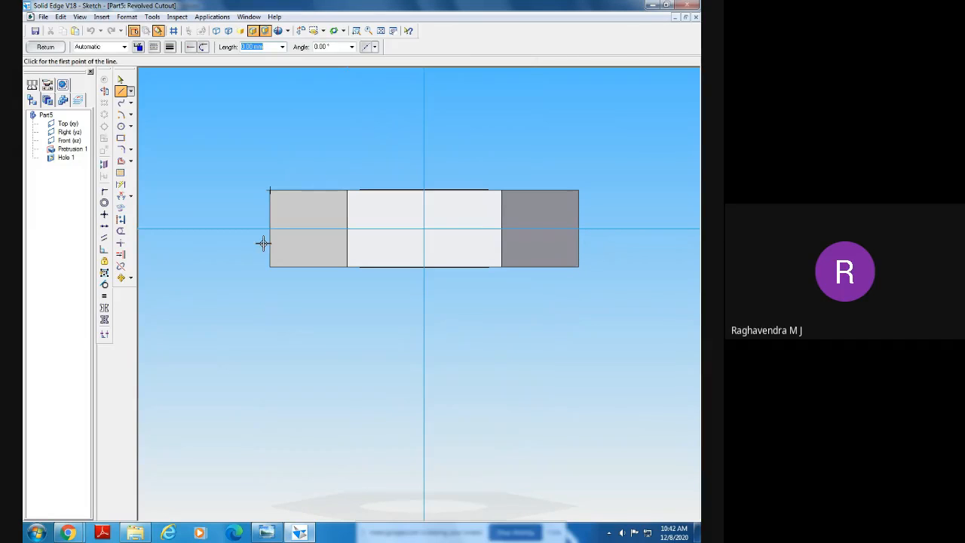
{"action": "left_click", "coordinate": [121, 92]}
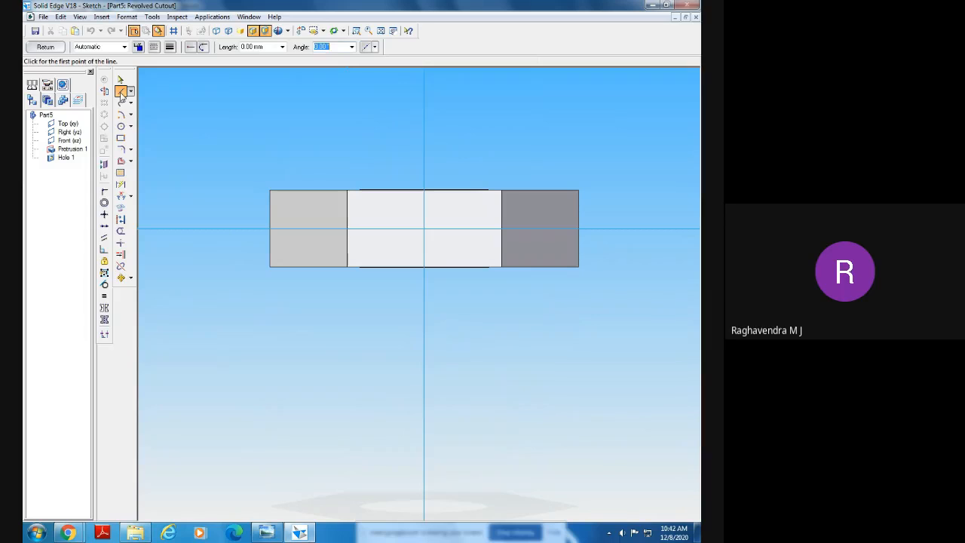
{"action": "left_click", "coordinate": [578, 267]}
{"action": "left_click", "coordinate": [423, 89]}
Dimension the angle between the slanted line and the vertical reference axis and set it to 30°
{"action": "left_click", "coordinate": [121, 196]}
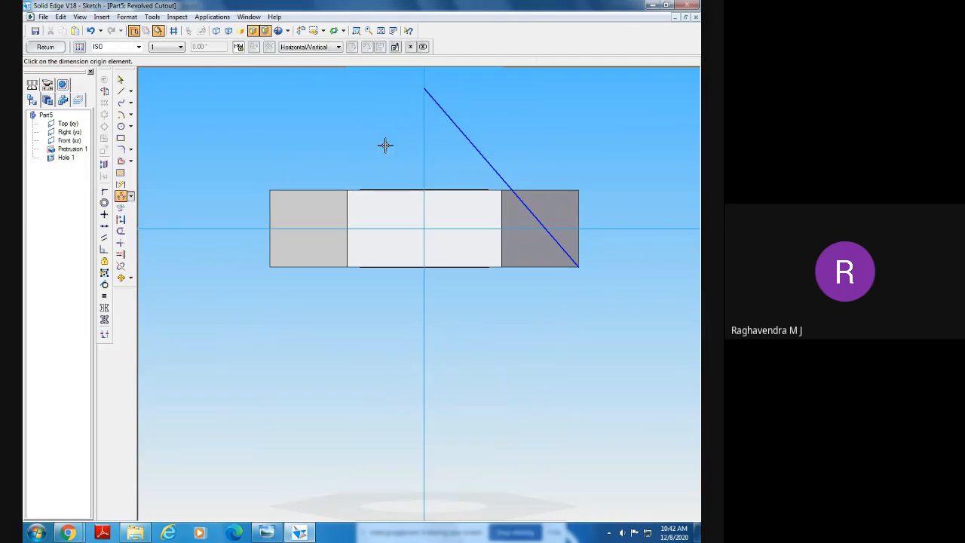
{"action": "left_click", "coordinate": [451, 116]}
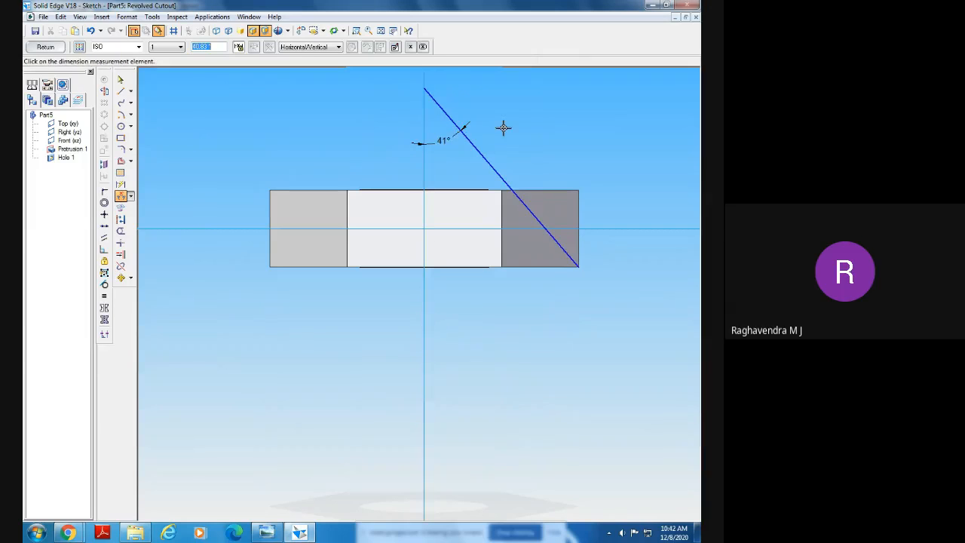
{"action": "left_click", "coordinate": [504, 129]}
{"action": "type", "text": "30"}
{"action": "key", "text": "Return"}
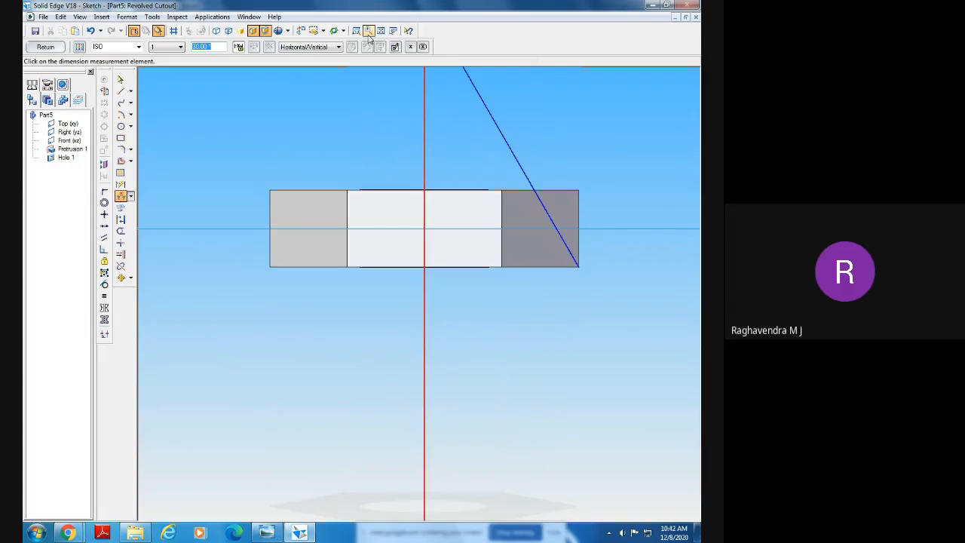
Draw a vertical line up from the midpoint of the dark outer face's bottom edge and trim it at the slanted line
{"action": "left_click", "coordinate": [381, 31]}
{"action": "left_click", "coordinate": [356, 30]}
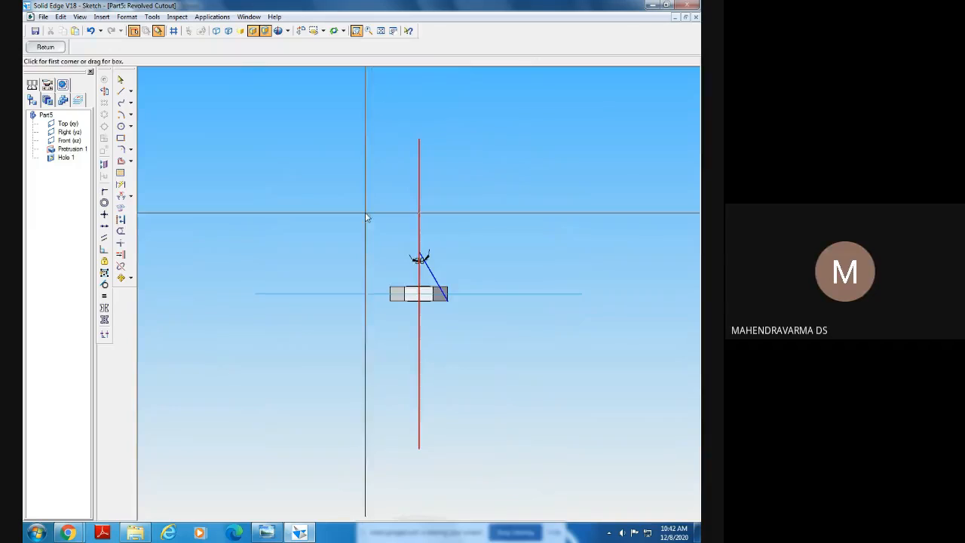
{"action": "left_click_drag", "start_coordinate": [366, 211], "coordinate": [455, 311]}
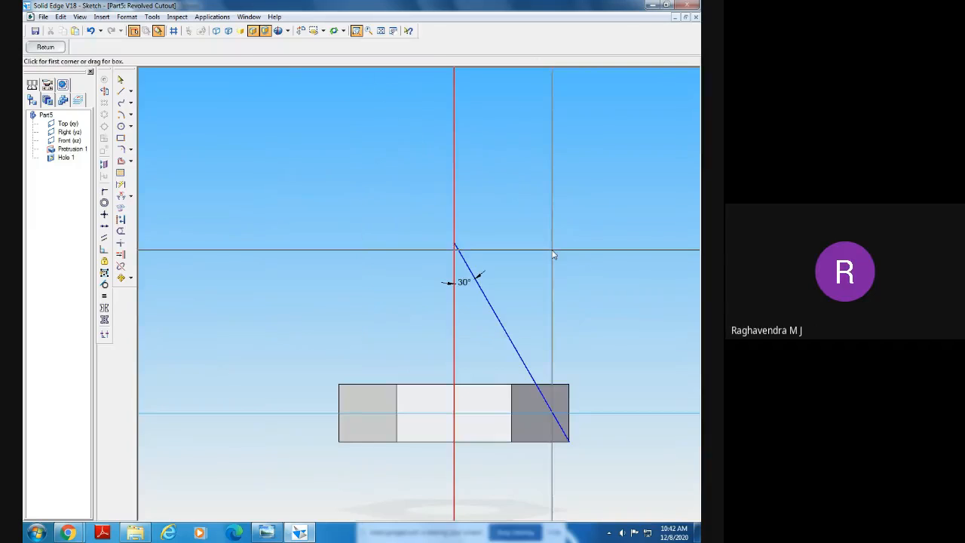
{"action": "left_click", "coordinate": [393, 30]}
{"action": "left_click_drag", "start_coordinate": [545, 216], "coordinate": [502, 71]}
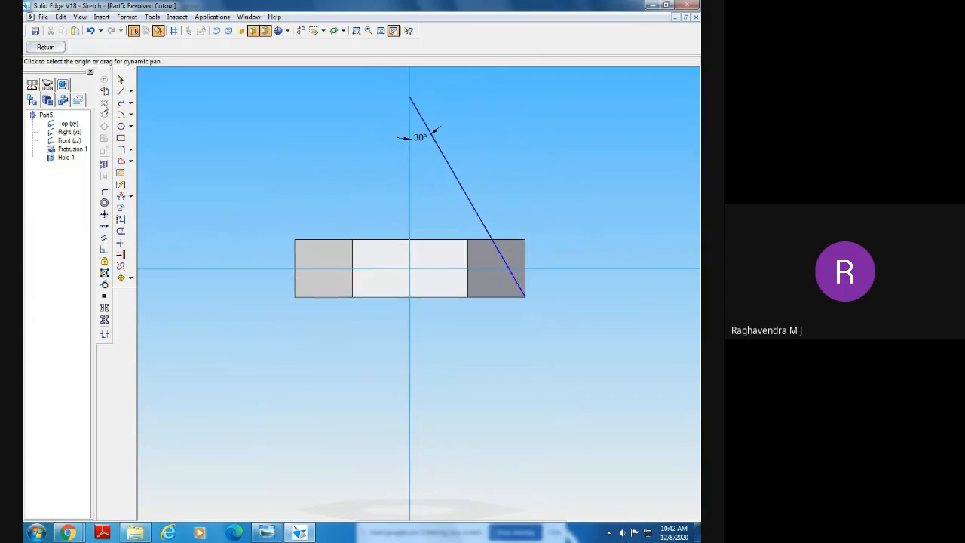
{"action": "left_click", "coordinate": [121, 91]}
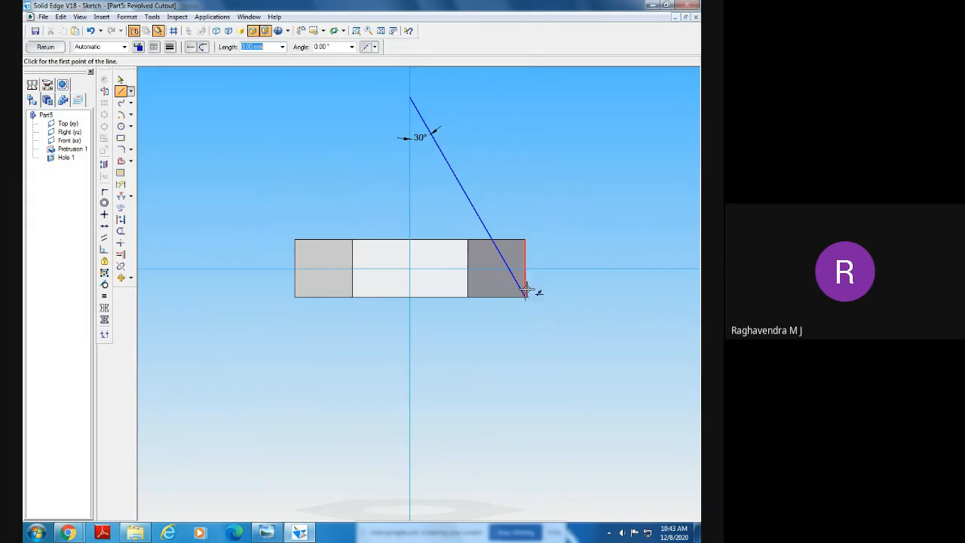
{"action": "left_click", "coordinate": [496, 297]}
{"action": "left_click", "coordinate": [496, 187]}
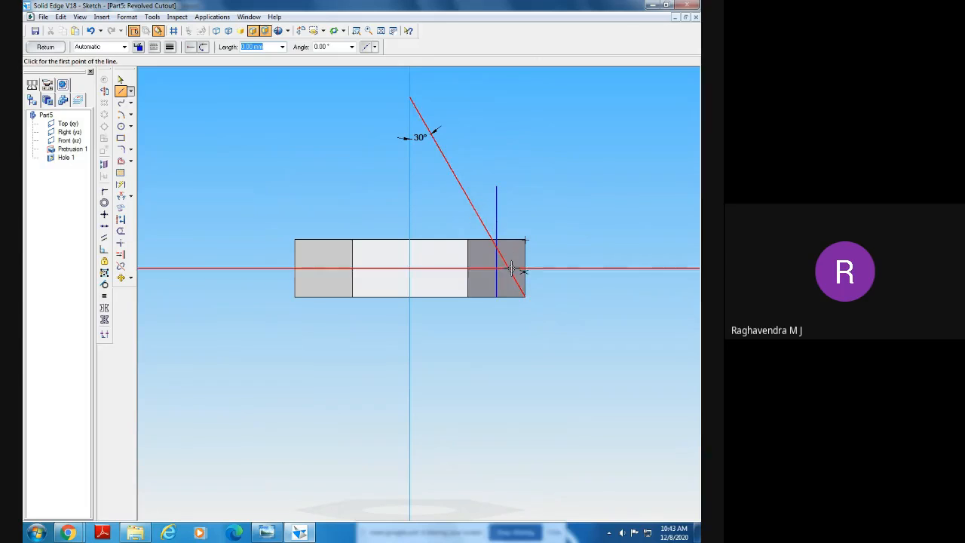
{"action": "left_click", "coordinate": [121, 231]}
{"action": "left_click", "coordinate": [494, 236]}
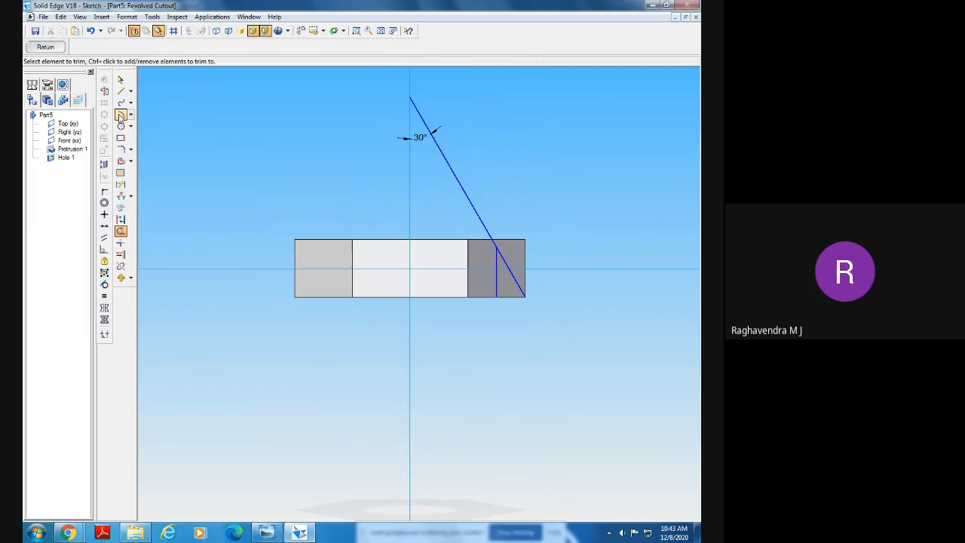
Draw an arc centred on the vertical line's upper end, starting at its lower end and sweeping outward past the nut's outer edge
{"action": "left_click", "coordinate": [121, 116]}
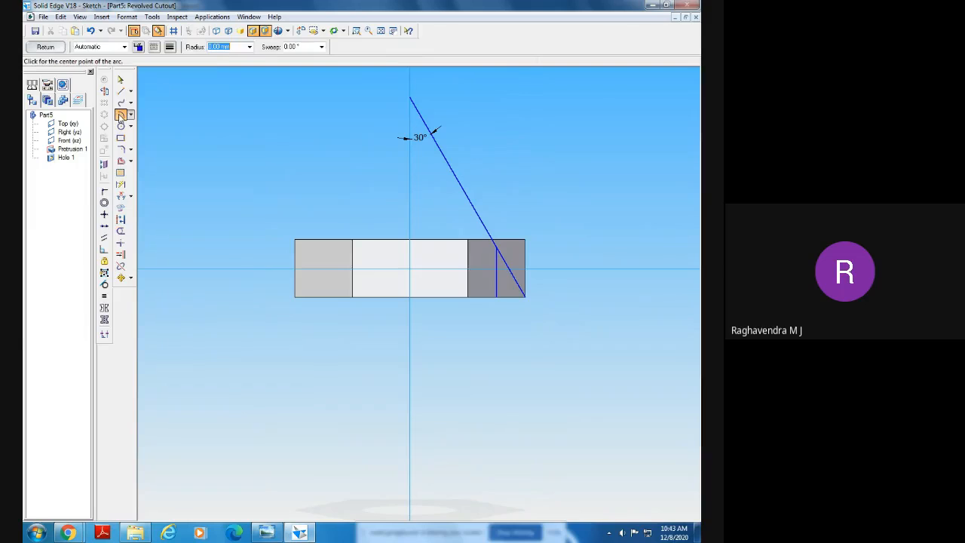
{"action": "left_click", "coordinate": [495, 245]}
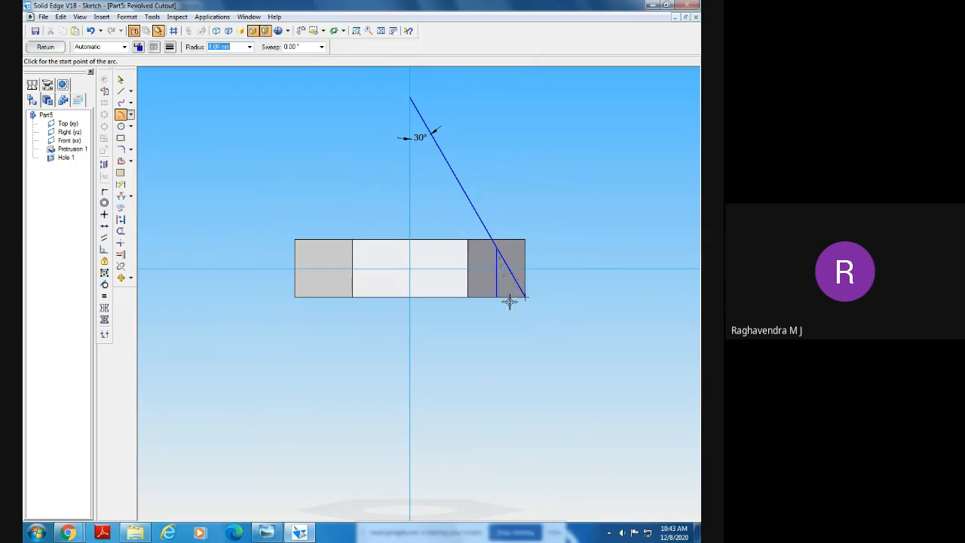
{"action": "left_click", "coordinate": [496, 297]}
{"action": "left_click", "coordinate": [616, 222]}
Draw a line from the arc's lower end along the bottom edge to the nut's outer corner, then up past the top edge
{"action": "left_click", "coordinate": [356, 30]}
{"action": "left_click_drag", "start_coordinate": [411, 216], "coordinate": [554, 331]}
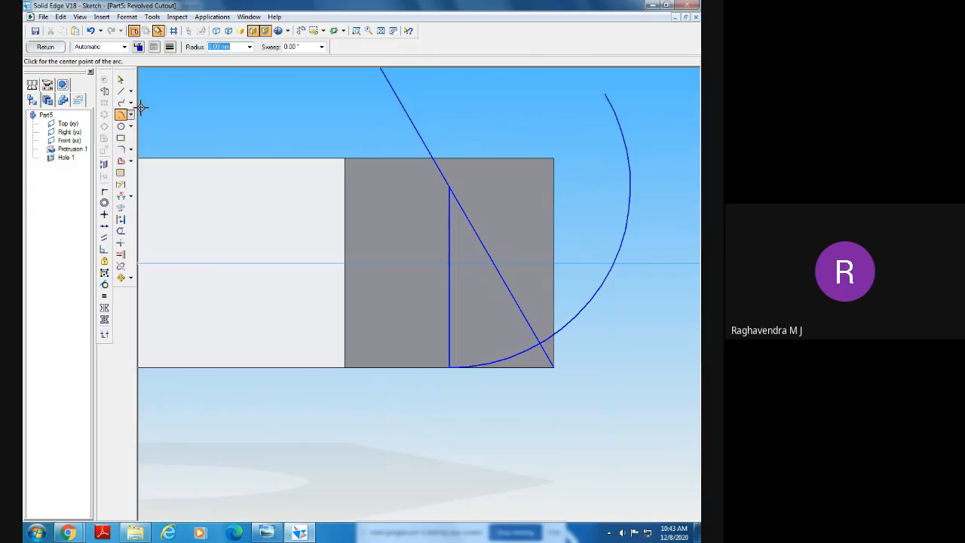
{"action": "left_click", "coordinate": [120, 90]}
{"action": "left_click", "coordinate": [449, 367]}
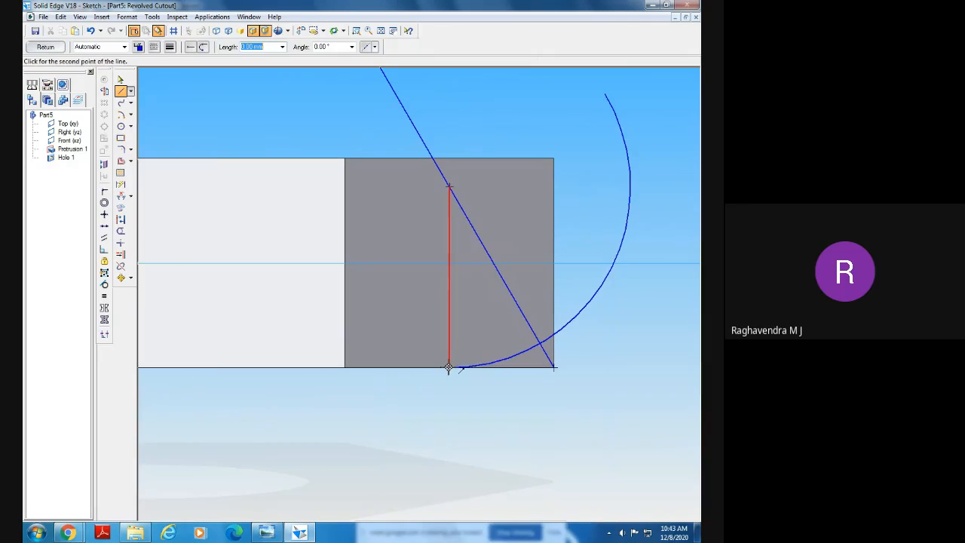
{"action": "left_click", "coordinate": [553, 369]}
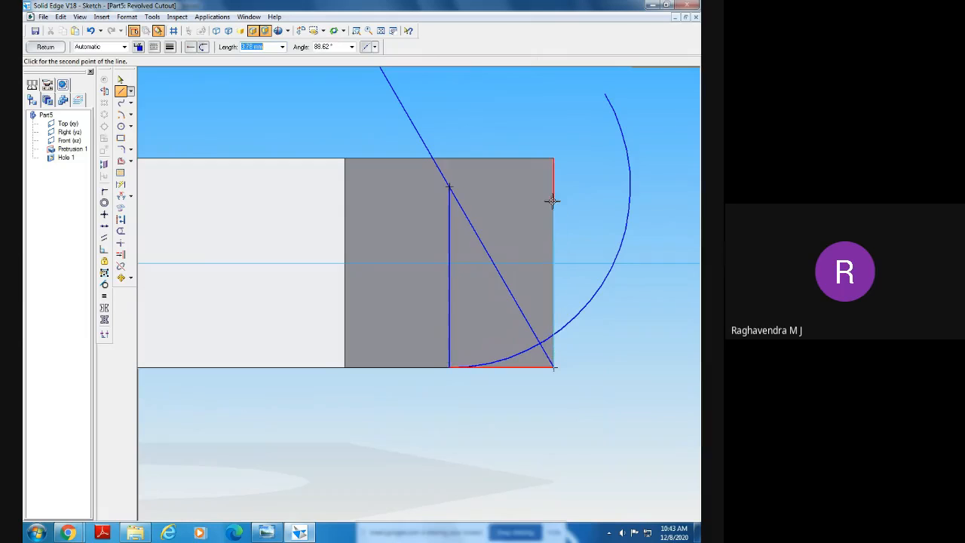
{"action": "double_click", "coordinate": [555, 129]}
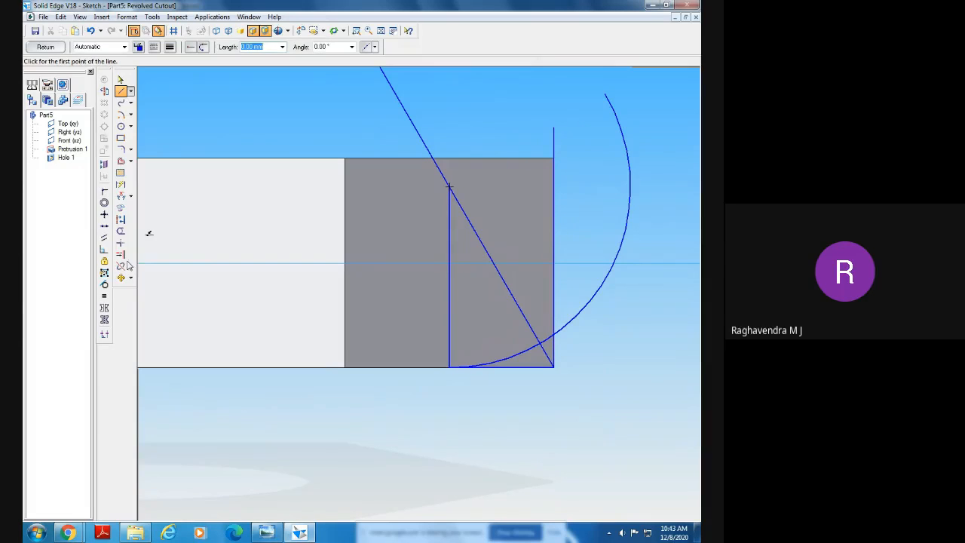
Trim away the inner vertical line, the slanted line and the excess arc and outer line, leaving a closed corner profile
{"action": "left_click", "coordinate": [121, 231]}
{"action": "left_click", "coordinate": [449, 298]}
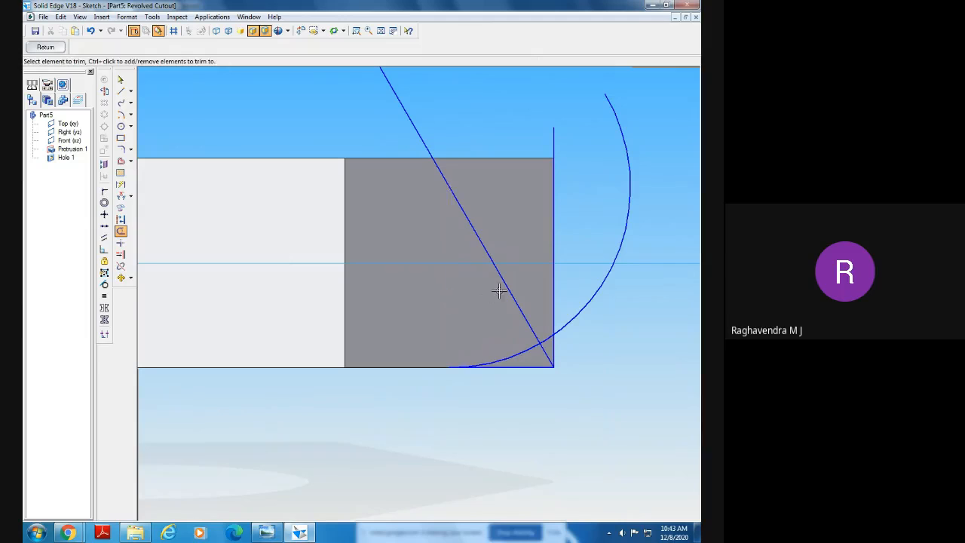
{"action": "left_click", "coordinate": [578, 308]}
{"action": "left_click", "coordinate": [555, 307]}
{"action": "left_click", "coordinate": [540, 337]}
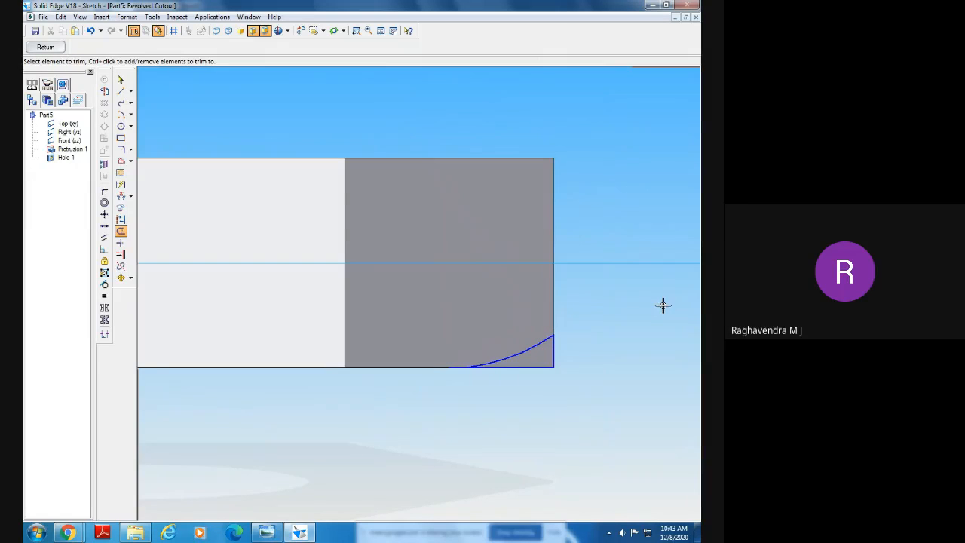
Draw a slanted line from the arc's upper end on the outer edge down past the nut's bottom edge
{"action": "left_click", "coordinate": [356, 31]}
{"action": "left_click_drag", "start_coordinate": [398, 263], "coordinate": [626, 457]}
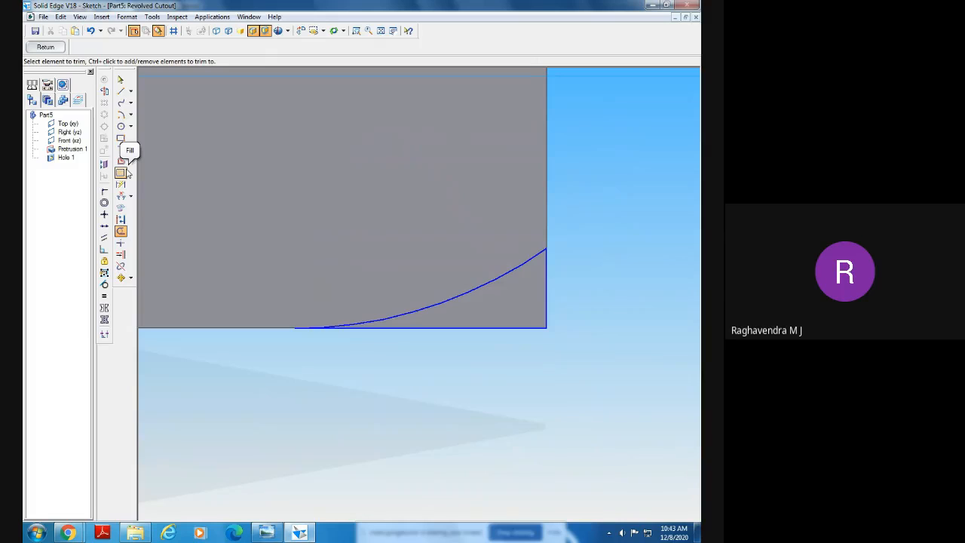
{"action": "left_click", "coordinate": [120, 90]}
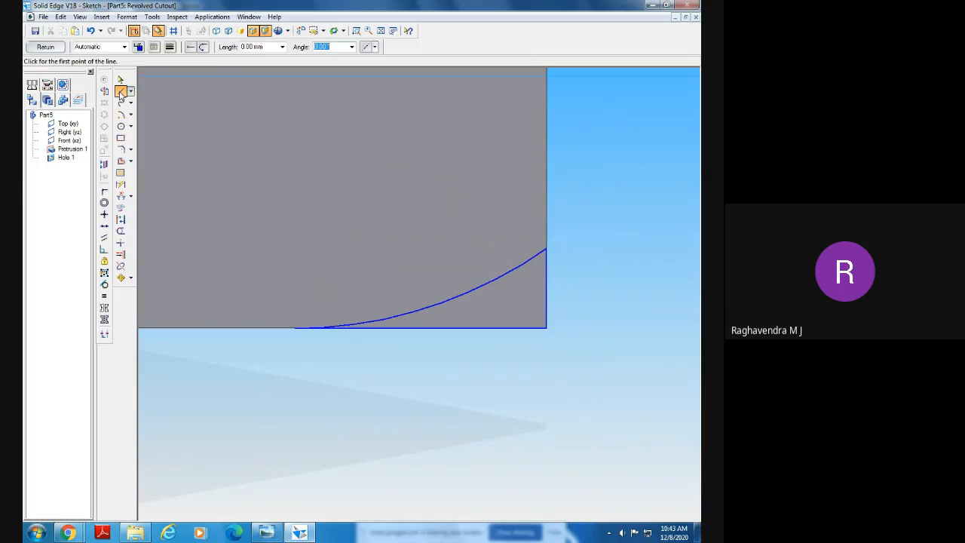
{"action": "left_click", "coordinate": [546, 248]}
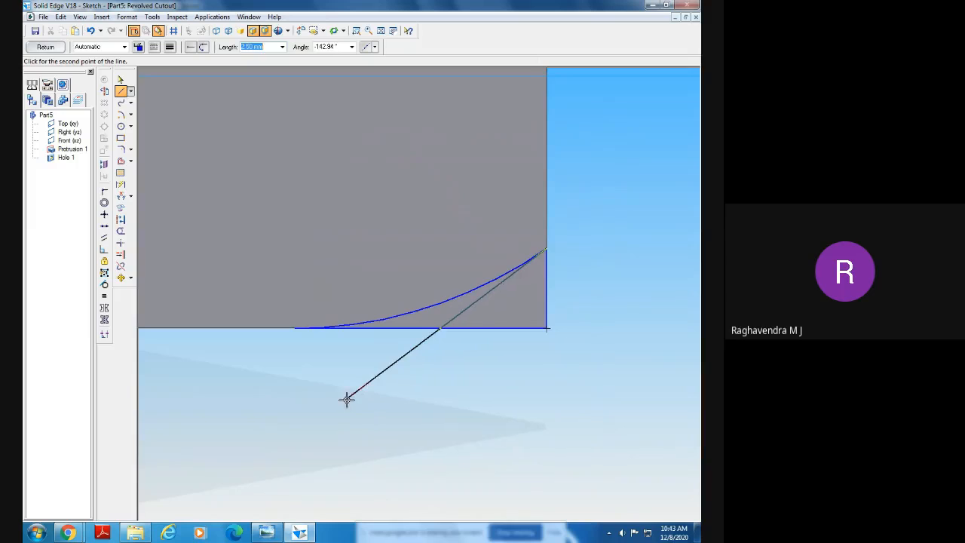
{"action": "left_click", "coordinate": [335, 404]}
Dimension the angle between the new slanted line and the bottom line and set it to 30°
{"action": "left_click", "coordinate": [120, 196]}
{"action": "left_click", "coordinate": [498, 330]}
{"action": "left_click", "coordinate": [459, 312]}
{"action": "left_click", "coordinate": [497, 308]}
{"action": "type", "text": "30"}
{"action": "key", "text": "Return"}
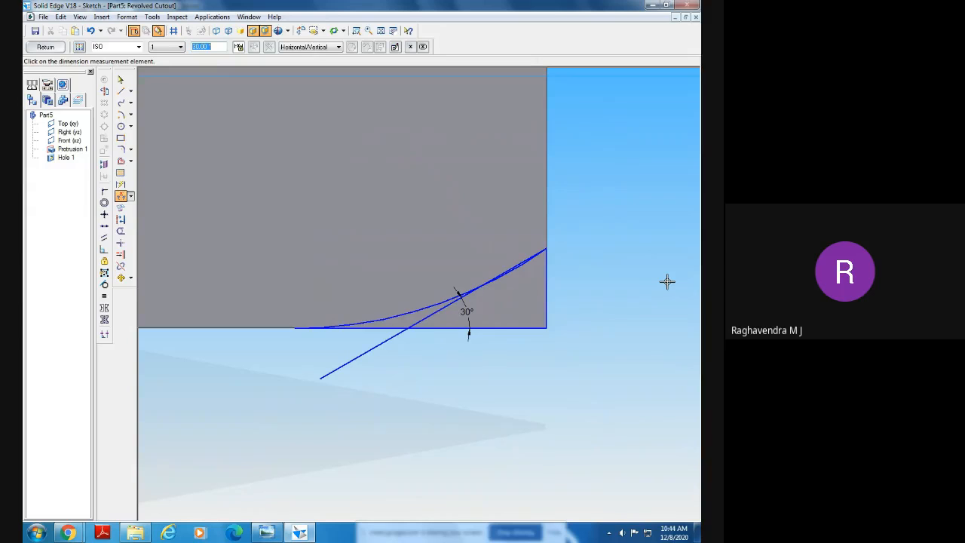
Trim the slanted and bottom lines beyond their intersection and delete the arc, leaving a triangular profile
{"action": "left_click", "coordinate": [123, 231]}
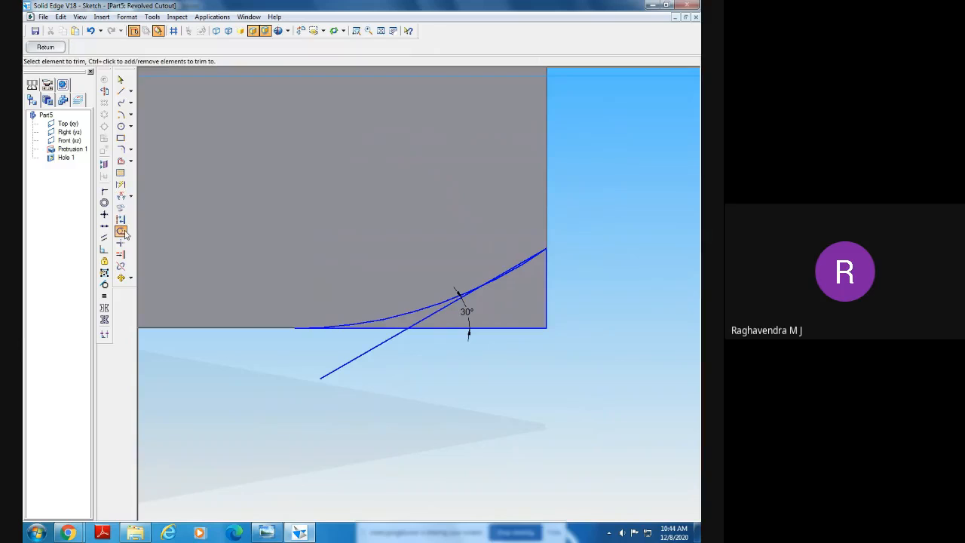
{"action": "left_click", "coordinate": [365, 356]}
{"action": "left_click", "coordinate": [389, 327]}
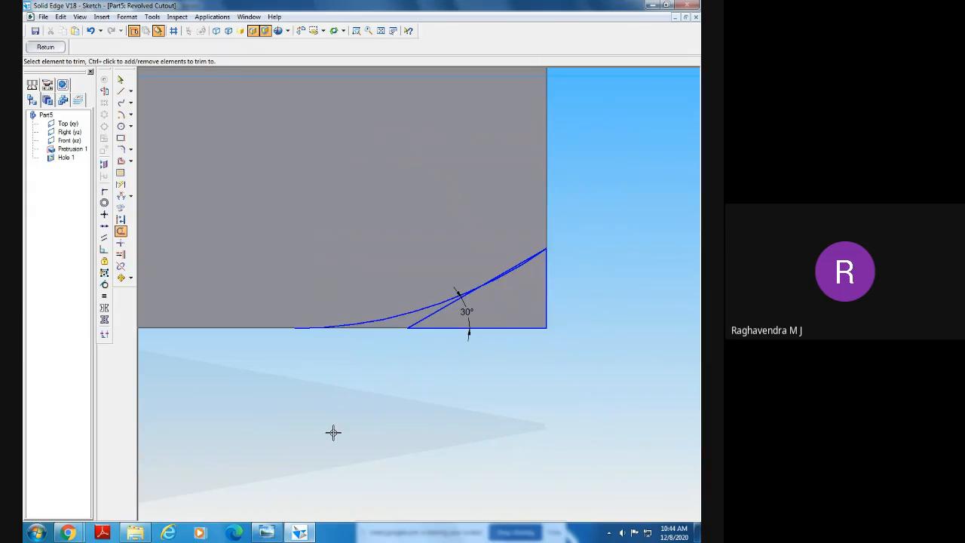
{"action": "left_click", "coordinate": [120, 80]}
{"action": "left_click", "coordinate": [413, 310]}
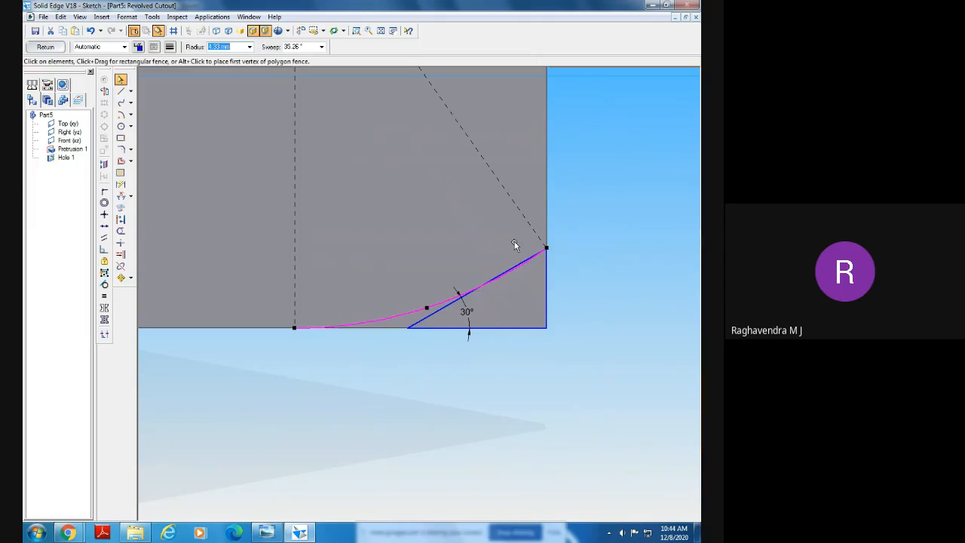
{"action": "key", "text": "Delete"}
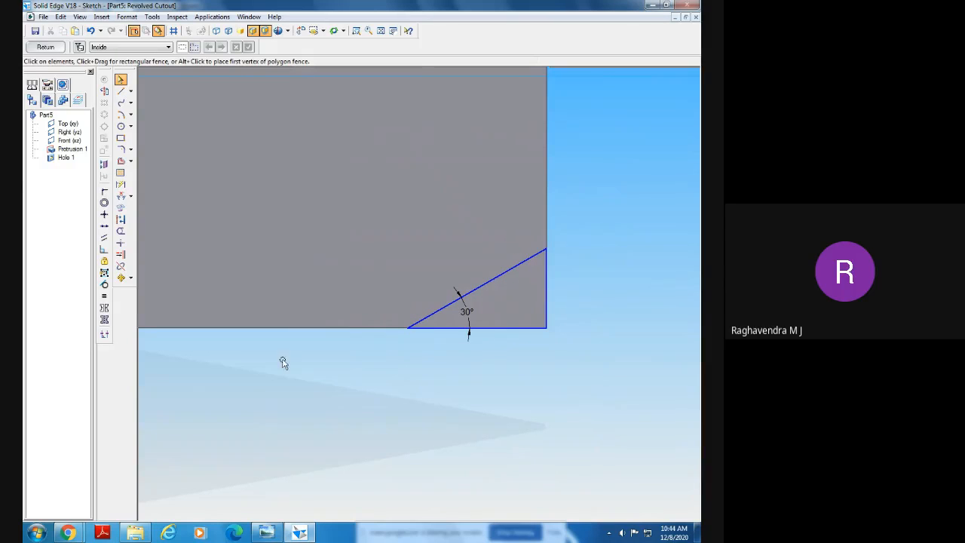
Dimension the height of the triangle's vertical side and the length of its bottom side
{"action": "left_click", "coordinate": [120, 185]}
{"action": "left_click", "coordinate": [547, 296]}
{"action": "left_click", "coordinate": [578, 298]}
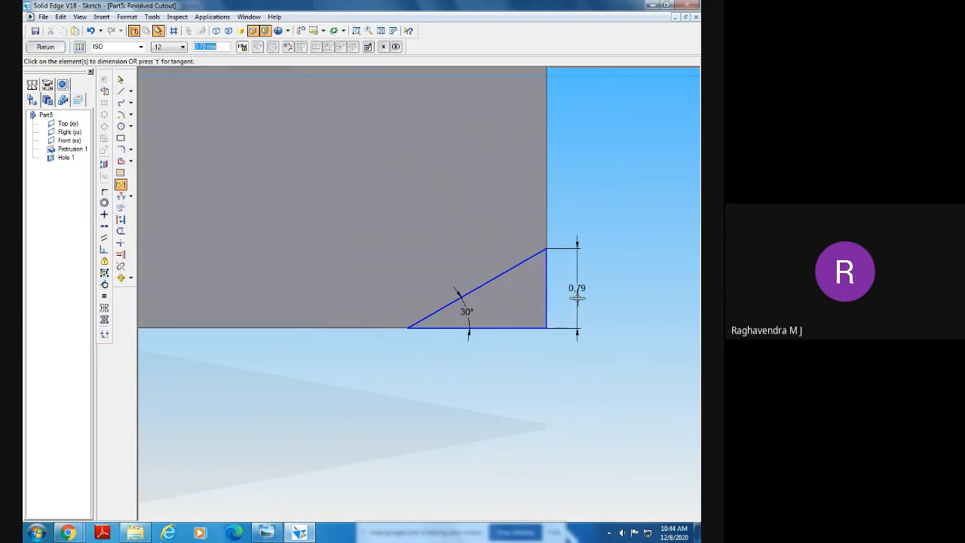
{"action": "left_click", "coordinate": [517, 327]}
{"action": "left_click", "coordinate": [521, 384]}
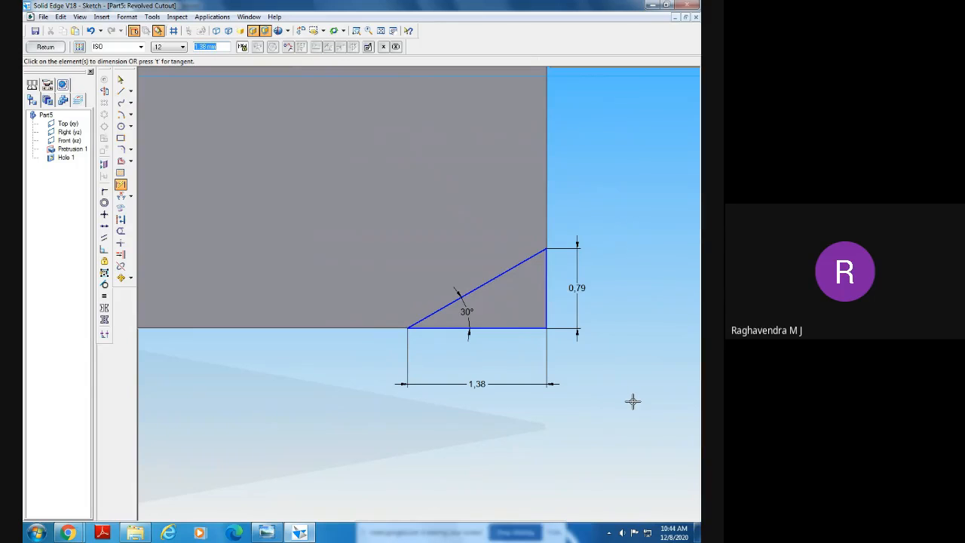
Set the triangle's vertical side to 1 mm and undo the change
{"action": "left_click", "coordinate": [120, 79]}
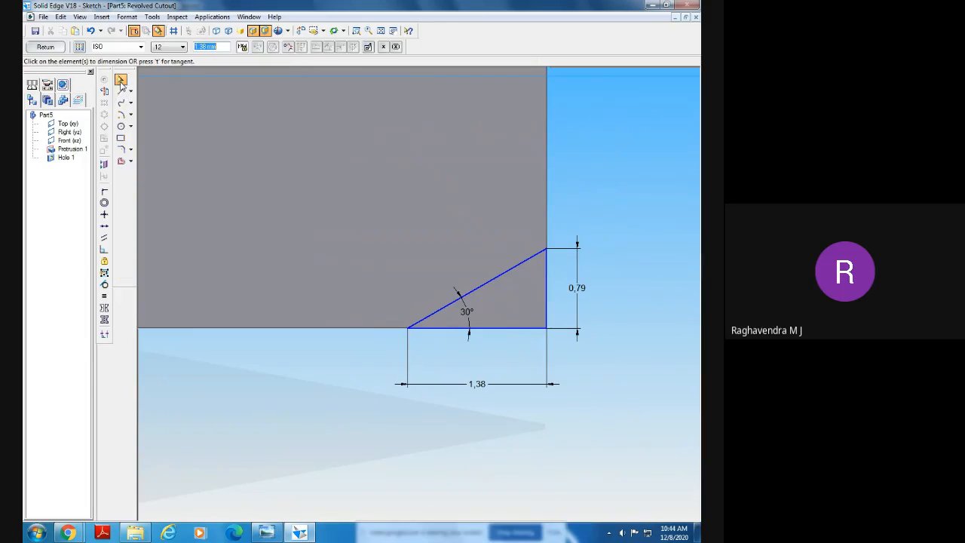
{"action": "left_click", "coordinate": [586, 310]}
{"action": "type", "text": "1"}
{"action": "key", "text": "Return"}
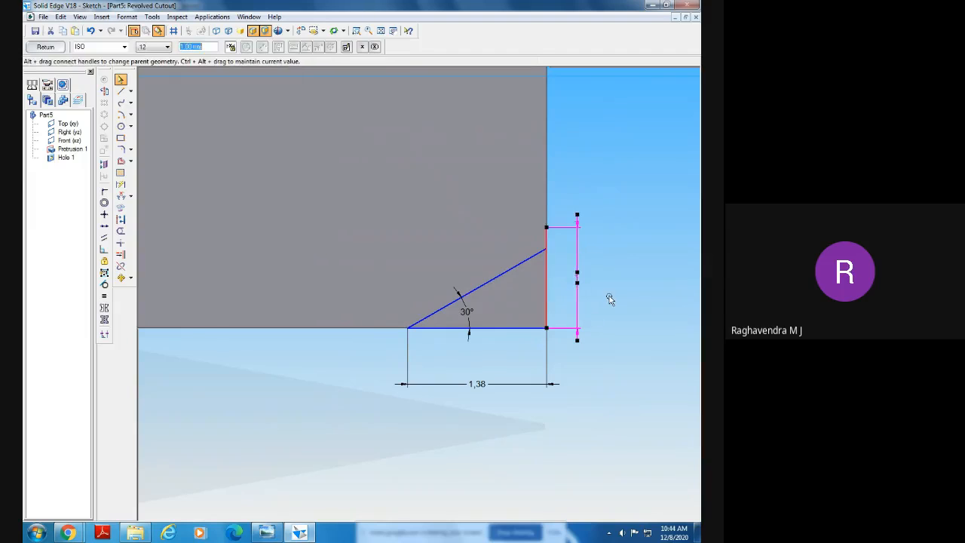
{"action": "left_click", "coordinate": [608, 341]}
{"action": "key", "text": "ctrl+z"}
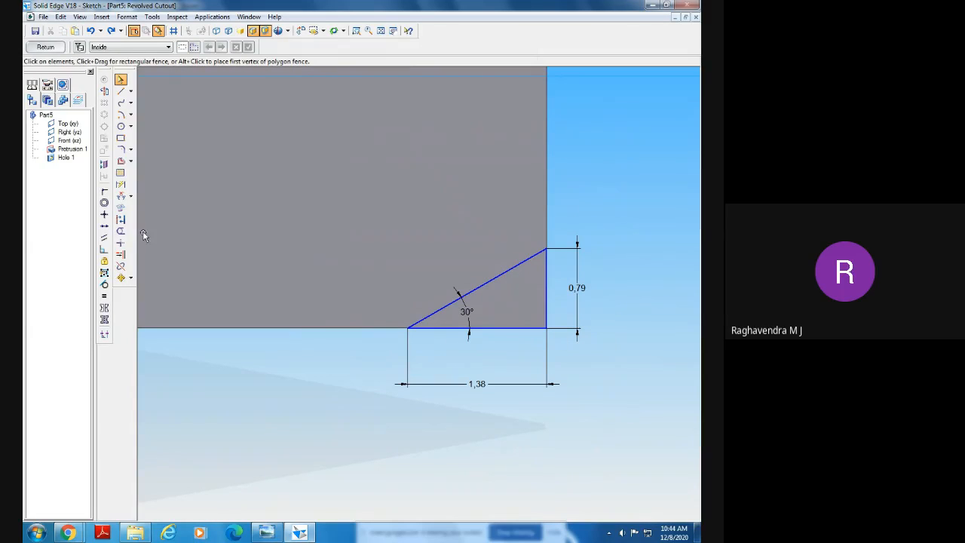
Try to add a Connect relationship between the slanted line and the vertical side at their shared upper corner
{"action": "left_click", "coordinate": [104, 193]}
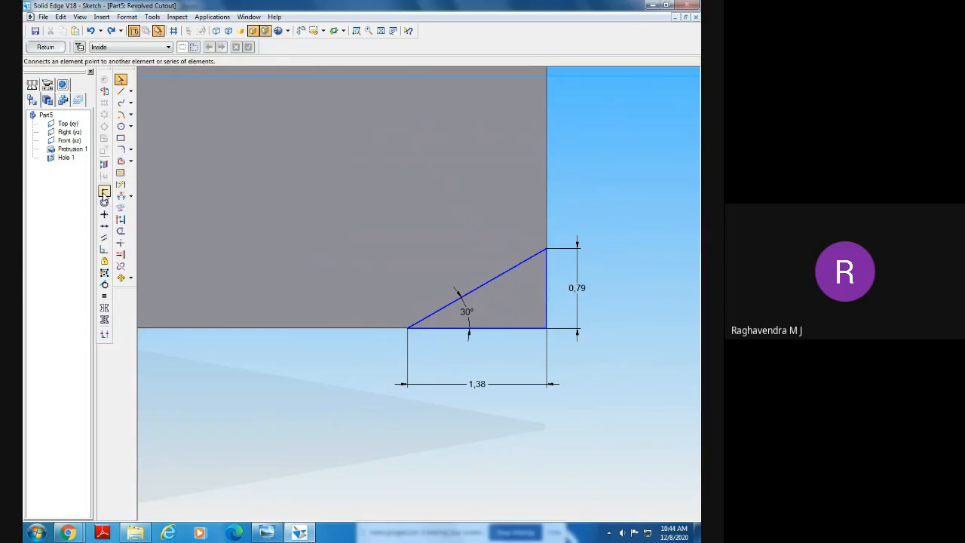
{"action": "left_click", "coordinate": [545, 249]}
{"action": "left_click", "coordinate": [546, 250]}
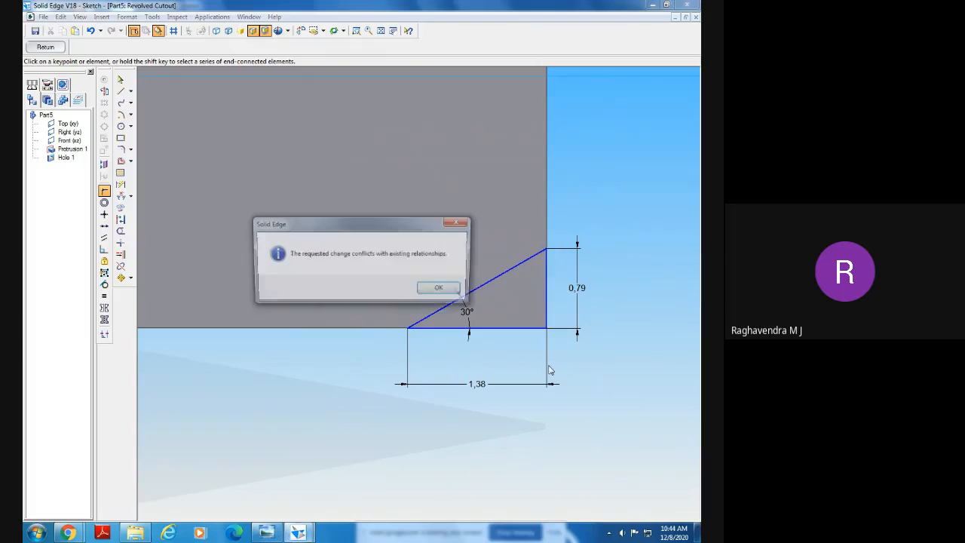
{"action": "left_click", "coordinate": [445, 289]}
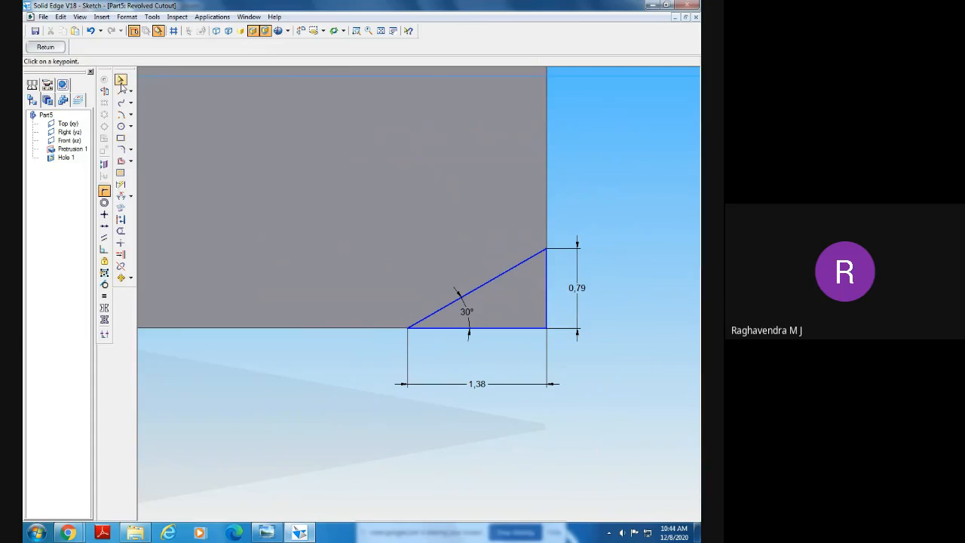
Set the triangle's vertical side to 1 mm and its bottom side to 1.5 mm
{"action": "left_click", "coordinate": [121, 79]}
{"action": "left_click", "coordinate": [578, 301]}
{"action": "type", "text": "1"}
{"action": "key", "text": "Return"}
{"action": "left_click", "coordinate": [621, 298]}
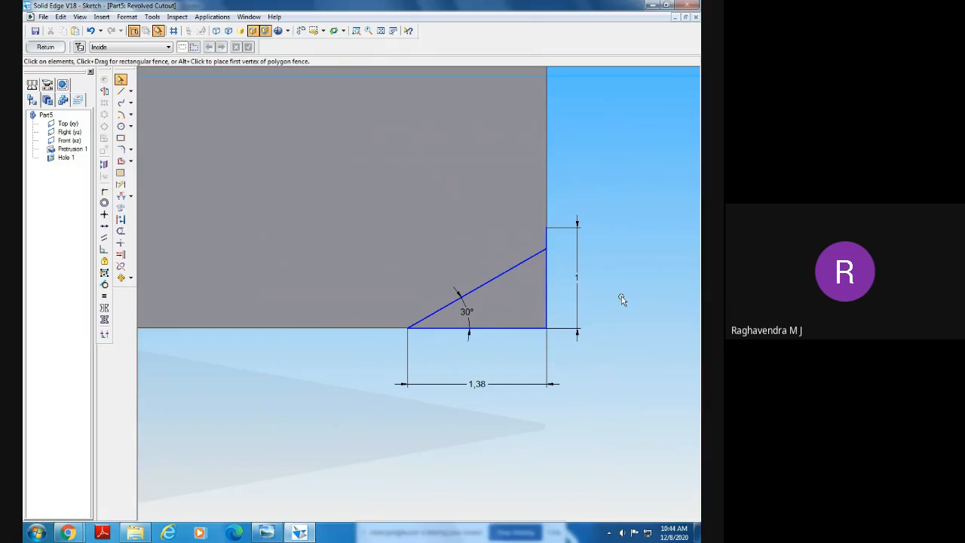
{"action": "left_click", "coordinate": [482, 384]}
{"action": "type", "text": "1.5"}
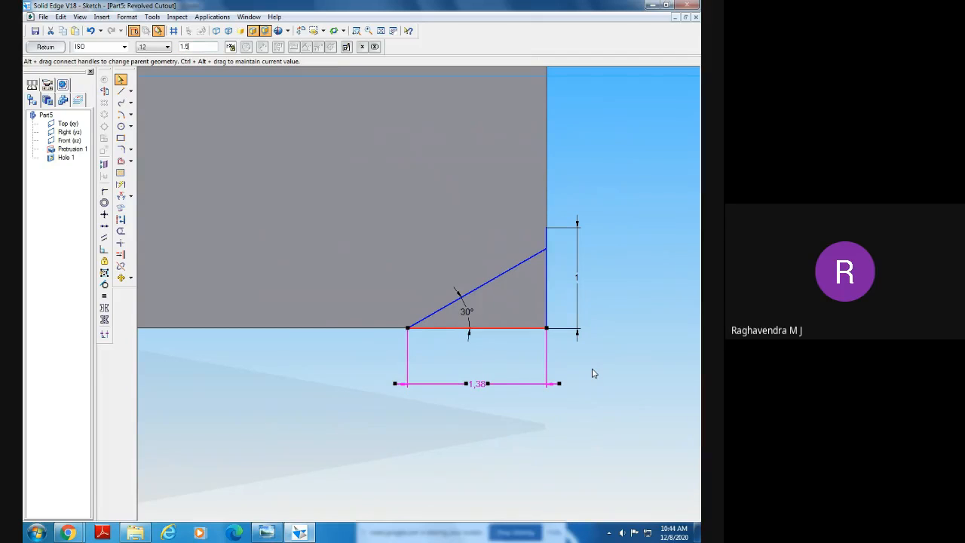
{"action": "key", "text": "Return"}
{"action": "left_click", "coordinate": [605, 368]}
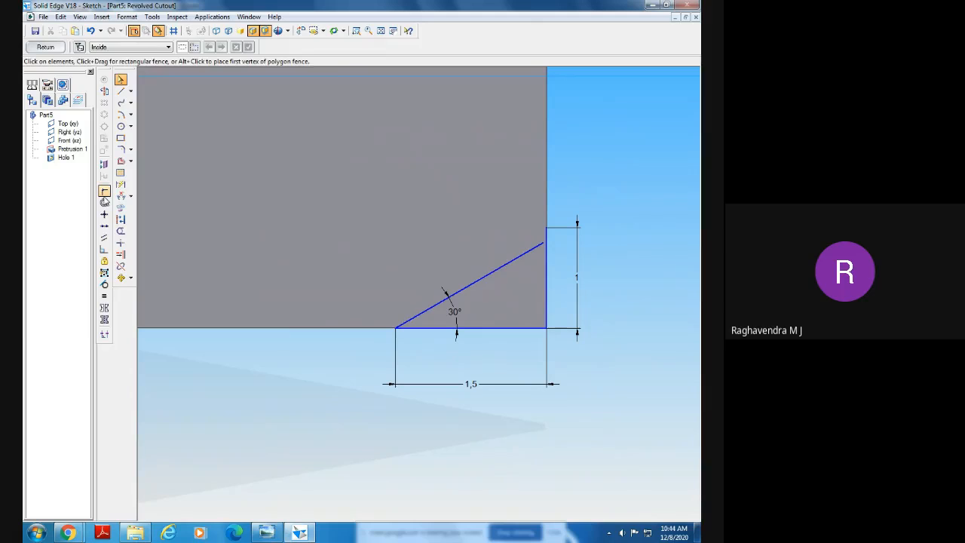
Try to connect the slanted line's upper end to the top endpoint of the vertical side
{"action": "left_click", "coordinate": [104, 192]}
{"action": "left_click", "coordinate": [539, 243]}
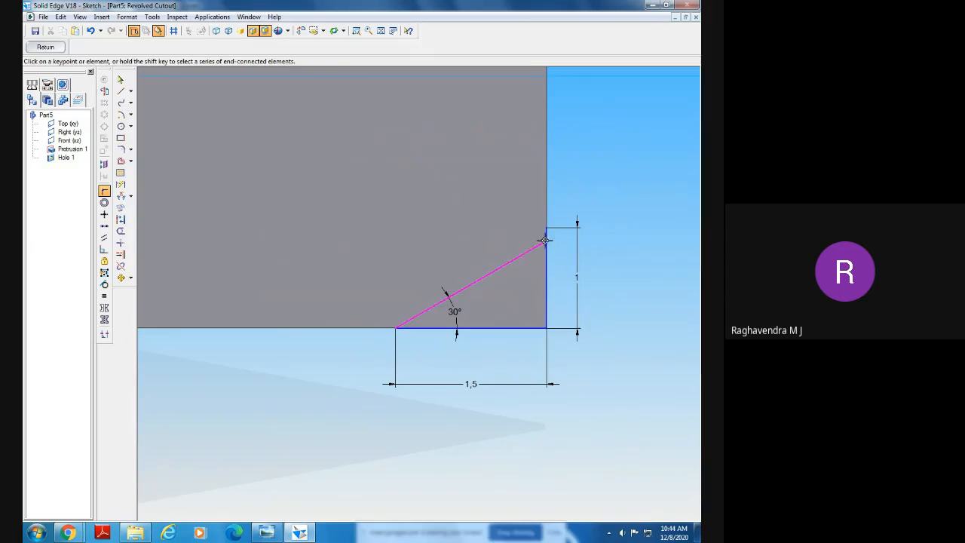
{"action": "left_click", "coordinate": [548, 226]}
{"action": "left_click", "coordinate": [442, 290]}
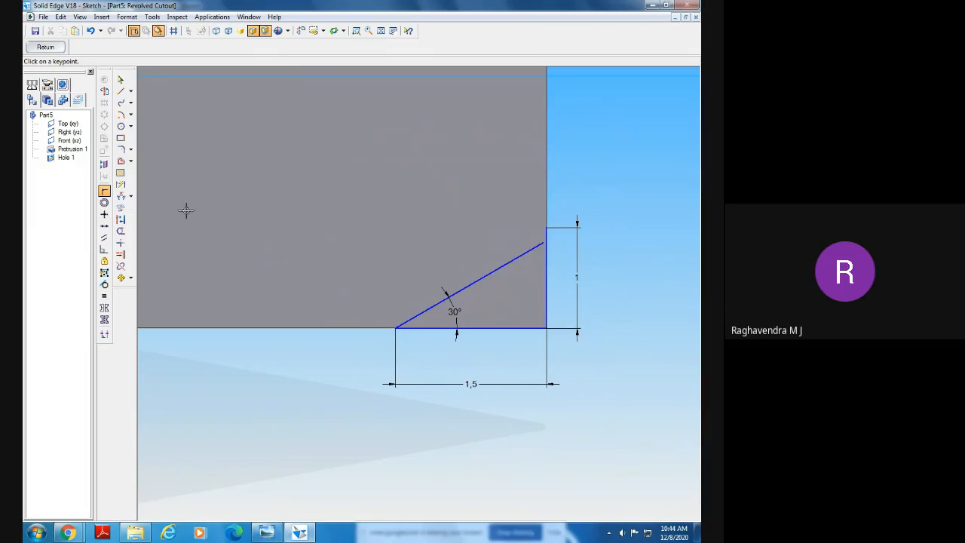
{"action": "left_click", "coordinate": [120, 80]}
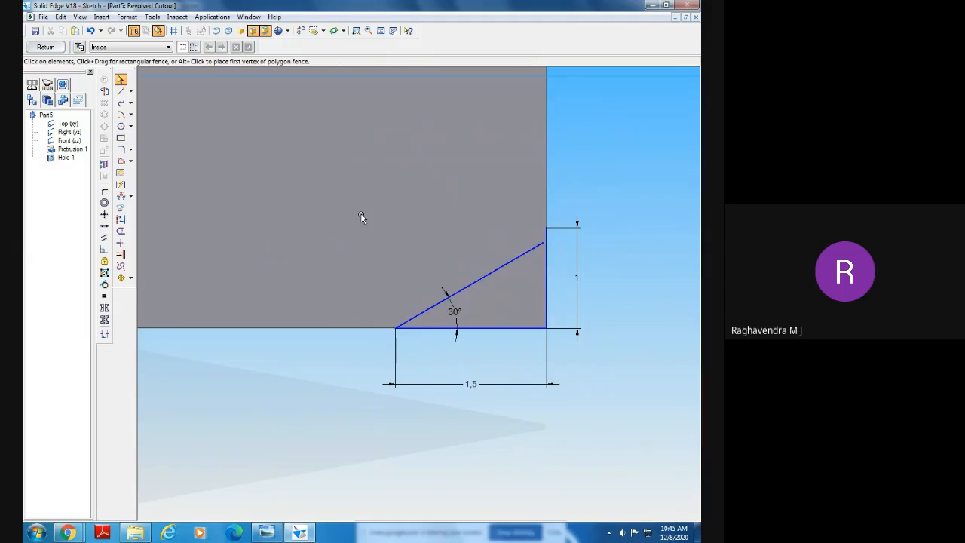
{"action": "left_click", "coordinate": [457, 311]}
{"action": "right_click", "coordinate": [457, 317]}
{"action": "left_click", "coordinate": [121, 219]}
{"action": "left_click", "coordinate": [502, 266]}
{"action": "left_click", "coordinate": [91, 31]}
Extend the slanted line to the vertical side and trim the piece of the vertical side above their intersection
{"action": "left_click", "coordinate": [121, 254]}
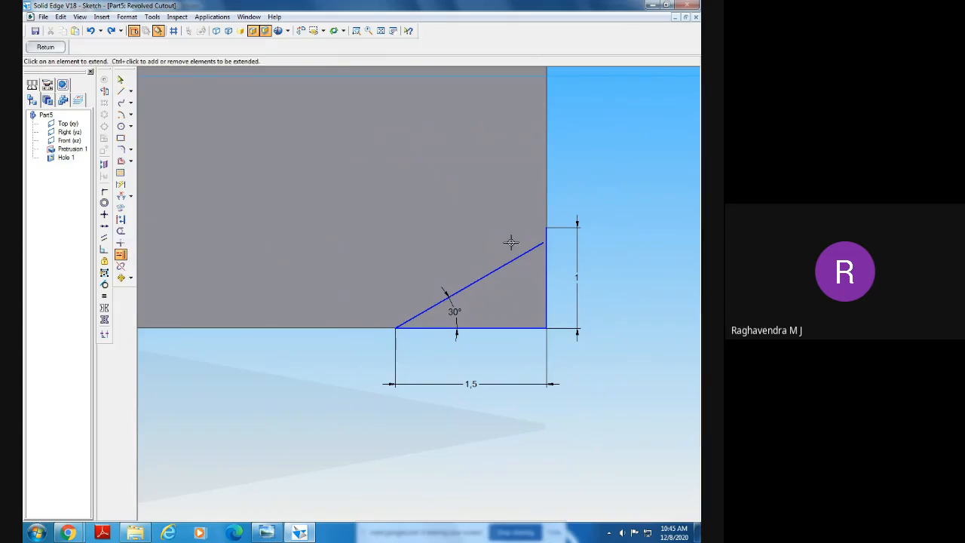
{"action": "left_click", "coordinate": [121, 231]}
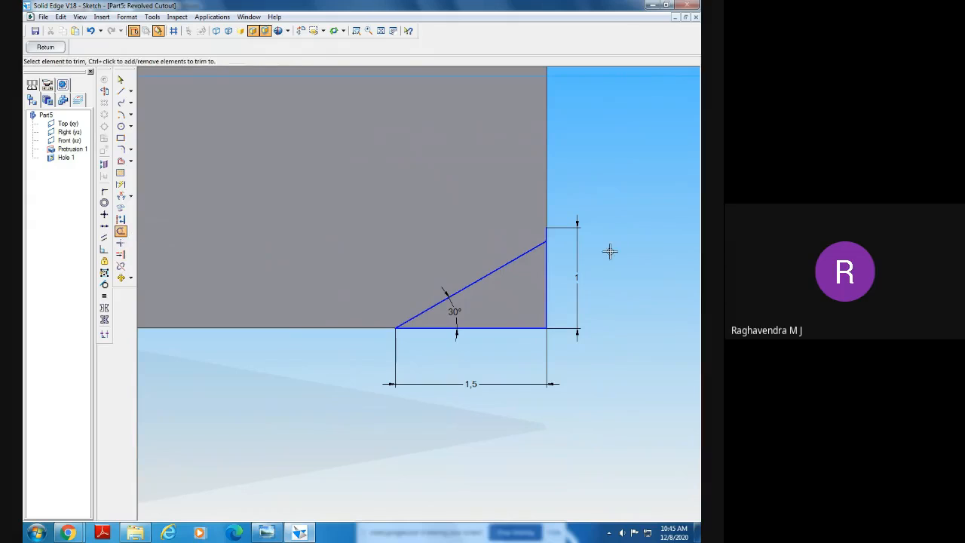
{"action": "left_click", "coordinate": [546, 232]}
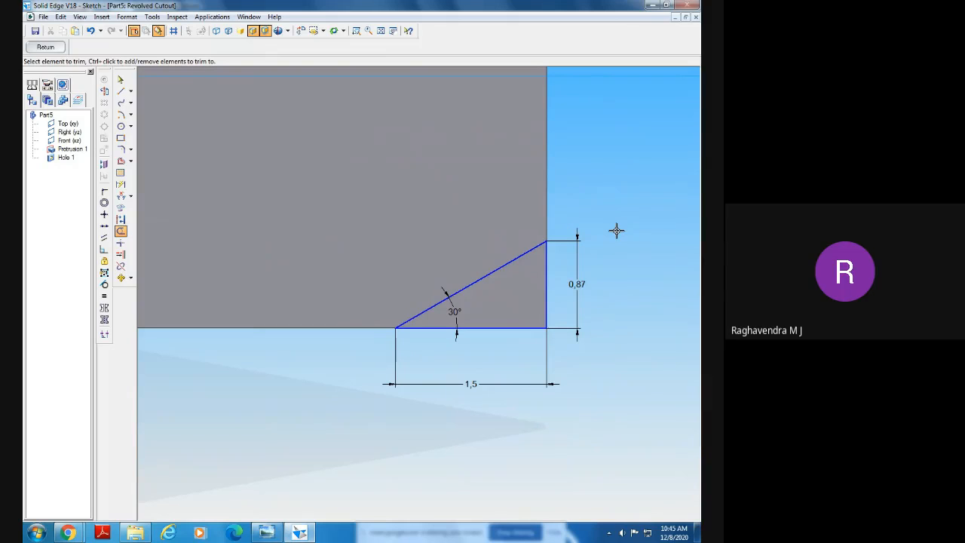
Try to finish the revolved cutout profile and inspect the error listed in the Profile Error Assistant
{"action": "left_click", "coordinate": [35, 49]}
{"action": "left_click", "coordinate": [84, 117]}
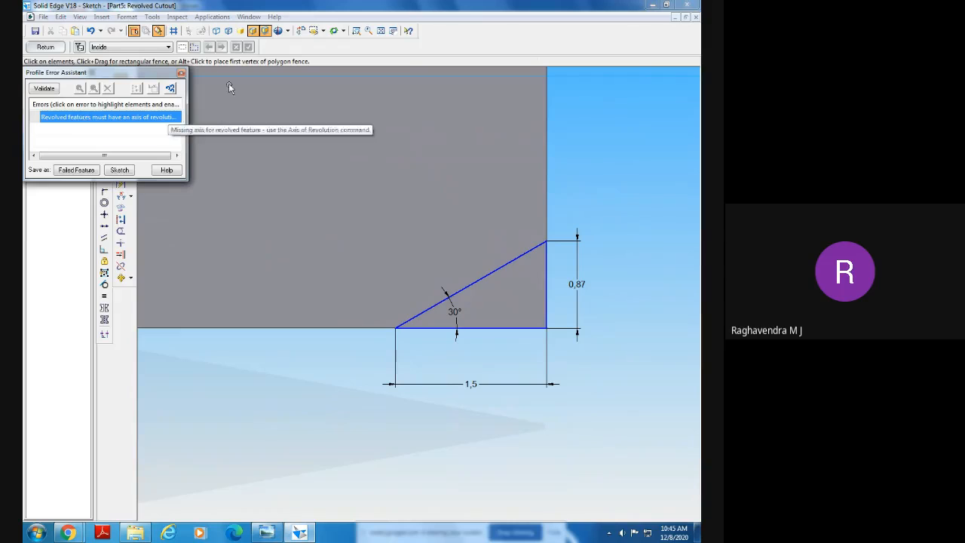
{"action": "left_click", "coordinate": [181, 72]}
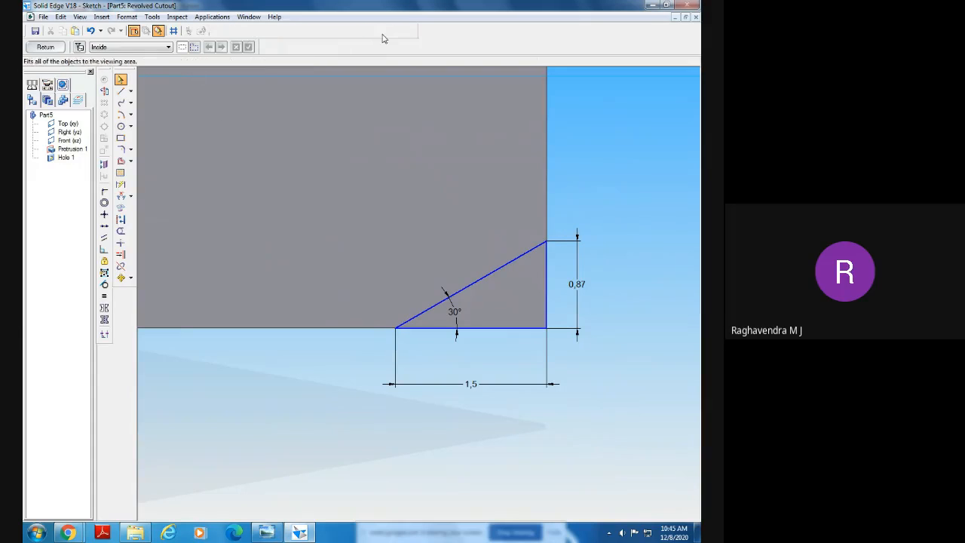
Set the vertical reference axis through the nut's centre as the cutout's axis of revolution
{"action": "left_click", "coordinate": [381, 31]}
{"action": "left_click", "coordinate": [104, 90]}
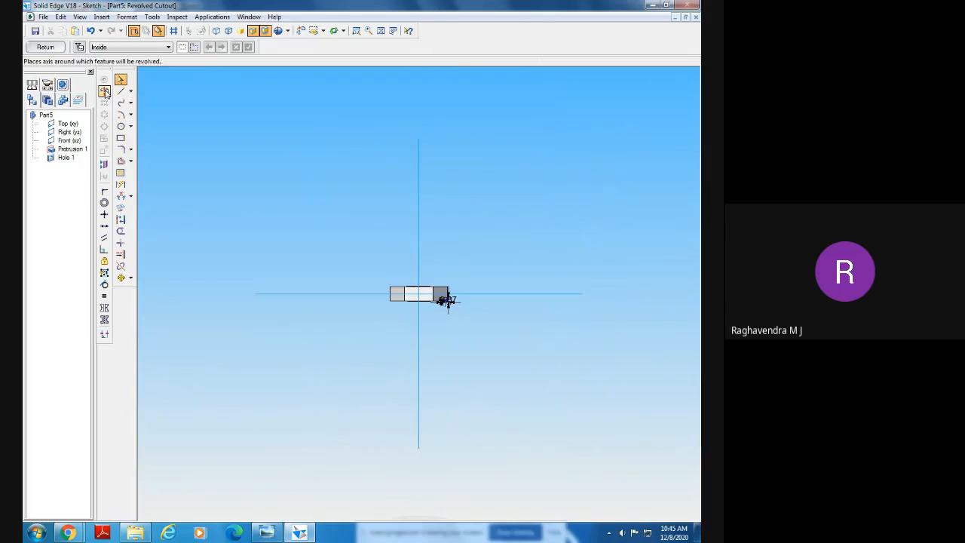
{"action": "left_click", "coordinate": [419, 255]}
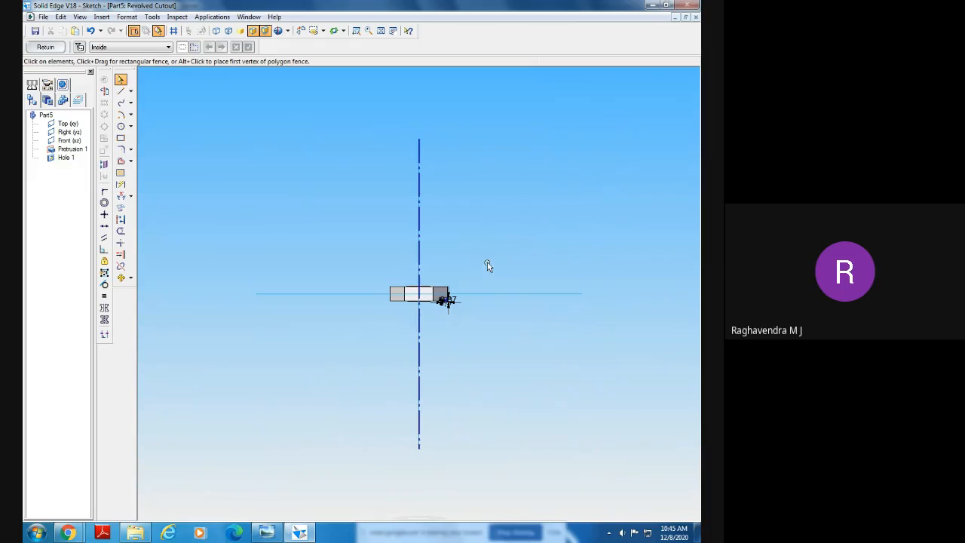
Finish the triangular profile and revolve it fully around the axis to cut the corners on one side of the nut
{"action": "left_click", "coordinate": [45, 48]}
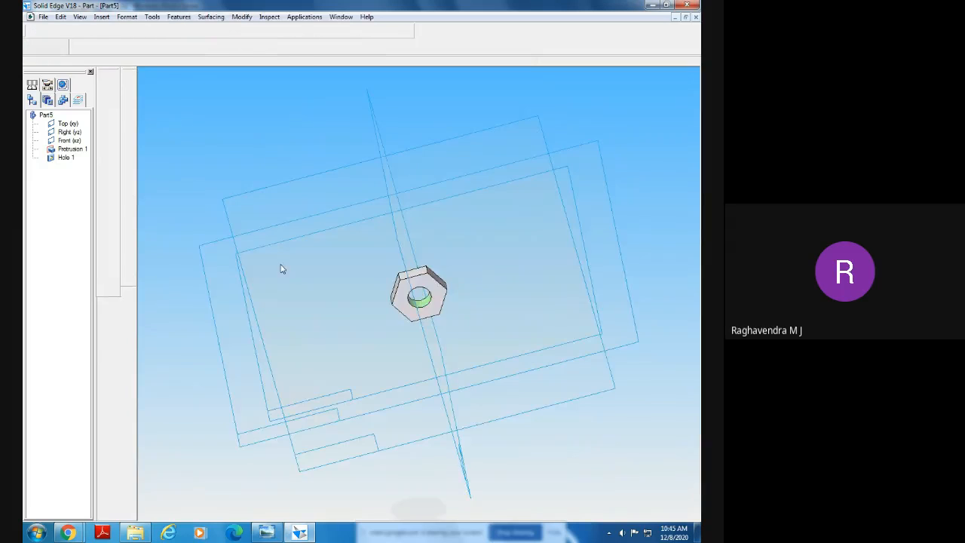
{"action": "left_click", "coordinate": [226, 31]}
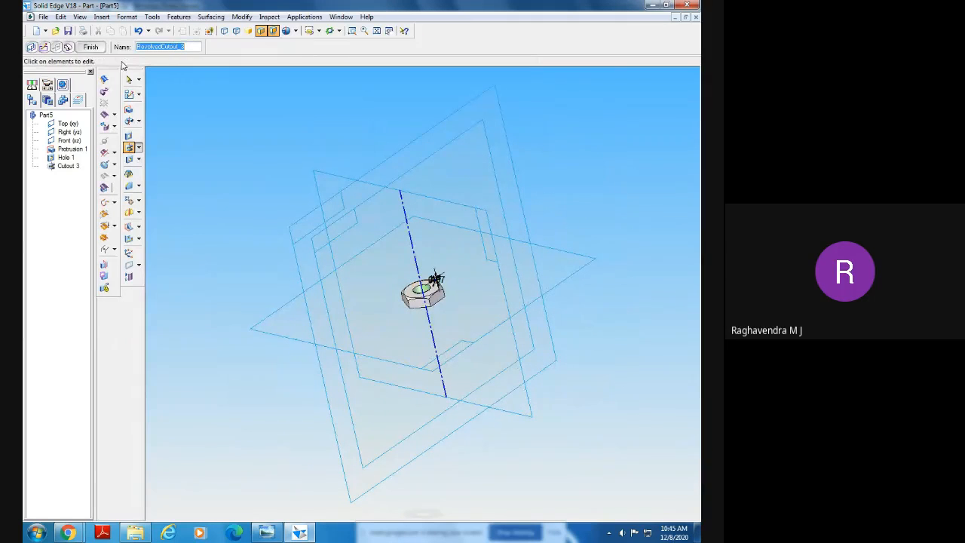
{"action": "left_click", "coordinate": [90, 47]}
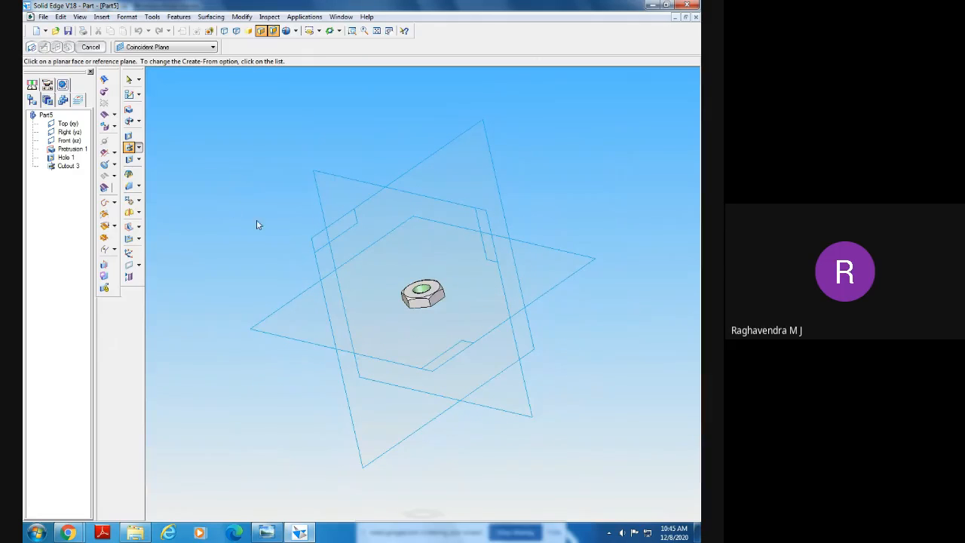
Mirror the revolved cutout about the horizontal reference plane through the nut's mid-thickness to chamfer the opposite side
{"action": "middle_click_drag", "start_coordinate": [256, 221], "coordinate": [334, 120]}
{"action": "left_click", "coordinate": [352, 30]}
{"action": "left_click_drag", "start_coordinate": [371, 237], "coordinate": [505, 394]}
{"action": "middle_click_drag", "start_coordinate": [513, 359], "coordinate": [483, 328]}
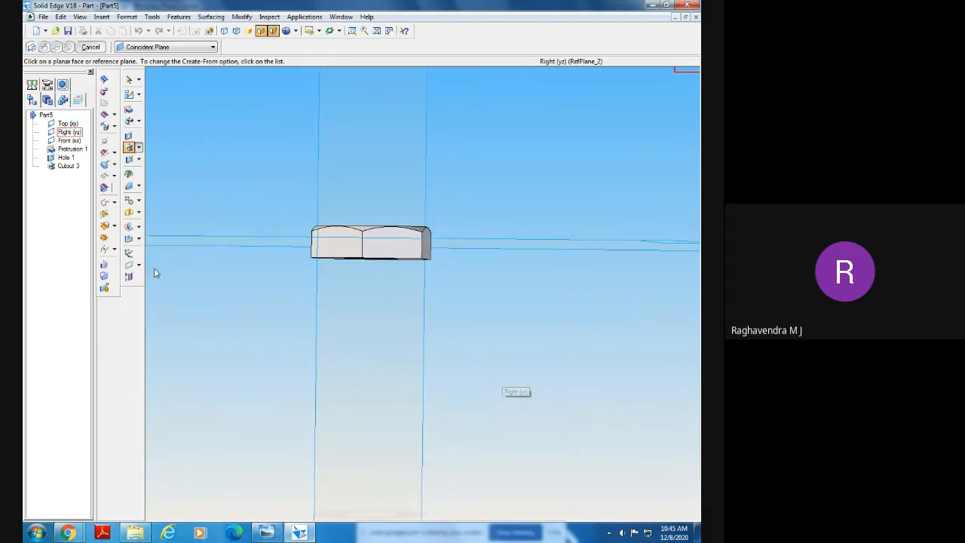
{"action": "left_click", "coordinate": [139, 215]}
{"action": "left_click", "coordinate": [181, 218]}
{"action": "middle_click_drag", "start_coordinate": [448, 353], "coordinate": [478, 385]}
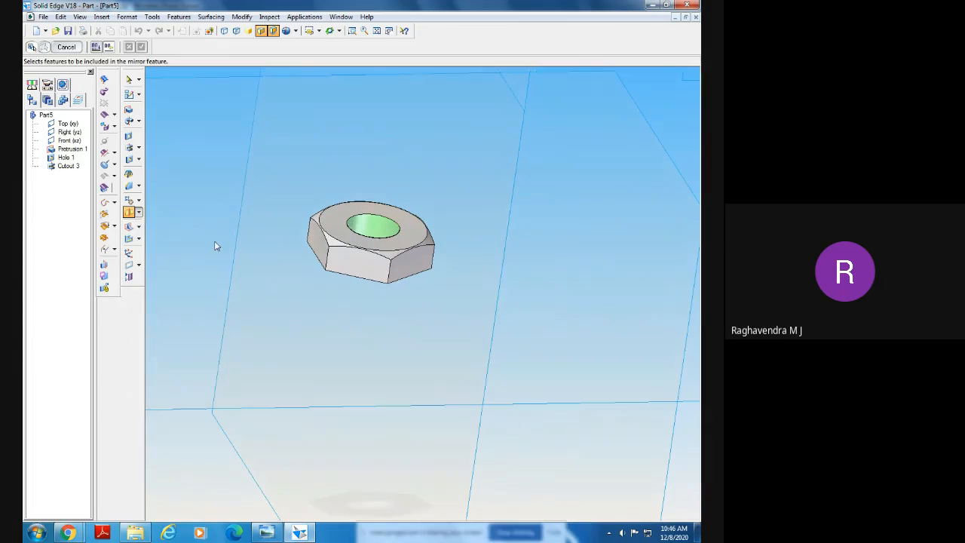
{"action": "left_click", "coordinate": [69, 166]}
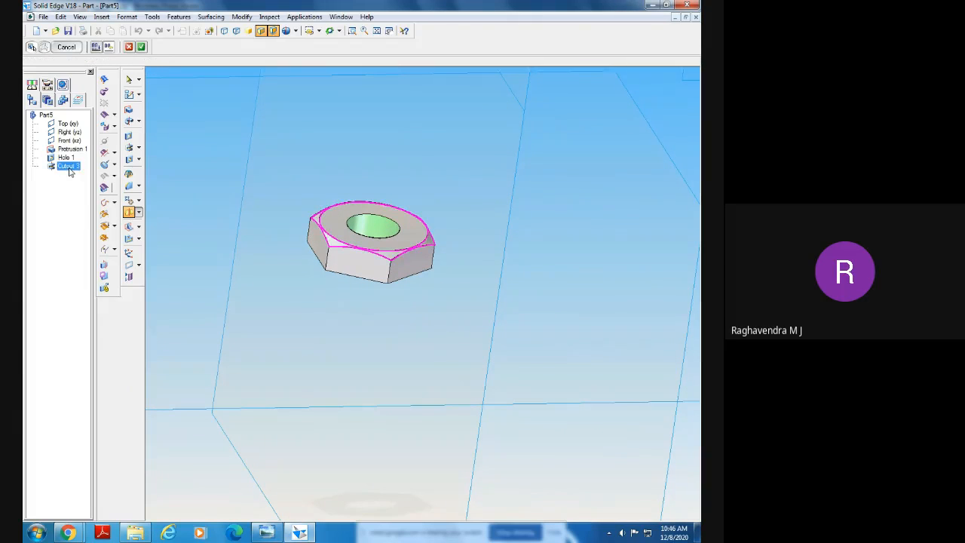
{"action": "left_click", "coordinate": [377, 30]}
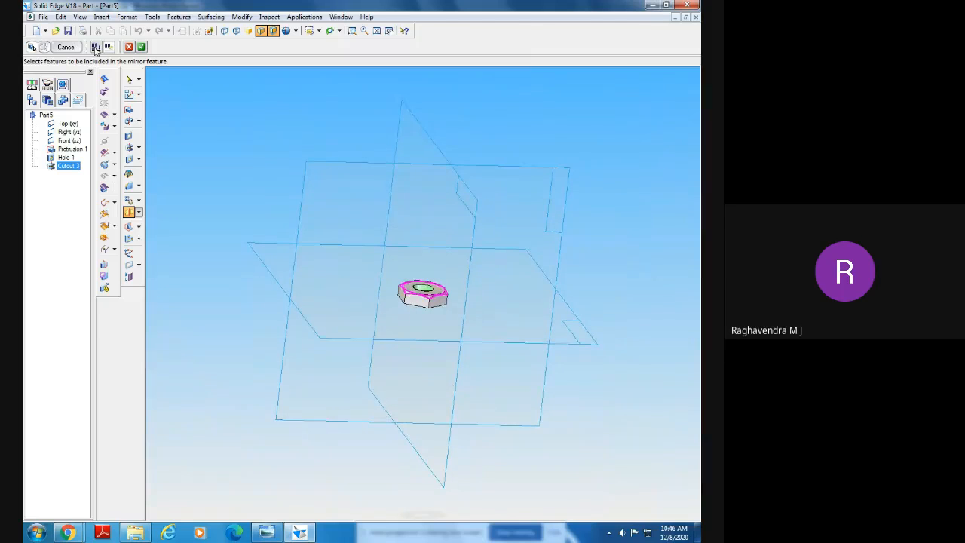
{"action": "left_click", "coordinate": [141, 47]}
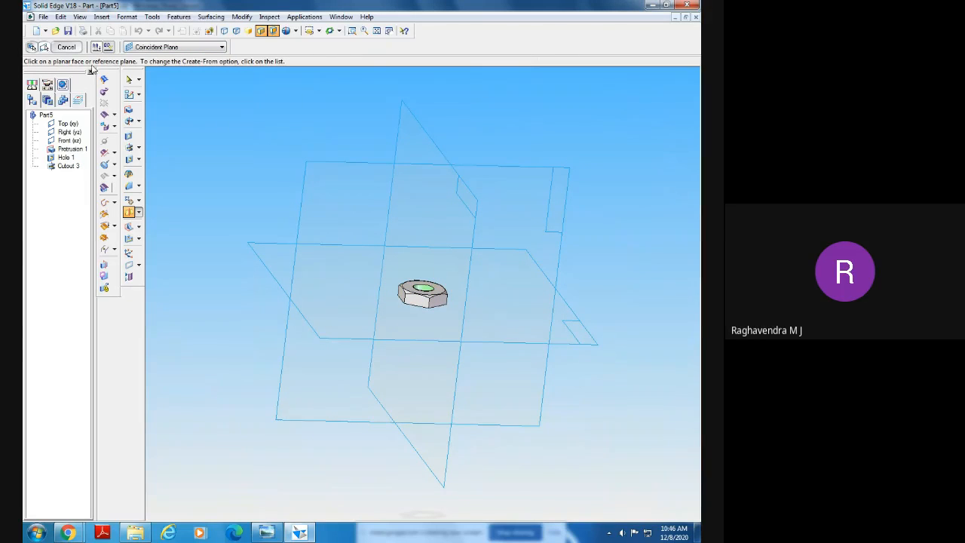
{"action": "left_click", "coordinate": [334, 388]}
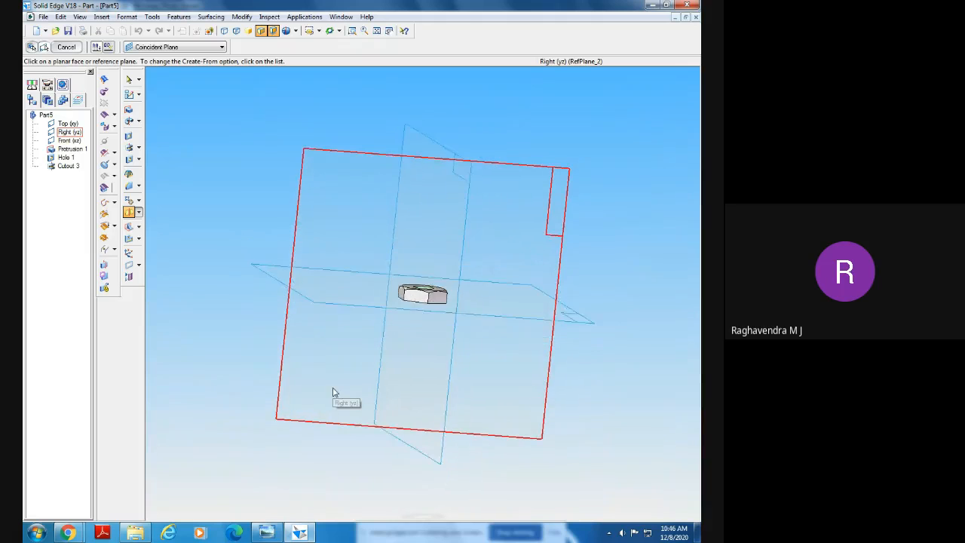
{"action": "left_click", "coordinate": [359, 293]}
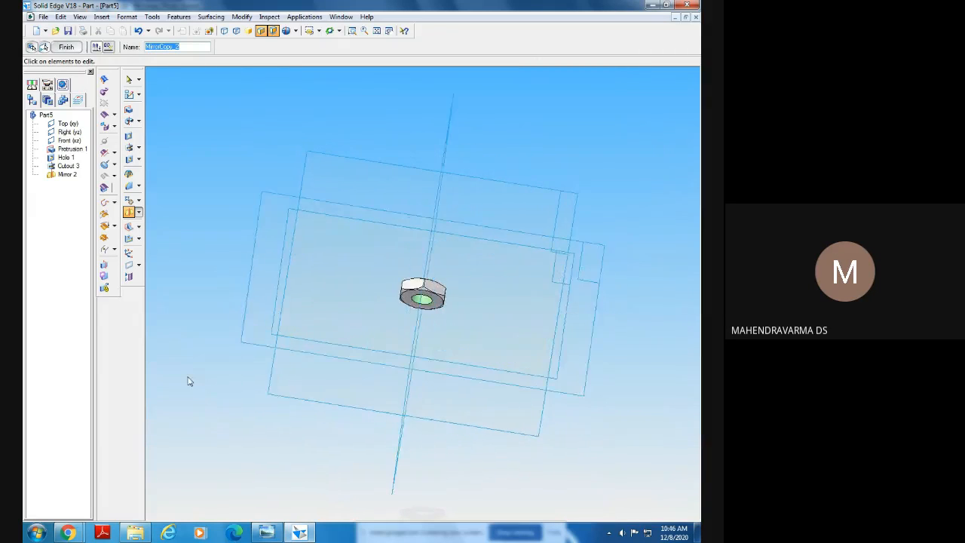
Assign the material FE410 to the nut model through the material table
{"action": "left_click", "coordinate": [352, 31]}
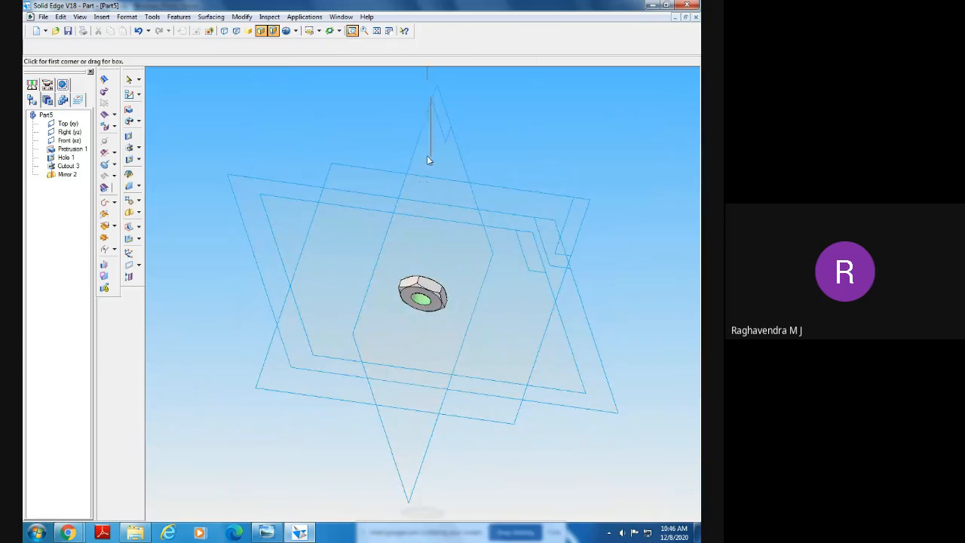
{"action": "left_click_drag", "start_coordinate": [372, 215], "coordinate": [521, 395]}
{"action": "middle_click_drag", "start_coordinate": [450, 371], "coordinate": [476, 438]}
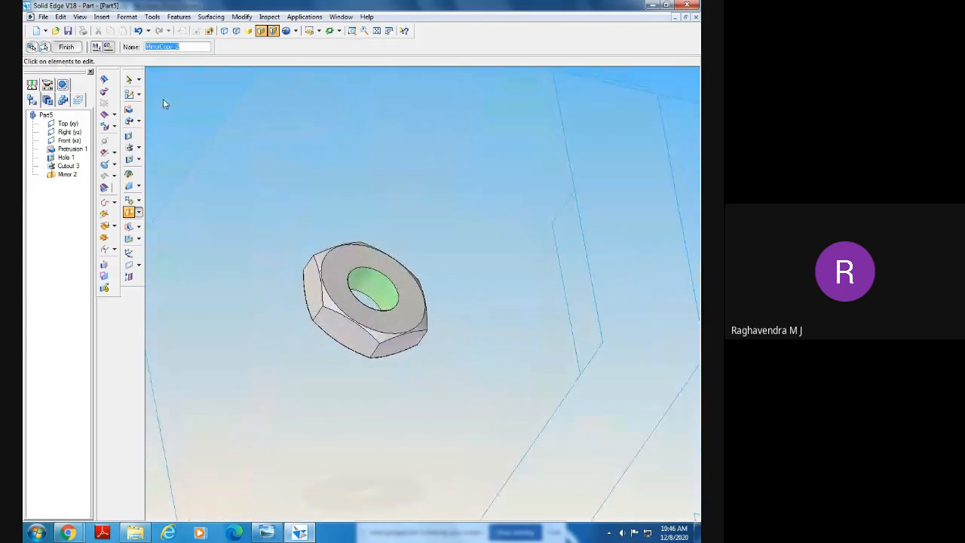
{"action": "left_click", "coordinate": [376, 32]}
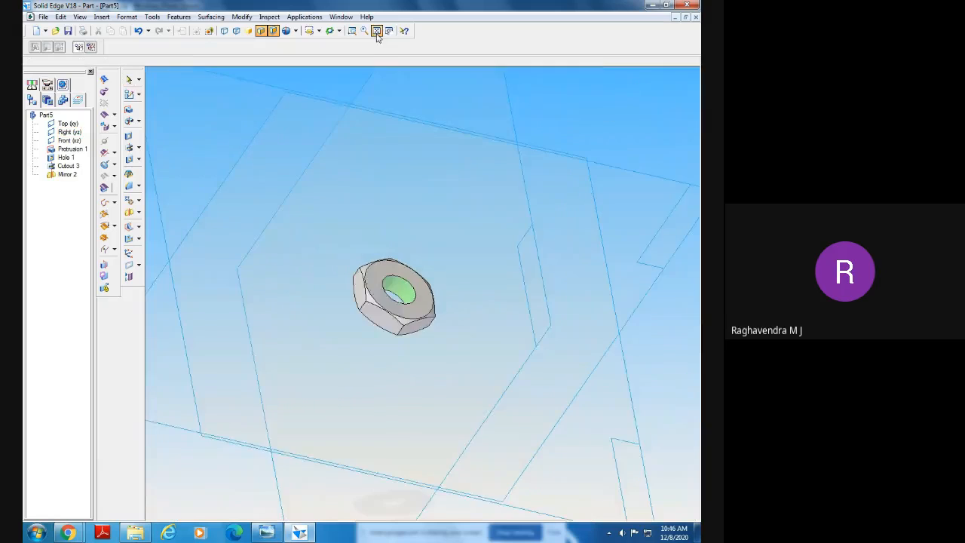
{"action": "left_click", "coordinate": [152, 17]}
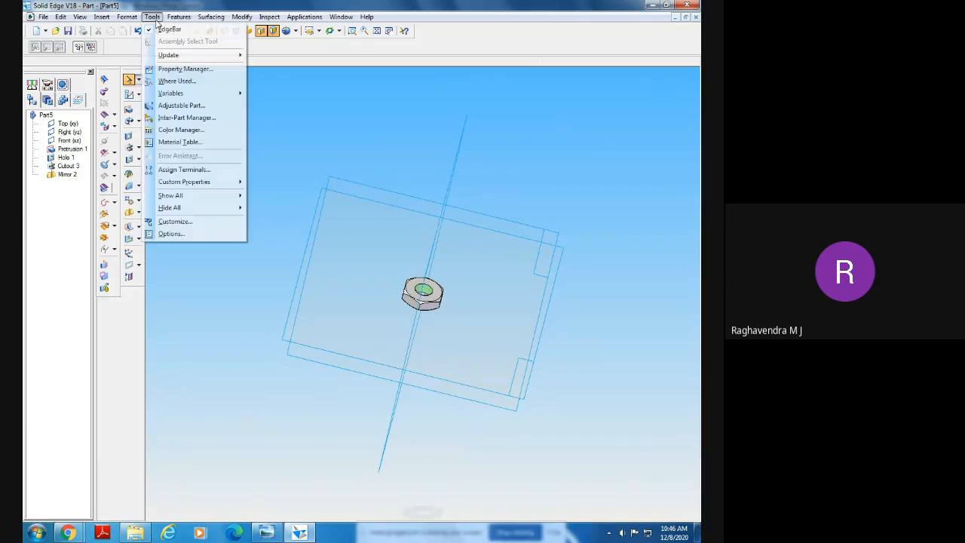
{"action": "left_click", "coordinate": [179, 141]}
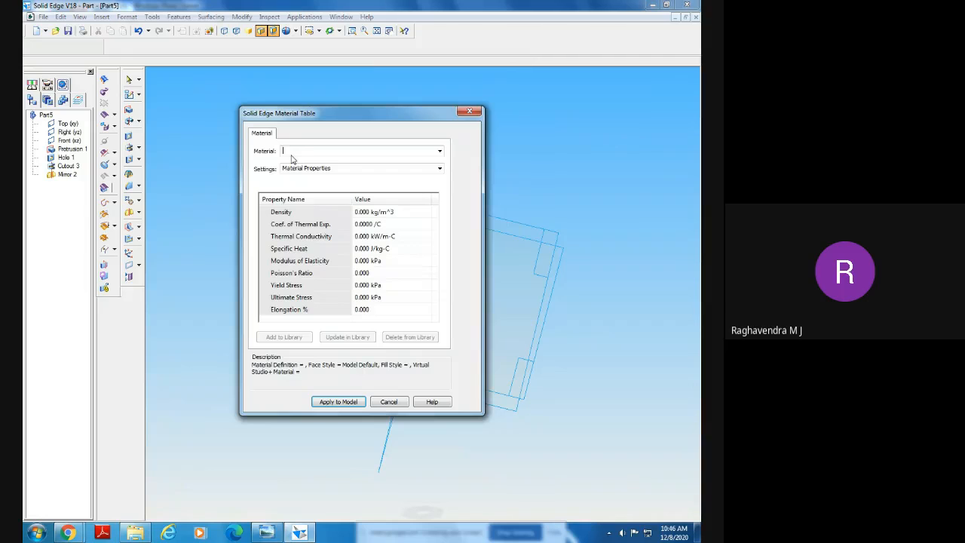
{"action": "type", "text": "FE410"}
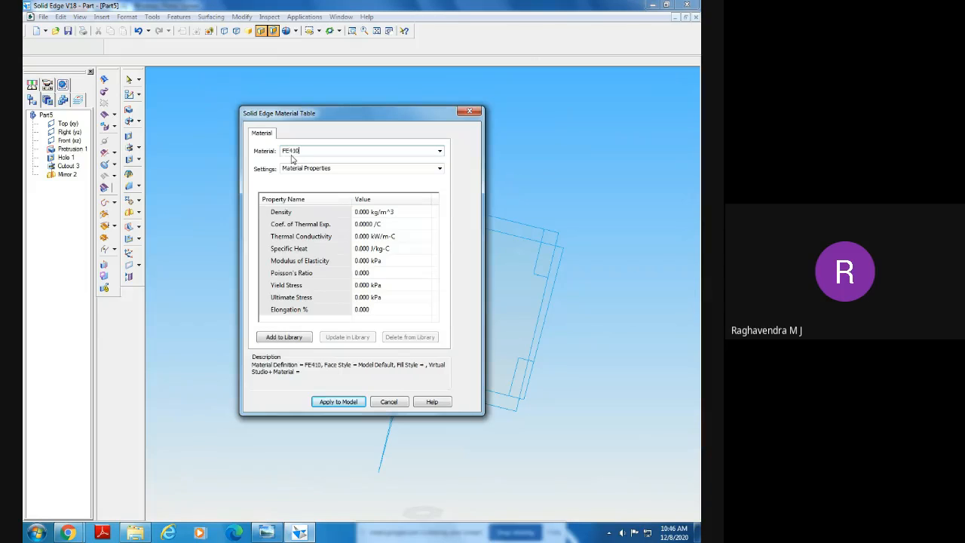
{"action": "left_click", "coordinate": [338, 405]}
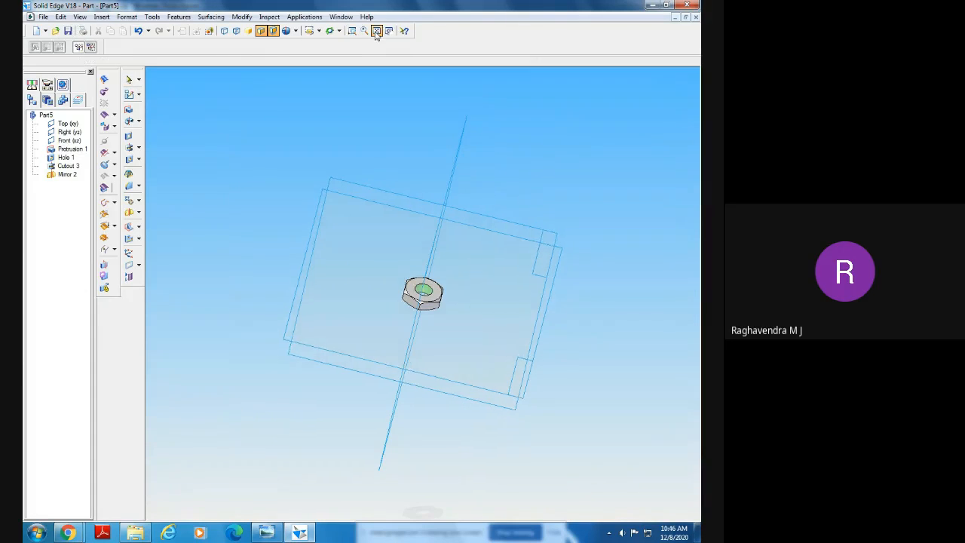
Set the title in the nut part's file properties to NUT M10
{"action": "left_click", "coordinate": [309, 31]}
{"action": "left_click", "coordinate": [320, 64]}
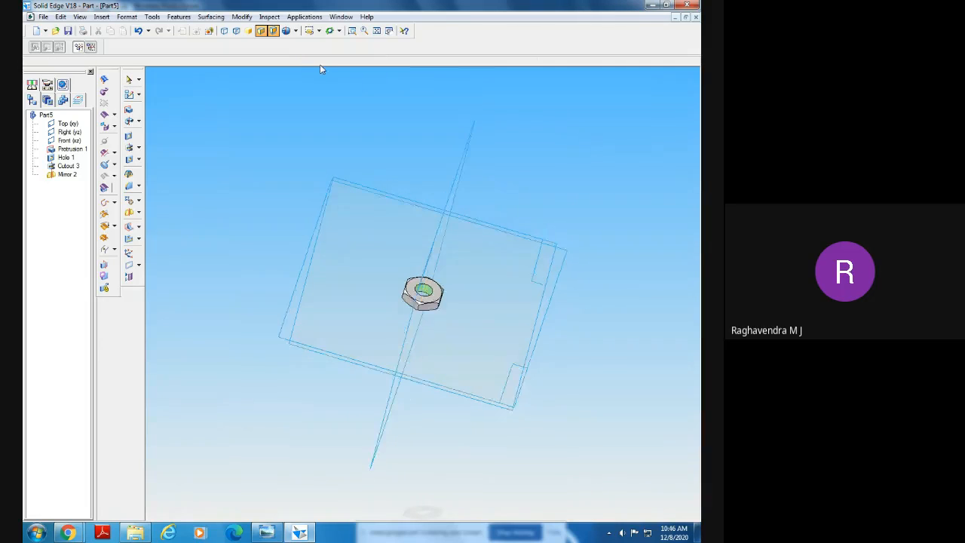
{"action": "left_click", "coordinate": [43, 16]}
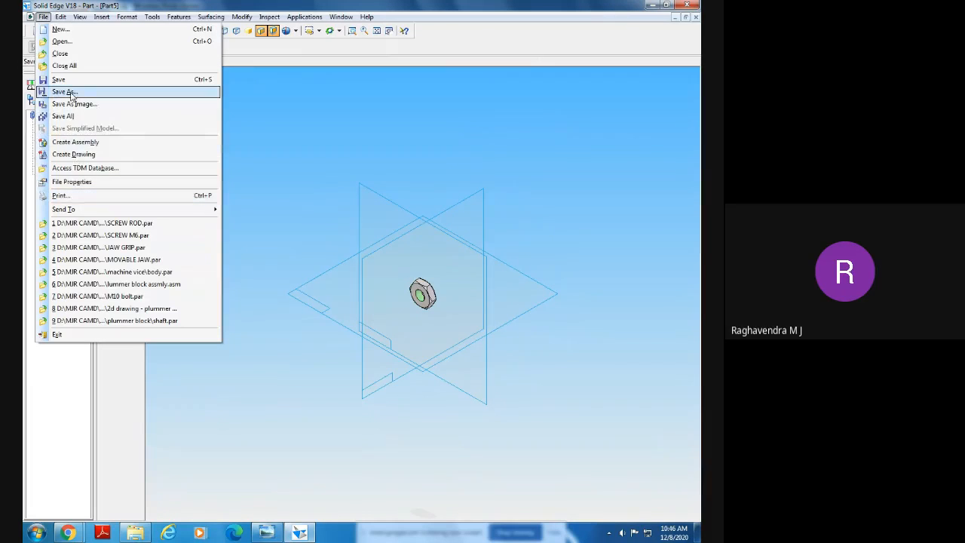
{"action": "left_click", "coordinate": [75, 182]}
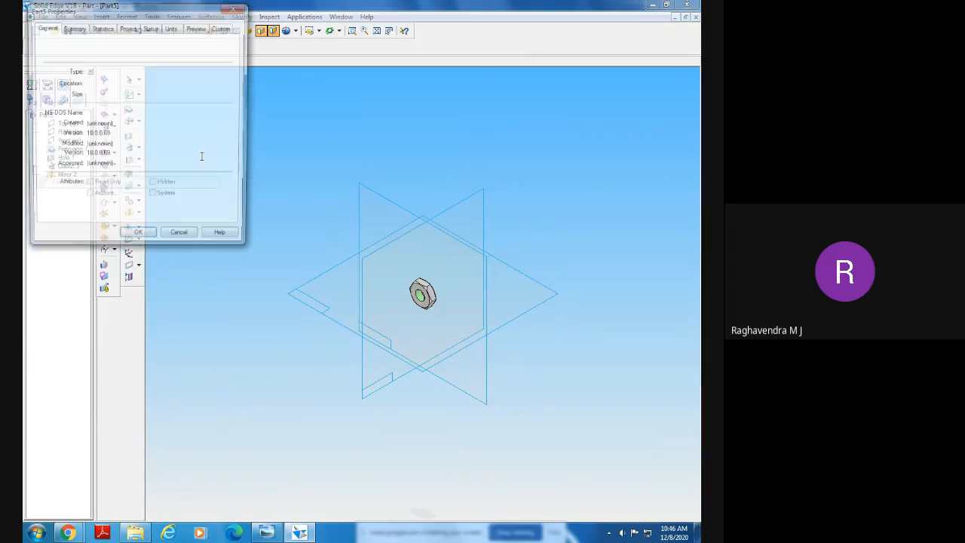
{"action": "left_click", "coordinate": [72, 28]}
{"action": "left_click", "coordinate": [96, 46]}
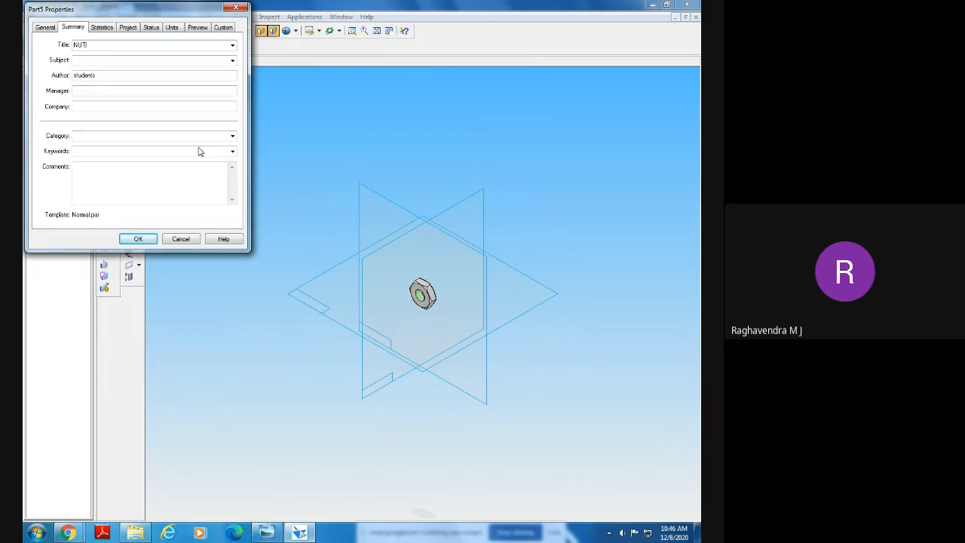
{"action": "left_click", "coordinate": [267, 532]}
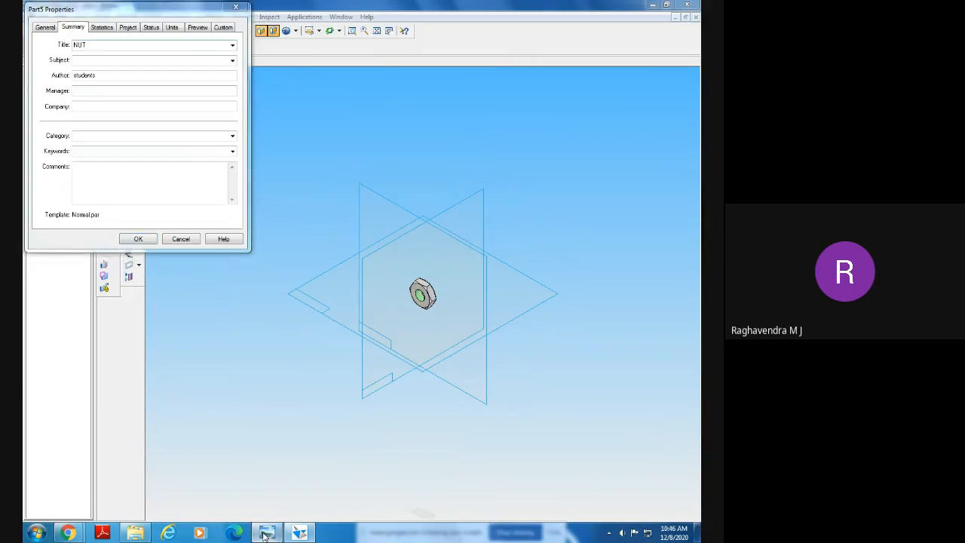
{"action": "left_click", "coordinate": [299, 533]}
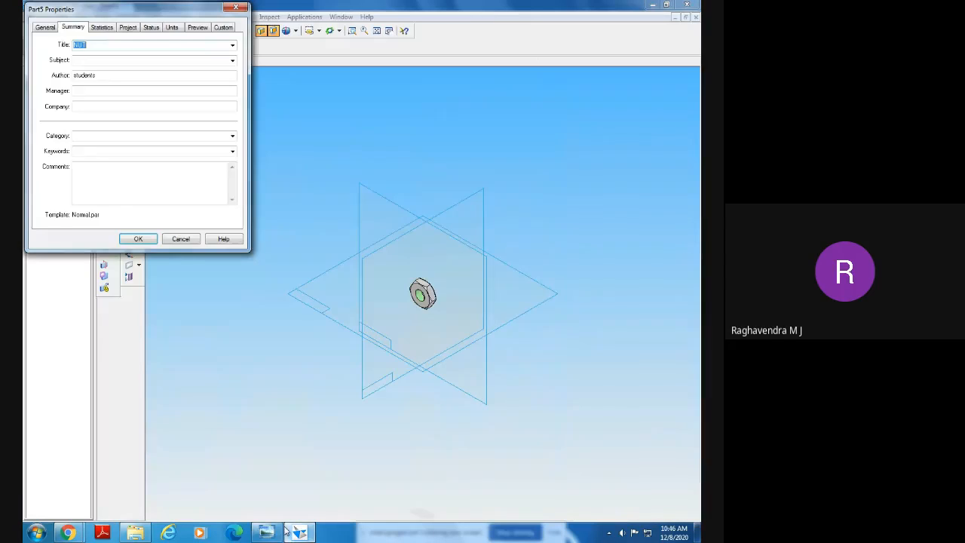
{"action": "left_click", "coordinate": [97, 44]}
{"action": "type", "text": "M10"}
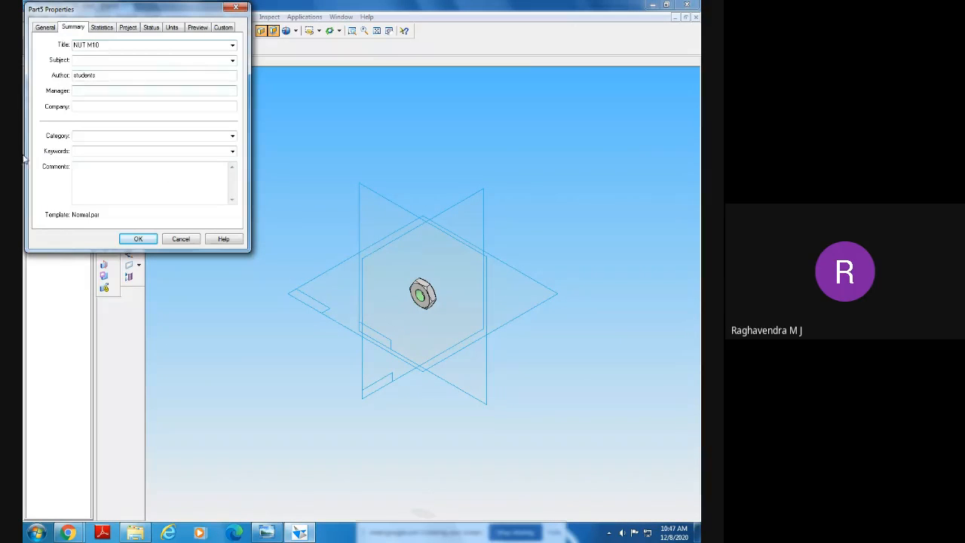
{"action": "left_click", "coordinate": [138, 238]}
Check the lock nut drawing in Windows Photo Viewer, return to Solid Edge and look over the nut model
{"action": "left_click", "coordinate": [270, 535]}
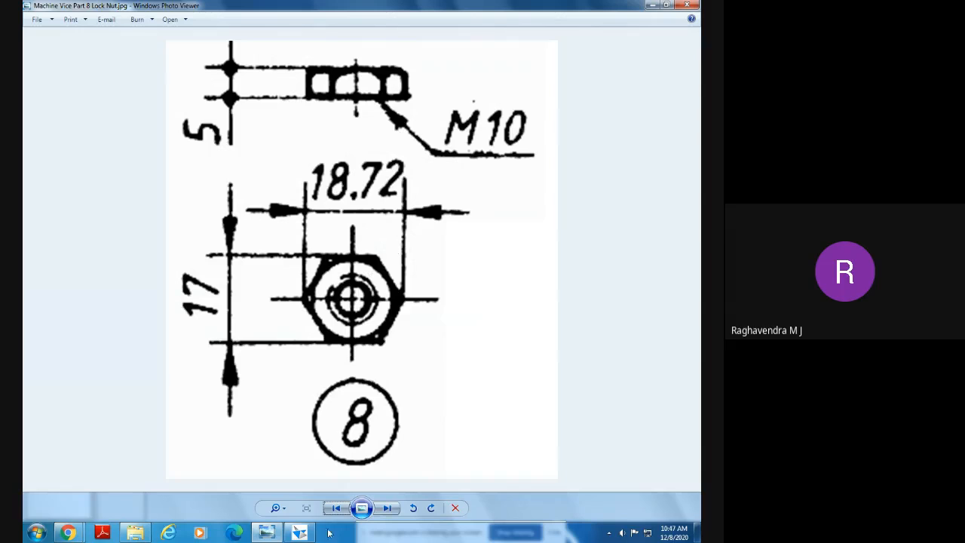
{"action": "left_click", "coordinate": [299, 532]}
{"action": "middle_click_drag", "start_coordinate": [294, 426], "coordinate": [515, 452]}
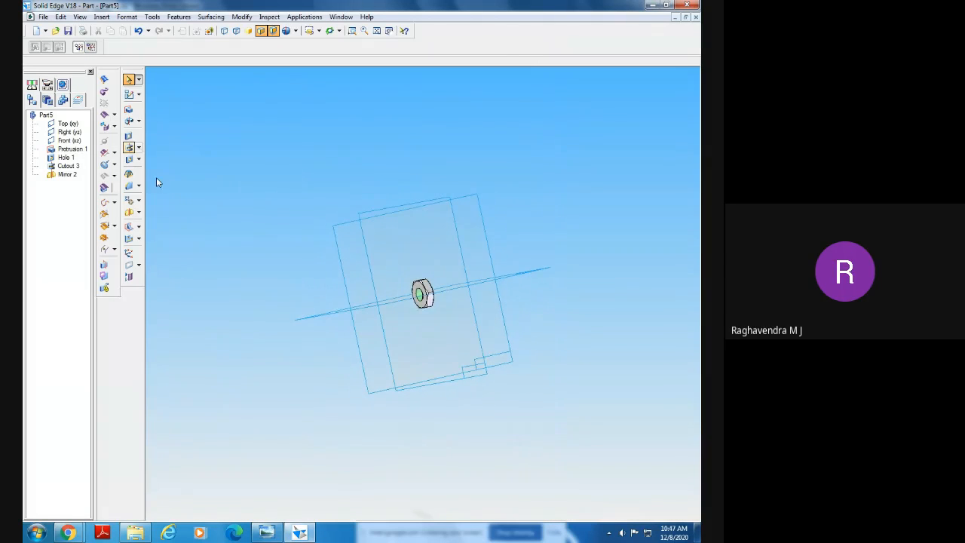
{"action": "left_click", "coordinate": [43, 17]}
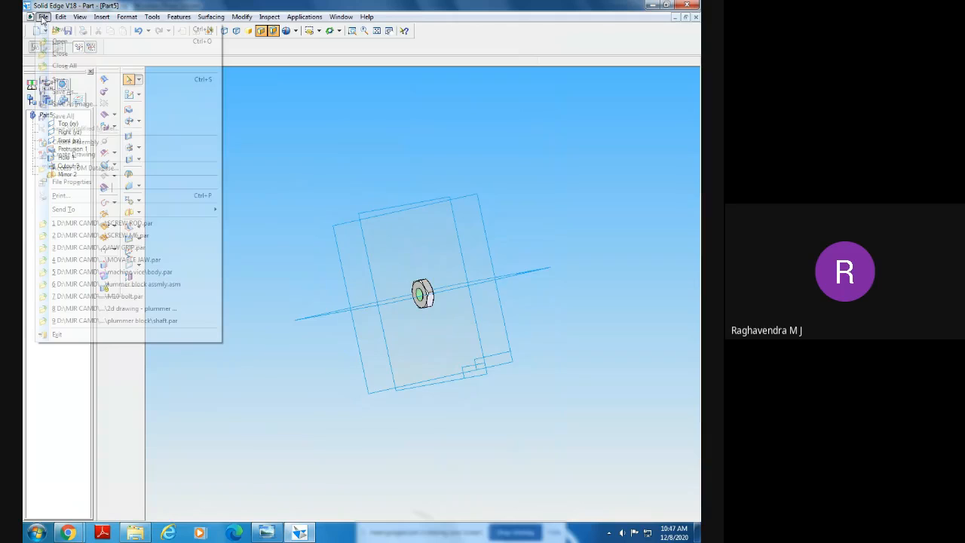
{"action": "left_click", "coordinate": [81, 90]}
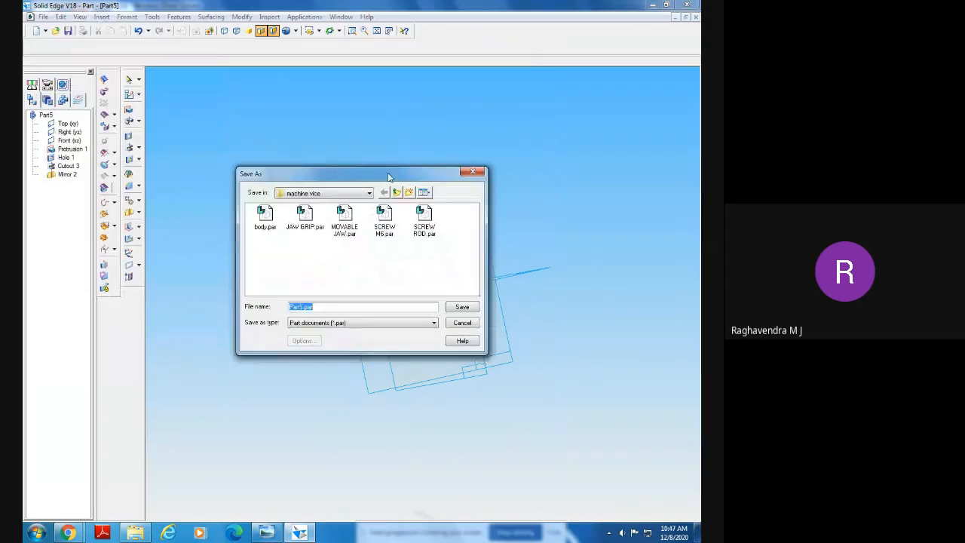
{"action": "left_click", "coordinate": [472, 172]}
Review the nut part's general file properties
{"action": "left_click", "coordinate": [44, 16]}
{"action": "left_click", "coordinate": [60, 181]}
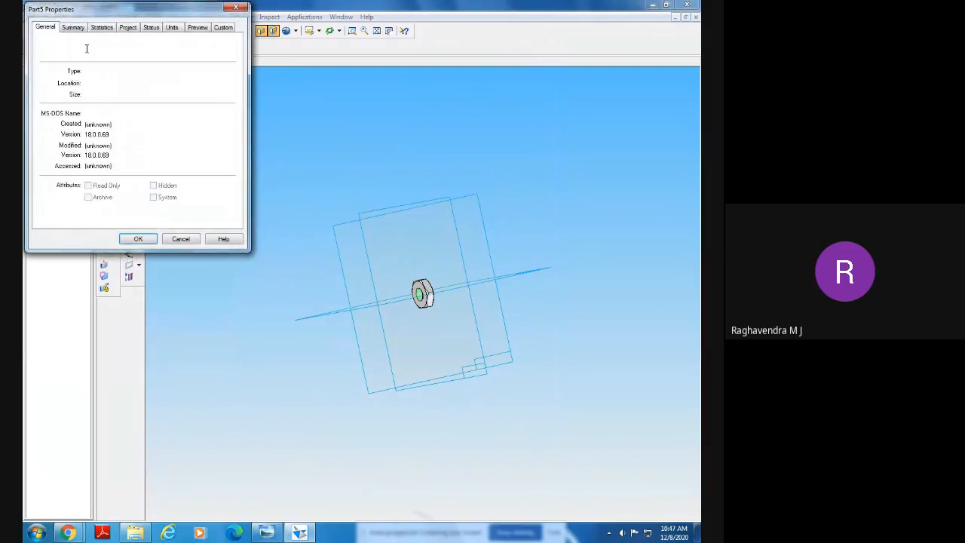
{"action": "left_click", "coordinate": [138, 238]}
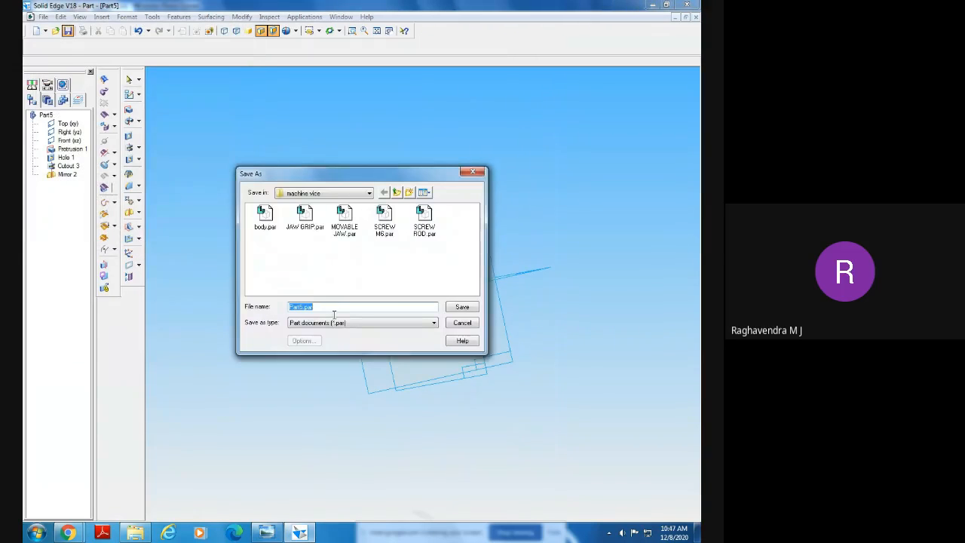
Save the part as NUR in the machine vice folder and close the document
{"action": "type", "text": "NUR"}
{"action": "left_click", "coordinate": [463, 308]}
{"action": "left_click", "coordinate": [695, 17]}
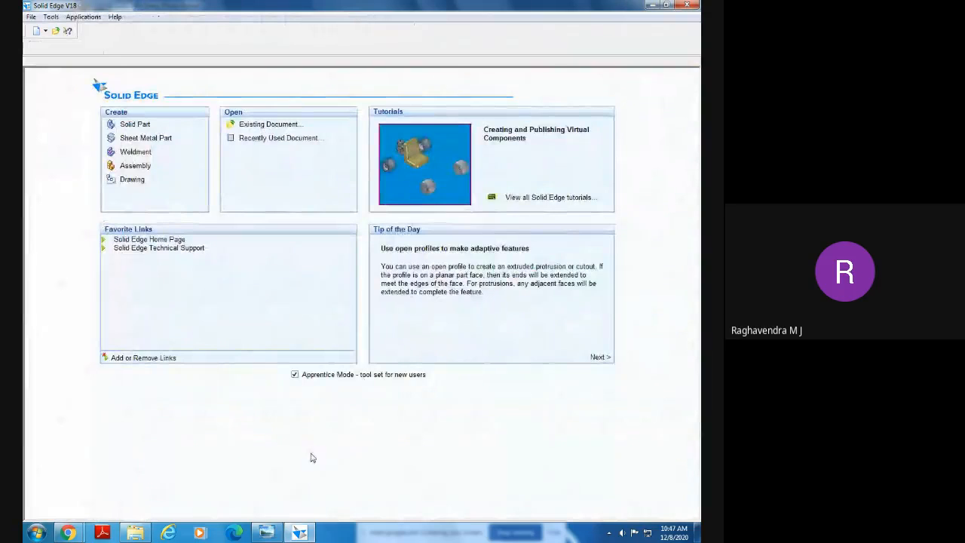
Switch to Windows Photo Viewer and examine the clamping plate drawing and the overall machine vice details sheet
{"action": "left_click", "coordinate": [266, 532]}
{"action": "left_click", "coordinate": [388, 508]}
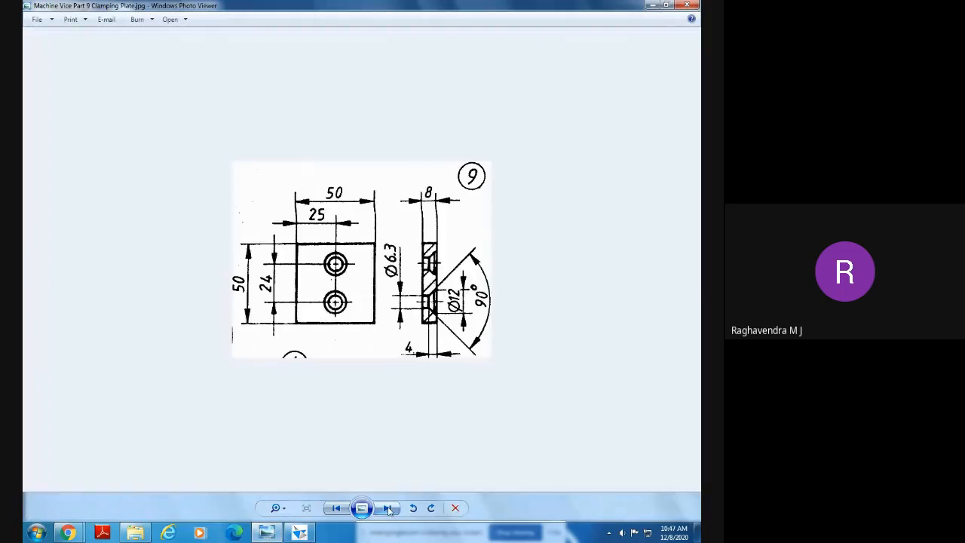
{"action": "left_click", "coordinate": [389, 508]}
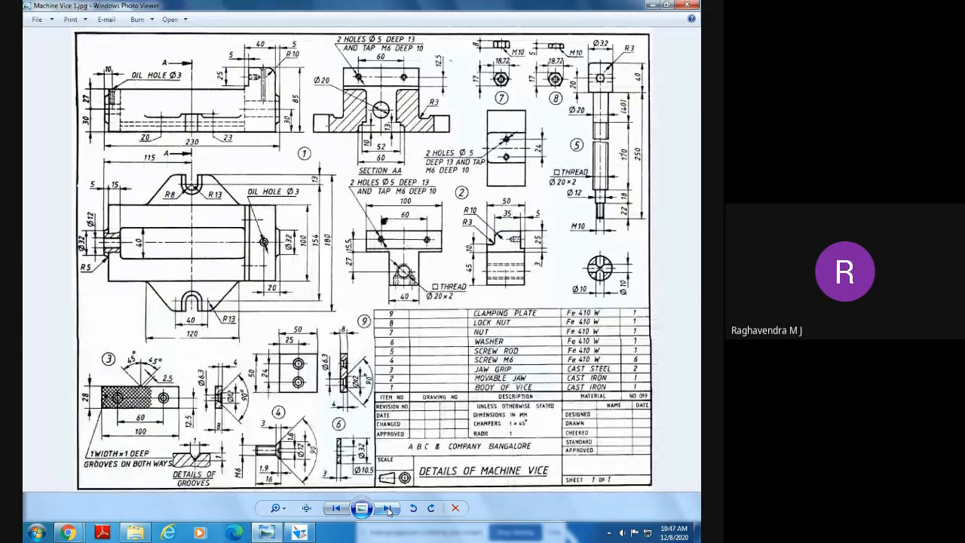
{"action": "left_click", "coordinate": [339, 508]}
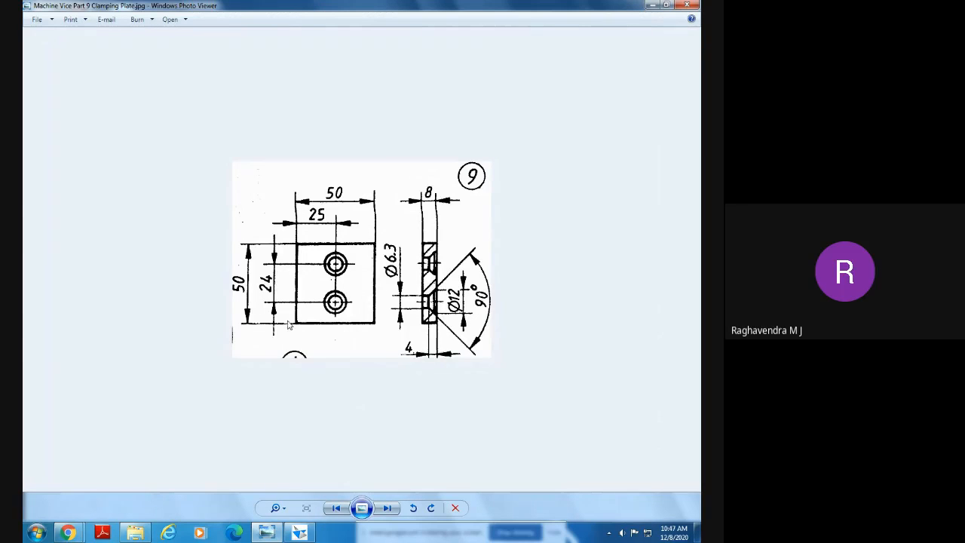
{"action": "left_click", "coordinate": [266, 533]}
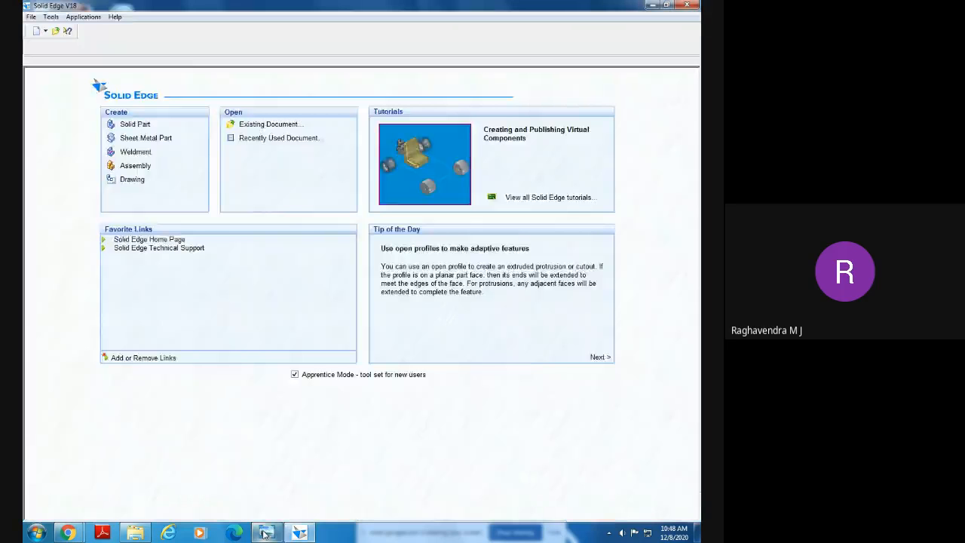
{"action": "left_click", "coordinate": [266, 533]}
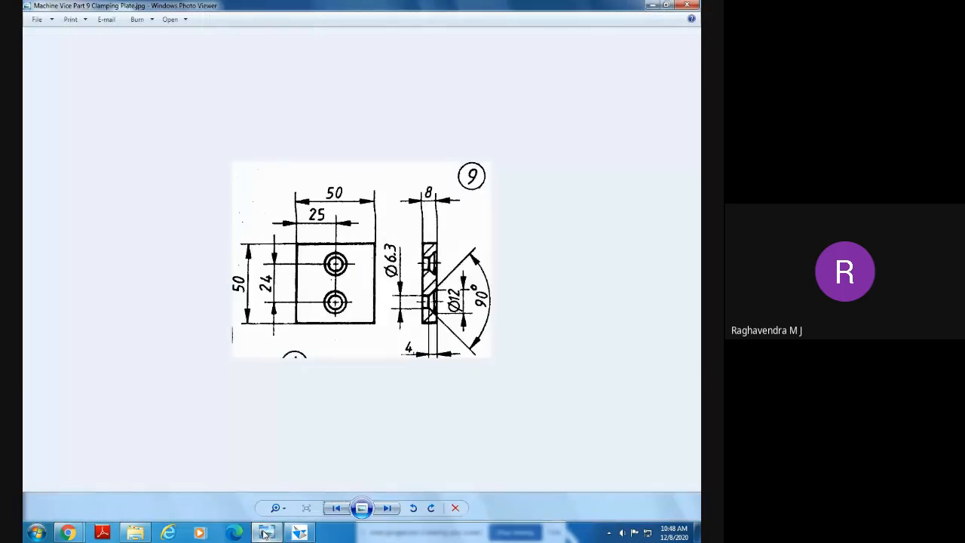
{"action": "left_click", "coordinate": [336, 508]}
{"action": "left_click", "coordinate": [337, 508]}
{"action": "left_click", "coordinate": [337, 508]}
{"action": "left_click", "coordinate": [337, 508]}
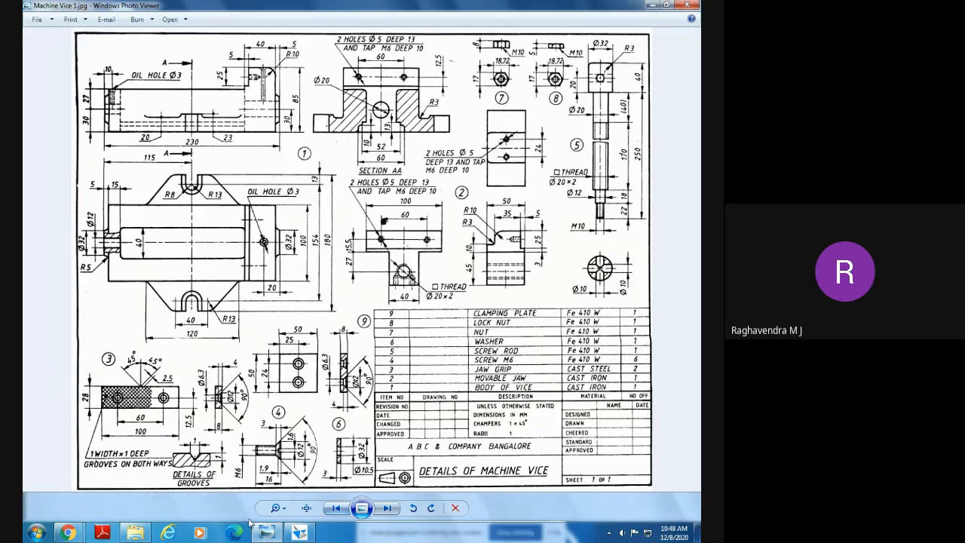
Switch to Solid Edge and create a new solid part
{"action": "left_click", "coordinate": [299, 532]}
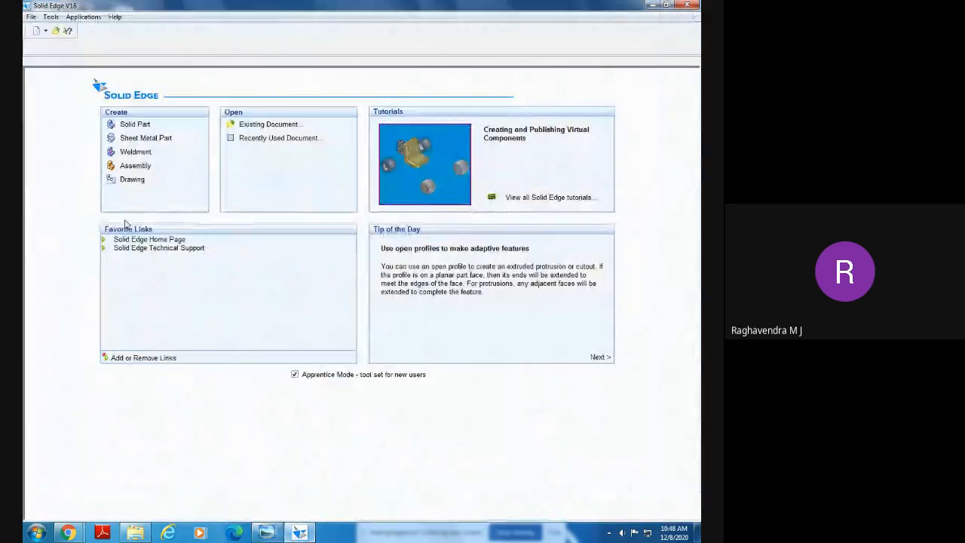
{"action": "left_click", "coordinate": [131, 124]}
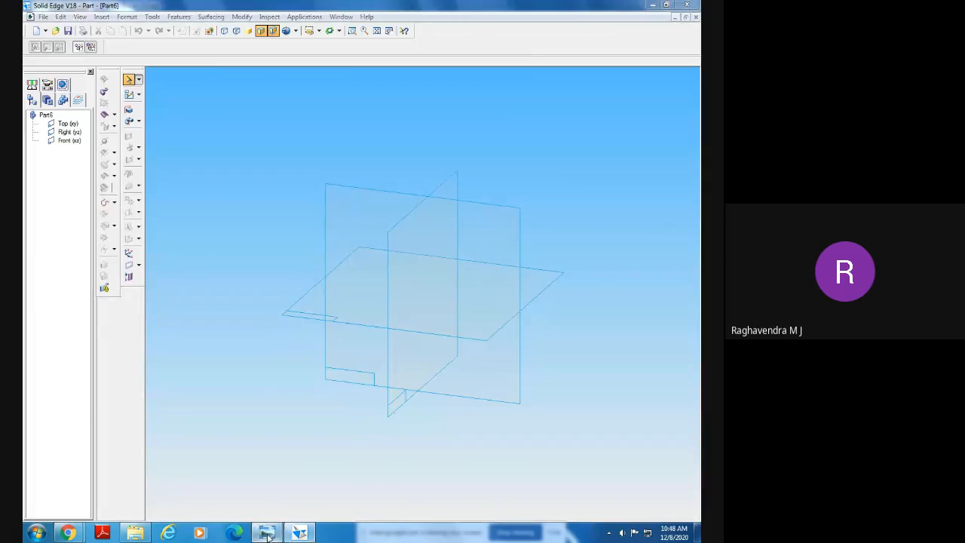
Switch to Windows Photo Viewer and examine the hex nut standards sheet and the machine vice details drawing
{"action": "left_click", "coordinate": [265, 532]}
{"action": "left_click", "coordinate": [386, 508]}
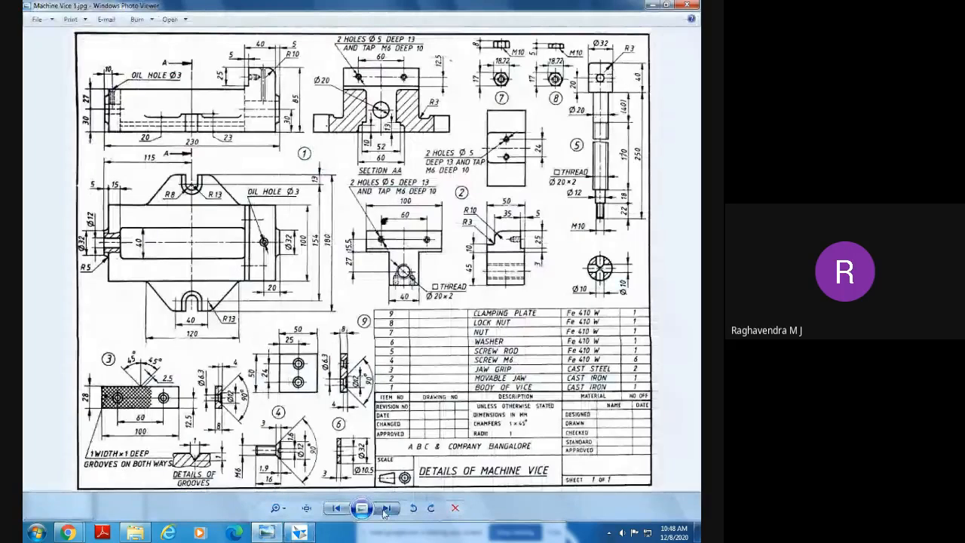
{"action": "left_click", "coordinate": [386, 508]}
{"action": "left_click", "coordinate": [386, 509]}
{"action": "left_click", "coordinate": [385, 510]}
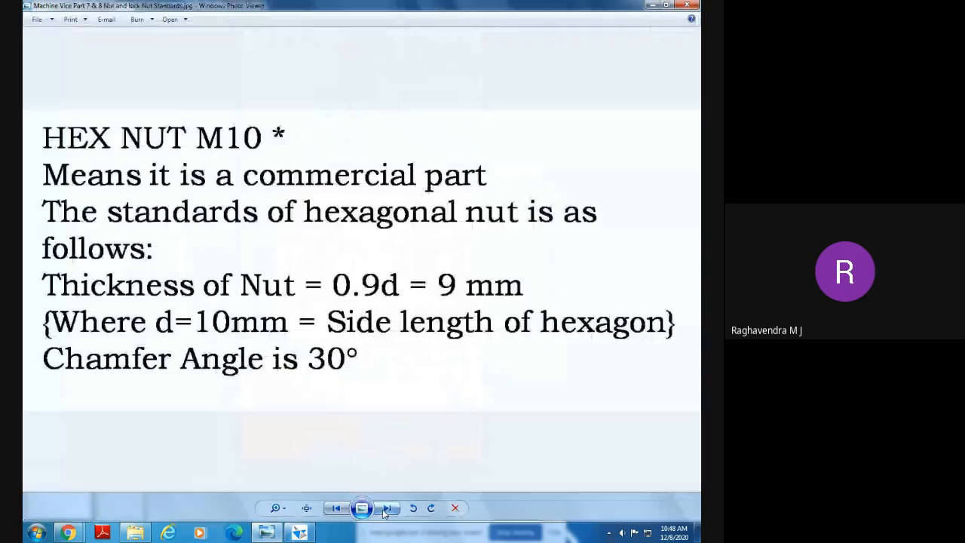
{"action": "left_click", "coordinate": [385, 510]}
{"action": "left_click", "coordinate": [385, 509]}
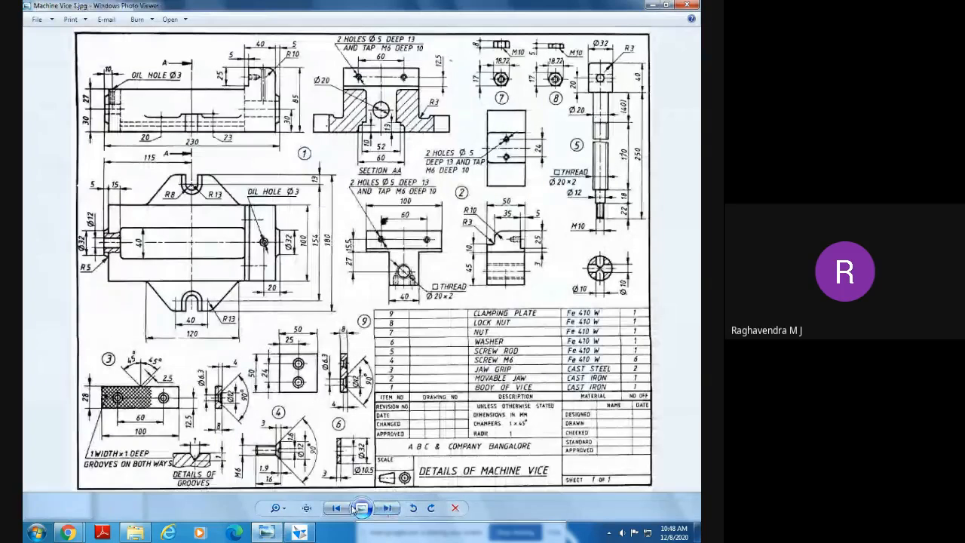
{"action": "left_click", "coordinate": [386, 508]}
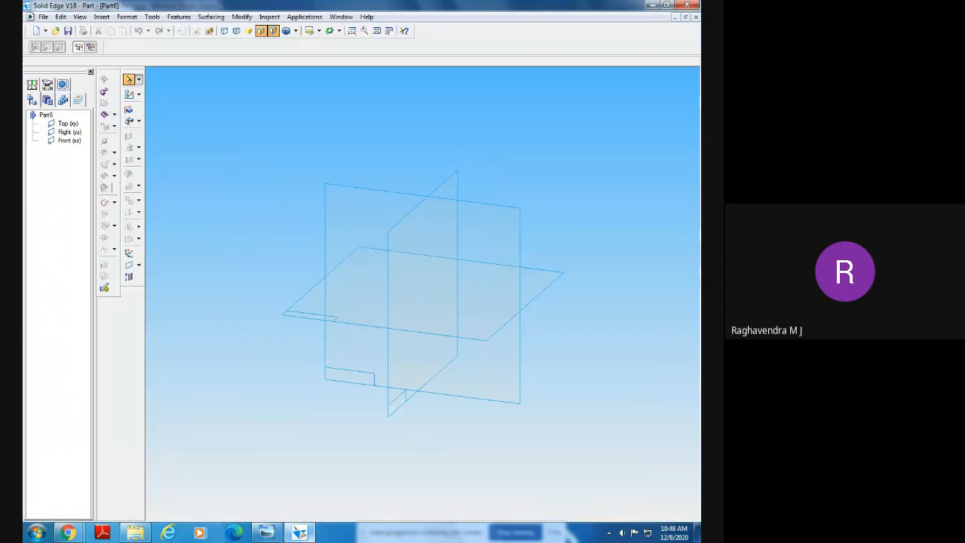
Switch to Solid Edge and start an extruded protrusion profile on the Front (xz) reference plane
{"action": "left_click", "coordinate": [301, 532]}
{"action": "left_click", "coordinate": [129, 111]}
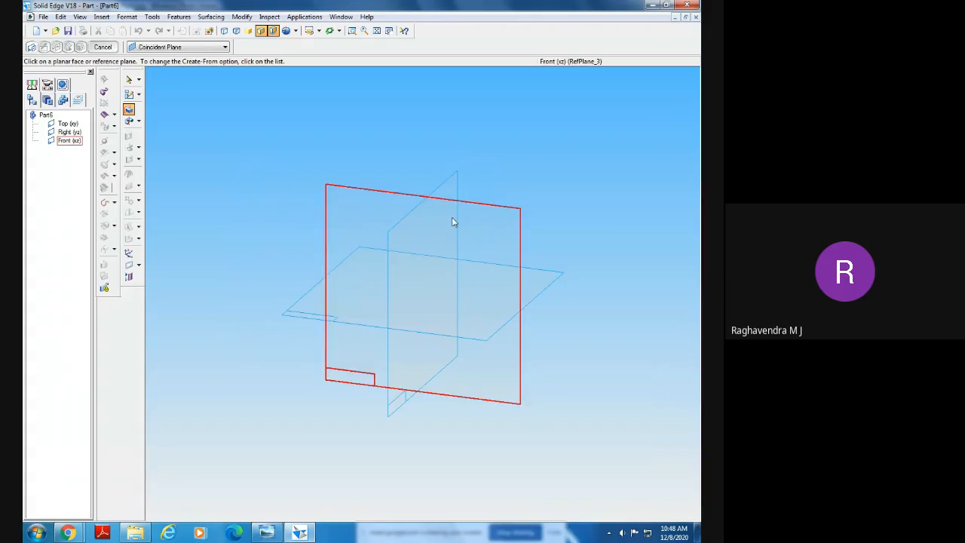
{"action": "left_click", "coordinate": [485, 226]}
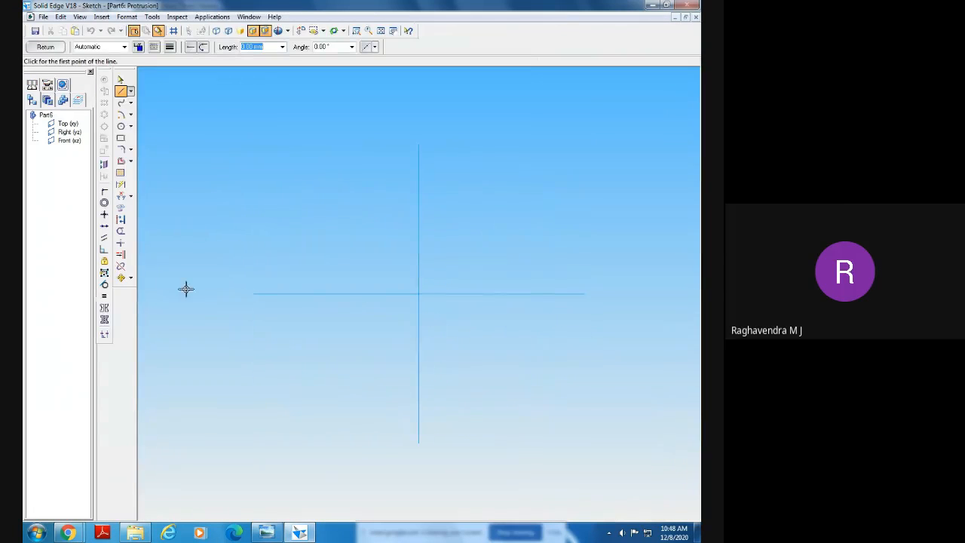
Draw a 50 mm by 50 mm rectangle roughly centred on the reference axes of the sketch
{"action": "left_click", "coordinate": [121, 138]}
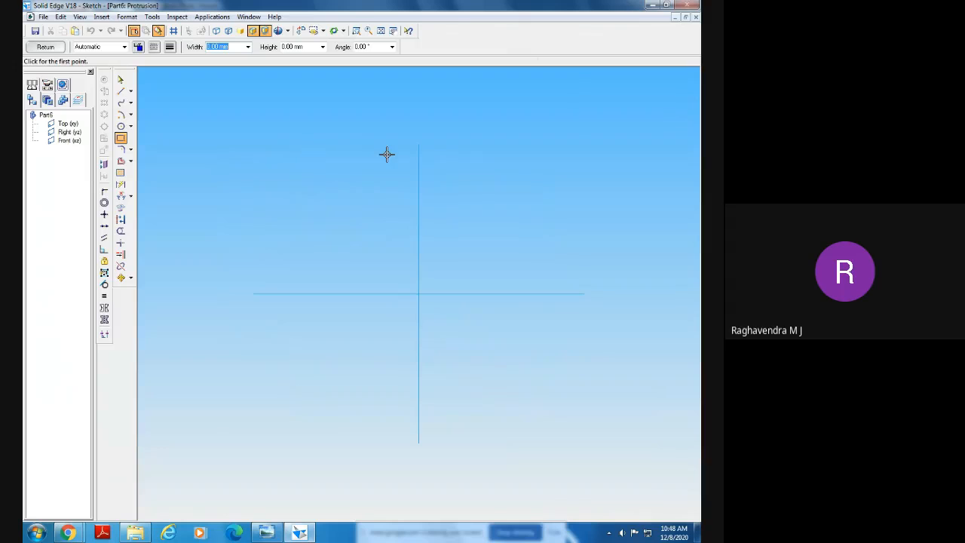
{"action": "type", "text": "50"}
{"action": "key", "text": "Tab"}
{"action": "type", "text": "50"}
{"action": "key", "text": "Tab"}
{"action": "key", "text": "Tab"}
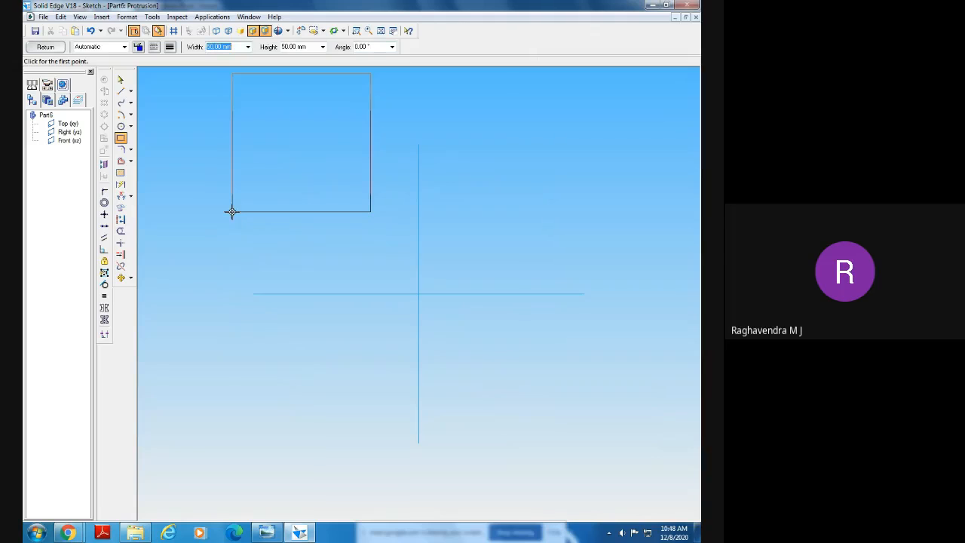
{"action": "left_click", "coordinate": [344, 370]}
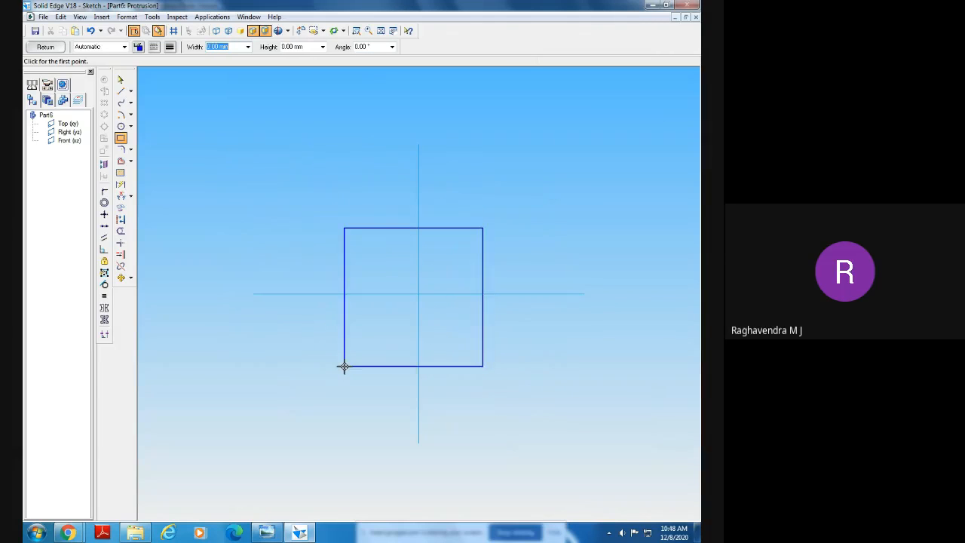
{"action": "left_click", "coordinate": [121, 79]}
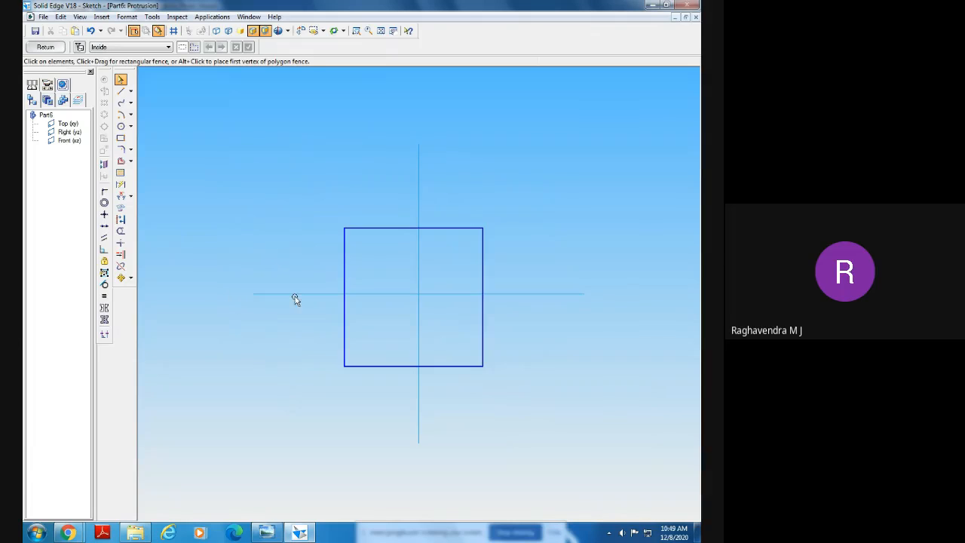
Make the rectangle's vertical sides symmetric about the vertical axis and its horizontal sides symmetric about the horizontal axis
{"action": "left_click", "coordinate": [104, 318]}
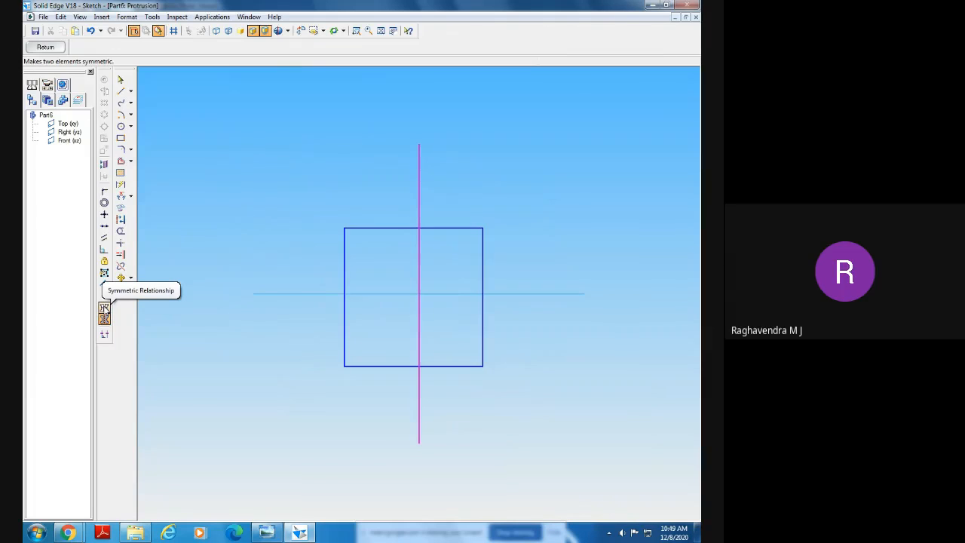
{"action": "left_click", "coordinate": [104, 308]}
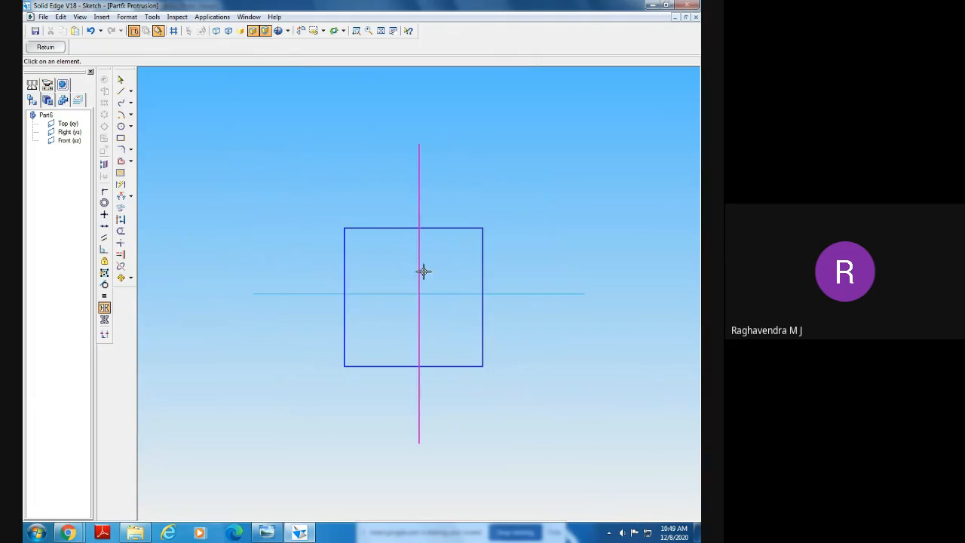
{"action": "left_click", "coordinate": [344, 275]}
{"action": "left_click", "coordinate": [483, 276]}
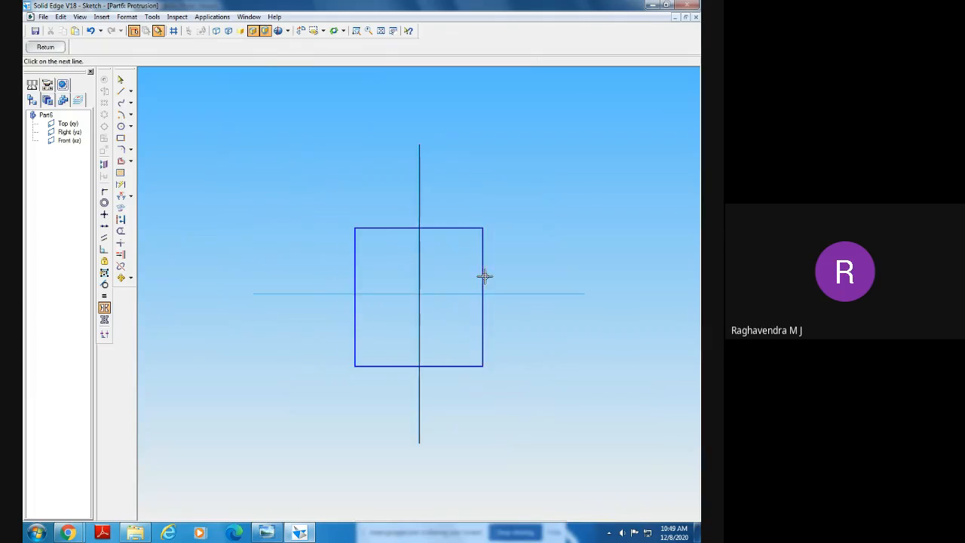
{"action": "left_click", "coordinate": [104, 319]}
{"action": "left_click", "coordinate": [454, 294]}
{"action": "left_click", "coordinate": [104, 308]}
{"action": "left_click", "coordinate": [455, 227]}
{"action": "left_click", "coordinate": [441, 367]}
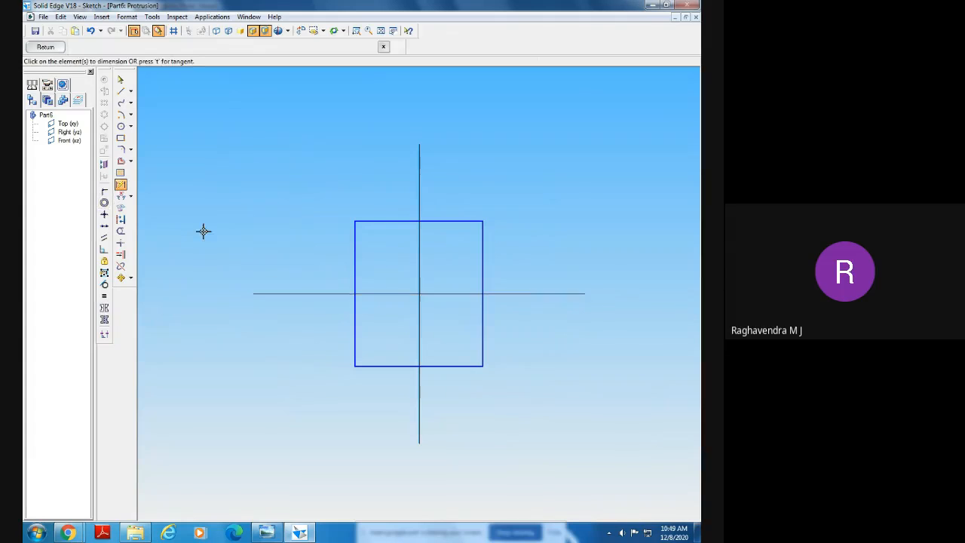
Dimension the rectangle's height and width, setting both to 50 mm
{"action": "left_click", "coordinate": [121, 186]}
{"action": "left_click", "coordinate": [354, 289]}
{"action": "left_click", "coordinate": [313, 293]}
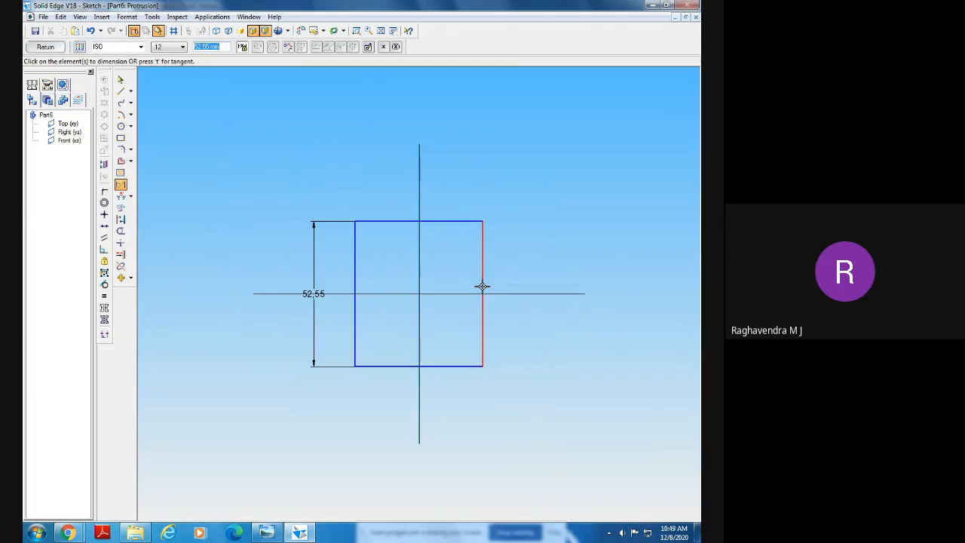
{"action": "type", "text": "50"}
{"action": "key", "text": "Return"}
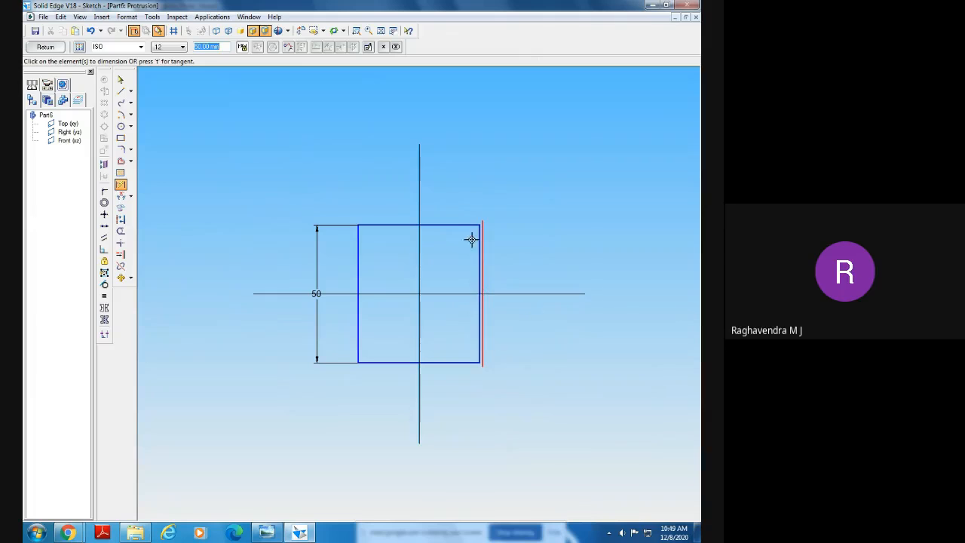
{"action": "left_click", "coordinate": [453, 224]}
{"action": "left_click", "coordinate": [455, 195]}
{"action": "type", "text": "50"}
{"action": "key", "text": "Return"}
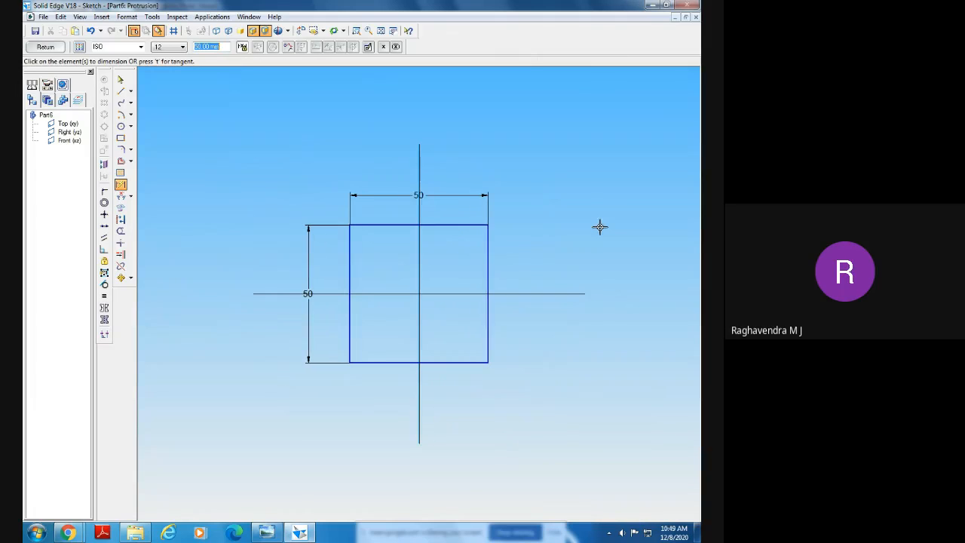
{"action": "left_click", "coordinate": [121, 79]}
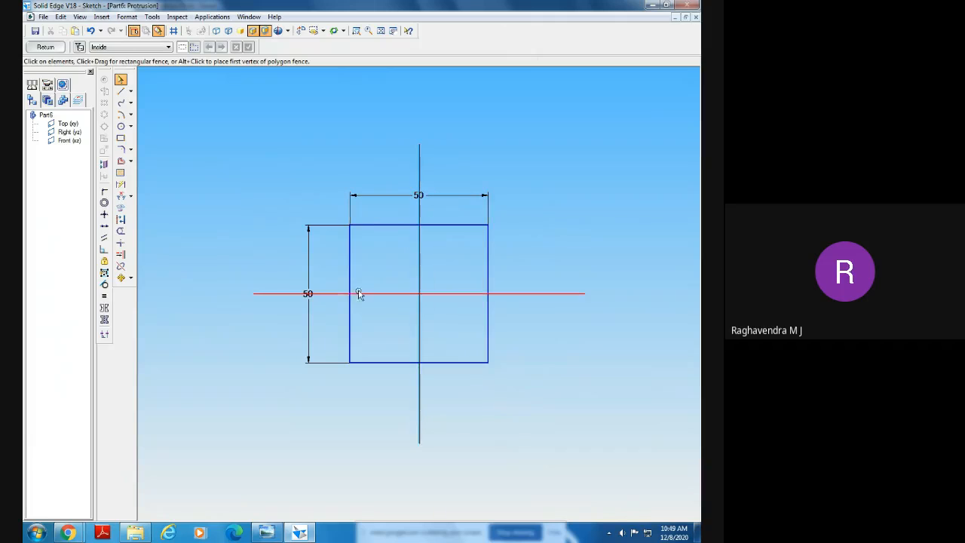
Close the profile, check the thickness on the clamping plate drawing, and extrude the square symmetrically to 8 mm
{"action": "left_click", "coordinate": [45, 47]}
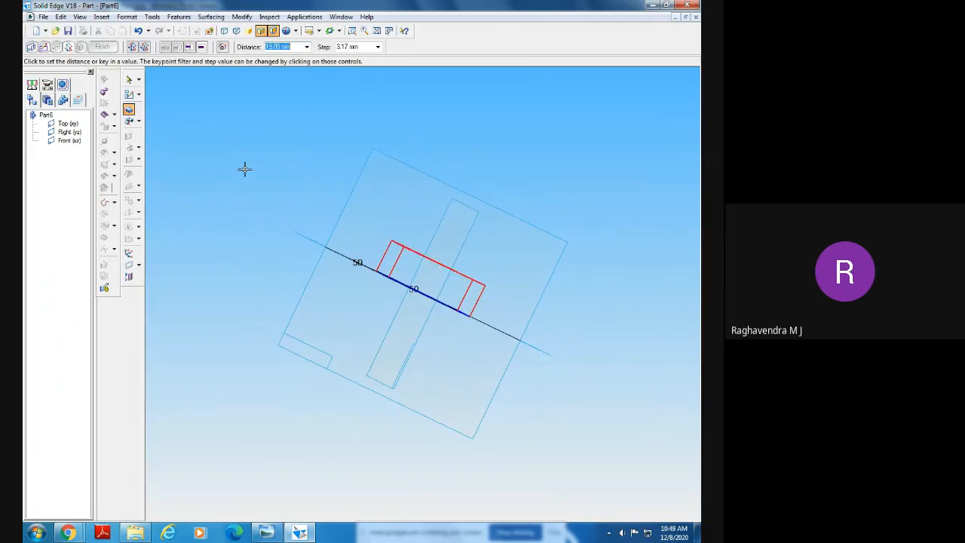
{"action": "left_click", "coordinate": [144, 46]}
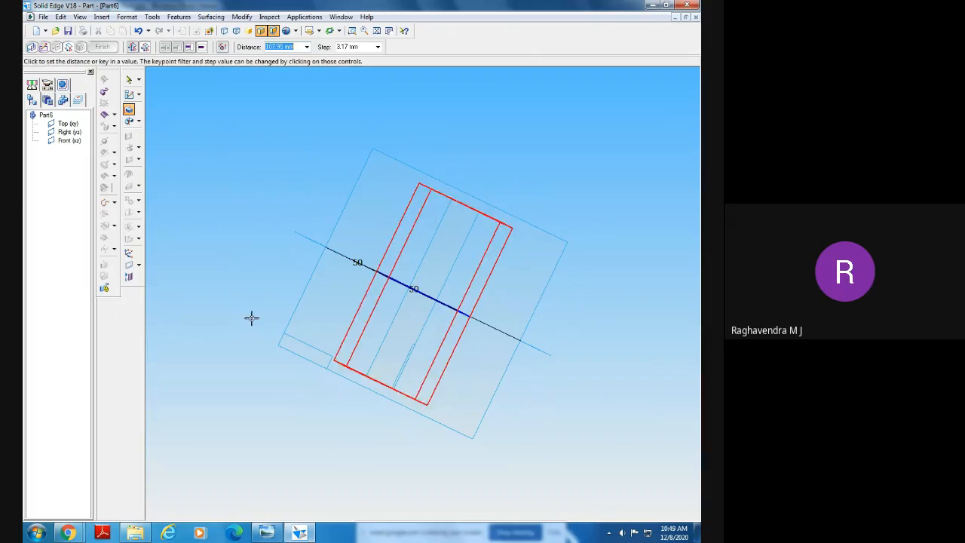
{"action": "left_click", "coordinate": [300, 532]}
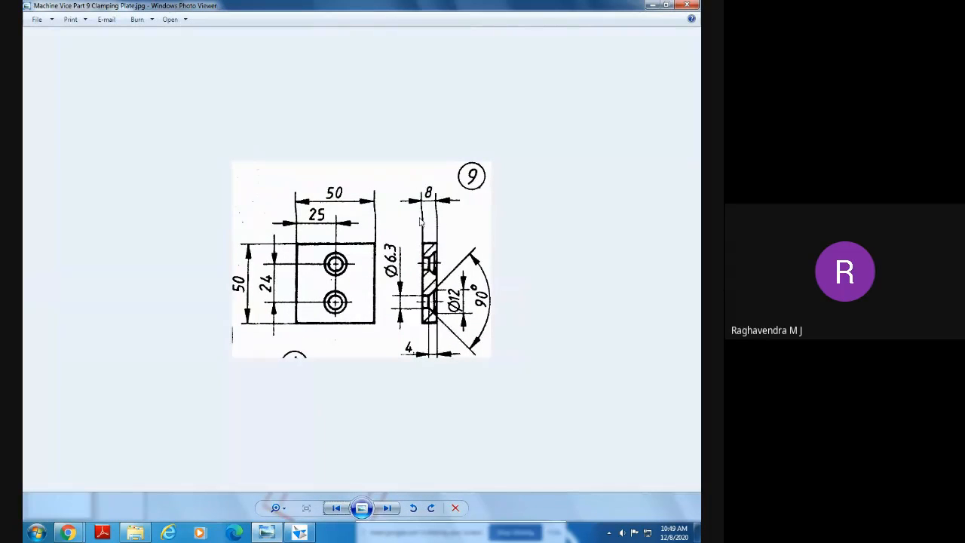
{"action": "left_click", "coordinate": [299, 532]}
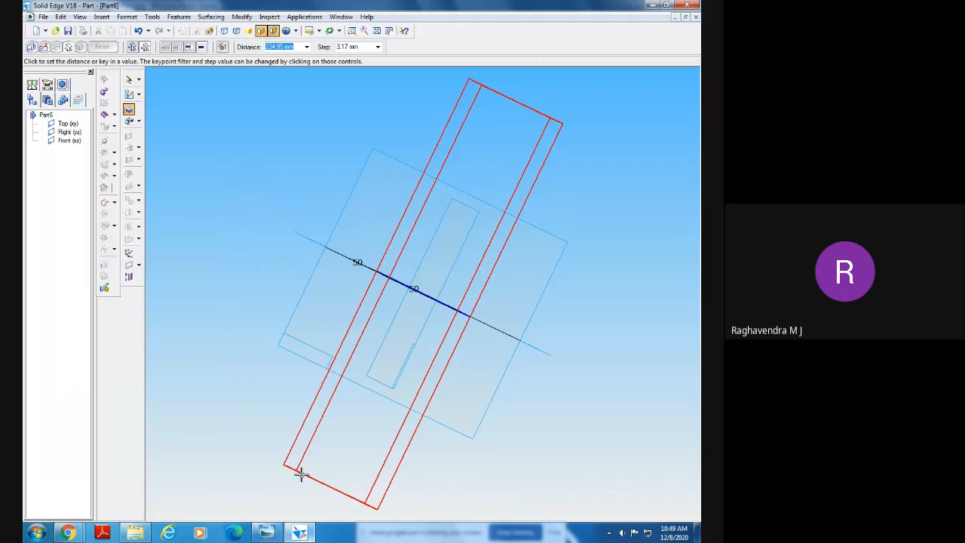
{"action": "type", "text": "8"}
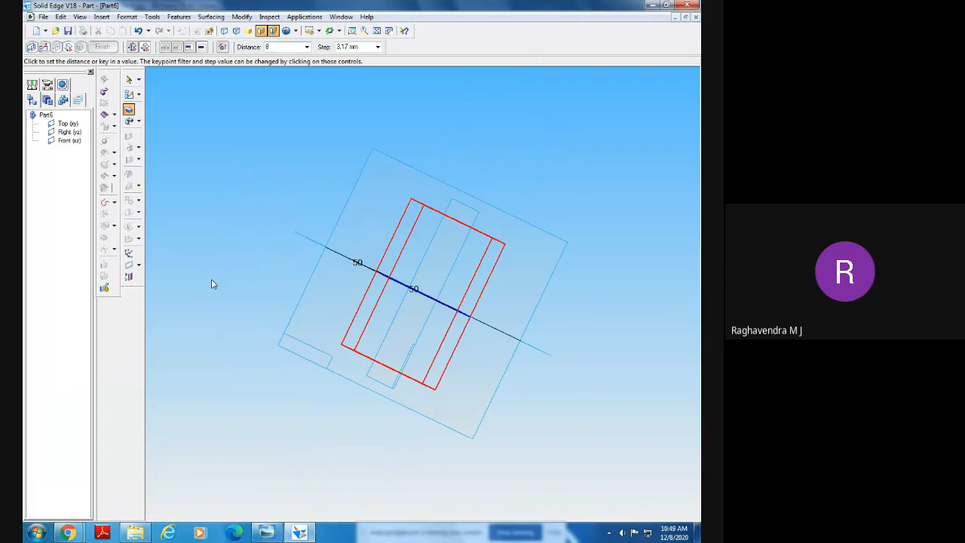
{"action": "key", "text": "Return"}
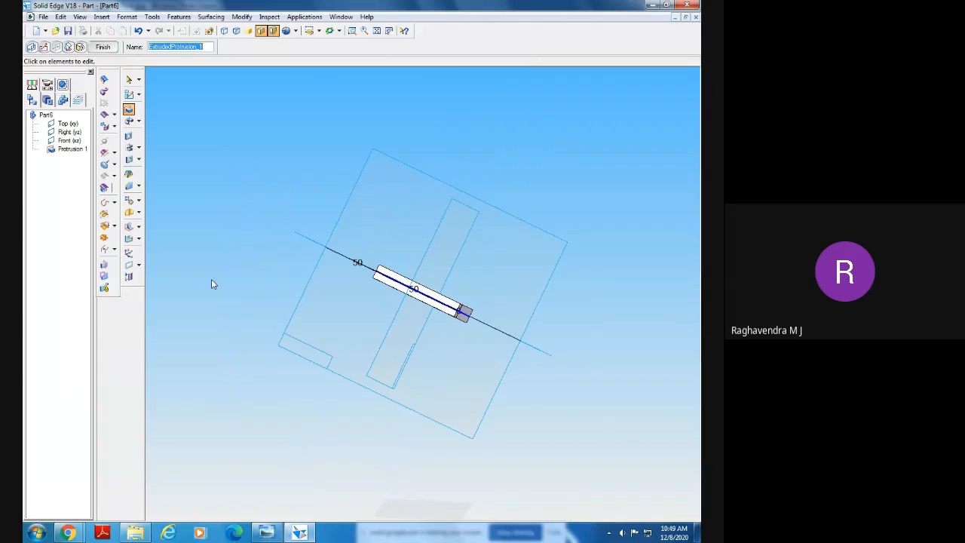
{"action": "left_click", "coordinate": [102, 47]}
Check the clamping plate drawing in Windows Photo Viewer and start a Hole profile on the plate's large square face in Solid Edge
{"action": "middle_click_drag", "start_coordinate": [256, 256], "coordinate": [535, 409]}
{"action": "left_click", "coordinate": [266, 533]}
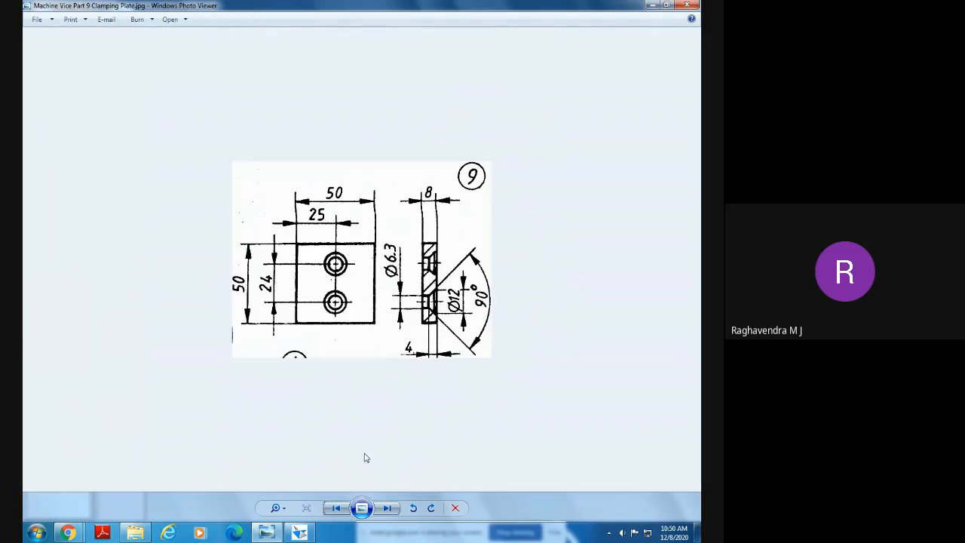
{"action": "left_click", "coordinate": [300, 533]}
{"action": "middle_click_drag", "start_coordinate": [352, 427], "coordinate": [439, 466]}
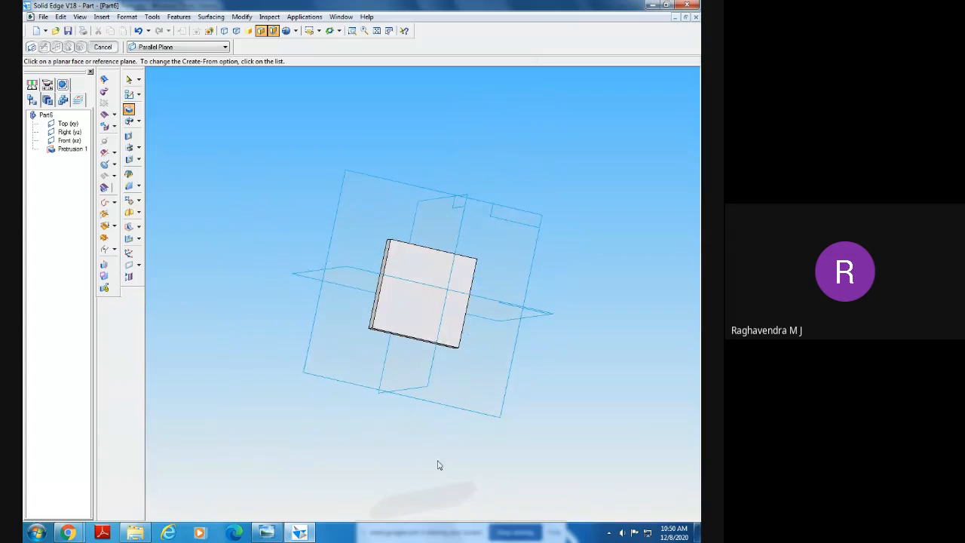
{"action": "left_click", "coordinate": [140, 159]}
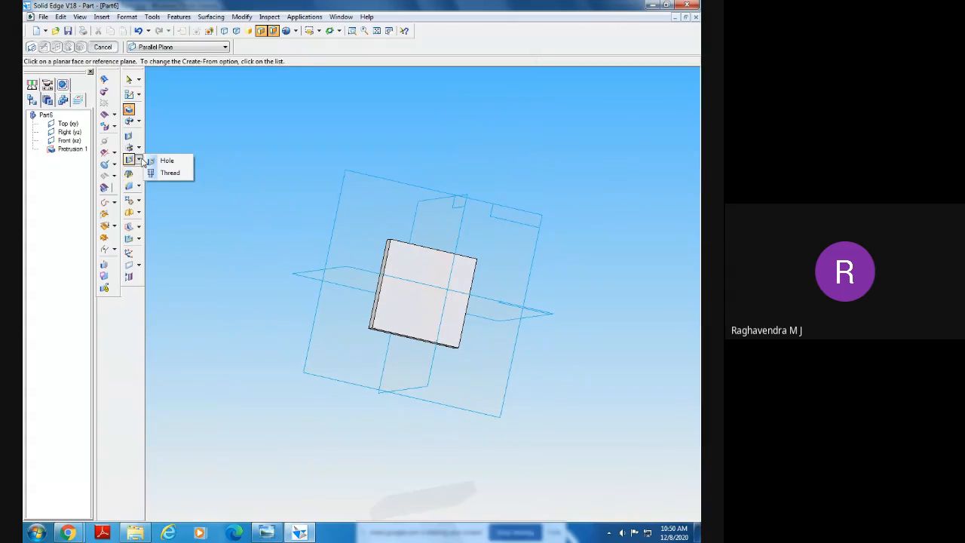
{"action": "left_click", "coordinate": [167, 161]}
{"action": "middle_click_drag", "start_coordinate": [233, 312], "coordinate": [228, 360]}
{"action": "mouse_move", "coordinate": [307, 423]}
{"action": "middle_mouse_down"}
{"action": "mouse_move", "coordinate": [304, 486]}
{"action": "mouse_move", "coordinate": [260, 408]}
{"action": "middle_mouse_up"}
{"action": "left_click", "coordinate": [403, 304]}
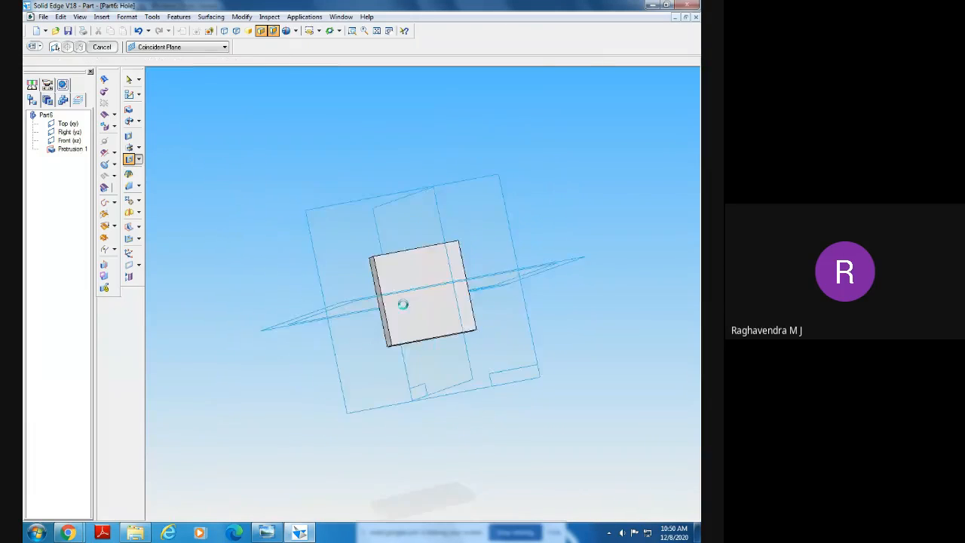
{"action": "left_click", "coordinate": [45, 50]}
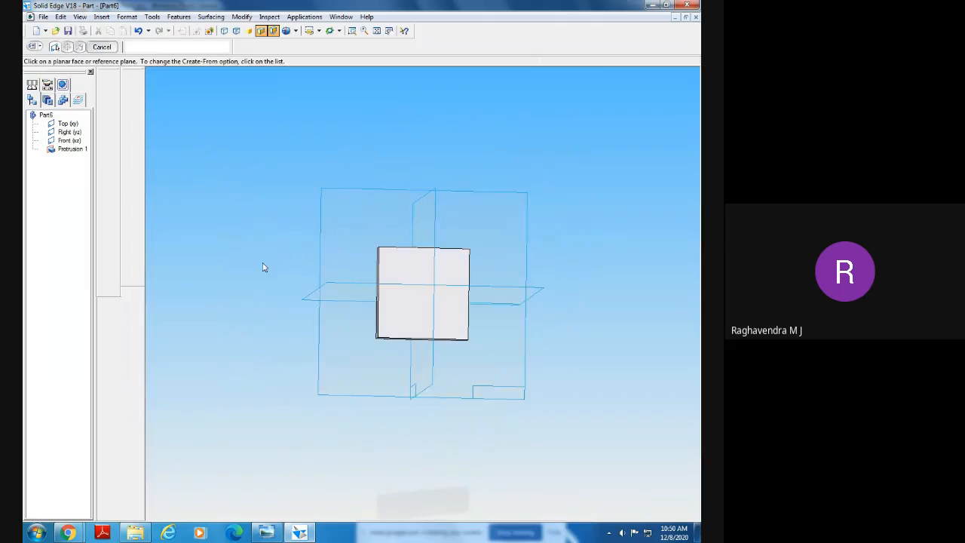
{"action": "left_click", "coordinate": [395, 315]}
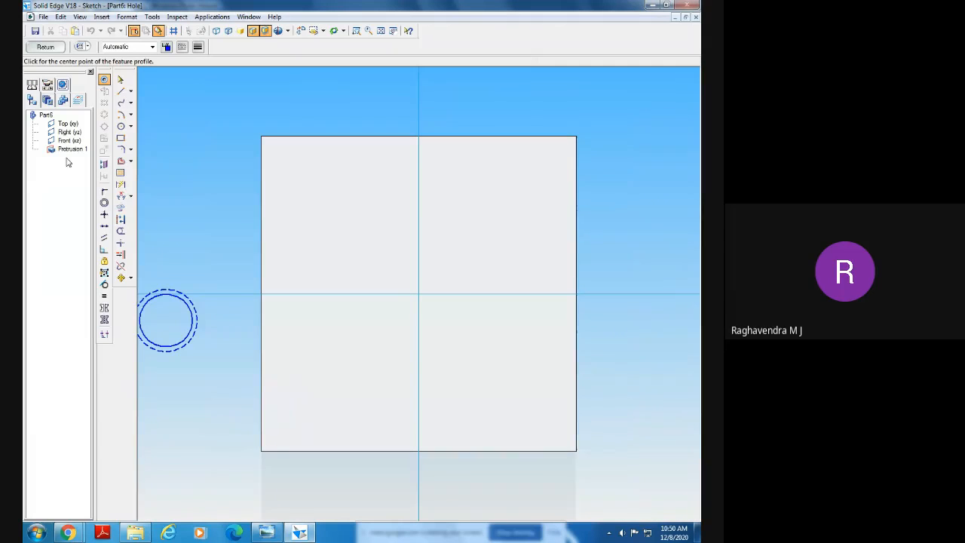
Set the hole type to Countersink with a 6.3 mm diameter, 12 mm countersink diameter and 90° countersink angle
{"action": "left_click", "coordinate": [82, 47]}
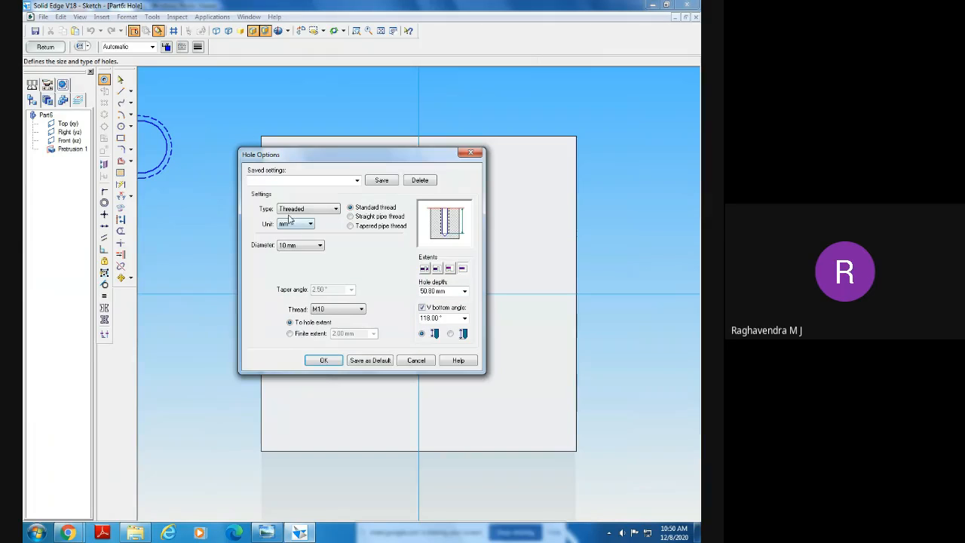
{"action": "left_click", "coordinate": [297, 214]}
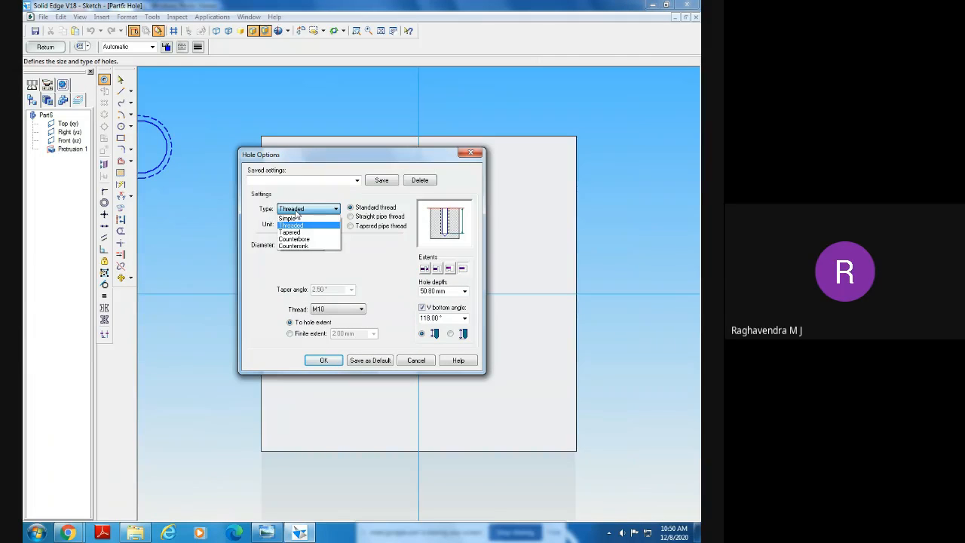
{"action": "left_click", "coordinate": [306, 248]}
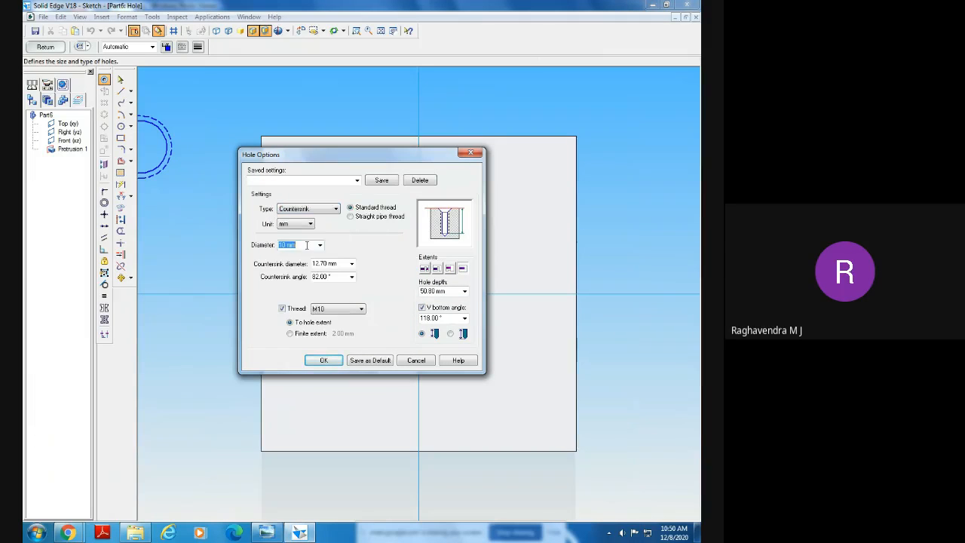
{"action": "type", "text": "6.3"}
{"action": "left_click", "coordinate": [331, 263]}
{"action": "type", "text": "12"}
{"action": "left_click", "coordinate": [339, 277]}
{"action": "type", "text": "1"}
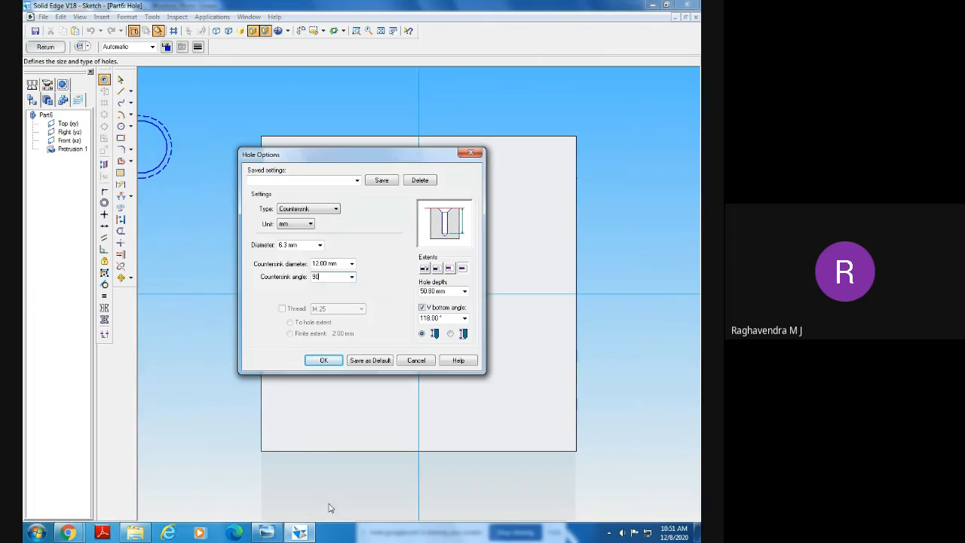
Check the hole section on the clamping plate drawing, set the hole extent to Through Next, and accept the hole options
{"action": "left_click", "coordinate": [268, 528]}
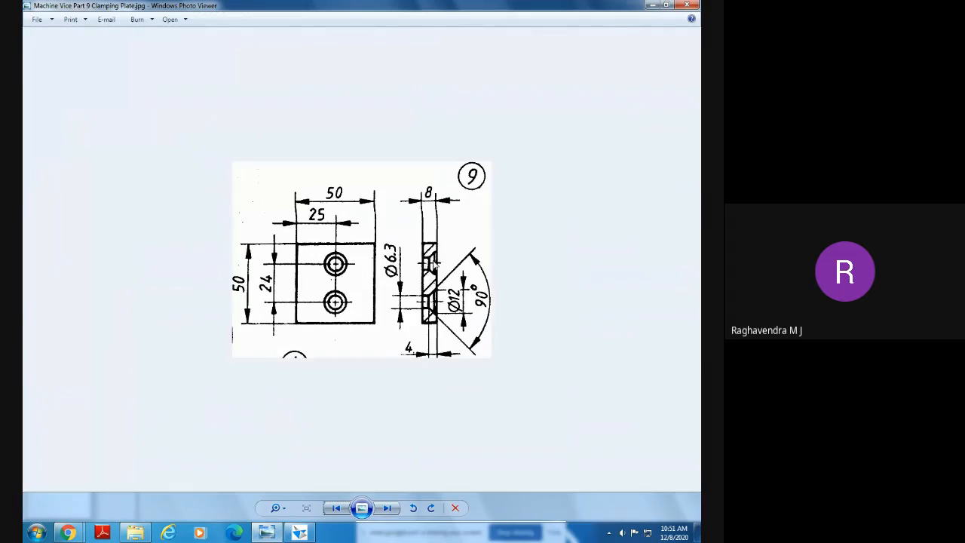
{"action": "left_click", "coordinate": [299, 532]}
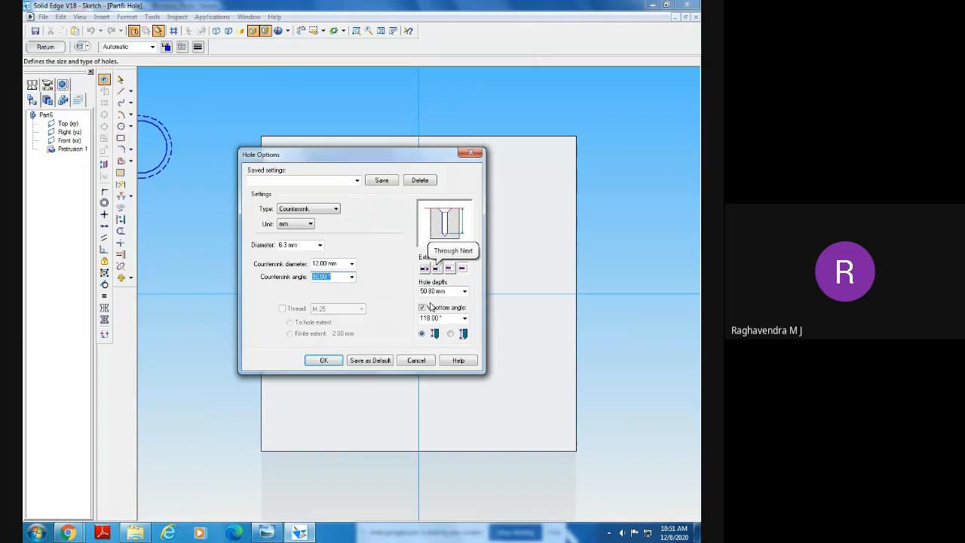
{"action": "left_click", "coordinate": [422, 309]}
{"action": "left_click", "coordinate": [437, 269]}
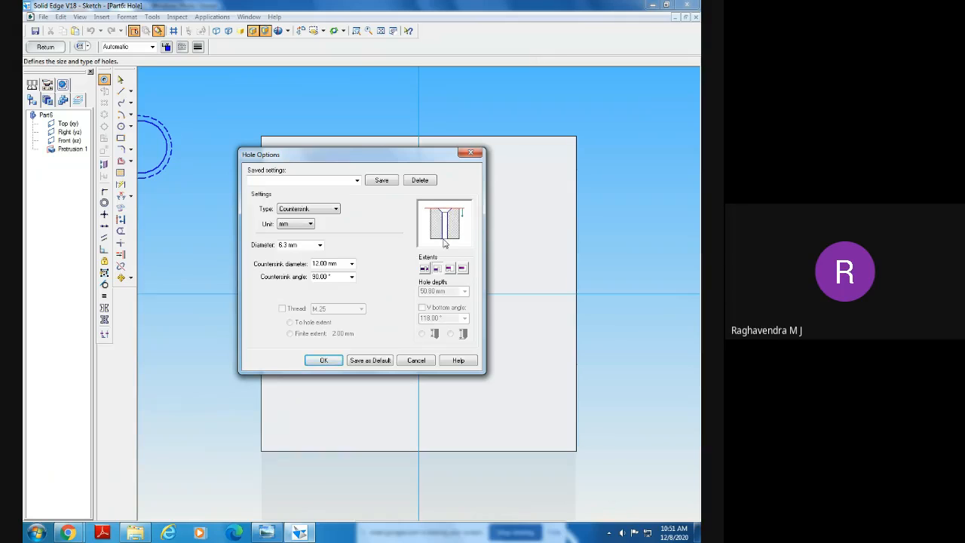
{"action": "double_click", "coordinate": [322, 263]}
{"action": "double_click", "coordinate": [298, 244]}
{"action": "double_click", "coordinate": [323, 277]}
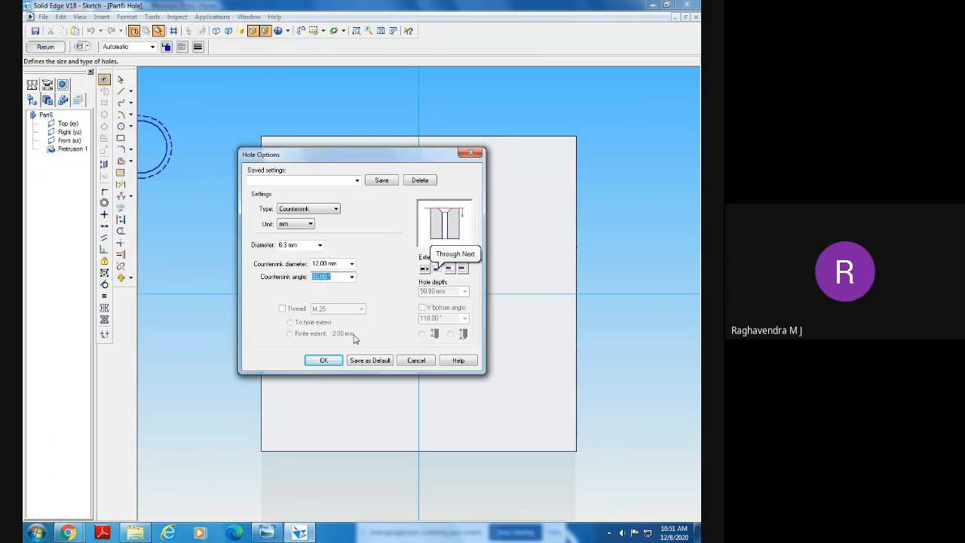
{"action": "left_click", "coordinate": [322, 360]}
Check the hole layout on the clamping plate drawing and place a hole on the horizontal centre line, about 14.7 mm left of the vertical one
{"action": "left_click", "coordinate": [268, 533]}
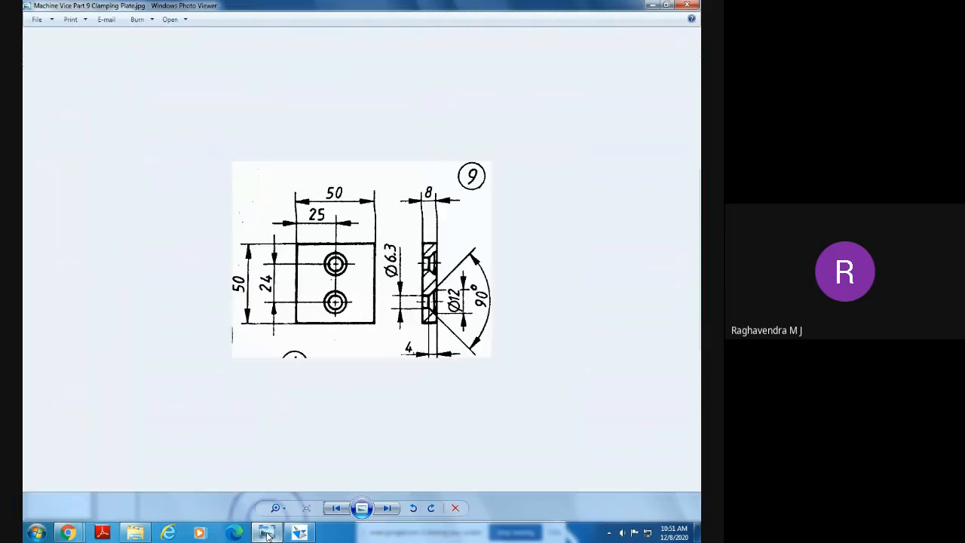
{"action": "left_click", "coordinate": [267, 533]}
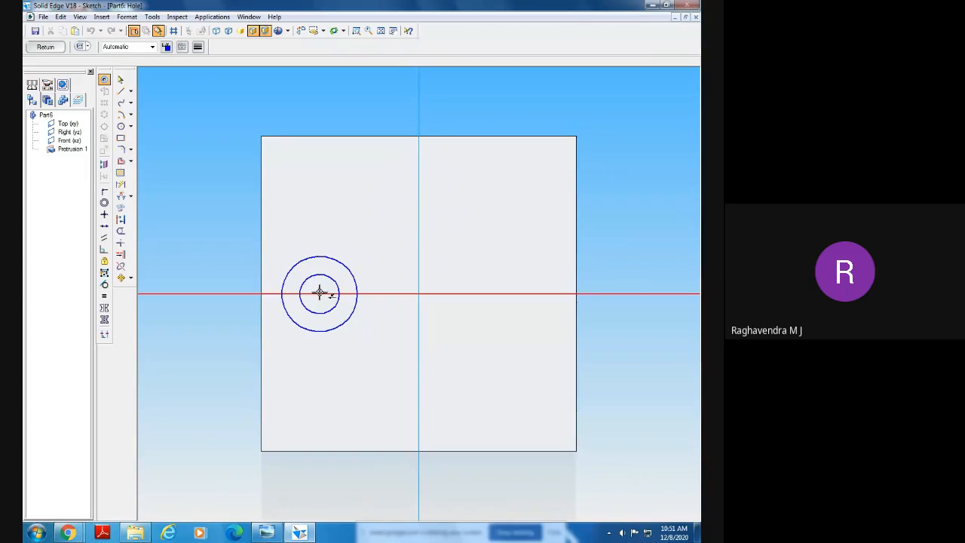
{"action": "left_click", "coordinate": [327, 293]}
{"action": "left_click", "coordinate": [266, 532]}
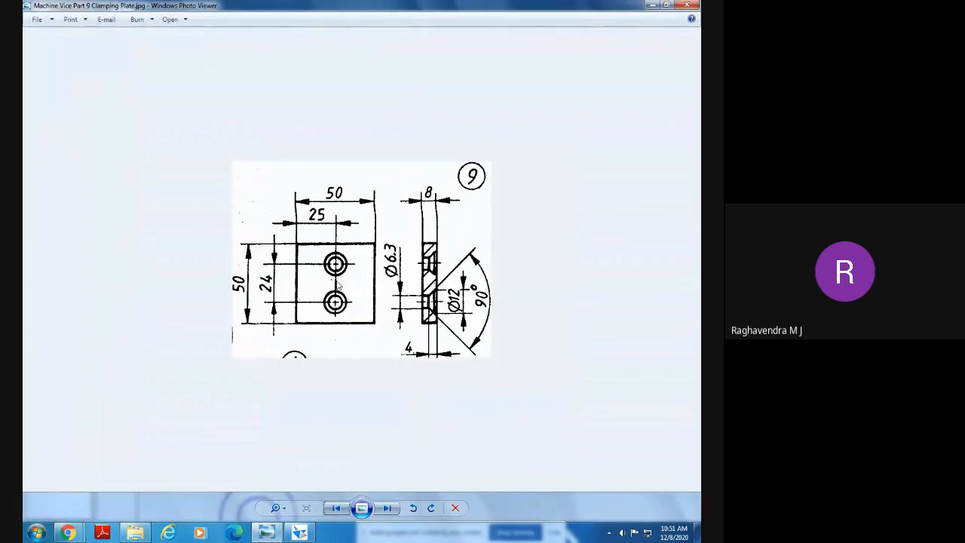
{"action": "left_click", "coordinate": [266, 532]}
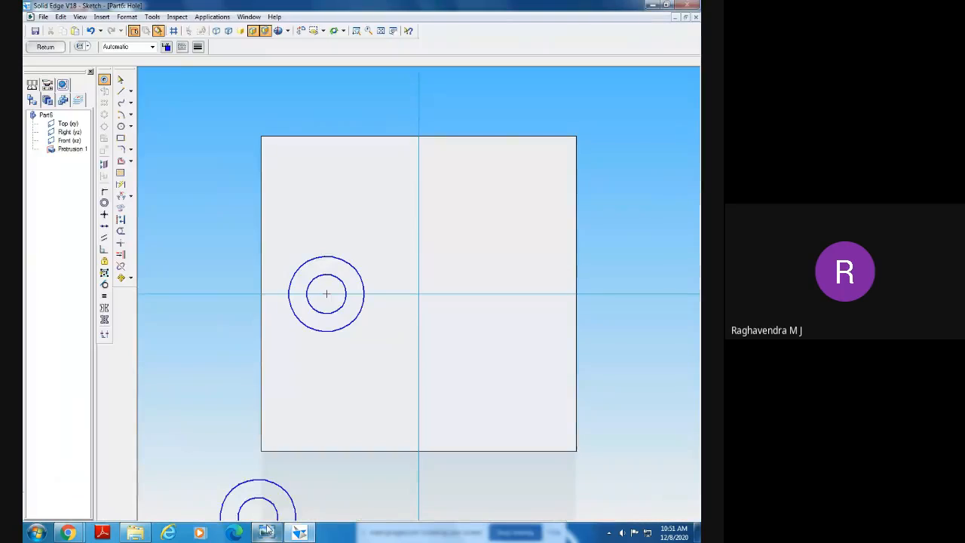
Dimension the hole centre from the vertical centre line, check the hole spacing on the drawing, and set the distance to 12 mm
{"action": "left_click", "coordinate": [121, 185]}
{"action": "left_click", "coordinate": [340, 273]}
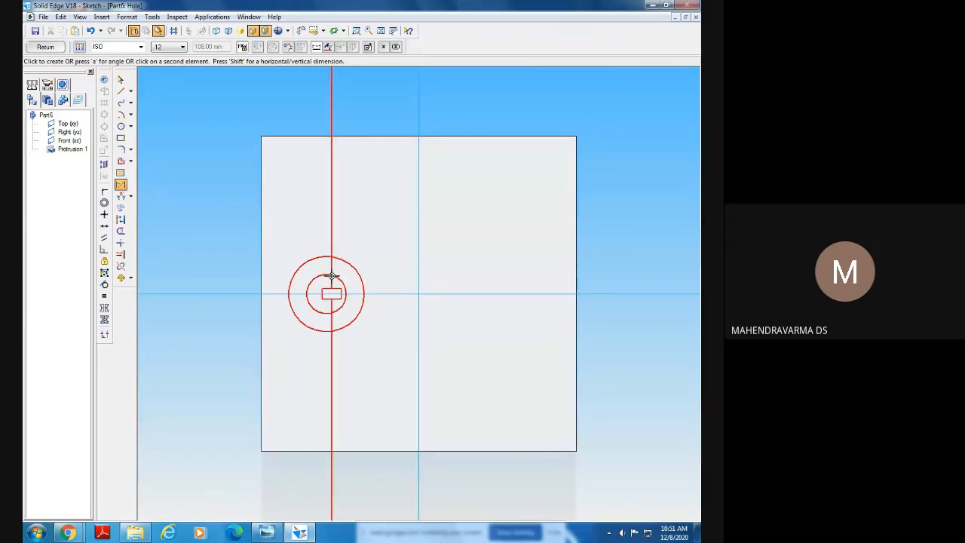
{"action": "left_click", "coordinate": [349, 217]}
{"action": "left_click", "coordinate": [266, 532]}
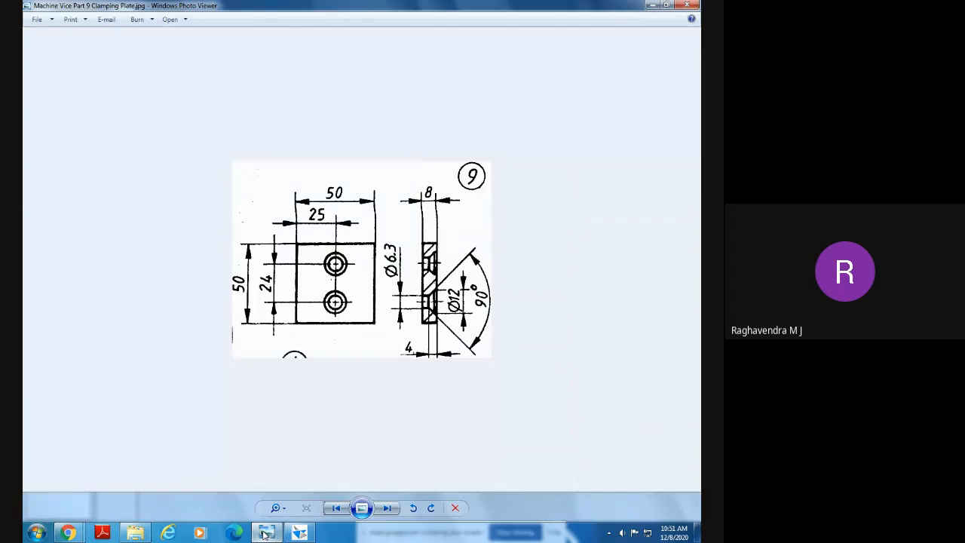
{"action": "left_click", "coordinate": [266, 532]}
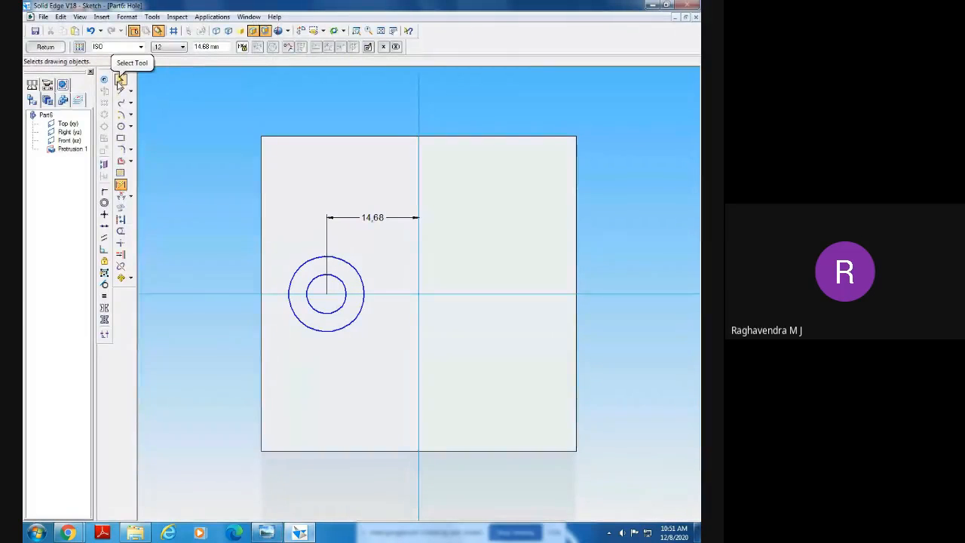
{"action": "left_click", "coordinate": [120, 79]}
{"action": "left_click", "coordinate": [379, 226]}
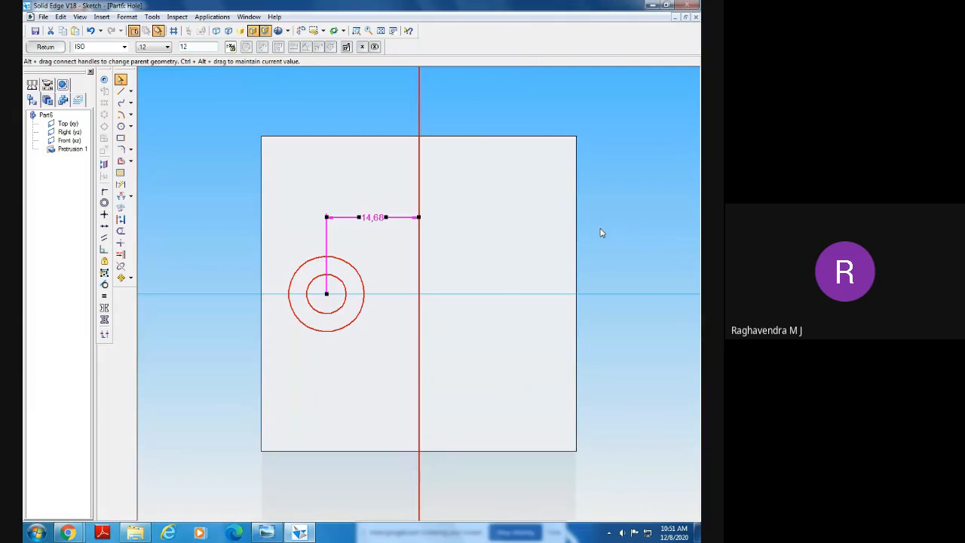
{"action": "type", "text": "12"}
{"action": "key", "text": "Return"}
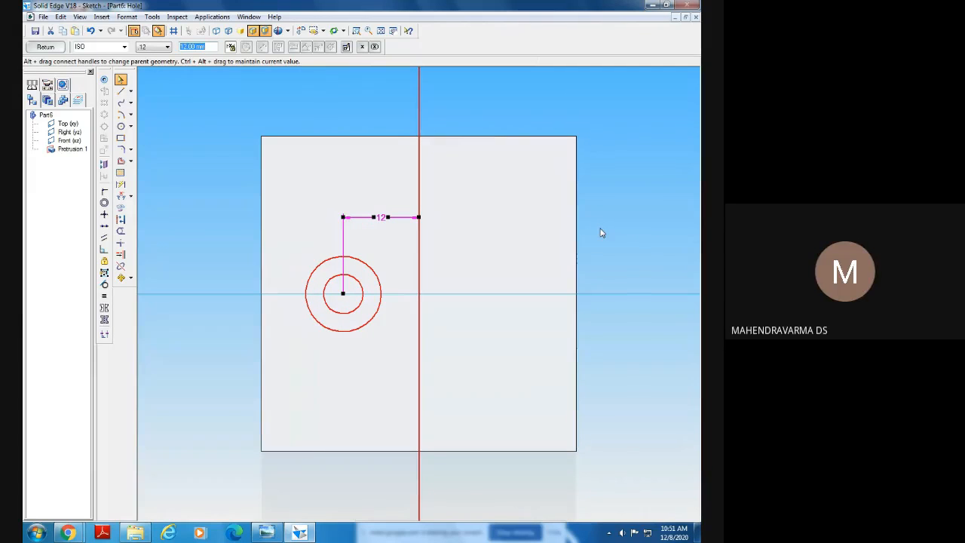
{"action": "left_click", "coordinate": [557, 381]}
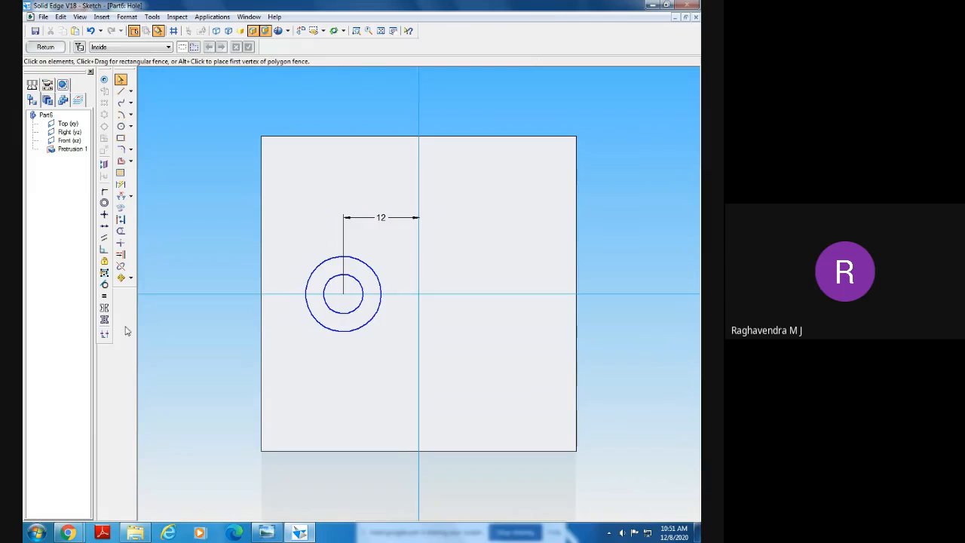
Mirror the hole circle about the vertical centre line to get the second hole
{"action": "left_click", "coordinate": [131, 279]}
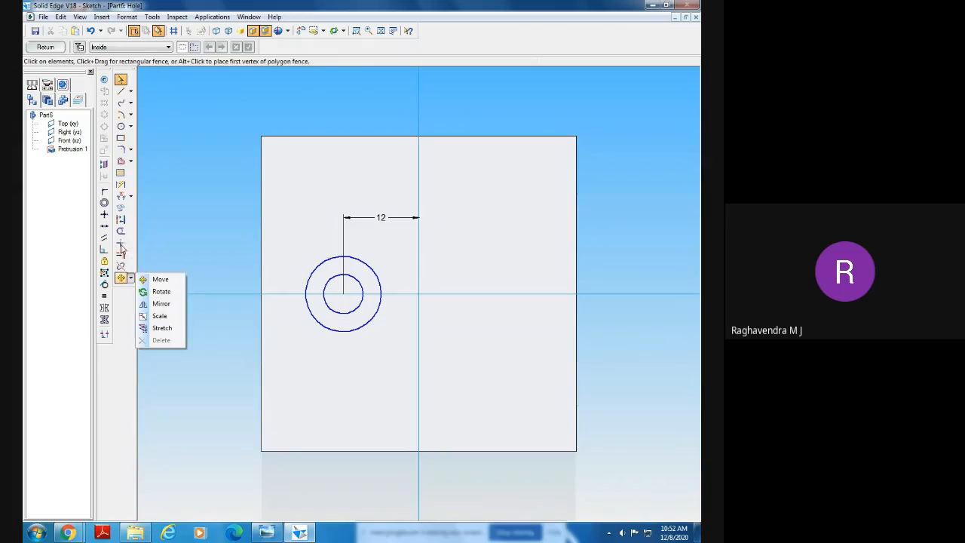
{"action": "left_click", "coordinate": [159, 305]}
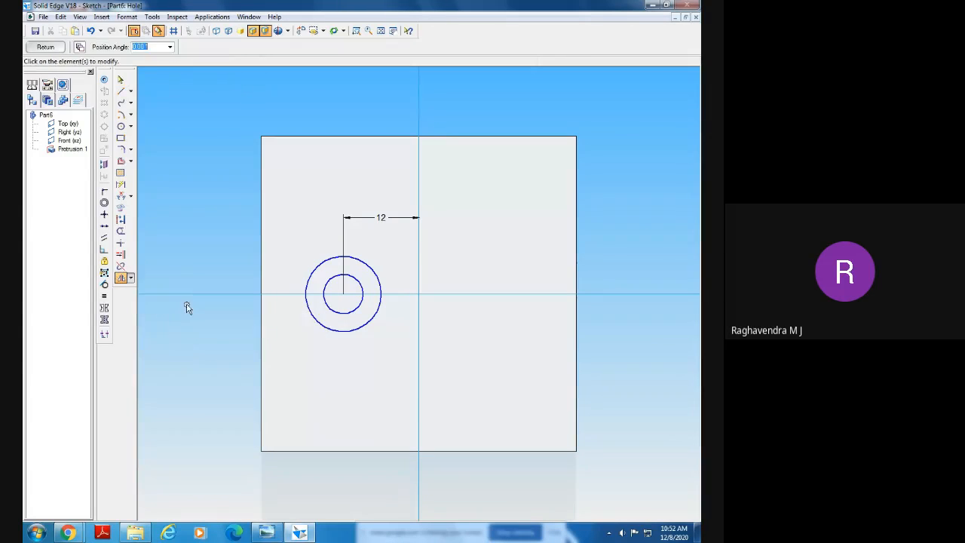
{"action": "left_click_drag", "start_coordinate": [225, 168], "coordinate": [428, 429]}
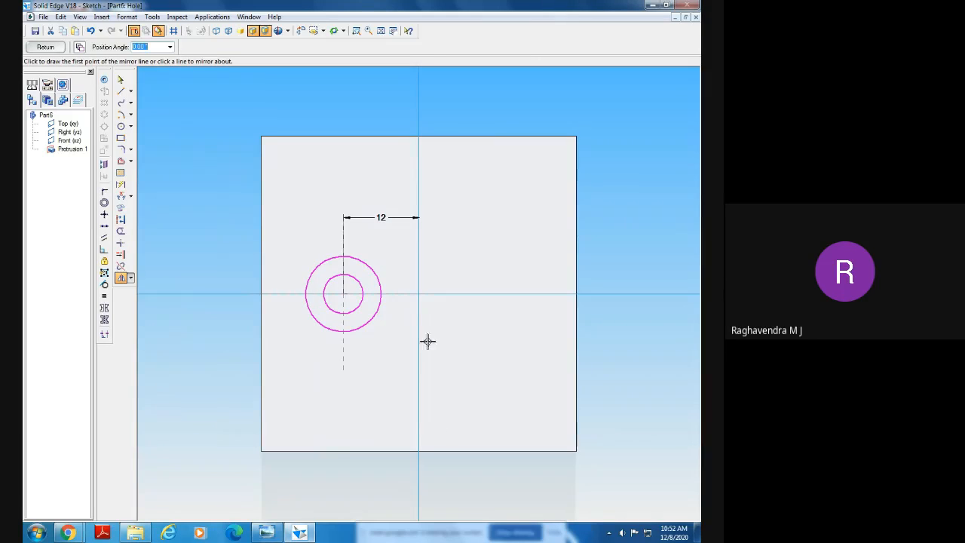
{"action": "left_click", "coordinate": [419, 270]}
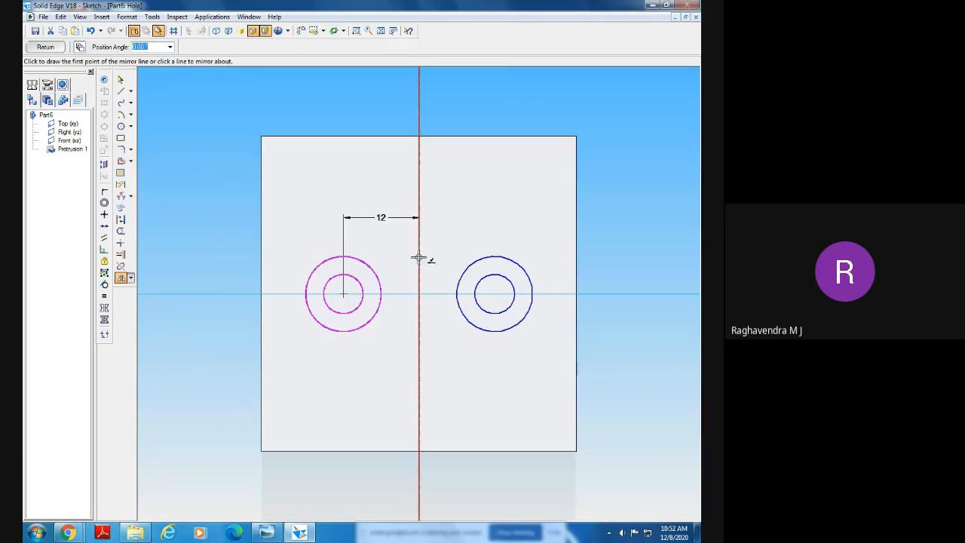
{"action": "right_click", "coordinate": [450, 325]}
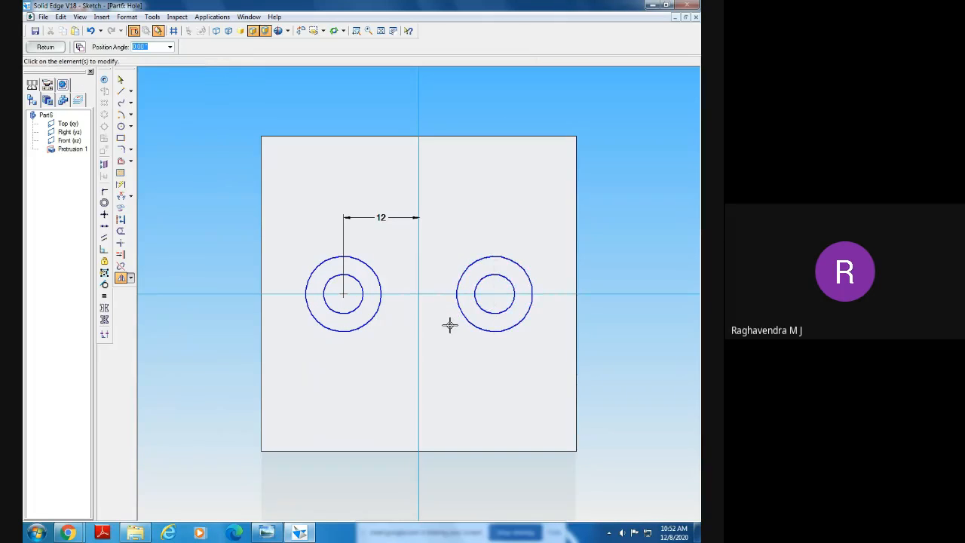
Dimension the spacing between the two hole centres and finish the profile to cut both countersunk holes through the plate
{"action": "left_click", "coordinate": [121, 185]}
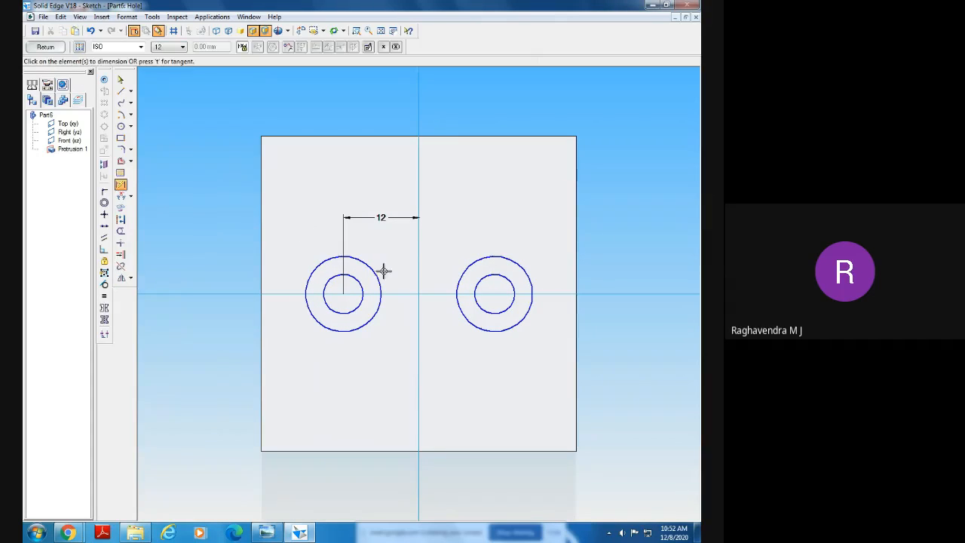
{"action": "left_click", "coordinate": [361, 281]}
{"action": "left_click", "coordinate": [520, 268]}
{"action": "left_click", "coordinate": [466, 180]}
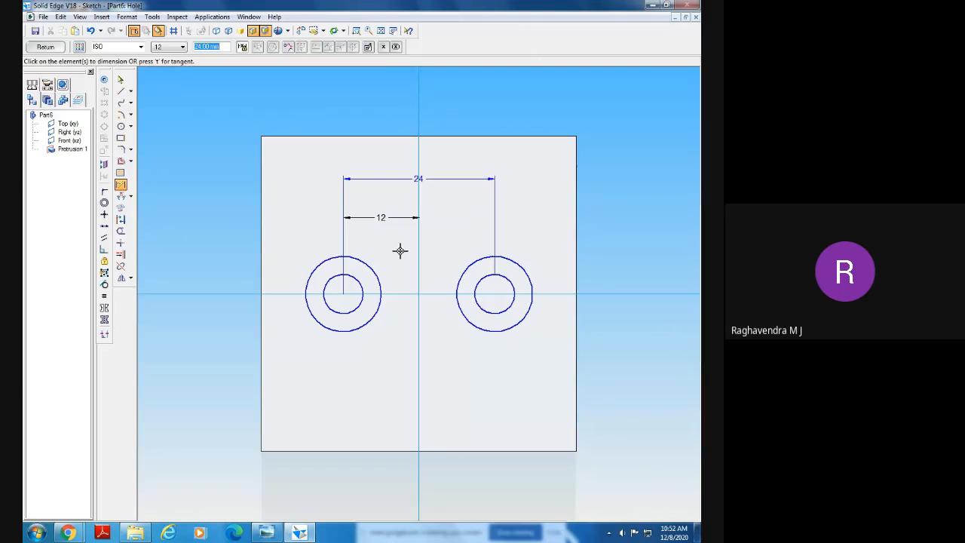
{"action": "left_click", "coordinate": [44, 52]}
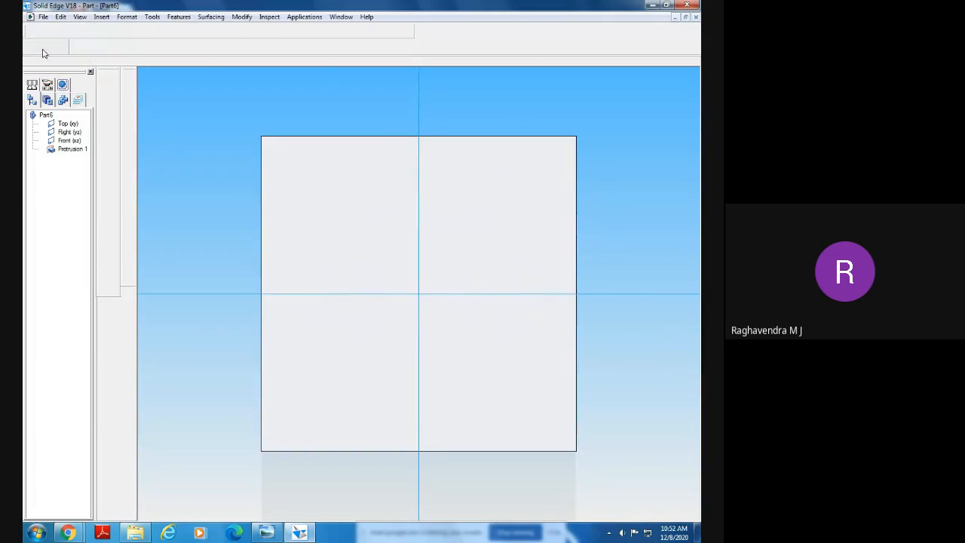
{"action": "left_click", "coordinate": [192, 216]}
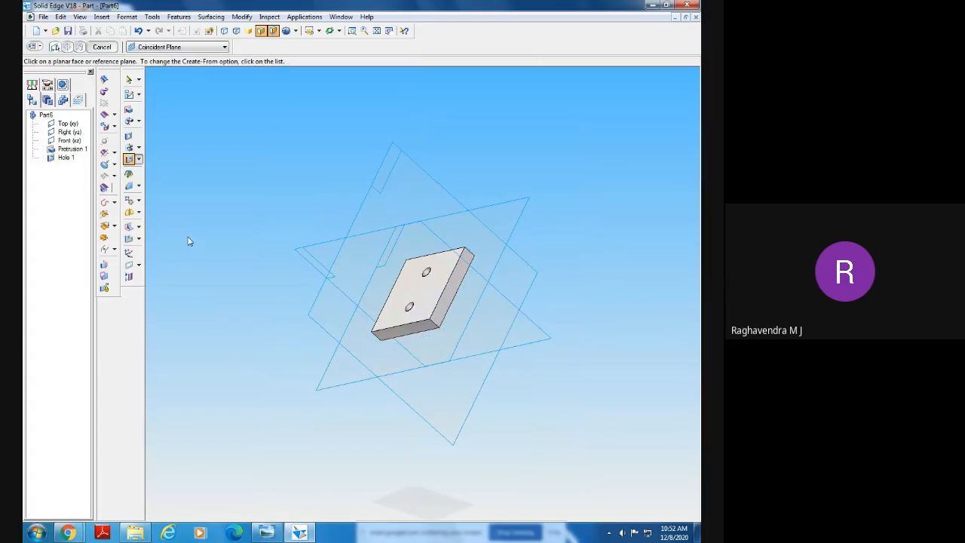
Examine the two countersunk openings on the plate's large face from an angle at close range
{"action": "middle_click_drag", "start_coordinate": [264, 377], "coordinate": [198, 252]}
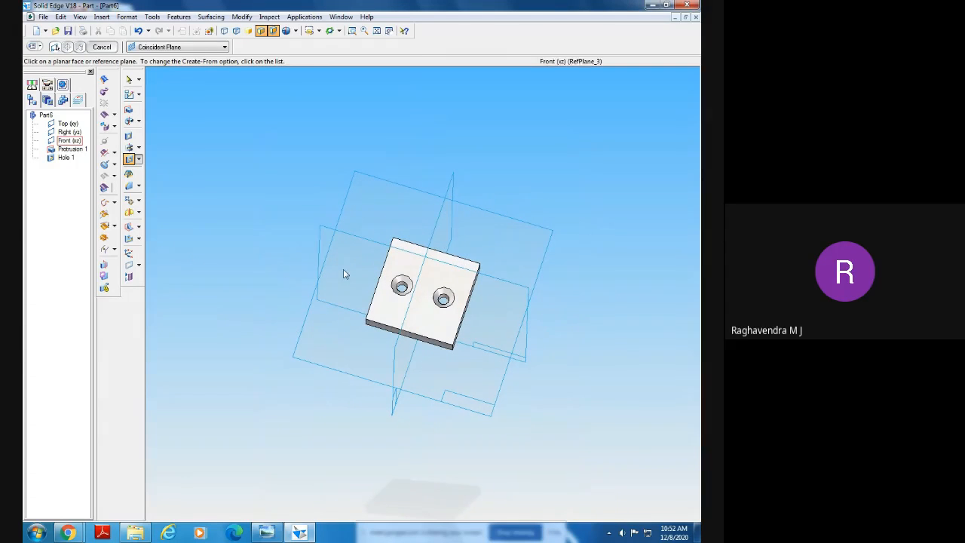
{"action": "left_click", "coordinate": [352, 30]}
{"action": "left_click_drag", "start_coordinate": [394, 258], "coordinate": [541, 393]}
{"action": "right_click", "coordinate": [541, 393]}
{"action": "middle_click_drag", "start_coordinate": [397, 276], "coordinate": [397, 216]}
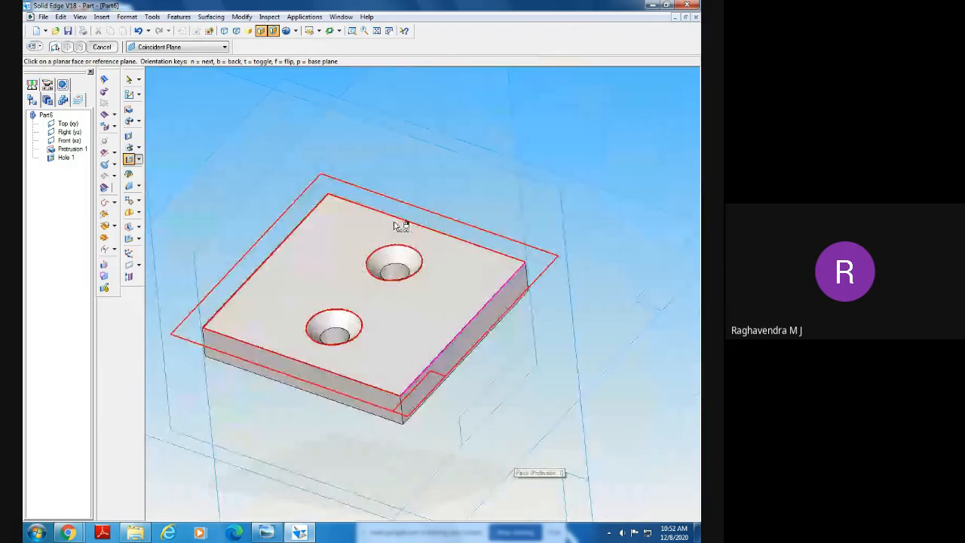
Display the plate with its hidden edges and examine the profiles of the countersunk holes edge-on
{"action": "left_click", "coordinate": [236, 30]}
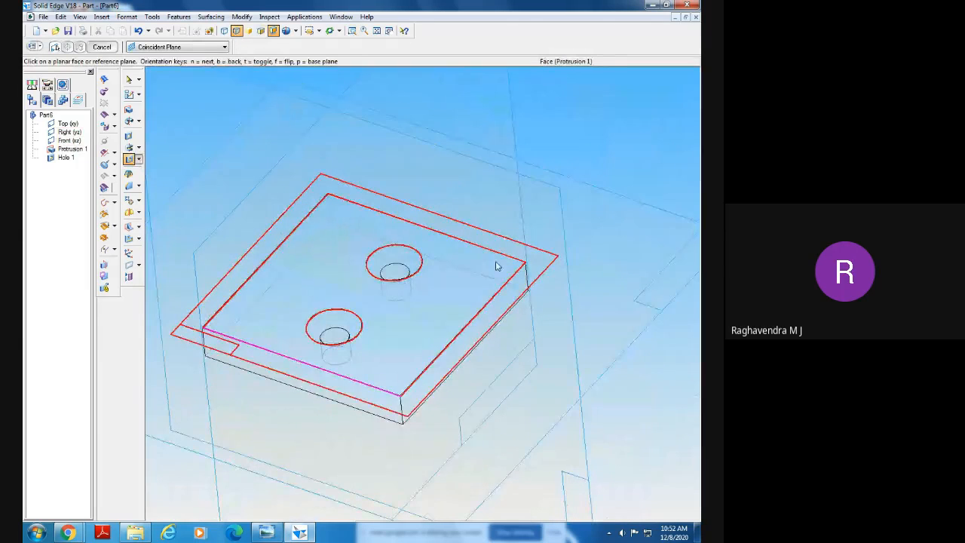
{"action": "middle_click_drag", "start_coordinate": [504, 291], "coordinate": [491, 170]}
{"action": "left_click", "coordinate": [319, 31]}
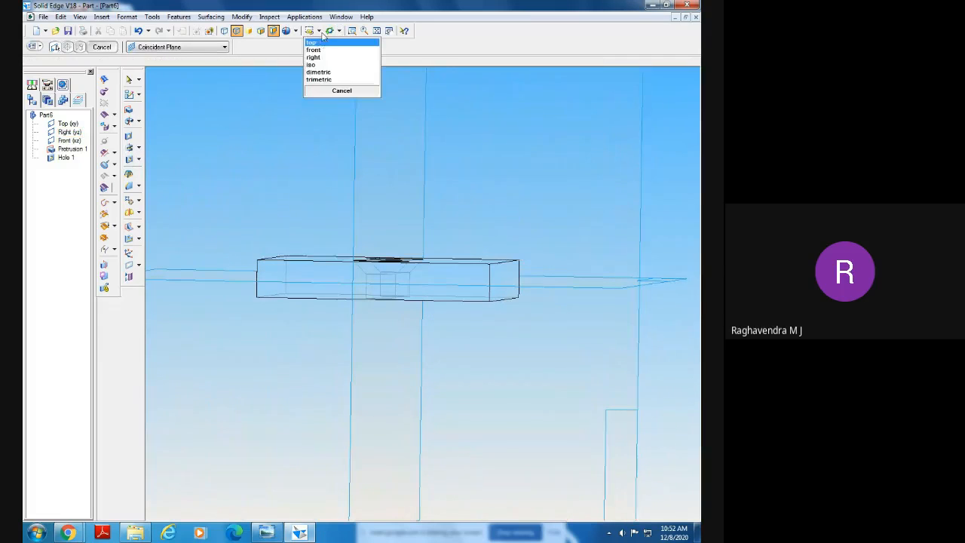
{"action": "left_click", "coordinate": [320, 51]}
{"action": "left_click", "coordinate": [319, 31]}
{"action": "left_click", "coordinate": [318, 48]}
{"action": "left_click", "coordinate": [319, 31]}
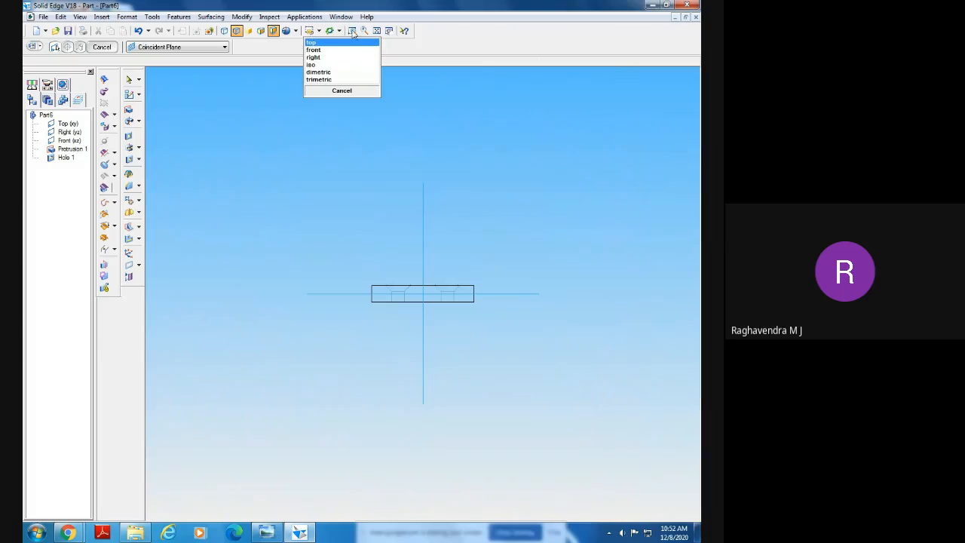
{"action": "left_click", "coordinate": [342, 236]}
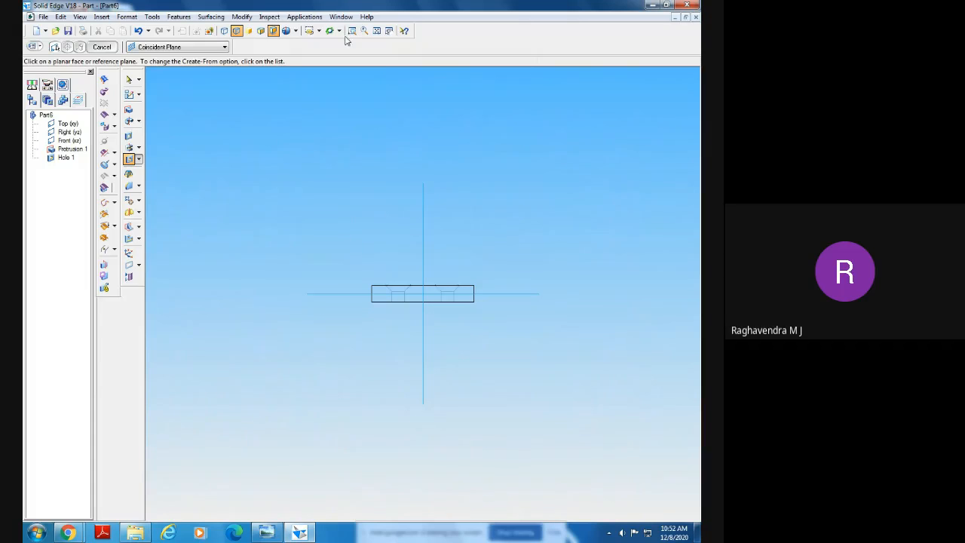
{"action": "left_click", "coordinate": [352, 31]}
{"action": "left_click_drag", "start_coordinate": [338, 242], "coordinate": [558, 384]}
{"action": "left_click_drag", "start_coordinate": [209, 189], "coordinate": [556, 344]}
{"action": "key", "text": "Escape"}
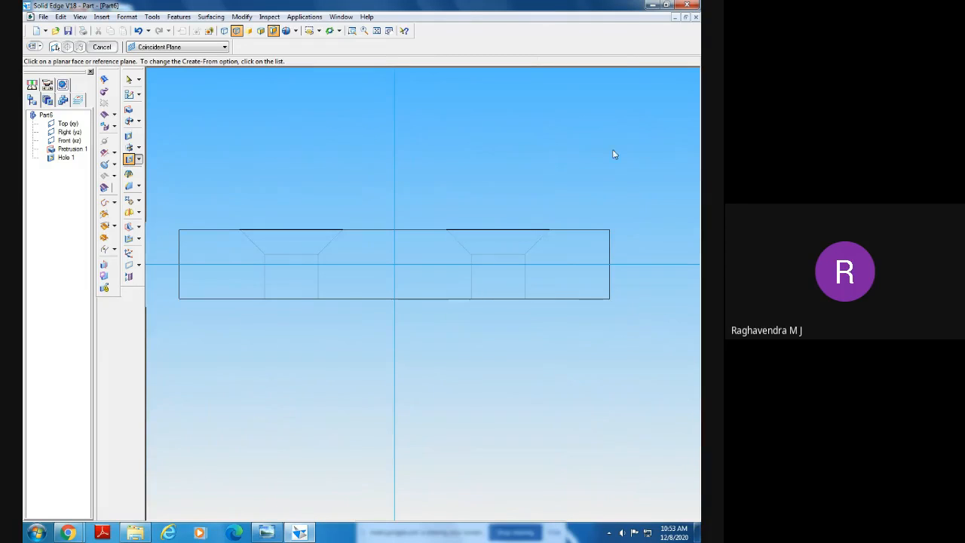
{"action": "left_click", "coordinate": [377, 31]}
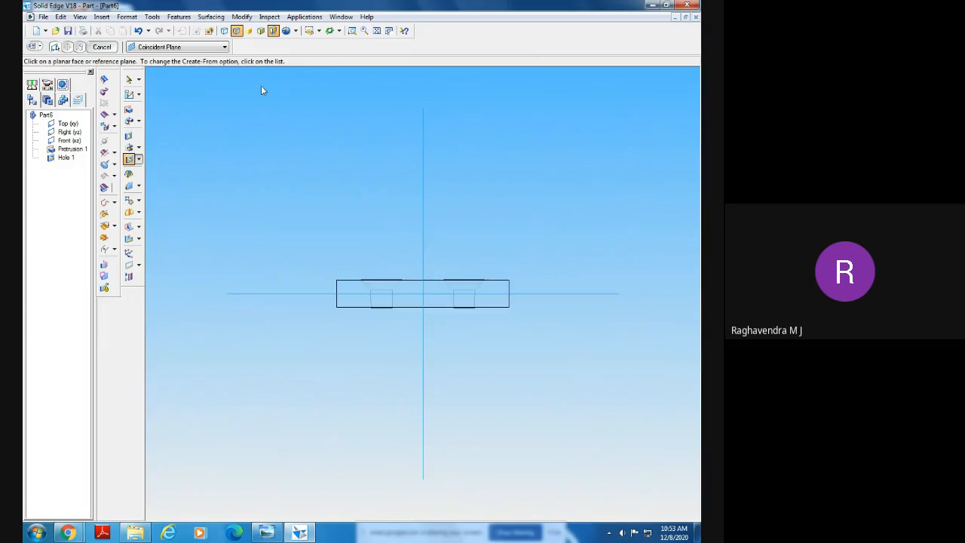
Return the plate to shaded display and orient it to an isometric view
{"action": "left_click", "coordinate": [261, 31]}
{"action": "key", "text": "ctrl+i"}
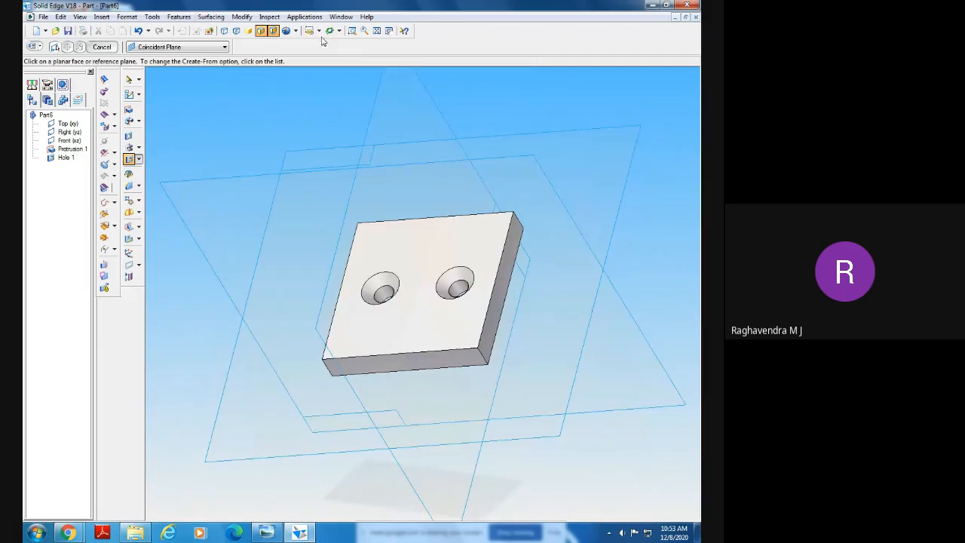
{"action": "left_click", "coordinate": [319, 31]}
{"action": "left_click", "coordinate": [320, 72]}
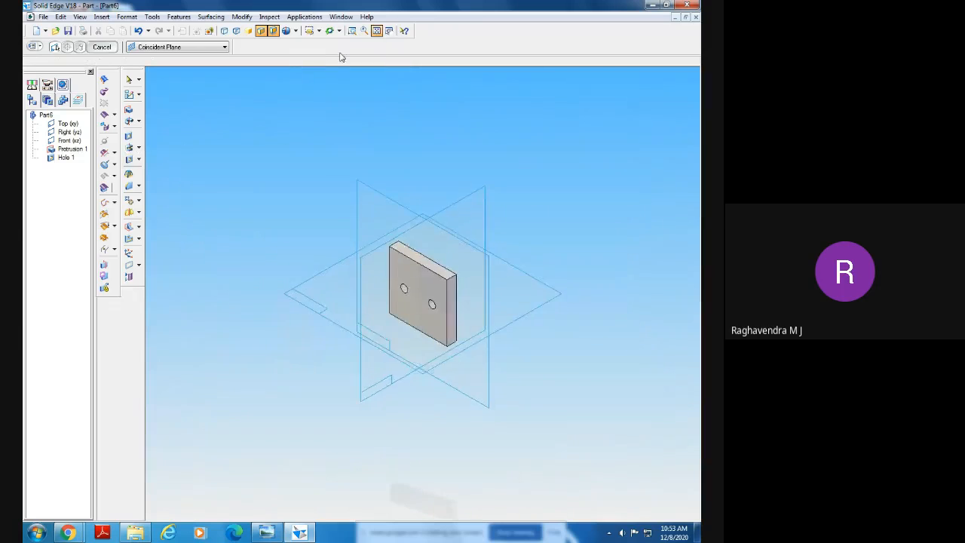
Apply the material FE410 to the clamping plate through the Material Table
{"action": "left_click", "coordinate": [152, 17]}
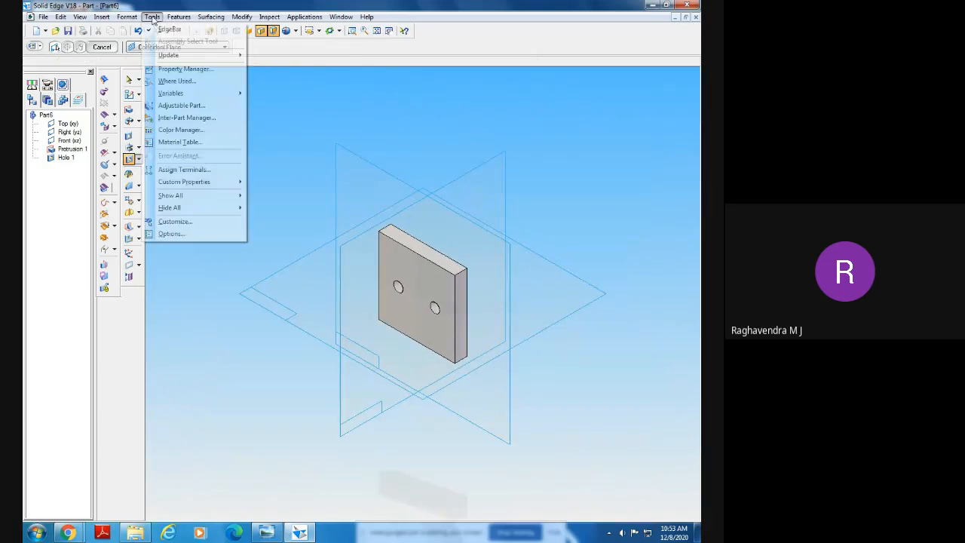
{"action": "left_click", "coordinate": [190, 143]}
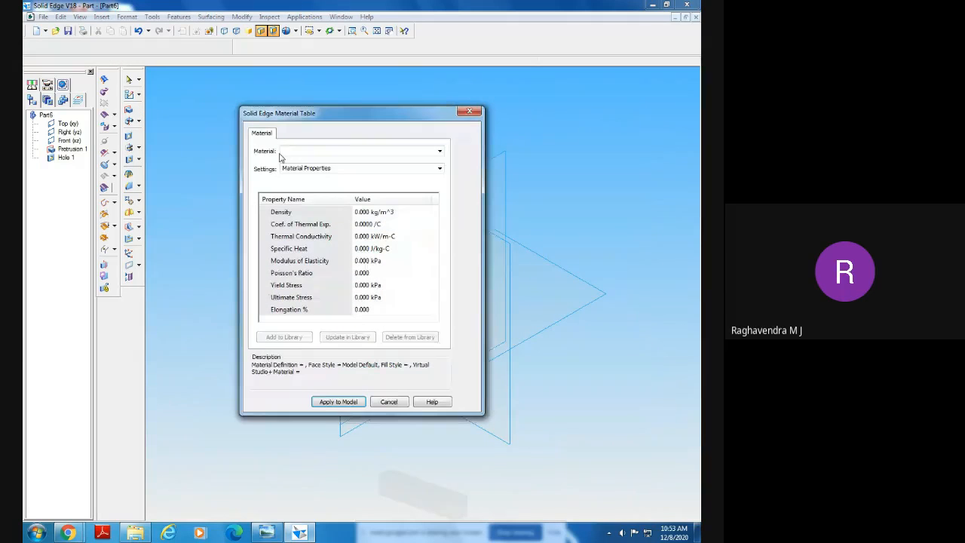
{"action": "type", "text": "FE"}
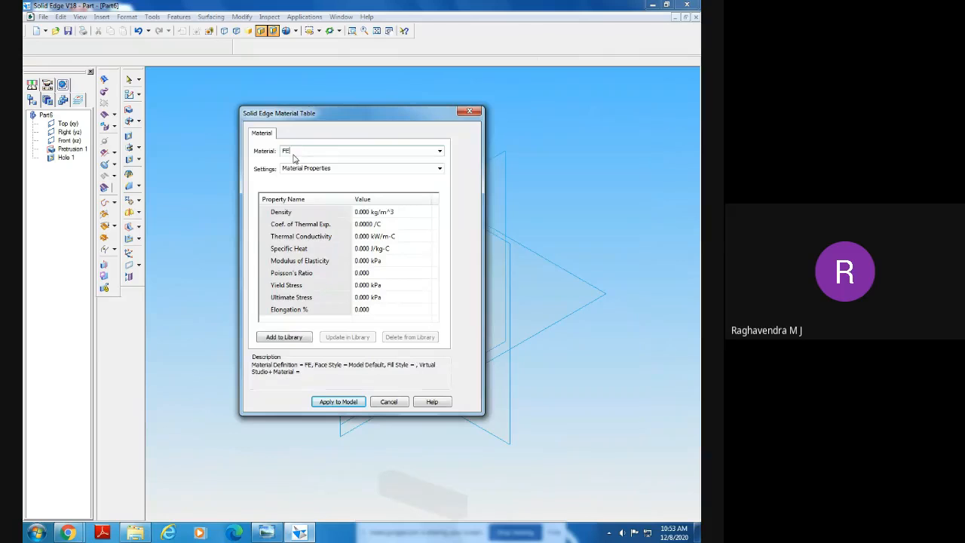
{"action": "type", "text": "410"}
{"action": "key", "text": "Return"}
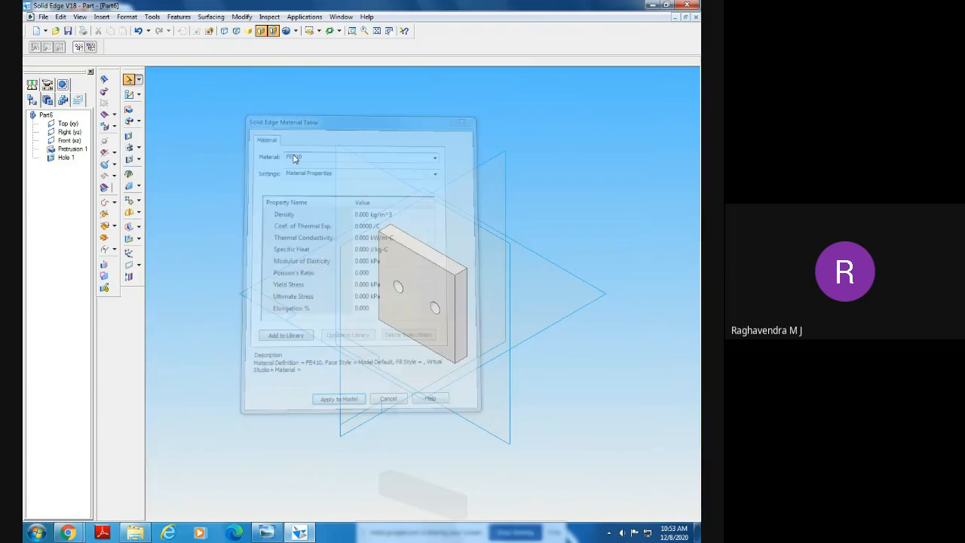
Open the part's file properties and bring up the full Machine Vice 1 drawing to look up the part name in its parts list
{"action": "left_click", "coordinate": [50, 20]}
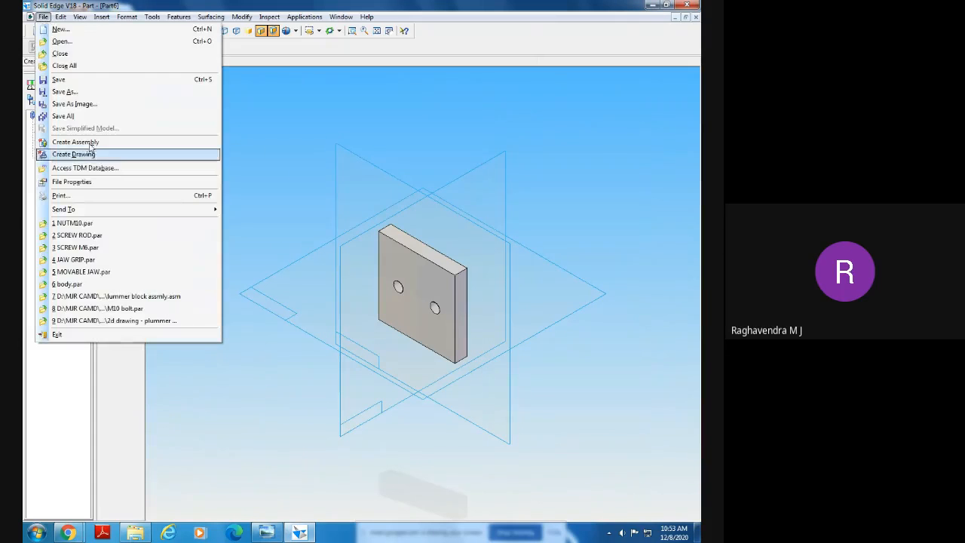
{"action": "left_click", "coordinate": [98, 188]}
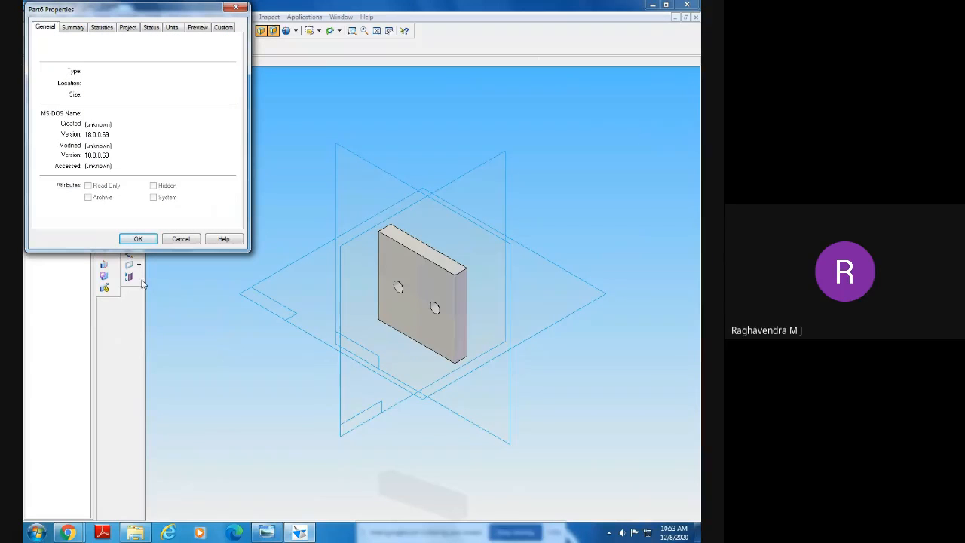
{"action": "left_click", "coordinate": [267, 534]}
{"action": "left_click", "coordinate": [333, 511]}
{"action": "left_click", "coordinate": [333, 511]}
{"action": "left_click", "coordinate": [333, 511]}
{"action": "left_click", "coordinate": [332, 511]}
{"action": "left_click", "coordinate": [332, 512]}
{"action": "left_click", "coordinate": [332, 511]}
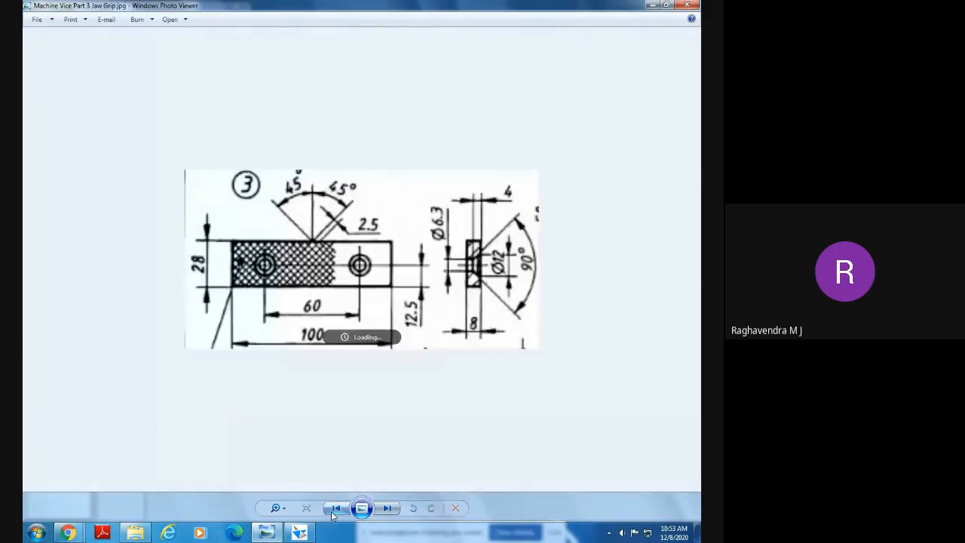
{"action": "left_click", "coordinate": [332, 511]}
{"action": "left_click", "coordinate": [333, 511]}
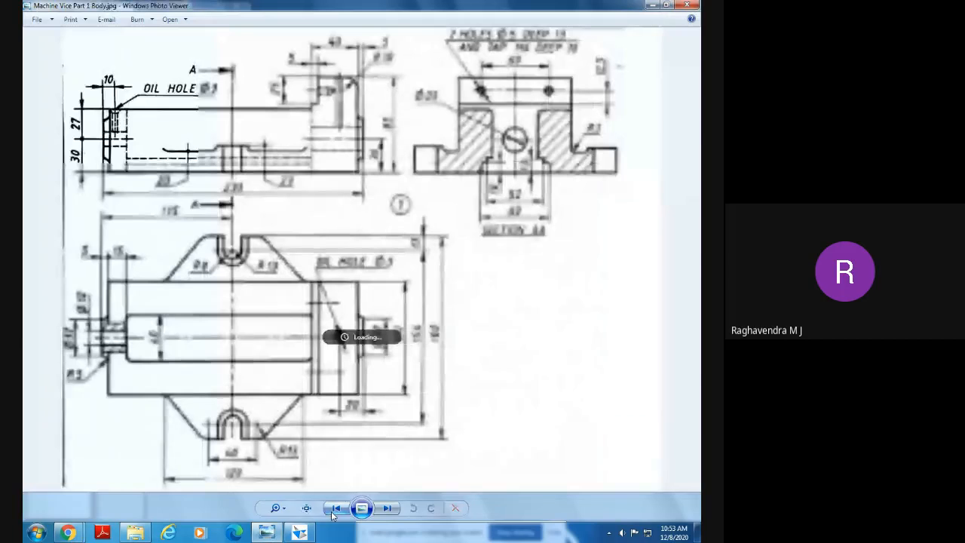
{"action": "left_click", "coordinate": [332, 511]}
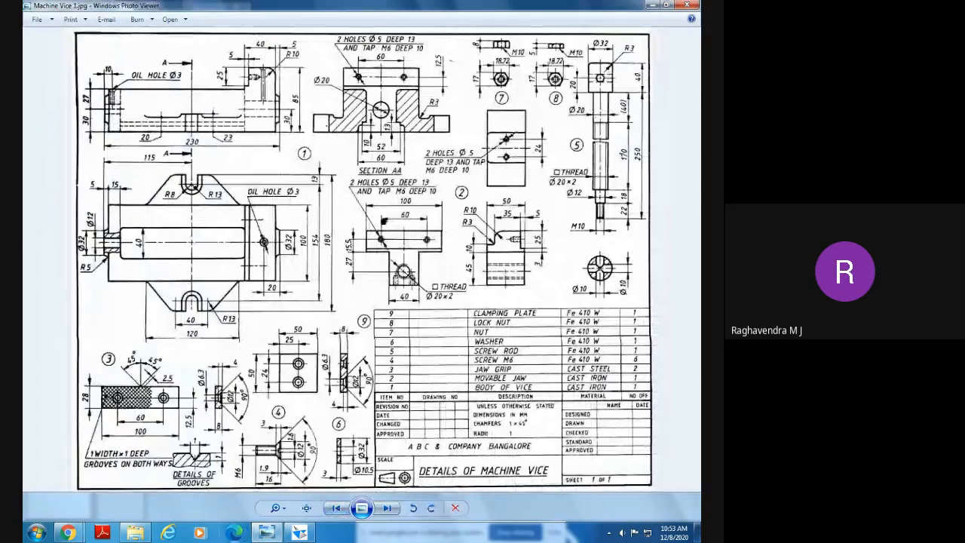
Set the part's title to CLAMPING PLATE in the summary file properties
{"action": "left_click", "coordinate": [265, 533]}
{"action": "left_click", "coordinate": [71, 26]}
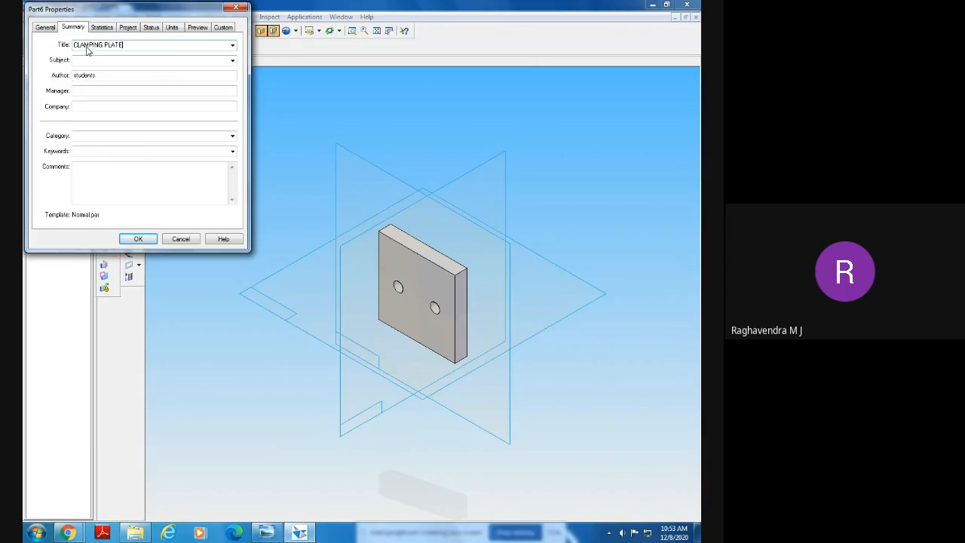
{"action": "left_click_drag", "start_coordinate": [136, 45], "coordinate": [72, 48]}
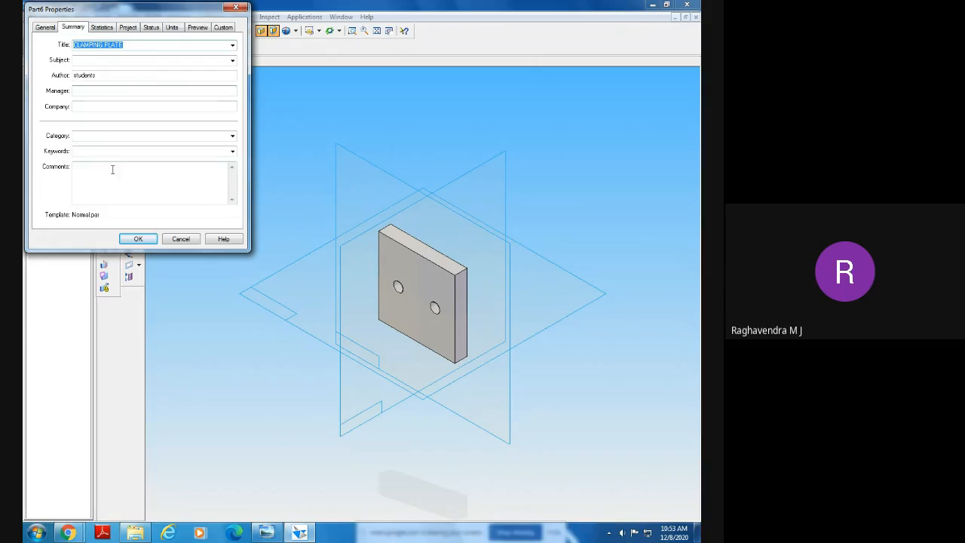
{"action": "left_click", "coordinate": [138, 239]}
Save the part as CLAMPING PLATE in the machine vice folder, accepting the file properties
{"action": "left_click", "coordinate": [43, 18]}
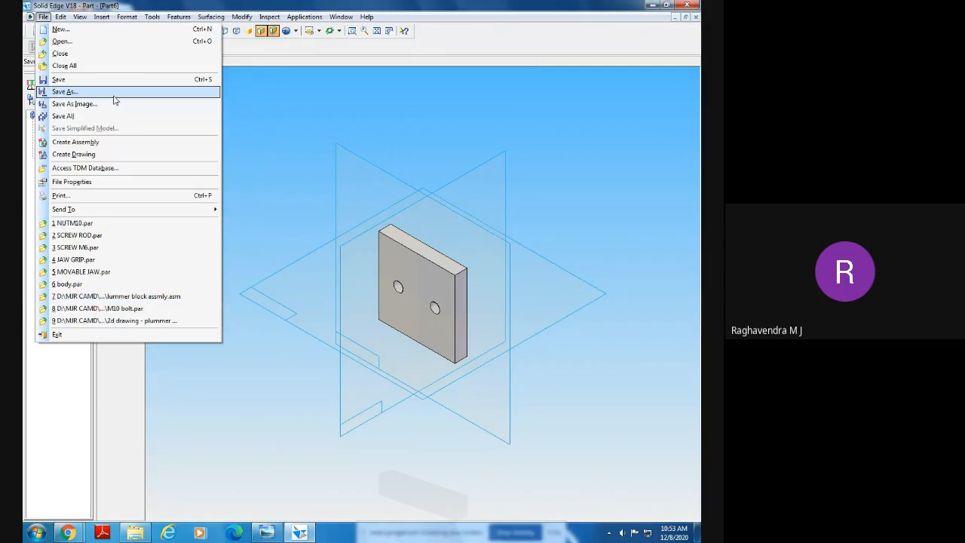
{"action": "left_click", "coordinate": [110, 91]}
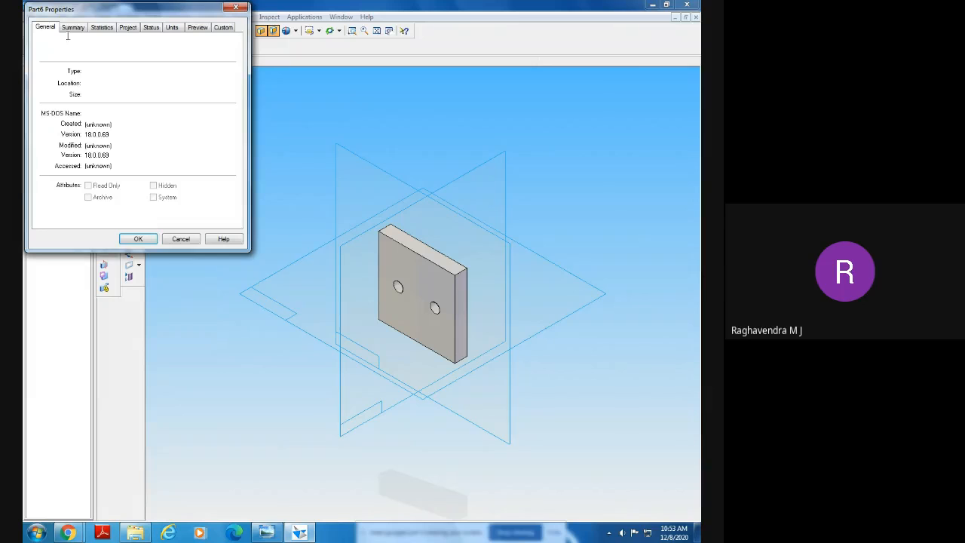
{"action": "left_click", "coordinate": [155, 240]}
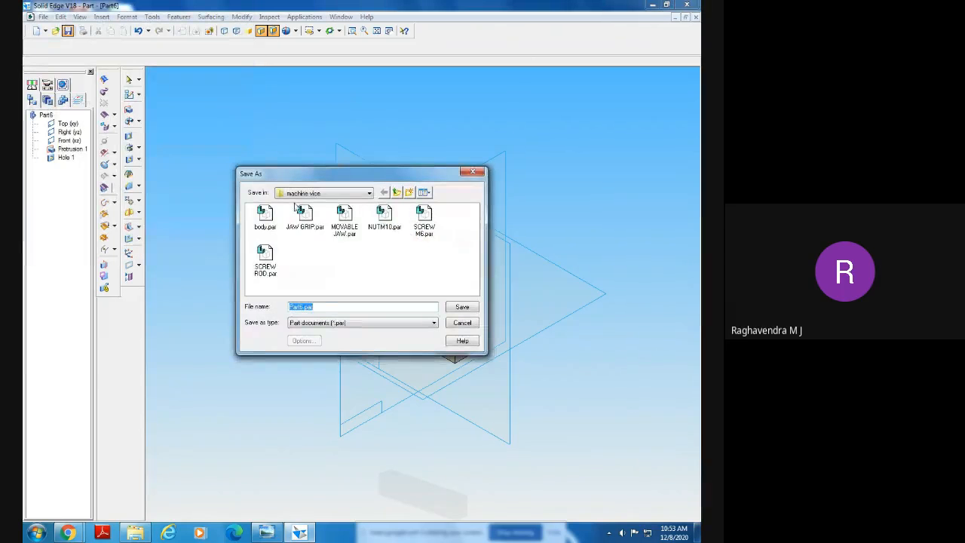
{"action": "type", "text": "CLAMPING PLATE"}
{"action": "left_click", "coordinate": [461, 307]}
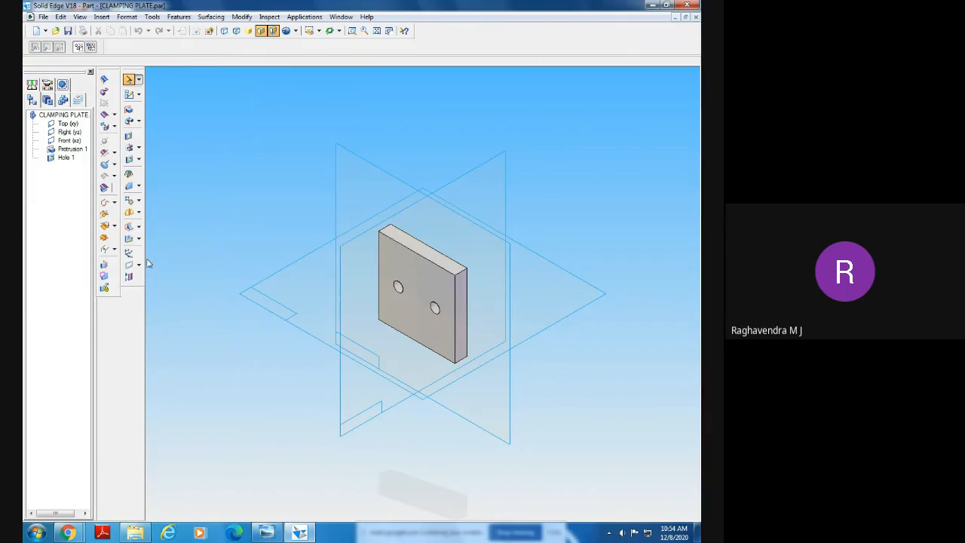
Close the clamping plate part and examine the washer detail, item 6, in the Machine Vice 1 drawing
{"action": "left_click", "coordinate": [695, 17]}
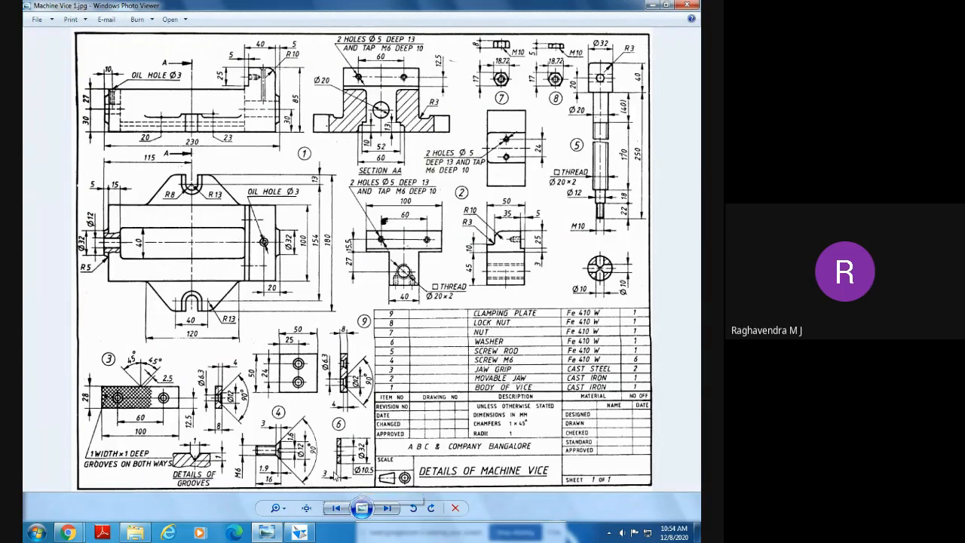
{"action": "scroll", "coordinate": [334, 474], "scroll_direction": "up", "scroll_amount": 1}
{"action": "scroll", "coordinate": [334, 474], "scroll_direction": "up", "scroll_amount": 2}
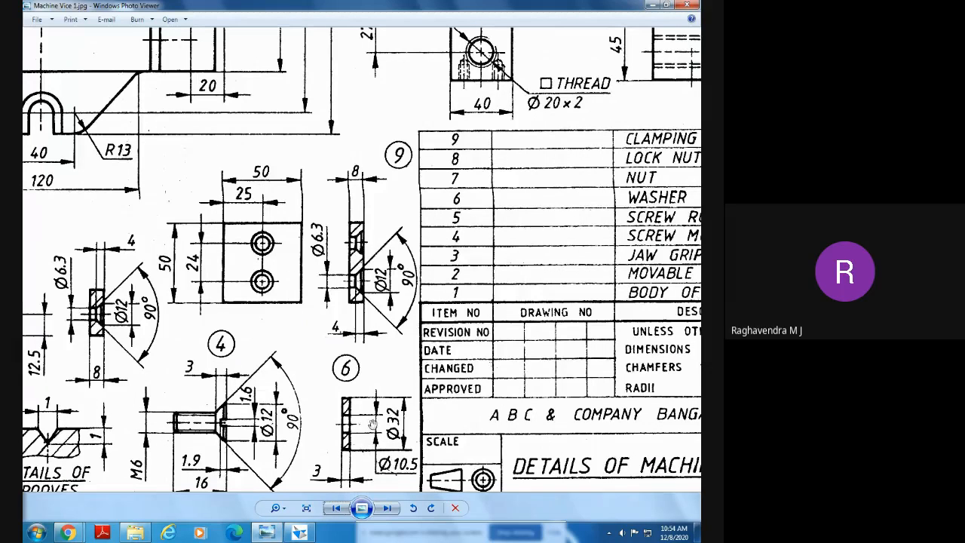
Create a new solid part in Solid Edge and start a protrusion profile on the front (xz) reference plane
{"action": "left_click", "coordinate": [299, 532]}
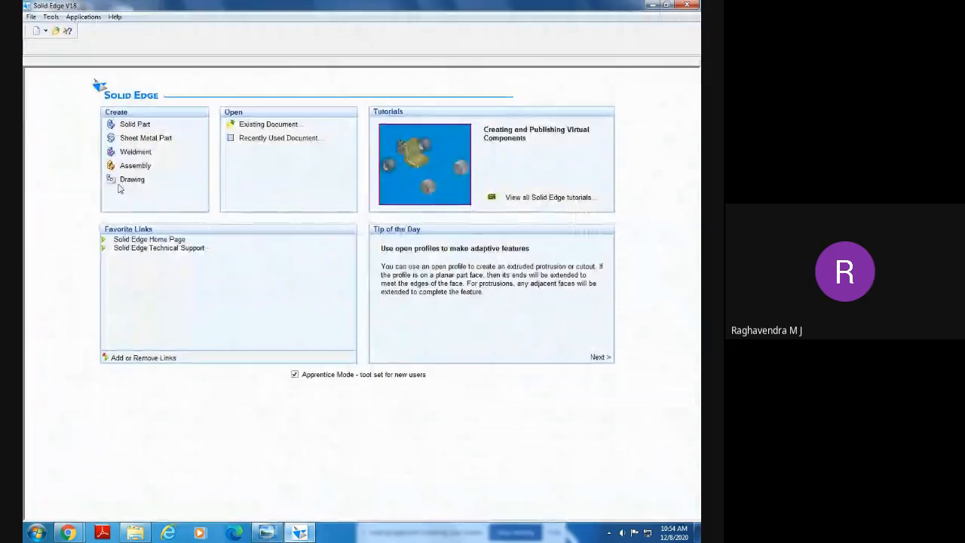
{"action": "left_click", "coordinate": [134, 126]}
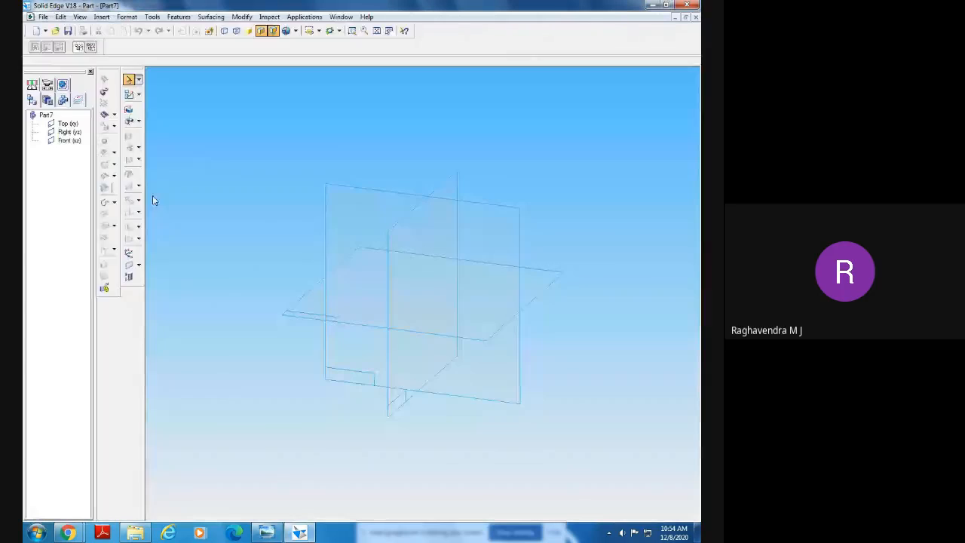
{"action": "left_click", "coordinate": [128, 109]}
{"action": "left_click", "coordinate": [350, 206]}
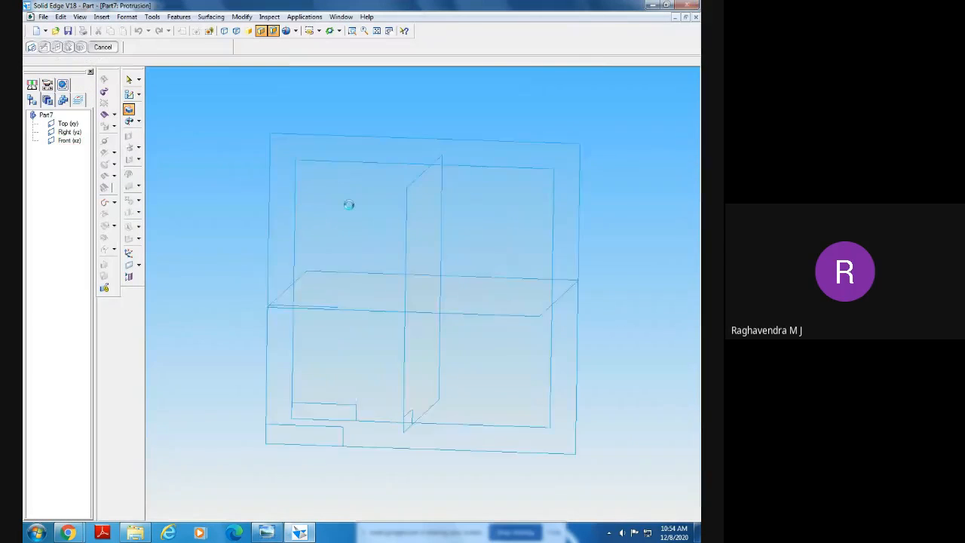
Draw a 32 mm diameter circle centred on the origin, checking the washer's outer diameter in the drawing
{"action": "left_click", "coordinate": [120, 127]}
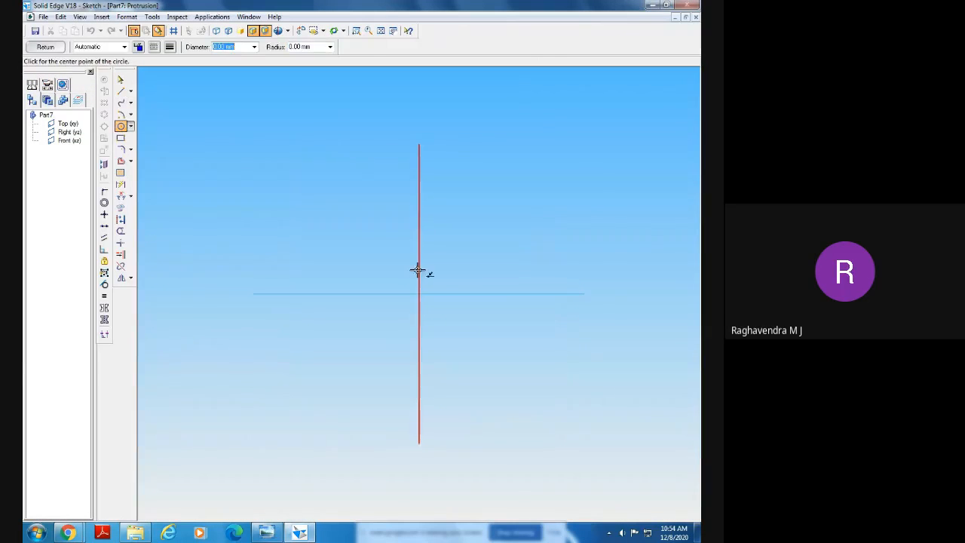
{"action": "left_click", "coordinate": [420, 293]}
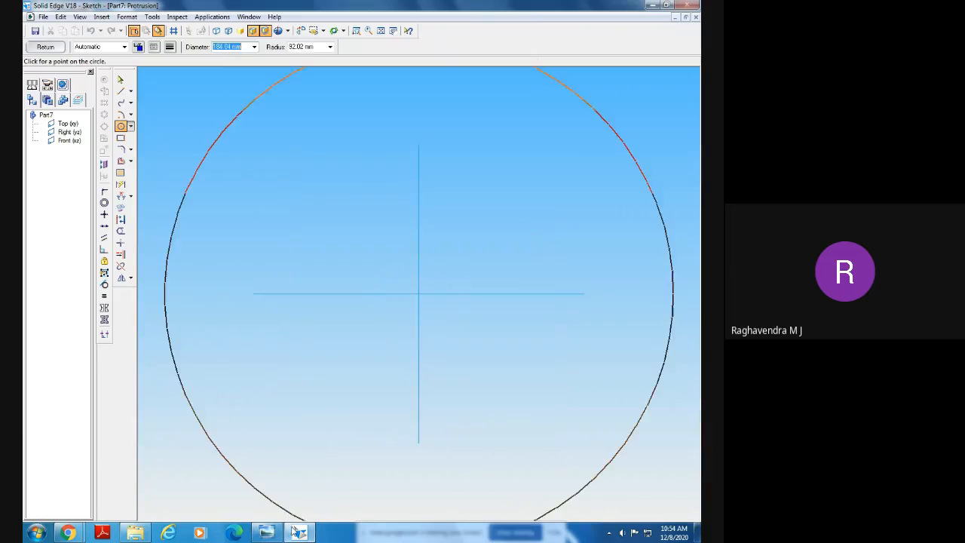
{"action": "left_click", "coordinate": [265, 532]}
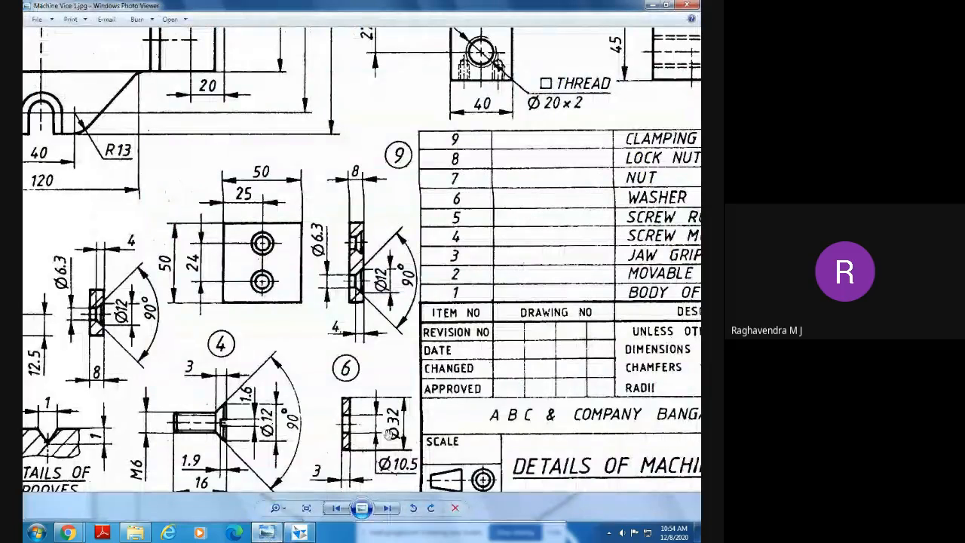
{"action": "left_click", "coordinate": [298, 532]}
{"action": "type", "text": "32"}
{"action": "key", "text": "Return"}
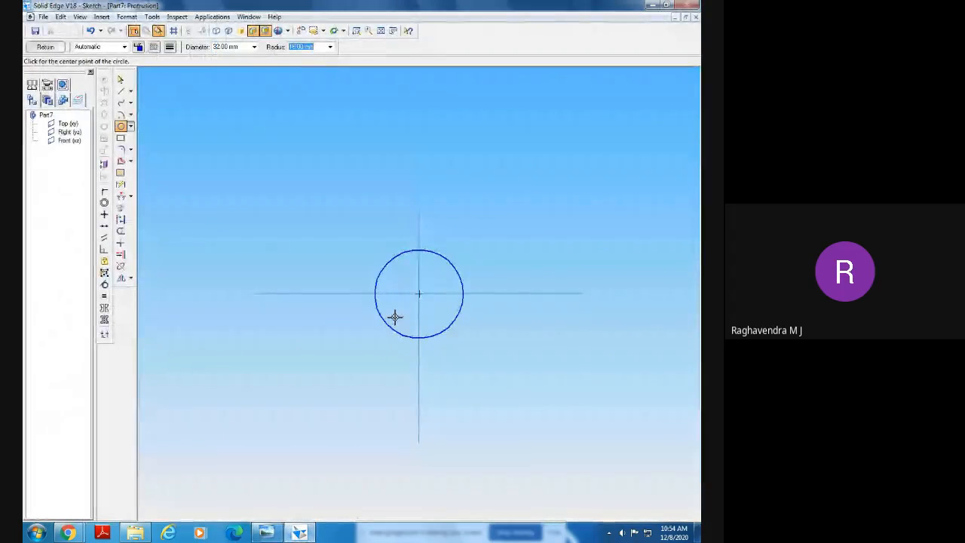
Dimension the circle's diameter
{"action": "left_click", "coordinate": [121, 185]}
{"action": "left_click", "coordinate": [448, 258]}
{"action": "left_click", "coordinate": [527, 223]}
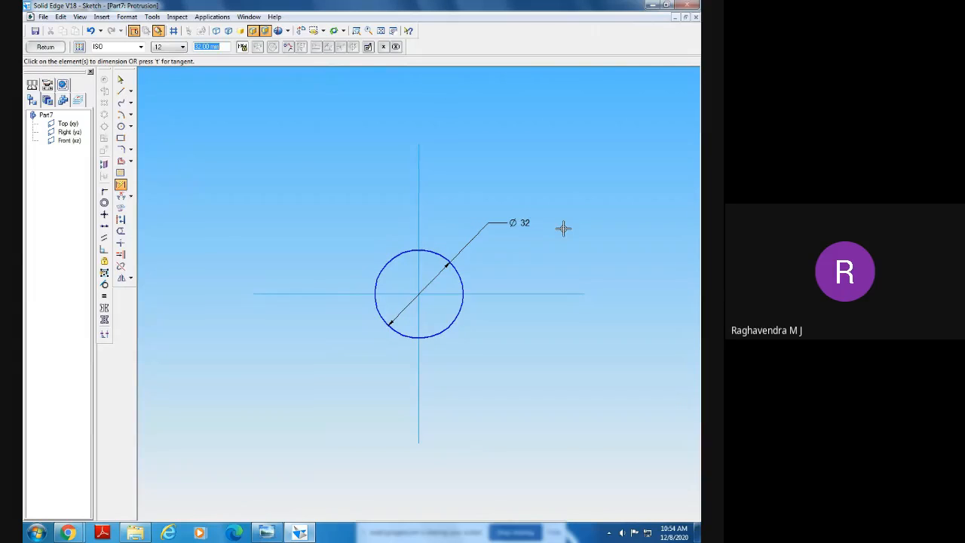
Extrude the circle symmetrically to the drawing's 3 mm washer thickness and finish the protrusion
{"action": "left_click", "coordinate": [266, 533]}
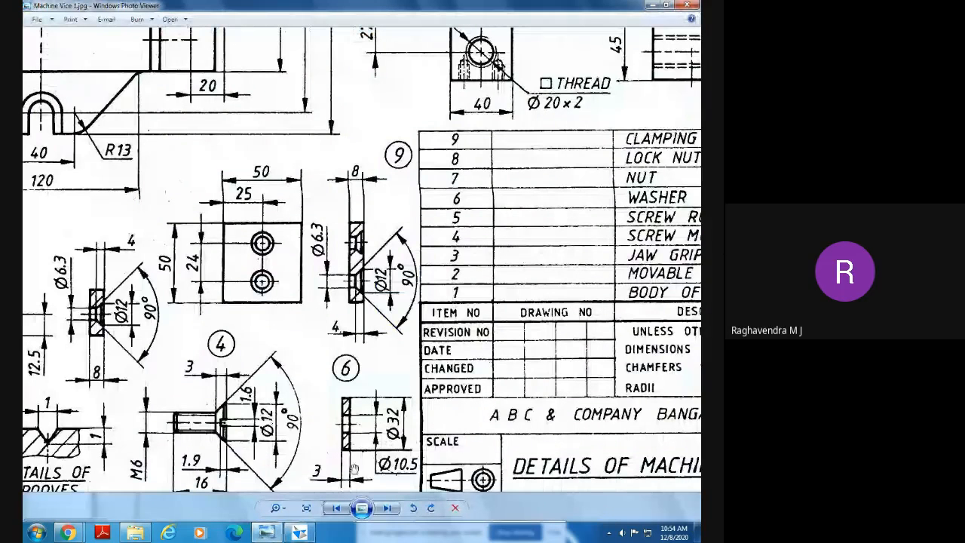
{"action": "left_click", "coordinate": [306, 525]}
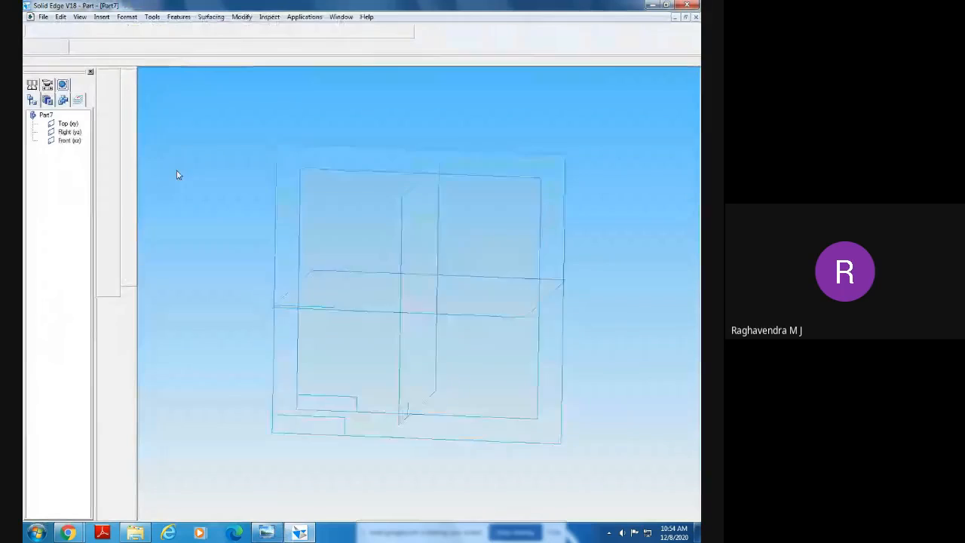
{"action": "left_click", "coordinate": [266, 533]}
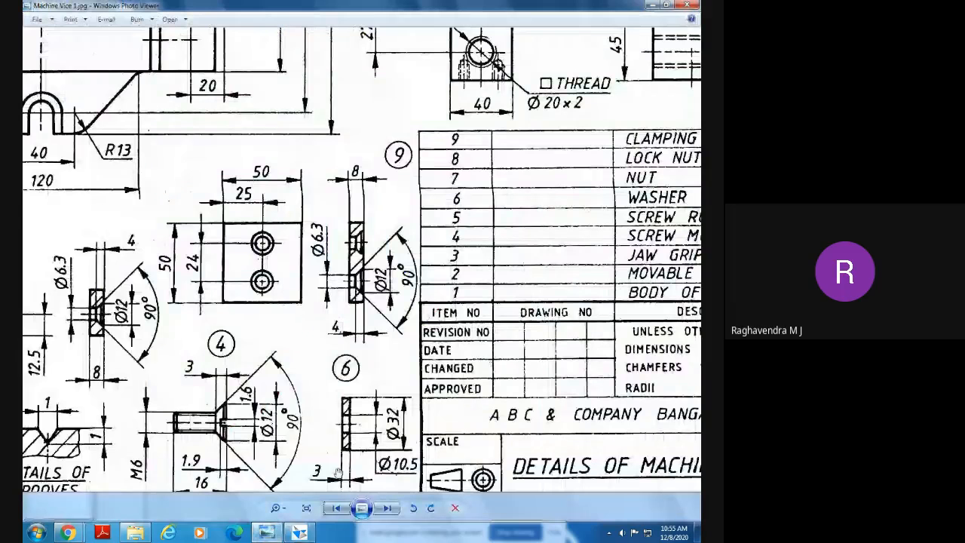
{"action": "left_click", "coordinate": [299, 533]}
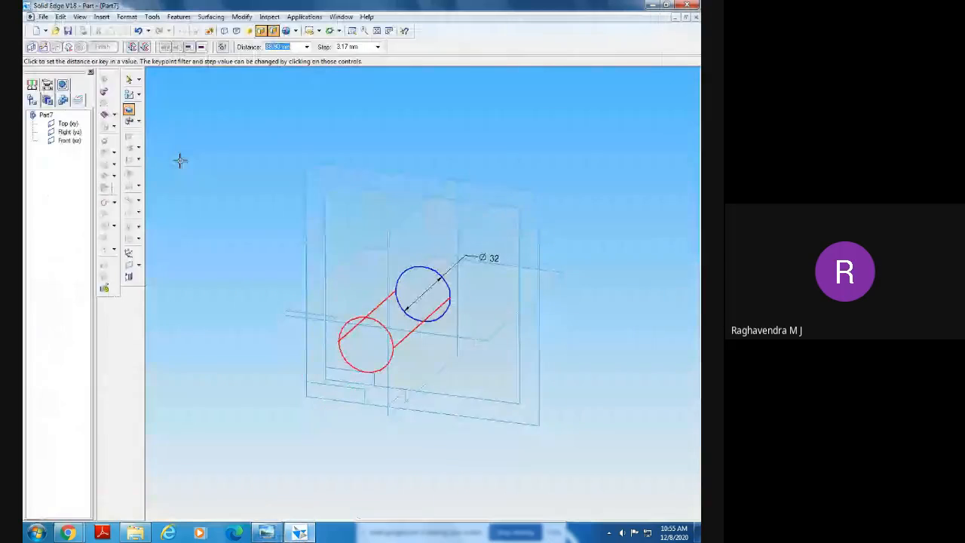
{"action": "left_click", "coordinate": [145, 47]}
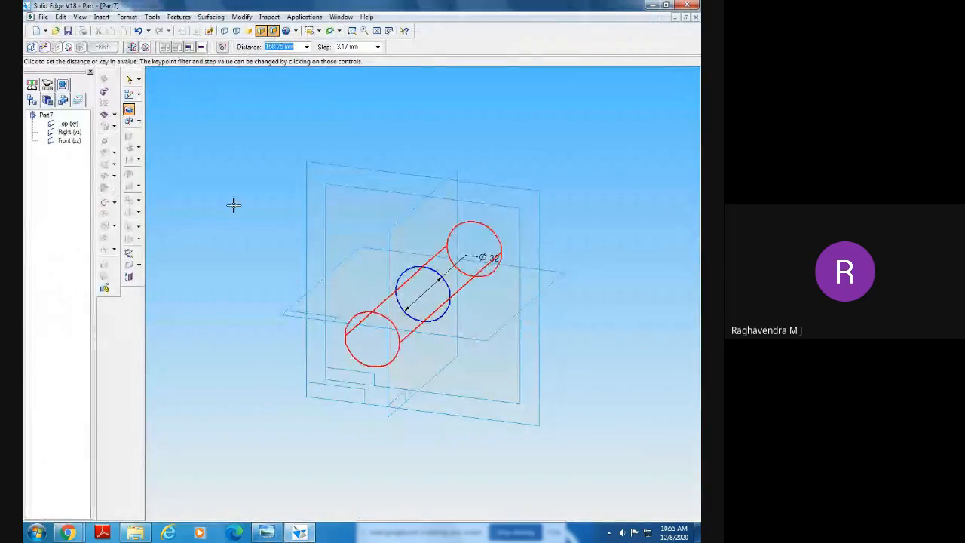
{"action": "left_click", "coordinate": [237, 250]}
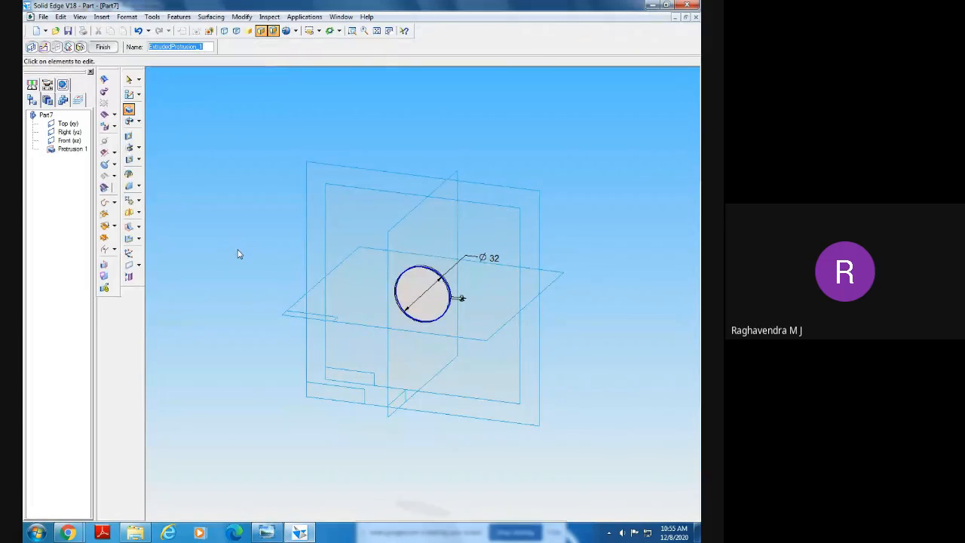
{"action": "left_click", "coordinate": [105, 46]}
Start a cutout on the disc's flat face and sketch a 10.5 mm diameter circle at its centre, as given in the washer drawing
{"action": "middle_click_drag", "start_coordinate": [239, 225], "coordinate": [231, 299]}
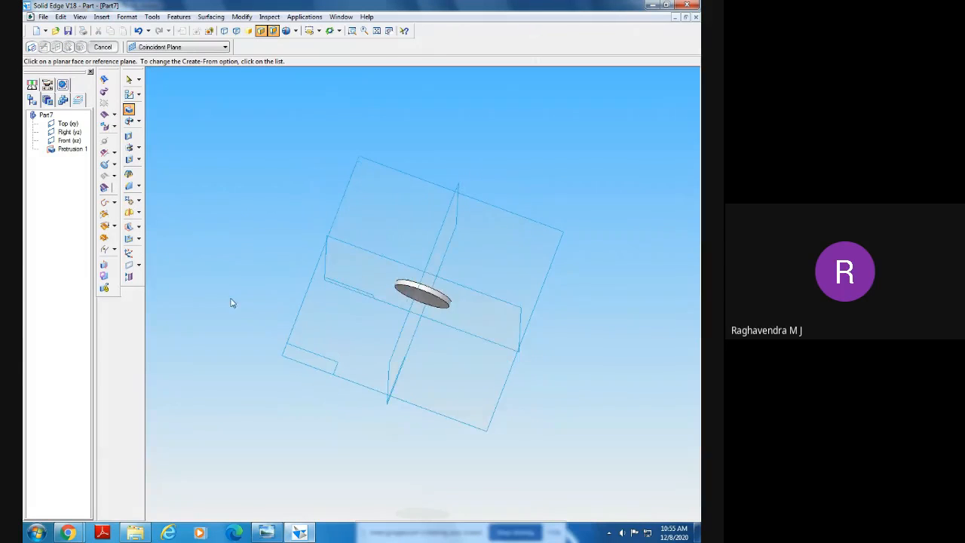
{"action": "middle_click_drag", "start_coordinate": [349, 285], "coordinate": [334, 331]}
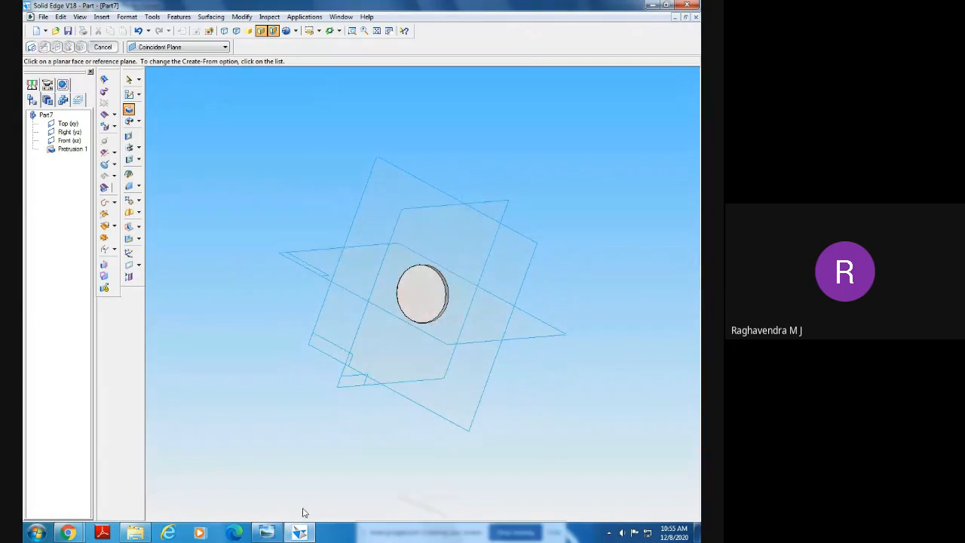
{"action": "left_click", "coordinate": [275, 534]}
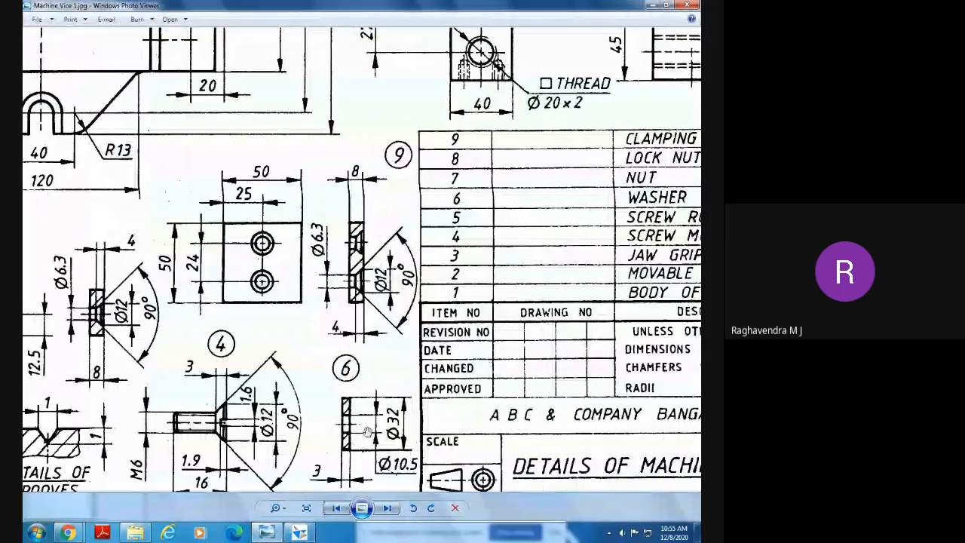
{"action": "left_click", "coordinate": [299, 532]}
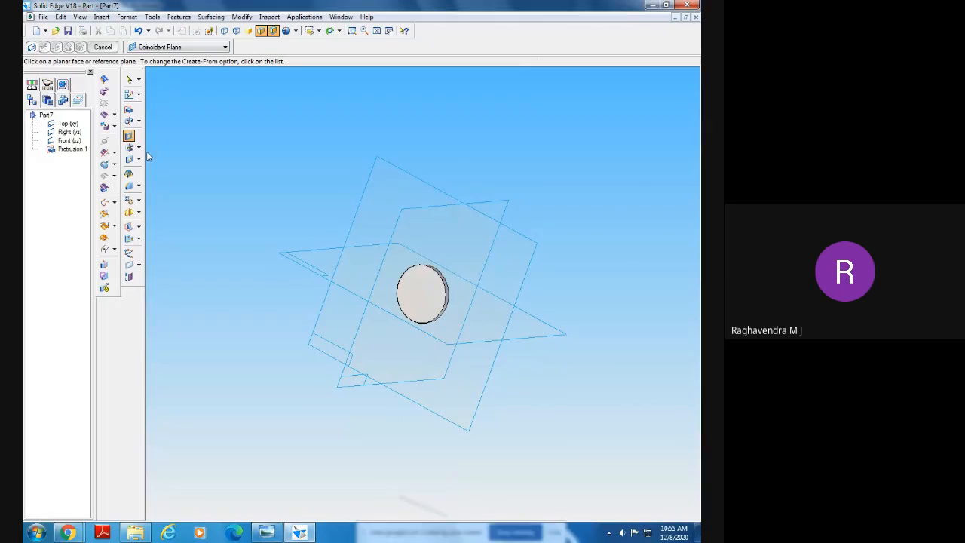
{"action": "left_click", "coordinate": [431, 285]}
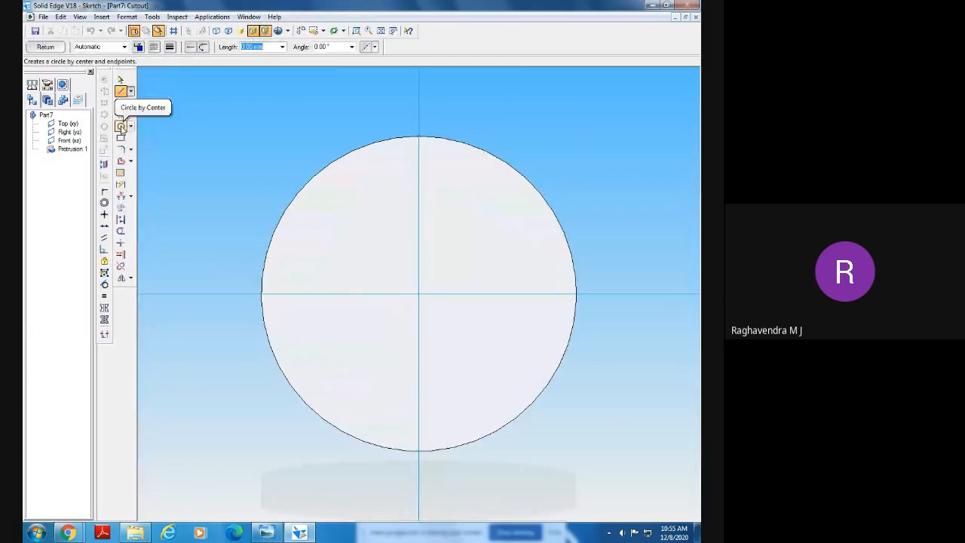
{"action": "left_click", "coordinate": [121, 127]}
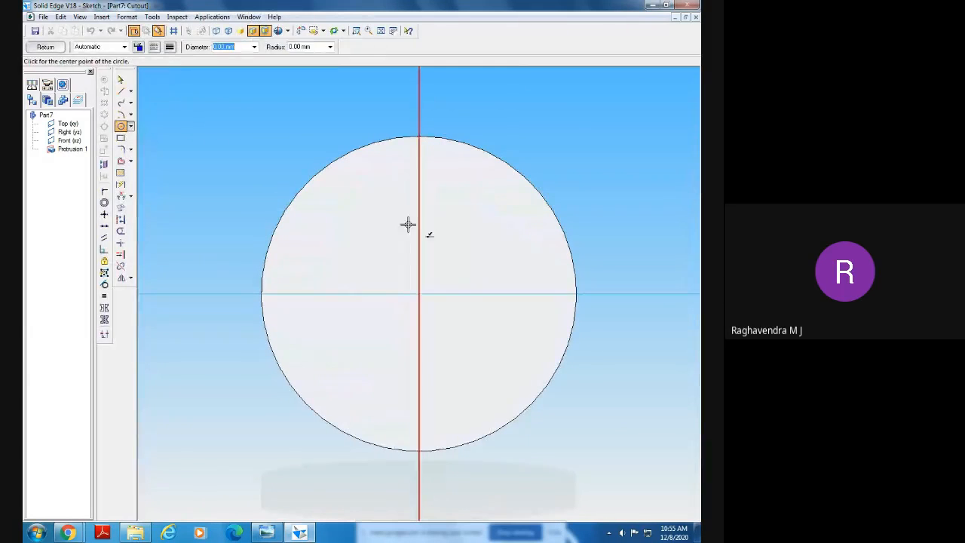
{"action": "left_click", "coordinate": [419, 294]}
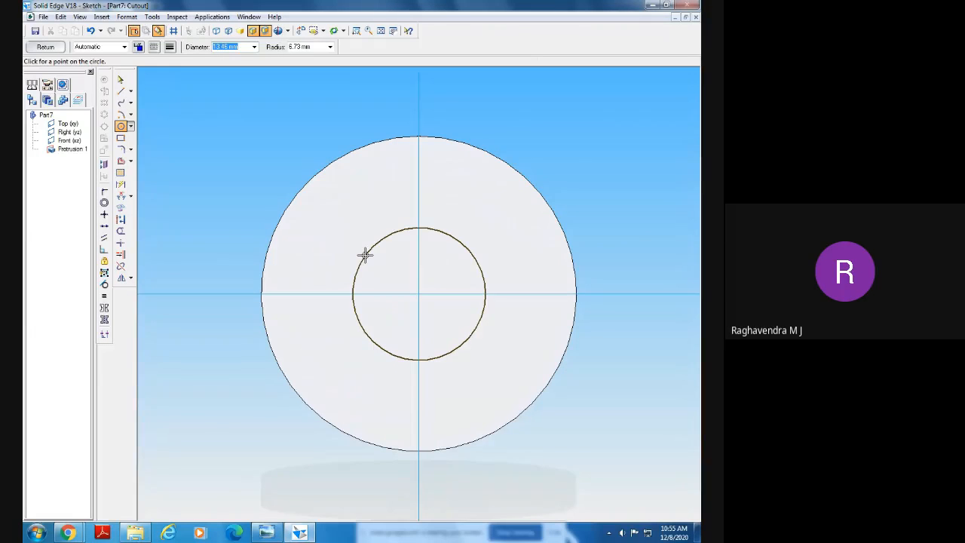
{"action": "type", "text": "10.5"}
{"action": "left_click", "coordinate": [366, 260]}
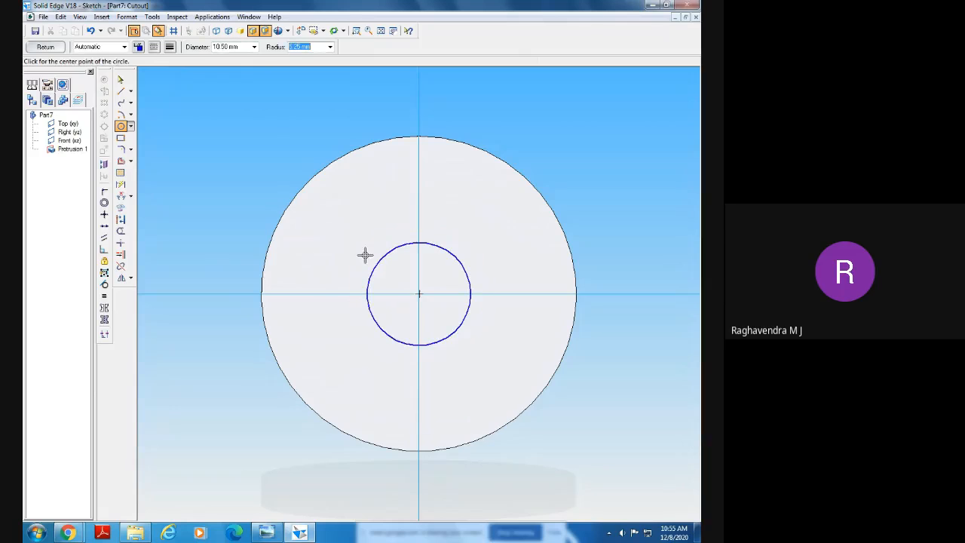
Cut the 10.5 mm centre hole through the disc and finish the cutout
{"action": "left_click", "coordinate": [45, 48]}
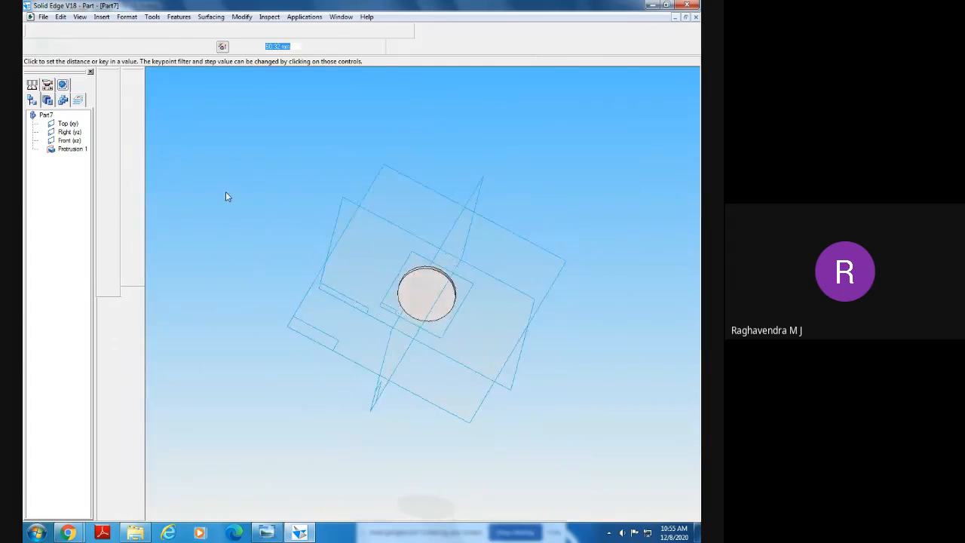
{"action": "middle_click_drag", "start_coordinate": [213, 280], "coordinate": [154, 190]}
{"action": "left_click", "coordinate": [103, 48]}
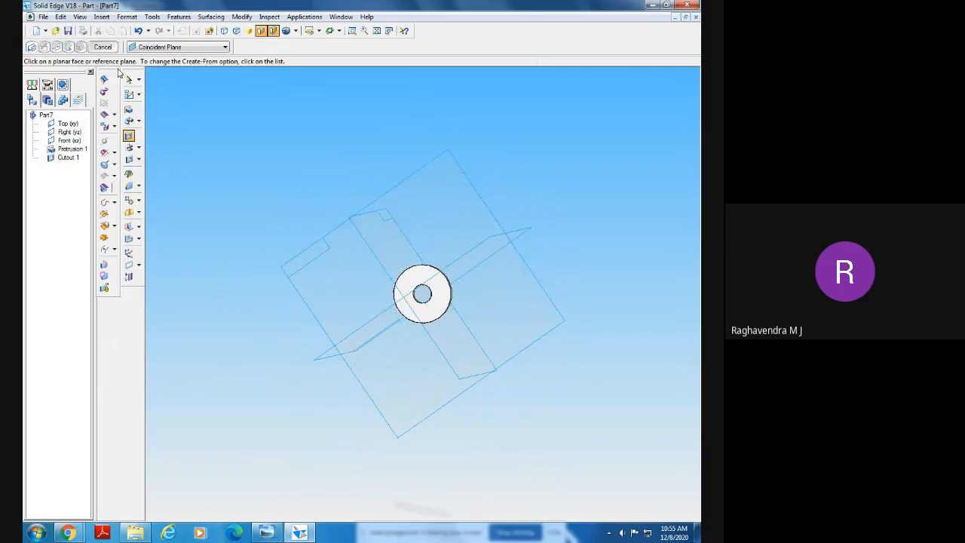
{"action": "middle_click_drag", "start_coordinate": [221, 332], "coordinate": [571, 456]}
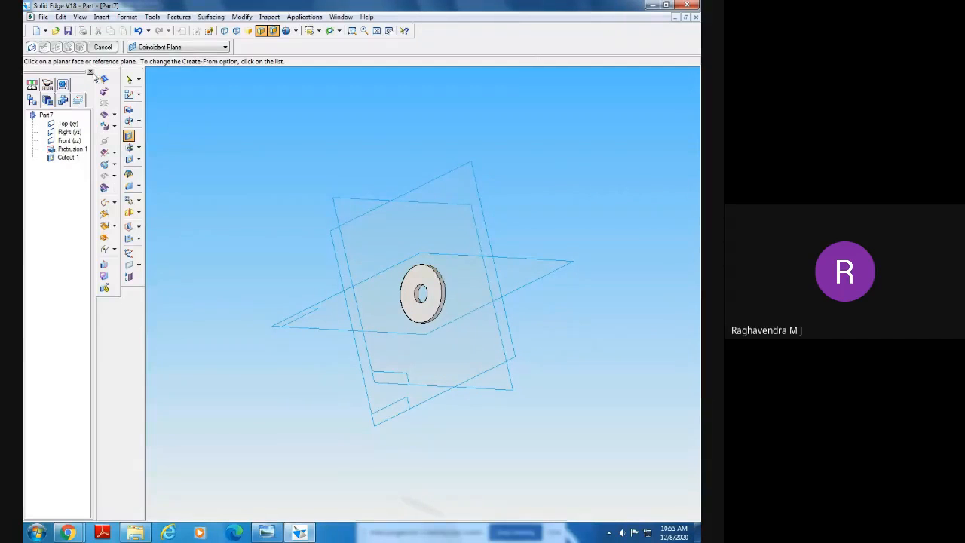
Delete the washer's protrusion together with its cutout and close the part without saving
{"action": "key", "text": "Escape"}
{"action": "right_click", "coordinate": [72, 150]}
{"action": "left_click", "coordinate": [93, 156]}
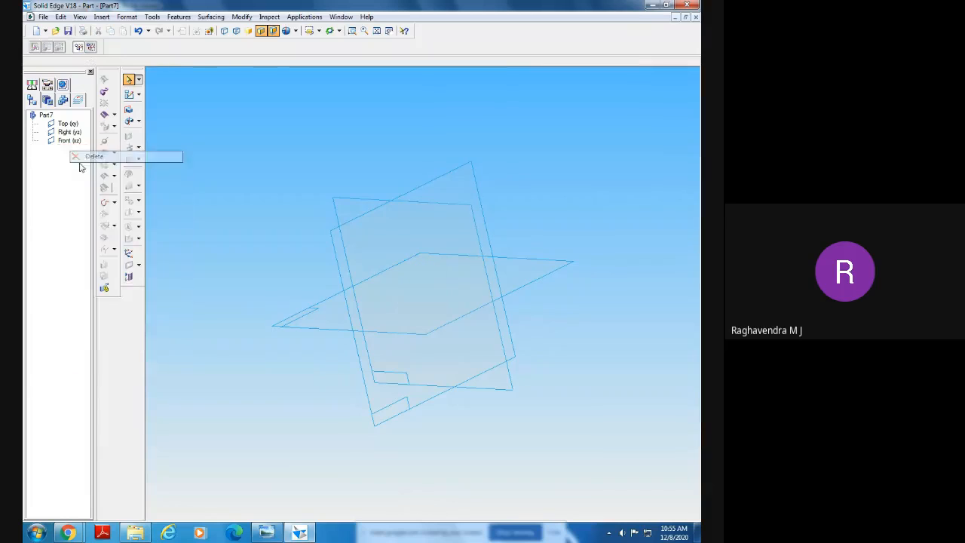
{"action": "middle_click_drag", "start_coordinate": [216, 181], "coordinate": [173, 128]}
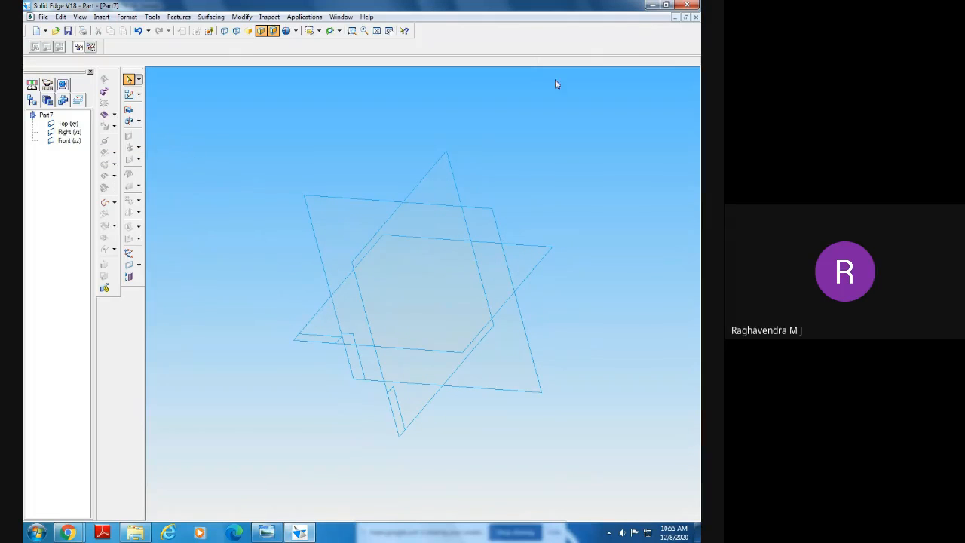
{"action": "left_click", "coordinate": [696, 18]}
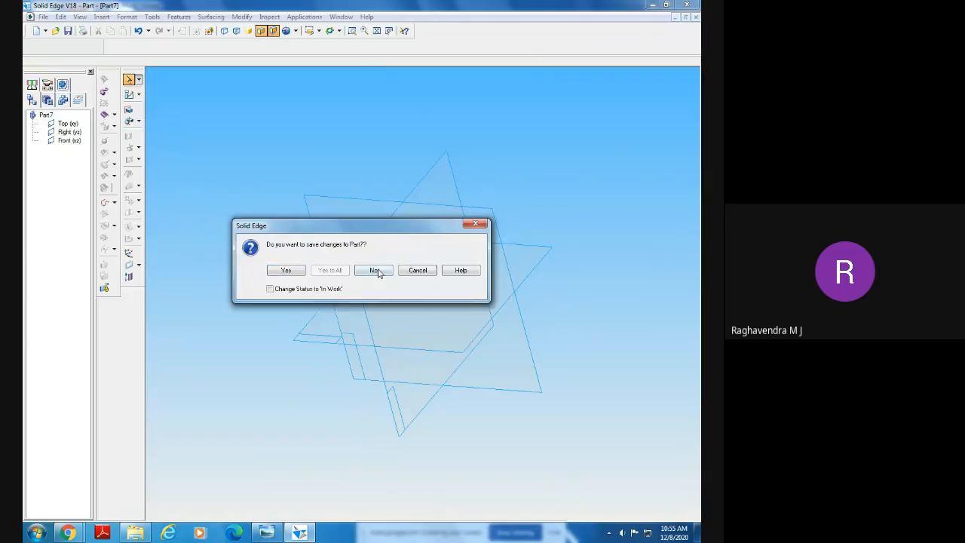
{"action": "left_click", "coordinate": [400, 269]}
Create a new solid part and start a protrusion sketch on the front reference plane
{"action": "left_click", "coordinate": [111, 125]}
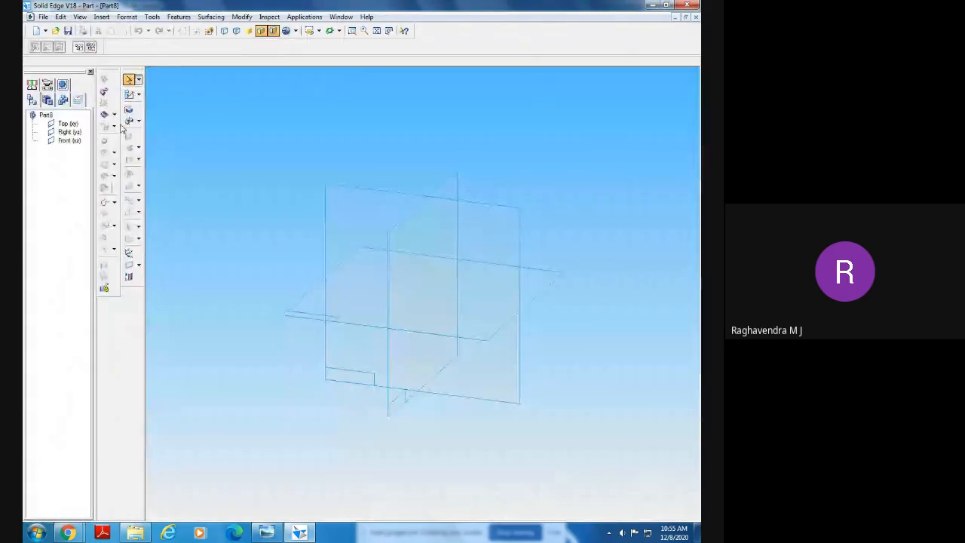
{"action": "left_click", "coordinate": [130, 111]}
{"action": "left_click", "coordinate": [364, 210]}
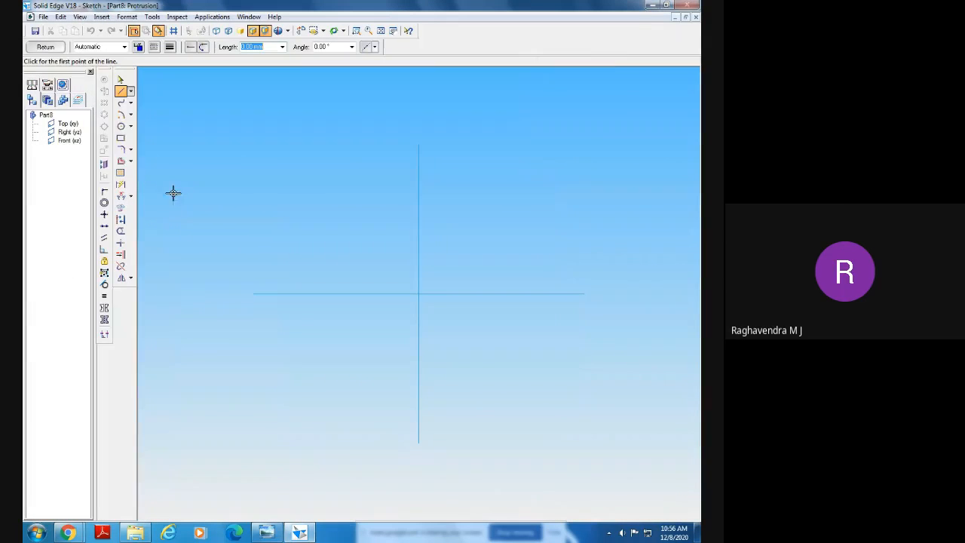
Draw a 32 mm diameter circle centred on the origin, as given for the washer in the machine vice drawing
{"action": "left_click", "coordinate": [121, 126]}
{"action": "left_click", "coordinate": [418, 293]}
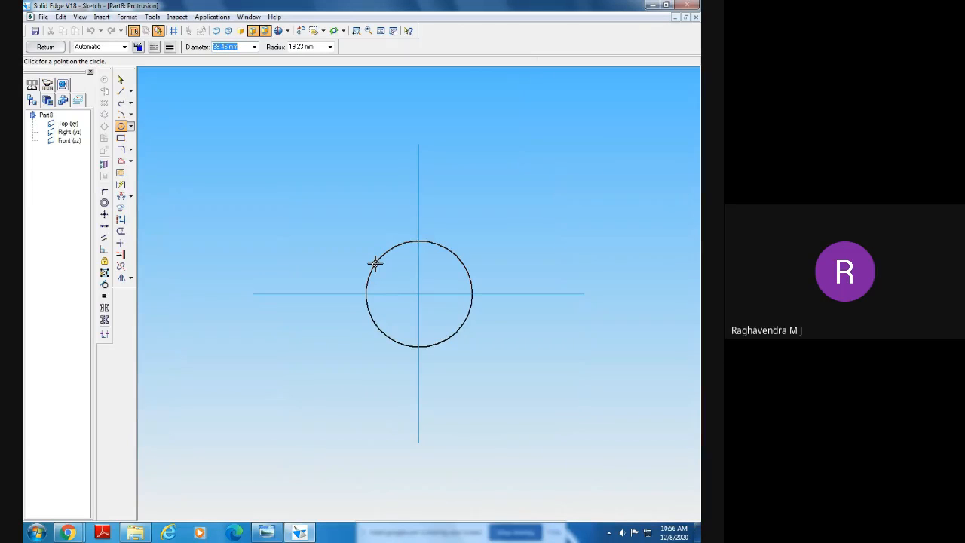
{"action": "left_click", "coordinate": [299, 532]}
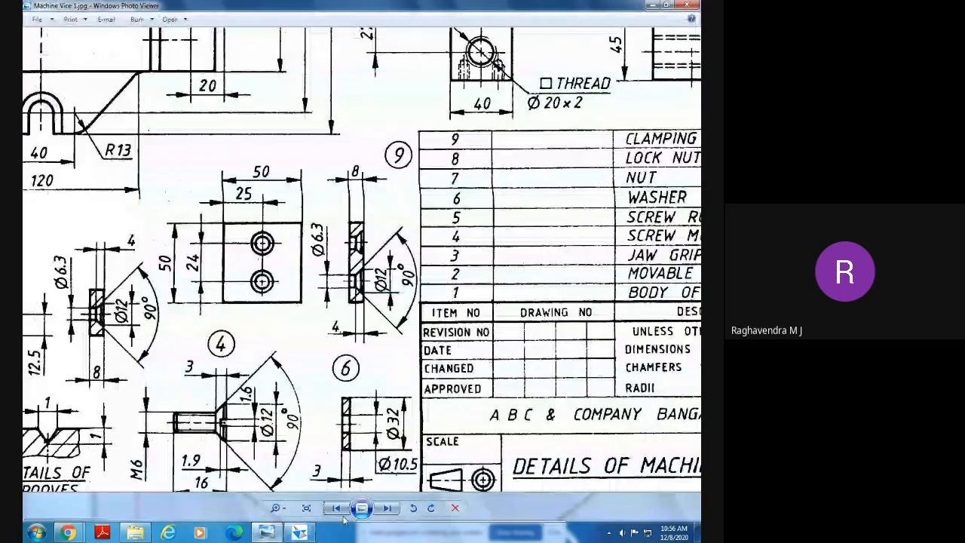
{"action": "left_click", "coordinate": [302, 535]}
{"action": "type", "text": "32"}
{"action": "key", "text": "Return"}
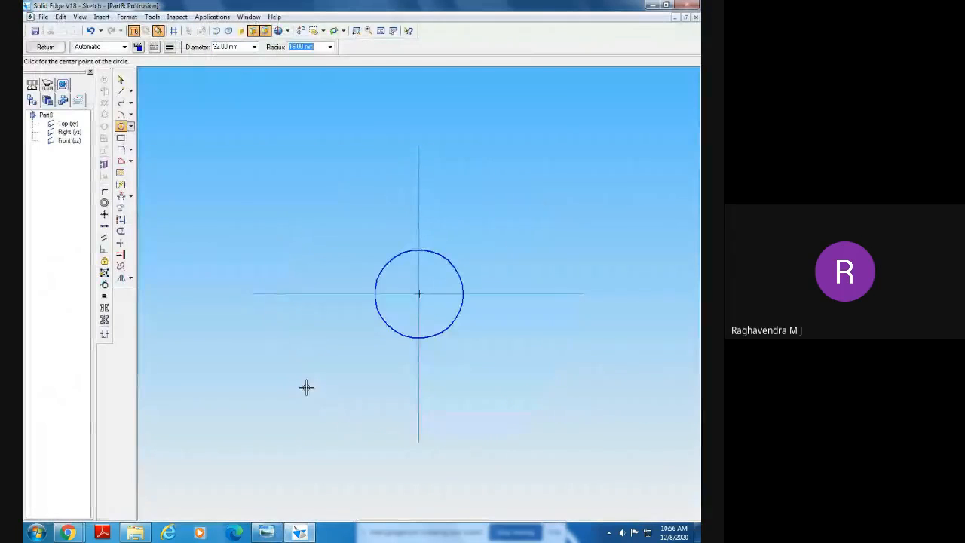
Draw a 10.5 mm diameter circle for the hole, concentric with the outer circle
{"action": "left_click", "coordinate": [121, 128]}
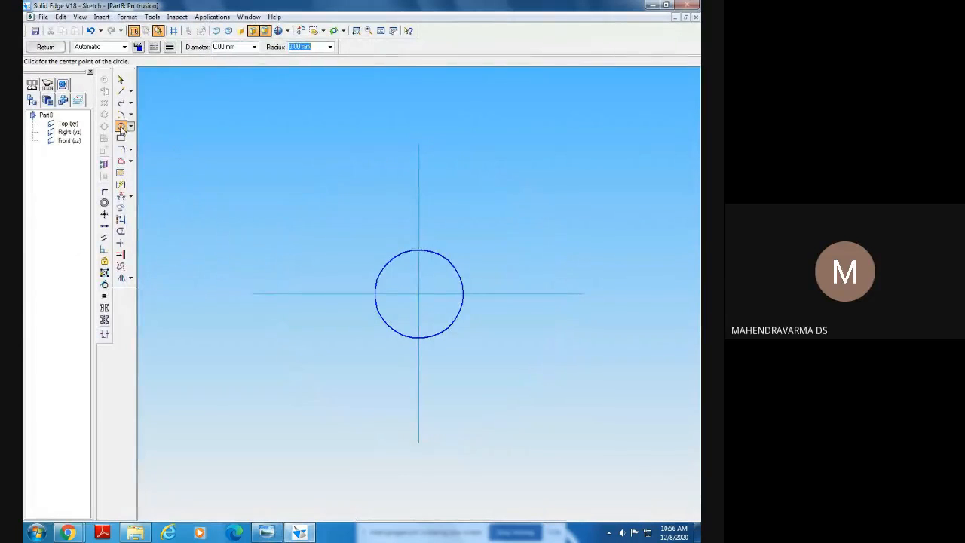
{"action": "left_click", "coordinate": [419, 293]}
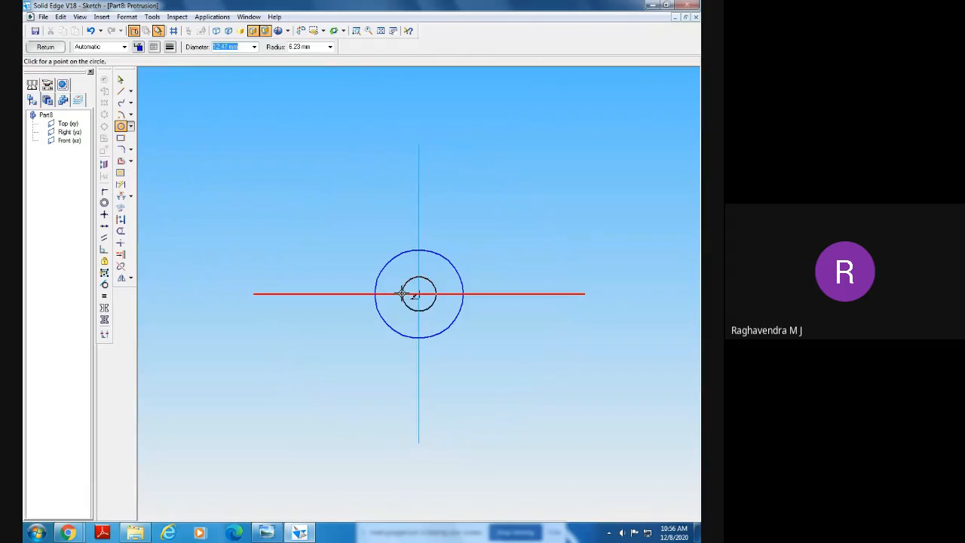
{"action": "type", "text": "10.5"}
{"action": "key", "text": "Return"}
{"action": "left_click", "coordinate": [419, 294]}
{"action": "key", "text": "Escape"}
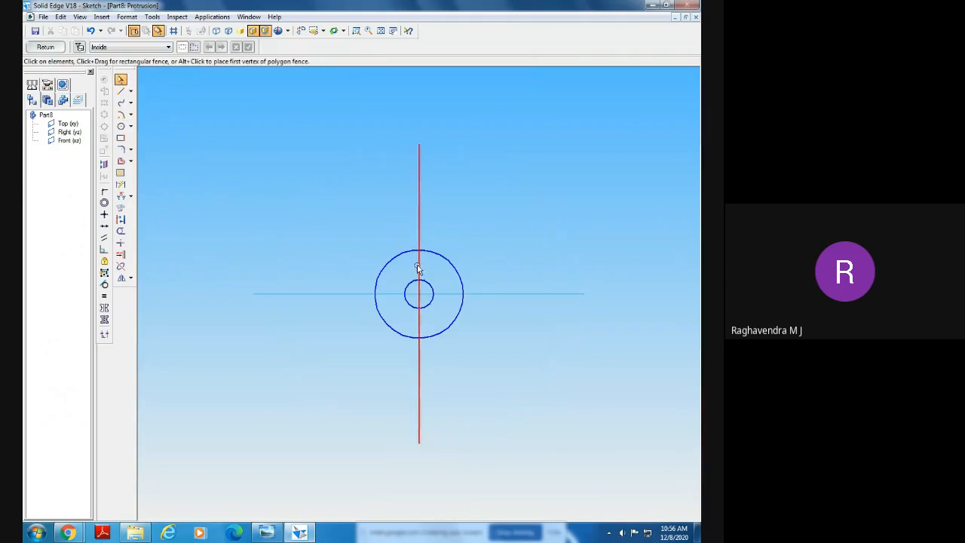
Dimension the diameters of the outer and inner circles
{"action": "left_click", "coordinate": [431, 286]}
{"action": "left_click", "coordinate": [121, 185]}
{"action": "left_click", "coordinate": [429, 251]}
{"action": "left_click", "coordinate": [484, 233]}
{"action": "left_click", "coordinate": [434, 304]}
{"action": "left_click", "coordinate": [498, 338]}
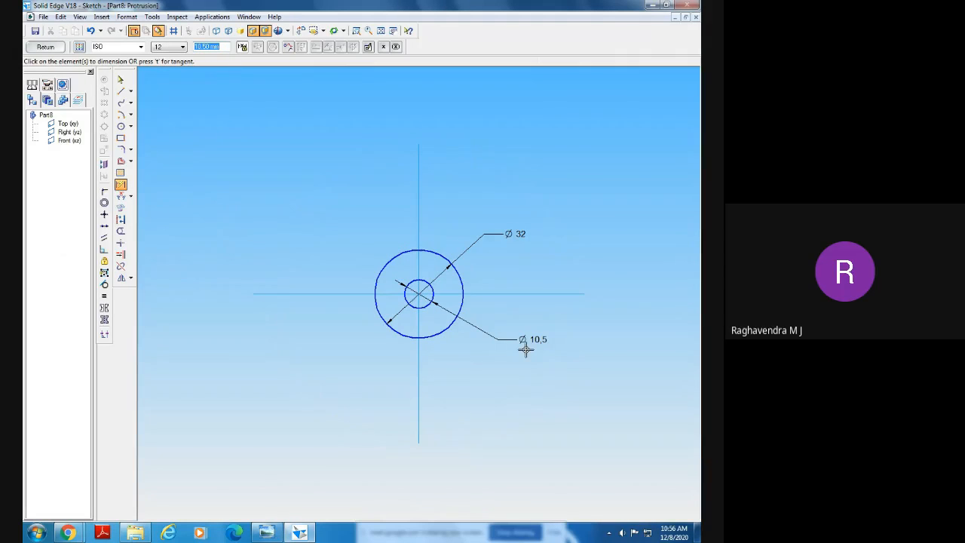
Try to finish the profile, check the overlap error and remove the duplicate inner circle
{"action": "left_click", "coordinate": [47, 48]}
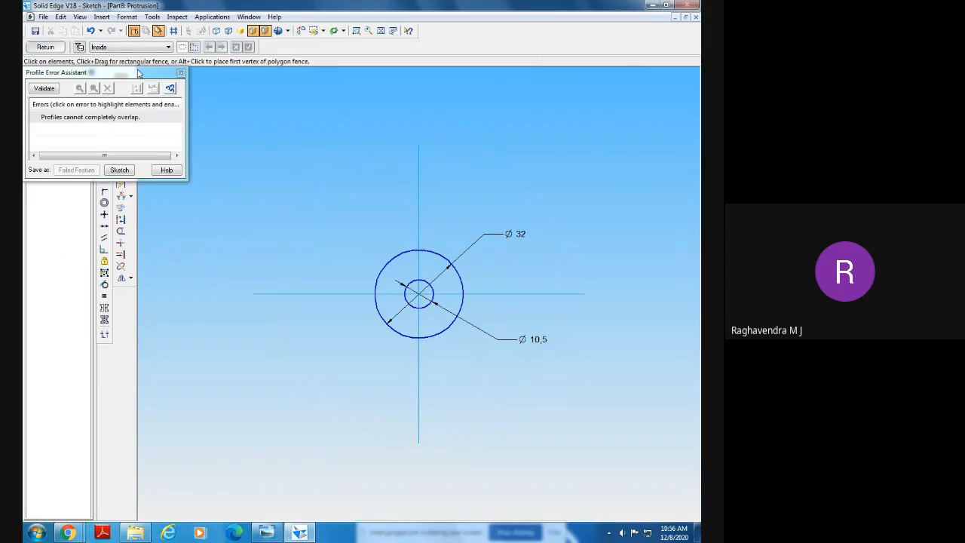
{"action": "left_click", "coordinate": [125, 117]}
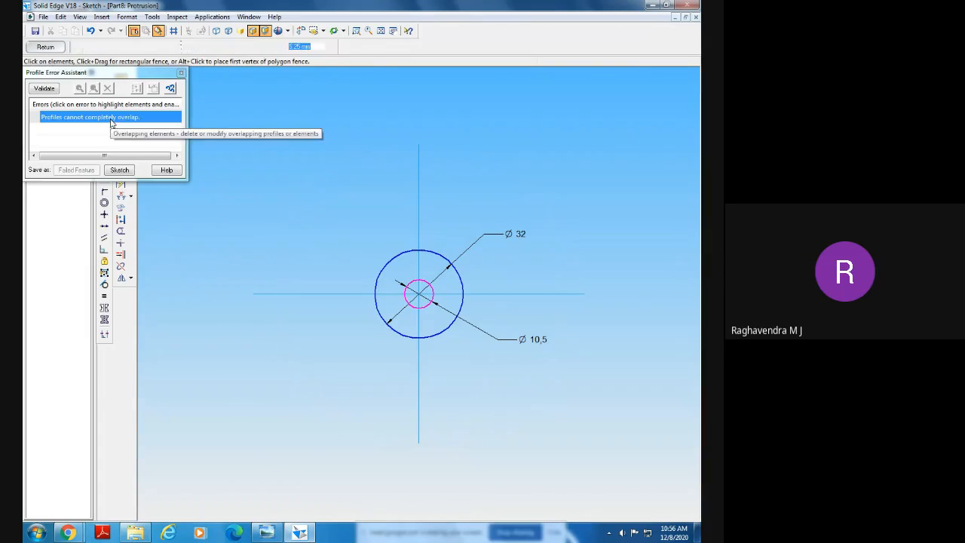
{"action": "left_click", "coordinate": [181, 72]}
{"action": "right_click", "coordinate": [427, 283]}
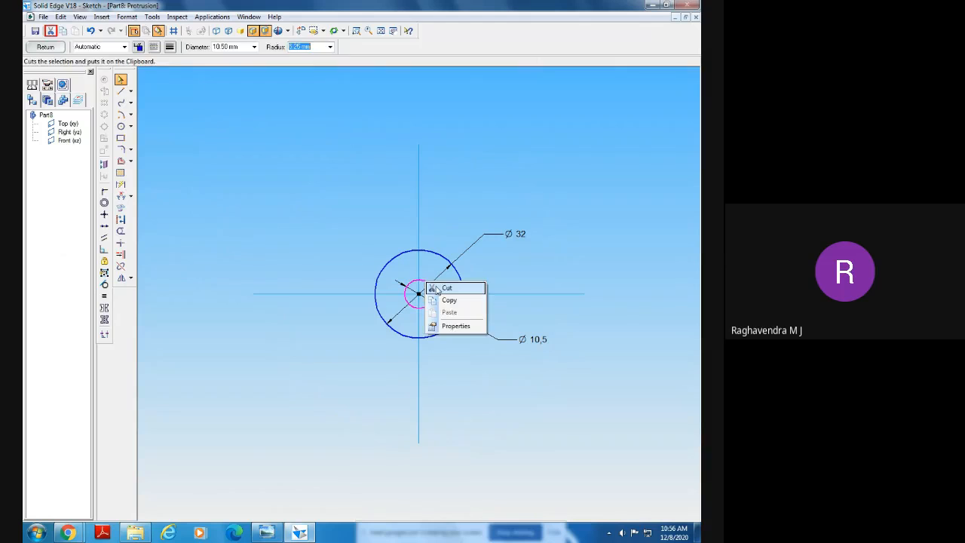
{"action": "left_click", "coordinate": [437, 289]}
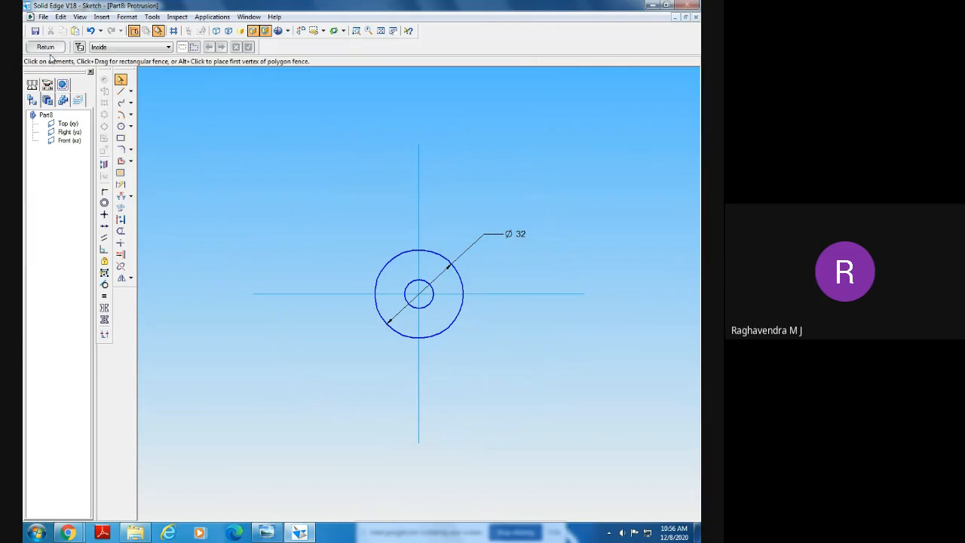
Dimension the remaining inner circle's diameter again and finish the profile
{"action": "left_click", "coordinate": [121, 184]}
{"action": "left_click", "coordinate": [430, 285]}
{"action": "left_click", "coordinate": [45, 47]}
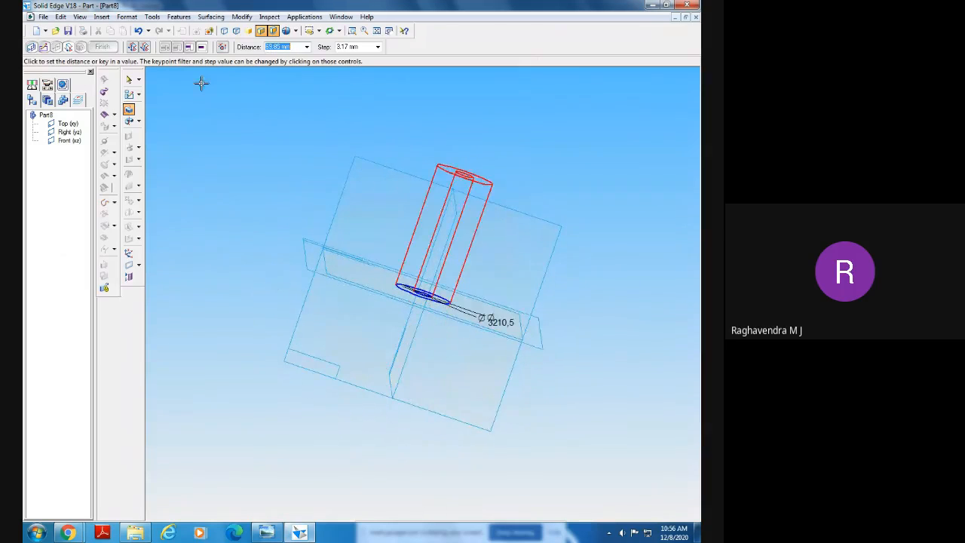
Extrude the ring symmetrically to the drawing's 3 mm washer thickness and check the washer from several angles
{"action": "left_click", "coordinate": [145, 47]}
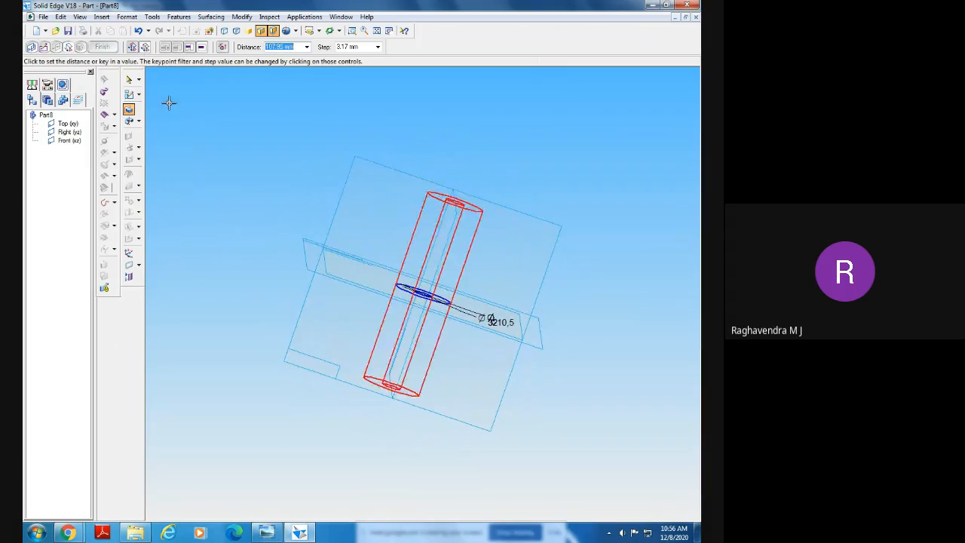
{"action": "left_click", "coordinate": [215, 127]}
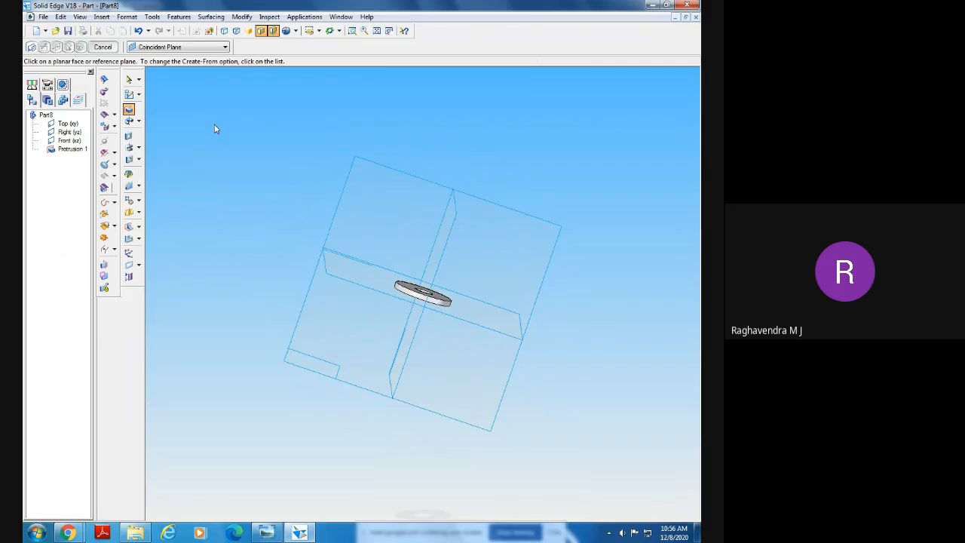
{"action": "middle_click_drag", "start_coordinate": [282, 251], "coordinate": [286, 167]}
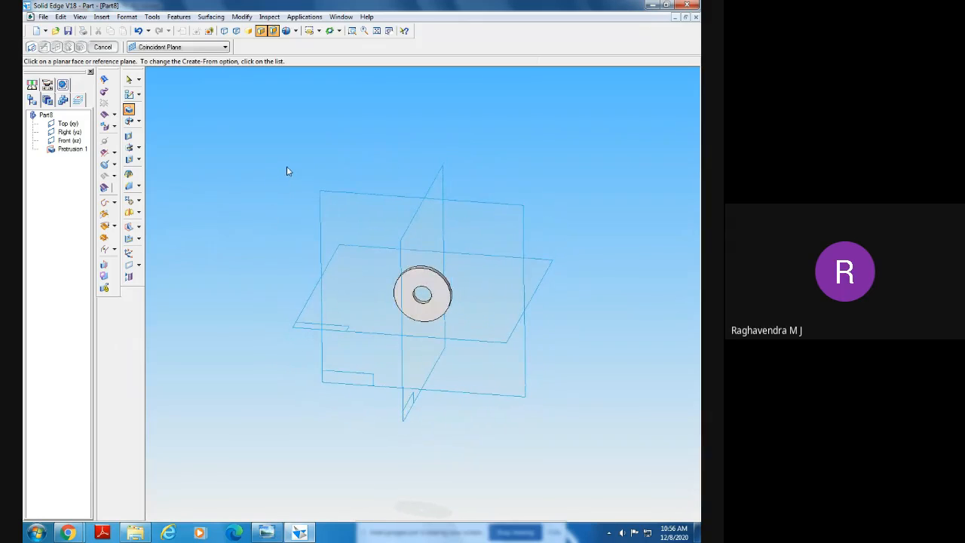
{"action": "left_click", "coordinate": [352, 30]}
{"action": "left_click_drag", "start_coordinate": [349, 231], "coordinate": [595, 377]}
{"action": "middle_click_drag", "start_coordinate": [561, 400], "coordinate": [596, 245]}
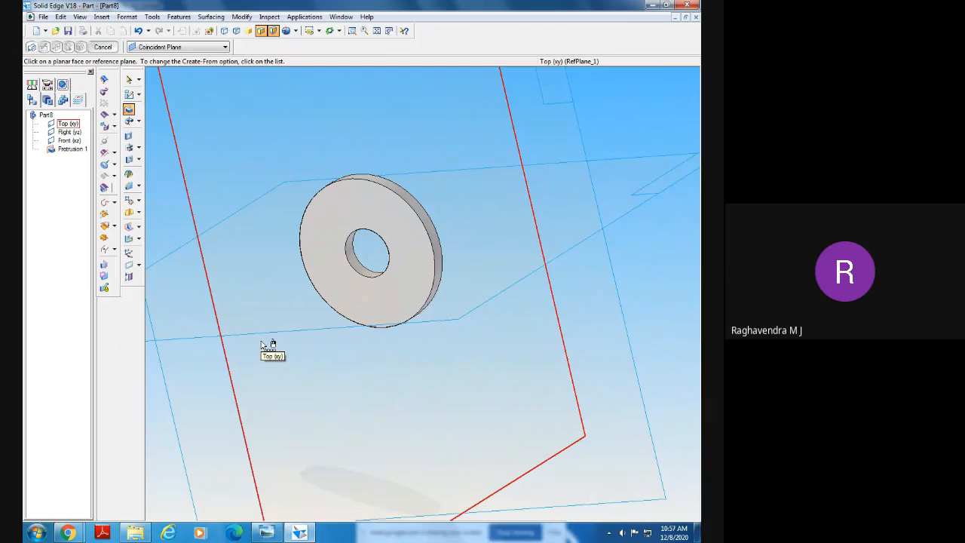
{"action": "scroll", "coordinate": [263, 345], "scroll_direction": "down", "scroll_amount": 2}
{"action": "left_click", "coordinate": [376, 31]}
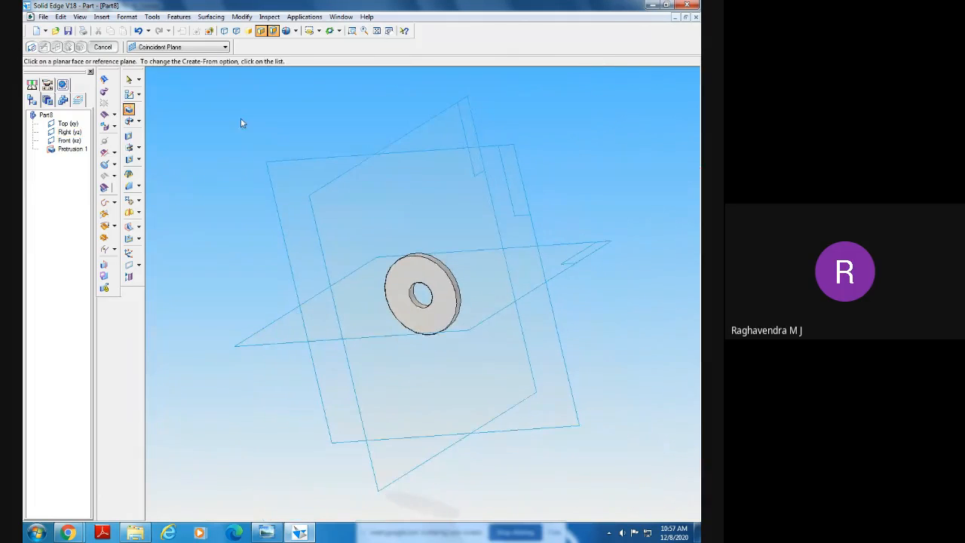
Assign the material FE410 to the washer in the material table
{"action": "left_click", "coordinate": [156, 17]}
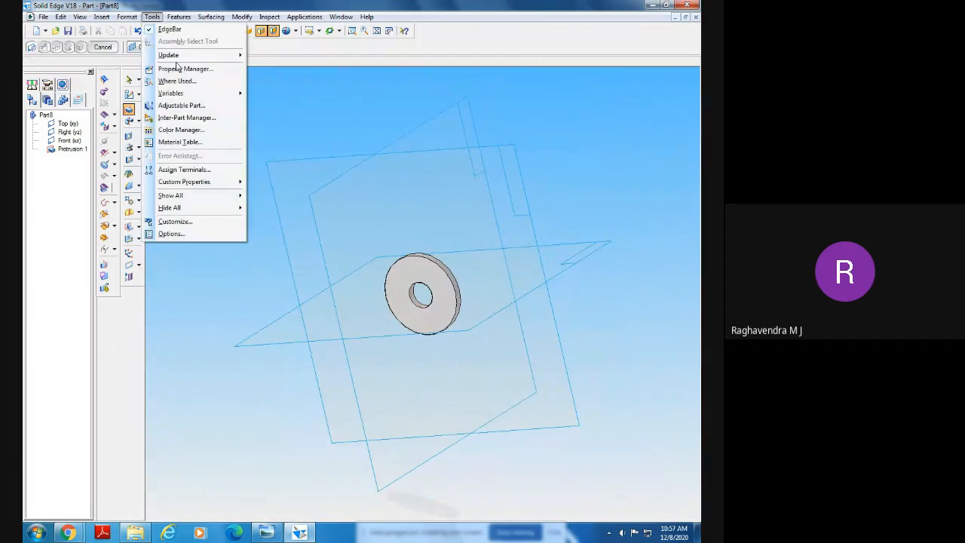
{"action": "left_click", "coordinate": [185, 142]}
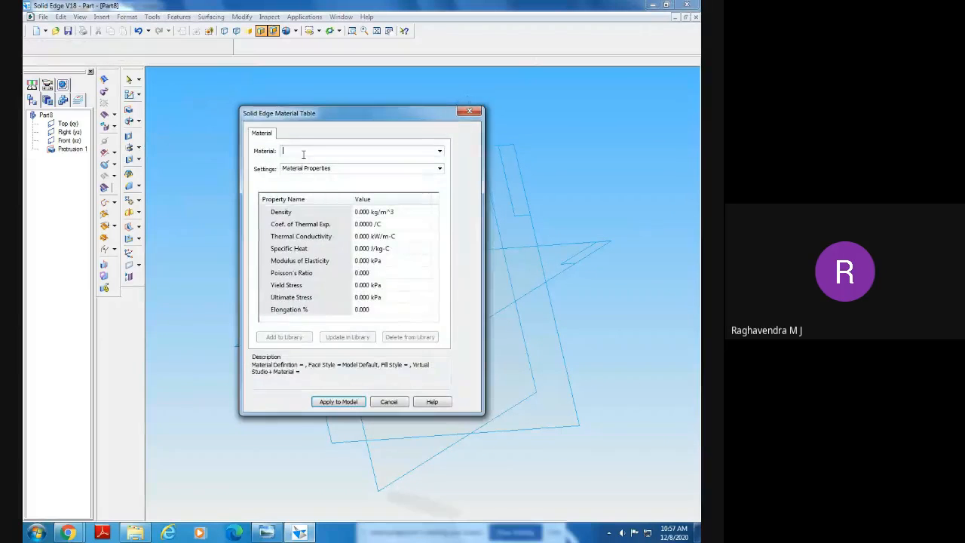
{"action": "type", "text": "FE410"}
{"action": "key", "text": "Return"}
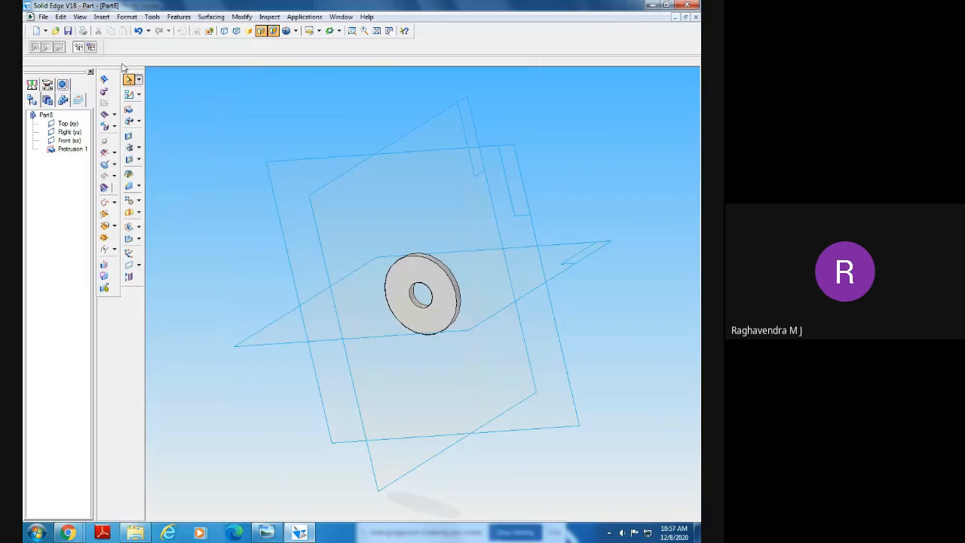
Enter WASHER as the title in the part's file properties
{"action": "left_click", "coordinate": [43, 17]}
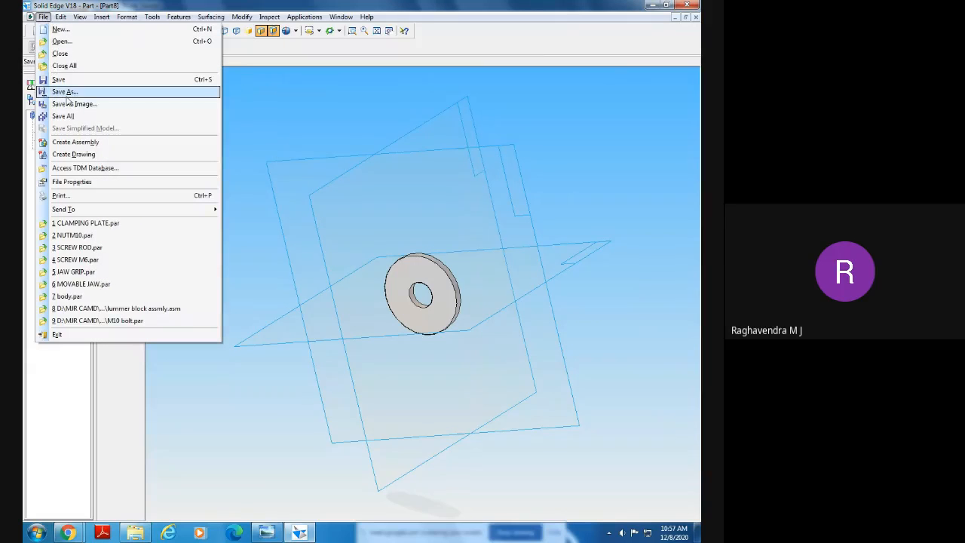
{"action": "left_click", "coordinate": [72, 182]}
{"action": "left_click", "coordinate": [81, 29]}
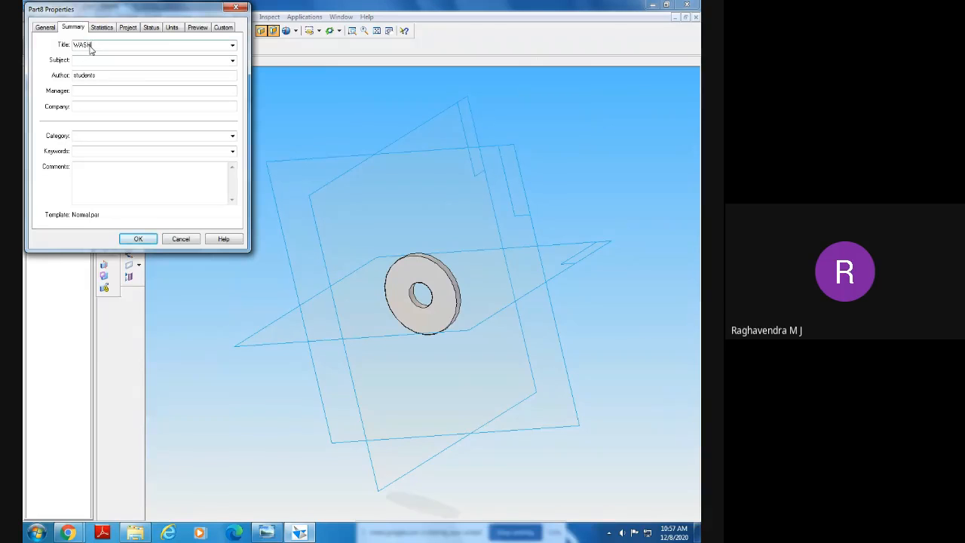
{"action": "left_click_drag", "start_coordinate": [120, 47], "coordinate": [67, 42]}
{"action": "left_click", "coordinate": [138, 239]}
Save the part as WASHER in the machine vice folder and close it
{"action": "left_click", "coordinate": [43, 16]}
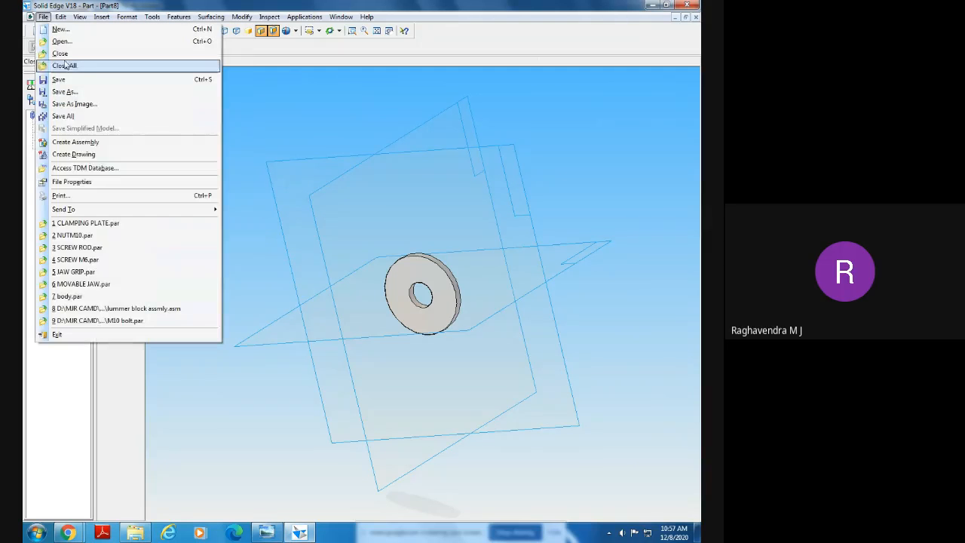
{"action": "left_click", "coordinate": [75, 83]}
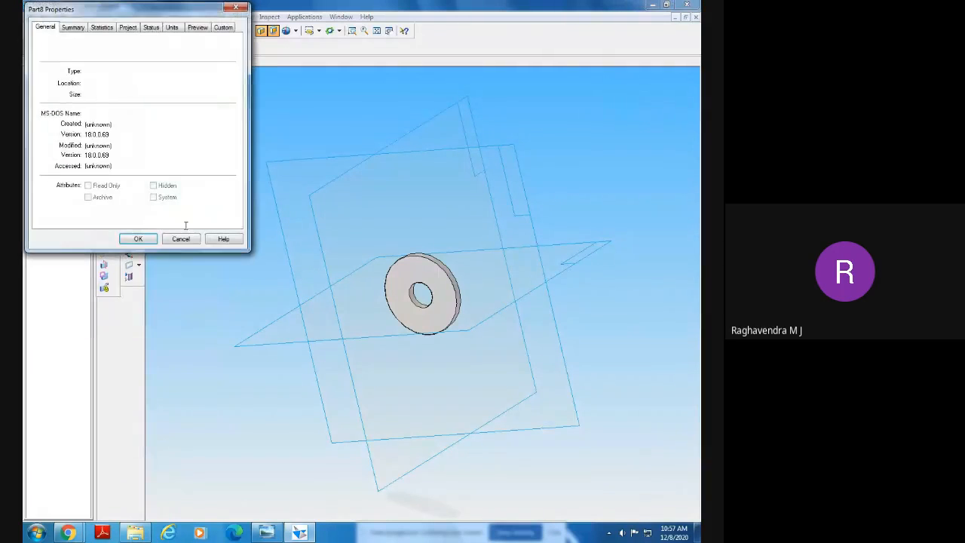
{"action": "left_click", "coordinate": [138, 239]}
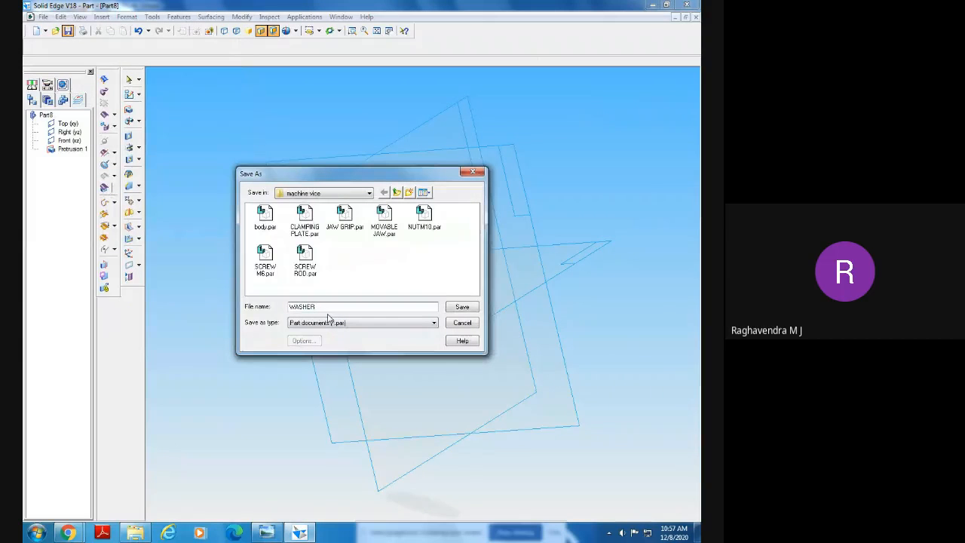
{"action": "left_click", "coordinate": [457, 307]}
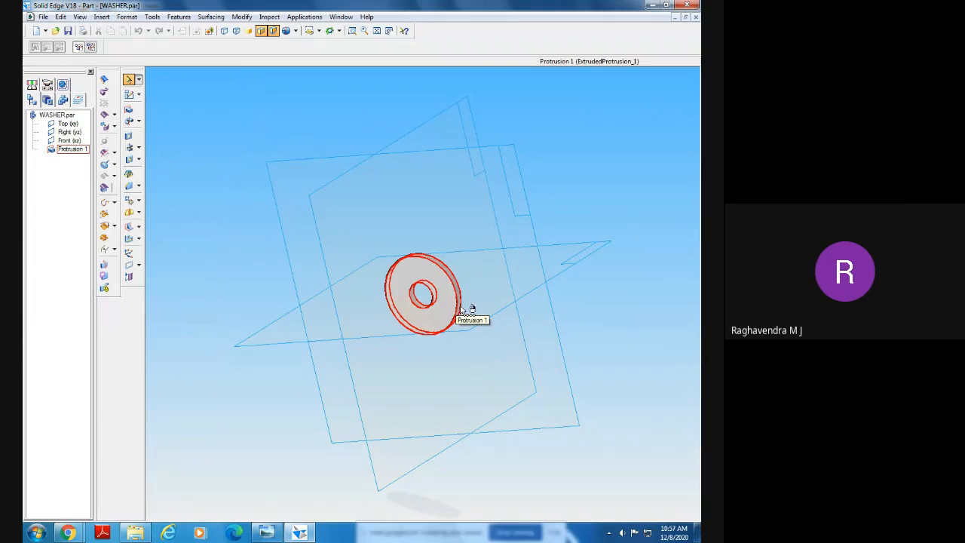
{"action": "left_click", "coordinate": [695, 16]}
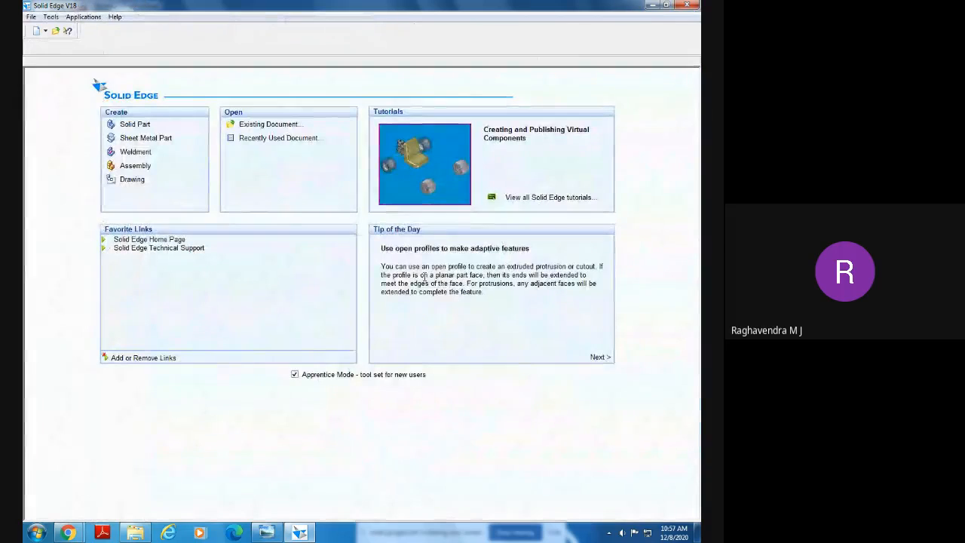
Close Solid Edge, minimize the drawing image and switch to the machine vice folder in Windows Explorer
{"action": "left_click", "coordinate": [686, 5]}
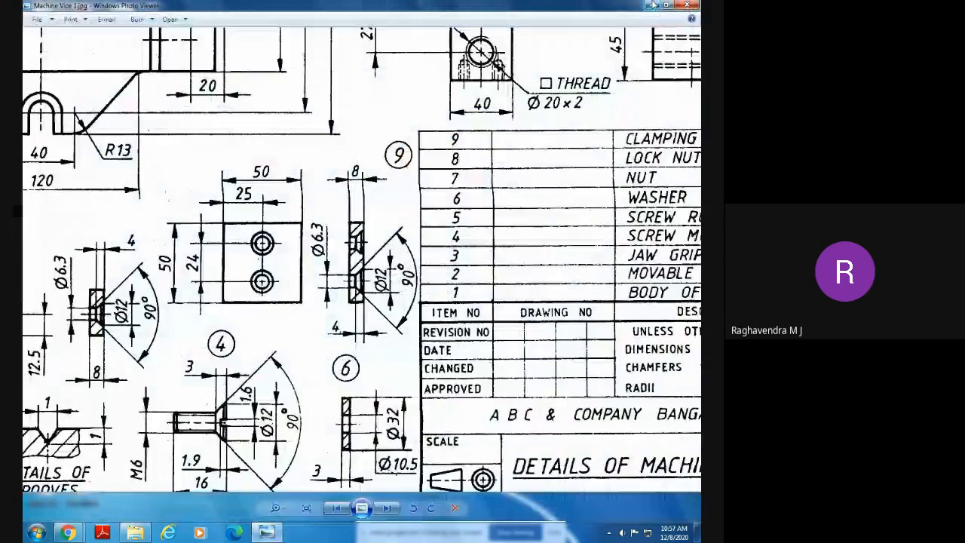
{"action": "left_click", "coordinate": [653, 8]}
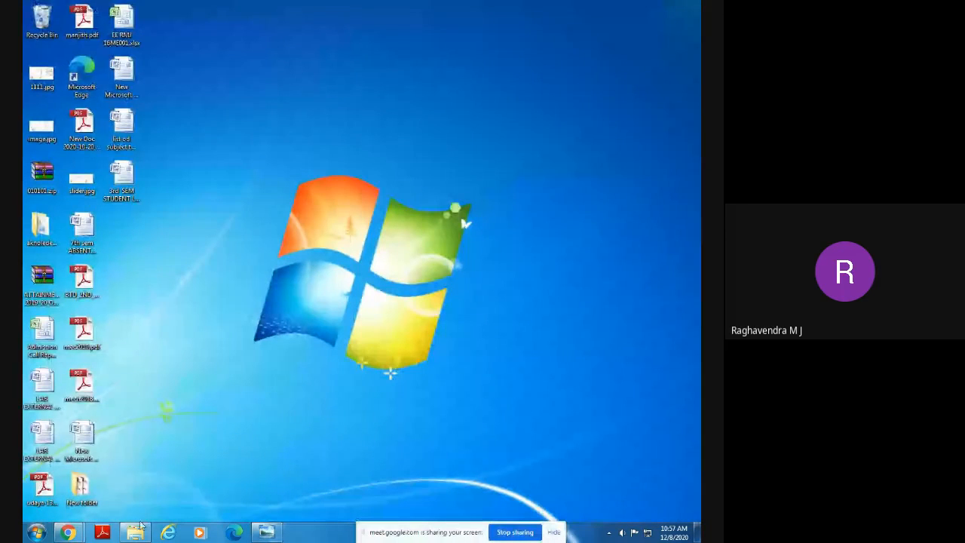
{"action": "left_click", "coordinate": [135, 532]}
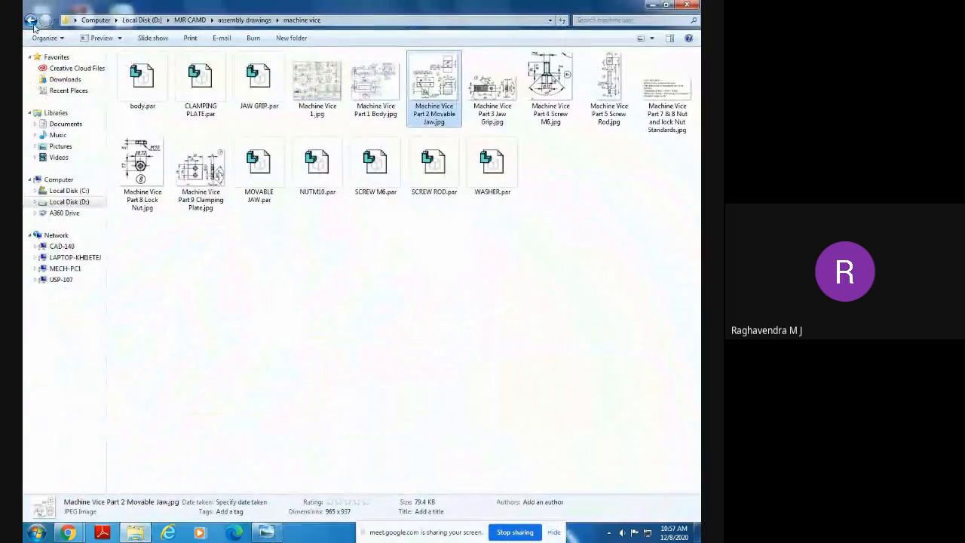
{"action": "left_click", "coordinate": [341, 331]}
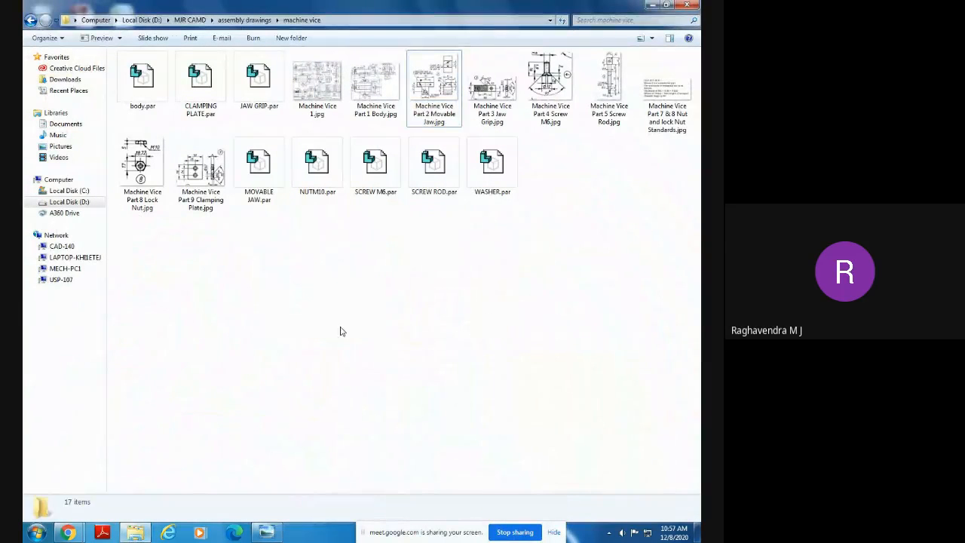
Go through all the finished .par files in the machine vice folder and check them against the Machine Vice 1 drawing
{"action": "left_click", "coordinate": [277, 190]}
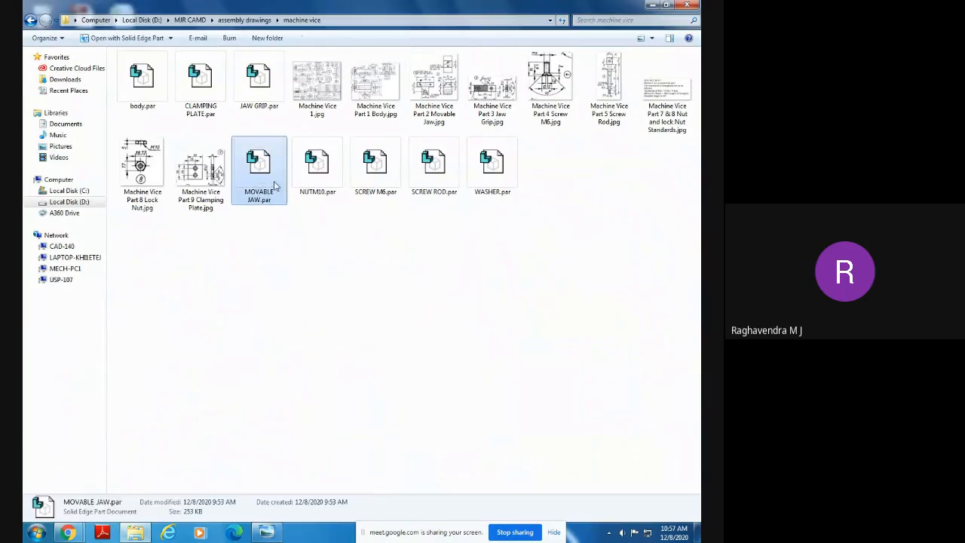
{"action": "left_click", "coordinate": [331, 191], "text": "ctrl"}
{"action": "left_click", "coordinate": [381, 187], "text": "ctrl"}
{"action": "left_click", "coordinate": [433, 188], "text": "ctrl"}
{"action": "left_click", "coordinate": [486, 198], "text": "ctrl"}
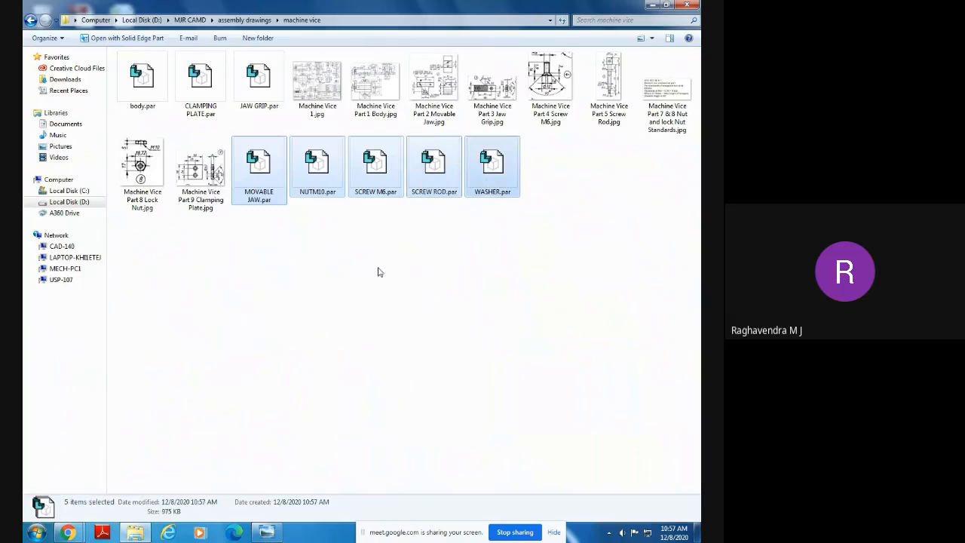
{"action": "left_click", "coordinate": [258, 81], "text": "ctrl"}
{"action": "left_click", "coordinate": [201, 82], "text": "ctrl"}
{"action": "left_click", "coordinate": [142, 81], "text": "ctrl"}
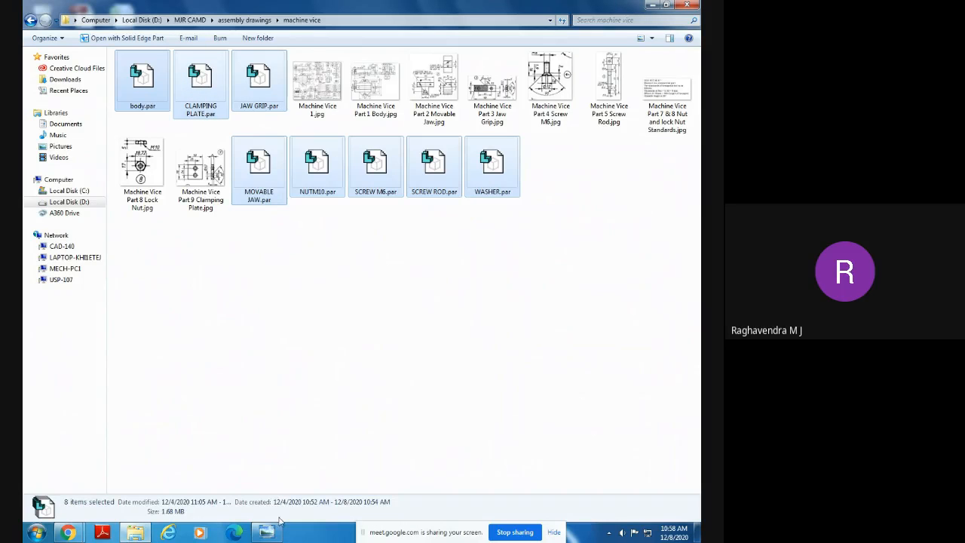
{"action": "left_click", "coordinate": [308, 288]}
{"action": "double_click", "coordinate": [320, 86]}
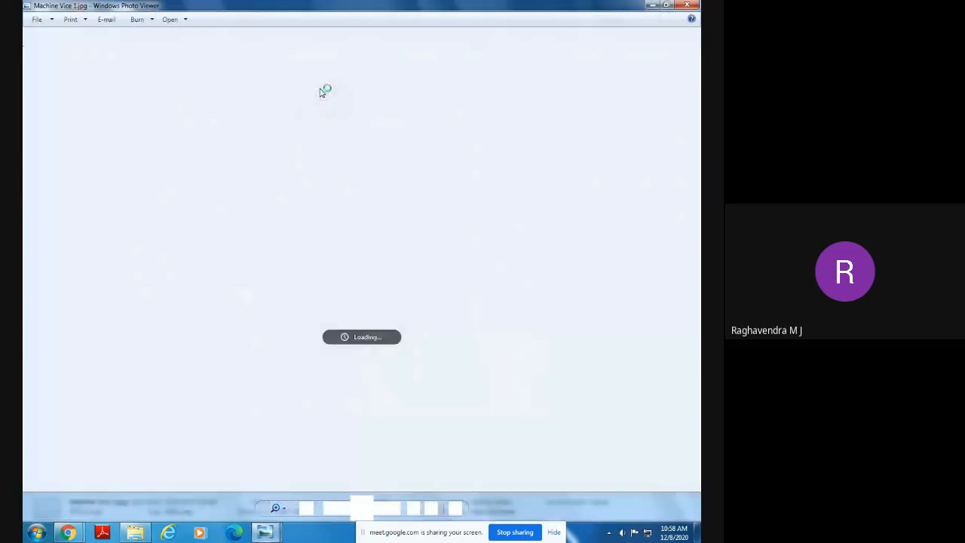
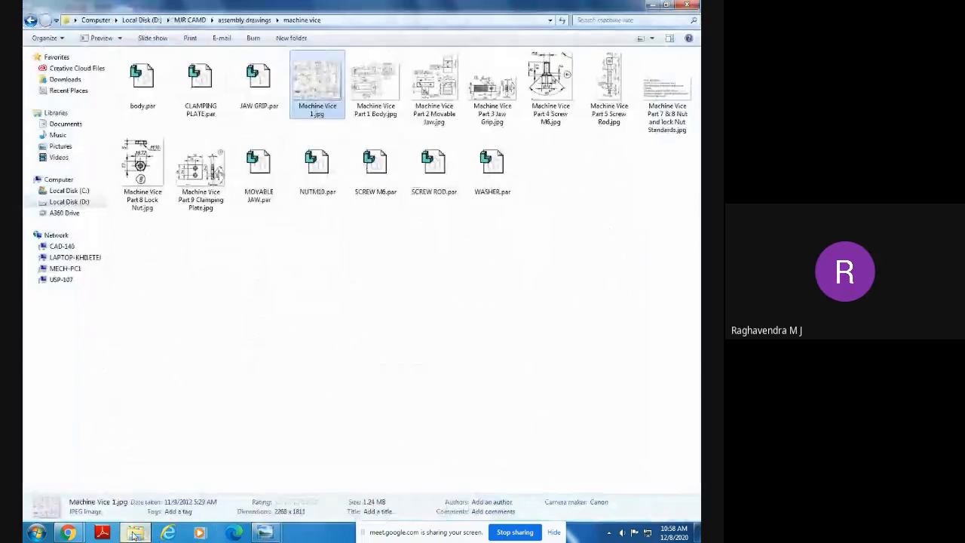
{"action": "left_click", "coordinate": [139, 533]}
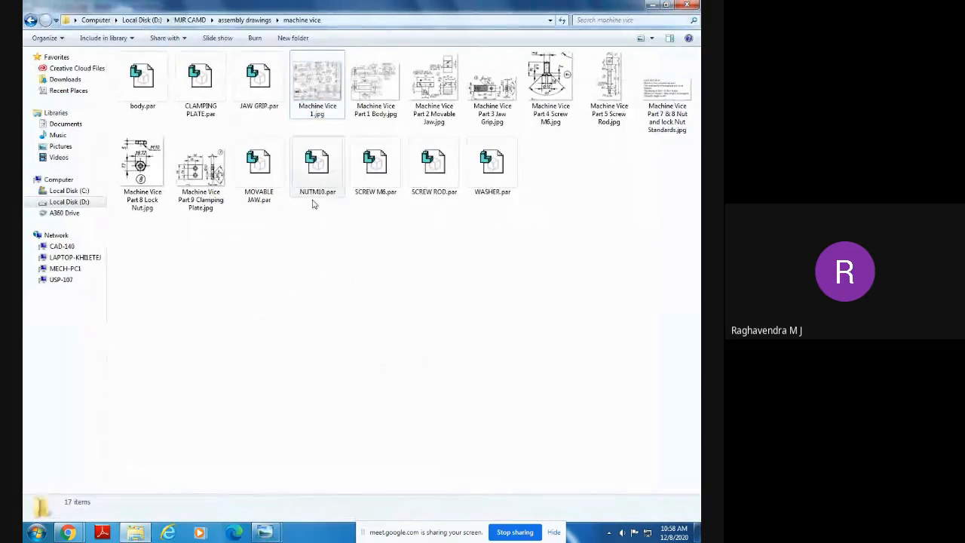
Open NUTM10.par in Solid Edge and enter LOCK NUTM10.par as the file name for a copy
{"action": "left_click", "coordinate": [315, 175]}
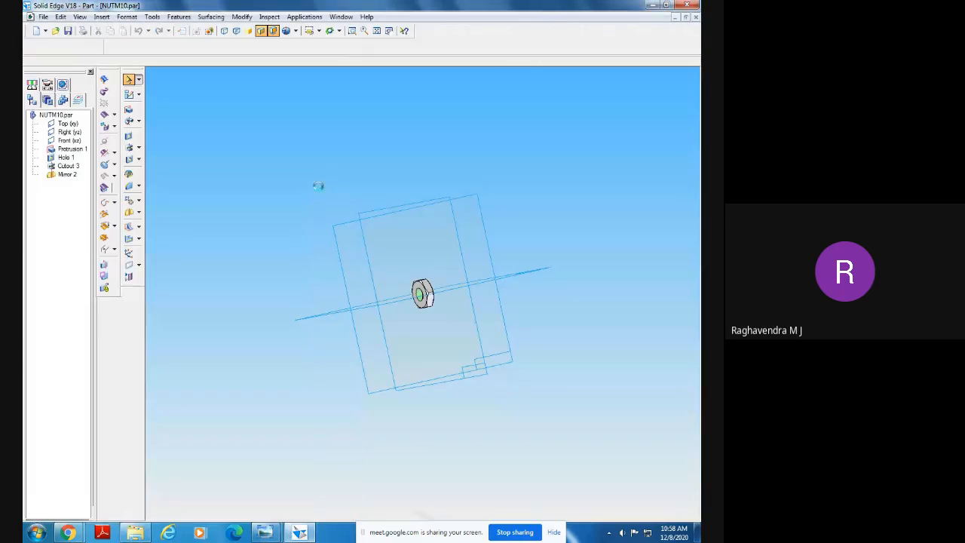
{"action": "left_click", "coordinate": [43, 17]}
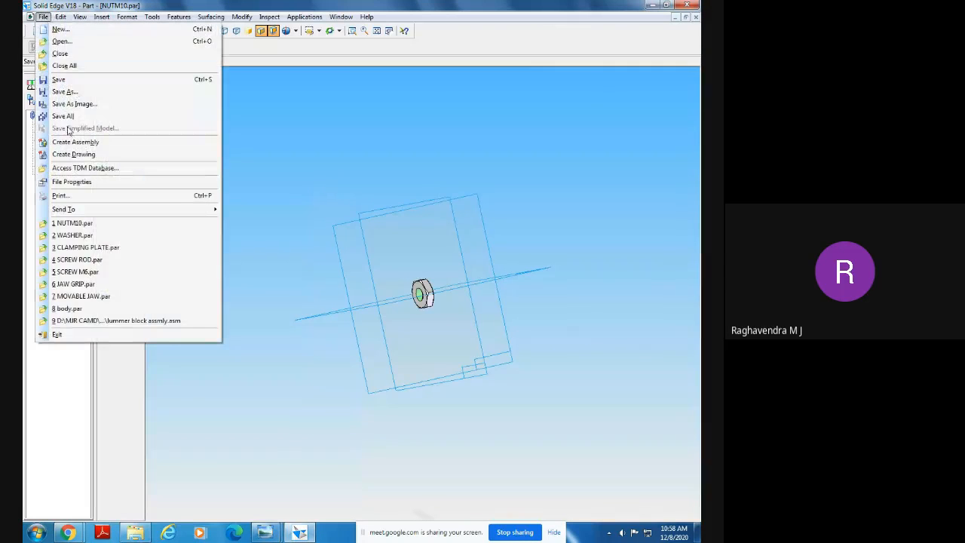
{"action": "left_click", "coordinate": [64, 91]}
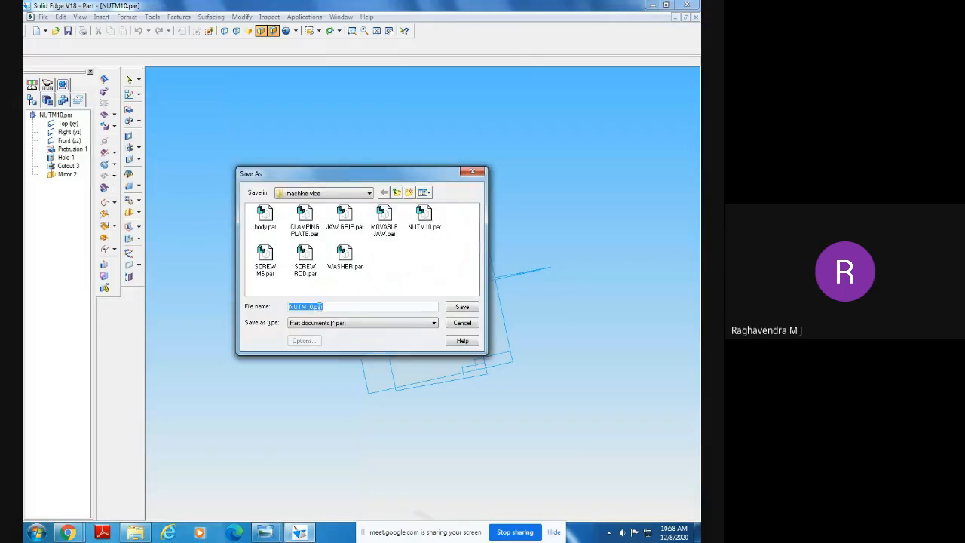
{"action": "left_click", "coordinate": [293, 309]}
{"action": "type", "text": "LOCK"}
Switch to the drawing images and browse to Part 8 Lock Nut to examine its dimensions
{"action": "mouse_move", "coordinate": [299, 532]}
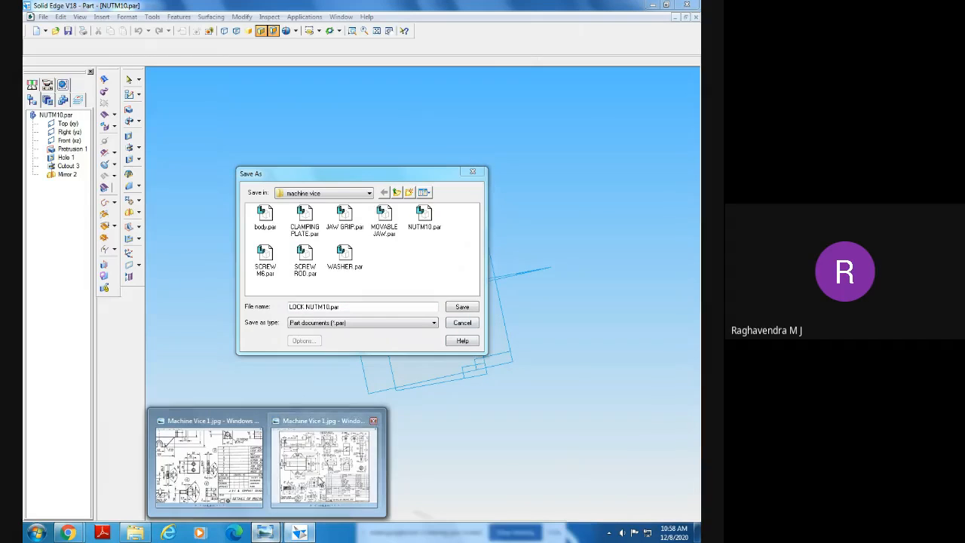
{"action": "left_click", "coordinate": [321, 482]}
{"action": "left_click", "coordinate": [386, 508]}
{"action": "left_click", "coordinate": [387, 508]}
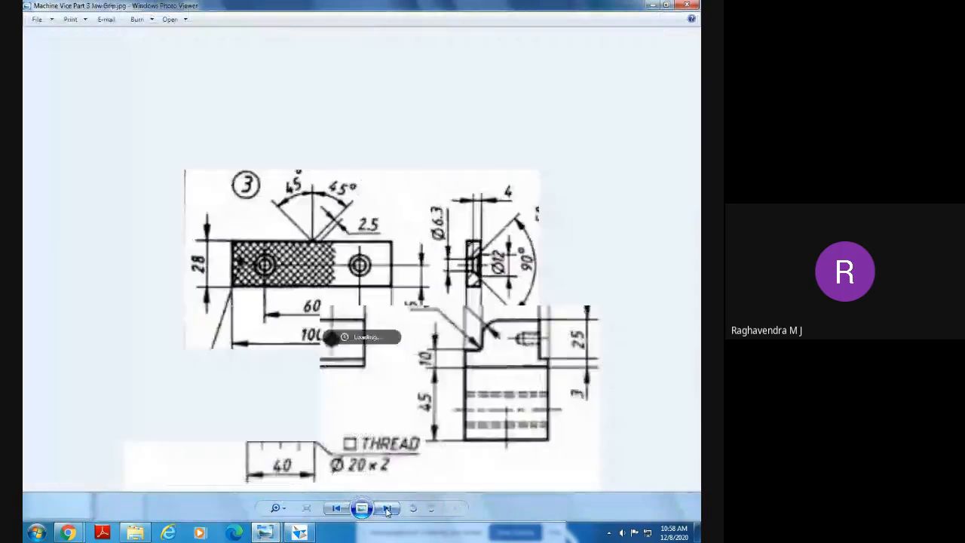
{"action": "left_click", "coordinate": [387, 507]}
{"action": "left_click", "coordinate": [387, 507]}
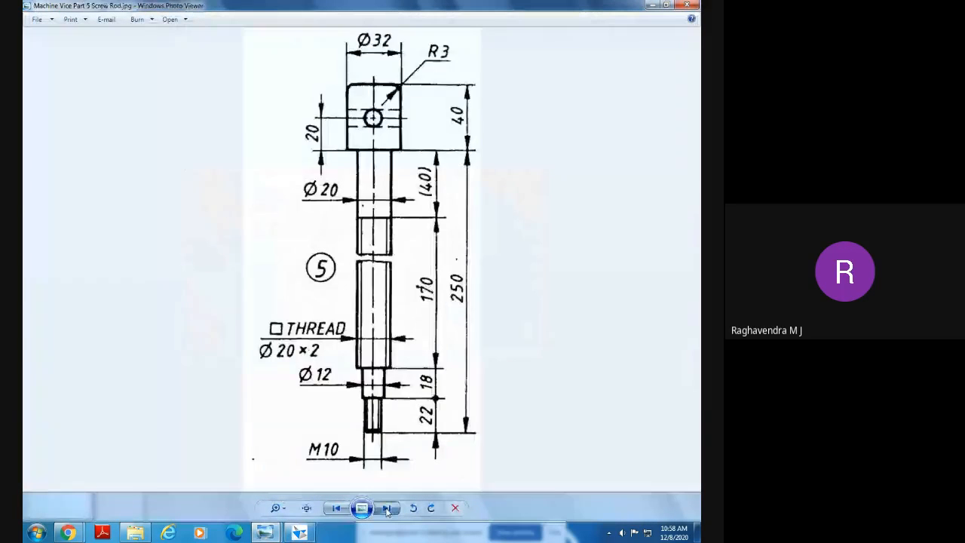
{"action": "left_click", "coordinate": [387, 508]}
{"action": "left_click", "coordinate": [386, 508]}
{"action": "left_click", "coordinate": [387, 507]}
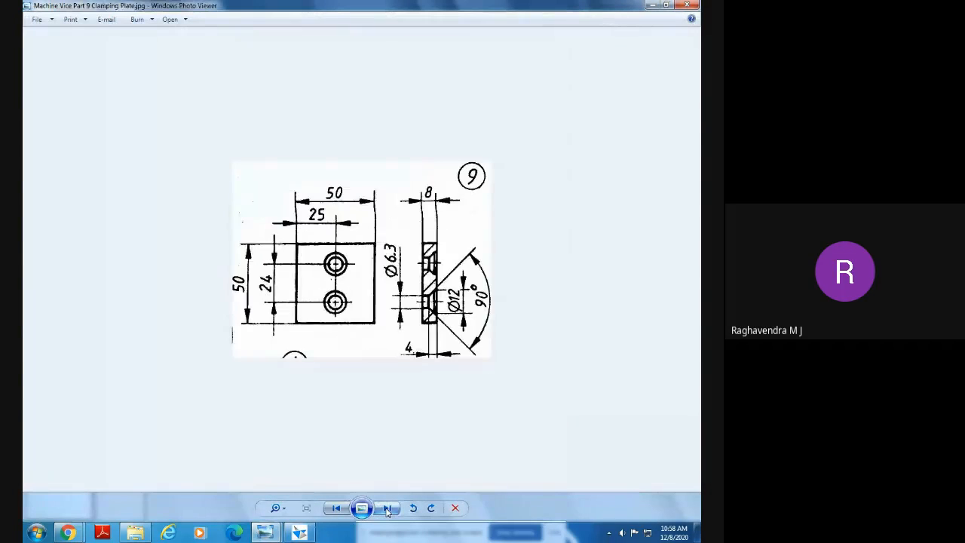
{"action": "left_click", "coordinate": [336, 507]}
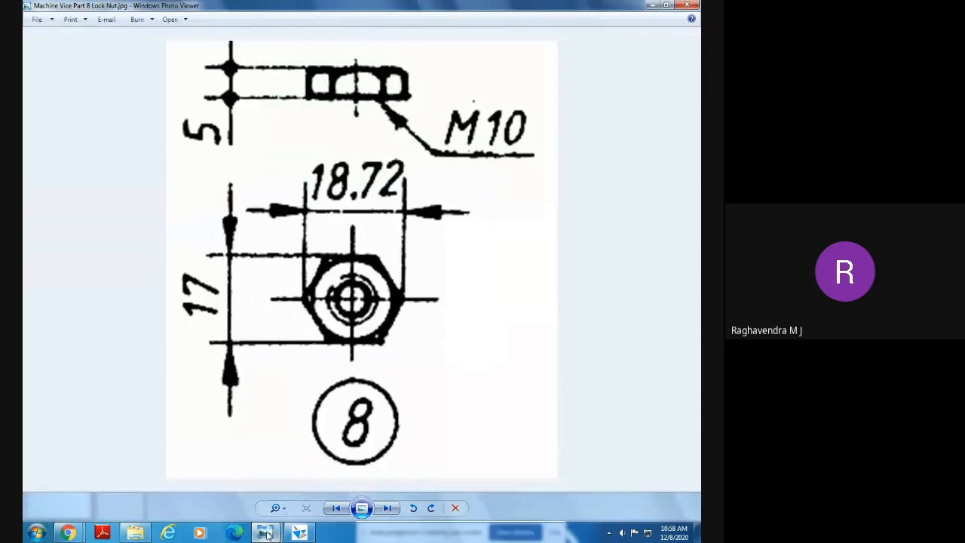
Go back to the Machine Vice 1 overview drawing and compare the dimensions of nut 7 and lock nut 8
{"action": "mouse_move", "coordinate": [264, 532]}
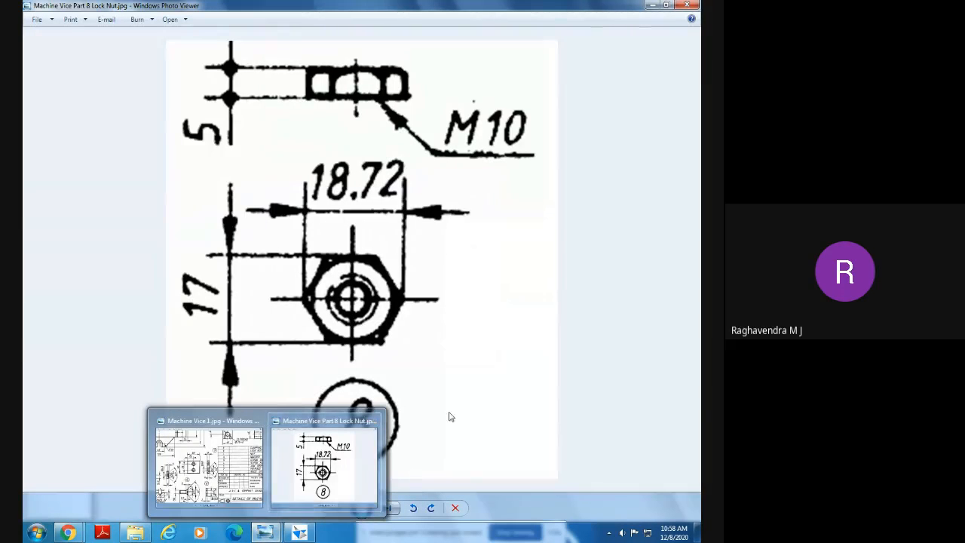
{"action": "left_click", "coordinate": [337, 507]}
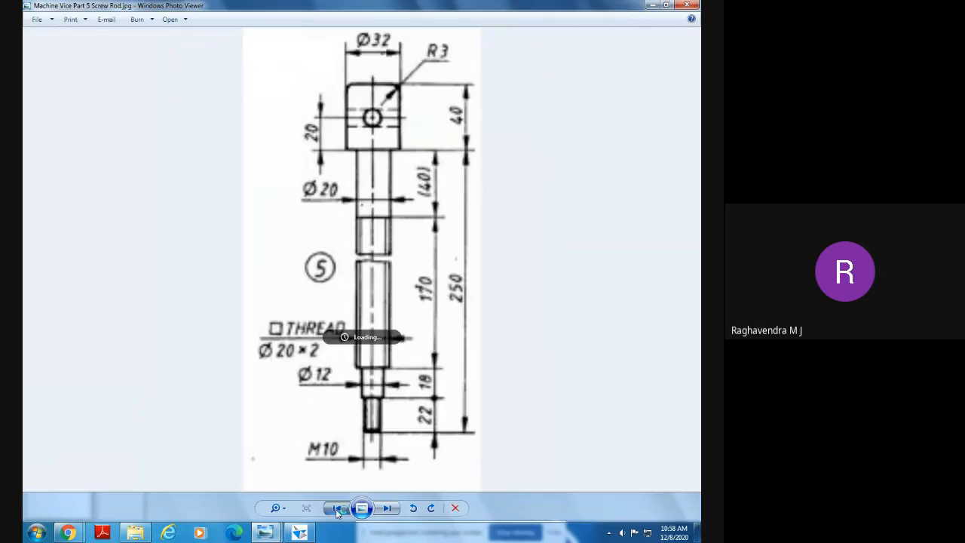
{"action": "left_click", "coordinate": [336, 507]}
{"action": "left_click", "coordinate": [336, 507]}
{"action": "left_click", "coordinate": [336, 509]}
{"action": "left_click", "coordinate": [336, 509]}
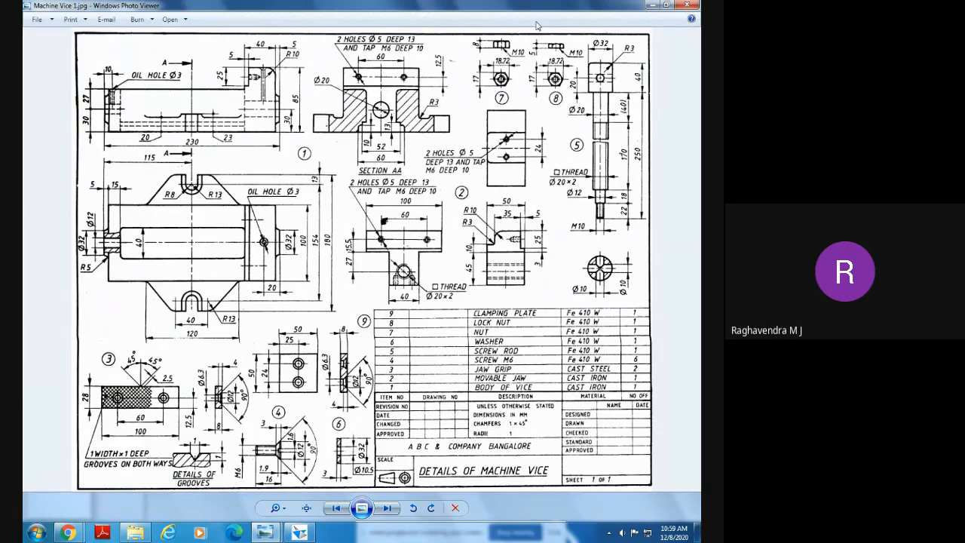
{"action": "scroll", "coordinate": [537, 30], "scroll_direction": "up", "scroll_amount": 3}
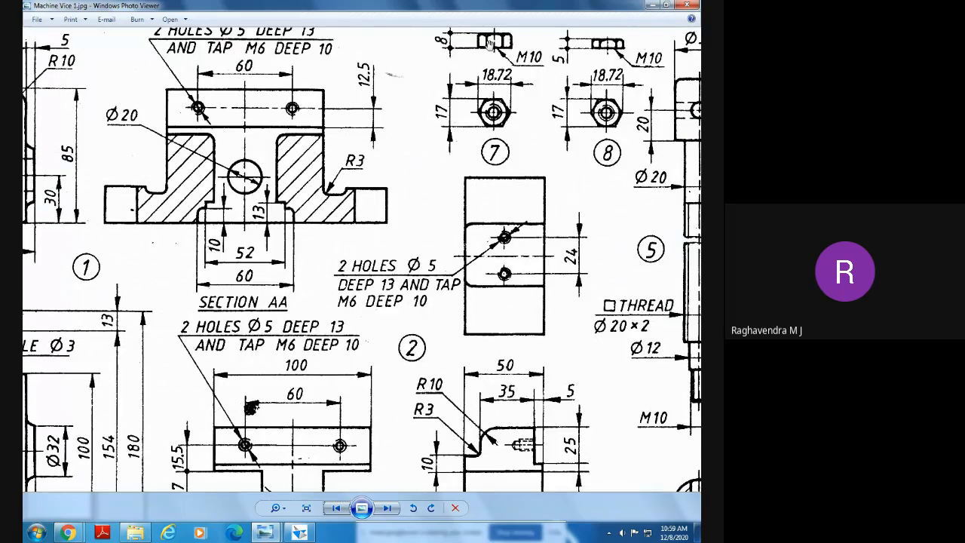
Switch back to Solid Edge and save the nut copy as LOCK NUTM10.par in the machine vice folder
{"action": "left_click", "coordinate": [299, 533]}
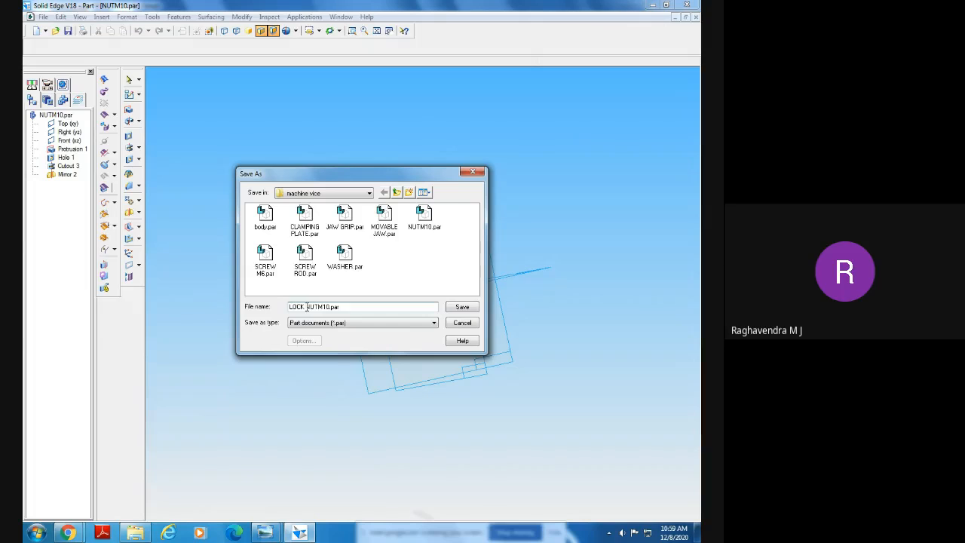
{"action": "left_click", "coordinate": [461, 306]}
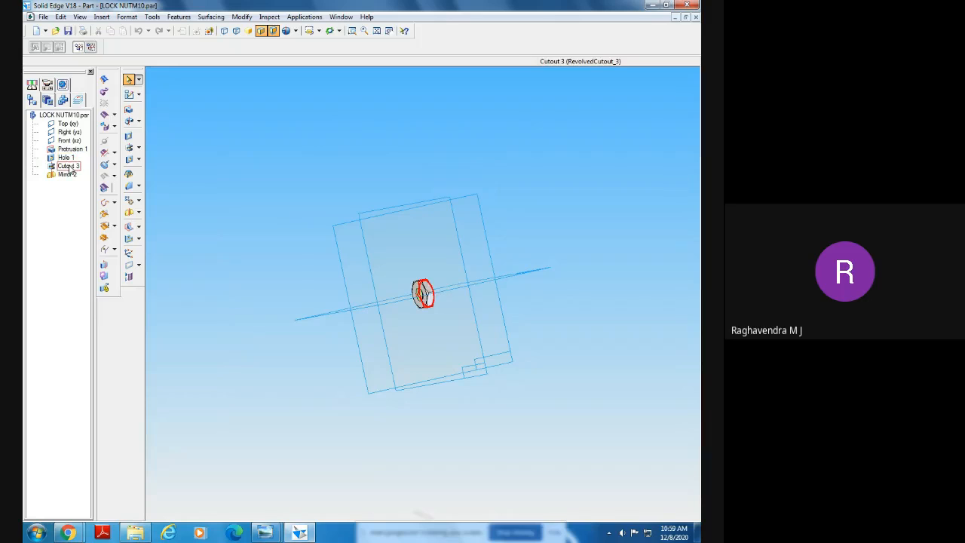
Try to redefine the extent distance of the lock nut's base protrusion
{"action": "right_click", "coordinate": [72, 149]}
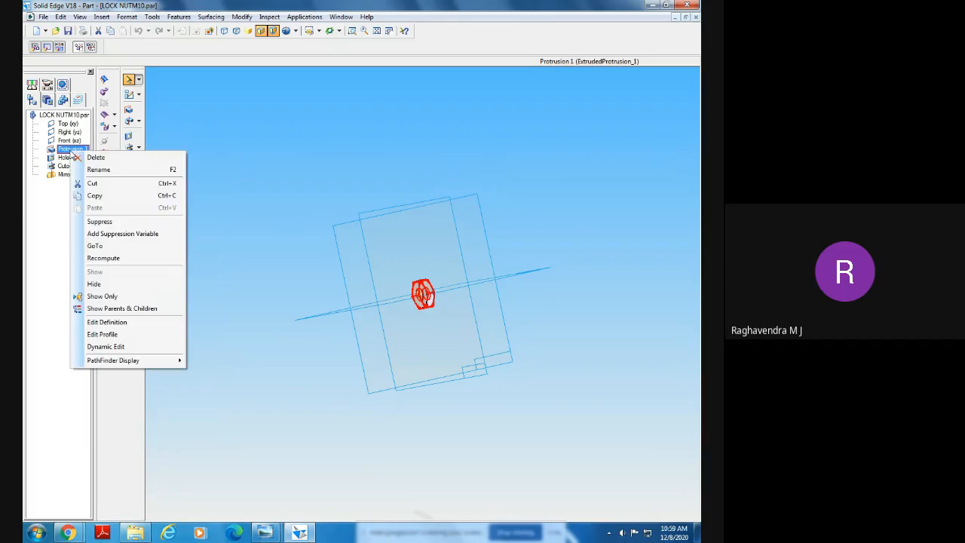
{"action": "left_click", "coordinate": [109, 322]}
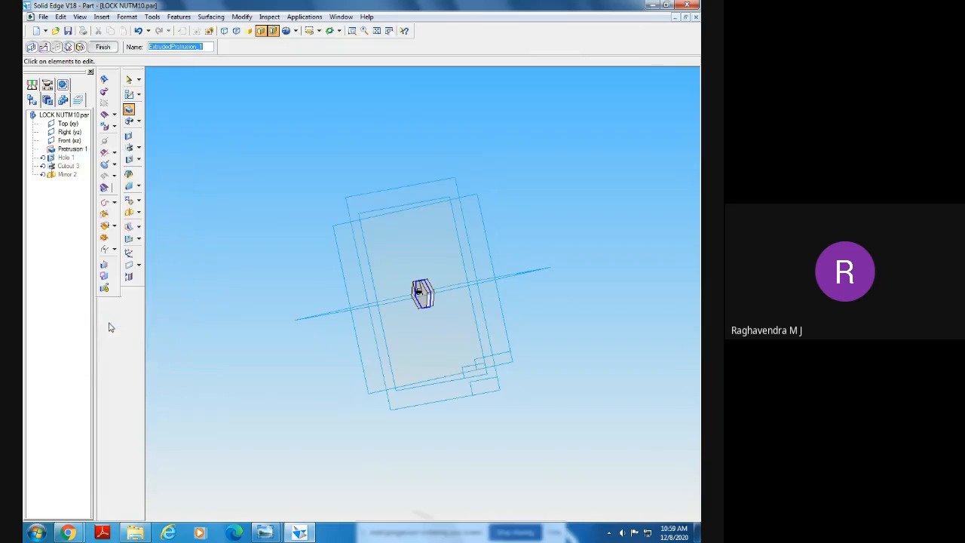
{"action": "left_click", "coordinate": [80, 47]}
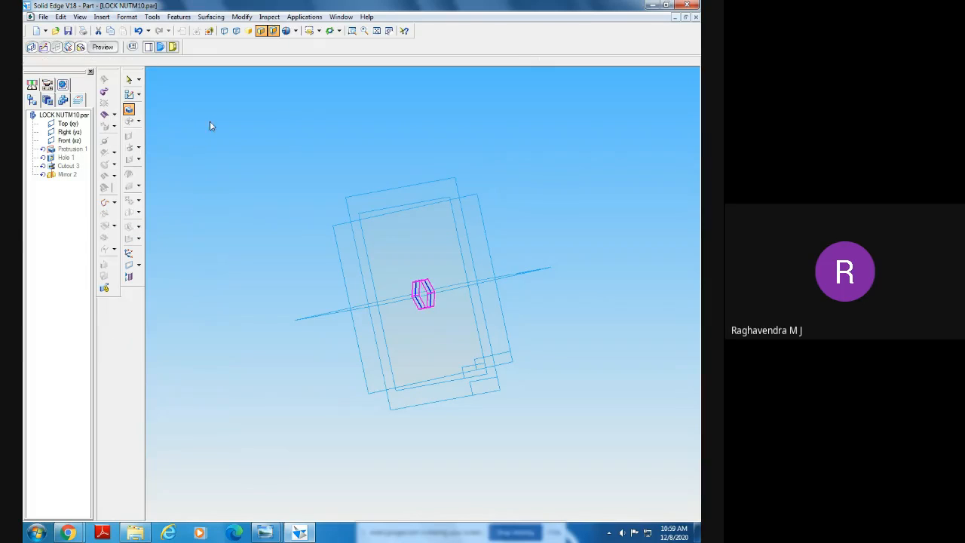
{"action": "left_click", "coordinate": [68, 47]}
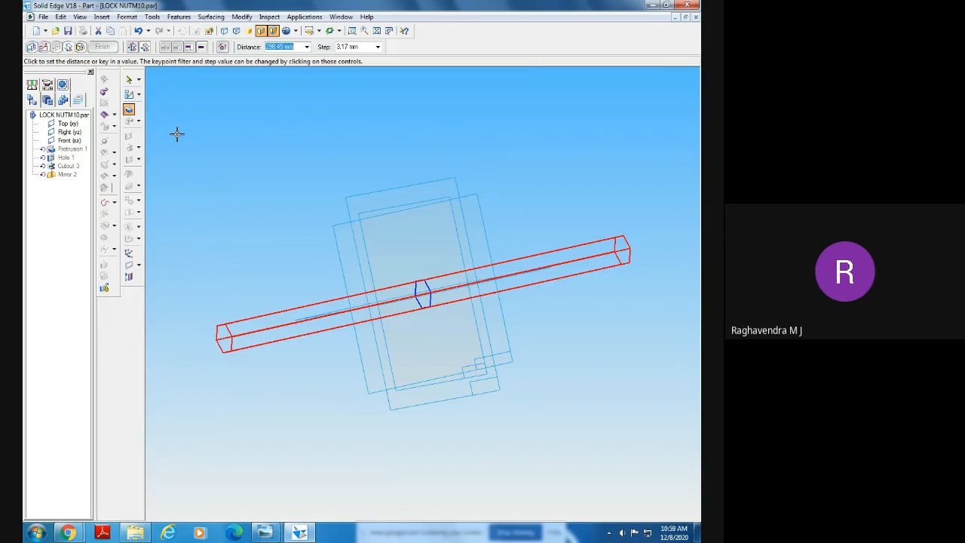
{"action": "key", "text": "Escape"}
{"action": "middle_click_drag", "start_coordinate": [225, 221], "coordinate": [276, 268]}
{"action": "scroll", "coordinate": [277, 268], "scroll_direction": "up", "scroll_amount": 1}
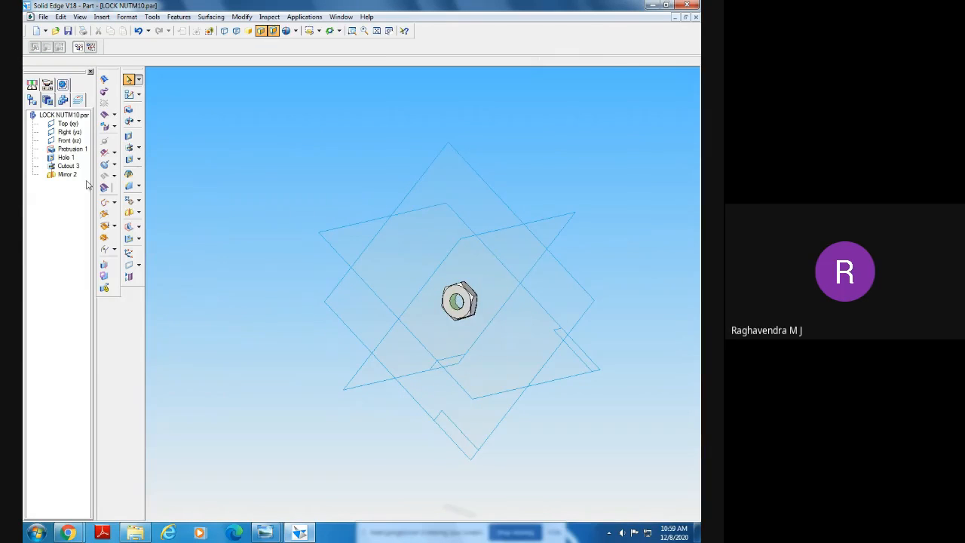
Reopen the base protrusion's extent definition and examine the lock nut's thickness from several angles
{"action": "right_click", "coordinate": [68, 150]}
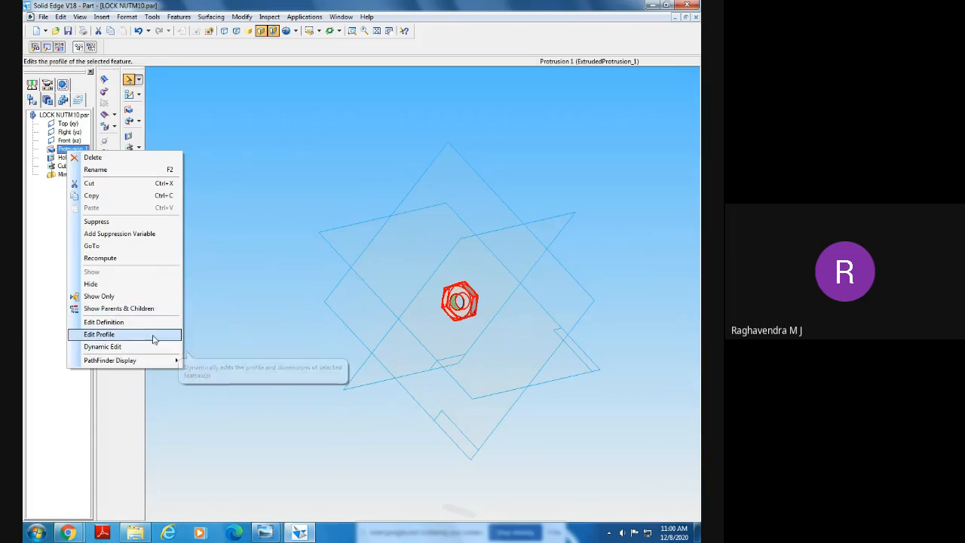
{"action": "left_click", "coordinate": [150, 322]}
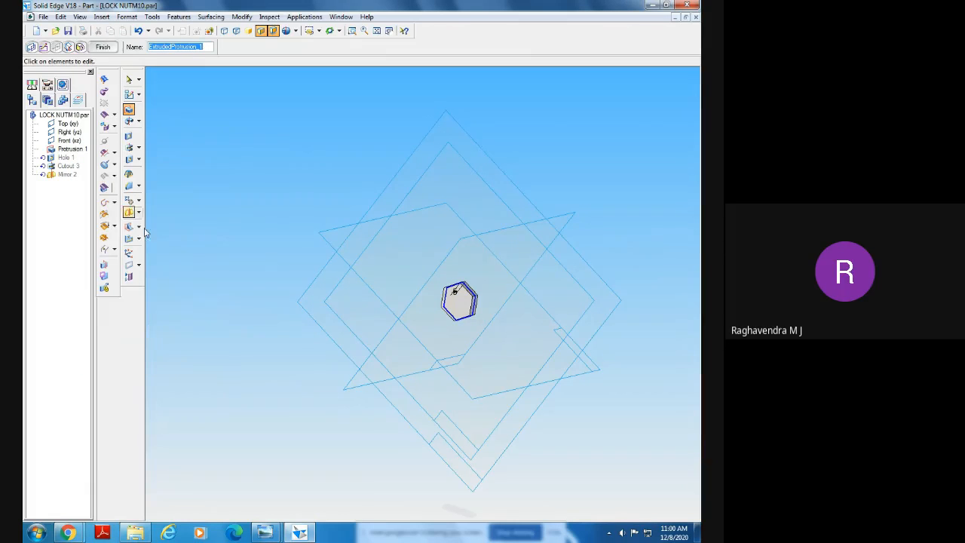
{"action": "left_click", "coordinate": [68, 48]}
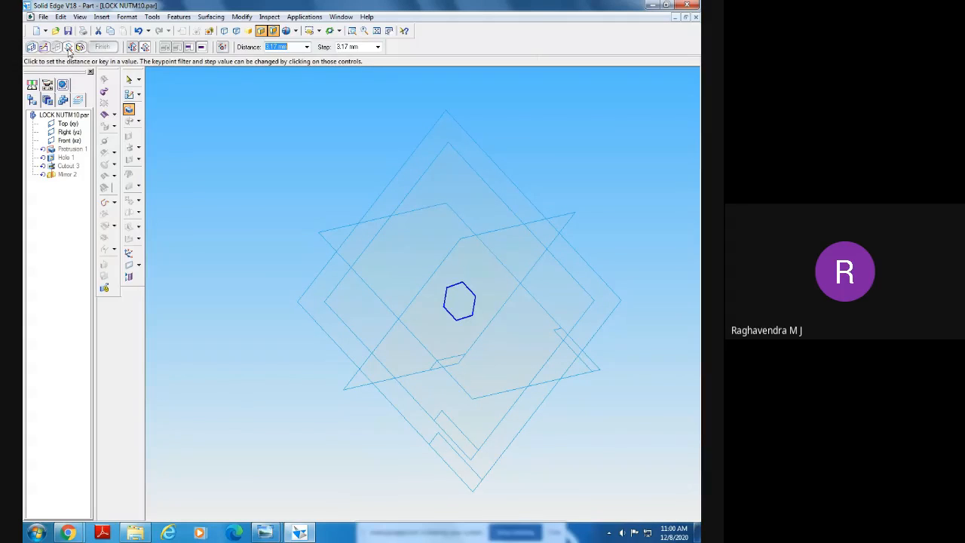
{"action": "key", "text": "Escape"}
{"action": "left_click", "coordinate": [238, 244]}
{"action": "middle_click_drag", "start_coordinate": [242, 341], "coordinate": [245, 282]}
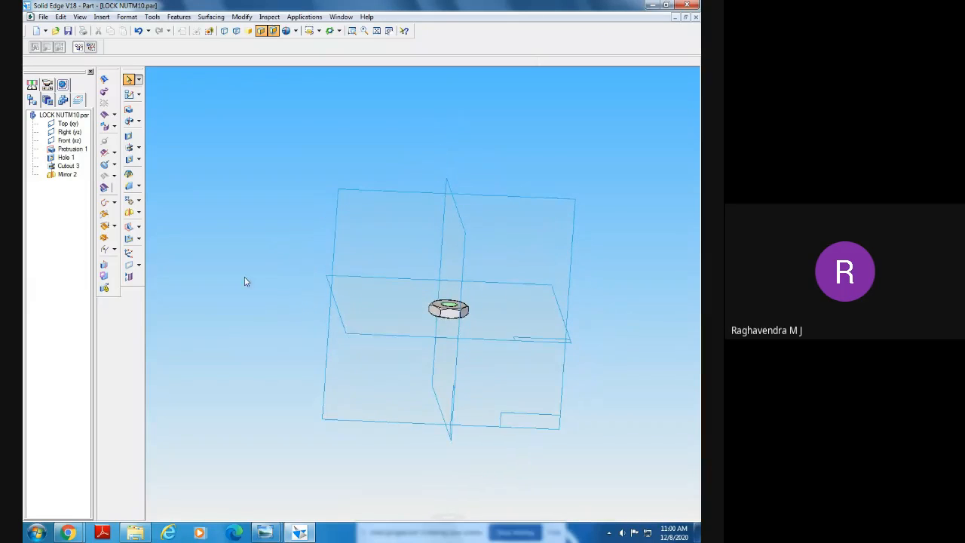
{"action": "middle_click_drag", "start_coordinate": [148, 234], "coordinate": [234, 298]}
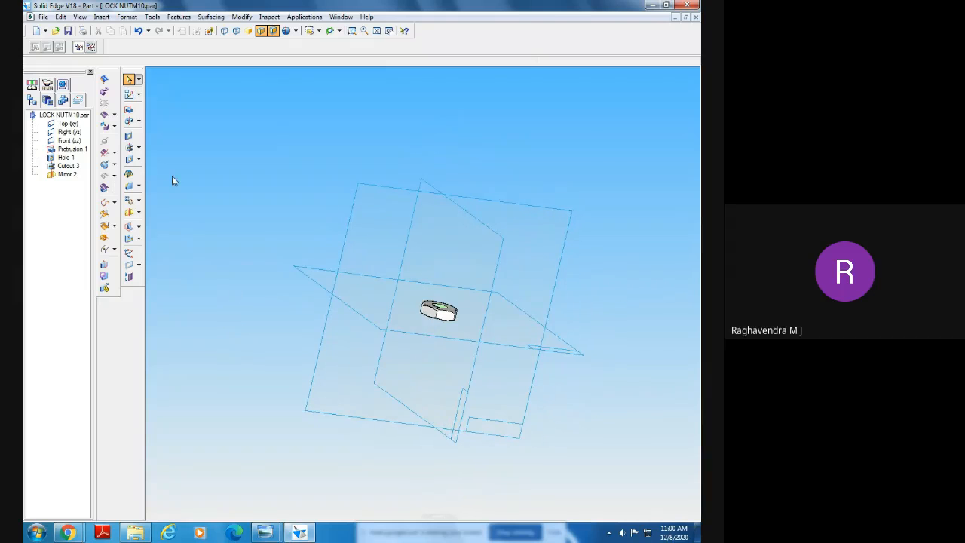
{"action": "middle_click_drag", "start_coordinate": [294, 169], "coordinate": [271, 202]}
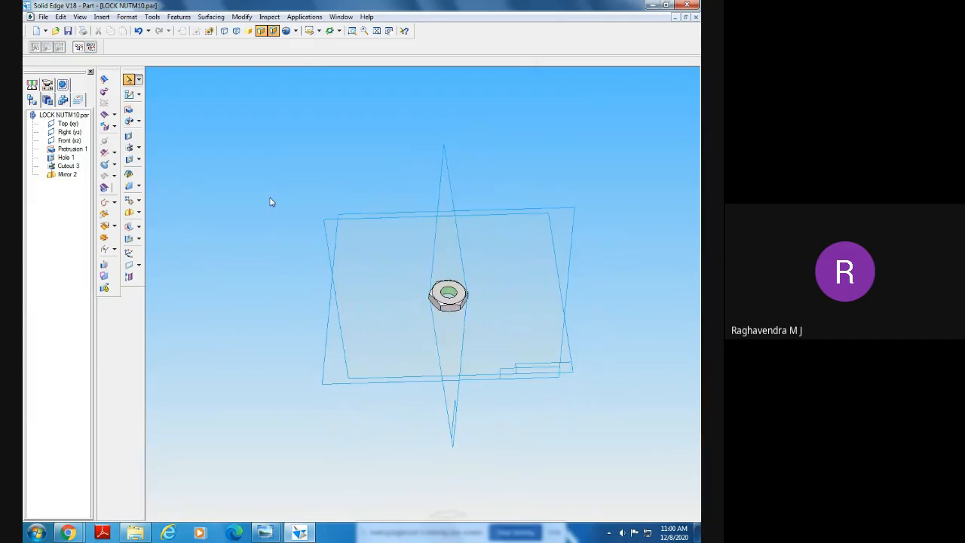
Check the thickness of lock nut 8 in the Machine Vice 1 drawing, and return to Solid Edge to view the part edge-on
{"action": "mouse_move", "coordinate": [264, 532]}
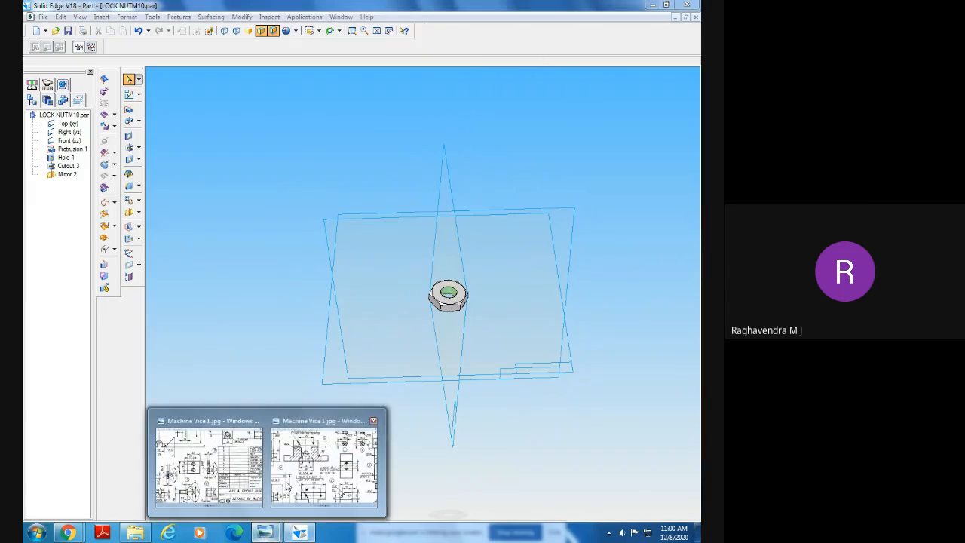
{"action": "left_click", "coordinate": [314, 472]}
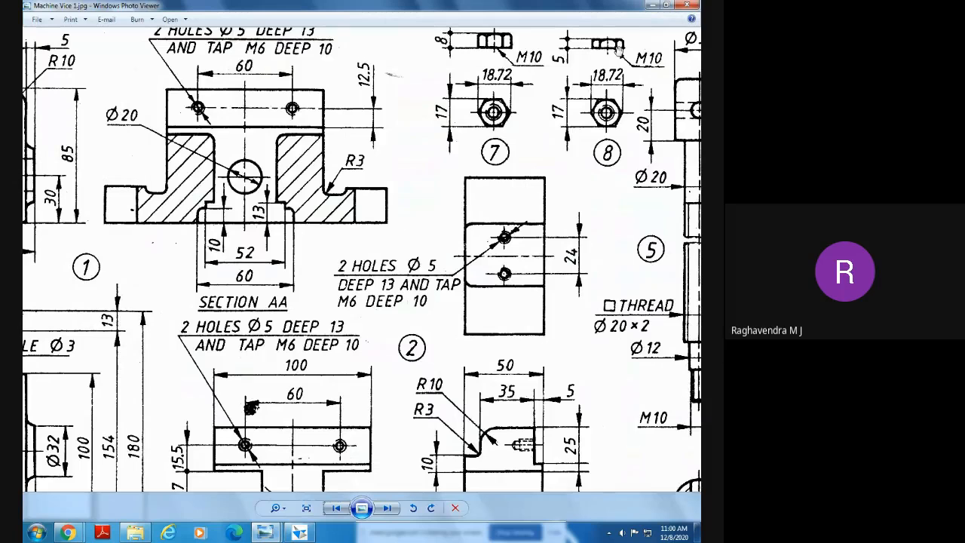
{"action": "left_click", "coordinate": [304, 532]}
{"action": "middle_click_drag", "start_coordinate": [483, 359], "coordinate": [538, 185]}
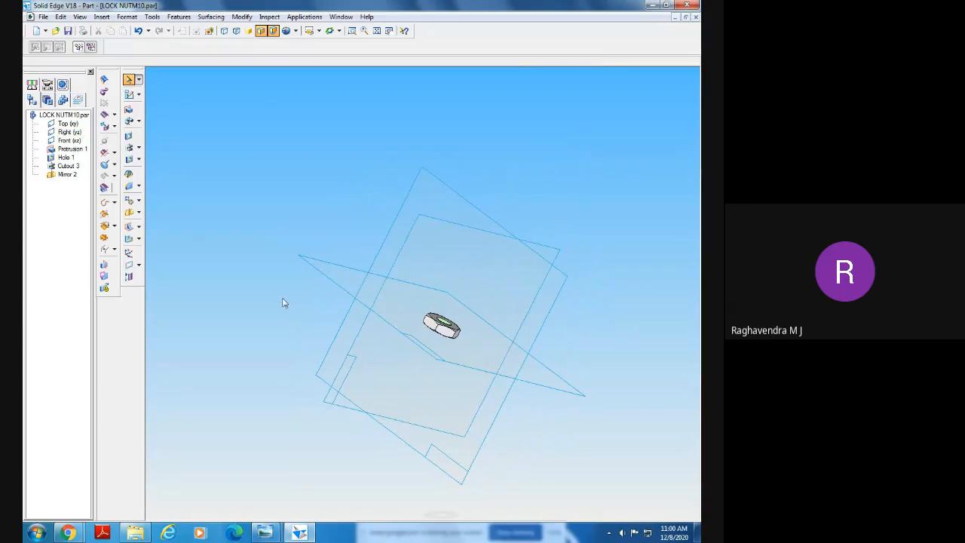
Try to redefine the extent distance of the lock nut's base protrusion
{"action": "right_click", "coordinate": [69, 149]}
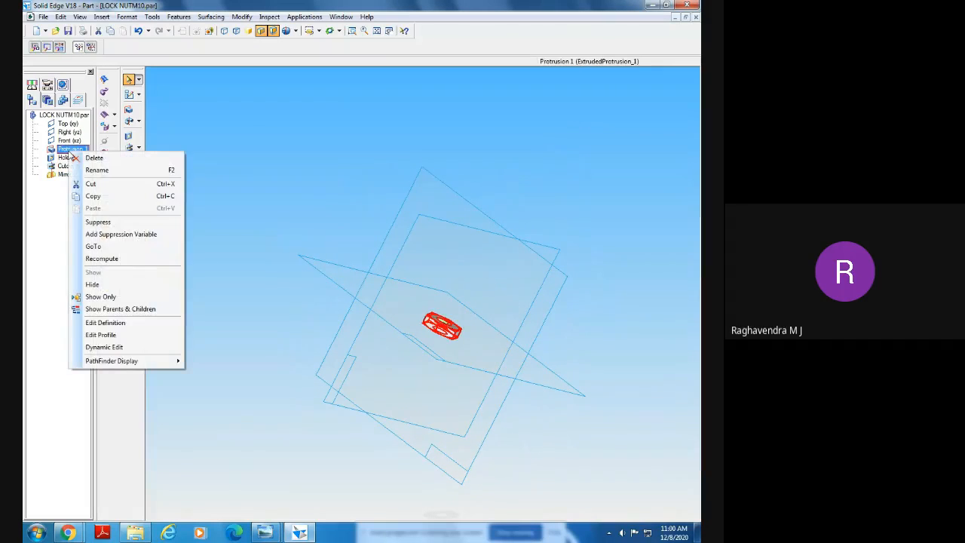
{"action": "left_click", "coordinate": [107, 323]}
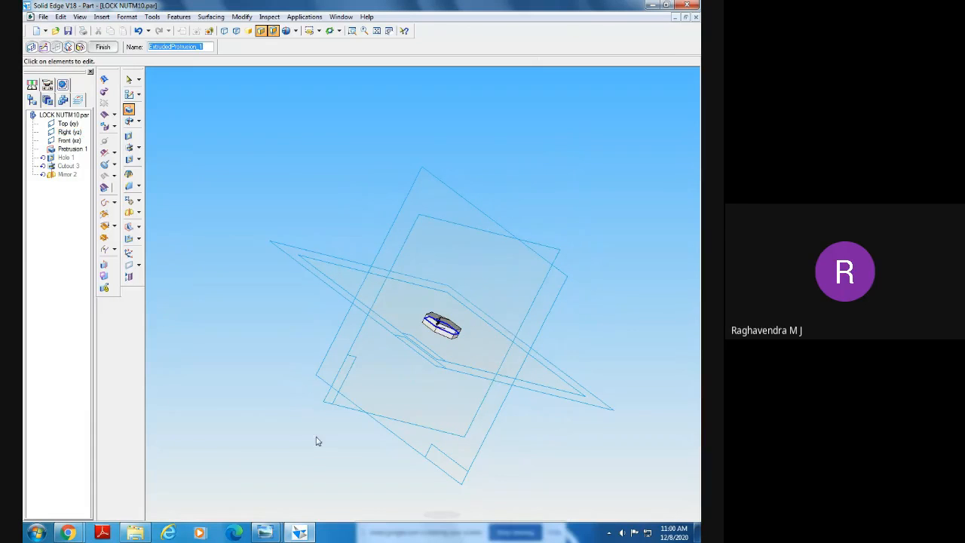
{"action": "left_click", "coordinate": [69, 48]}
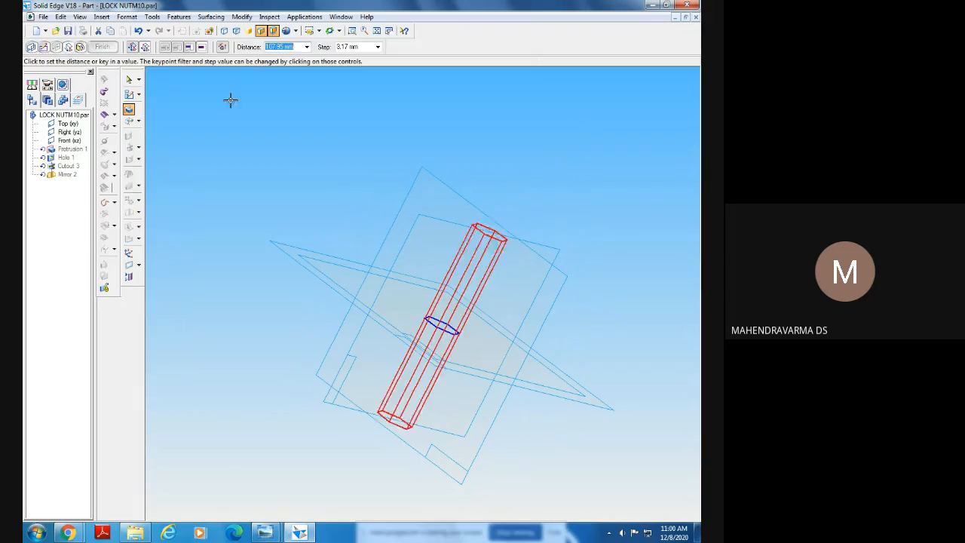
{"action": "left_click", "coordinate": [315, 166]}
Look over the Machine Vice 1 drawing's nut views and parts list, and inspect the lock nut model in Solid Edge
{"action": "mouse_move", "coordinate": [264, 533]}
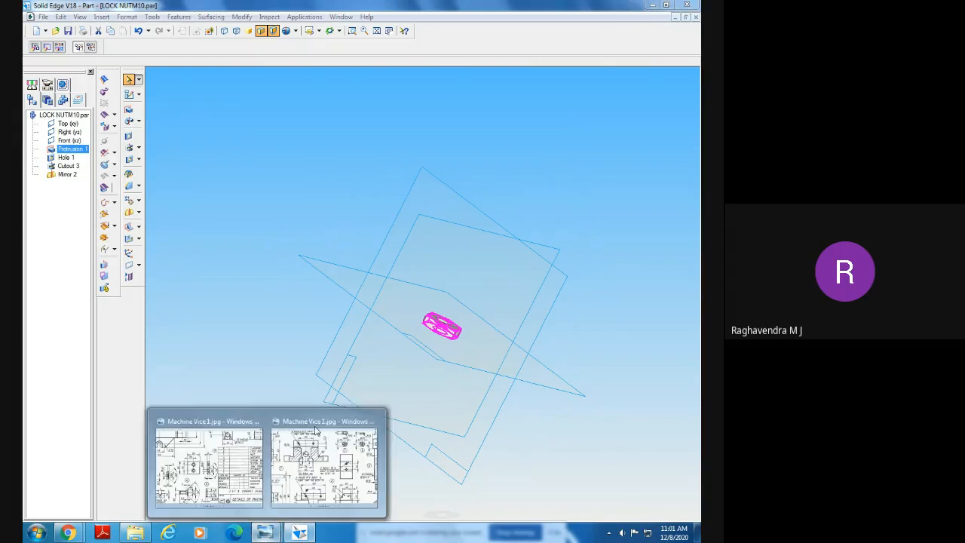
{"action": "left_click", "coordinate": [310, 460]}
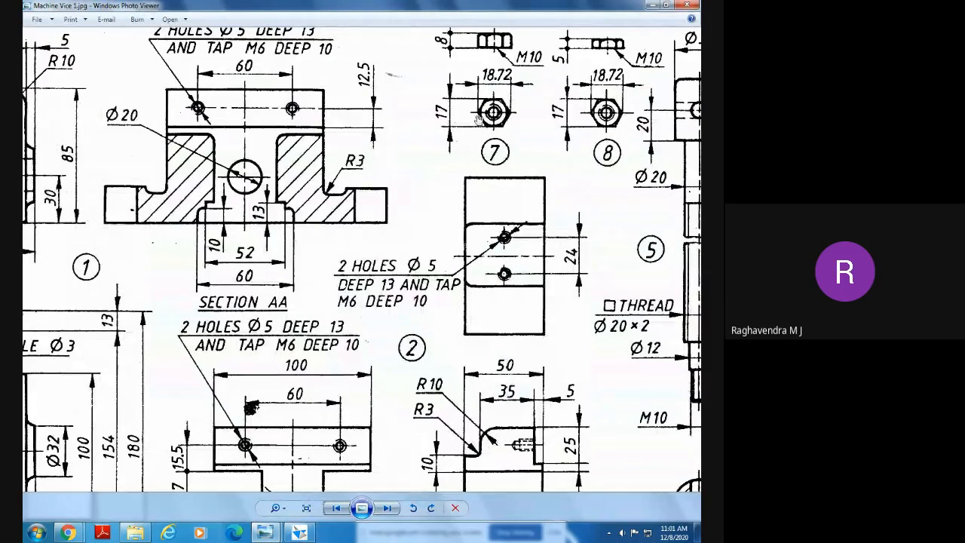
{"action": "scroll", "coordinate": [362, 312], "scroll_direction": "down", "scroll_amount": 1}
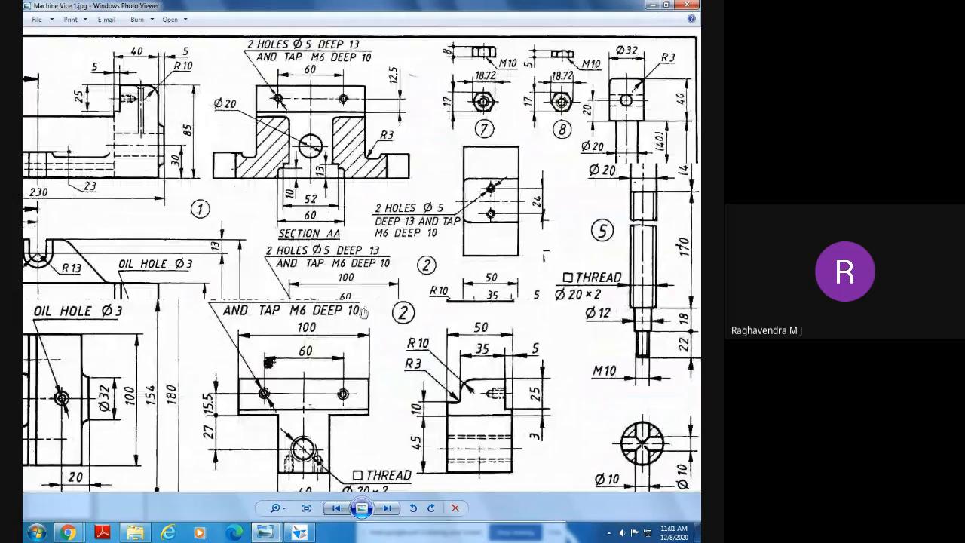
{"action": "scroll", "coordinate": [362, 312], "scroll_direction": "down", "scroll_amount": 1}
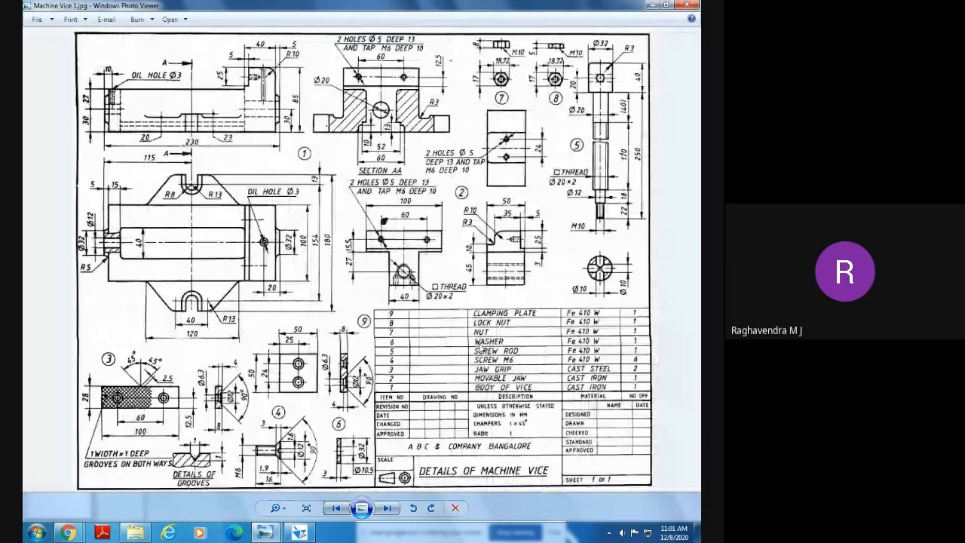
{"action": "scroll", "coordinate": [457, 318], "scroll_direction": "up", "scroll_amount": 3}
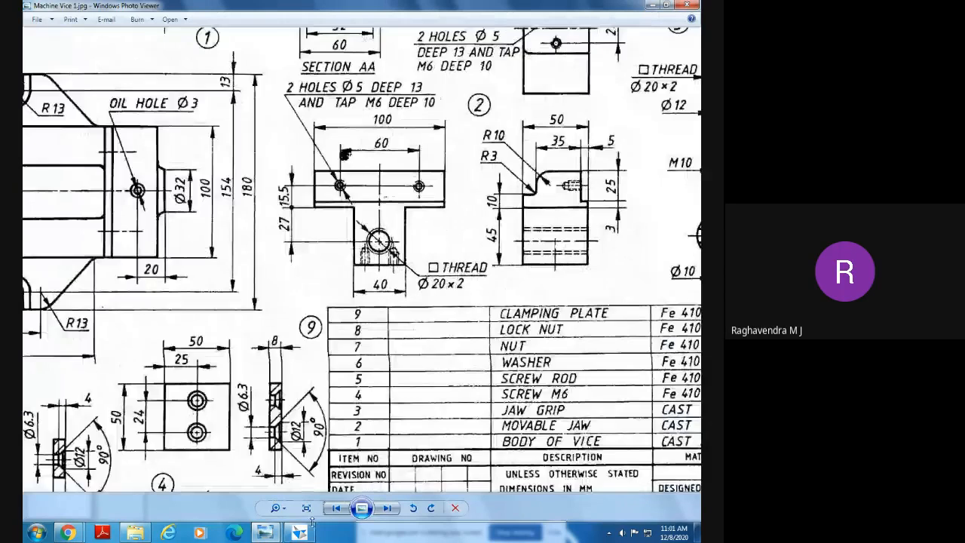
{"action": "left_click", "coordinate": [300, 532]}
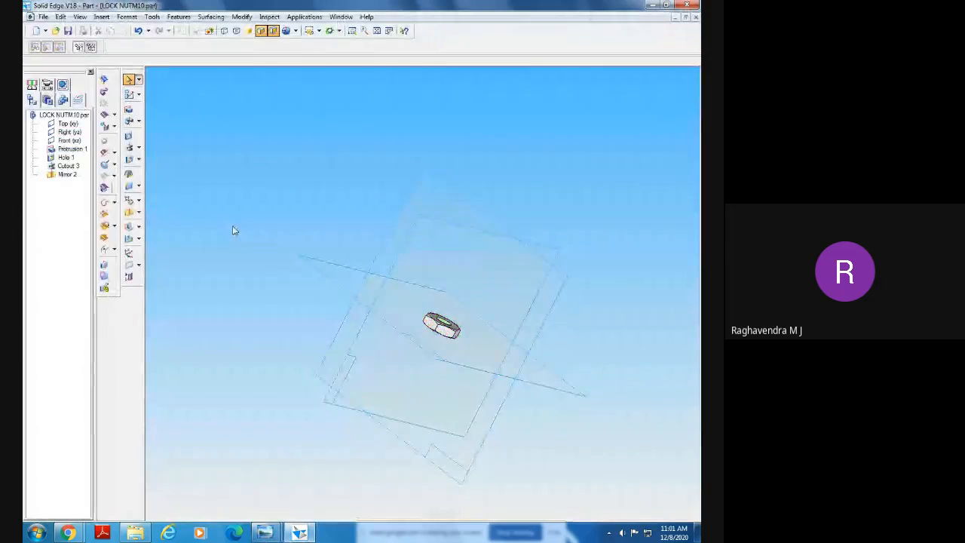
{"action": "middle_click_drag", "start_coordinate": [232, 226], "coordinate": [187, 252]}
{"action": "middle_click_drag", "start_coordinate": [151, 211], "coordinate": [187, 205]}
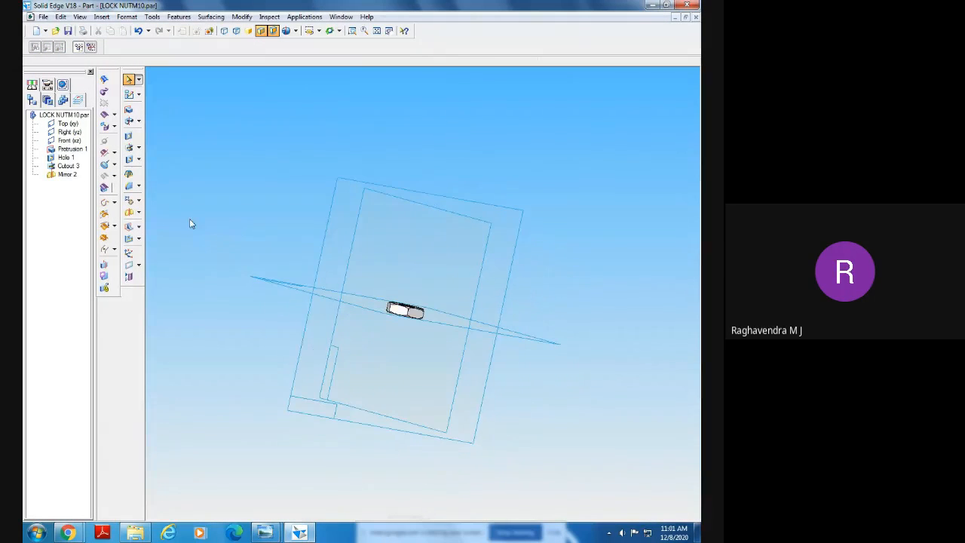
Switch to the Machine Vice 1 drawing to compare the thicknesses of nut 7 and lock nut 8, and return to the model
{"action": "mouse_move", "coordinate": [294, 531]}
{"action": "left_click", "coordinate": [320, 488]}
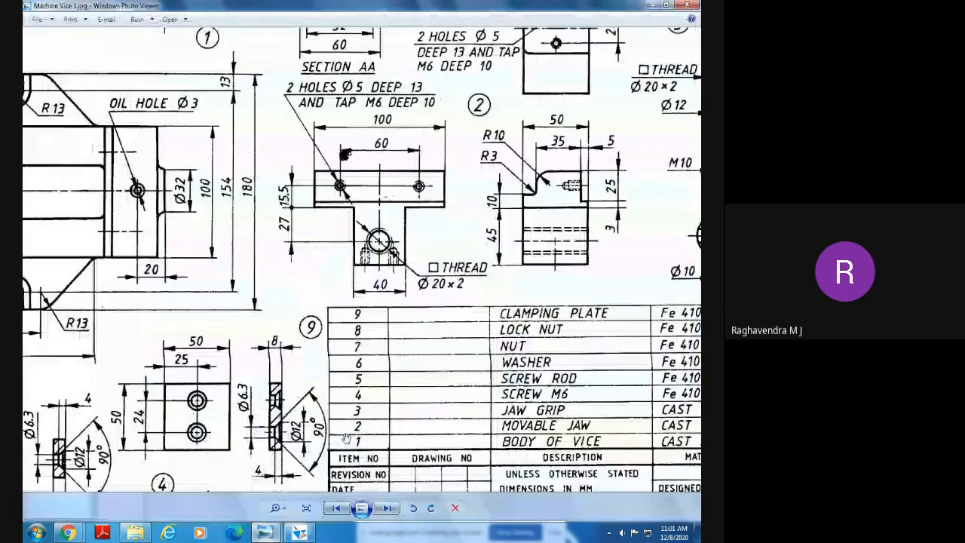
{"action": "scroll", "coordinate": [511, 218], "scroll_direction": "up", "scroll_amount": 2}
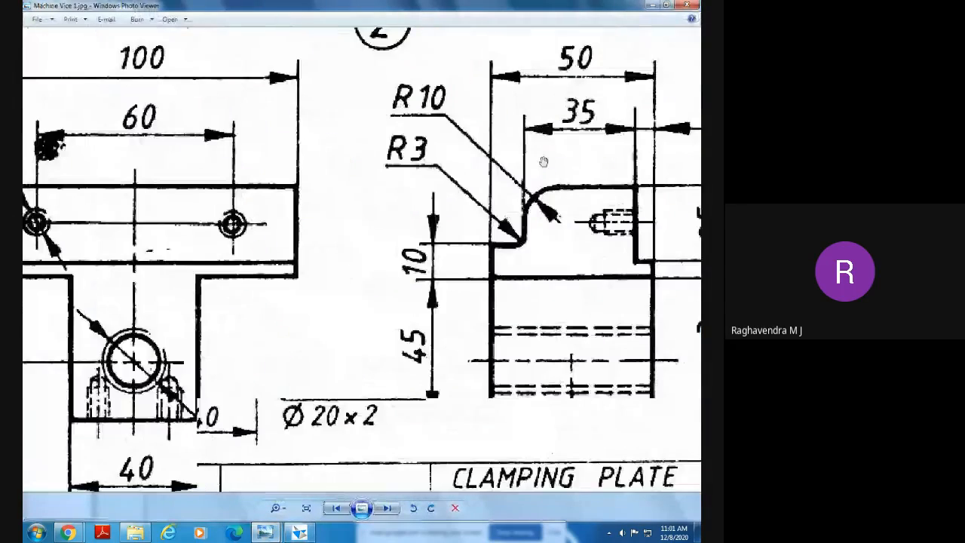
{"action": "scroll", "coordinate": [543, 161], "scroll_direction": "down", "scroll_amount": 3}
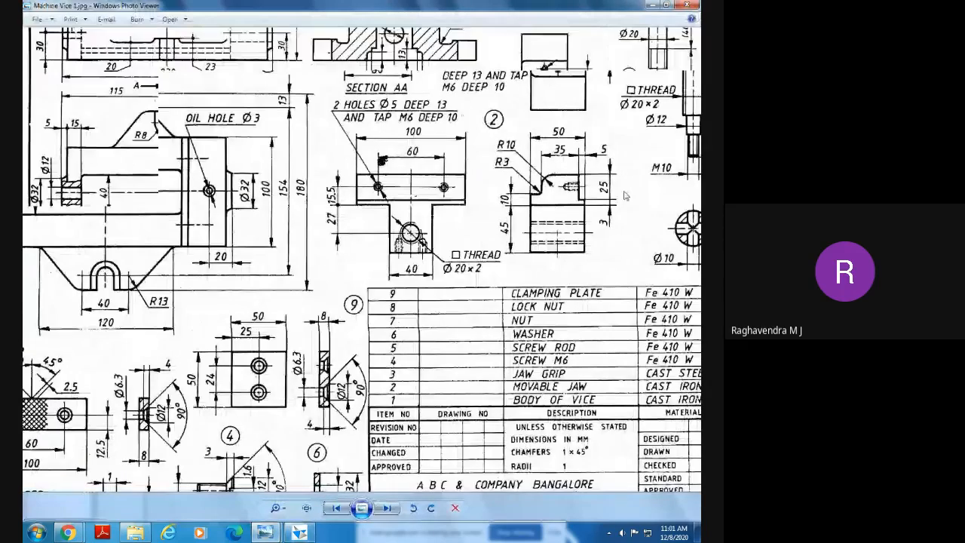
{"action": "scroll", "coordinate": [624, 196], "scroll_direction": "down", "scroll_amount": 2}
{"action": "scroll", "coordinate": [573, 44], "scroll_direction": "up", "scroll_amount": 4}
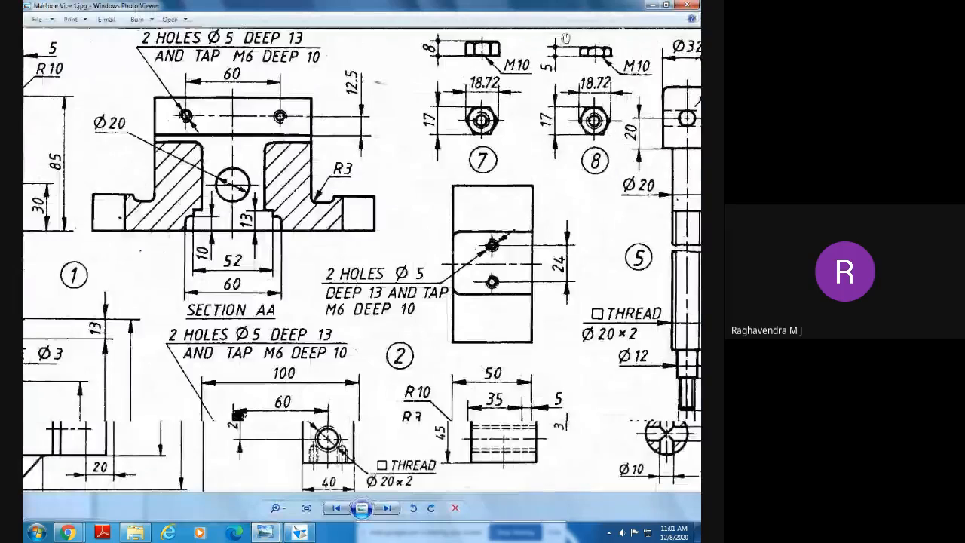
{"action": "scroll", "coordinate": [566, 42], "scroll_direction": "up", "scroll_amount": 1}
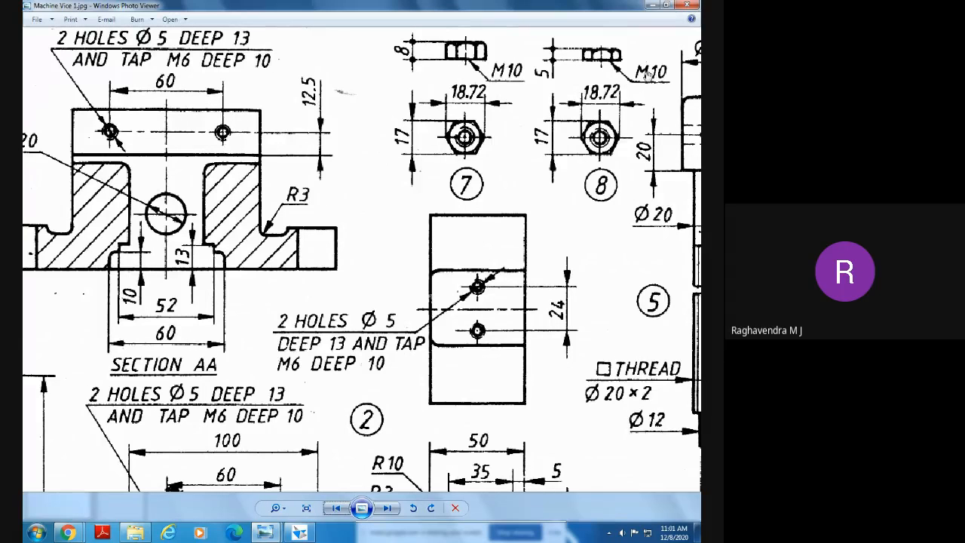
{"action": "key", "text": "alt+Tab"}
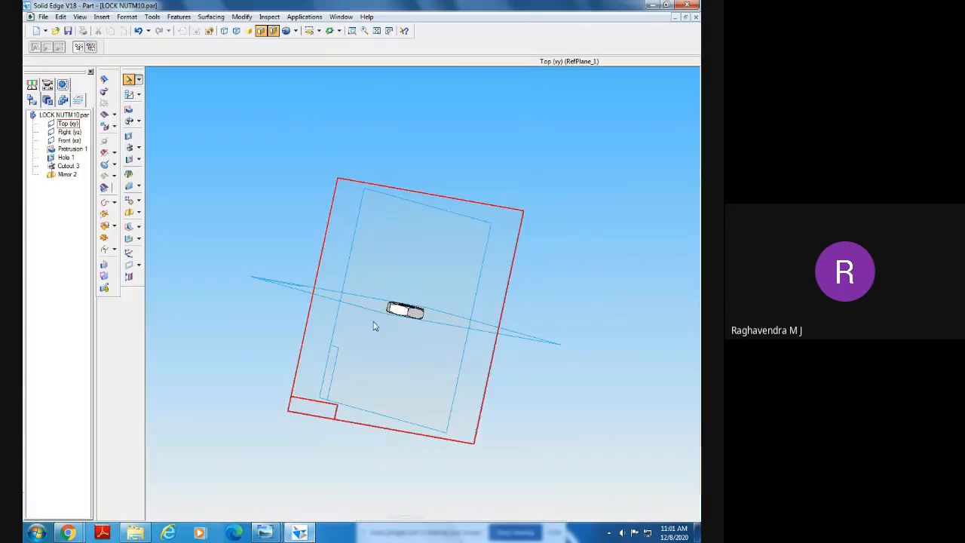
{"action": "middle_click_drag", "start_coordinate": [536, 387], "coordinate": [501, 407]}
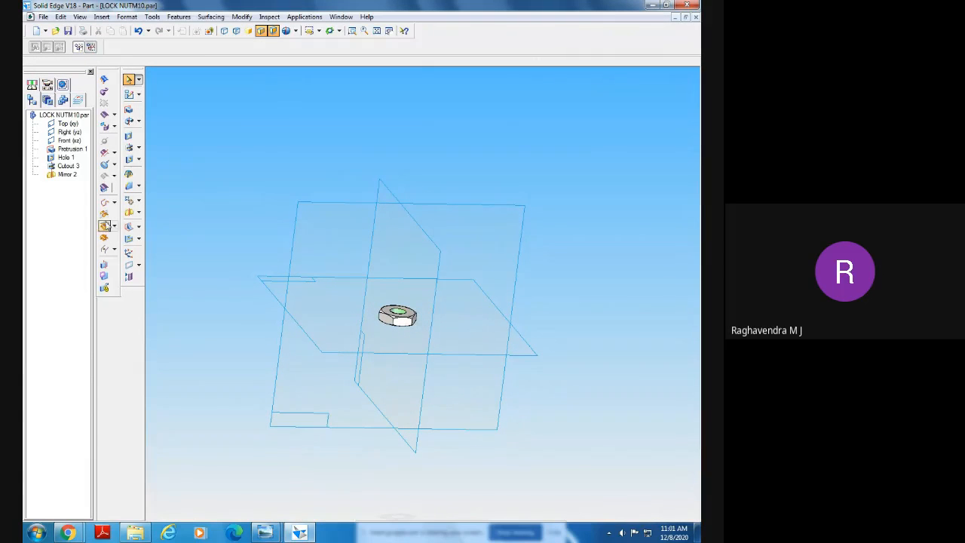
Redefine the base protrusion's extent distance to match the thickness of lock nut 8 in the drawing, and finish the feature
{"action": "right_click", "coordinate": [69, 150]}
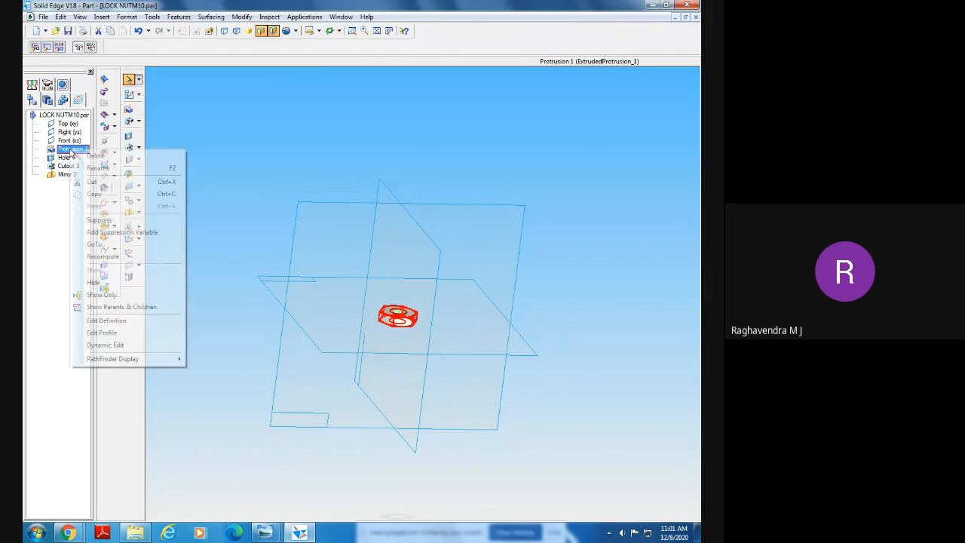
{"action": "left_click", "coordinate": [111, 322]}
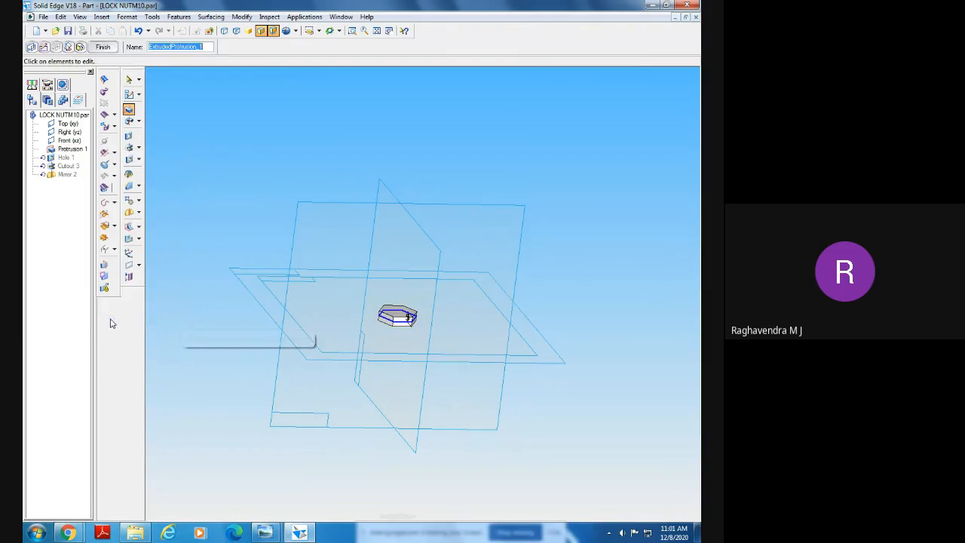
{"action": "left_click", "coordinate": [68, 47]}
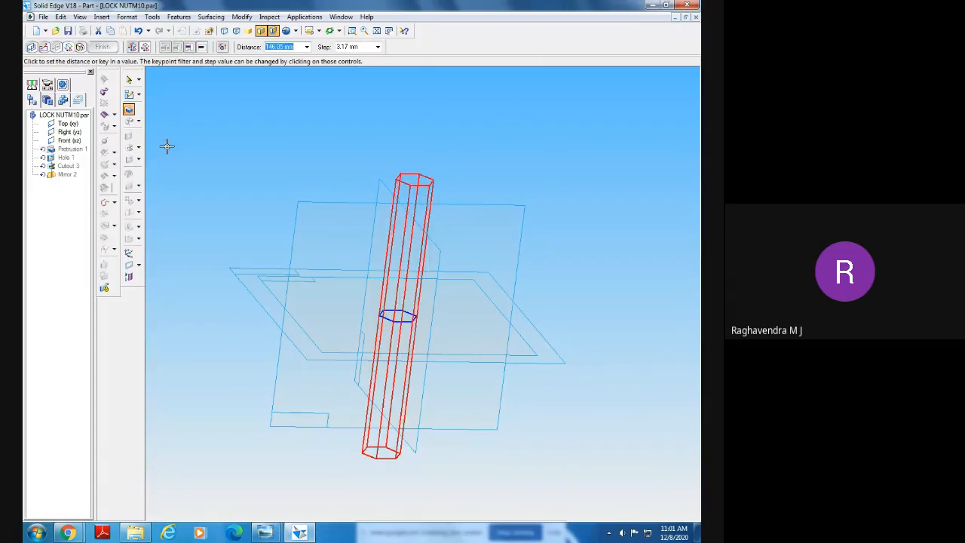
{"action": "mouse_move", "coordinate": [264, 532]}
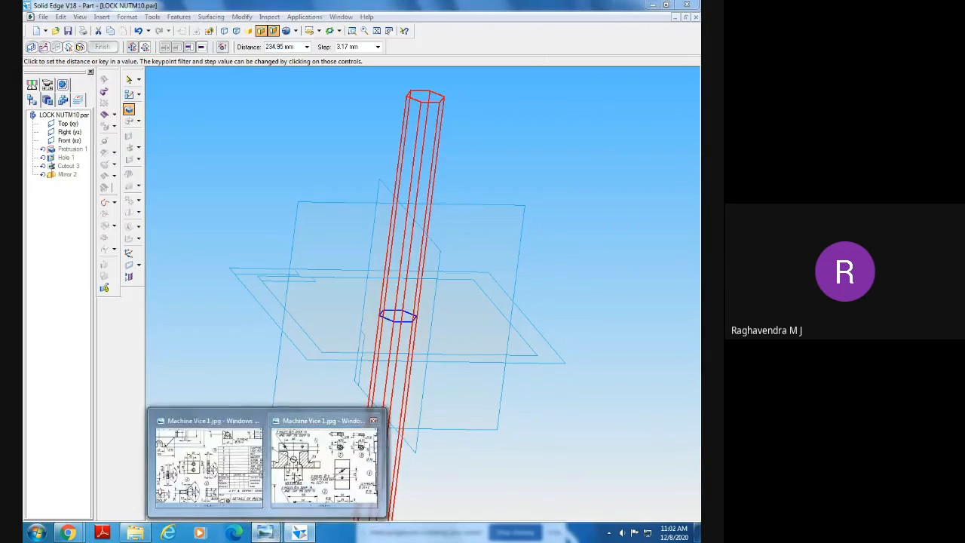
{"action": "left_click", "coordinate": [294, 474]}
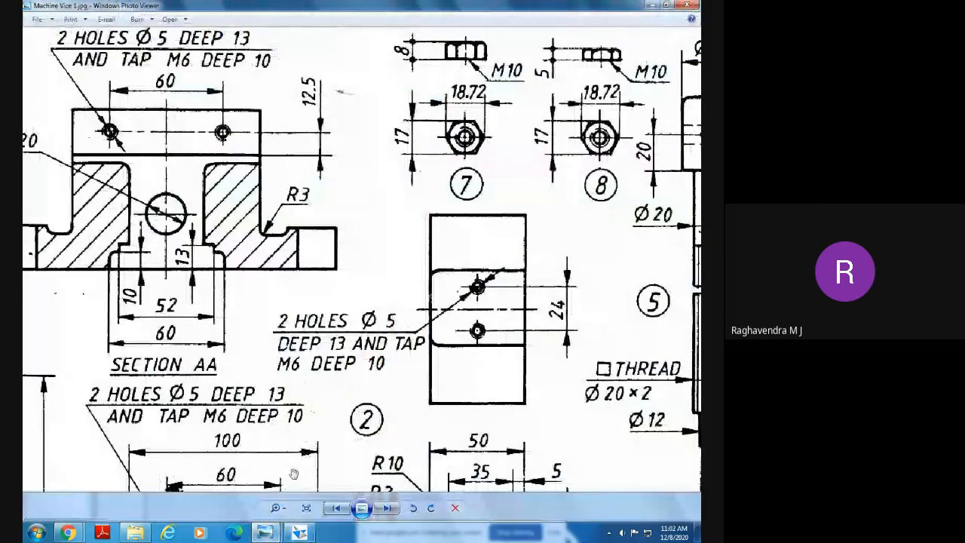
{"action": "left_click", "coordinate": [299, 532]}
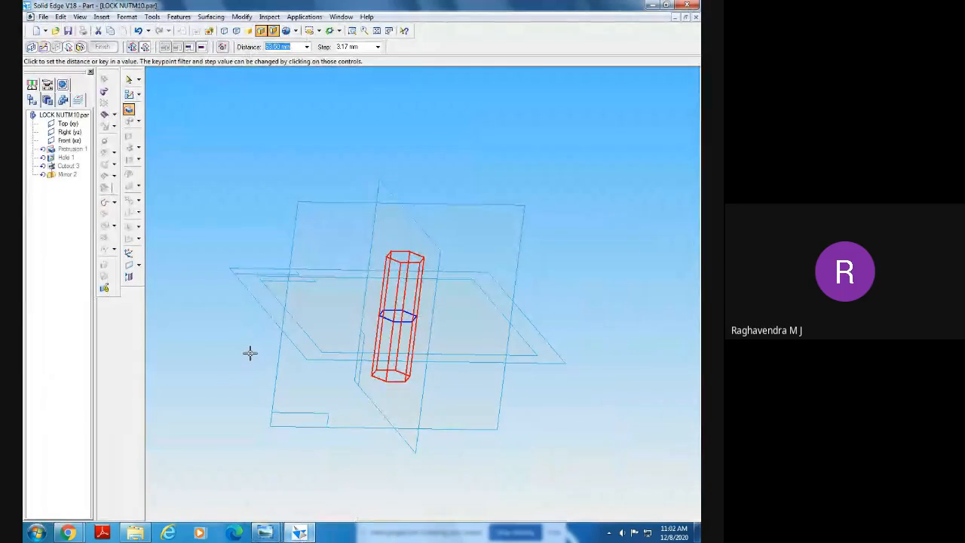
{"action": "key", "text": "Return"}
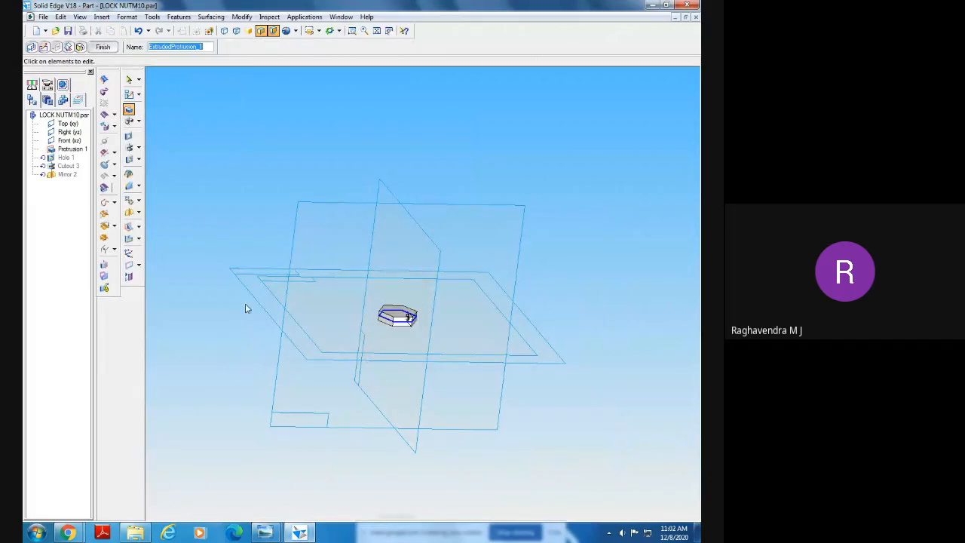
{"action": "left_click", "coordinate": [104, 48]}
{"action": "left_click", "coordinate": [512, 279]}
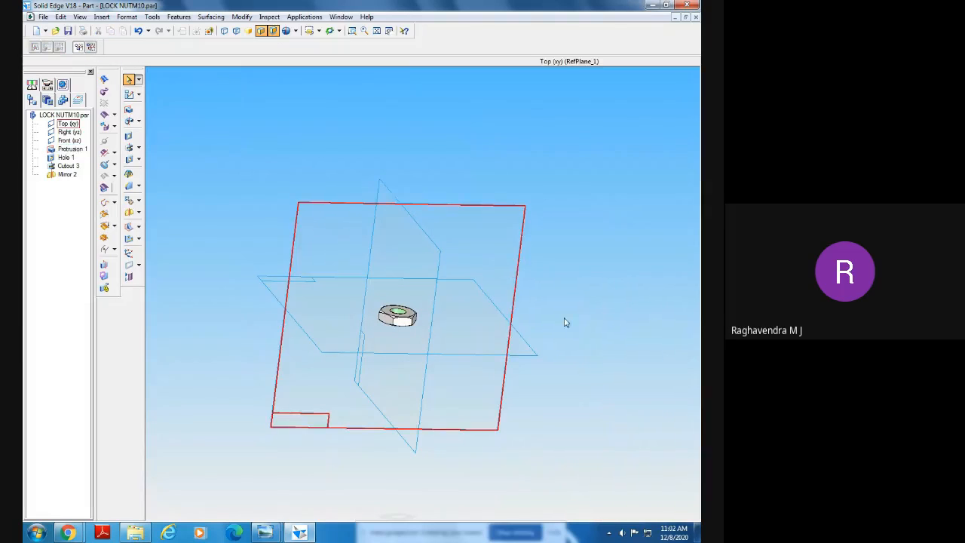
Inspect the finished lock nut, save LOCK NUTM10.par and close the part
{"action": "left_click", "coordinate": [352, 31]}
{"action": "left_click_drag", "start_coordinate": [355, 282], "coordinate": [523, 338]}
{"action": "middle_click_drag", "start_coordinate": [431, 299], "coordinate": [522, 304]}
{"action": "left_click", "coordinate": [377, 31]}
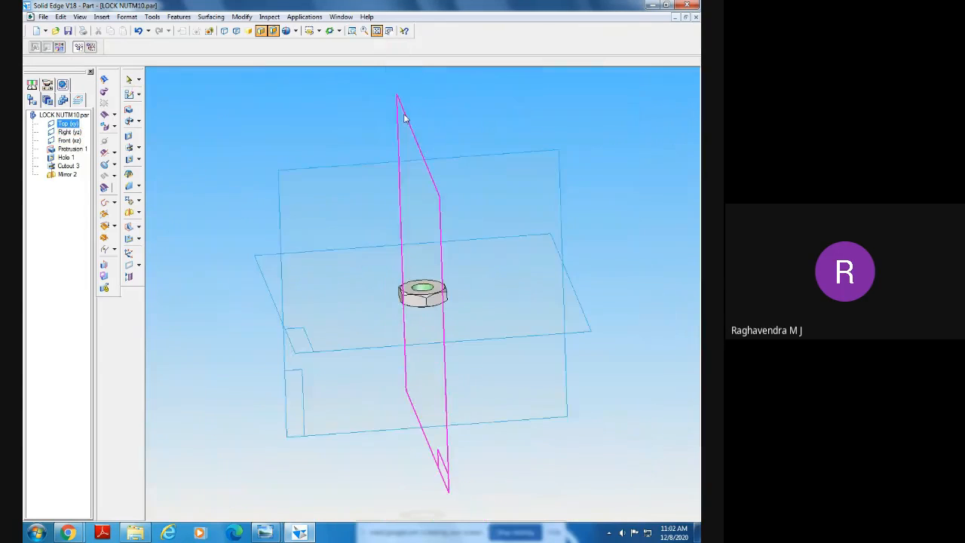
{"action": "left_click", "coordinate": [67, 31]}
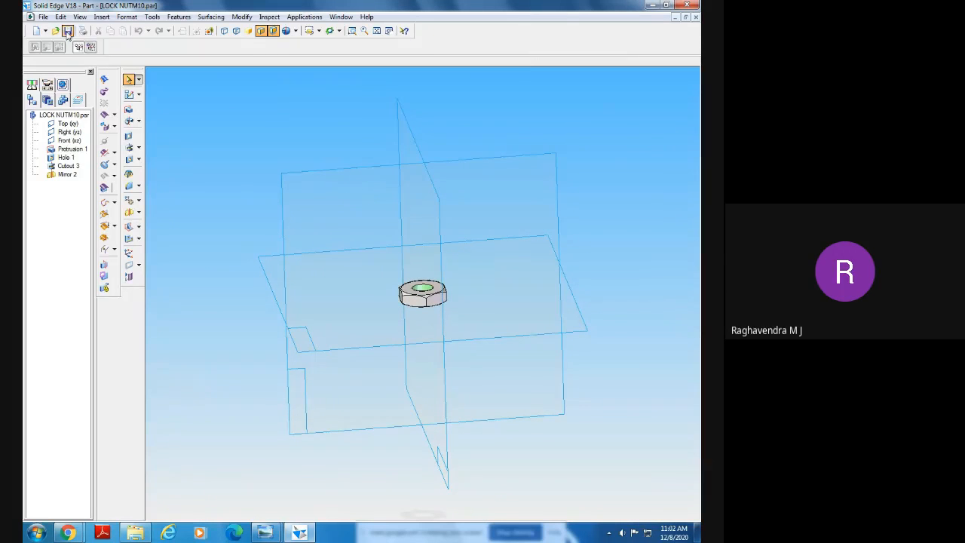
{"action": "left_click", "coordinate": [694, 17]}
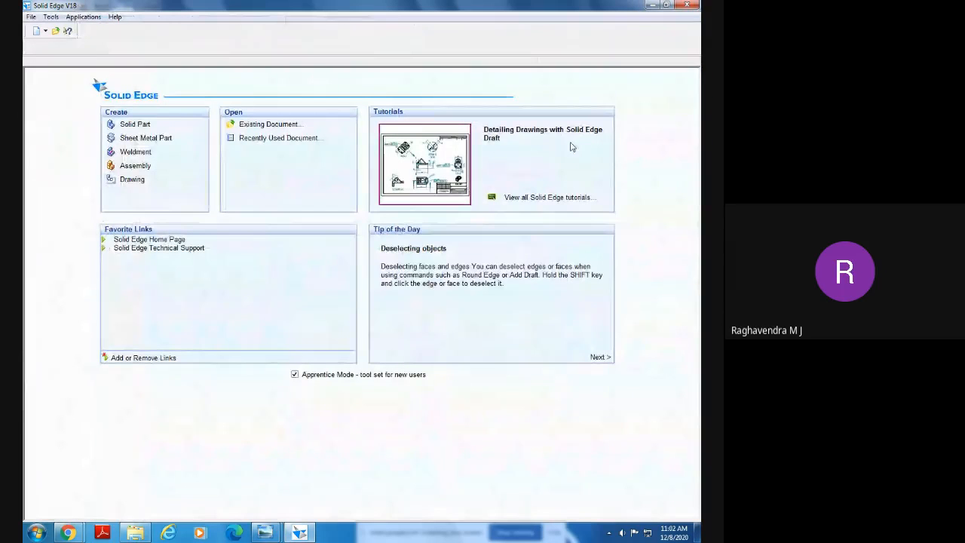
Open NUTM10.par from the machine vice folder and view the nut from another angle
{"action": "left_click", "coordinate": [651, 6]}
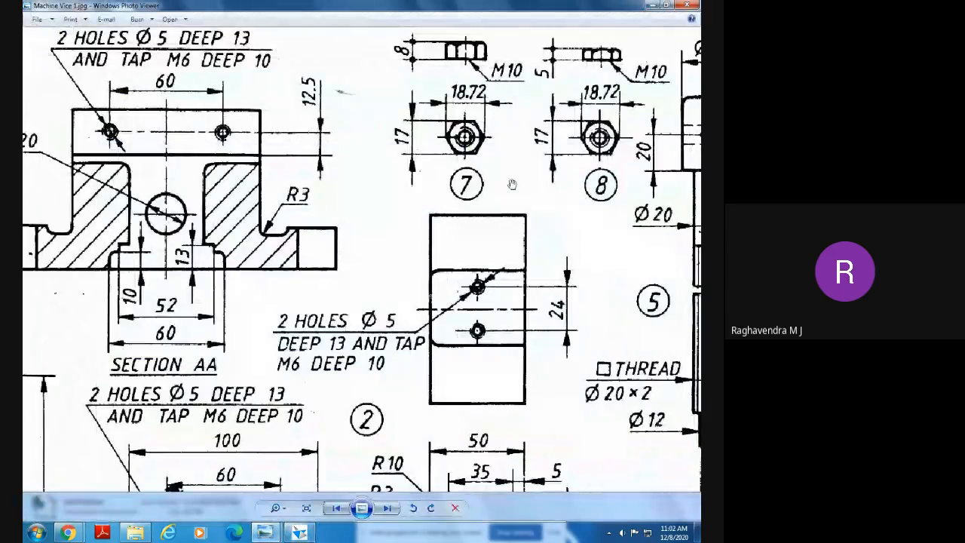
{"action": "left_click", "coordinate": [136, 532]}
{"action": "left_click", "coordinate": [258, 343]}
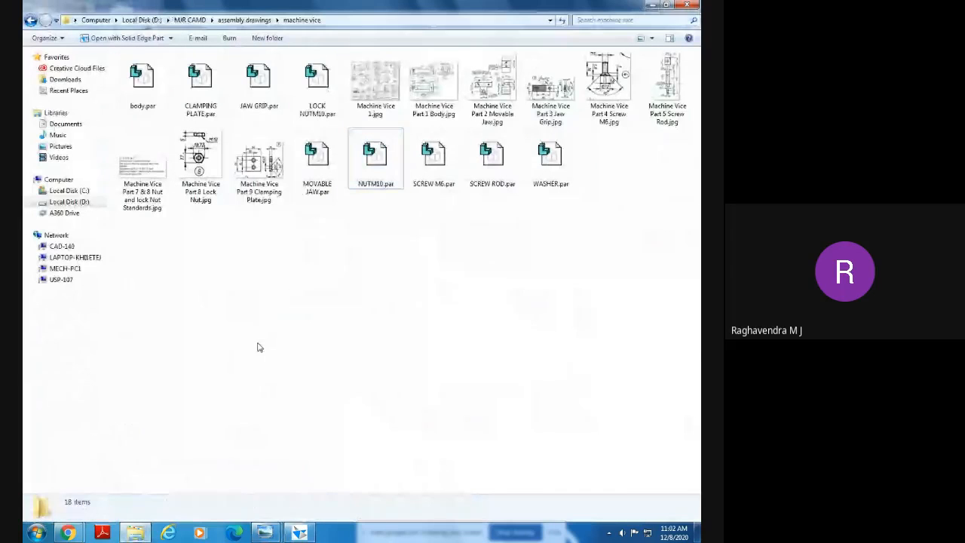
{"action": "left_click", "coordinate": [371, 171]}
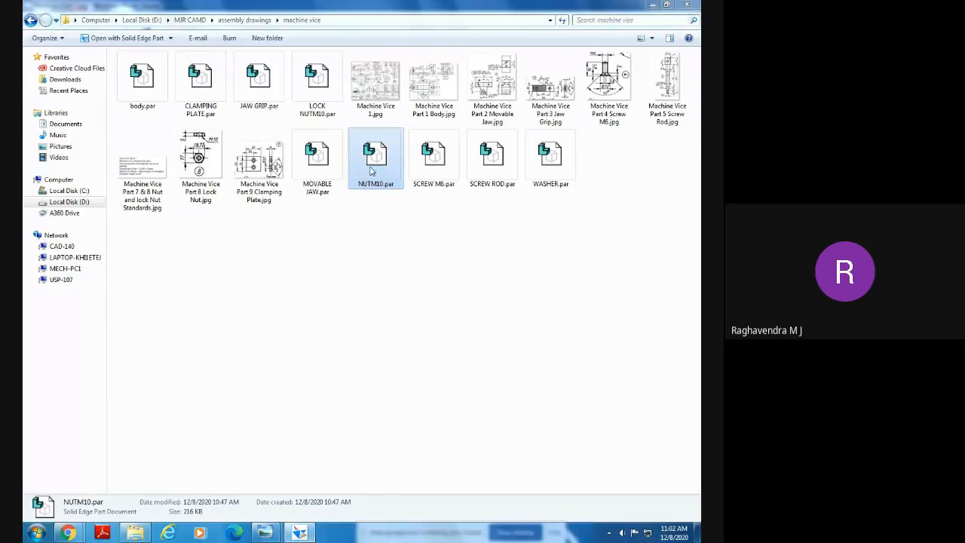
{"action": "double_click", "coordinate": [371, 172]}
{"action": "middle_click_drag", "start_coordinate": [370, 170], "coordinate": [432, 228]}
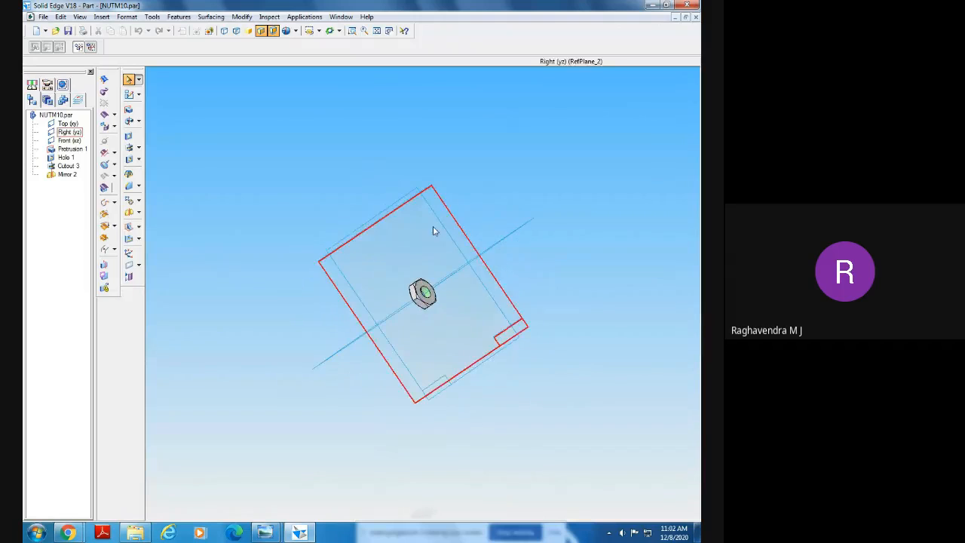
Switch to the Machine Vice 1 drawing to check the thickness of nut 7, and return to the nut model
{"action": "mouse_move", "coordinate": [294, 532]}
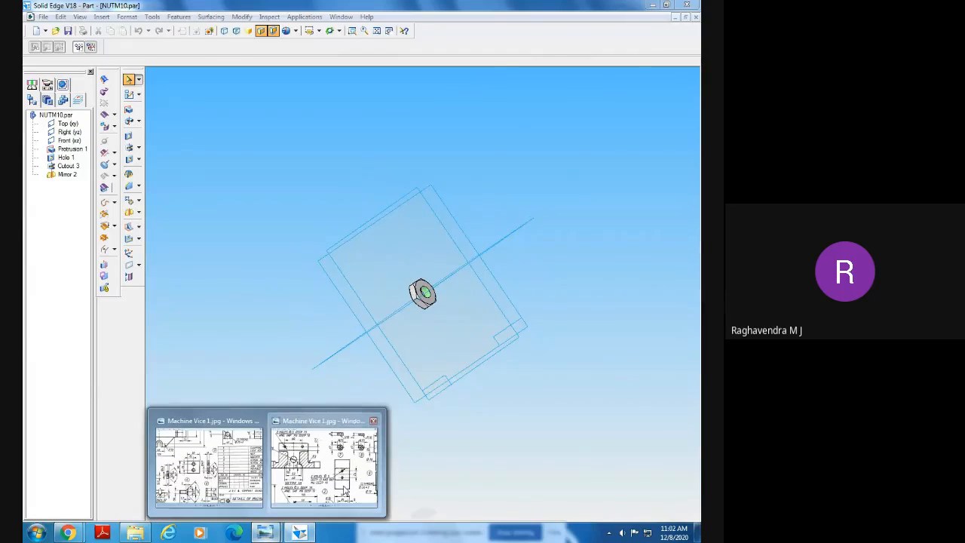
{"action": "left_click", "coordinate": [354, 490]}
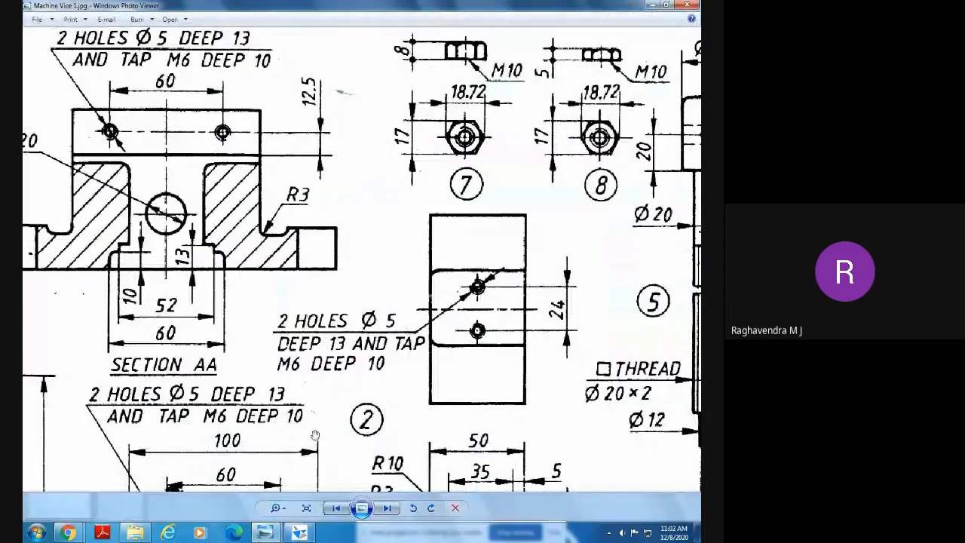
{"action": "key", "text": "alt+Tab"}
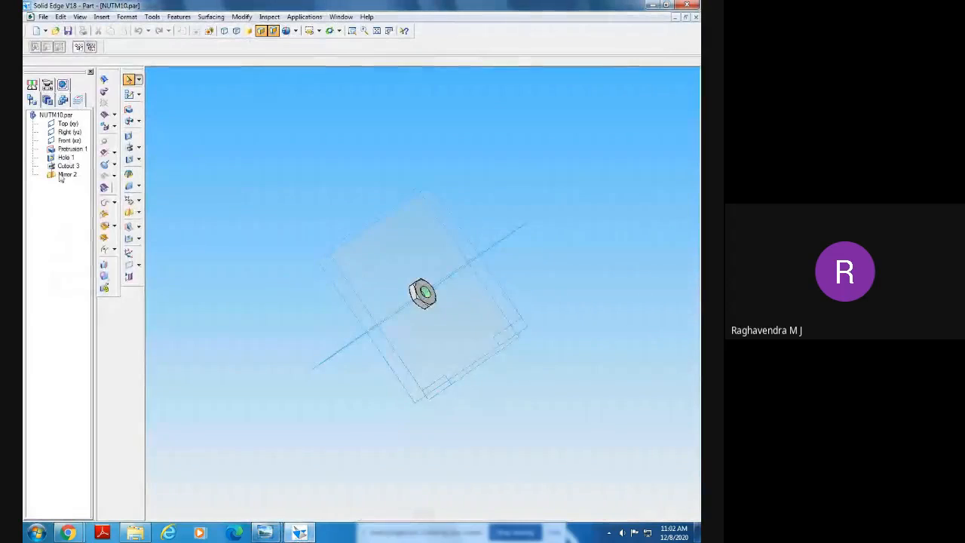
Redefine the base protrusion's extent distance as 8 mm and finish the feature
{"action": "right_click", "coordinate": [67, 150]}
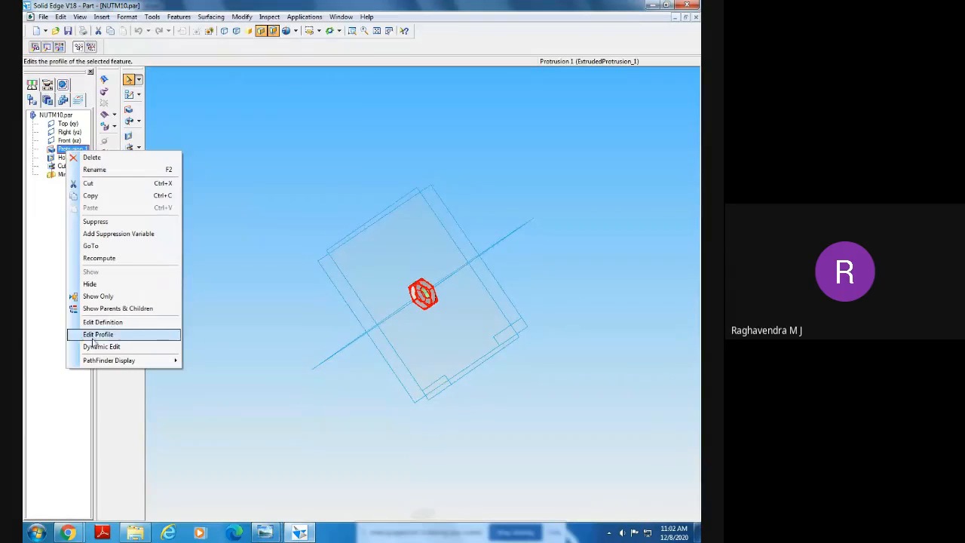
{"action": "left_click", "coordinate": [97, 323]}
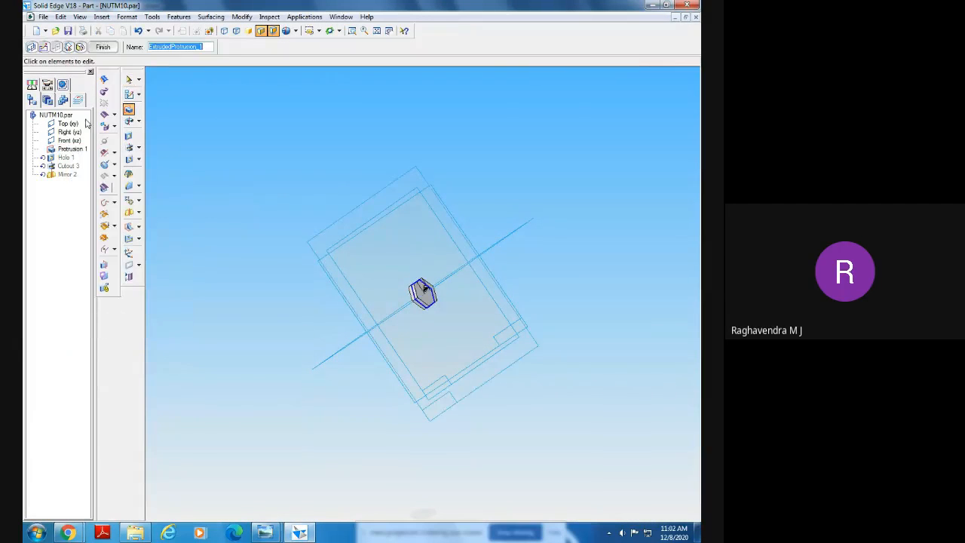
{"action": "left_click", "coordinate": [67, 47]}
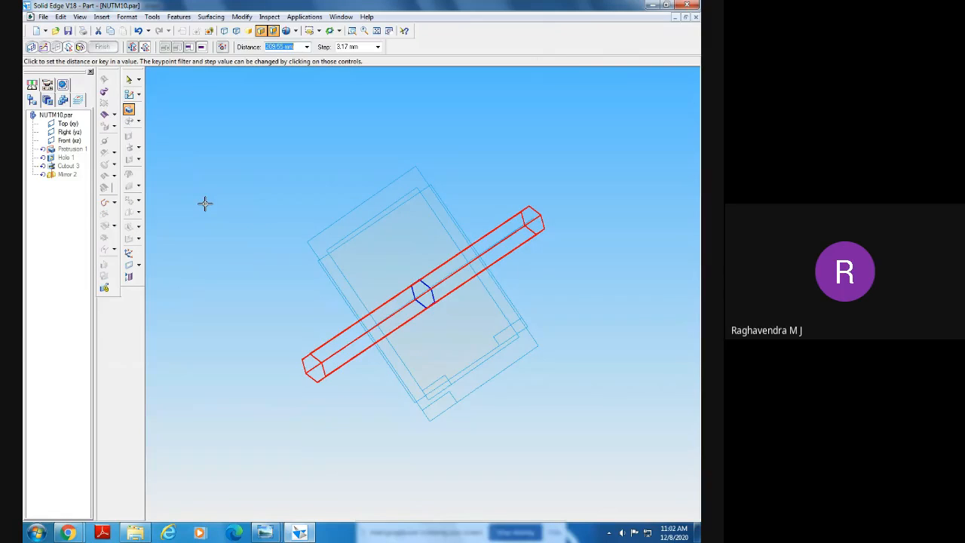
{"action": "type", "text": "8"}
{"action": "key", "text": "Return"}
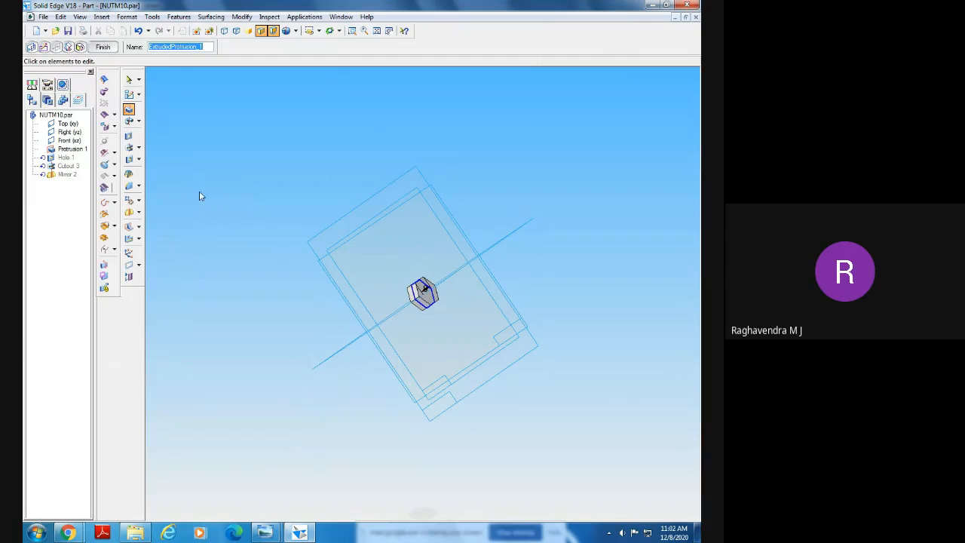
{"action": "left_click", "coordinate": [103, 47]}
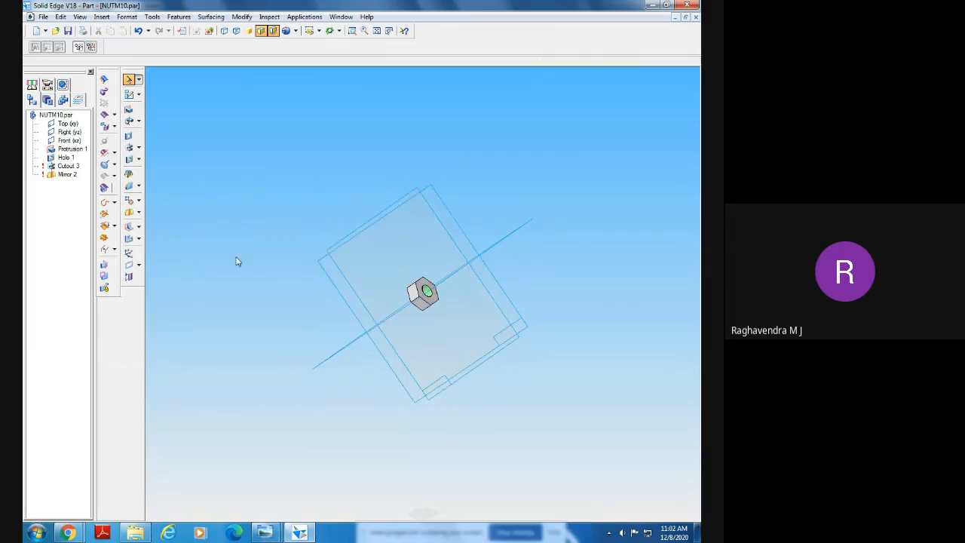
Inspect the thickened nut from several angles and compare it with nut 7 in the Machine Vice 1 drawing
{"action": "middle_click_drag", "start_coordinate": [266, 253], "coordinate": [454, 309]}
{"action": "middle_click_drag", "start_coordinate": [233, 306], "coordinate": [288, 281]}
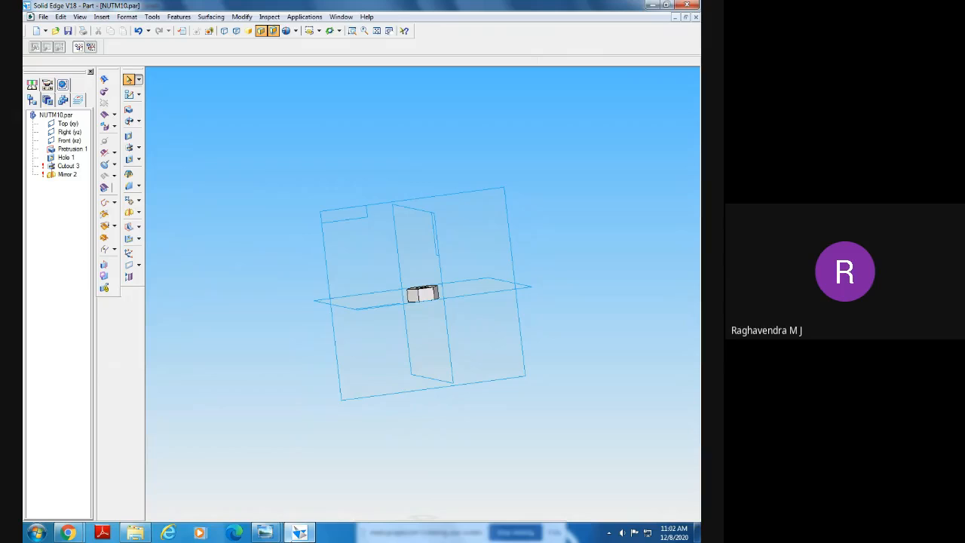
{"action": "left_click", "coordinate": [278, 533]}
{"action": "left_click", "coordinate": [319, 475]}
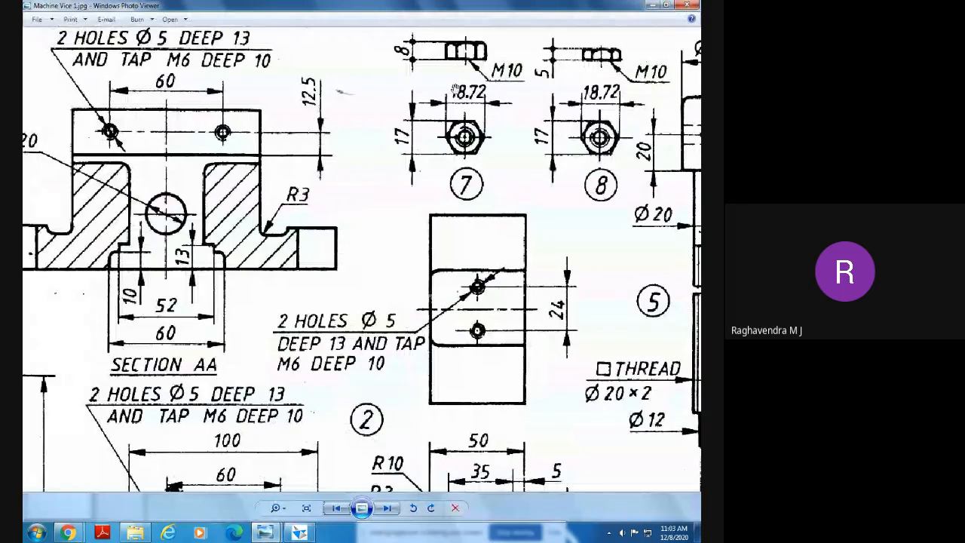
{"action": "left_click", "coordinate": [299, 532]}
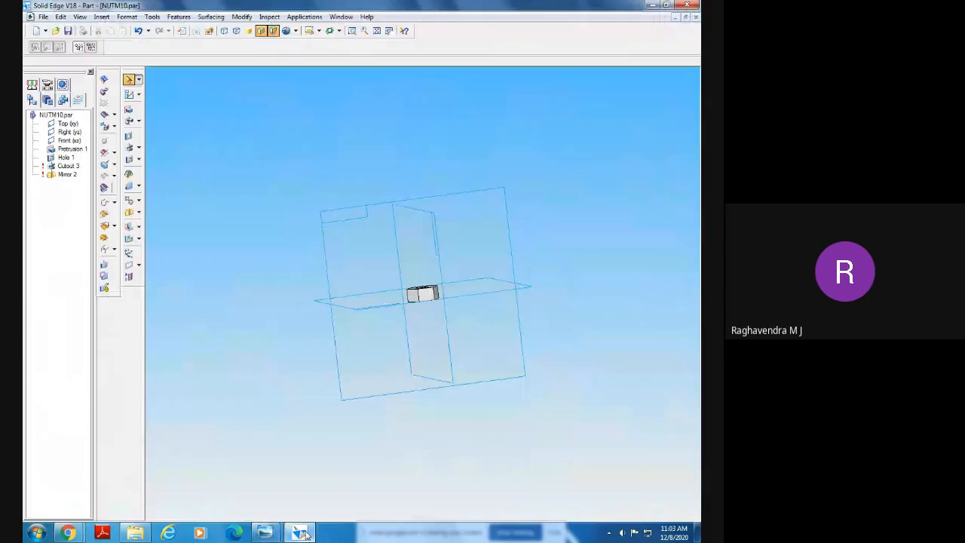
{"action": "middle_click_drag", "start_coordinate": [298, 420], "coordinate": [337, 457]}
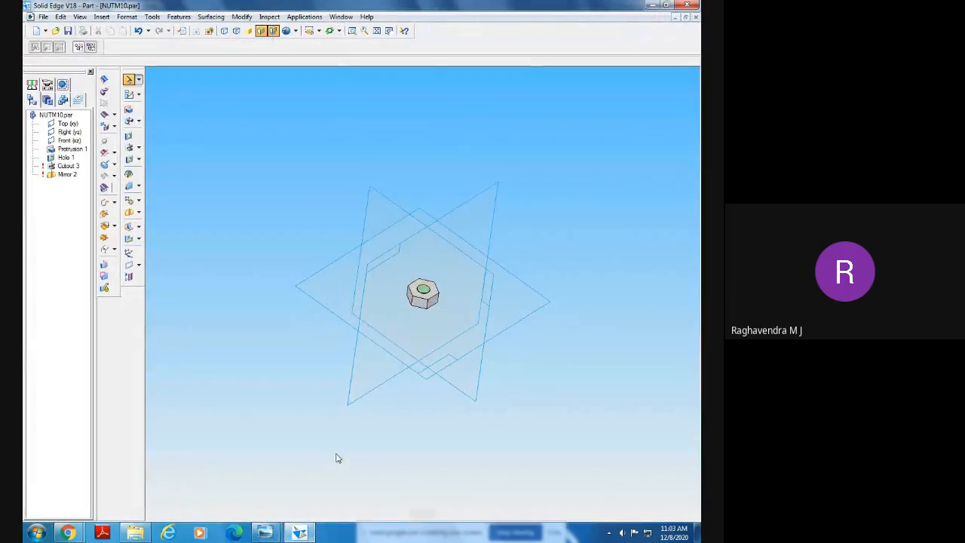
{"action": "left_click", "coordinate": [352, 30]}
{"action": "left_click_drag", "start_coordinate": [379, 263], "coordinate": [573, 384]}
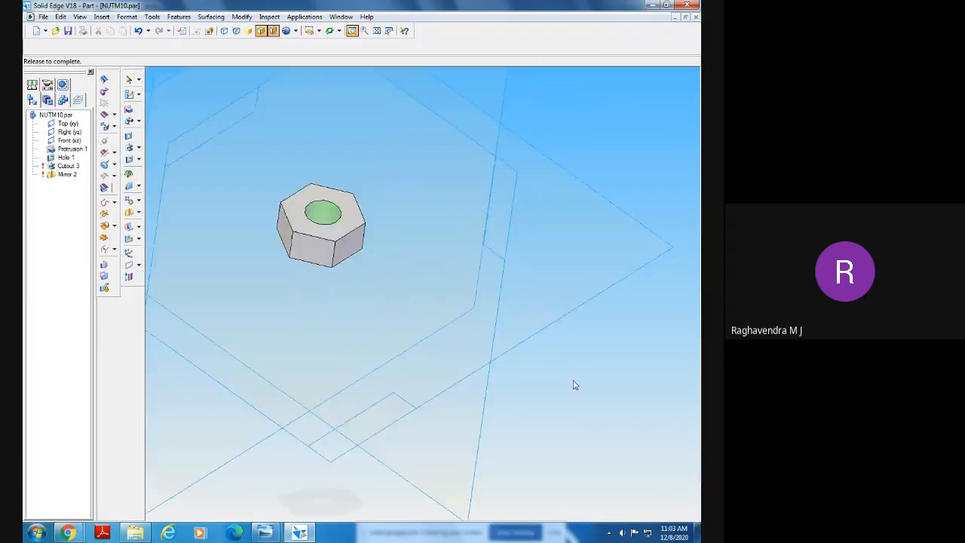
{"action": "middle_click_drag", "start_coordinate": [572, 364], "coordinate": [553, 362]}
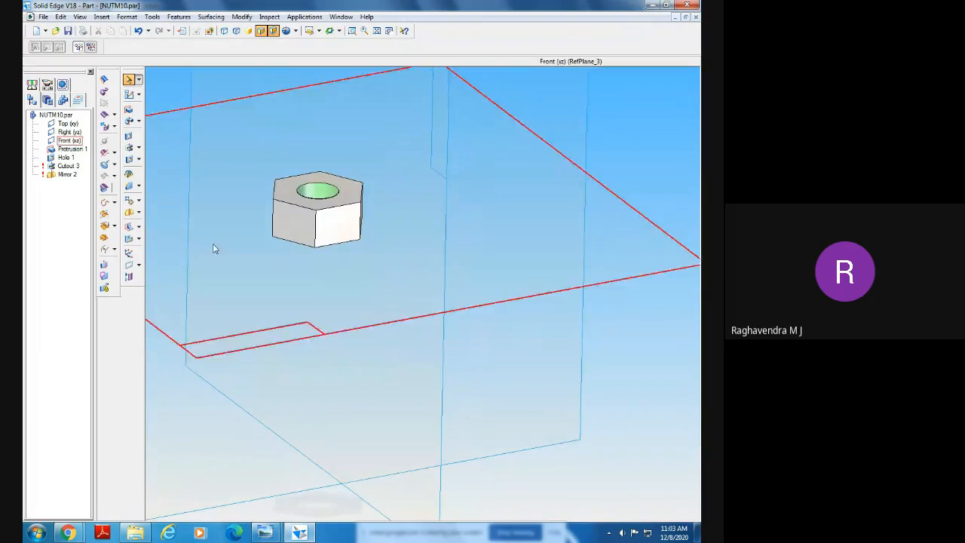
{"action": "middle_click_drag", "start_coordinate": [213, 245], "coordinate": [290, 234]}
{"action": "left_click", "coordinate": [377, 32]}
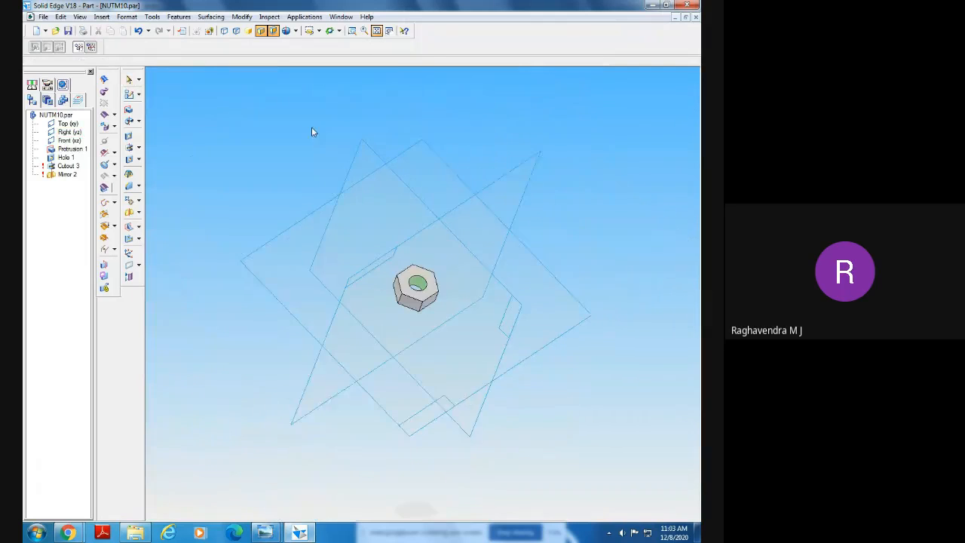
Start a revolved cutout with its sketch on a reference plane that passes through the nut's axis
{"action": "left_click", "coordinate": [140, 148]}
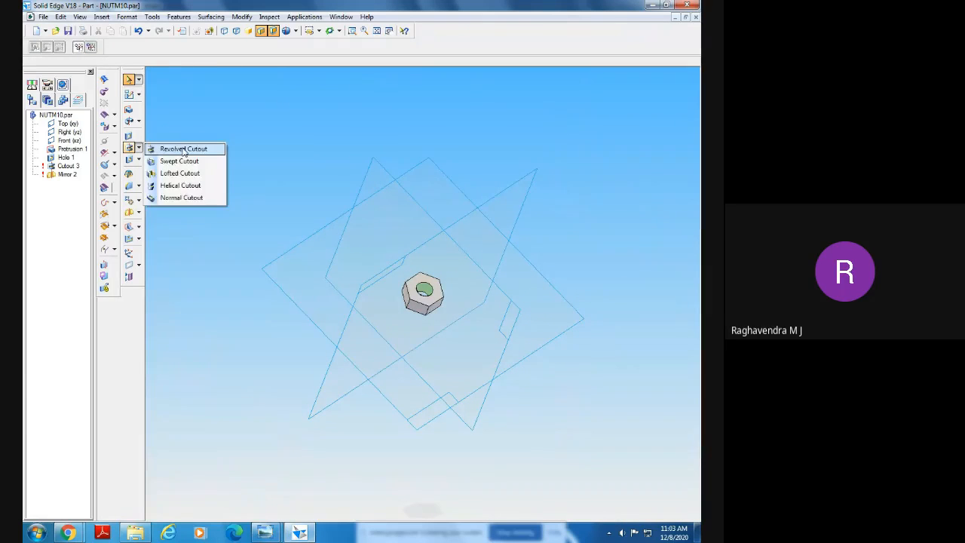
{"action": "left_click", "coordinate": [172, 147]}
{"action": "middle_click_drag", "start_coordinate": [215, 338], "coordinate": [211, 366]}
{"action": "left_click", "coordinate": [488, 254]}
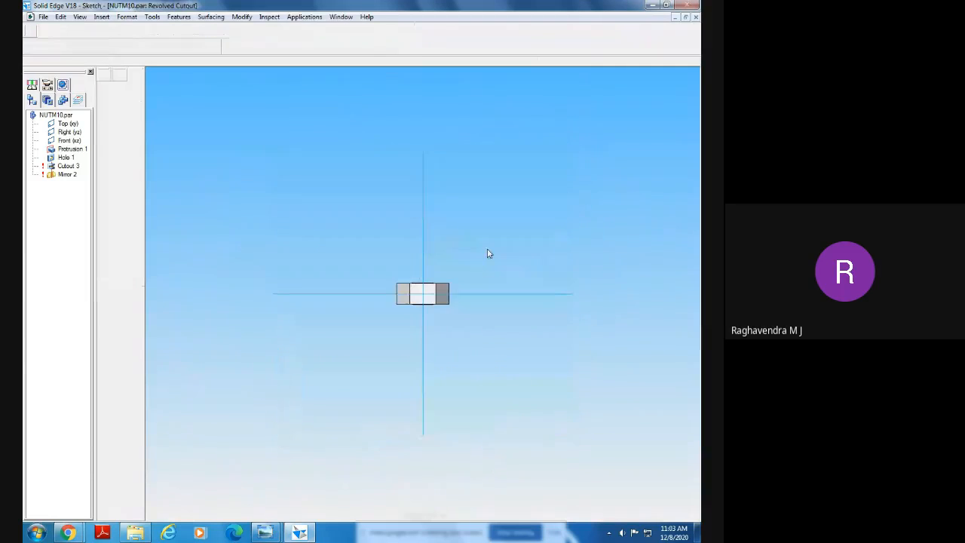
Sketch a closed right triangle about 3 mm wide and 1.8 mm high in the nut profile's lower outer corner
{"action": "left_click", "coordinate": [357, 32]}
{"action": "left_click_drag", "start_coordinate": [351, 205], "coordinate": [524, 353]}
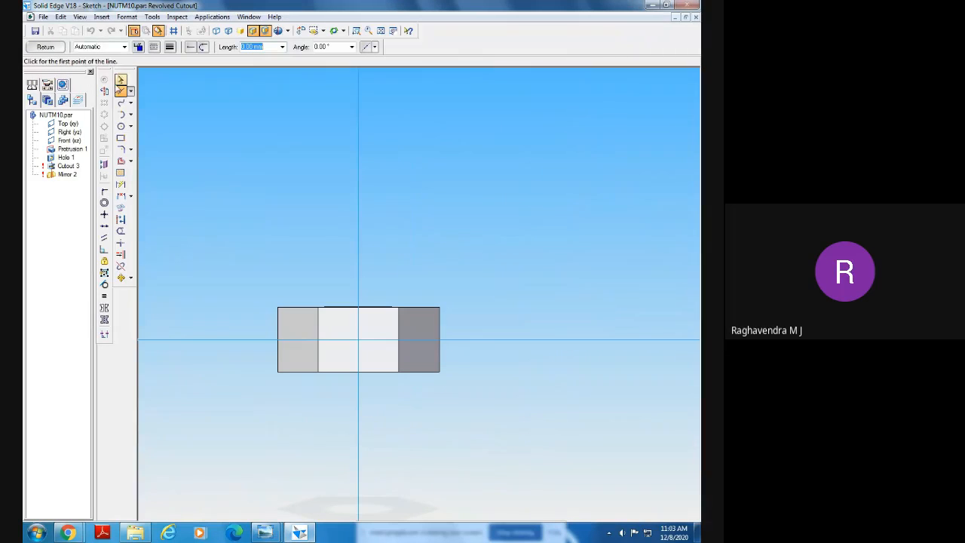
{"action": "left_click", "coordinate": [439, 373]}
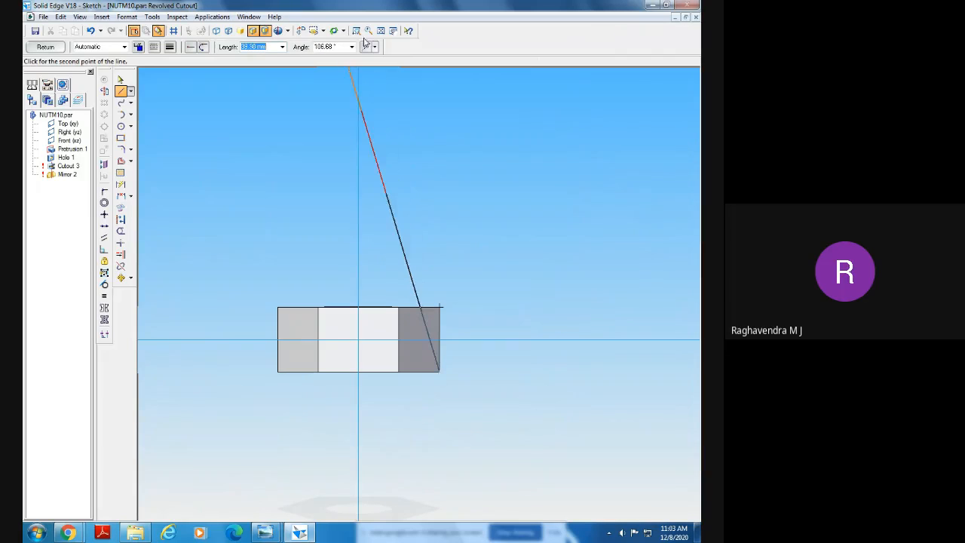
{"action": "key", "text": "Escape"}
{"action": "left_click_drag", "start_coordinate": [356, 289], "coordinate": [482, 416]}
{"action": "right_click", "coordinate": [482, 415]}
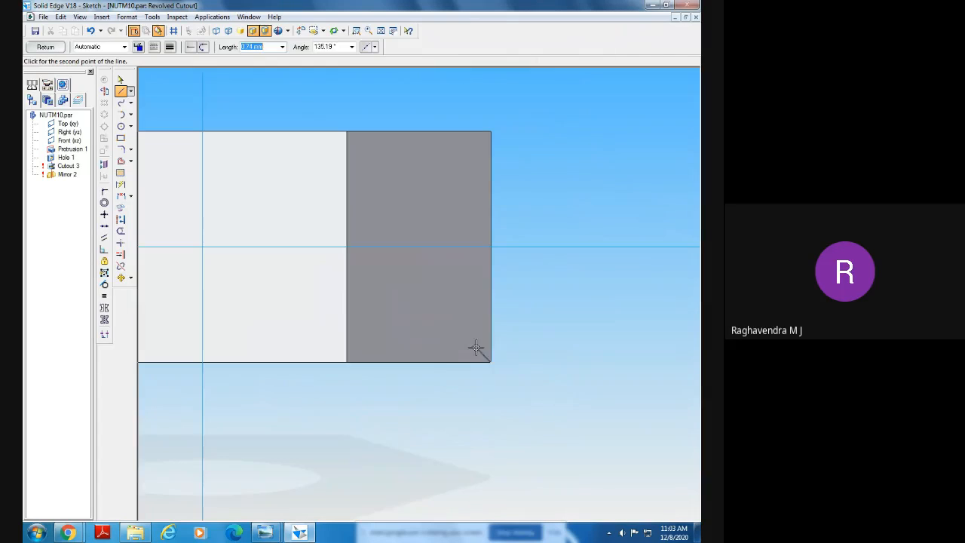
{"action": "left_click", "coordinate": [405, 361]}
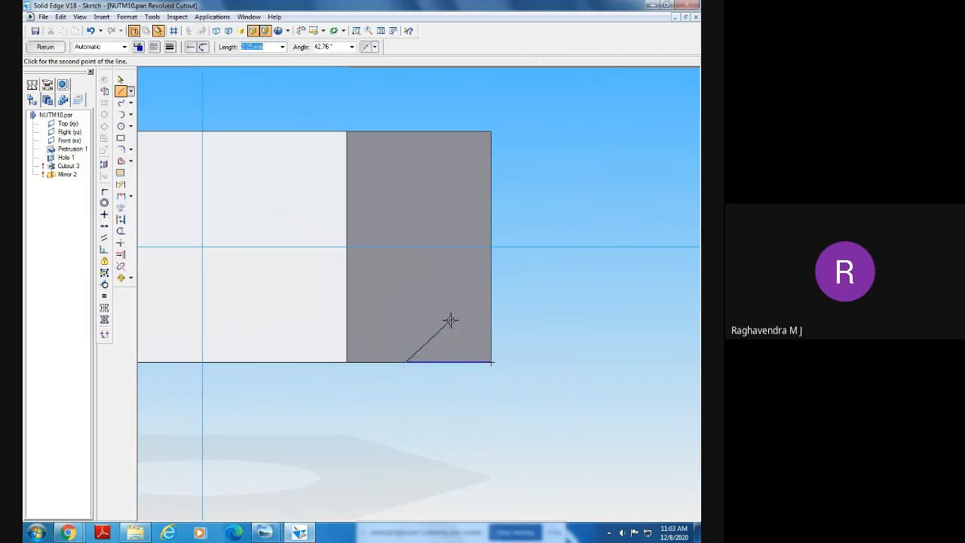
{"action": "left_click", "coordinate": [490, 310]}
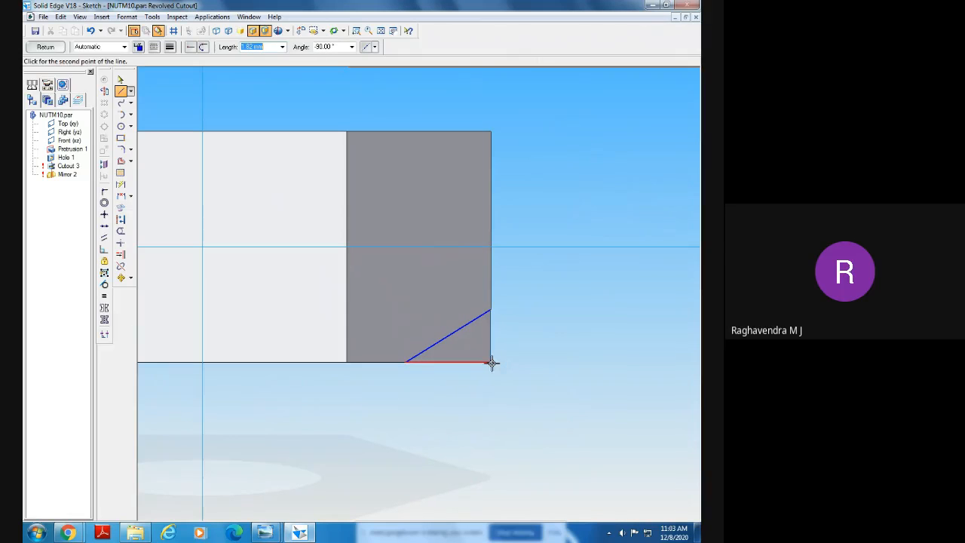
{"action": "left_click", "coordinate": [491, 362]}
Dimension the angle between the triangle's base and its sloping line, and set it to 30°
{"action": "left_click", "coordinate": [131, 196]}
{"action": "left_click", "coordinate": [181, 219]}
{"action": "left_click", "coordinate": [434, 363]}
{"action": "left_click", "coordinate": [429, 348]}
{"action": "left_click", "coordinate": [445, 353]}
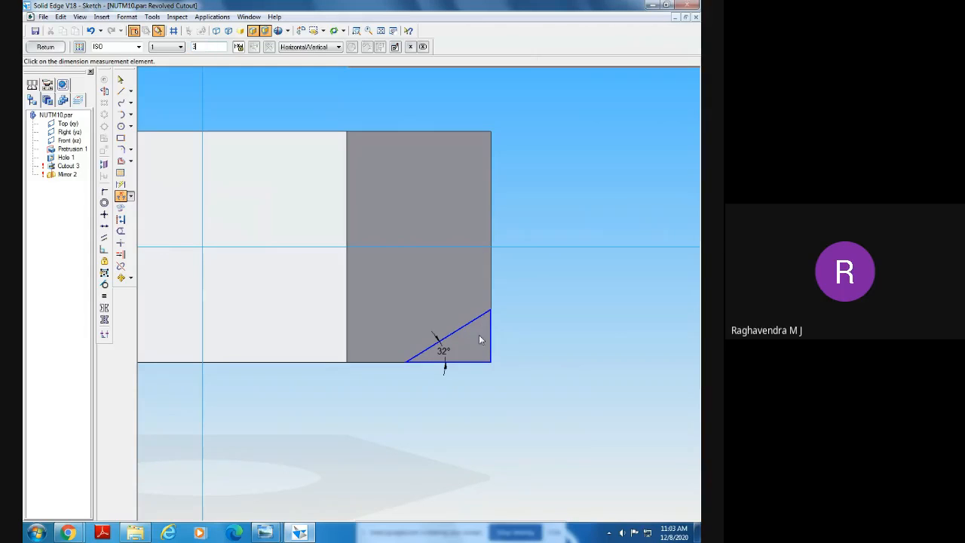
Dimension the triangle's vertical and horizontal sides, and delete both dimensions
{"action": "left_click", "coordinate": [121, 184]}
{"action": "left_click", "coordinate": [491, 346]}
{"action": "left_click", "coordinate": [474, 363]}
{"action": "left_click", "coordinate": [469, 400]}
{"action": "left_click", "coordinate": [120, 79]}
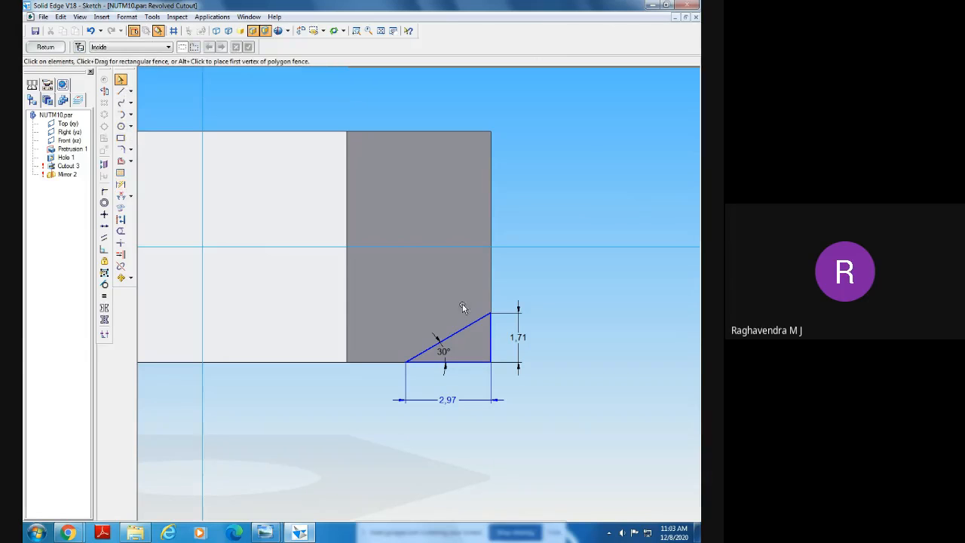
{"action": "left_click", "coordinate": [518, 337]}
{"action": "left_click", "coordinate": [475, 400]}
{"action": "key", "text": "Delete"}
{"action": "left_click", "coordinate": [518, 337]}
{"action": "key", "text": "Delete"}
Dimension the triangle's horizontal side and set its length to 1.5 mm
{"action": "left_click", "coordinate": [120, 184]}
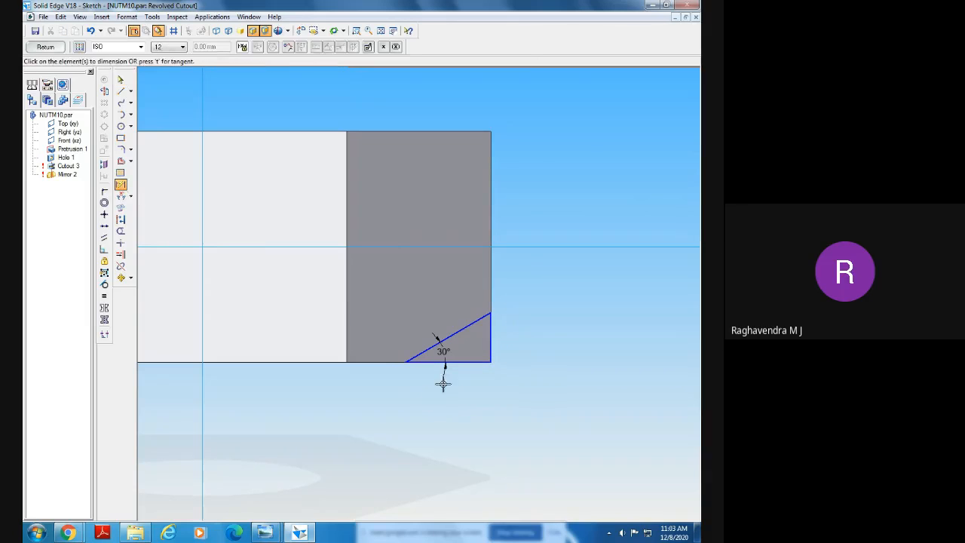
{"action": "left_click", "coordinate": [445, 362]}
{"action": "left_click", "coordinate": [483, 393]}
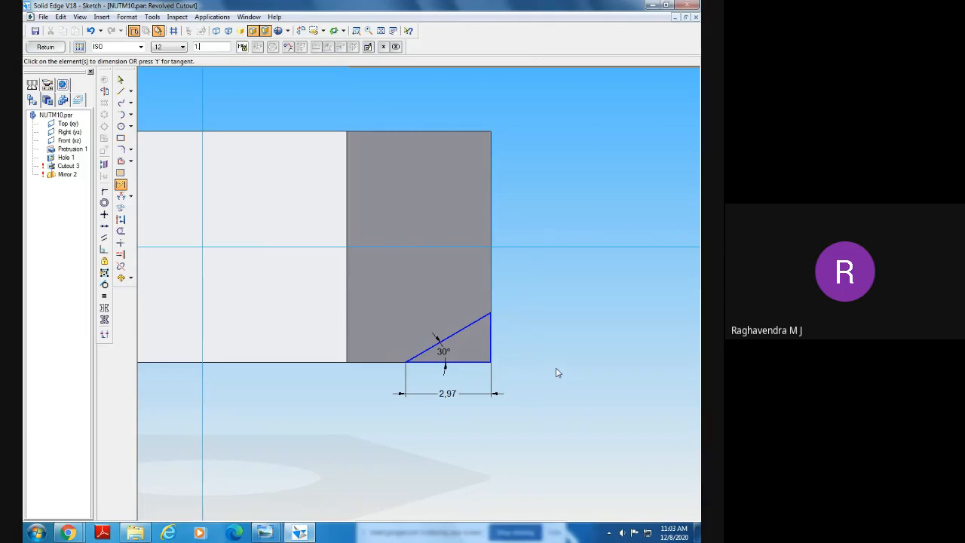
{"action": "type", "text": "1.5"}
{"action": "key", "text": "Return"}
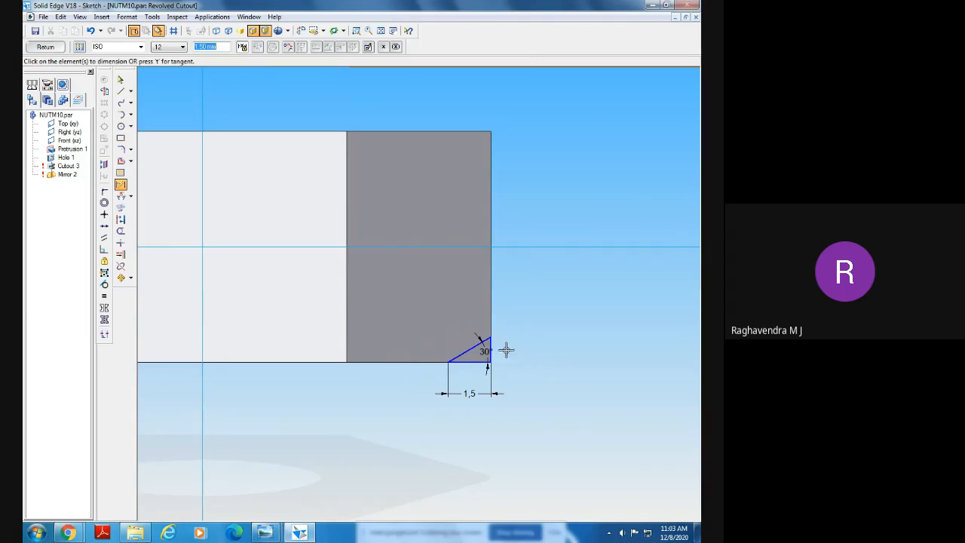
Dimension the triangle's short vertical side and remove that dimension again
{"action": "left_click", "coordinate": [491, 344]}
{"action": "left_click", "coordinate": [540, 351]}
{"action": "key", "text": "Escape"}
{"action": "left_click", "coordinate": [544, 349]}
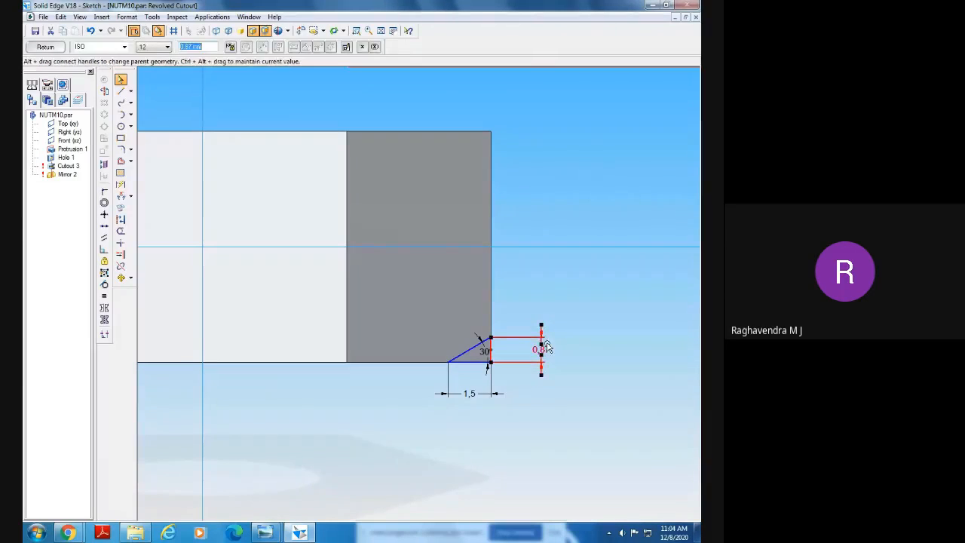
{"action": "key", "text": "Delete"}
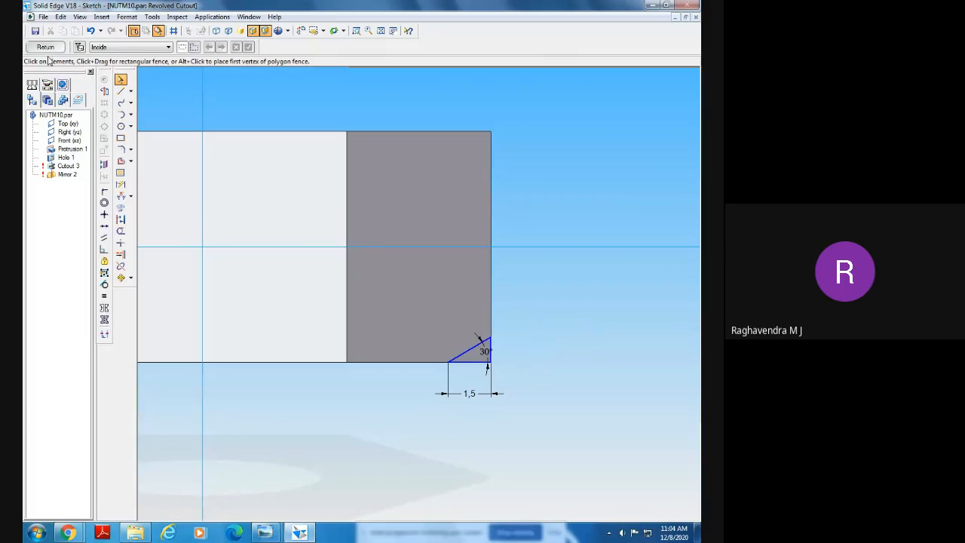
Set the vertical centre line as the axis of revolution, revolve the triangular cutout a full turn and finish the feature
{"action": "left_click", "coordinate": [104, 91]}
{"action": "left_click", "coordinate": [202, 119]}
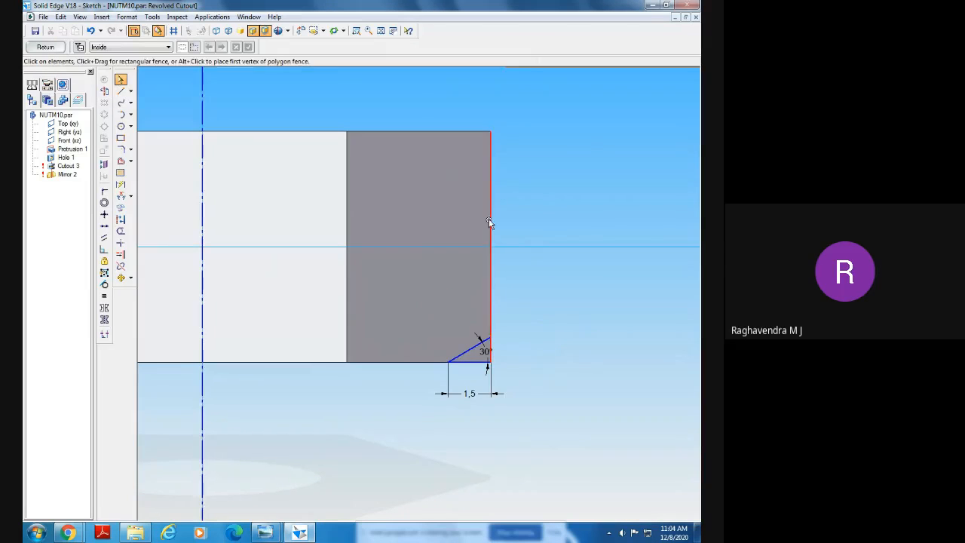
{"action": "left_click", "coordinate": [43, 47]}
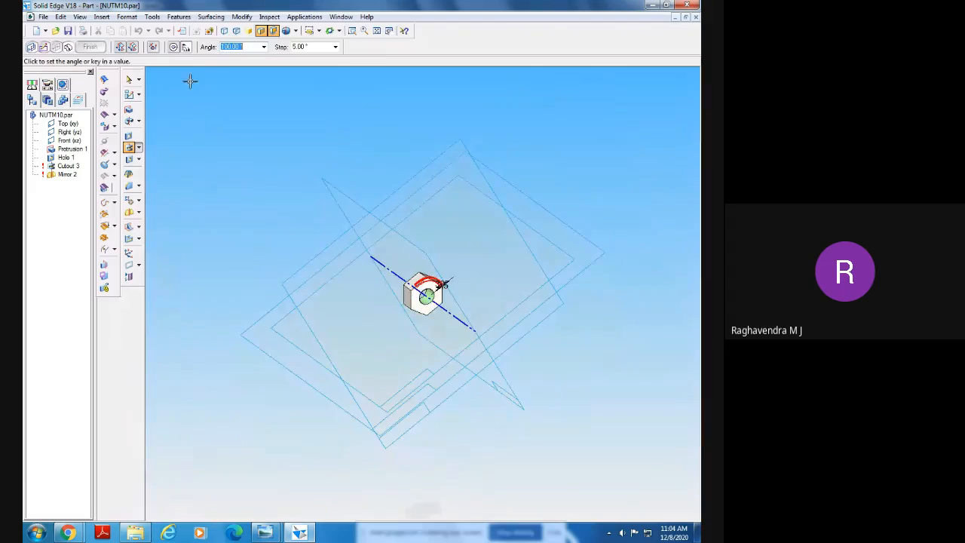
{"action": "left_click", "coordinate": [173, 47]}
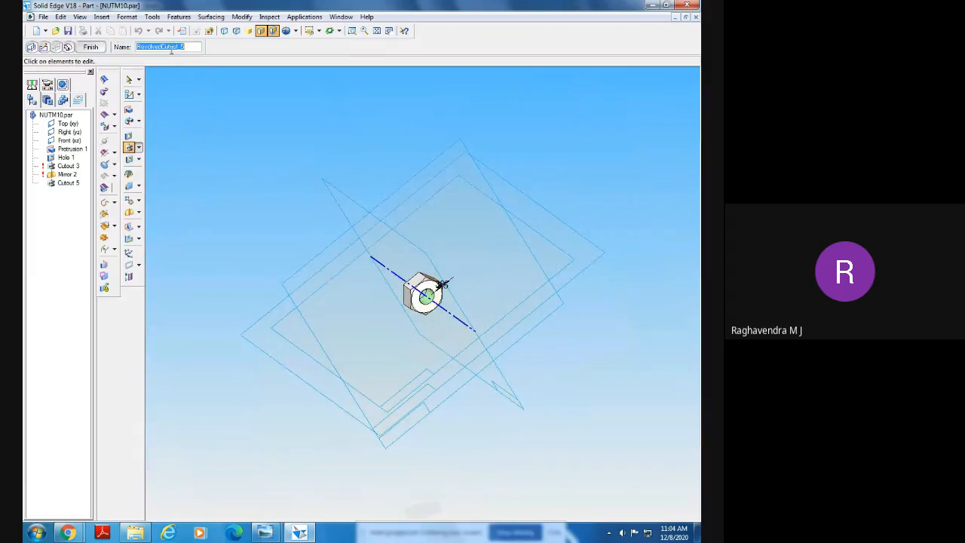
{"action": "left_click", "coordinate": [91, 46]}
Mirror the newly revolved chamfer cutout, Cutout 5, about the reference plane through the nut's mid-thickness and finish the feature
{"action": "middle_click_drag", "start_coordinate": [307, 193], "coordinate": [373, 302]}
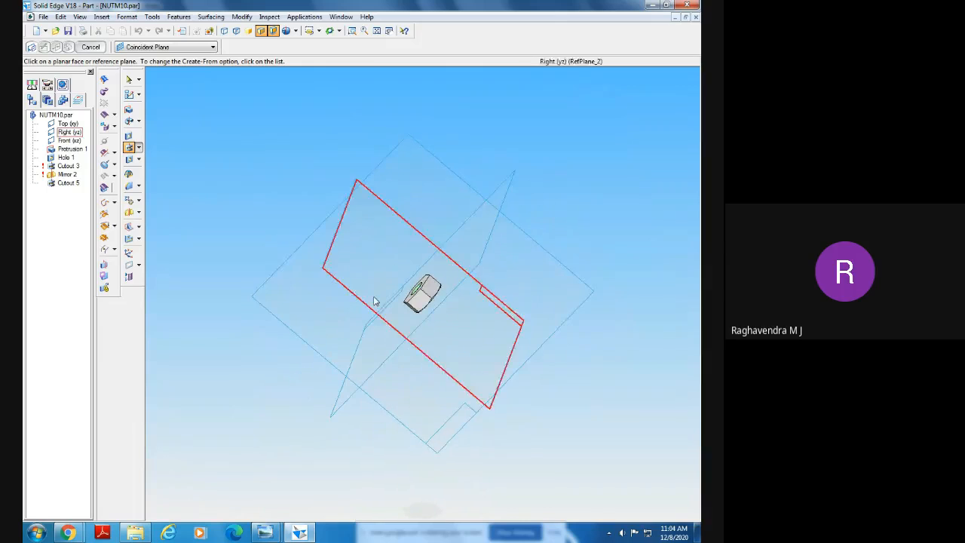
{"action": "left_click", "coordinate": [130, 213]}
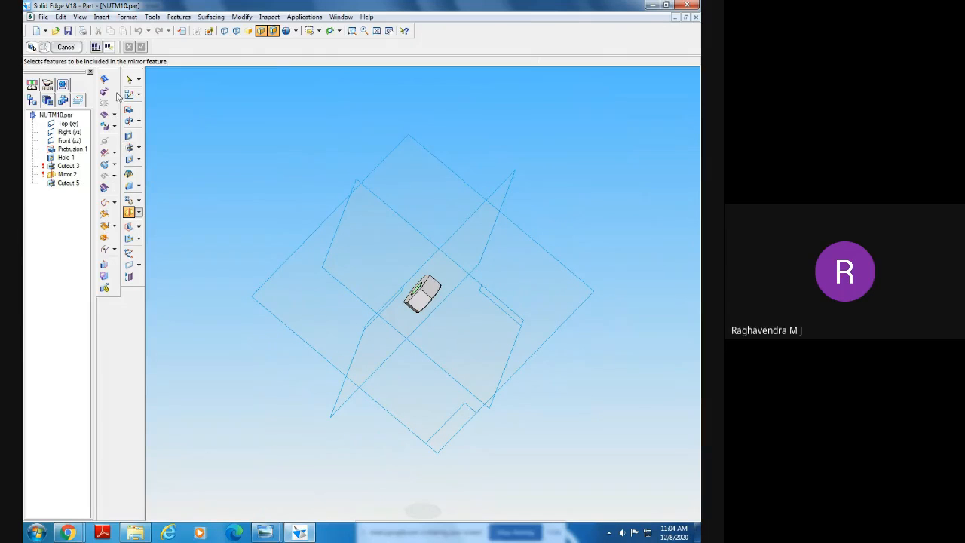
{"action": "middle_click_drag", "start_coordinate": [217, 303], "coordinate": [197, 283]}
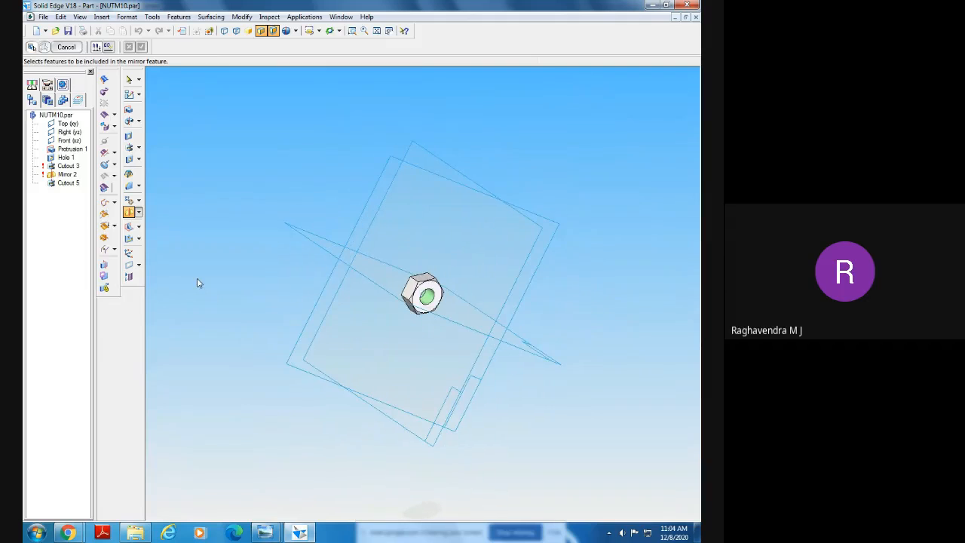
{"action": "left_click", "coordinate": [65, 183]}
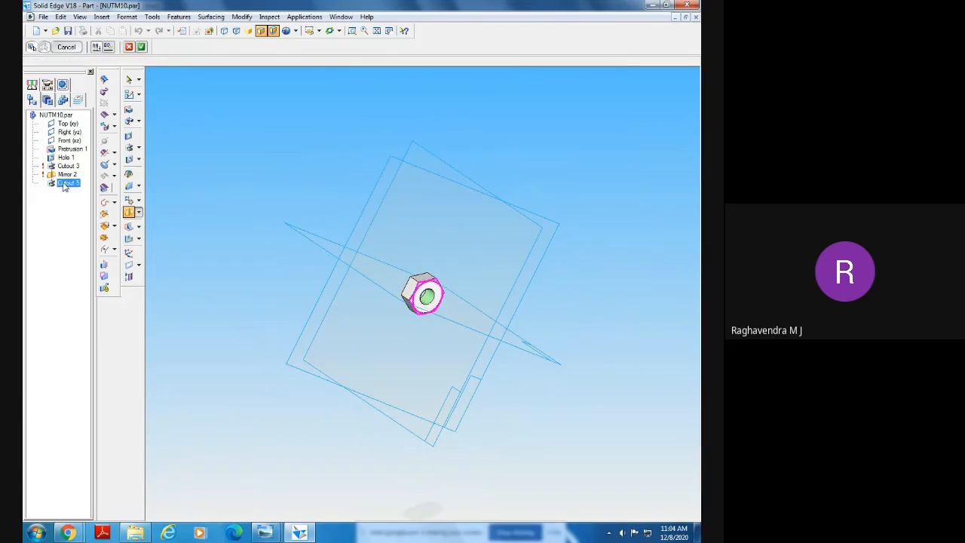
{"action": "middle_click_drag", "start_coordinate": [188, 306], "coordinate": [366, 377]}
{"action": "middle_click_drag", "start_coordinate": [538, 455], "coordinate": [517, 413]}
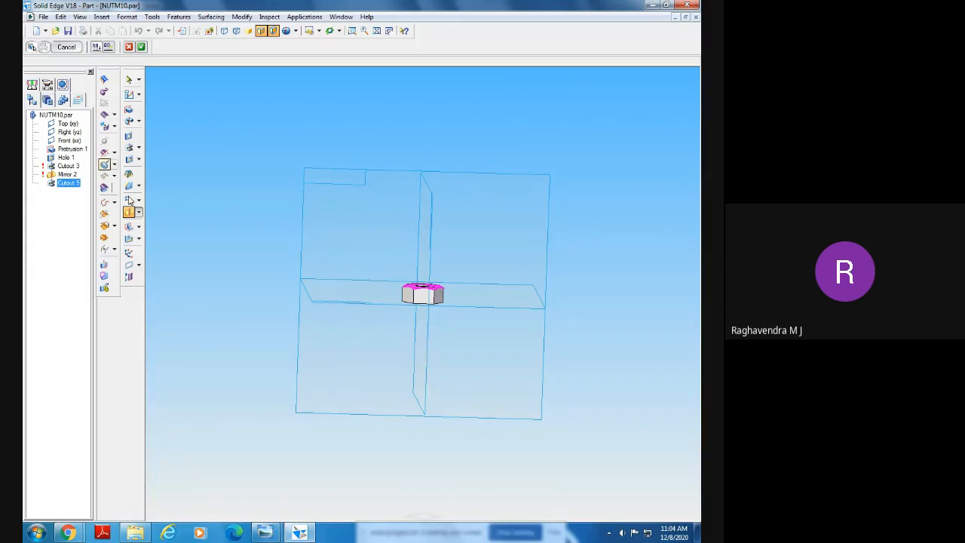
{"action": "left_click", "coordinate": [141, 47]}
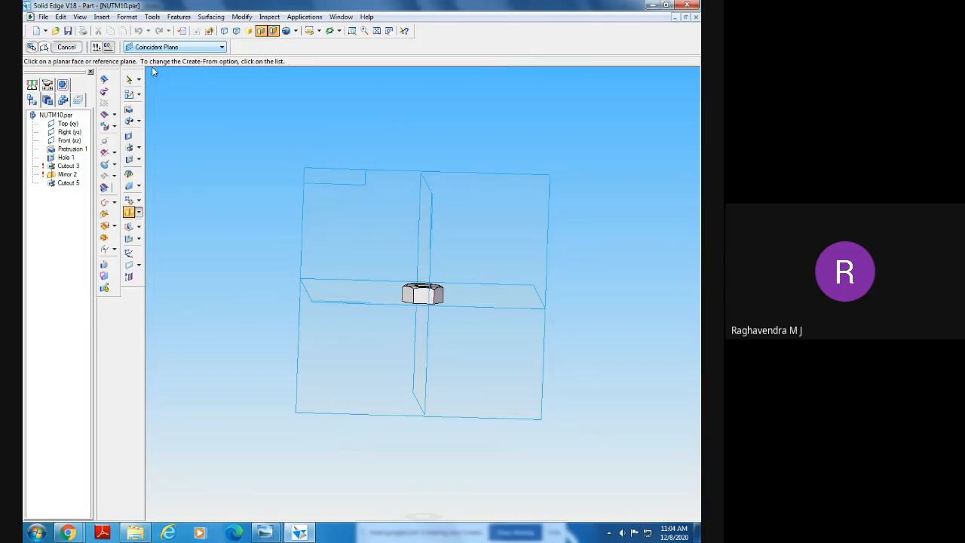
{"action": "left_click", "coordinate": [334, 300]}
{"action": "middle_click_drag", "start_coordinate": [259, 365], "coordinate": [219, 293]}
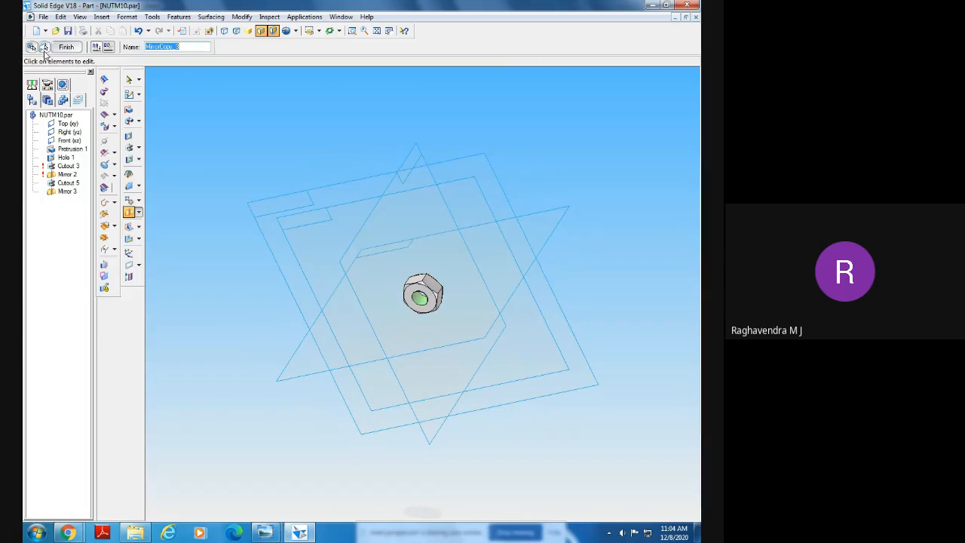
{"action": "left_click", "coordinate": [65, 48]}
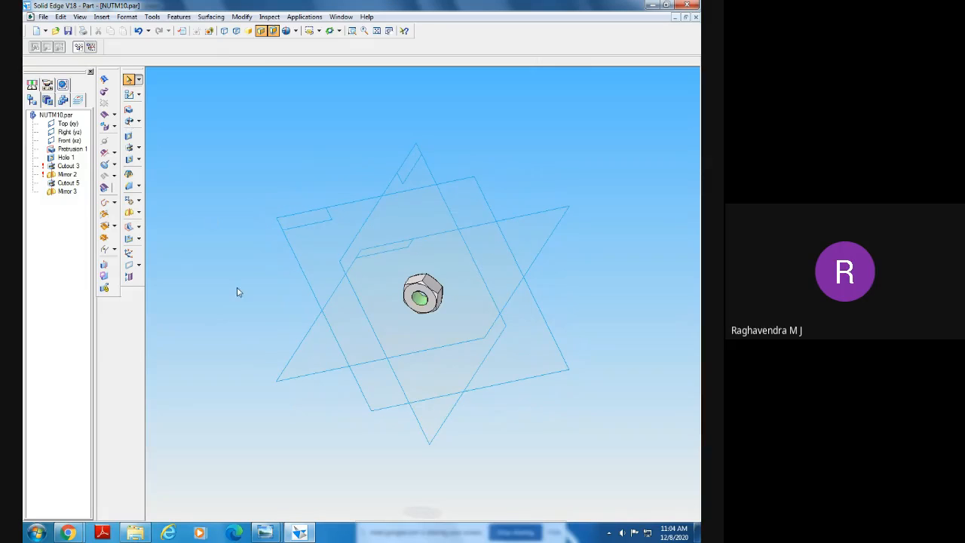
Check the chamfers on both faces of the nut, save the NUTM10 part and close it
{"action": "middle_click_drag", "start_coordinate": [211, 221], "coordinate": [194, 242]}
{"action": "left_click", "coordinate": [351, 30]}
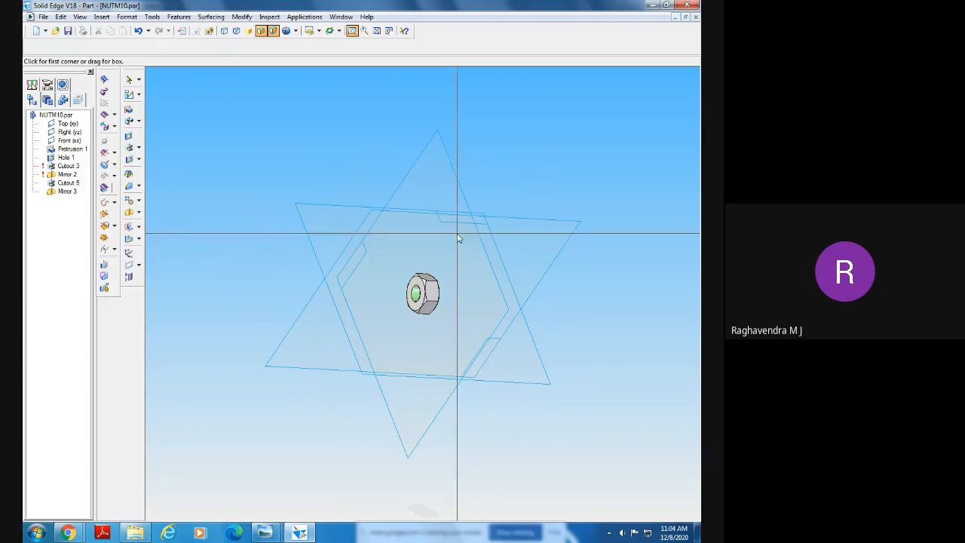
{"action": "left_click_drag", "start_coordinate": [420, 261], "coordinate": [530, 363]}
{"action": "right_click", "coordinate": [529, 360]}
{"action": "middle_click_drag", "start_coordinate": [511, 356], "coordinate": [321, 8]}
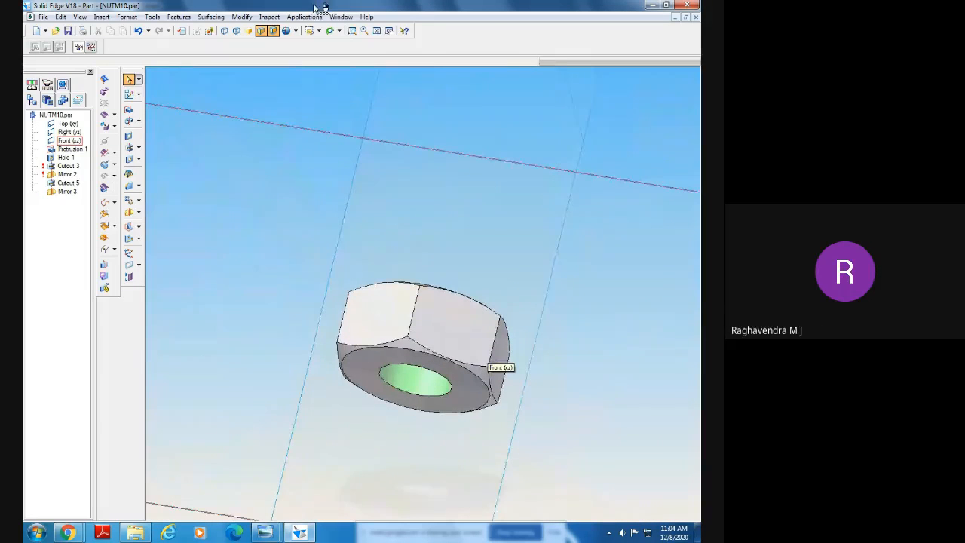
{"action": "left_click", "coordinate": [376, 30]}
{"action": "middle_click_drag", "start_coordinate": [310, 211], "coordinate": [418, 219]}
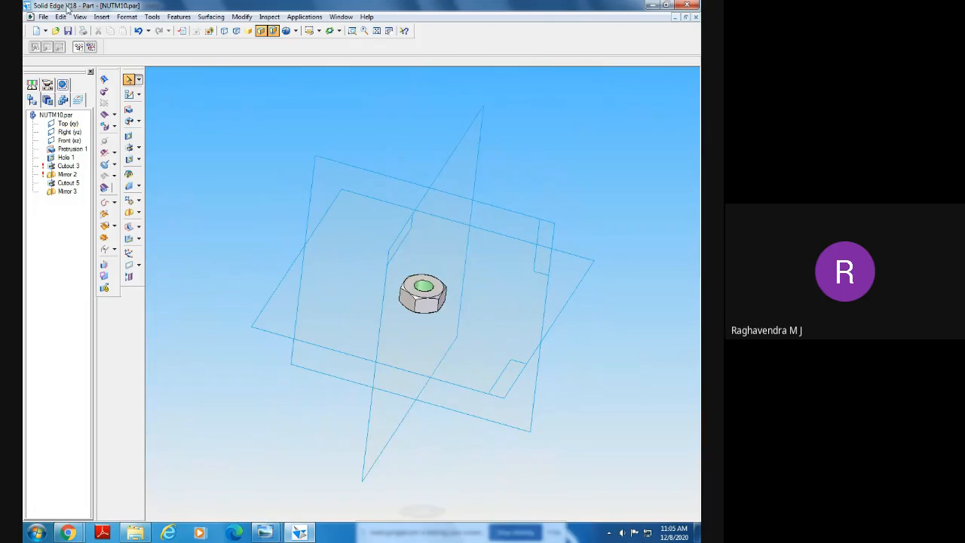
{"action": "left_click", "coordinate": [68, 30]}
{"action": "left_click", "coordinate": [696, 18]}
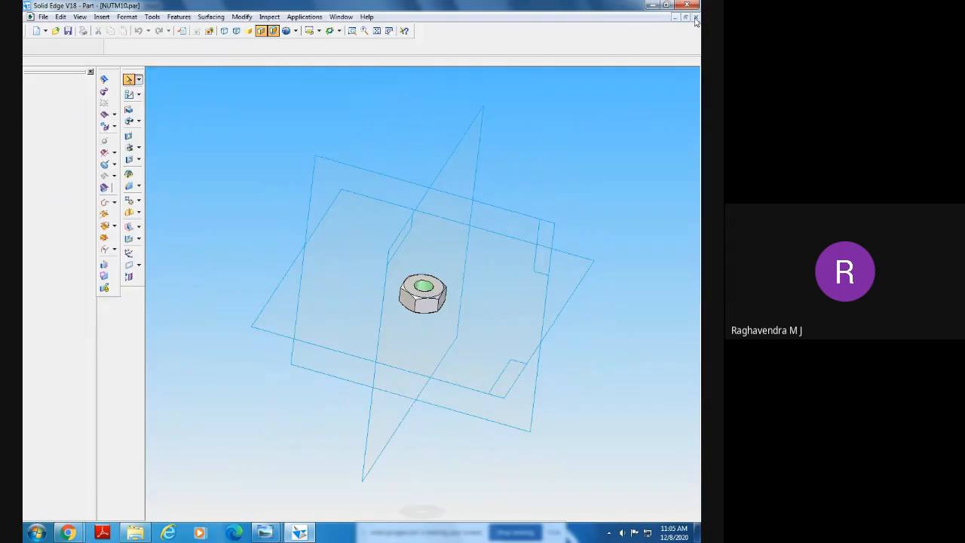
Open LOCK NUTM10.par from the machine vice folder, inspect the existing lock nut and close it
{"action": "left_click", "coordinate": [137, 533]}
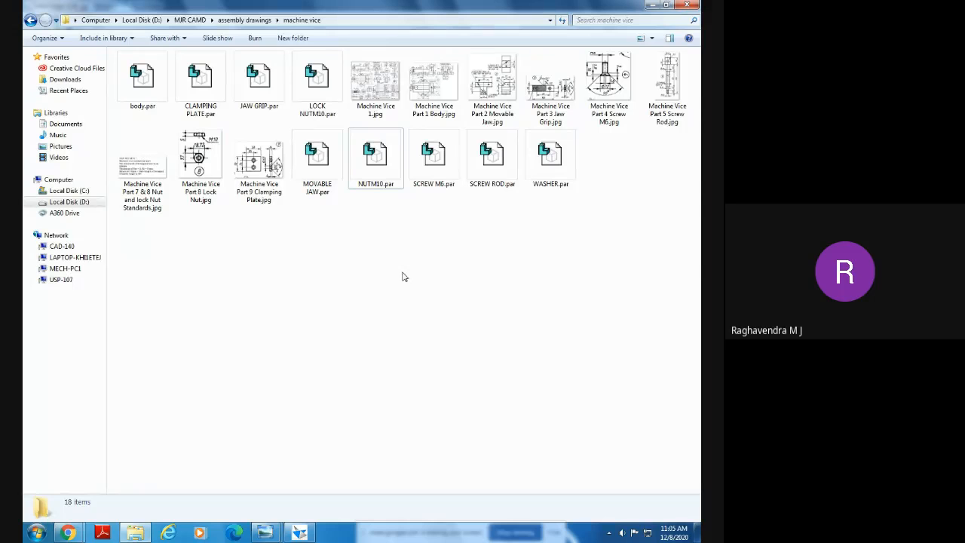
{"action": "double_click", "coordinate": [317, 83]}
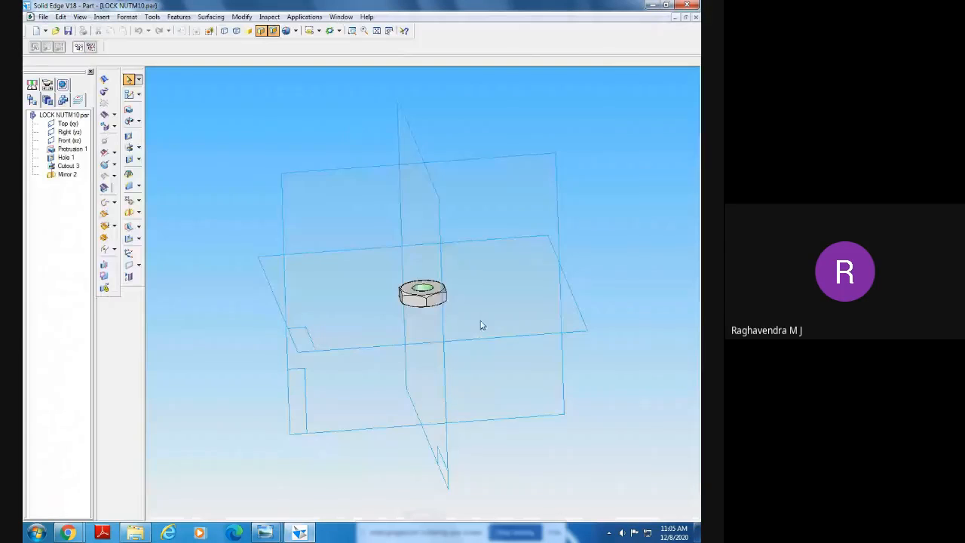
{"action": "middle_click_drag", "start_coordinate": [566, 358], "coordinate": [556, 325]}
{"action": "middle_click_drag", "start_coordinate": [528, 342], "coordinate": [528, 386]}
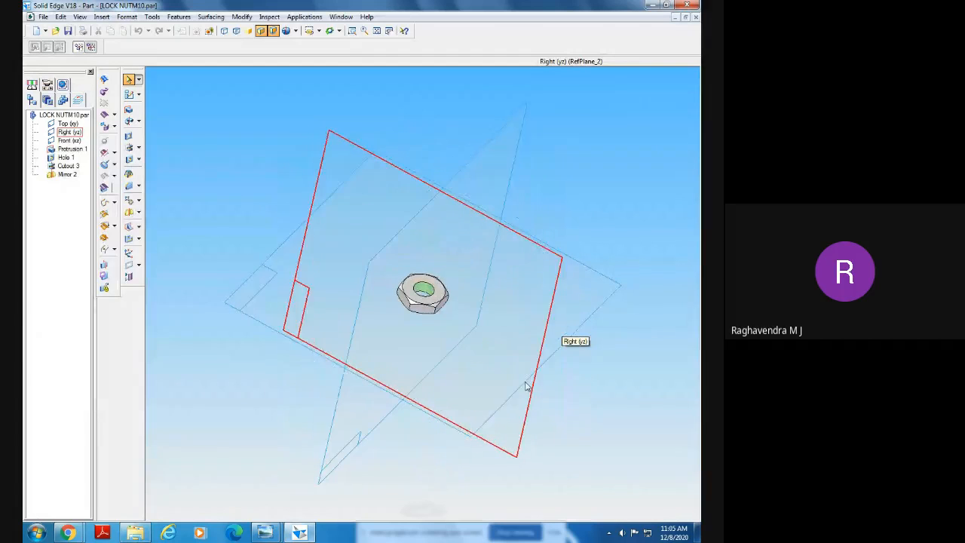
{"action": "left_click", "coordinate": [695, 16]}
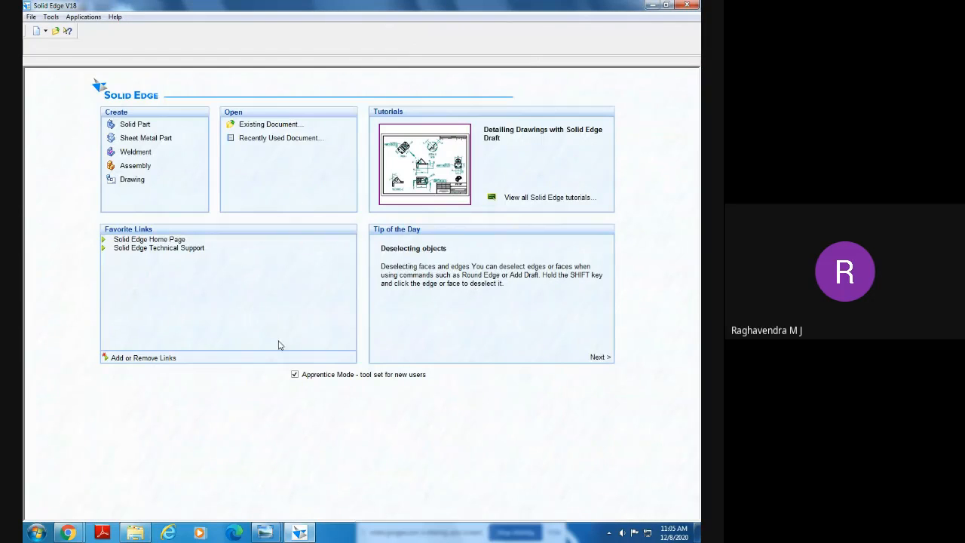
Duplicate NUTM10.par within the machine vice folder
{"action": "mouse_move", "coordinate": [264, 532]}
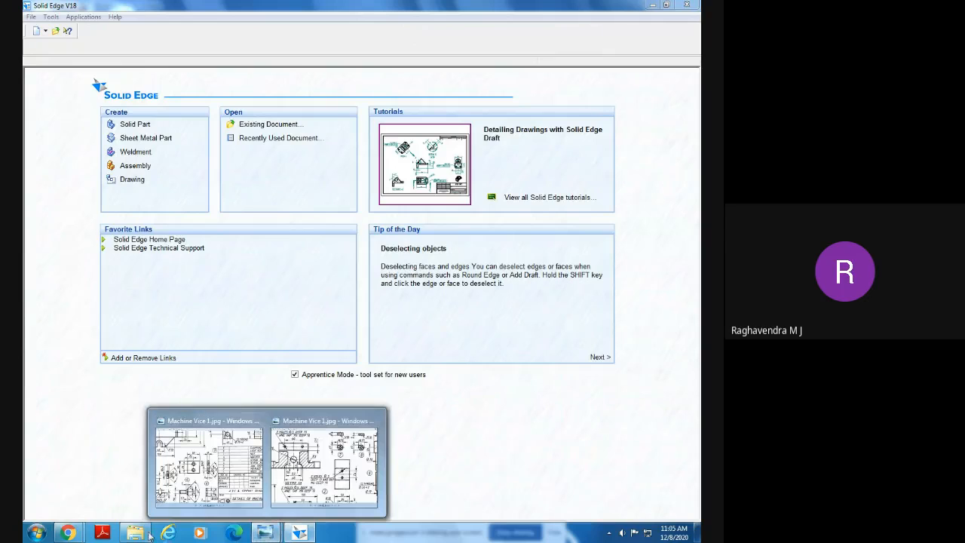
{"action": "left_click", "coordinate": [211, 460]}
{"action": "left_click", "coordinate": [377, 299]}
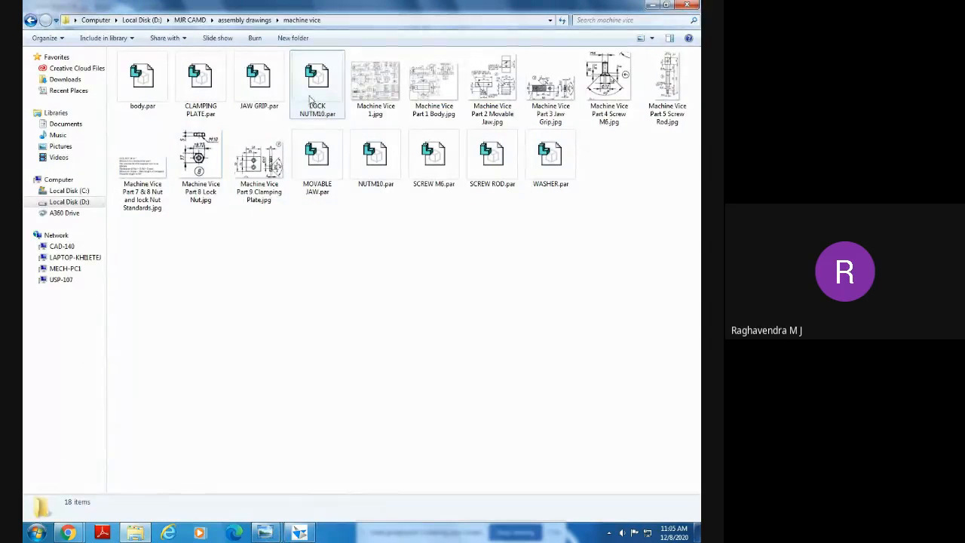
{"action": "left_click", "coordinate": [388, 170]}
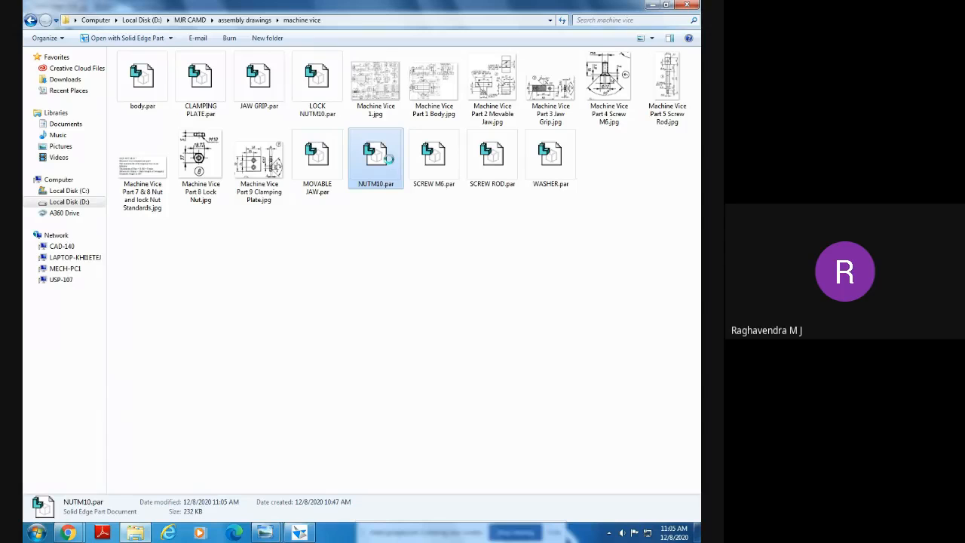
{"action": "right_click", "coordinate": [388, 158]}
{"action": "left_click", "coordinate": [413, 342]}
{"action": "right_click", "coordinate": [341, 325]}
{"action": "left_click", "coordinate": [368, 395]}
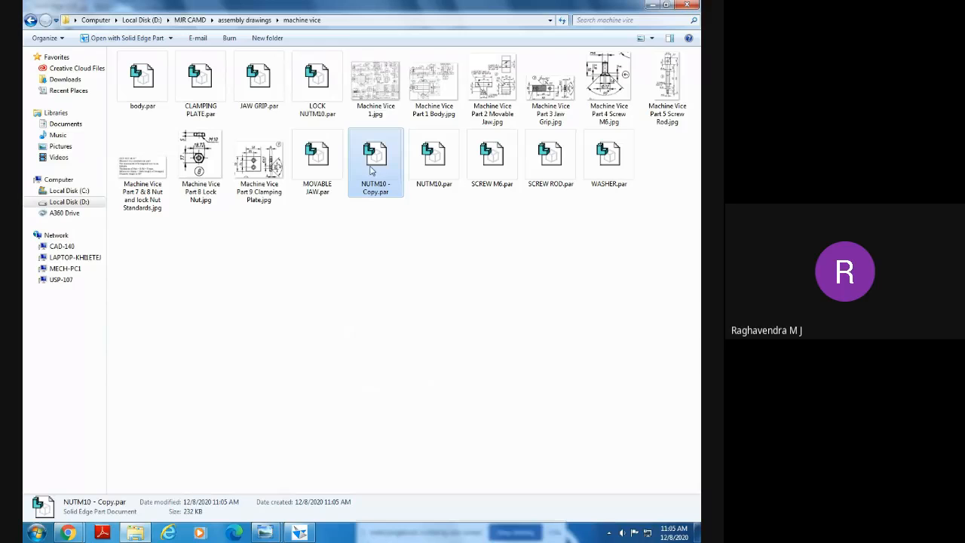
Open NUTM10 - Copy.par and inspect the duplicated nut's shape and features
{"action": "right_click", "coordinate": [371, 171]}
{"action": "left_click", "coordinate": [399, 173]}
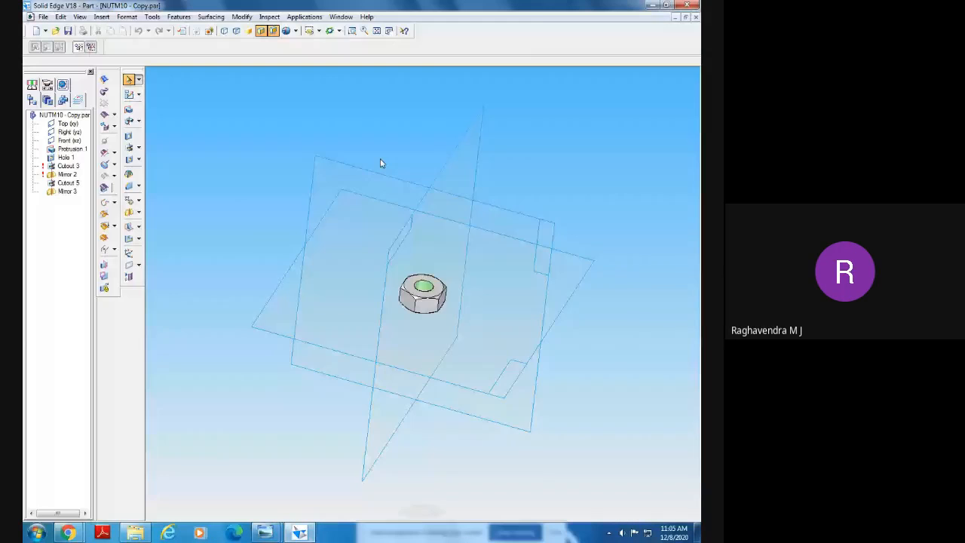
{"action": "middle_click_drag", "start_coordinate": [513, 344], "coordinate": [536, 340]}
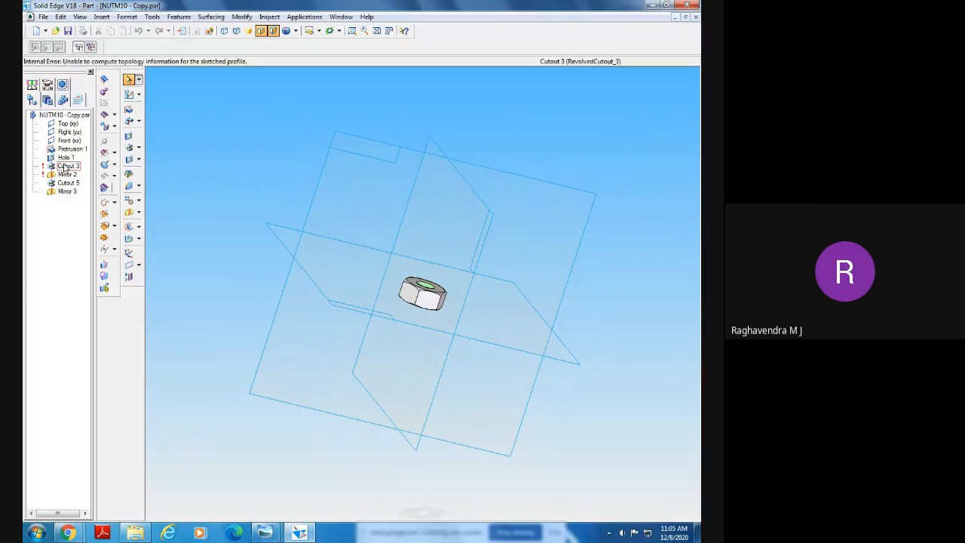
{"action": "middle_click_drag", "start_coordinate": [208, 327], "coordinate": [416, 352]}
{"action": "middle_click_drag", "start_coordinate": [621, 419], "coordinate": [601, 383]}
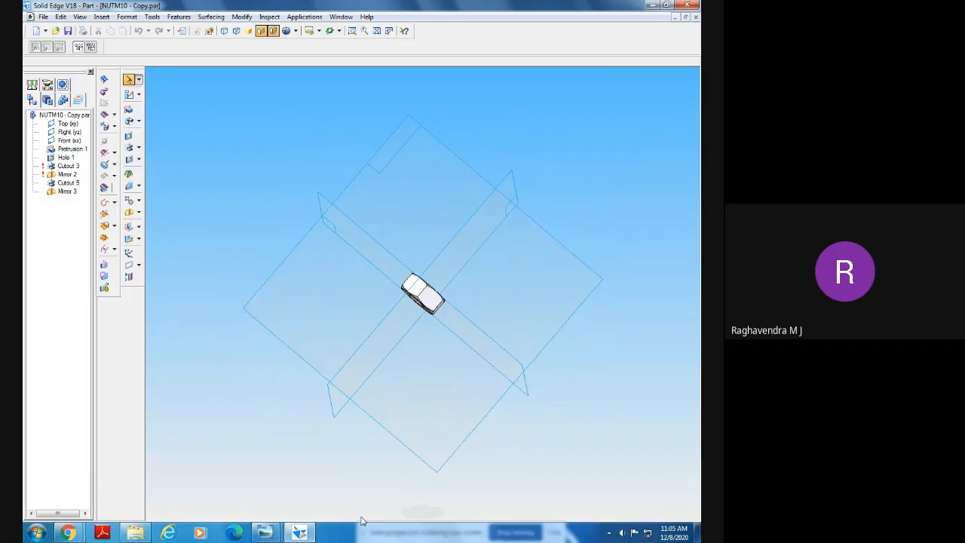
Check the thicknesses of nuts 7 and 8 in the Machine Vice 1.jpg drawing and return to the part
{"action": "mouse_move", "coordinate": [268, 532]}
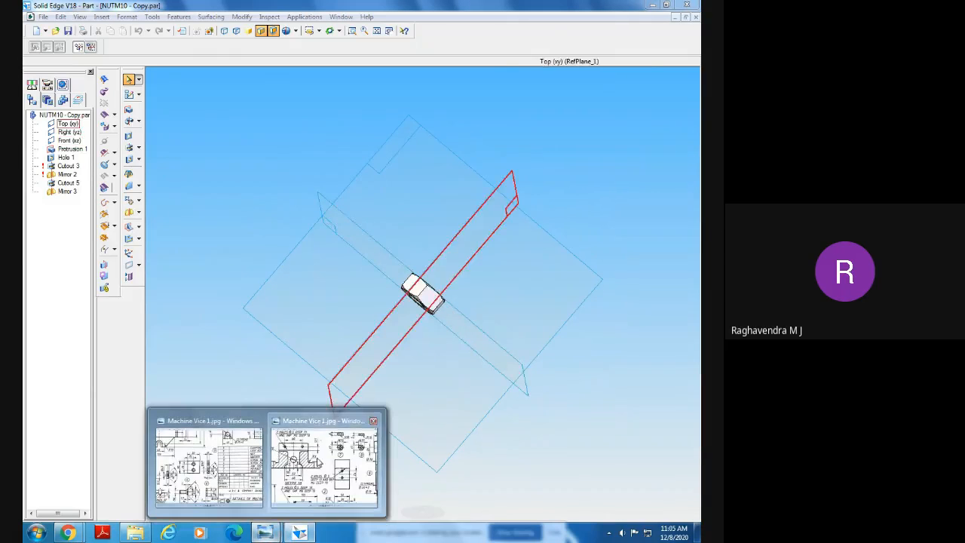
{"action": "left_click", "coordinate": [321, 461]}
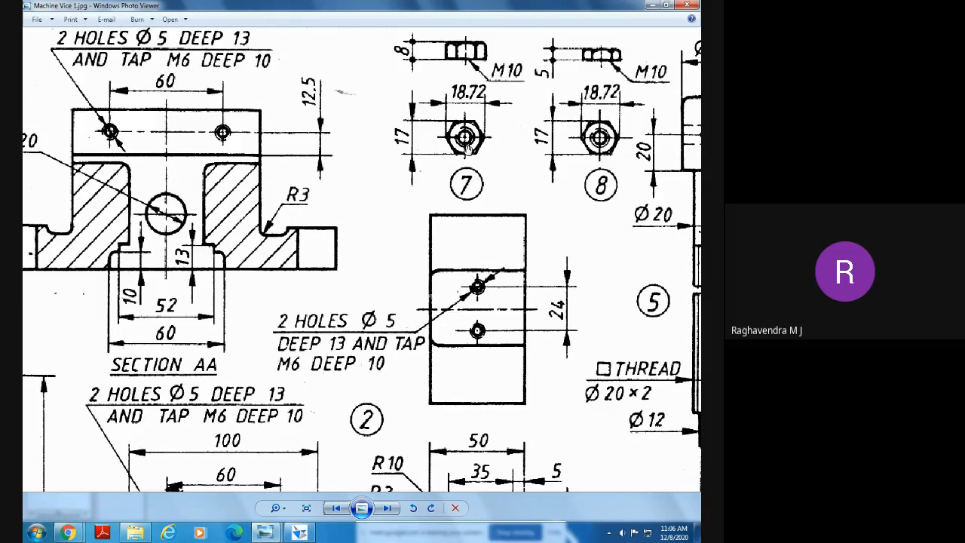
{"action": "left_click", "coordinate": [313, 531]}
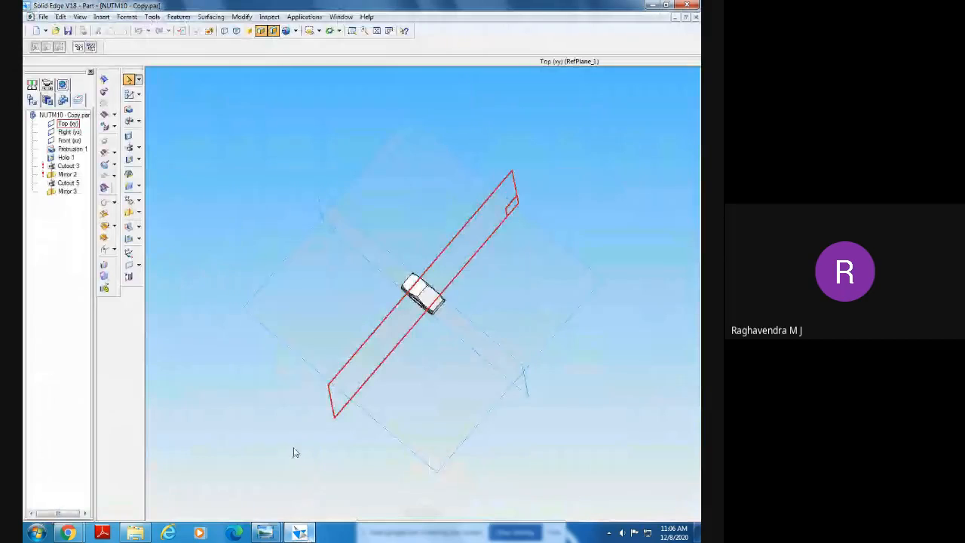
Edit the definition of Protrusion 1 in the copied nut, set its extent distance to 5 mm and finish
{"action": "middle_click_drag", "start_coordinate": [488, 407], "coordinate": [515, 452]}
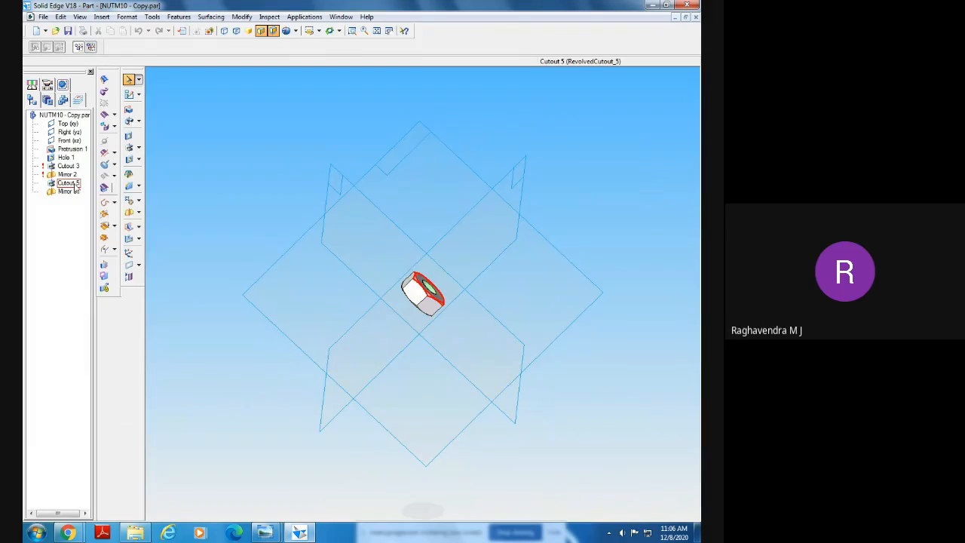
{"action": "right_click", "coordinate": [73, 150]}
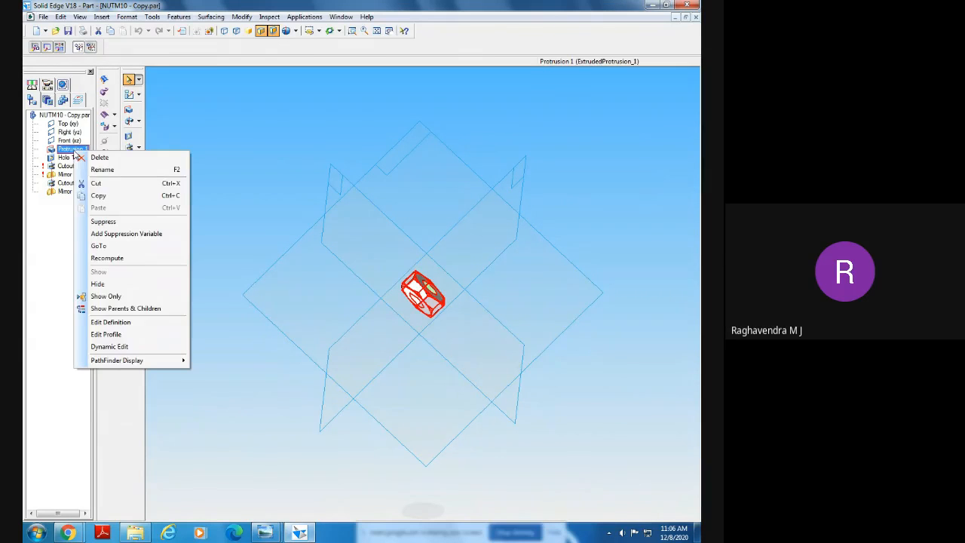
{"action": "left_click", "coordinate": [117, 323]}
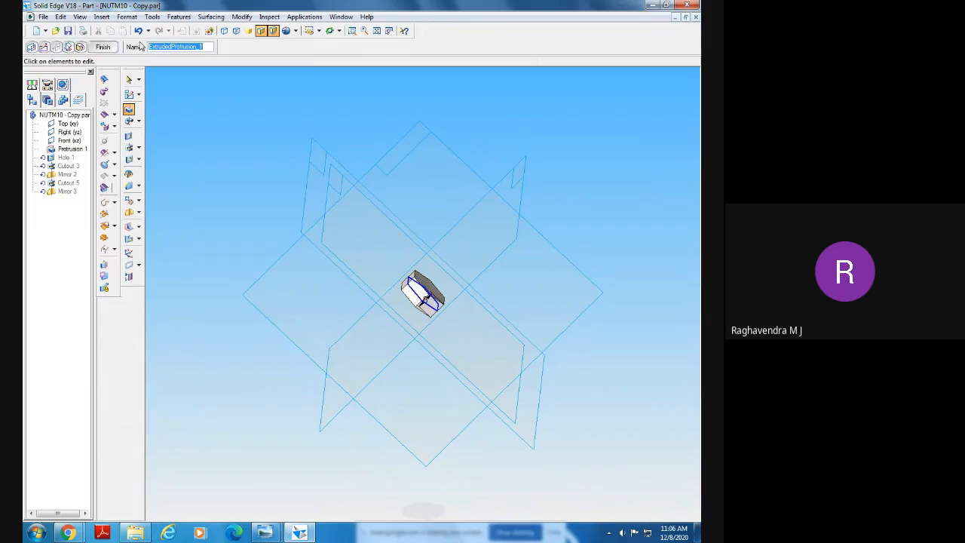
{"action": "left_click", "coordinate": [69, 46]}
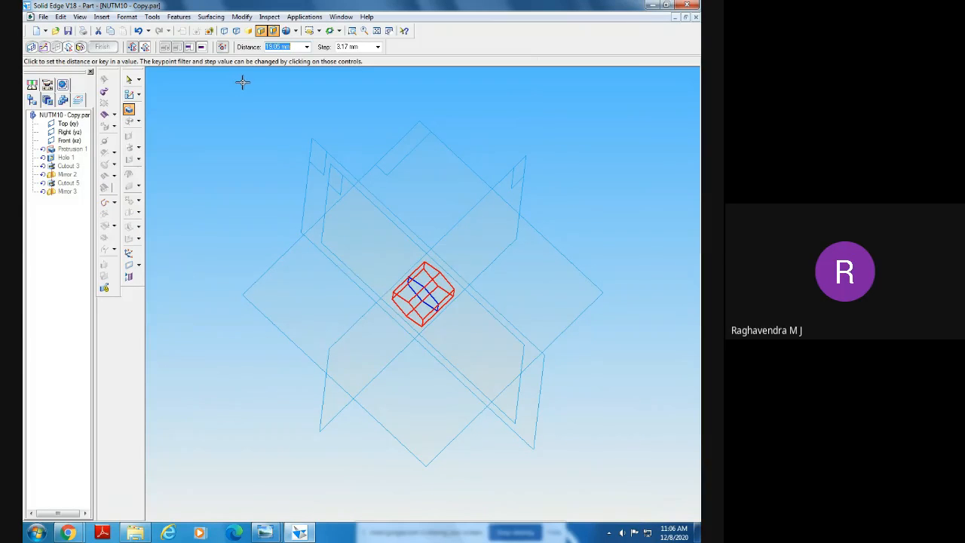
{"action": "type", "text": "5"}
{"action": "key", "text": "Return"}
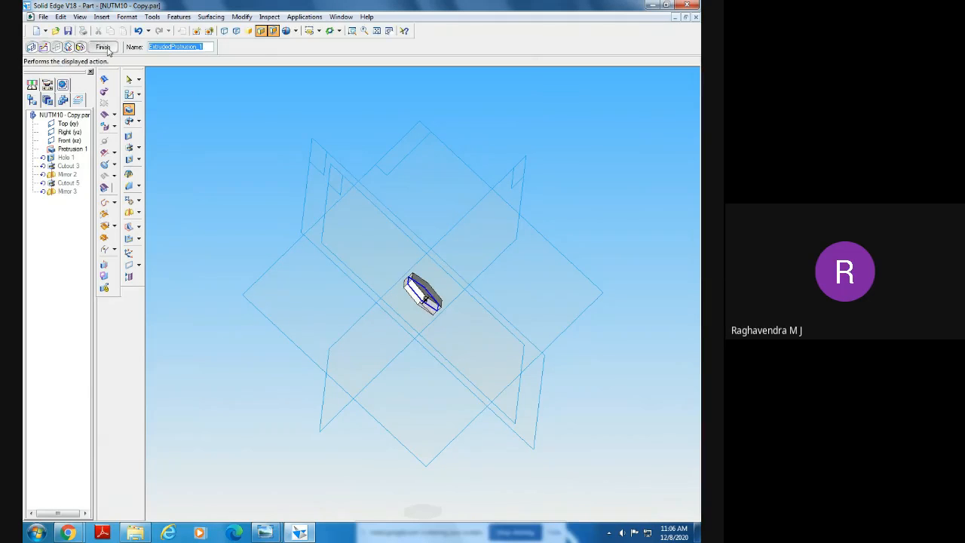
{"action": "left_click", "coordinate": [103, 46]}
Examine the chamfers on the thinner nut and compare the part with lock nut 8 in the Machine Vice 1.jpg drawing
{"action": "left_click", "coordinate": [251, 137]}
{"action": "middle_click_drag", "start_coordinate": [251, 136], "coordinate": [543, 221]}
{"action": "left_click", "coordinate": [351, 31]}
{"action": "left_click_drag", "start_coordinate": [390, 233], "coordinate": [485, 355]}
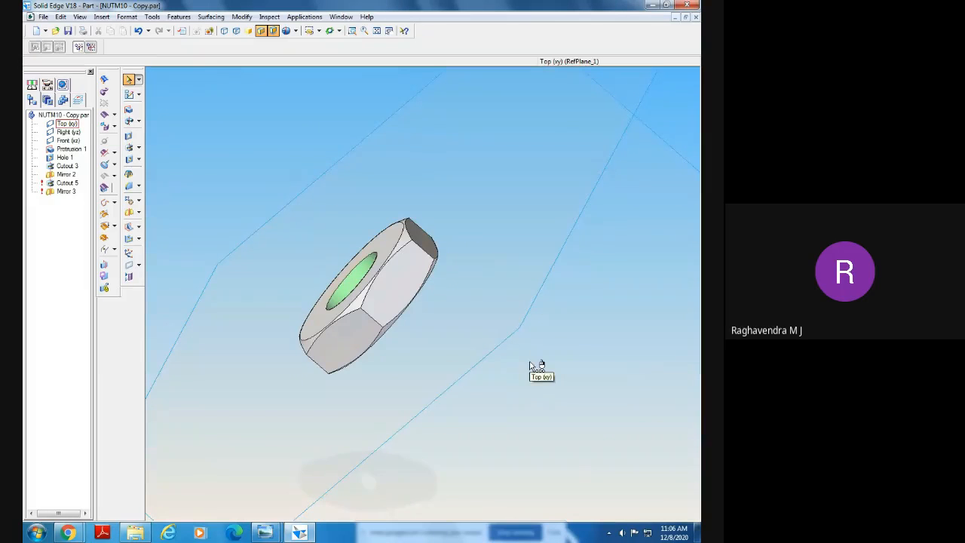
{"action": "middle_click_drag", "start_coordinate": [530, 362], "coordinate": [551, 384]}
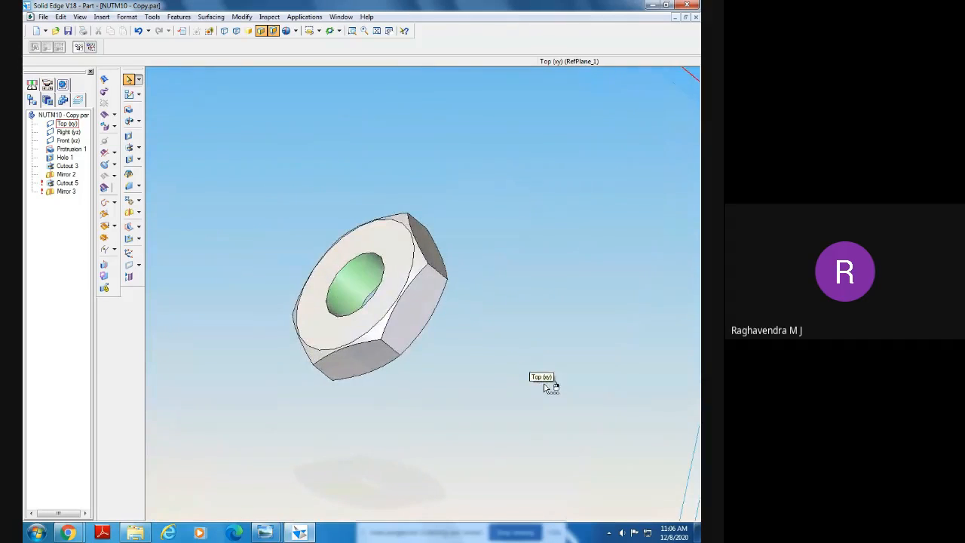
{"action": "middle_click_drag", "start_coordinate": [453, 287], "coordinate": [345, 93]}
{"action": "left_click", "coordinate": [376, 31]}
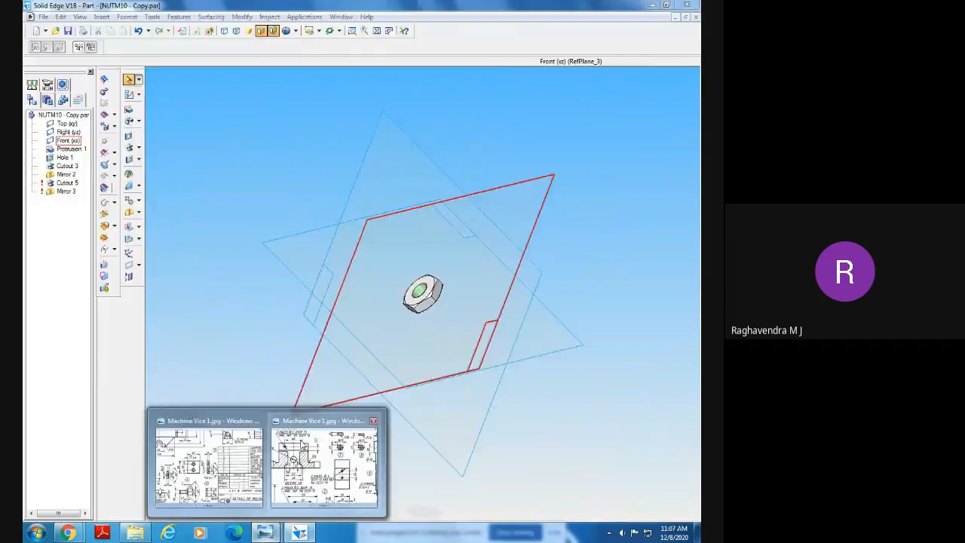
{"action": "left_click", "coordinate": [326, 456]}
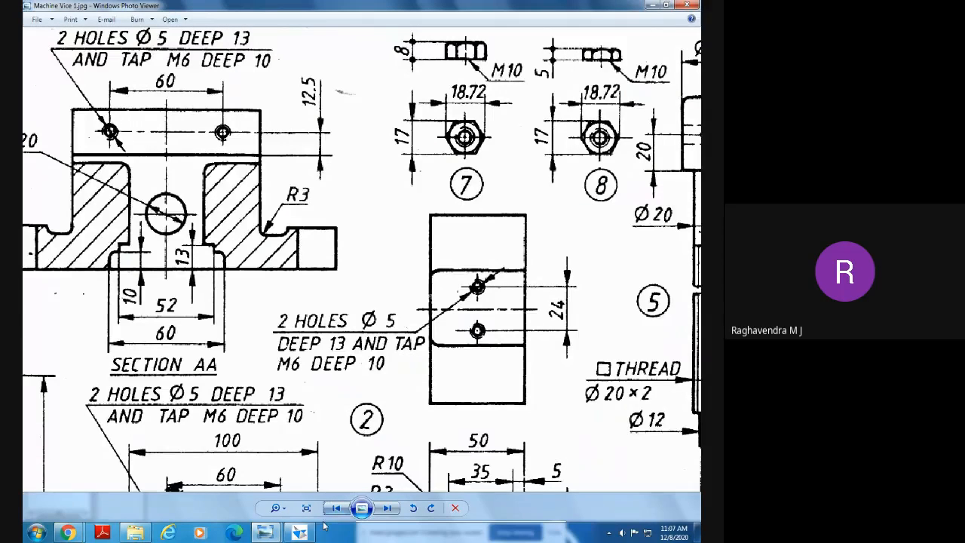
Return to NUTM10 - Copy.par in Solid Edge and close it without saving the changes
{"action": "left_click", "coordinate": [300, 533]}
{"action": "middle_click_drag", "start_coordinate": [393, 437], "coordinate": [495, 487]}
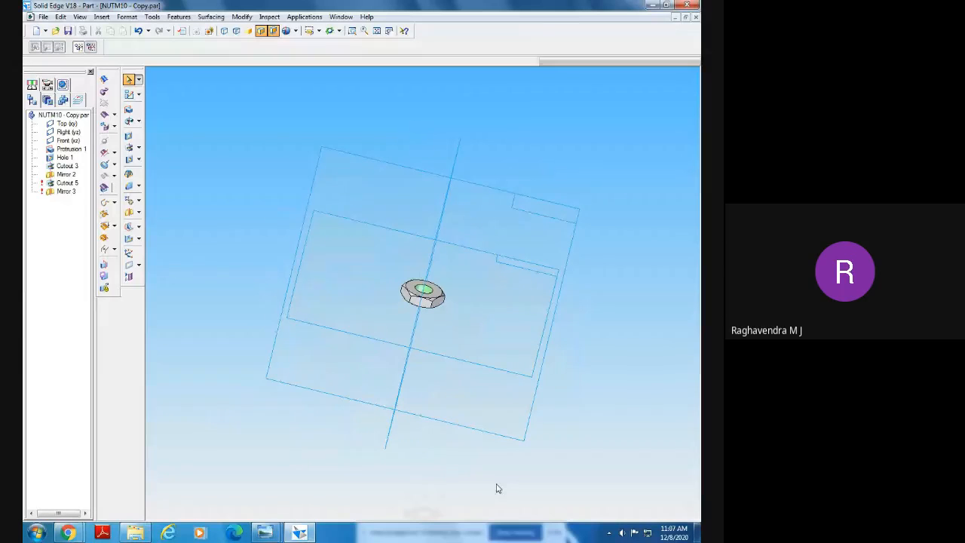
{"action": "left_click", "coordinate": [696, 16]}
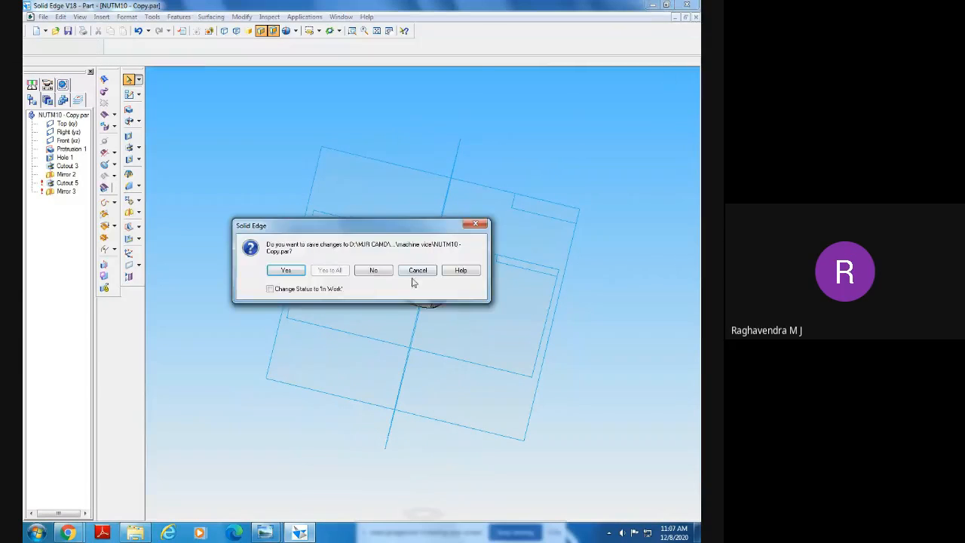
{"action": "left_click", "coordinate": [375, 271]}
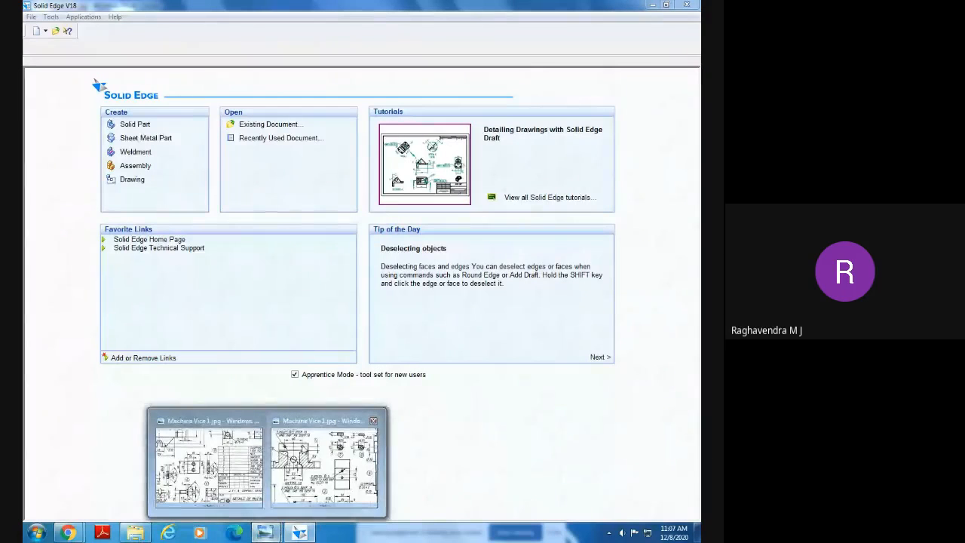
Switch to the machine vice folder in Windows Explorer and delete NUTM10 - Copy.par, sending it to the Recycle Bin
{"action": "left_click", "coordinate": [141, 533]}
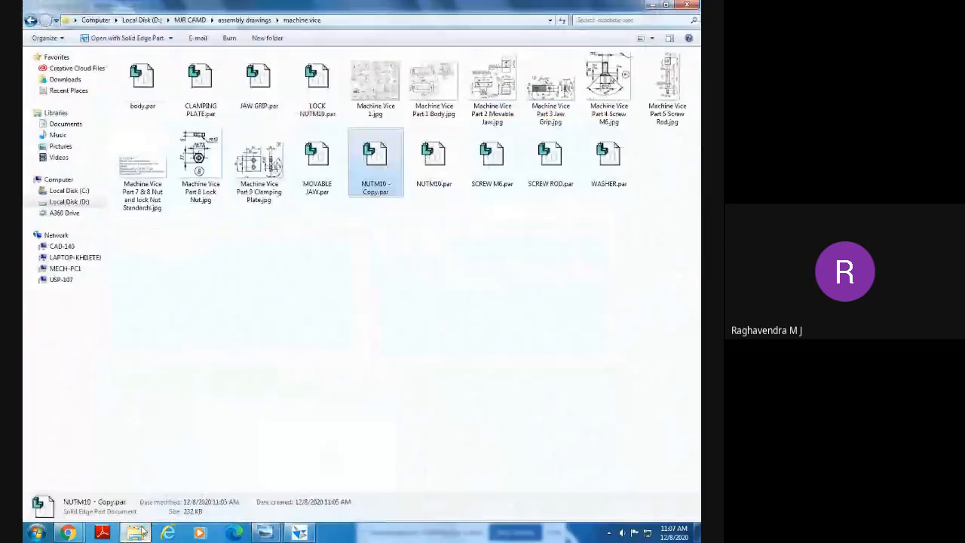
{"action": "right_click", "coordinate": [382, 178]}
{"action": "left_click", "coordinate": [411, 386]}
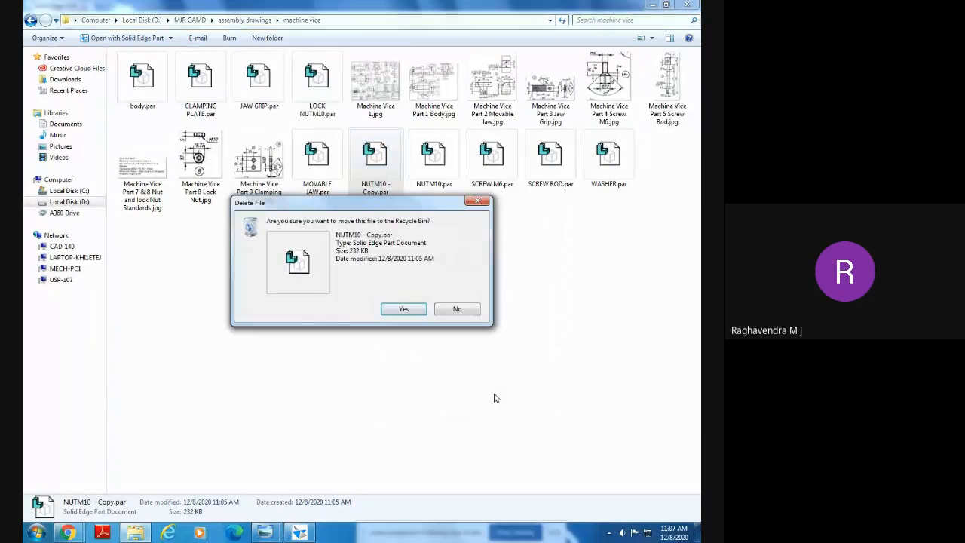
{"action": "left_click", "coordinate": [404, 314]}
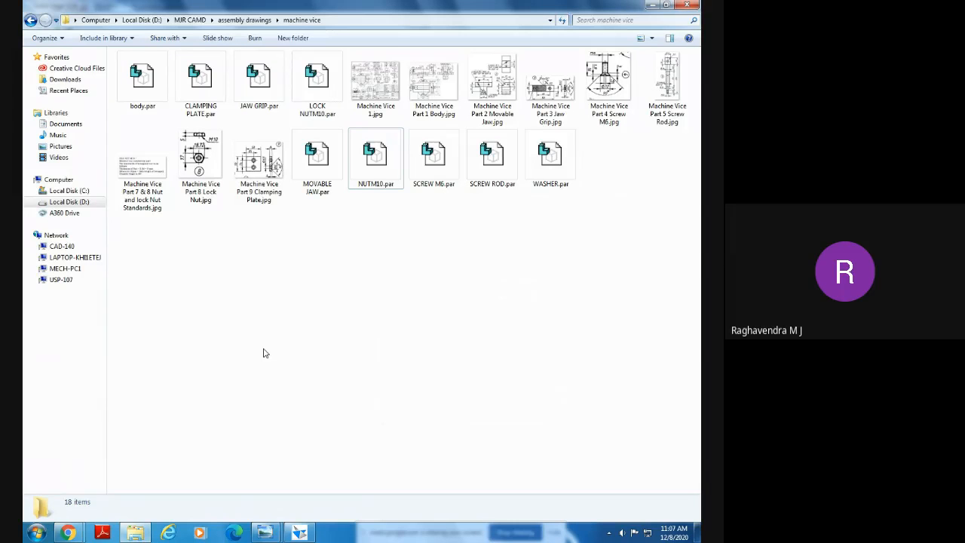
Switch to the Google Meet call in Chrome and open the meeting options that include stopping the recording
{"action": "left_click", "coordinate": [301, 533]}
{"action": "mouse_move", "coordinate": [263, 522]}
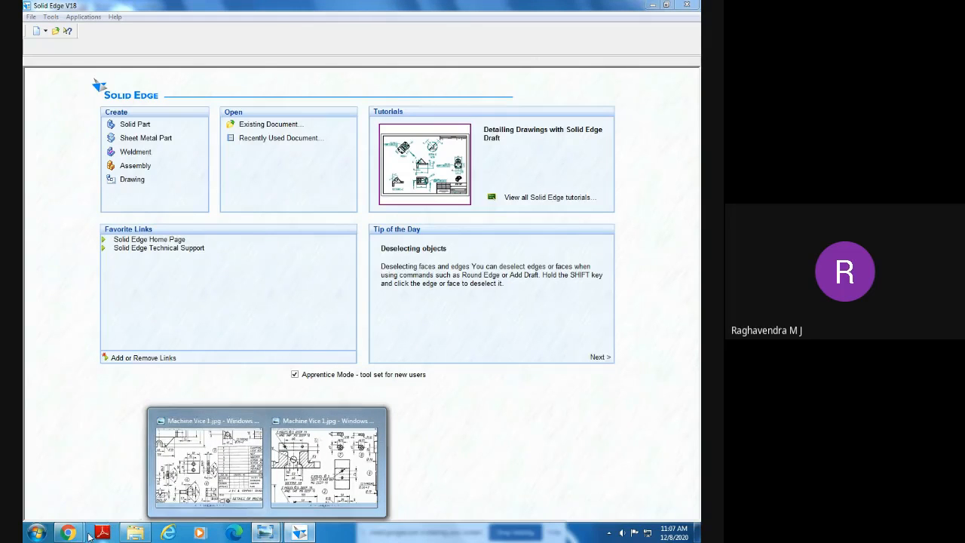
{"action": "mouse_move", "coordinate": [68, 531]}
{"action": "left_click", "coordinate": [73, 483]}
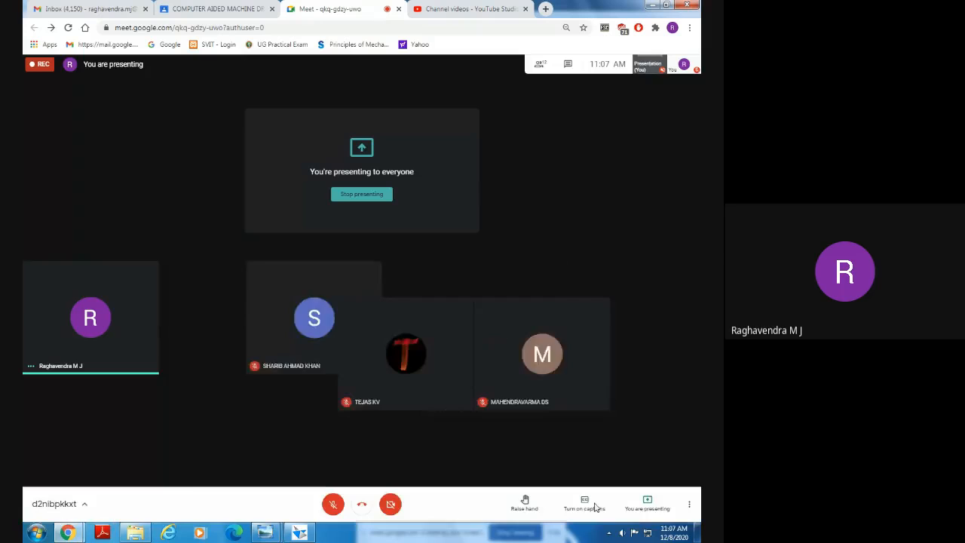
{"action": "left_click", "coordinate": [686, 507]}
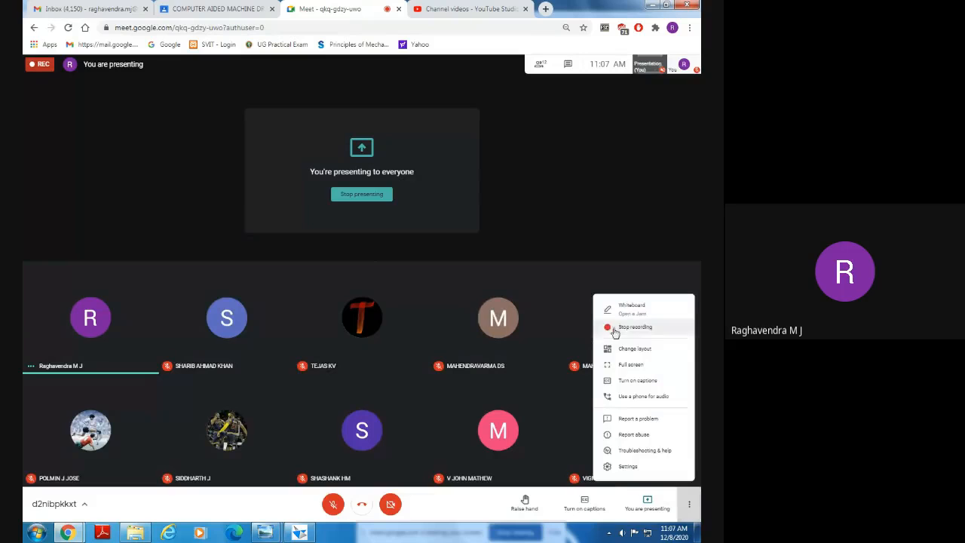